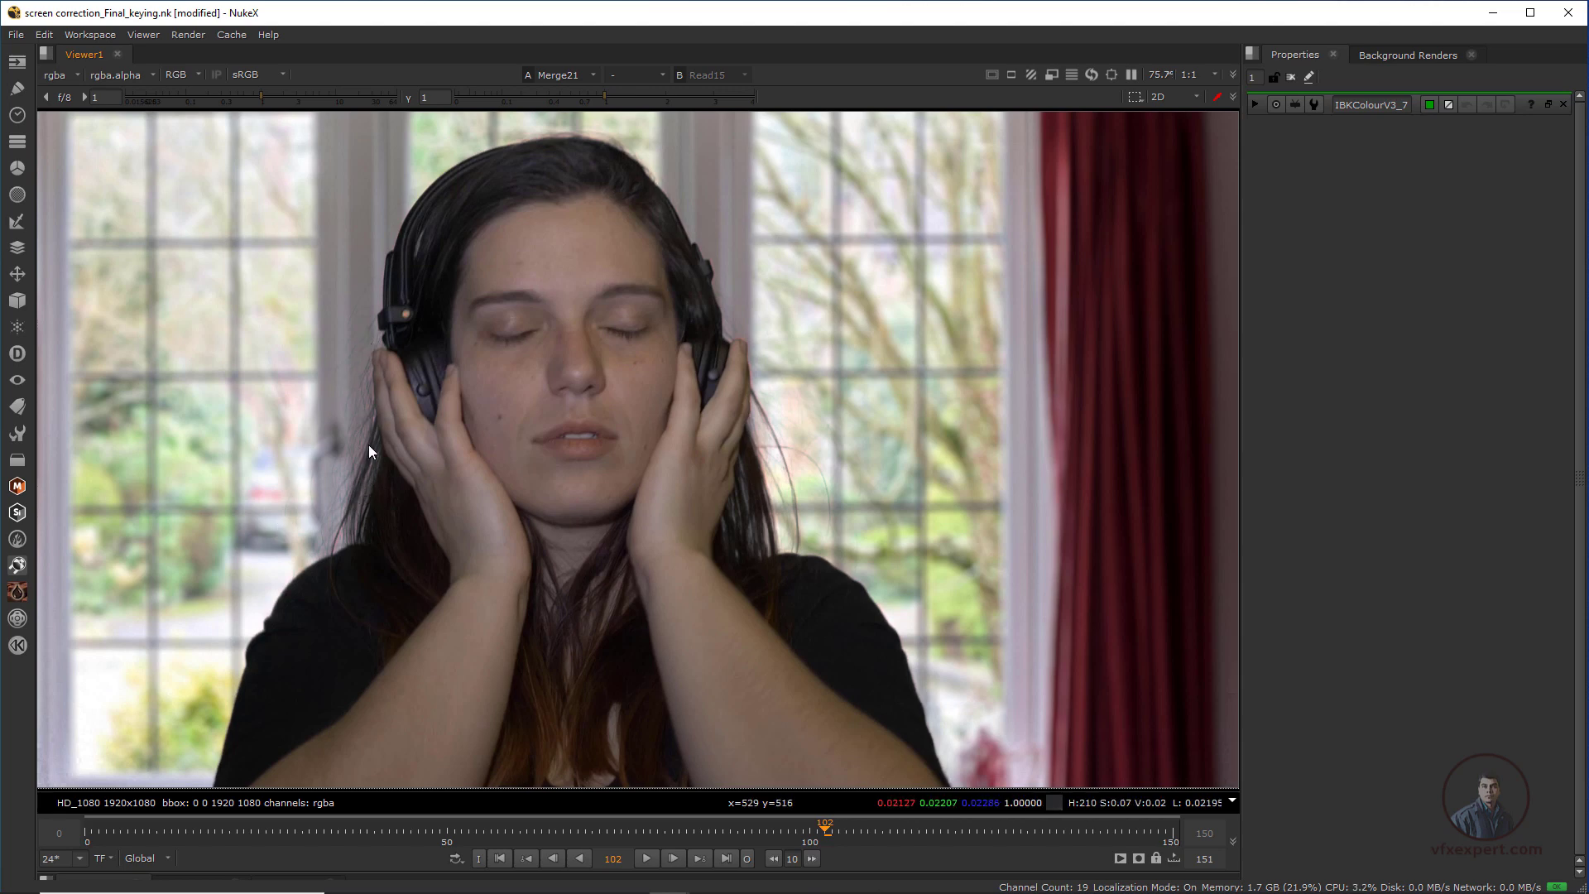
# - Compare the final composite with the screen-corrected plate by alternating between the viewer's first and second inputs
pyautogui.press('1')
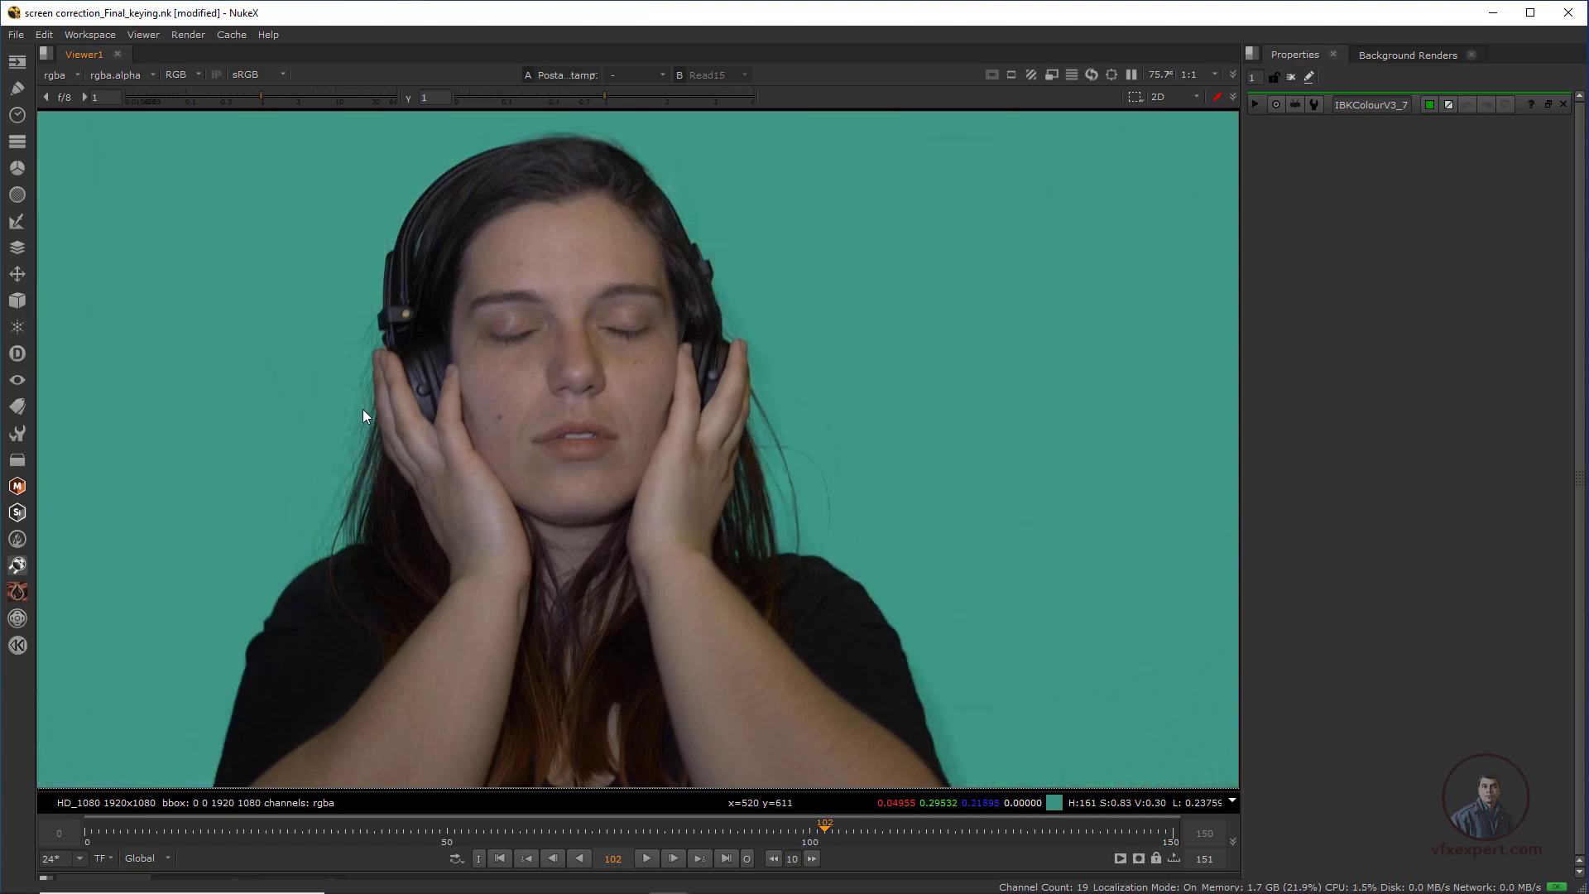
pyautogui.press('2')
pyautogui.press('1')
pyautogui.press('2')
pyautogui.press('1')
pyautogui.press('2')
pyautogui.press('1')
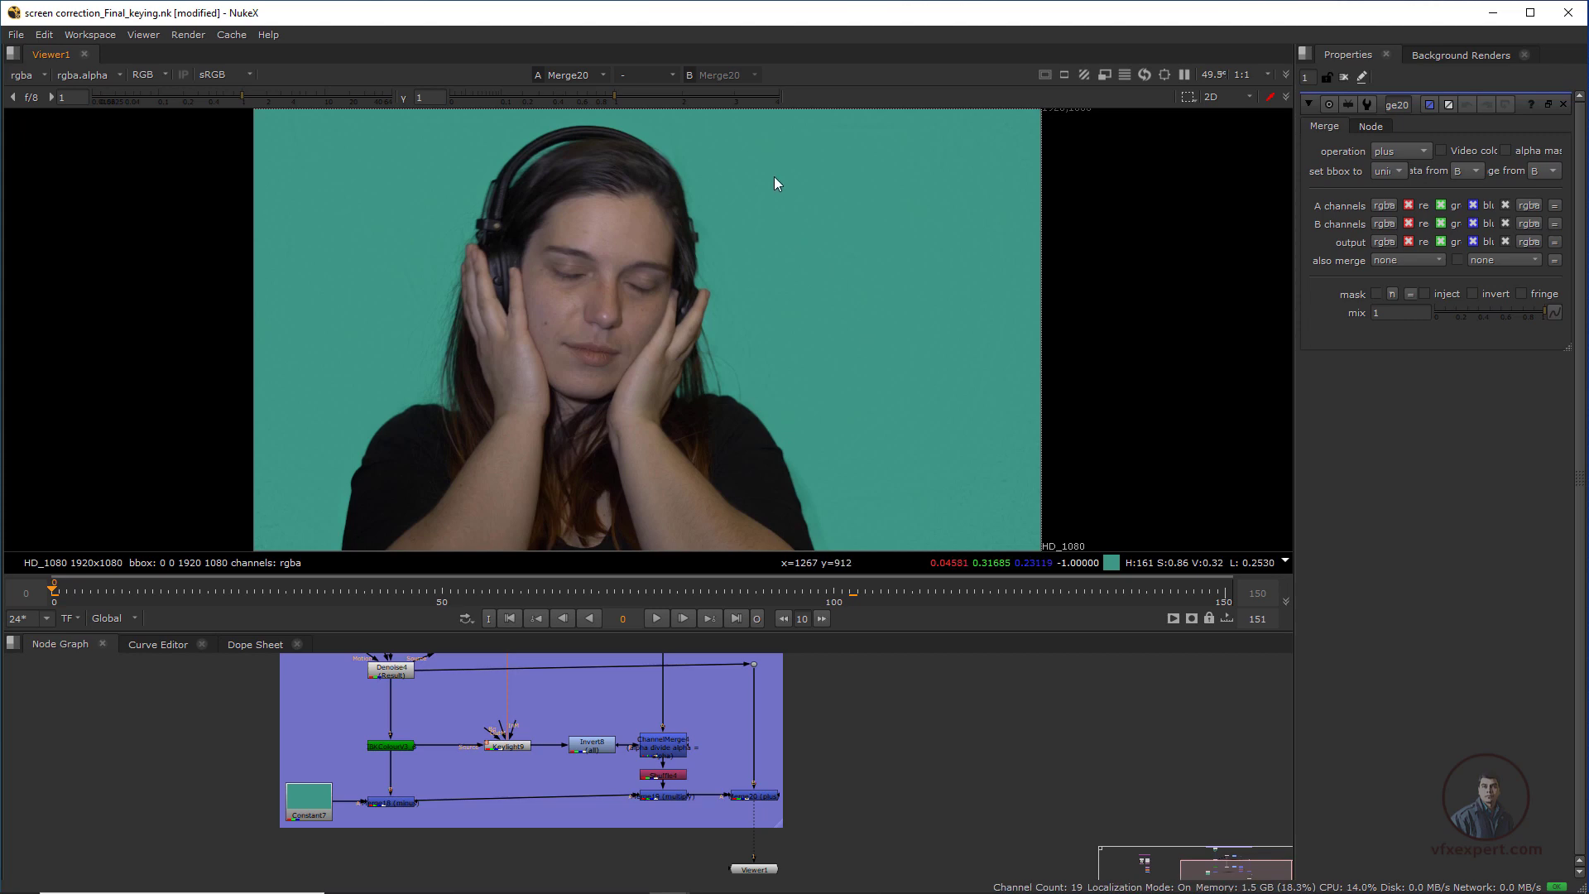
# - Add a PostageStamp node beside the viewer and connect its input to the Merge20 (plus) node
pyautogui.keyDown('ctrl'); pyautogui.keyDown('shift'); pyautogui.moveTo(775, 182); pyautogui.dragTo(879, 343); pyautogui.keyUp('shift'); pyautogui.keyUp('ctrl')
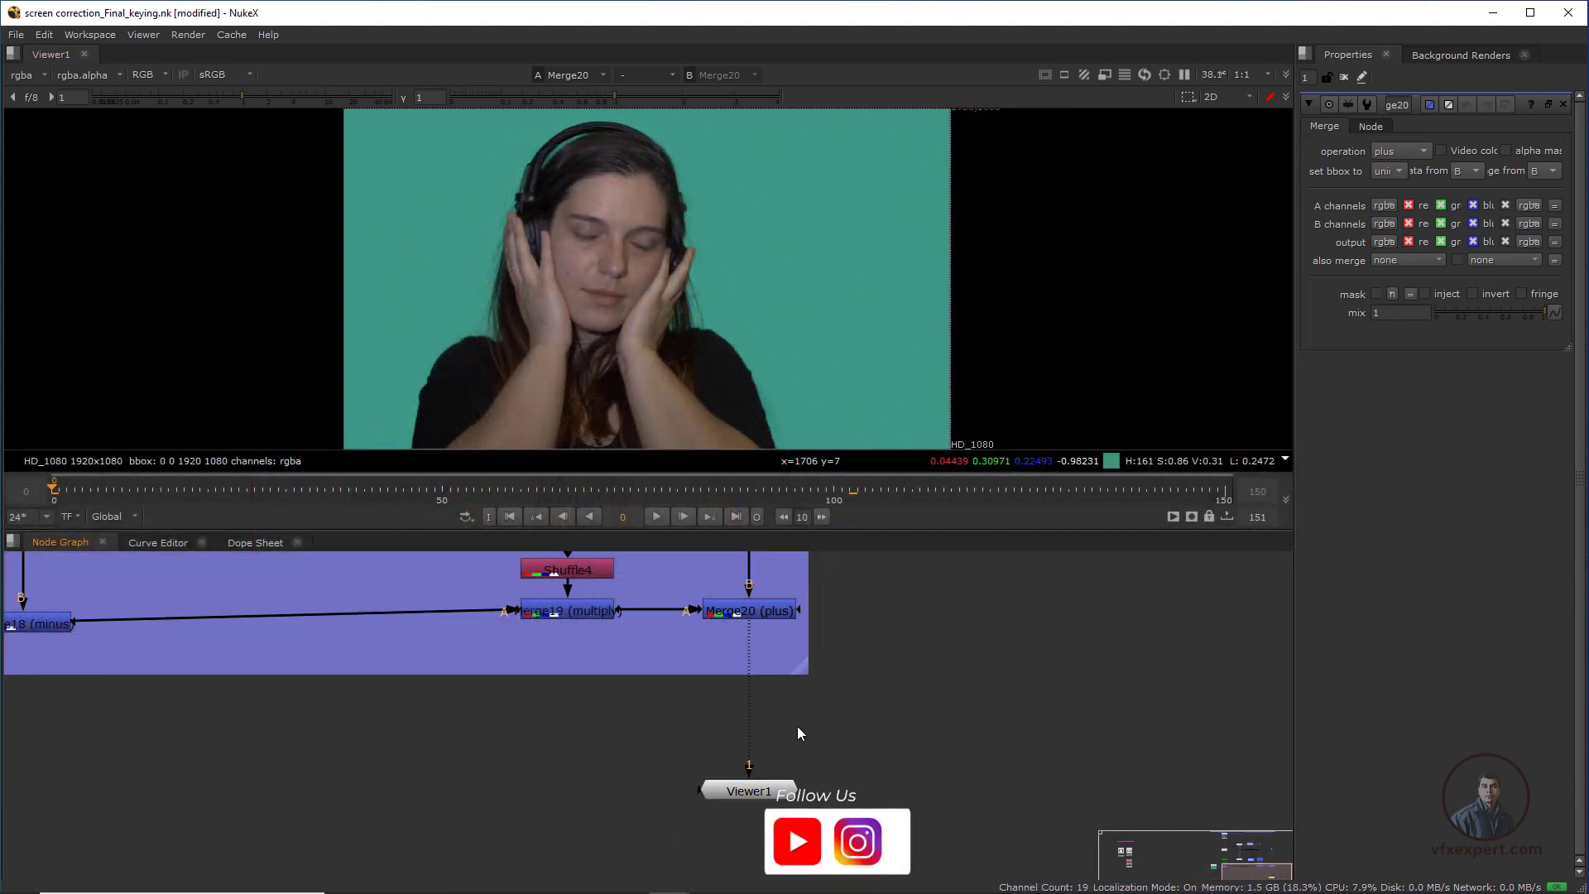
pyautogui.press('Tab')
pyautogui.write('po')
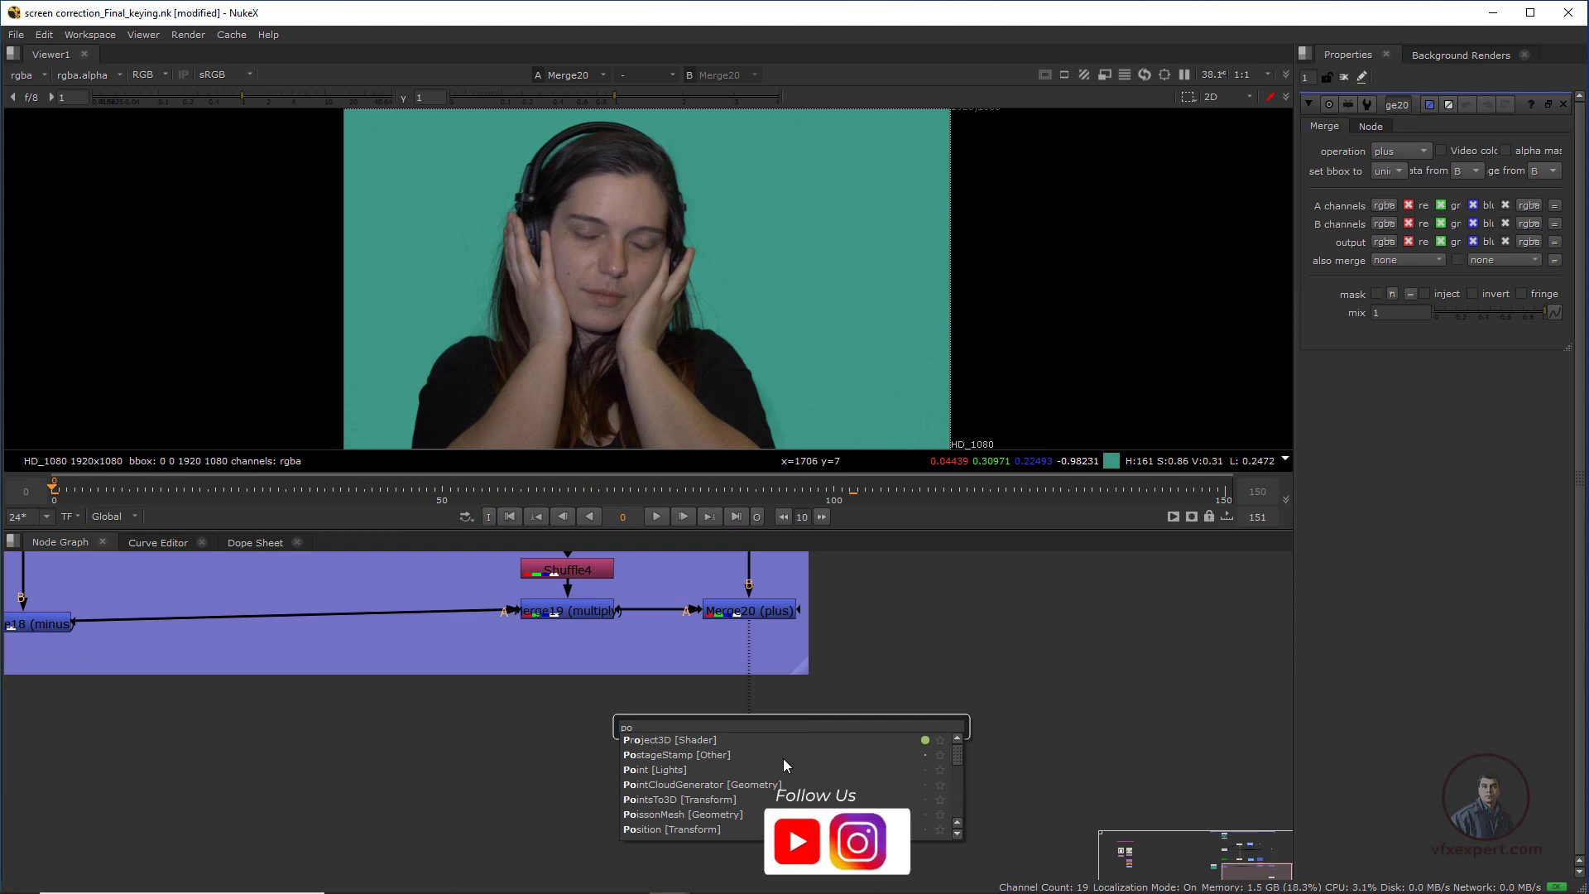
pyautogui.click(700, 755)
pyautogui.moveTo(769, 683); pyautogui.dragTo(749, 612)
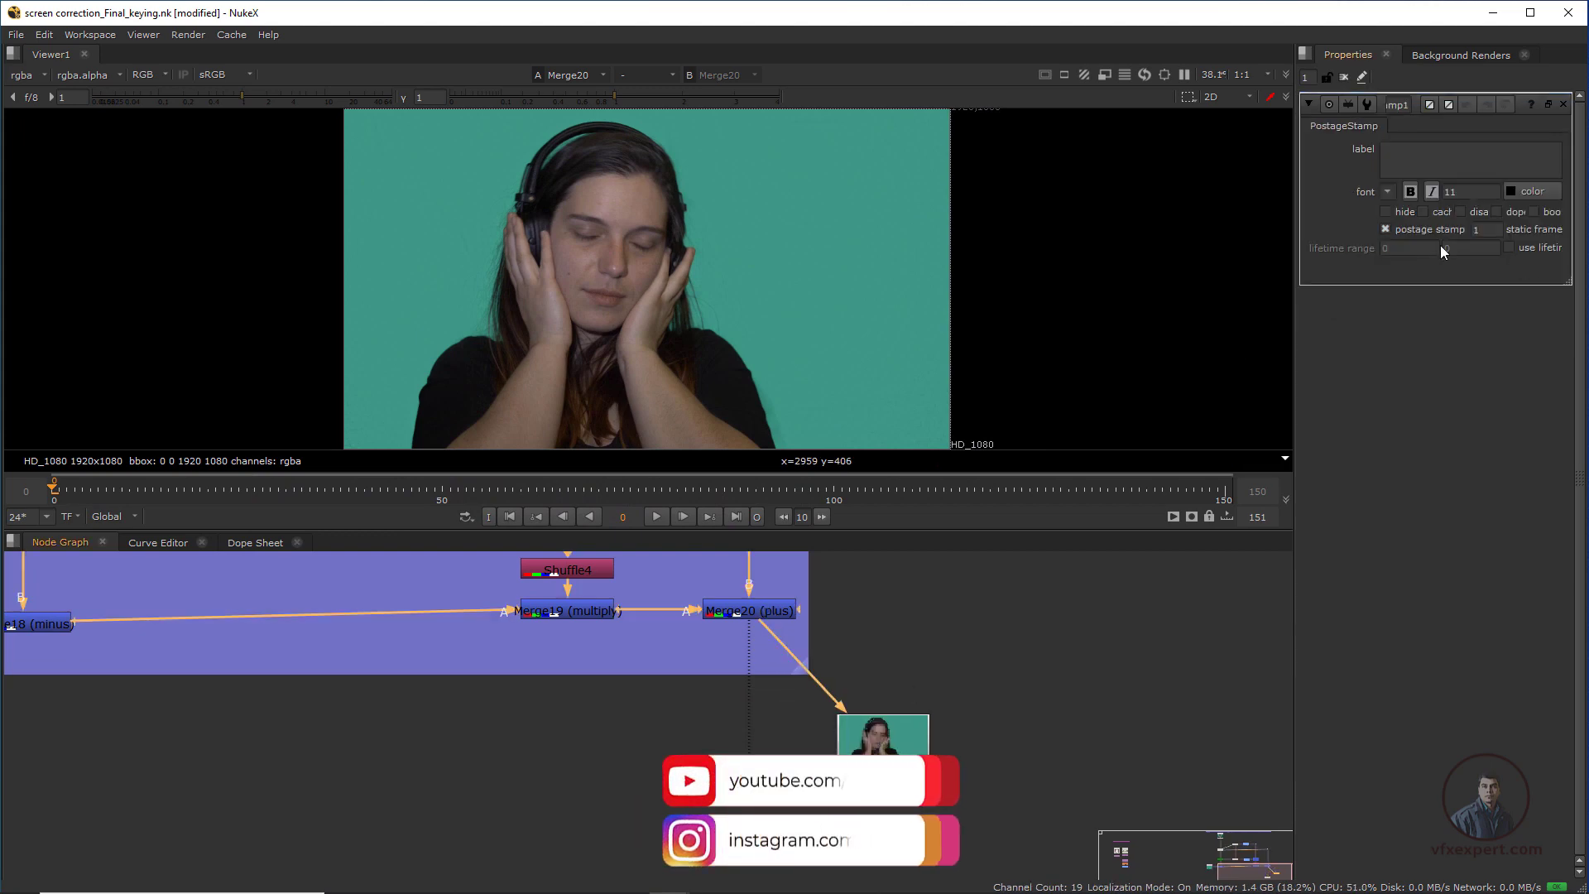
# - Label the postage stamp "screen corrected footage" and set its static frame to 102
pyautogui.moveTo(1296, 216); pyautogui.dragTo(1179, 249)
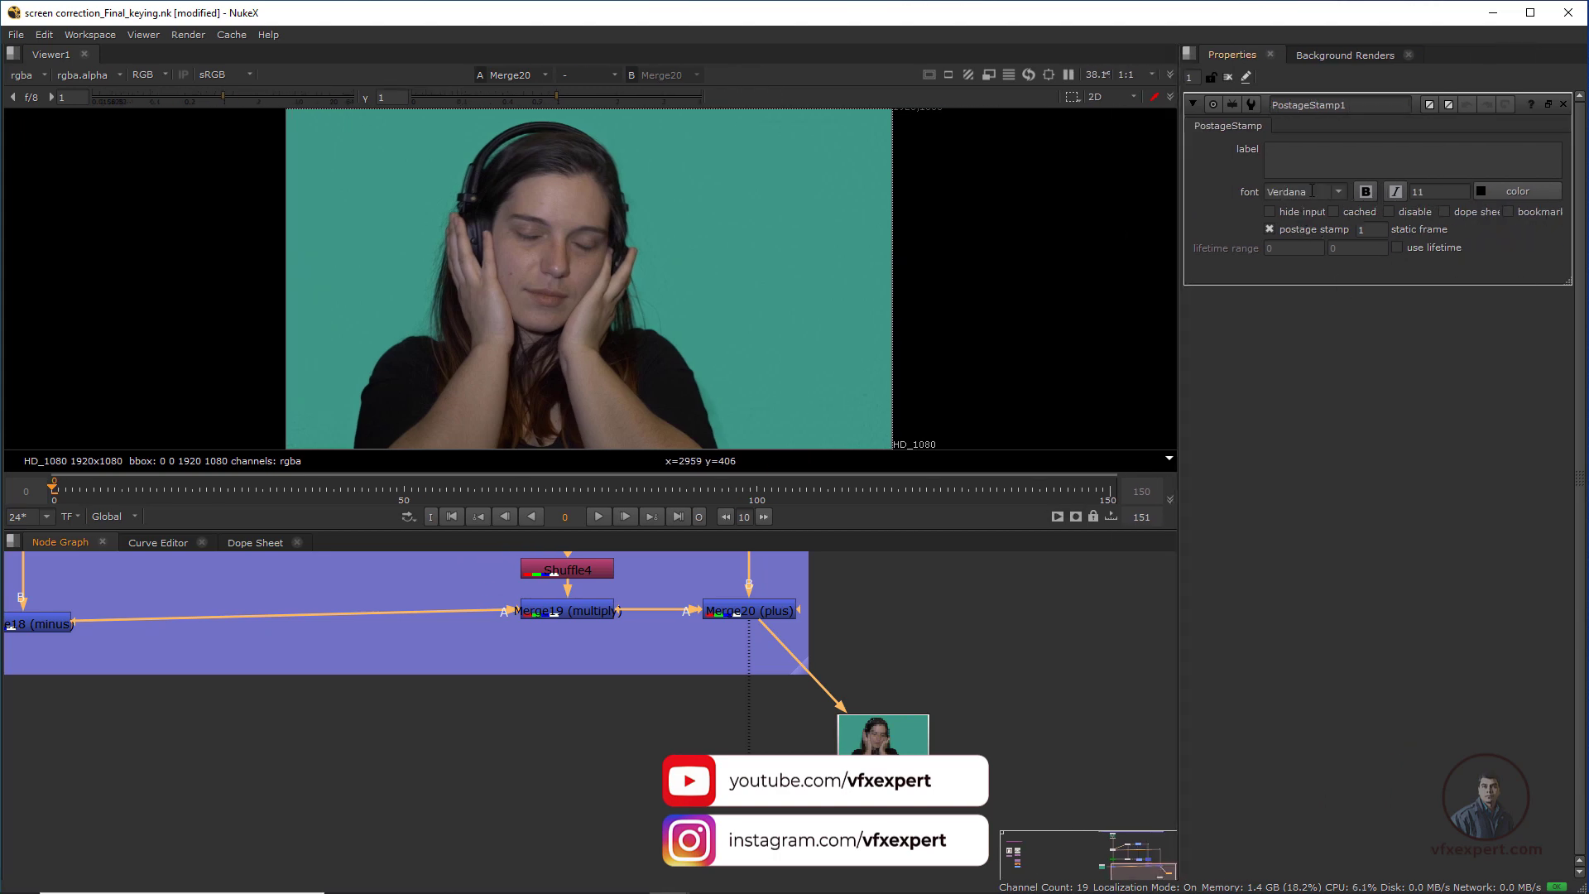
pyautogui.write('screen corrected footage')
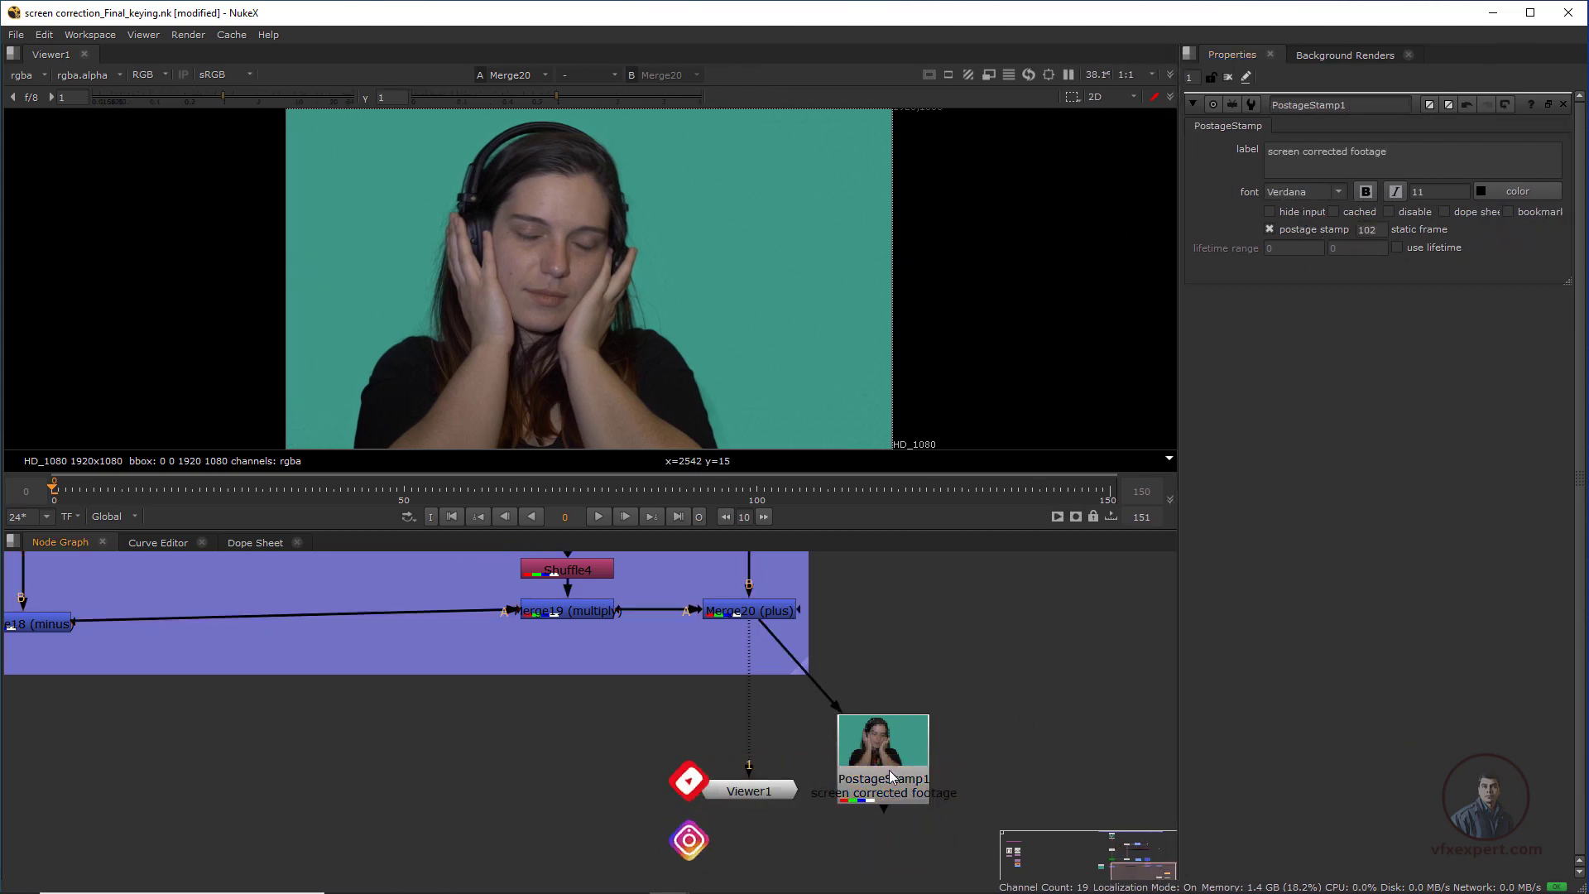
# - Show the postage stamp in Viewer1 and line both nodes up vertically below Merge20
pyautogui.click(890, 778)
pyautogui.press('1')
pyautogui.moveTo(889, 778); pyautogui.dragTo(755, 767)
pyautogui.moveTo(770, 835); pyautogui.dragTo(748, 770, button='middle')
pyautogui.moveTo(742, 778); pyautogui.dragTo(745, 863)
pyautogui.scroll(-3, 777, 736)
pyautogui.moveTo(868, 788); pyautogui.dragTo(799, 736, button='middle')
pyautogui.moveTo(688, 757); pyautogui.dragTo(694, 850)
pyautogui.click(699, 657)
pyautogui.moveTo(700, 657); pyautogui.dragTo(703, 762)
pyautogui.scroll(3, 703, 761)
pyautogui.moveTo(703, 761); pyautogui.dragTo(725, 670, button='middle')
pyautogui.scroll(-1, 731, 692)
pyautogui.scroll(2, 736, 708)
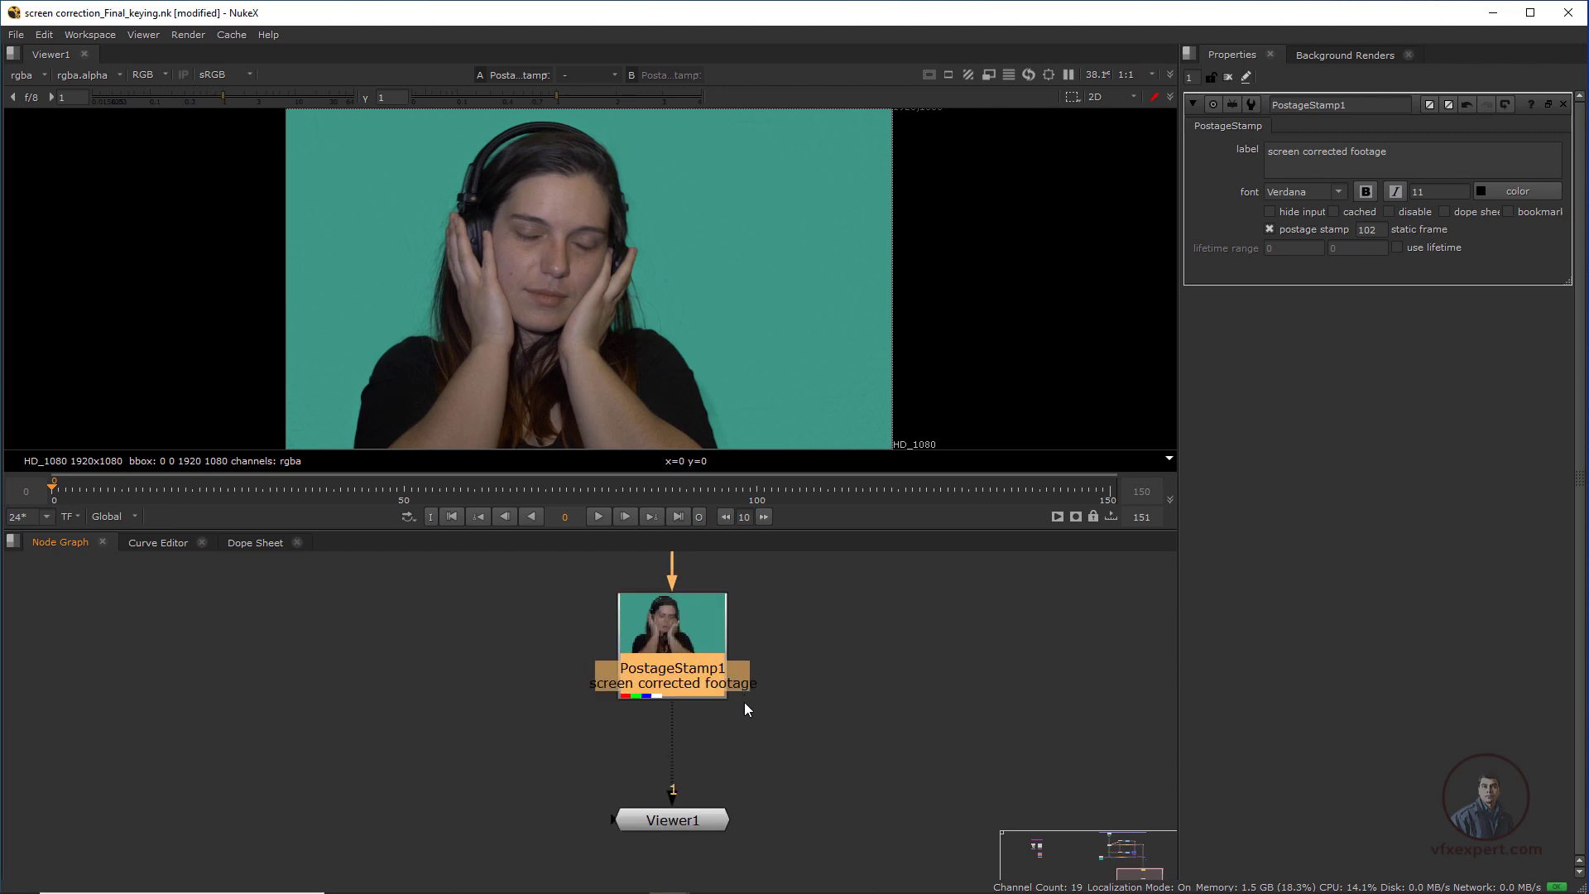
# - Hide the input connection of the PostageStamp1 node
pyautogui.moveTo(741, 725); pyautogui.dragTo(694, 732, button='middle')
pyautogui.scroll(-4, 713, 702)
pyautogui.scroll(-3, 712, 698)
pyautogui.scroll(3, 693, 725)
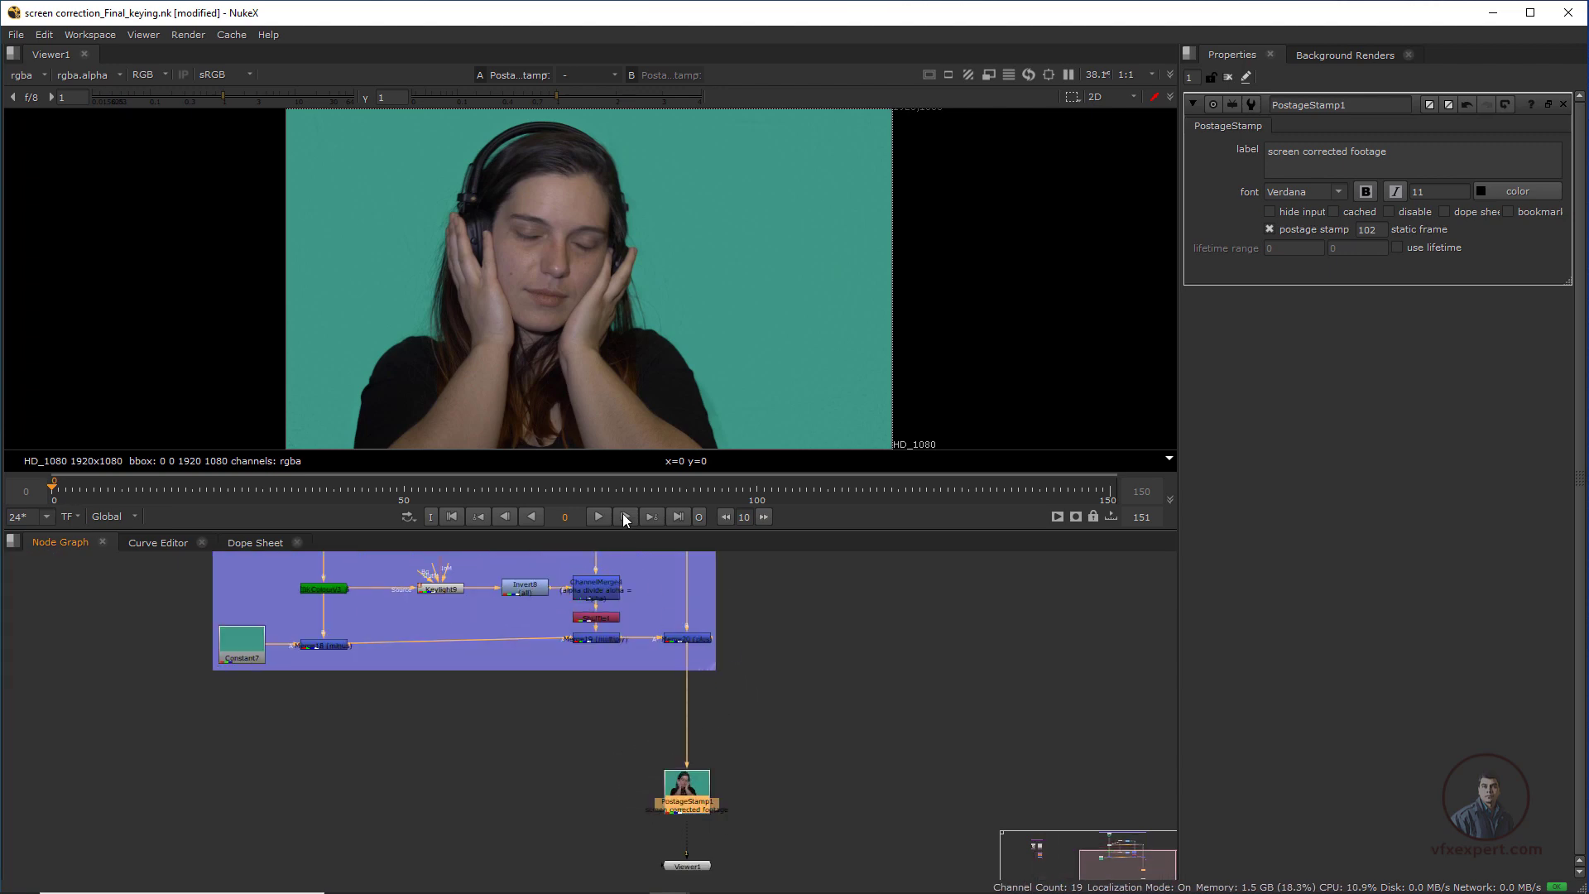
pyautogui.scroll(-3, 691, 641)
pyautogui.scroll(3, 692, 647)
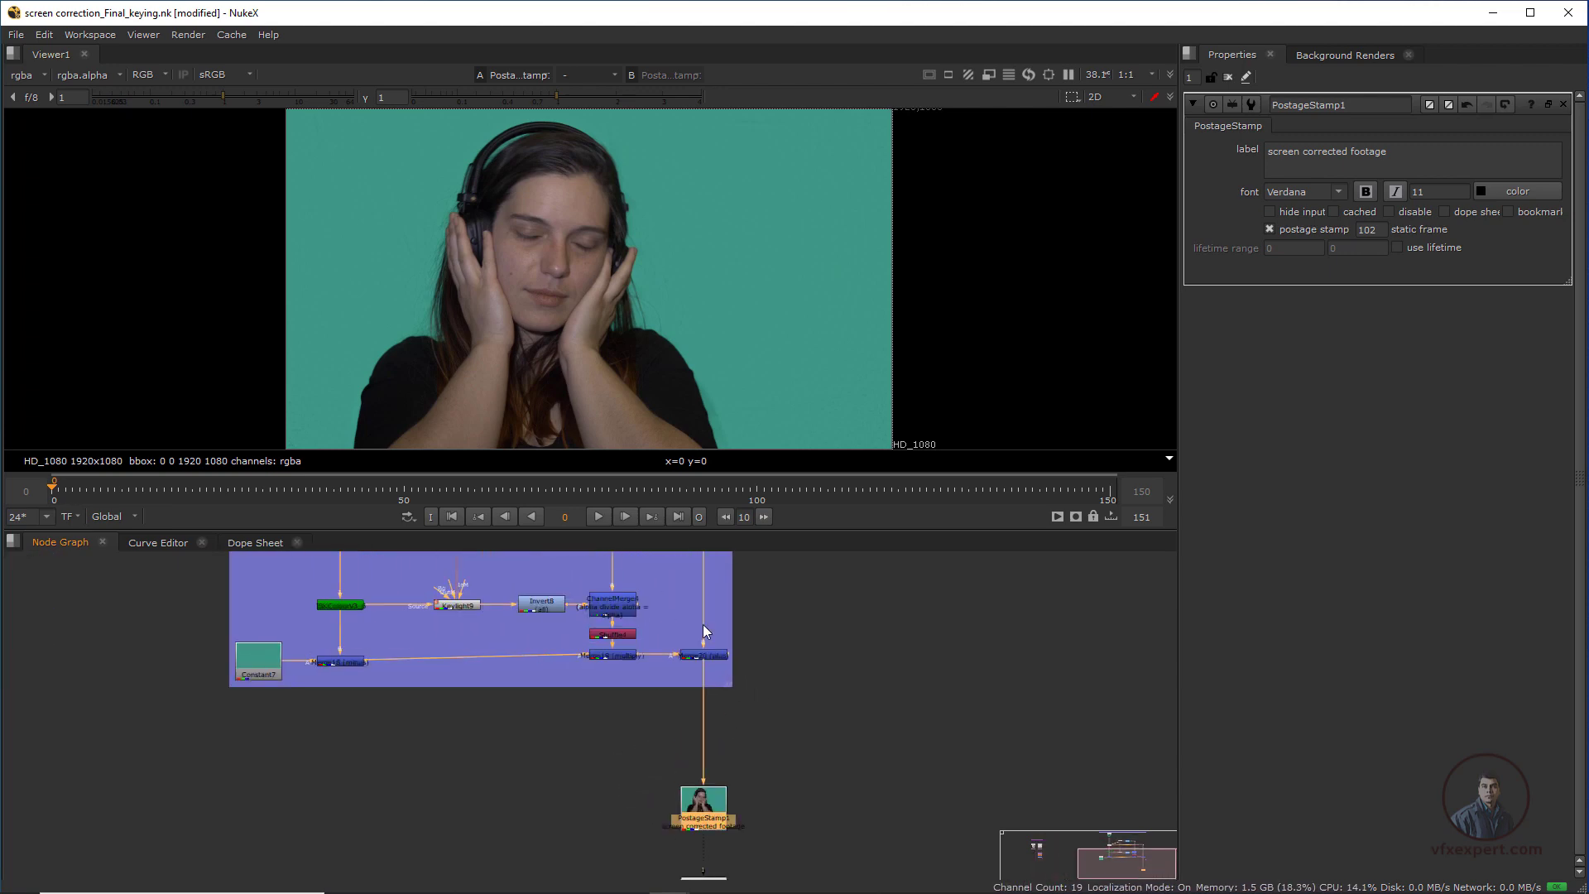
pyautogui.scroll(2, 654, 661)
pyautogui.moveTo(777, 805); pyautogui.dragTo(761, 677, button='middle')
pyautogui.scroll(3, 745, 674)
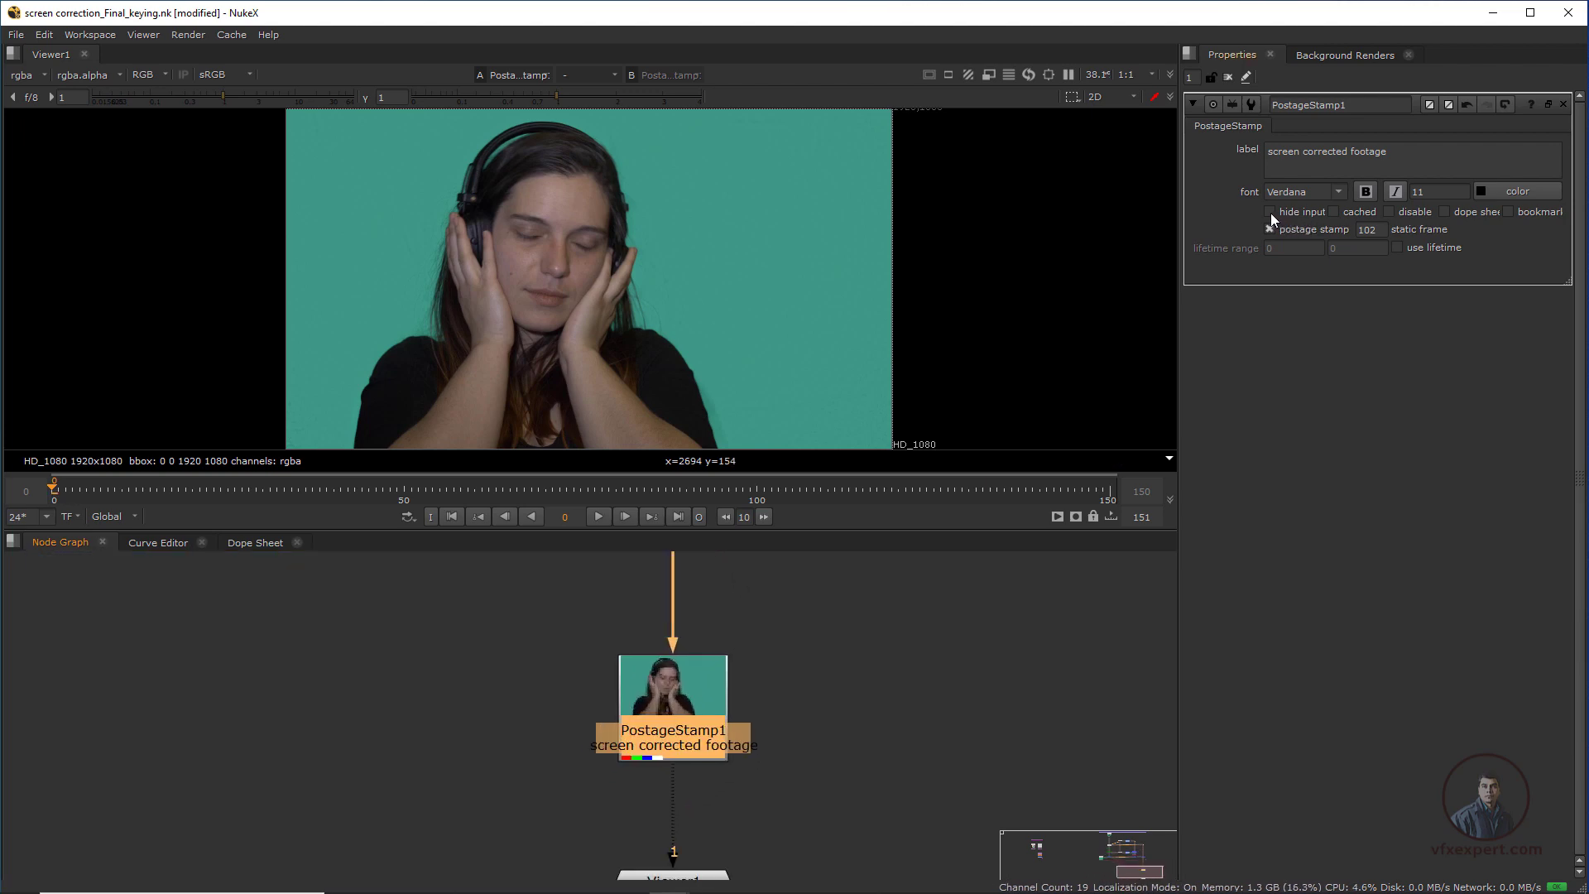
pyautogui.click(796, 663)
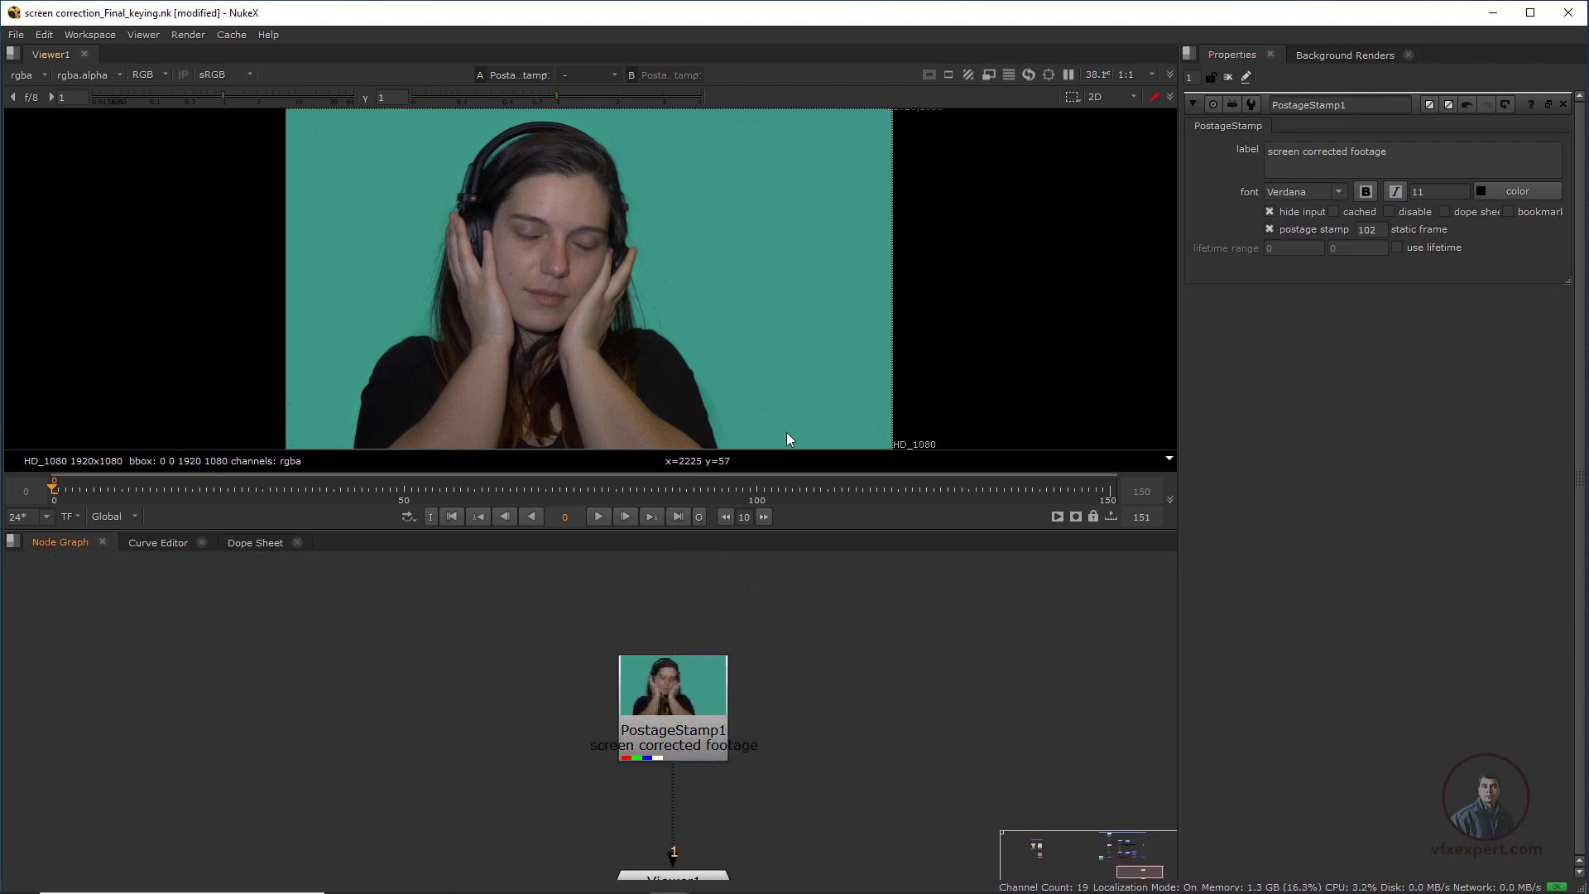
# - Move Viewer1 slightly further below the postage stamp to make room for another node
pyautogui.scroll(-3, 711, 682)
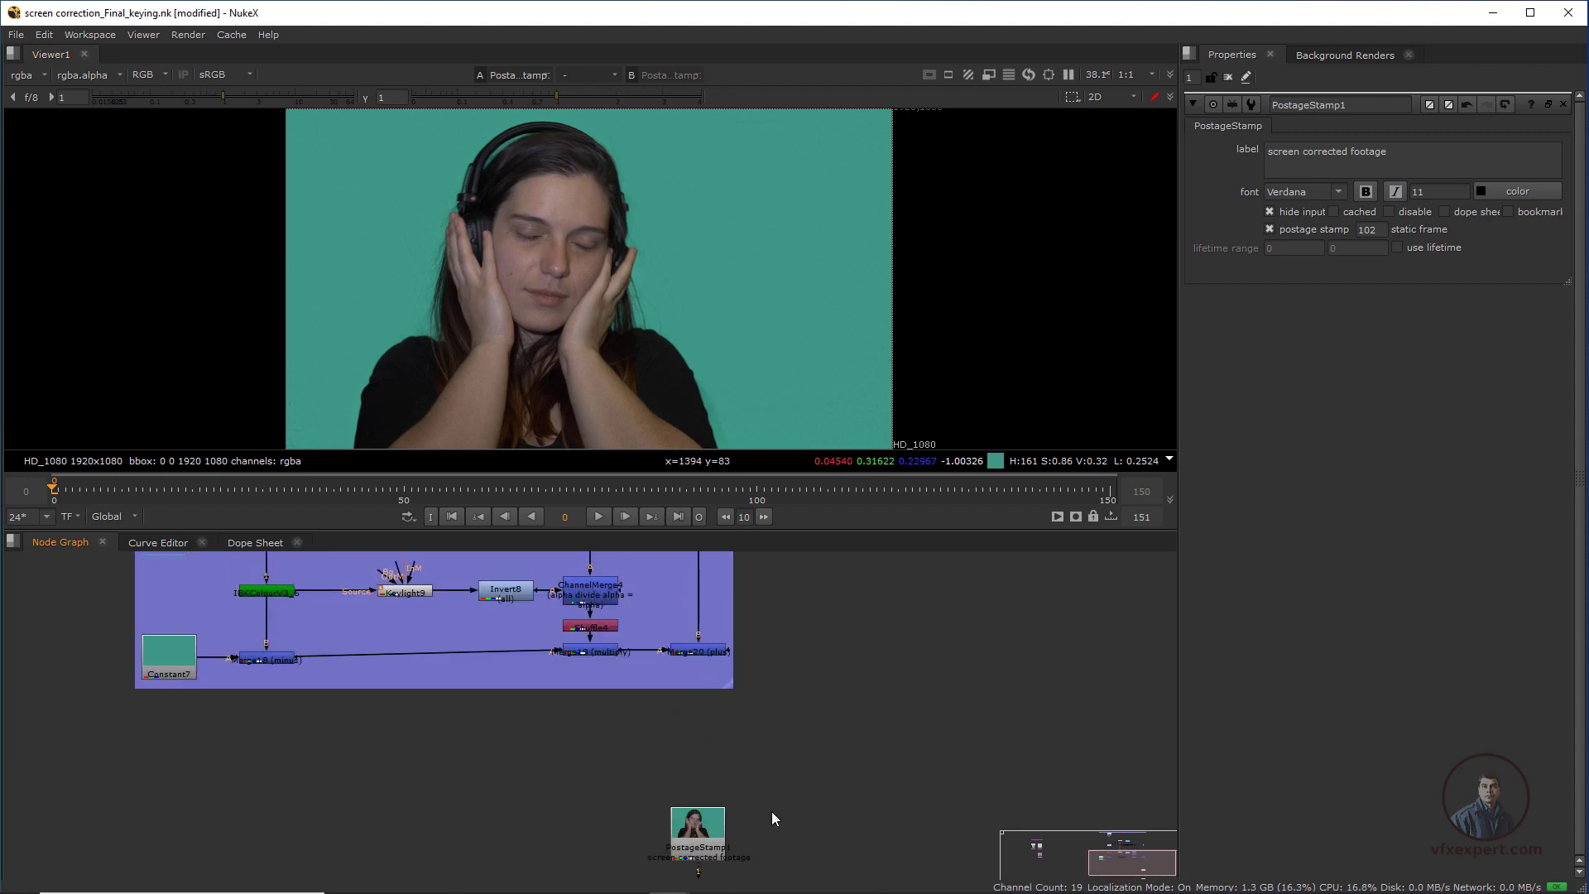
pyautogui.scroll(4, 775, 781)
pyautogui.scroll(-1, 782, 798)
pyautogui.moveTo(742, 873); pyautogui.dragTo(772, 690, button='middle')
pyautogui.scroll(1, 813, 674)
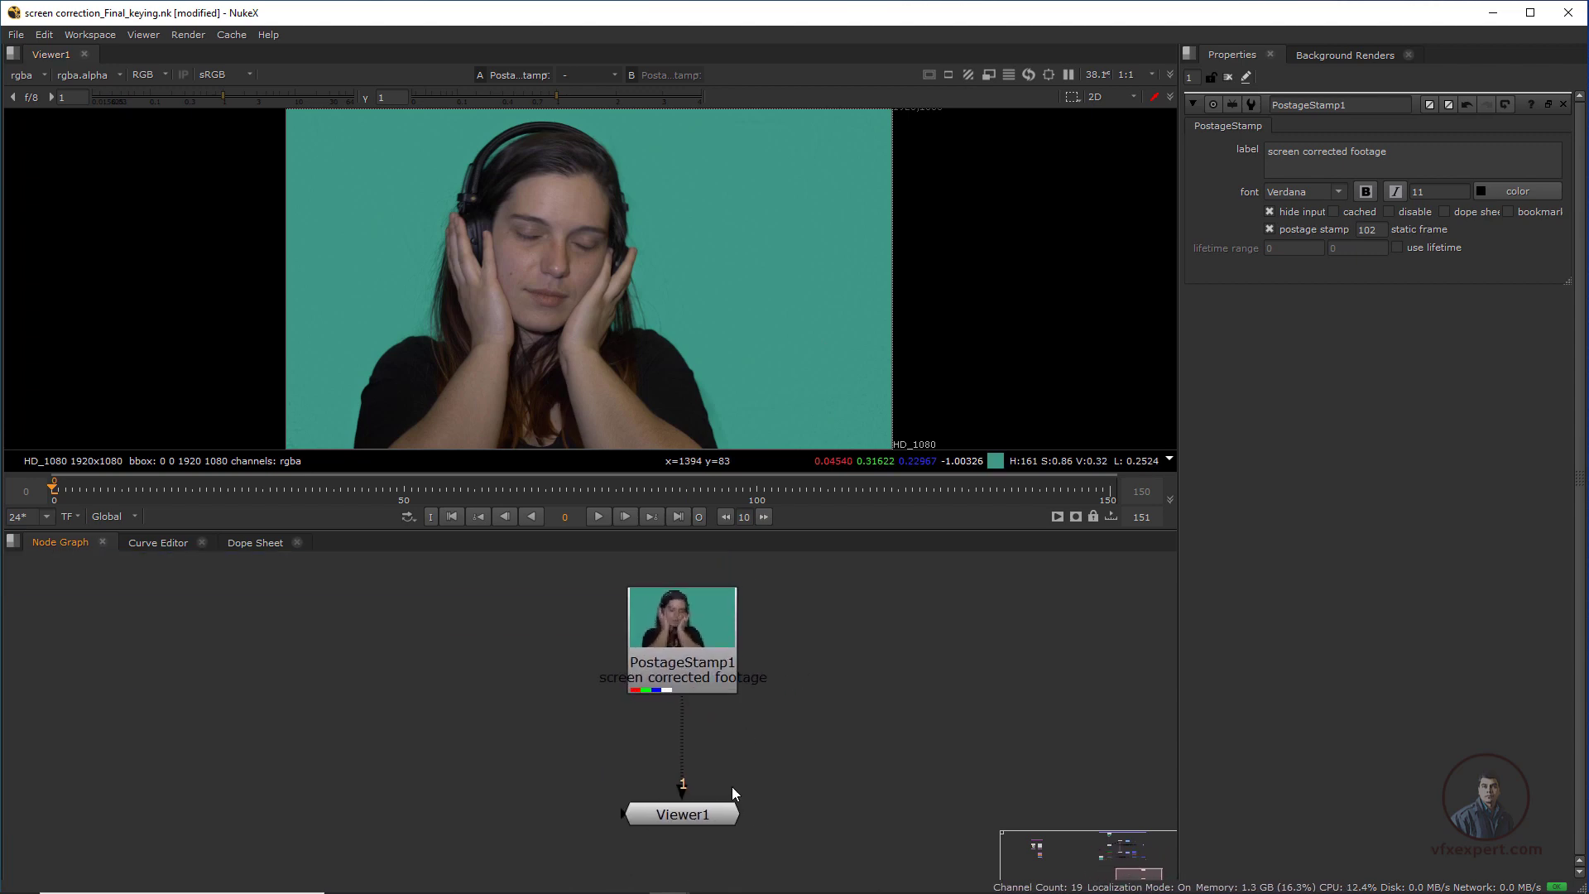
pyautogui.moveTo(717, 818); pyautogui.dragTo(716, 839)
# - Add an IBKColour keyer node between PostageStamp1 and Viewer1, leaving a small gap below the postage stamp
pyautogui.click(703, 670)
pyautogui.scroll(-1, 658, 322)
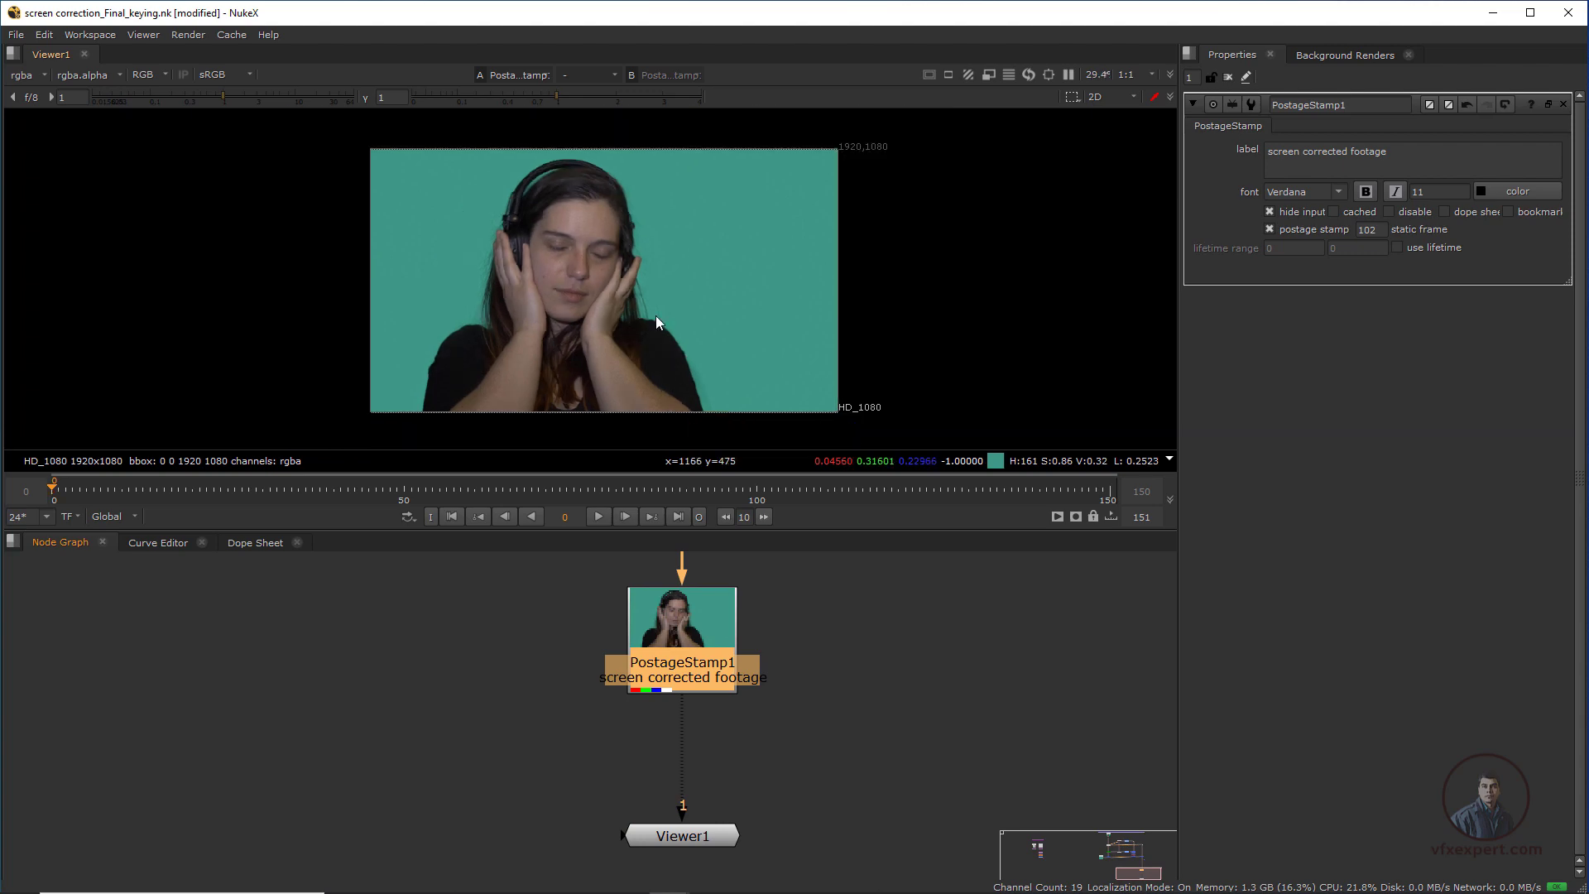
pyautogui.scroll(2, 658, 322)
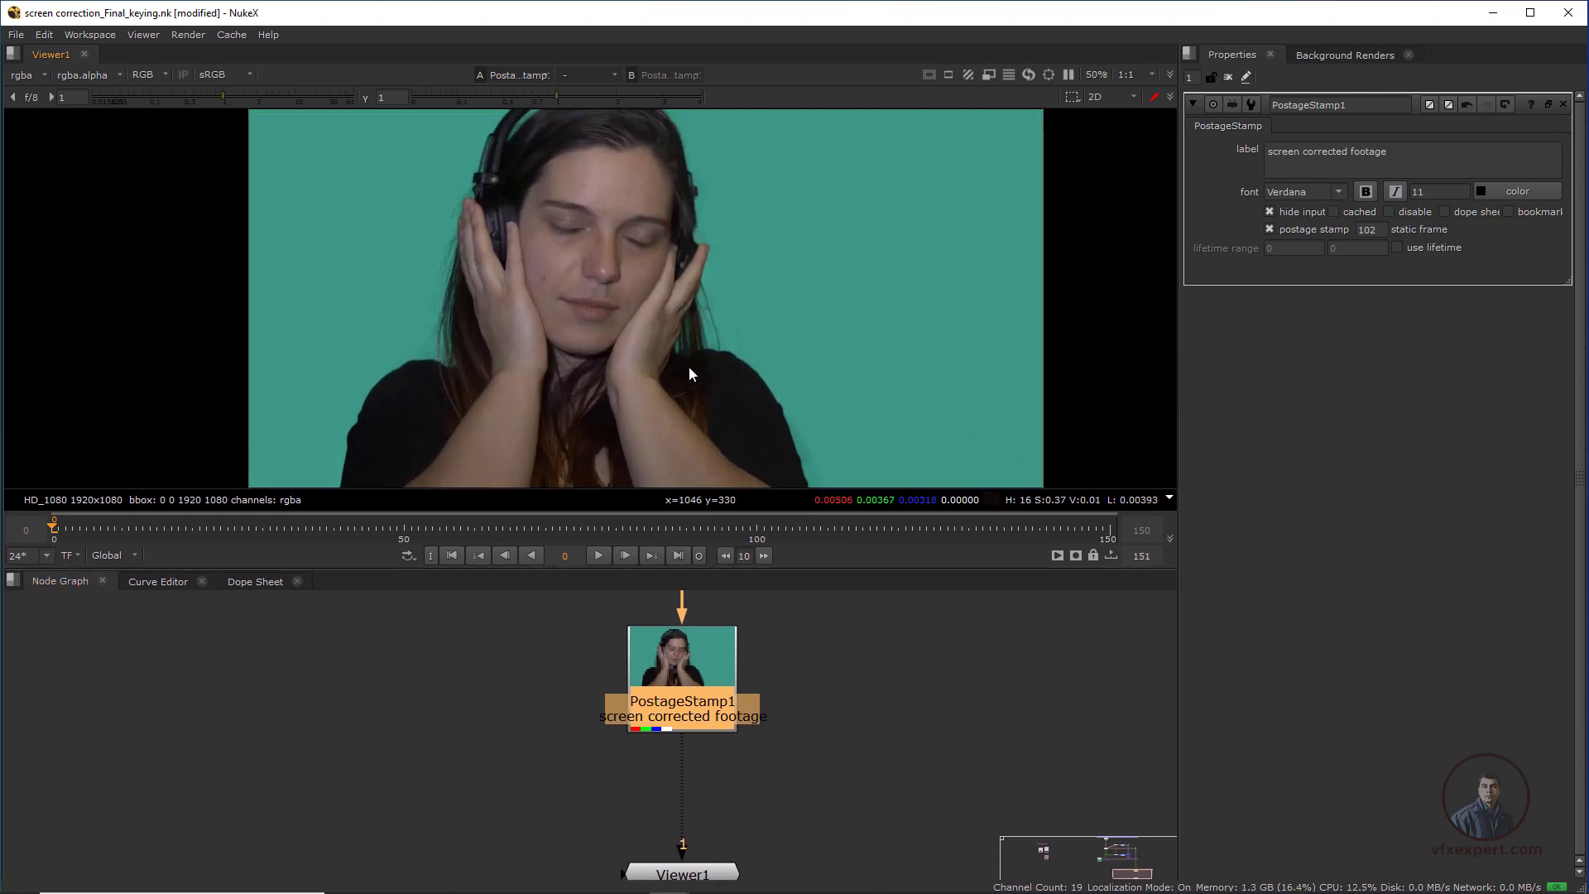
pyautogui.scroll(-1, 692, 368)
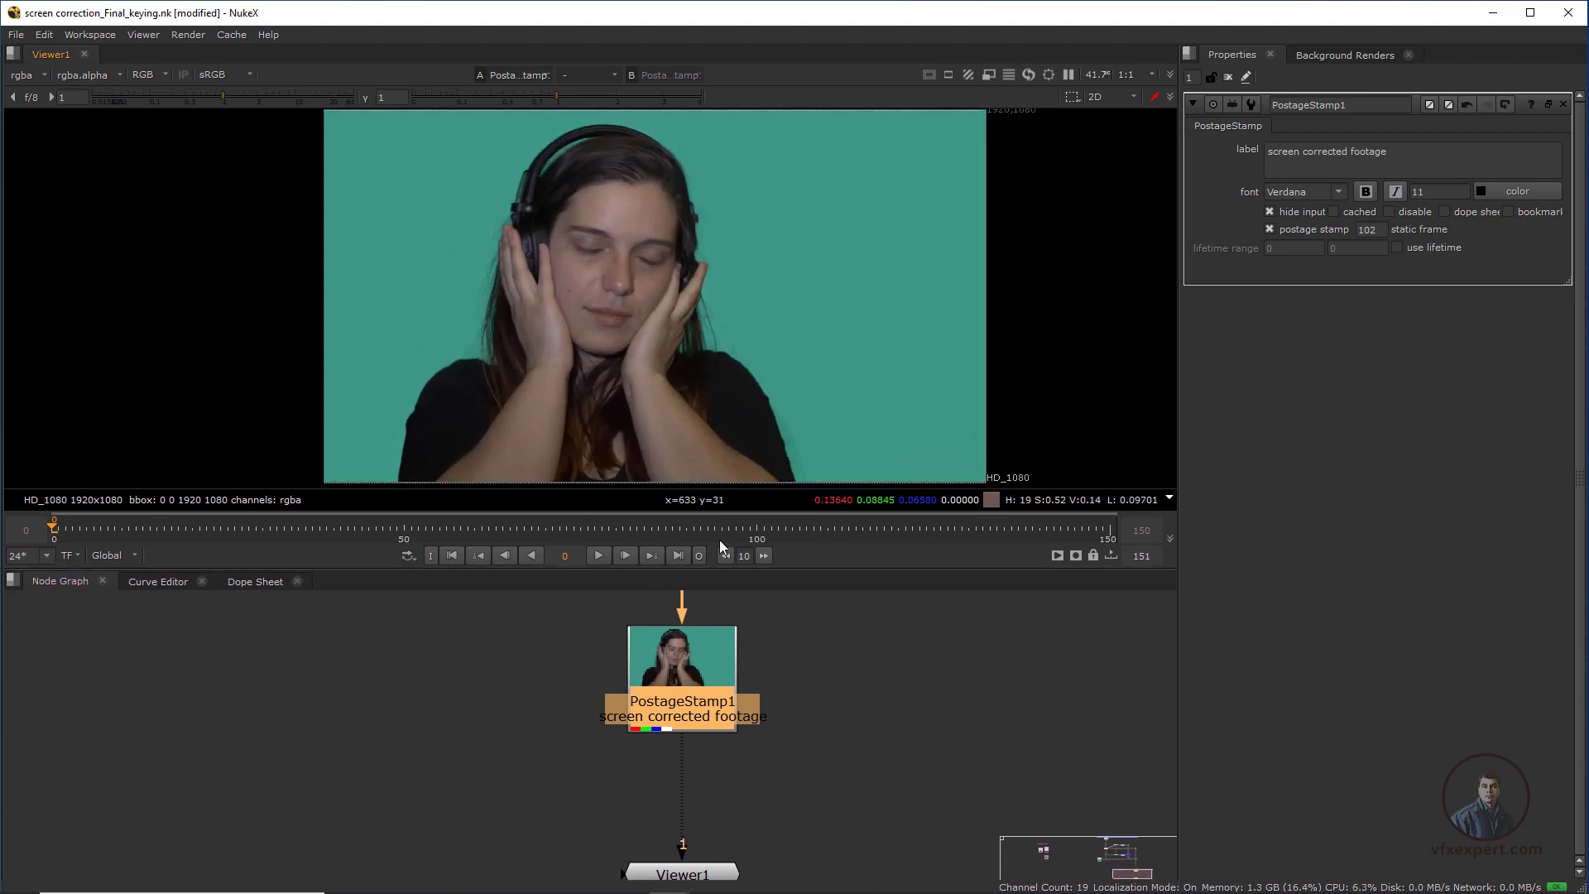
pyautogui.click(749, 713)
pyautogui.moveTo(751, 748); pyautogui.dragTo(709, 742, button='middle')
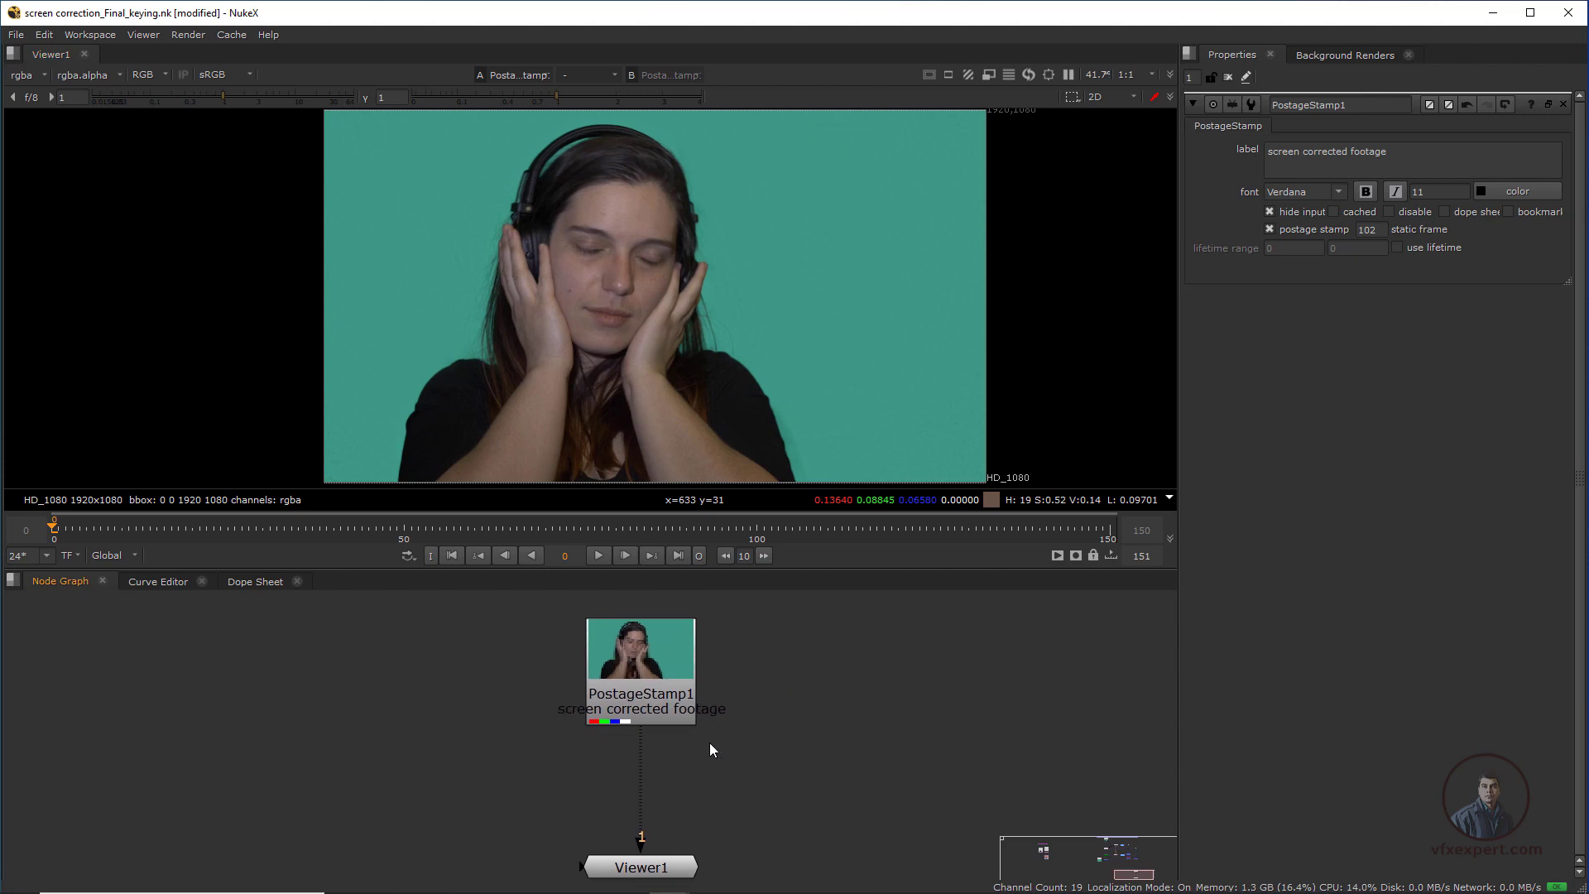
pyautogui.click(662, 659)
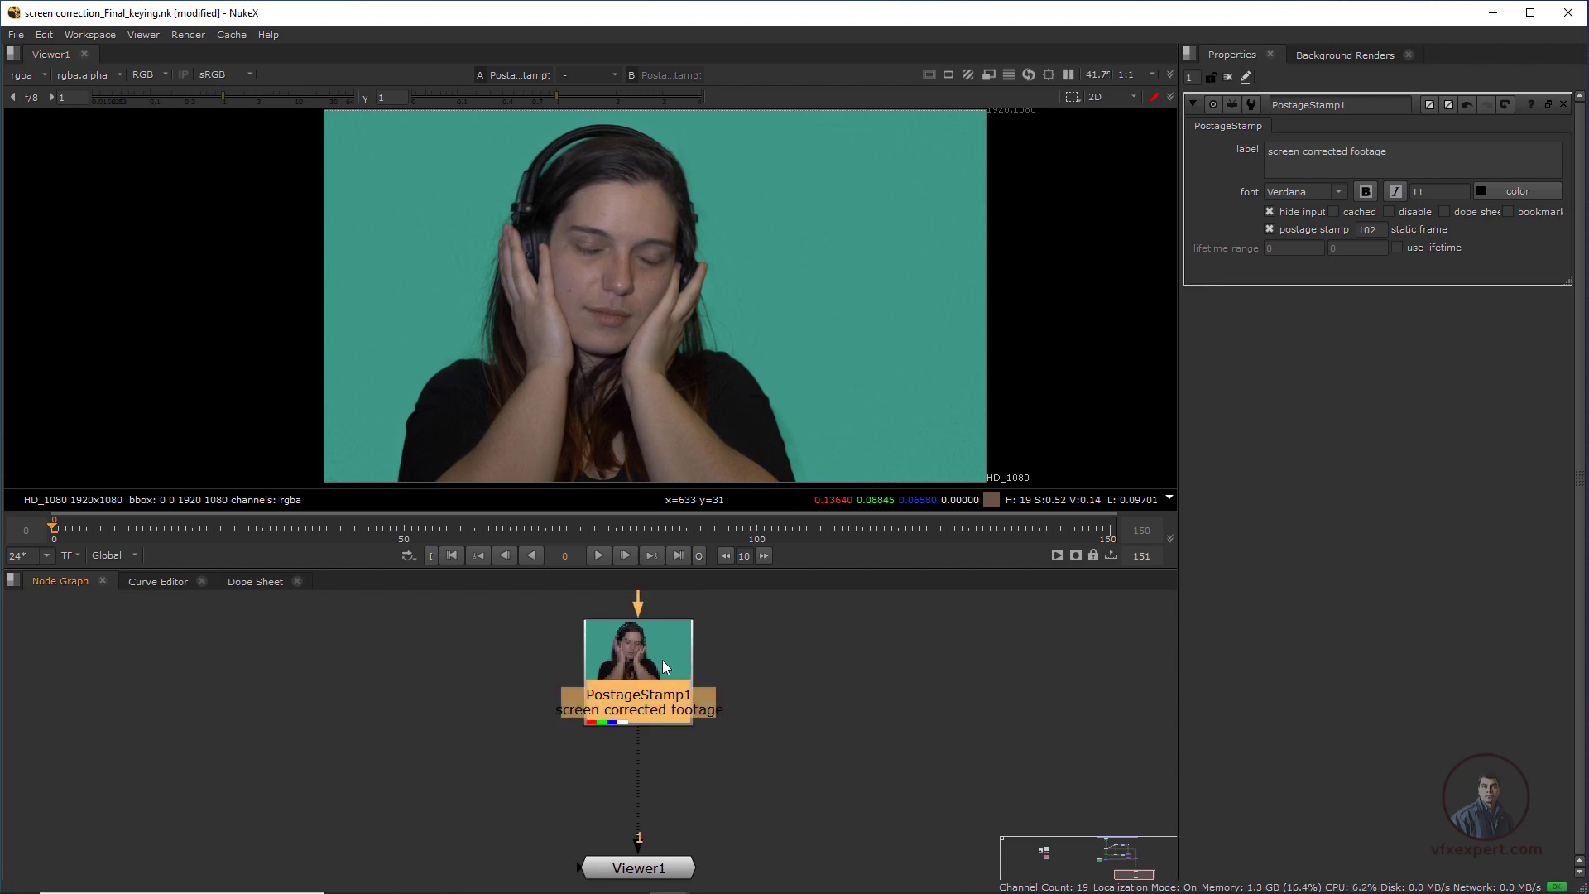
pyautogui.press('Tab')
pyautogui.write('ibk')
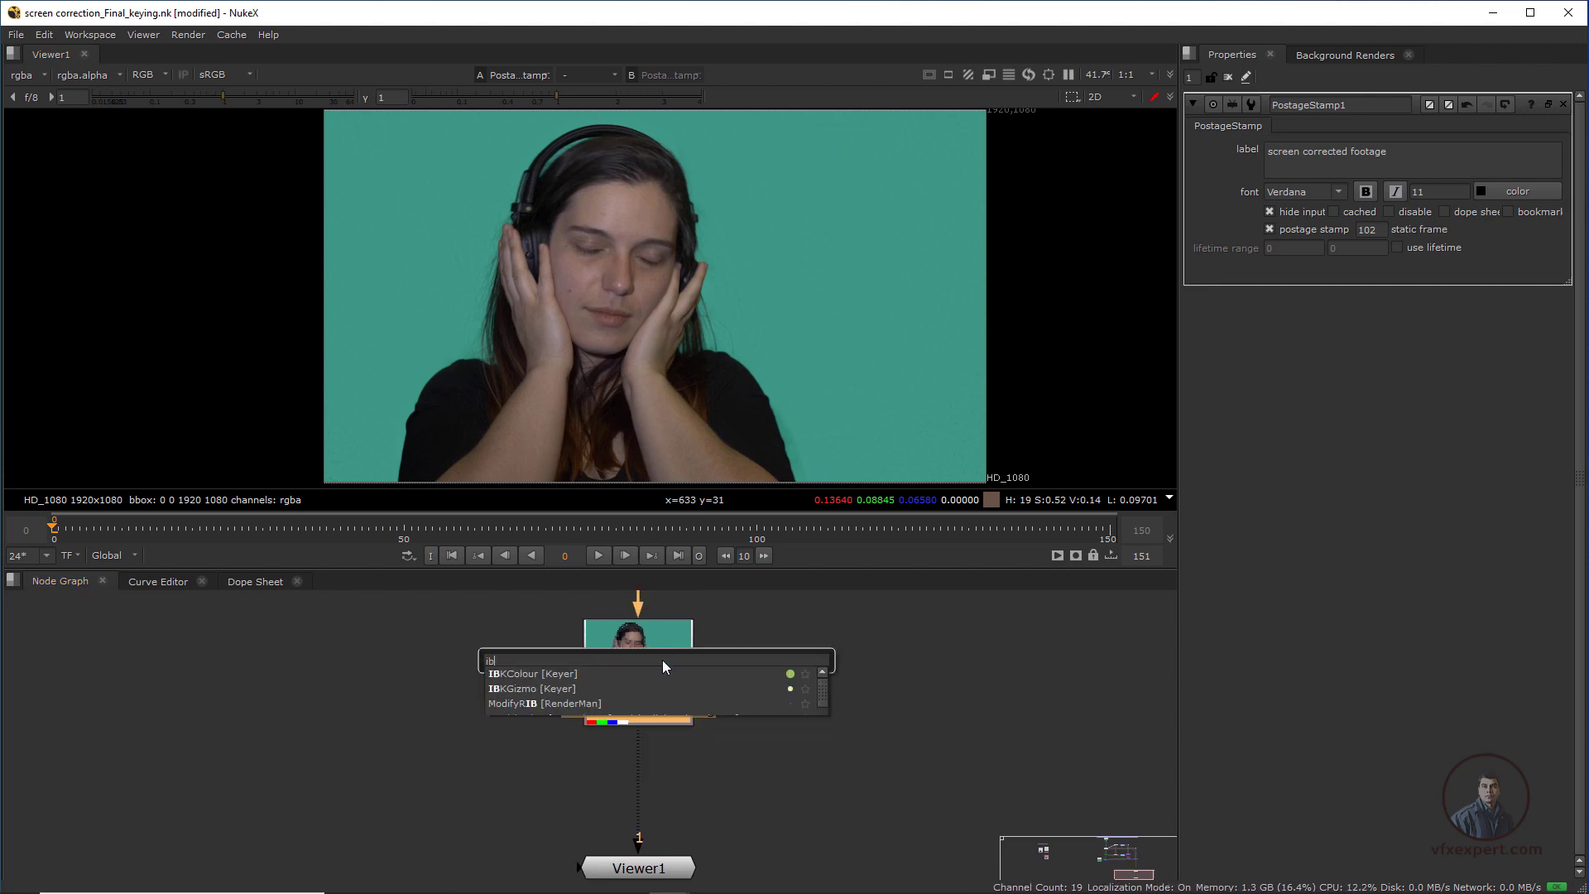
pyautogui.click(555, 677)
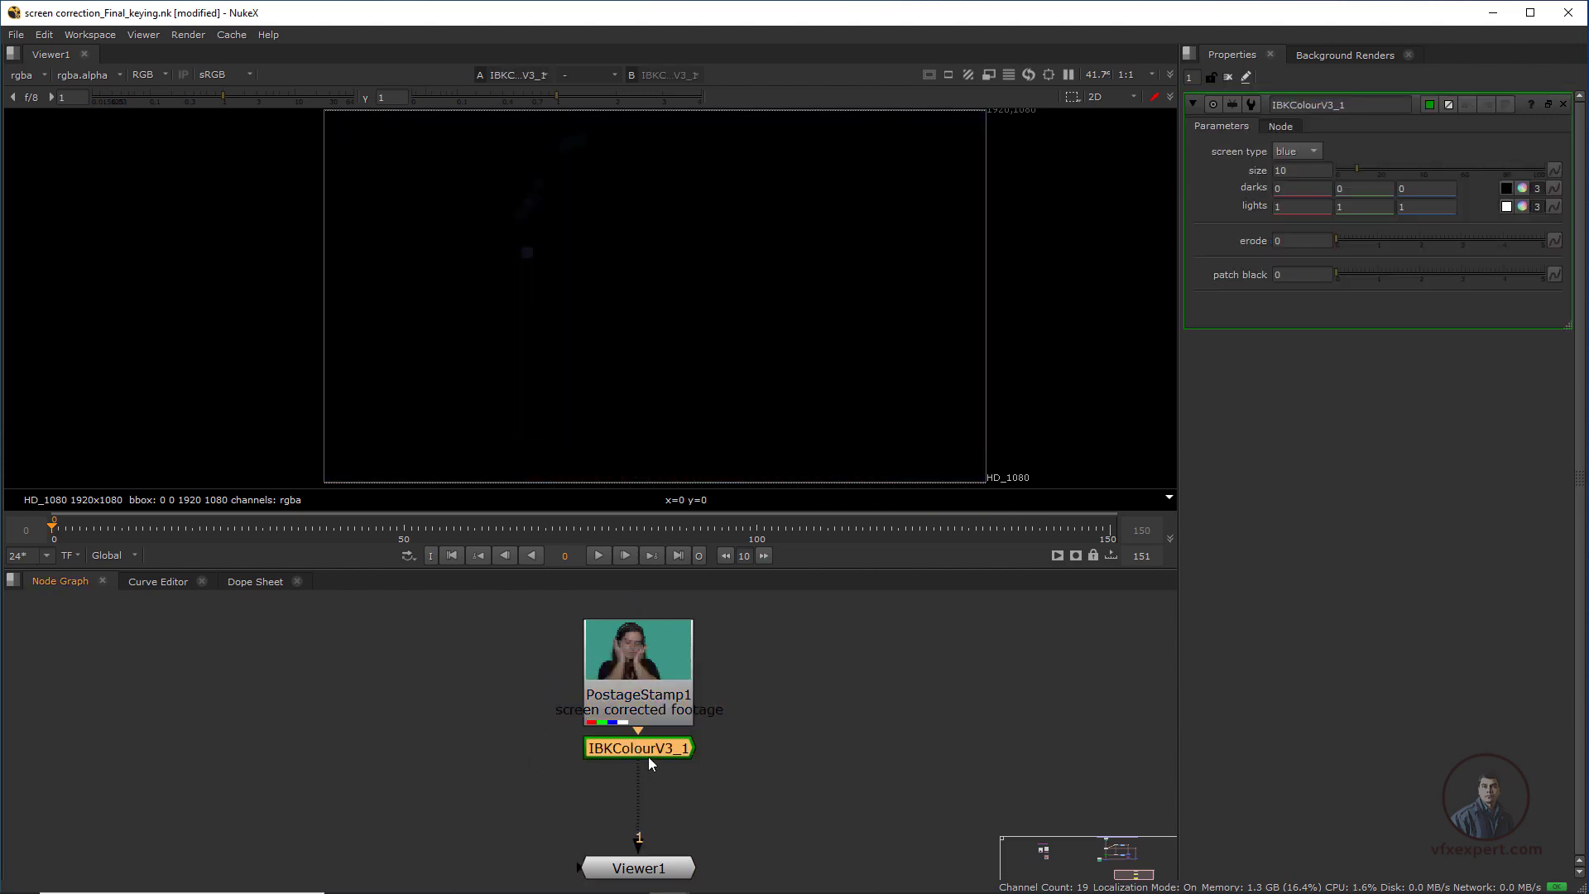
pyautogui.moveTo(648, 756); pyautogui.dragTo(652, 763)
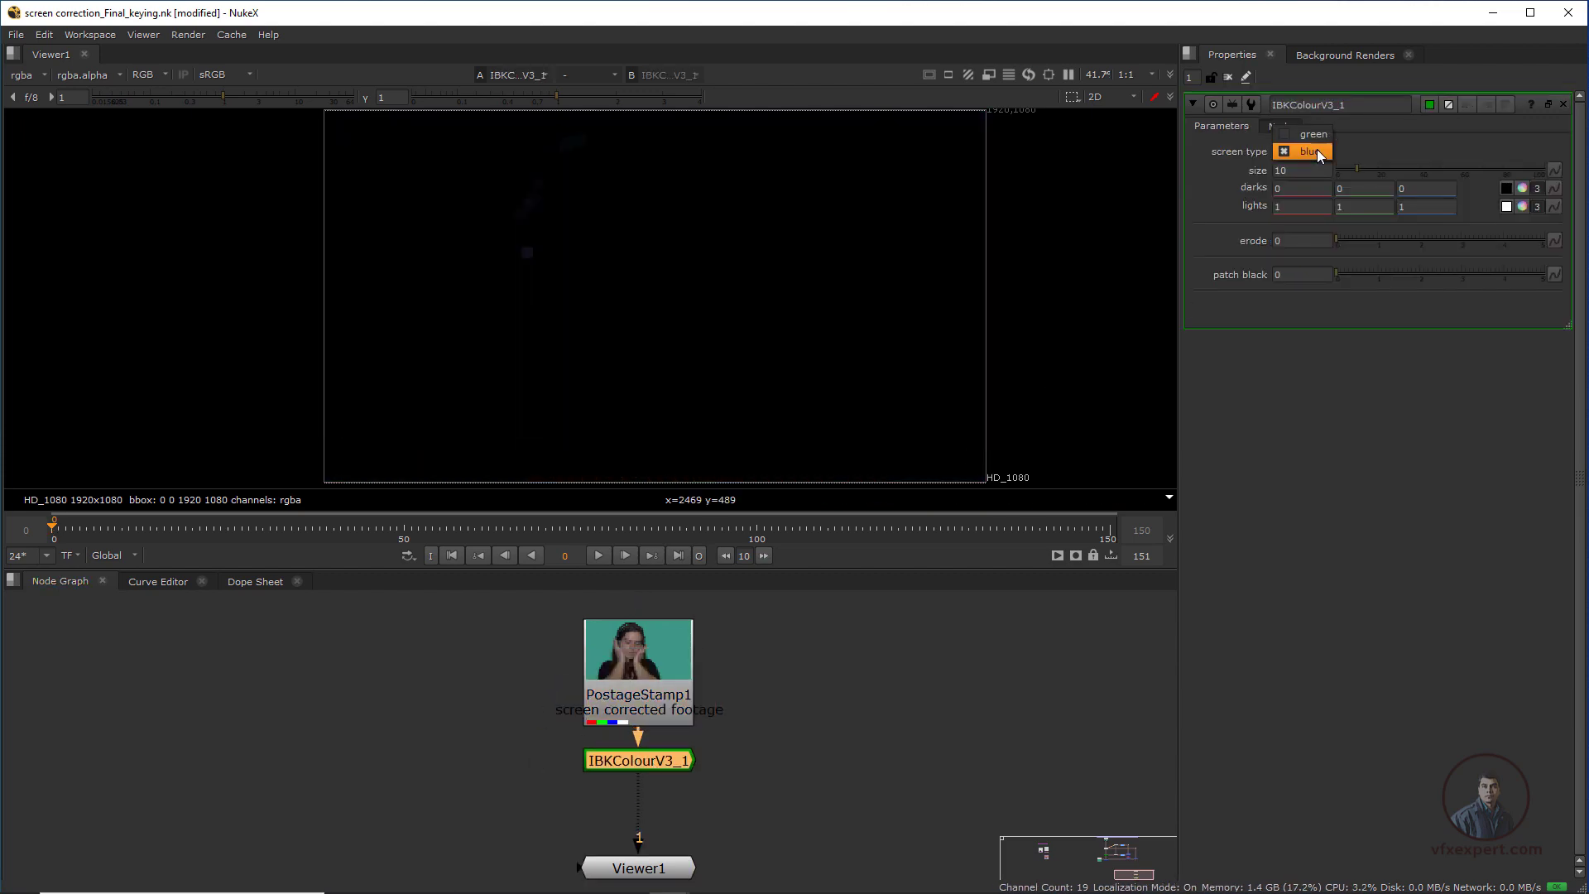
# - Set the IBKColour node's screen type to green and its size to 0
pyautogui.click(1314, 137)
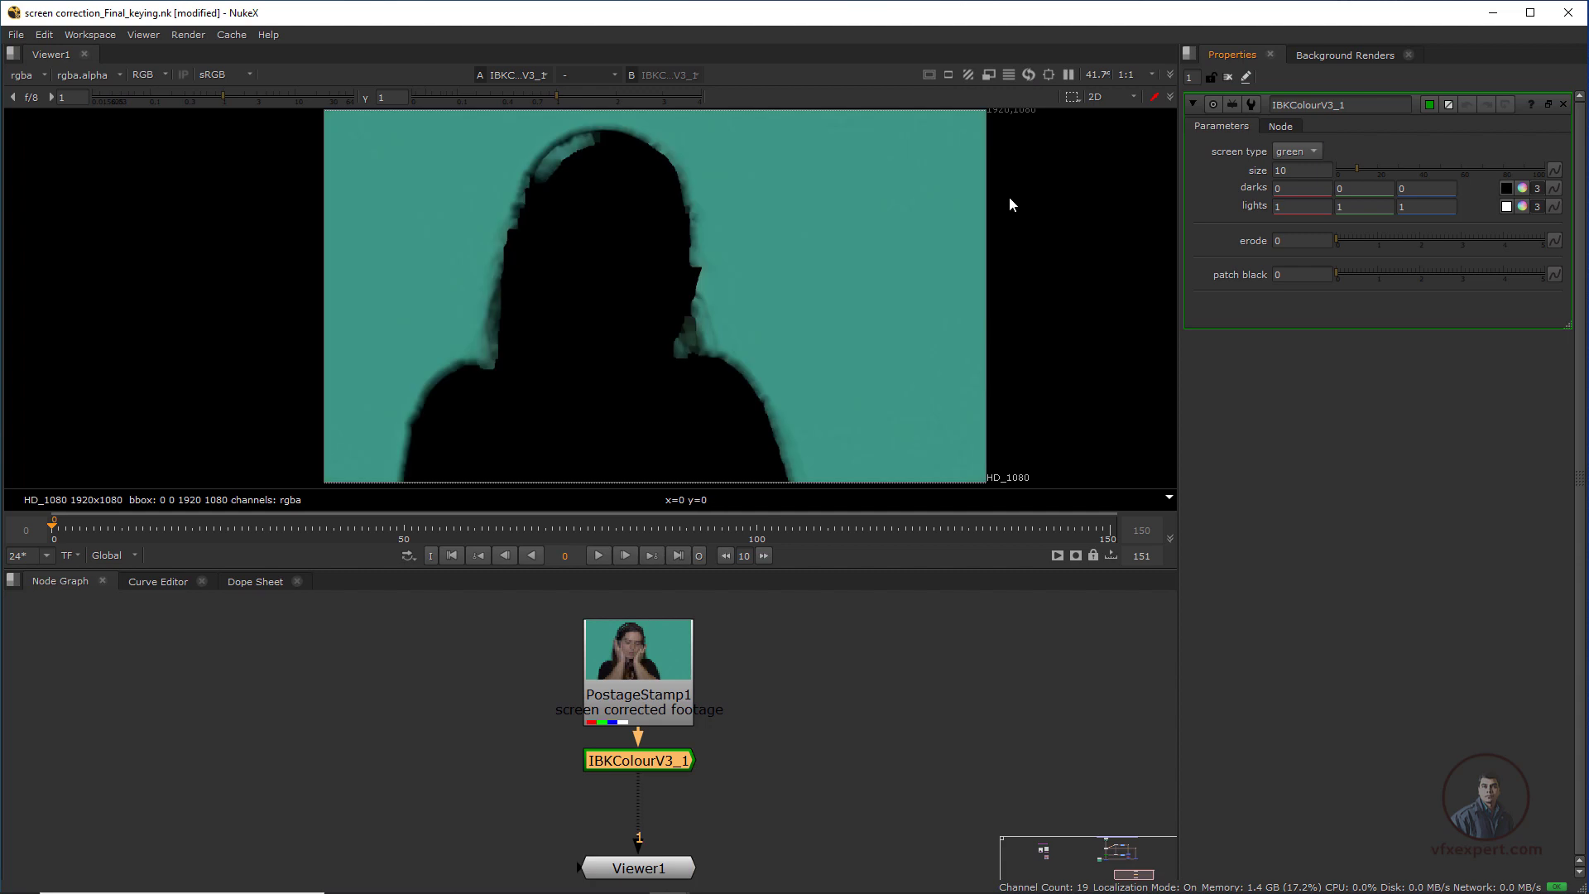
pyautogui.moveTo(791, 324); pyautogui.dragTo(806, 330, button='middle')
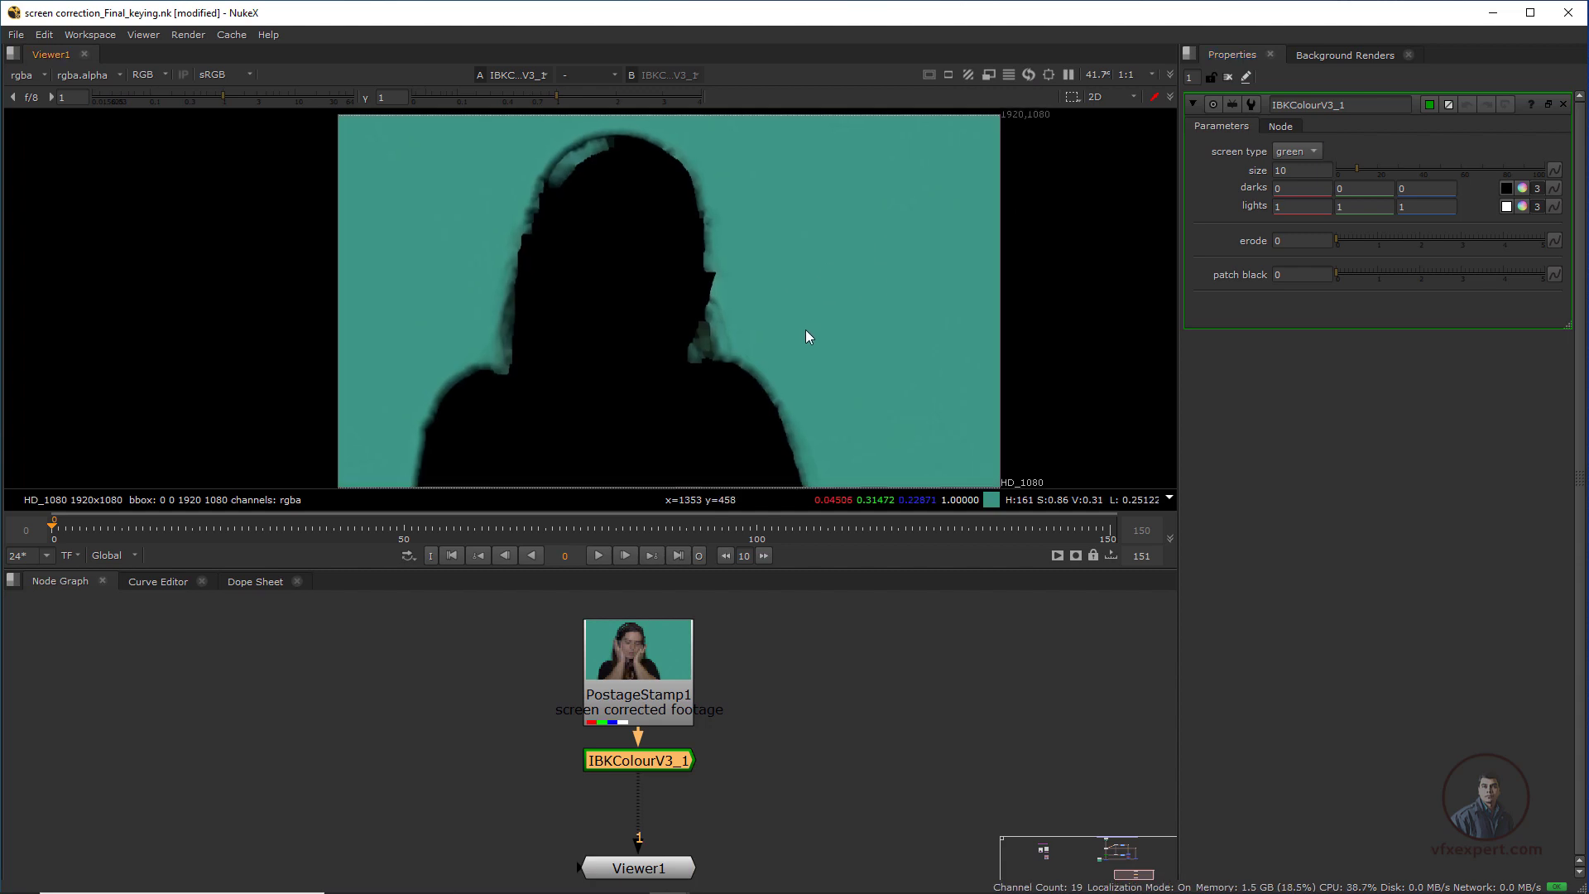
pyautogui.click(1278, 171)
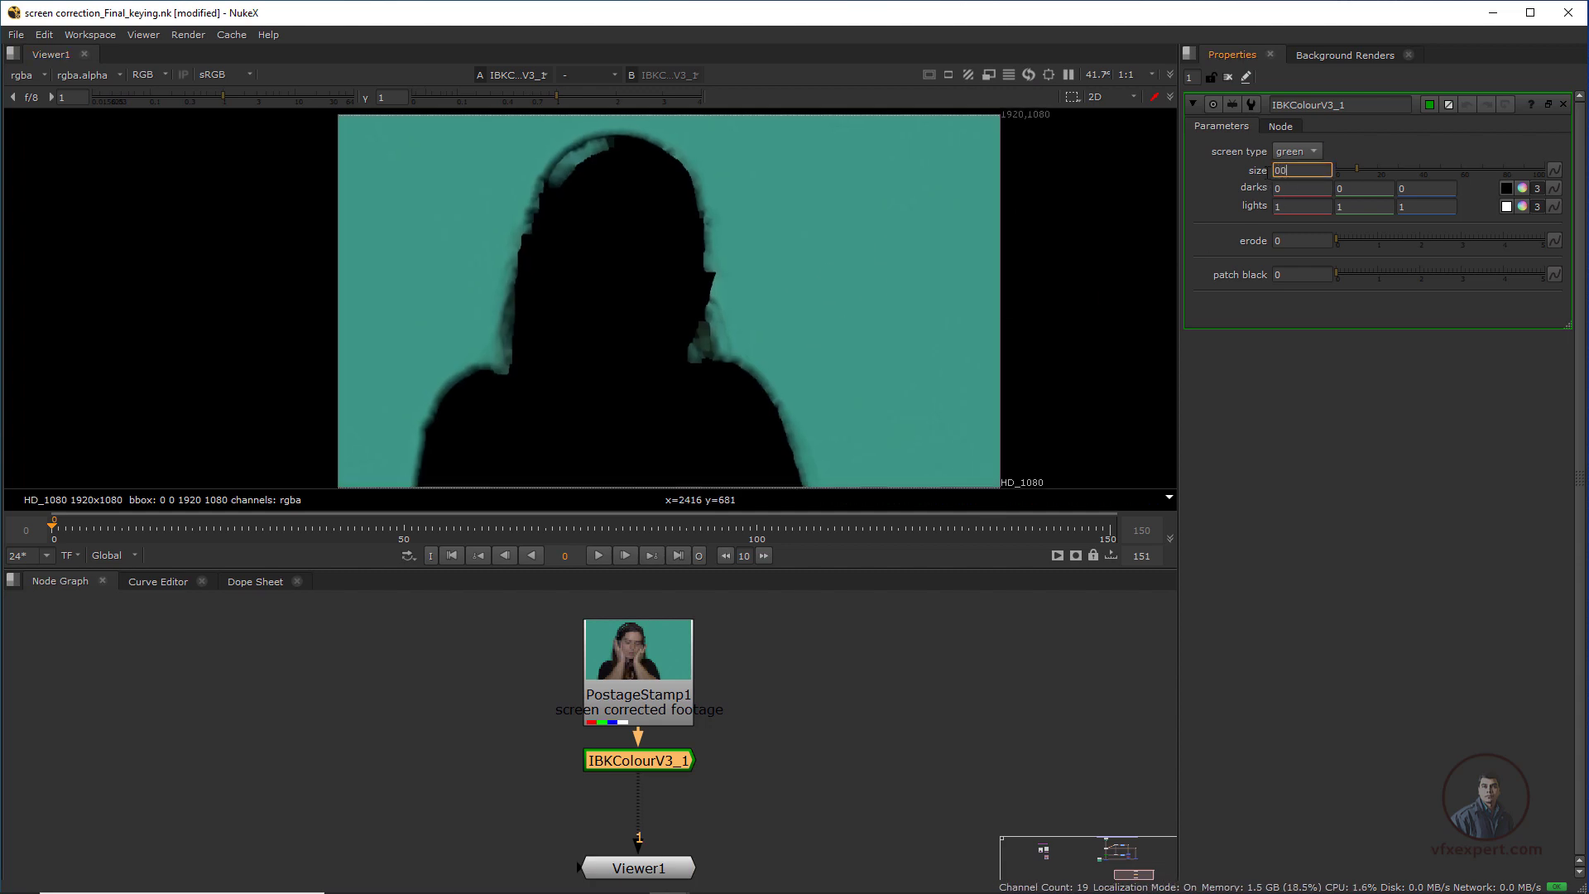
pyautogui.press('Return')
pyautogui.scroll(2, 702, 283)
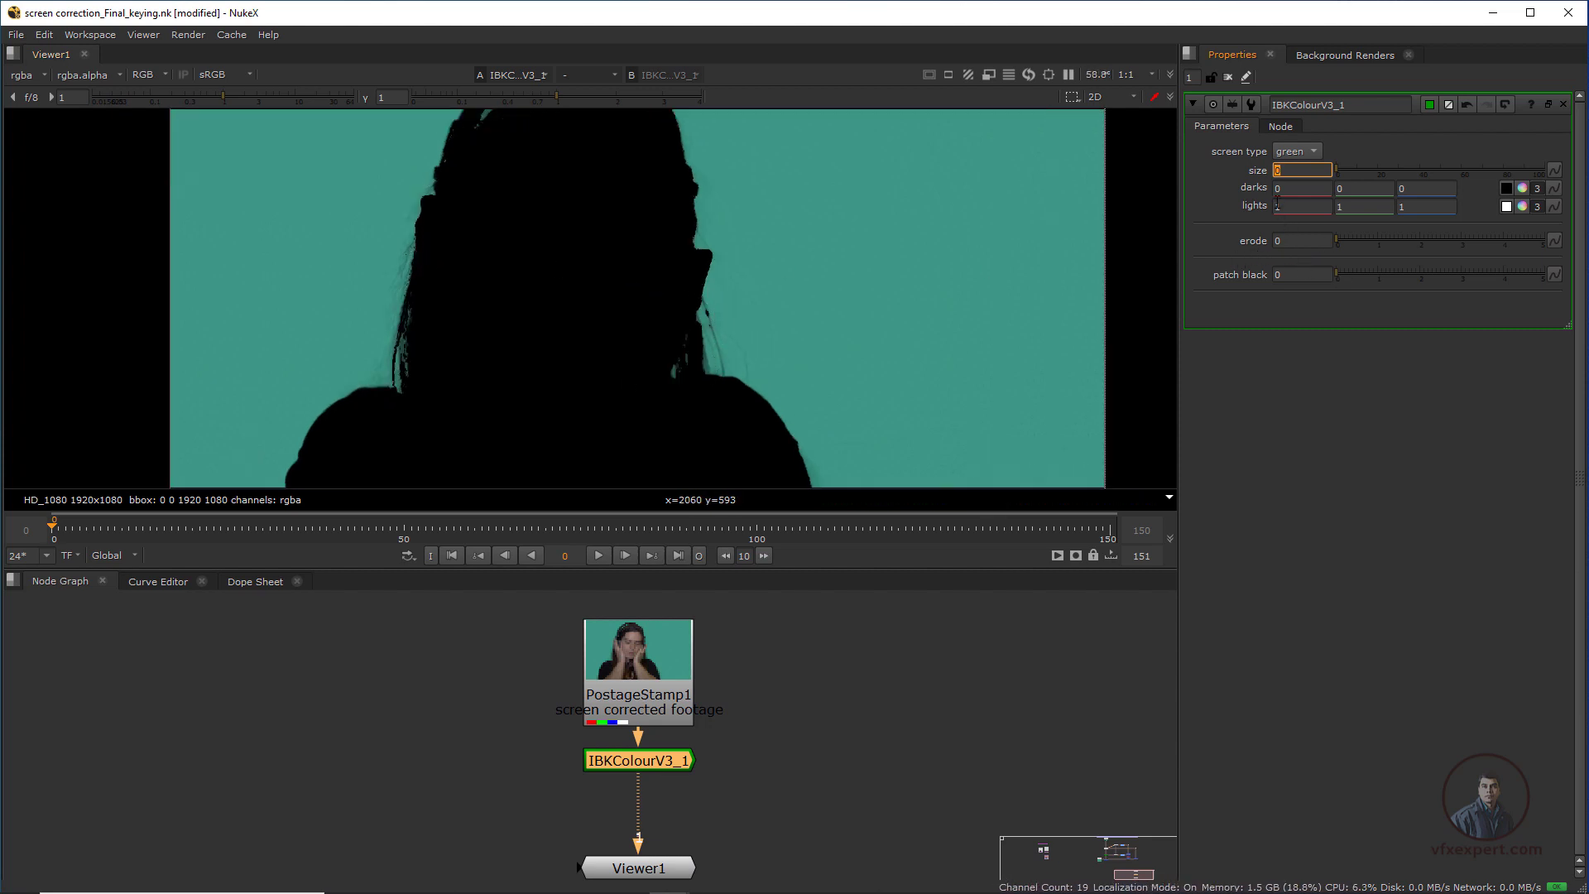
# - Expand the darks and lights into full colour wheel and channel controls, and set erode to 5
pyautogui.click(1532, 190)
pyautogui.click(1523, 285)
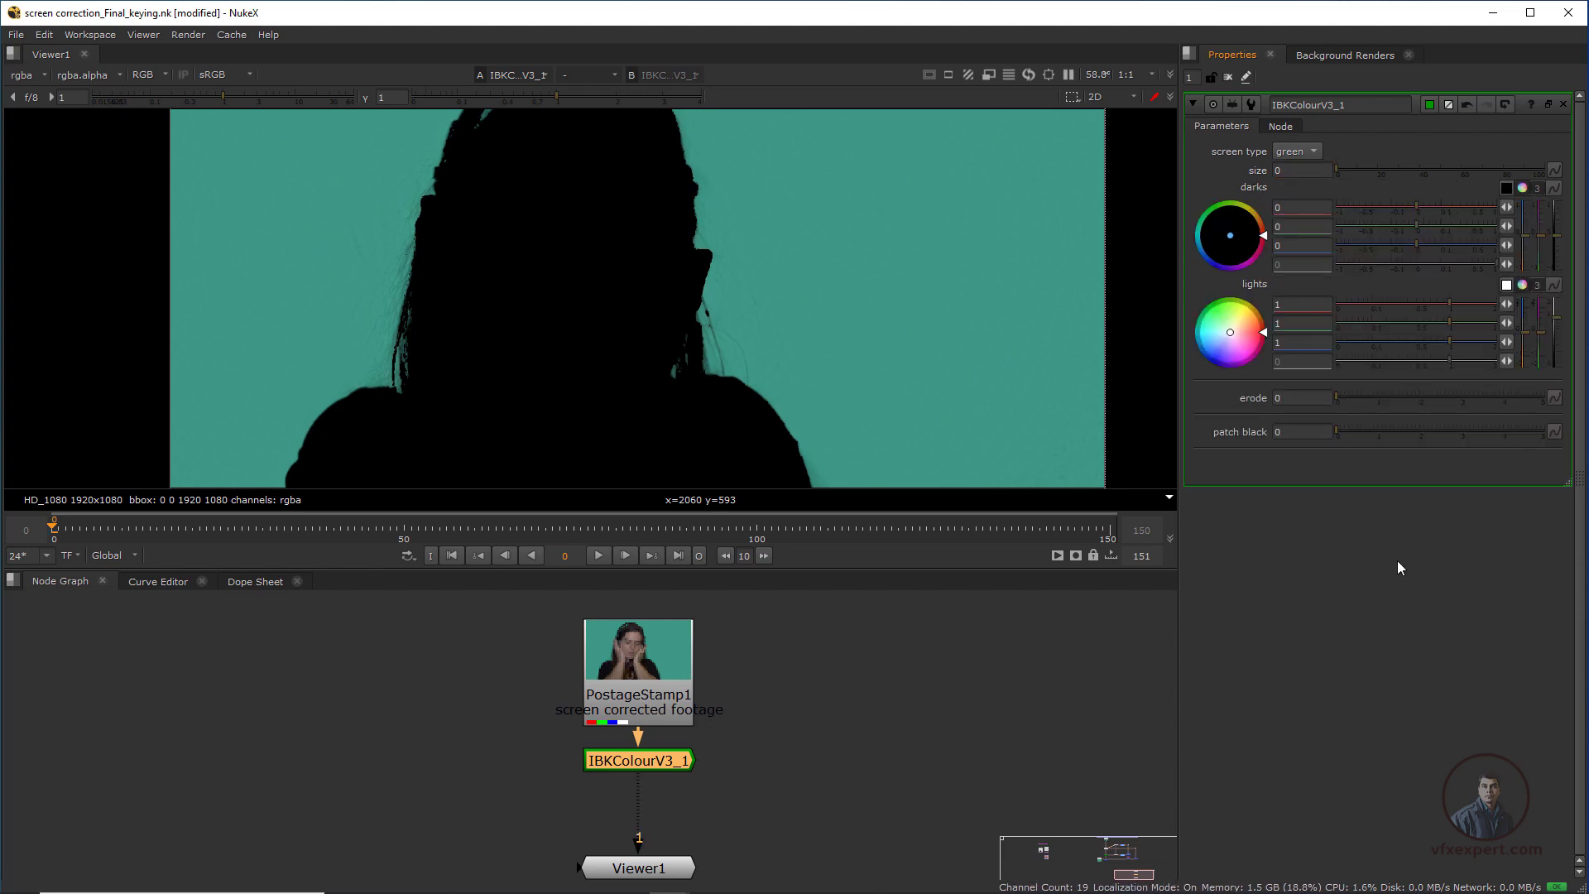
pyautogui.click(1288, 397)
pyautogui.write('5')
pyautogui.press('Return')
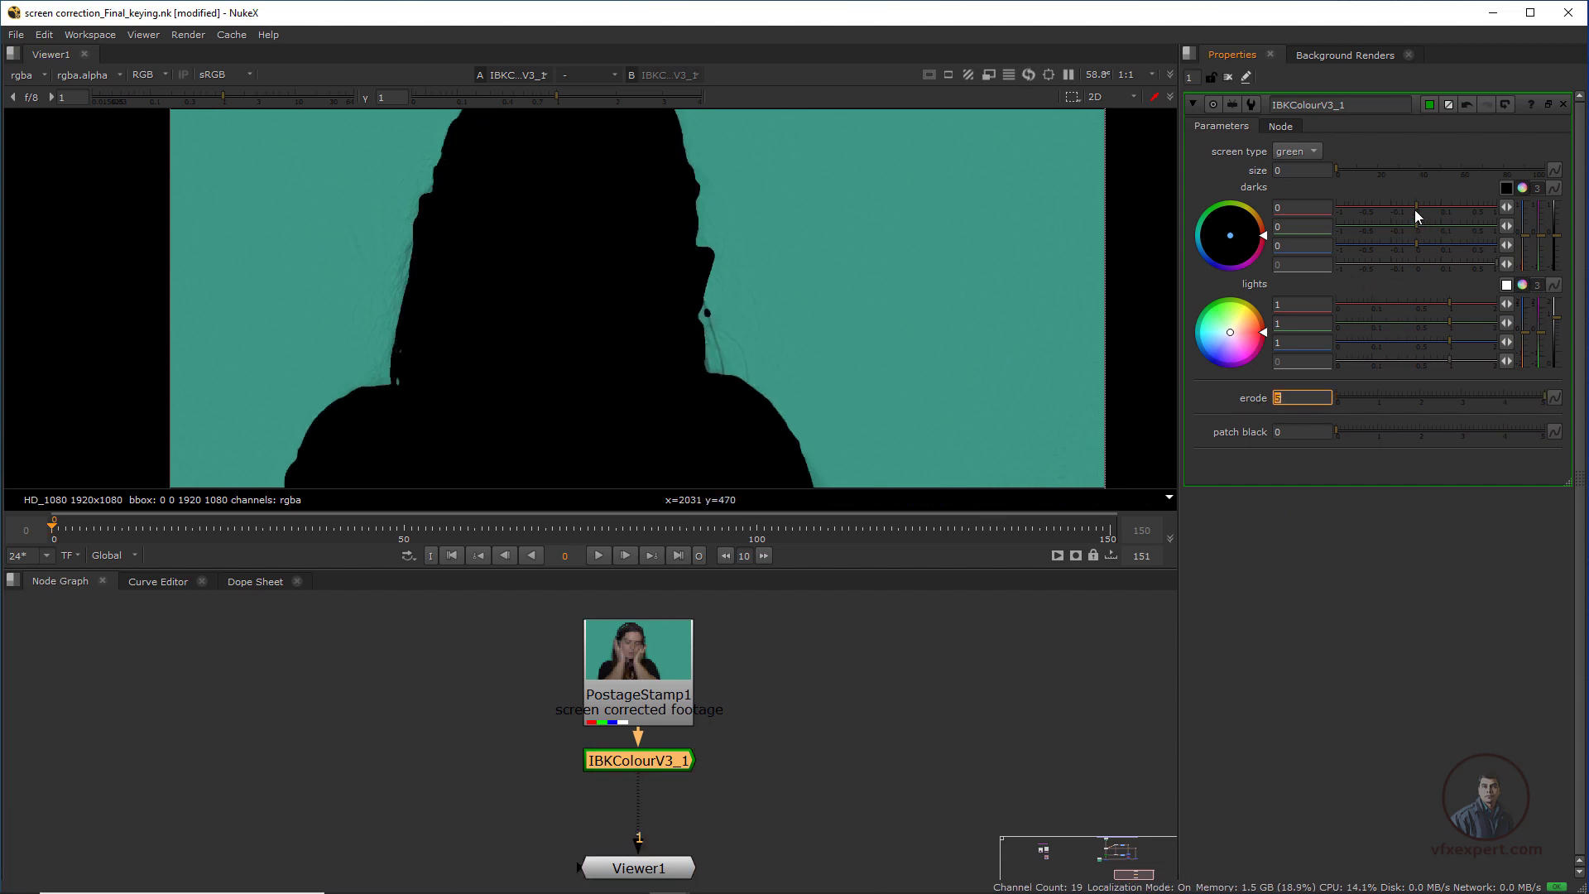
# - Set the darks to 0.01 red and 0.01 green, and the lights to 1.2 red and 0.96 green
pyautogui.moveTo(1414, 207); pyautogui.dragTo(1424, 227)
pyautogui.moveTo(1449, 304); pyautogui.dragTo(1447, 330)
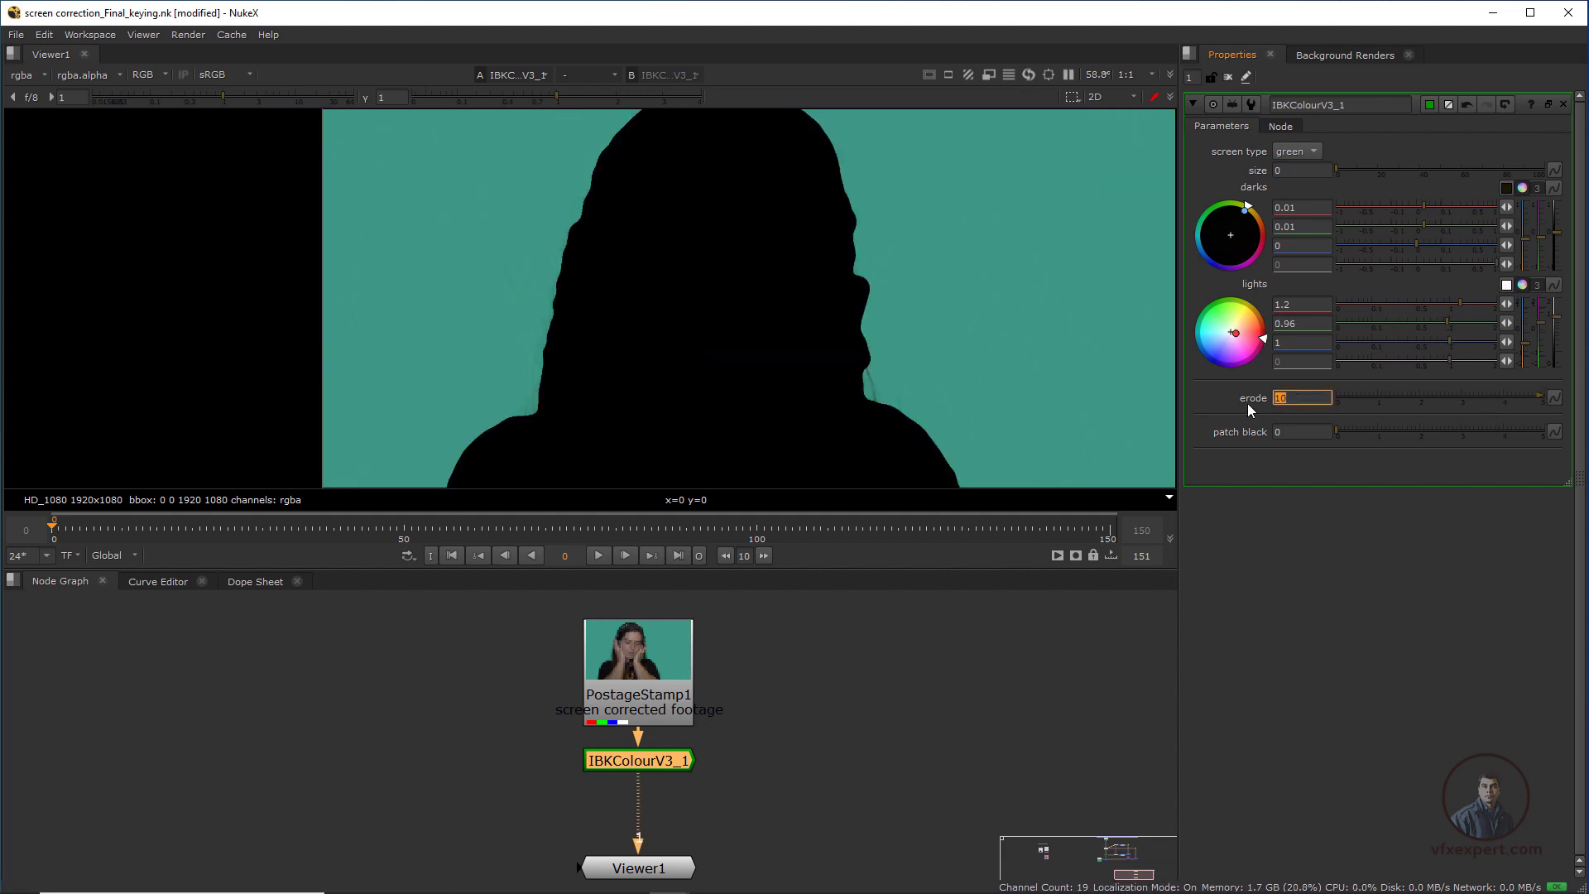
# - Set erode to 20 and raise the red darks to 0.02
pyautogui.write('20')
pyautogui.press('Return')
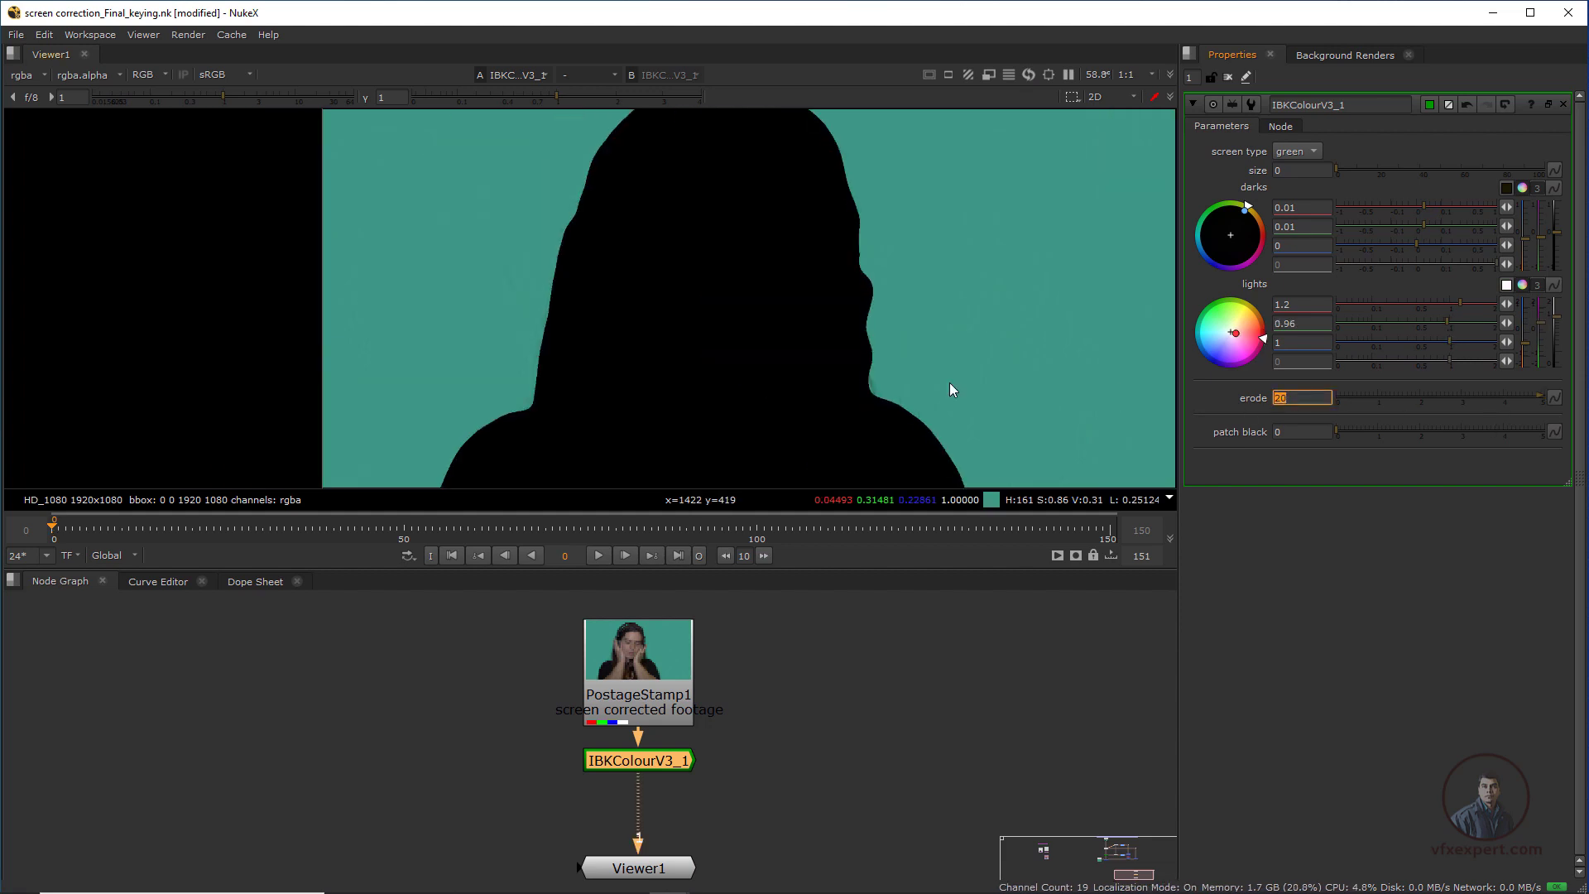
pyautogui.moveTo(1422, 205); pyautogui.dragTo(1429, 211)
pyautogui.scroll(-5, 804, 370)
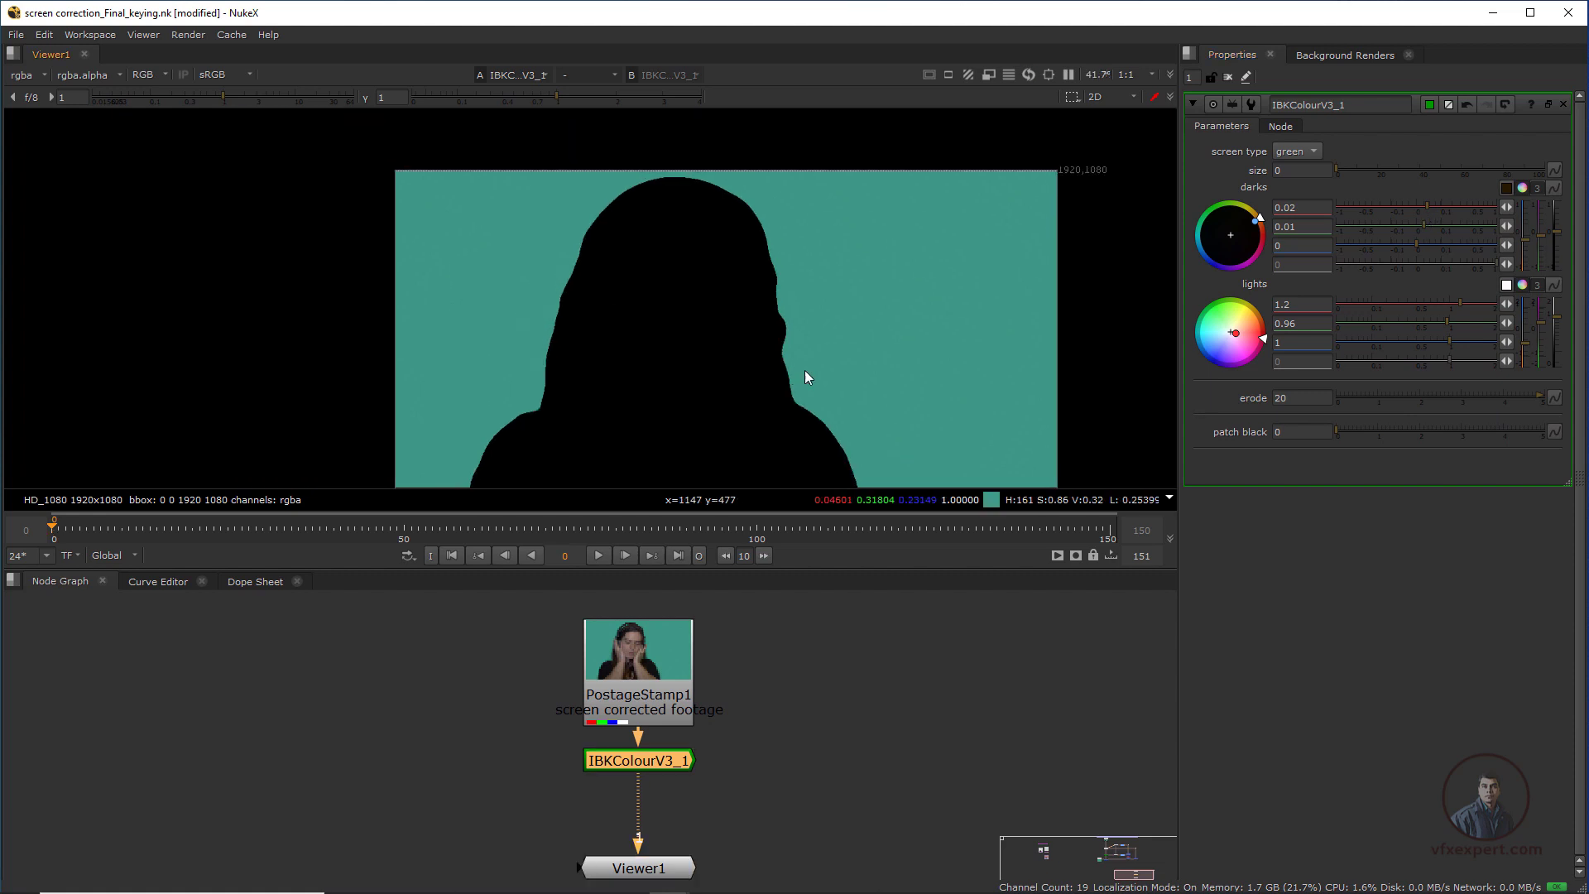
pyautogui.scroll(3, 792, 371)
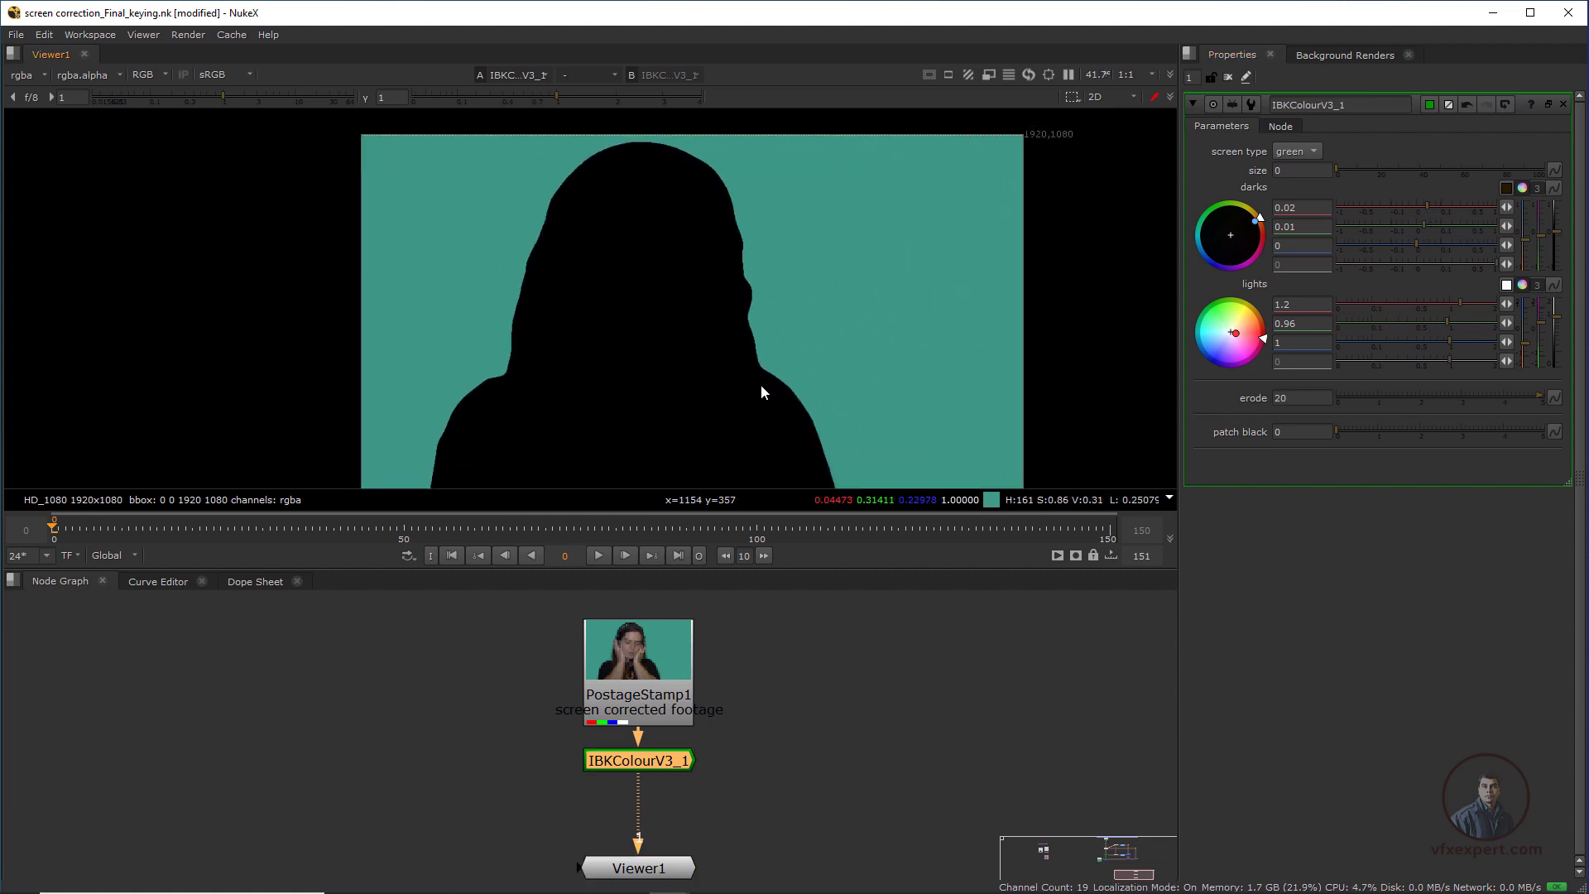
pyautogui.press('f')
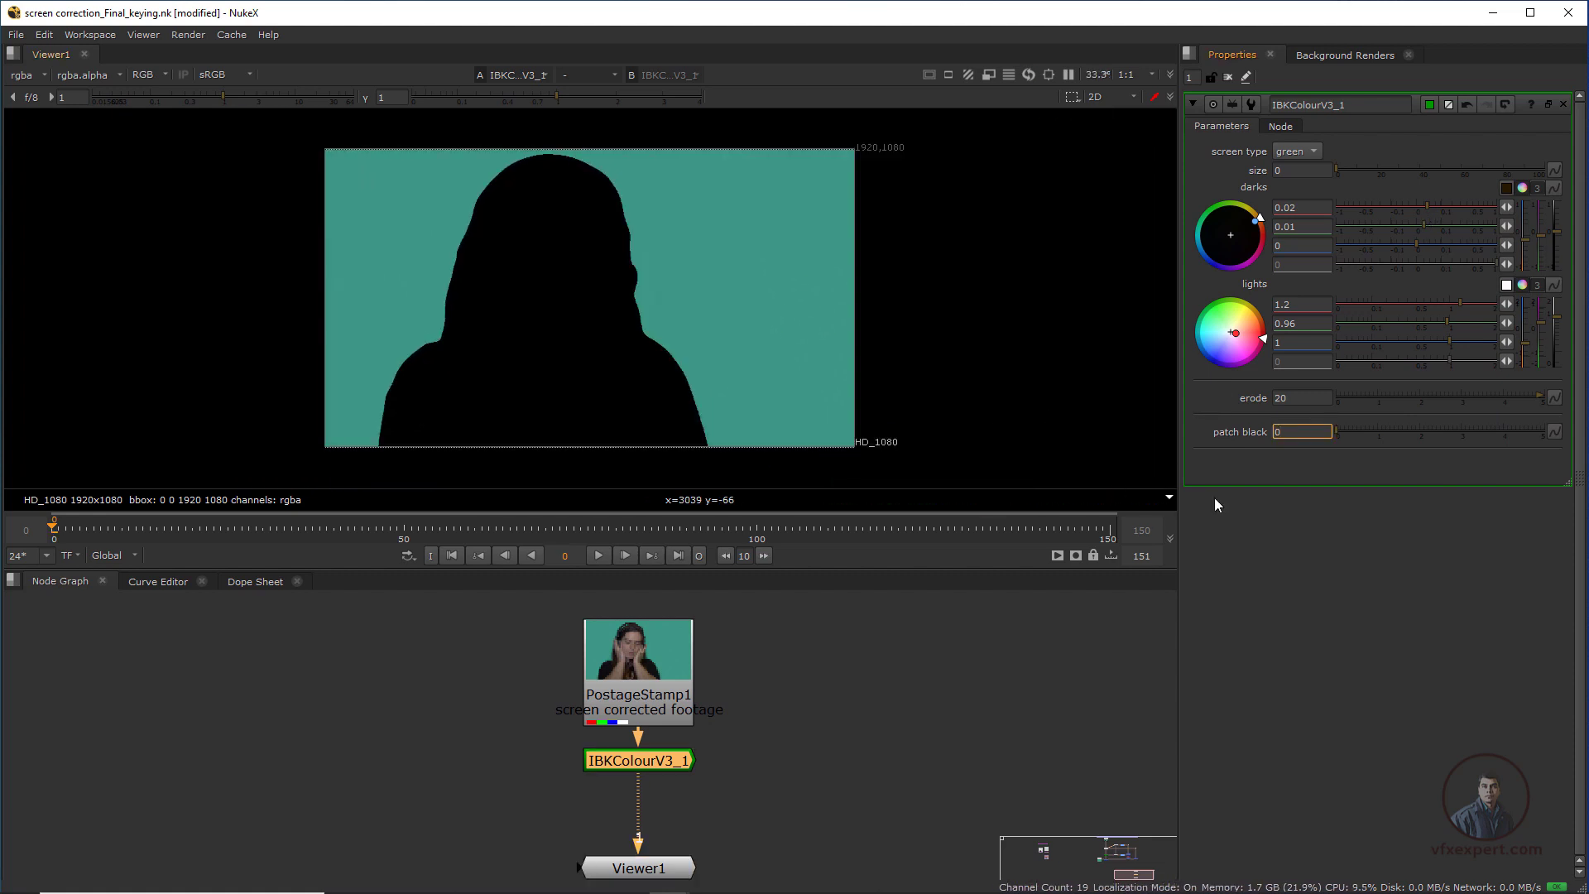
# - Set patch black to 10 and size to 11 to fill the subject's area with the screen colour
pyautogui.click(1298, 432)
pyautogui.write('10')
pyautogui.press('Return')
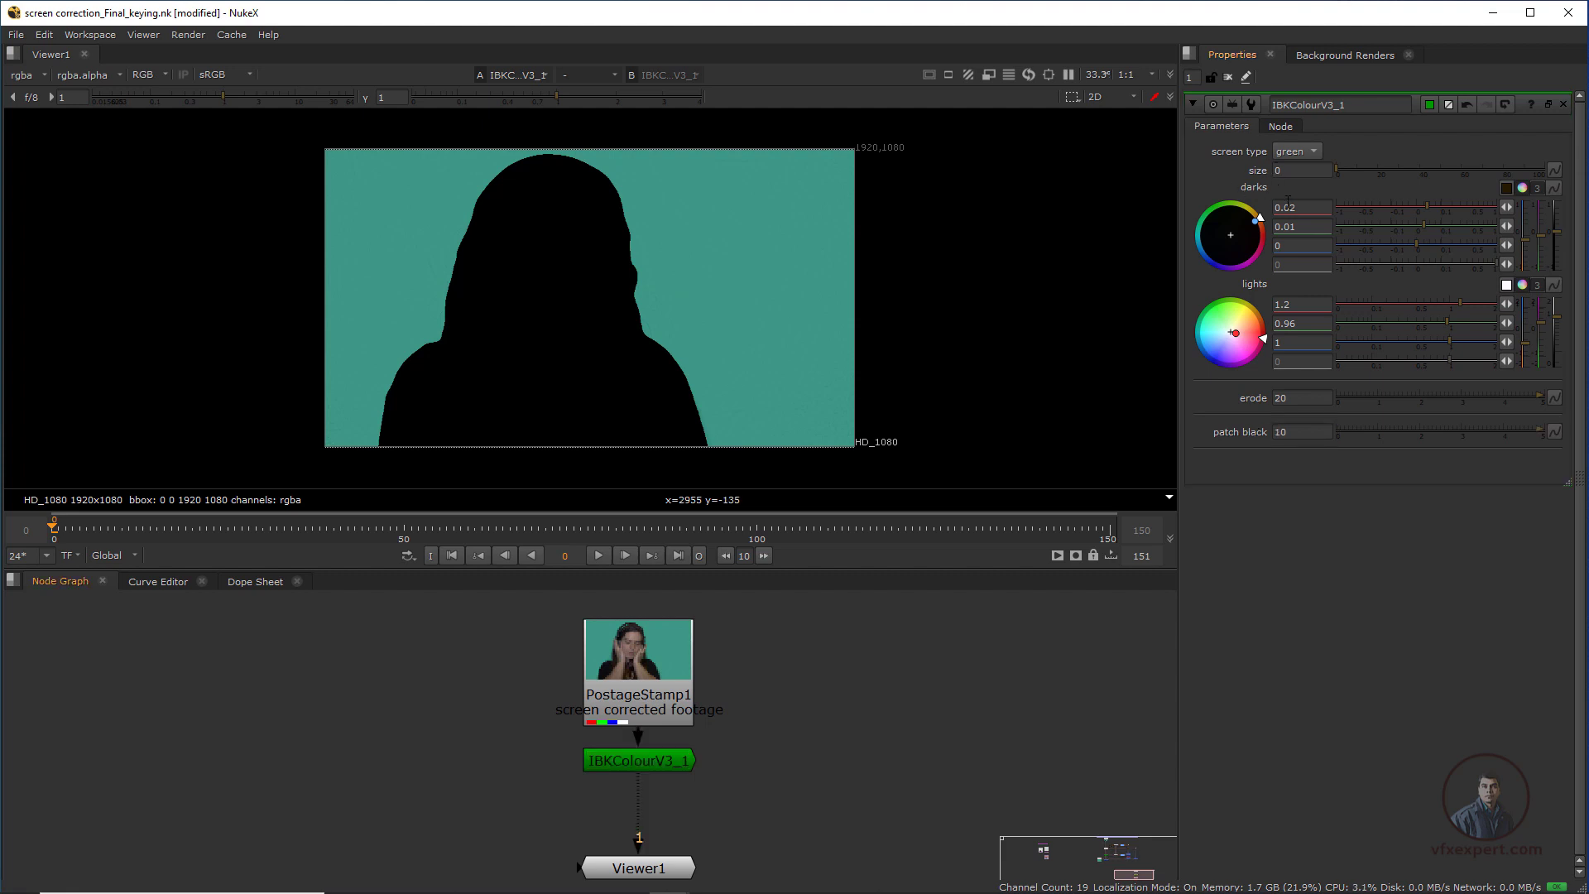
pyautogui.moveTo(1337, 170); pyautogui.dragTo(1359, 176)
pyautogui.scroll(1, 540, 278)
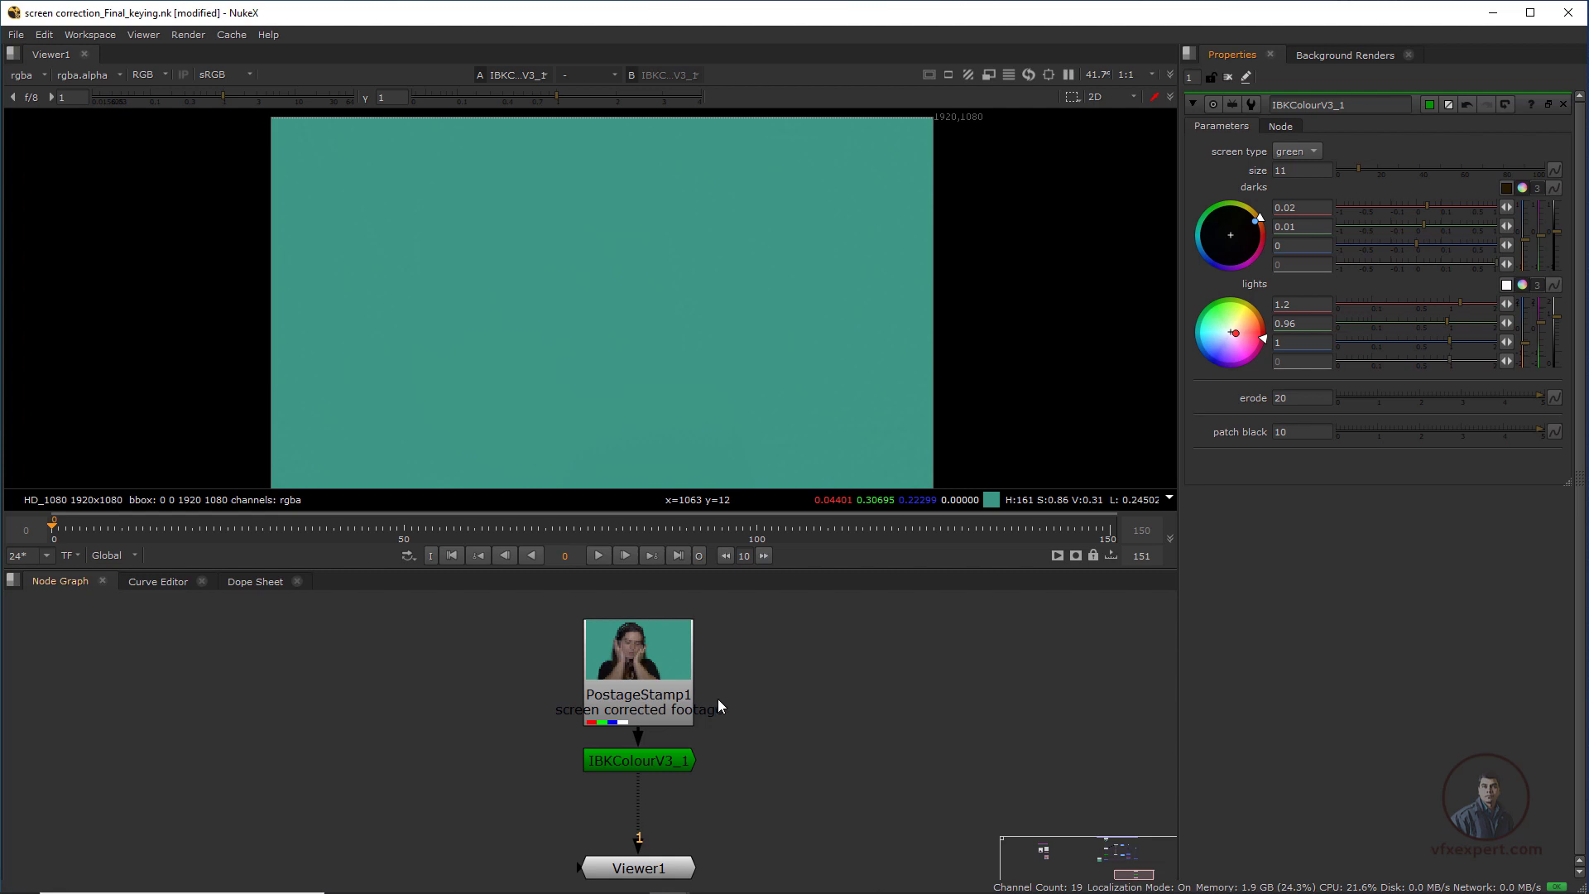
# - Add an IBKGizmo node beside the IBKColour node in the node graph
pyautogui.scroll(-1, 717, 700)
pyautogui.moveTo(717, 700); pyautogui.dragTo(626, 711, button='middle')
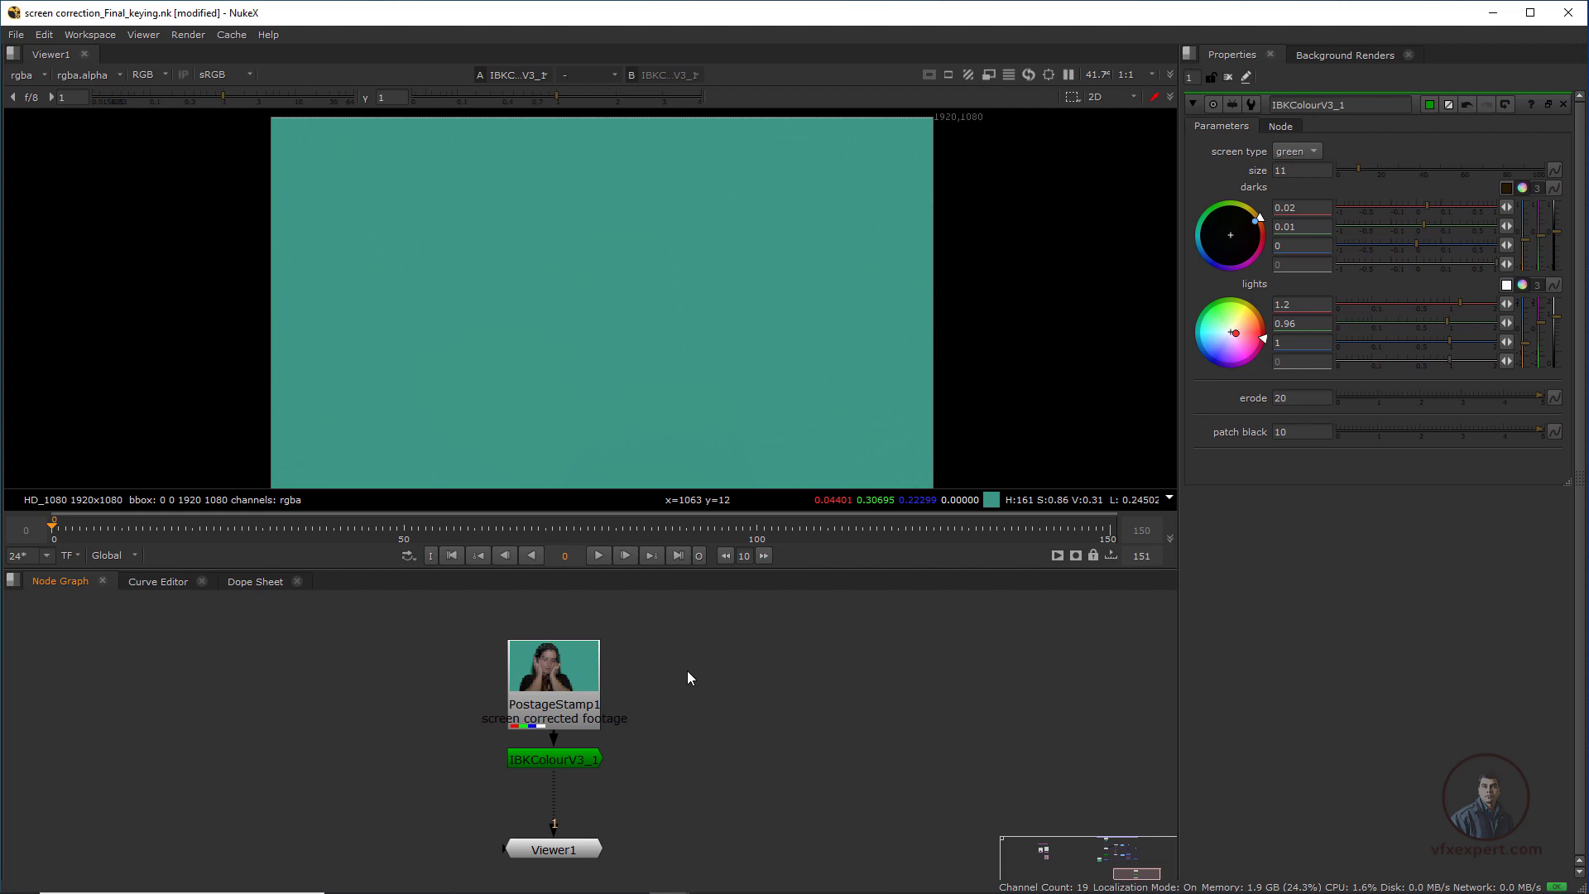
pyautogui.press('Tab')
pyautogui.write('ibk')
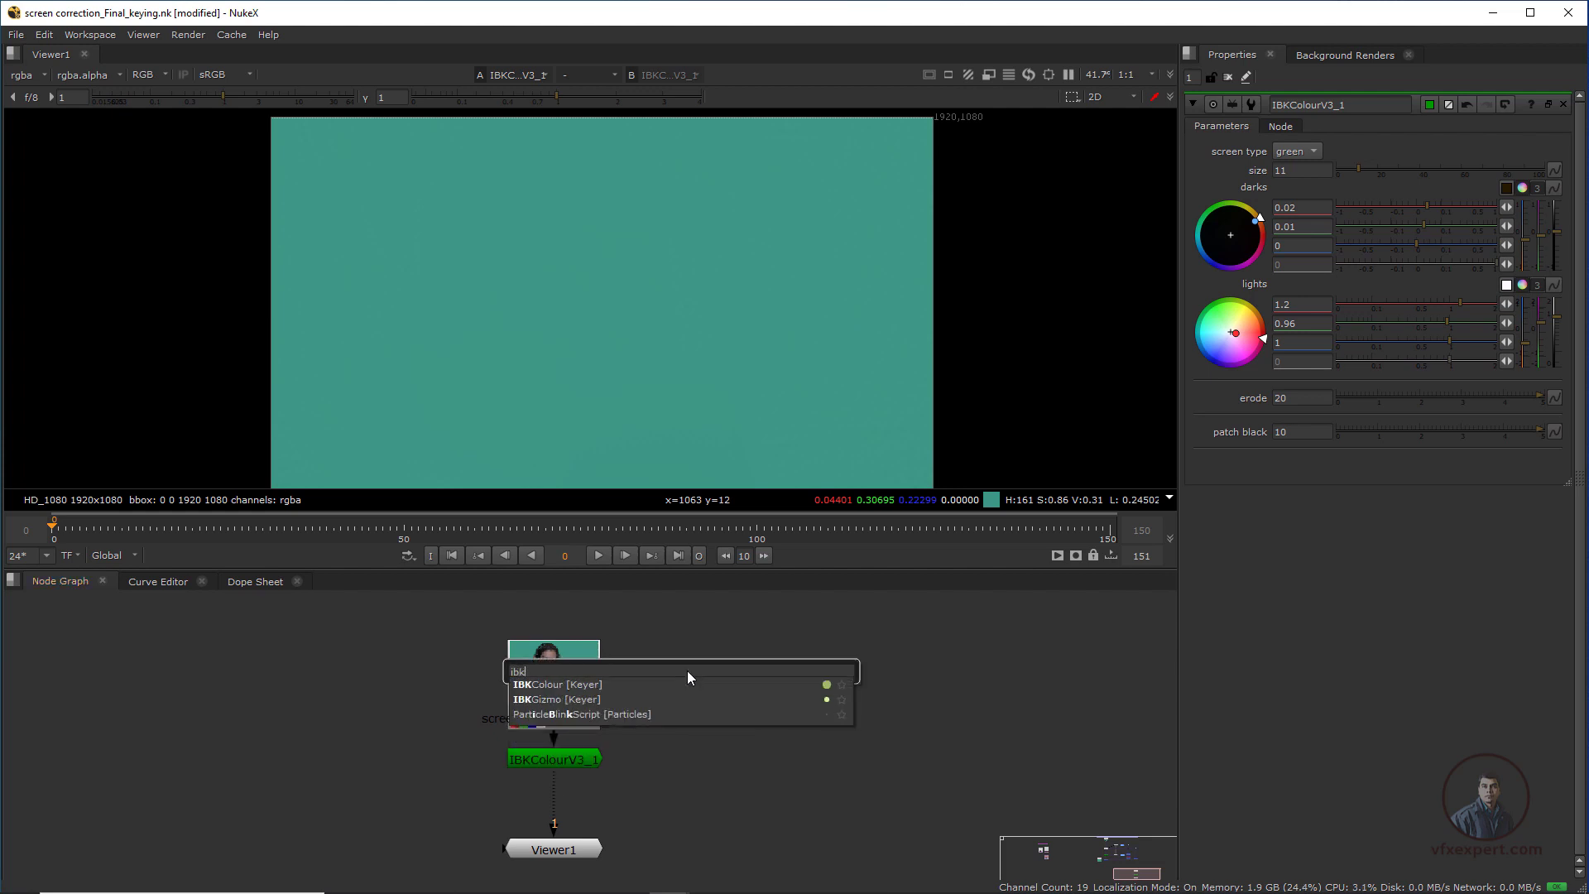
pyautogui.click(594, 700)
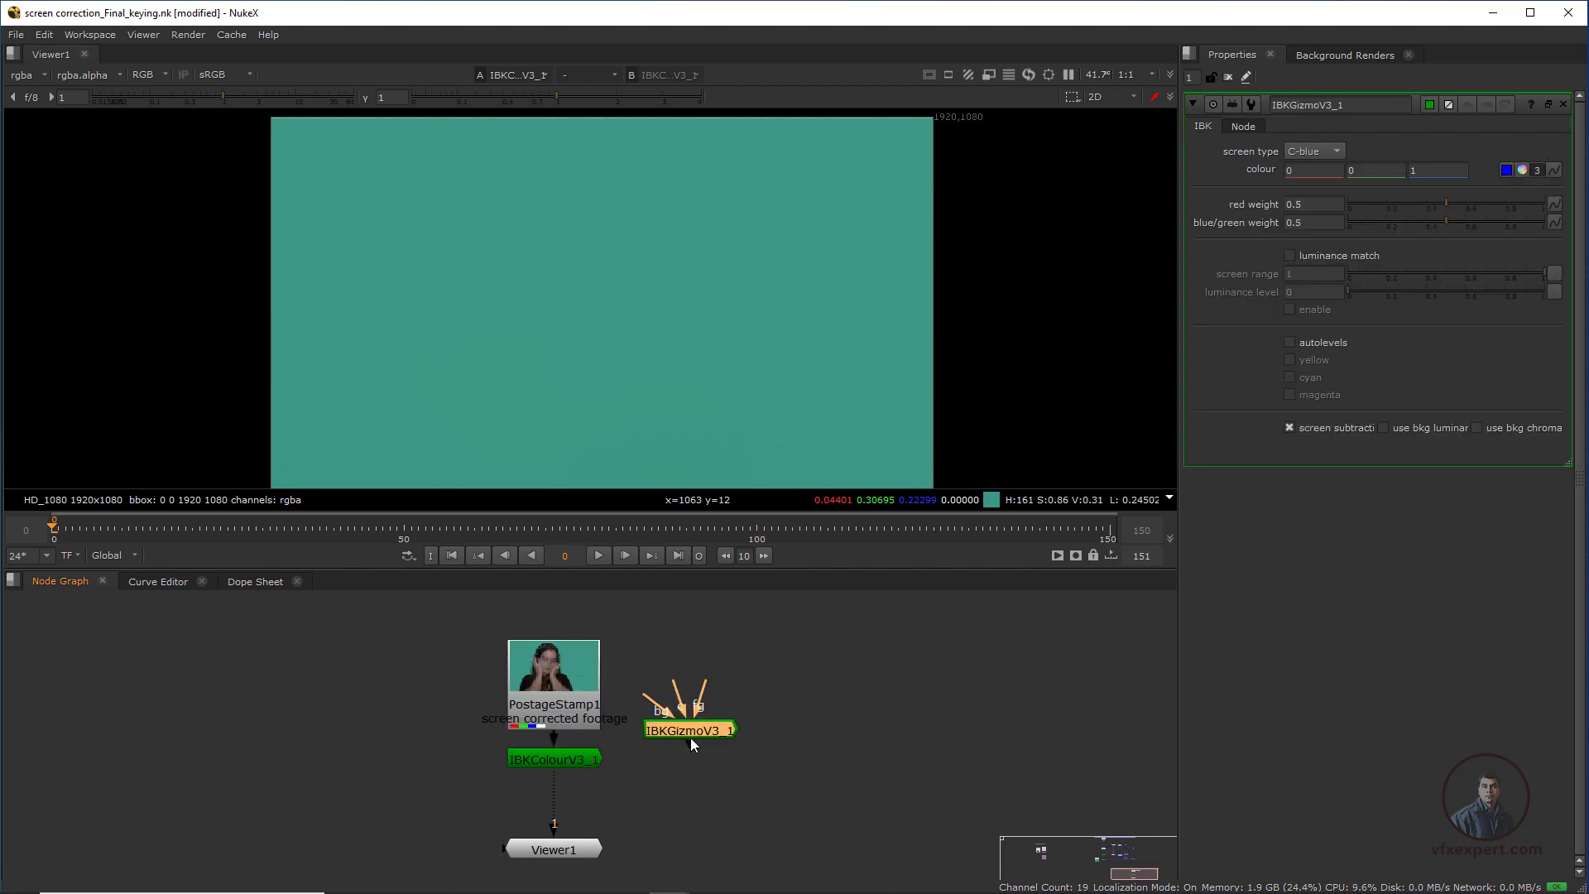
# - Connect the IBKGizmo's fg input to the screen corrected footage and its c input to IBKColour, and view its output
pyautogui.moveTo(690, 738); pyautogui.dragTo(582, 673)
pyautogui.moveTo(678, 715); pyautogui.dragTo(763, 660)
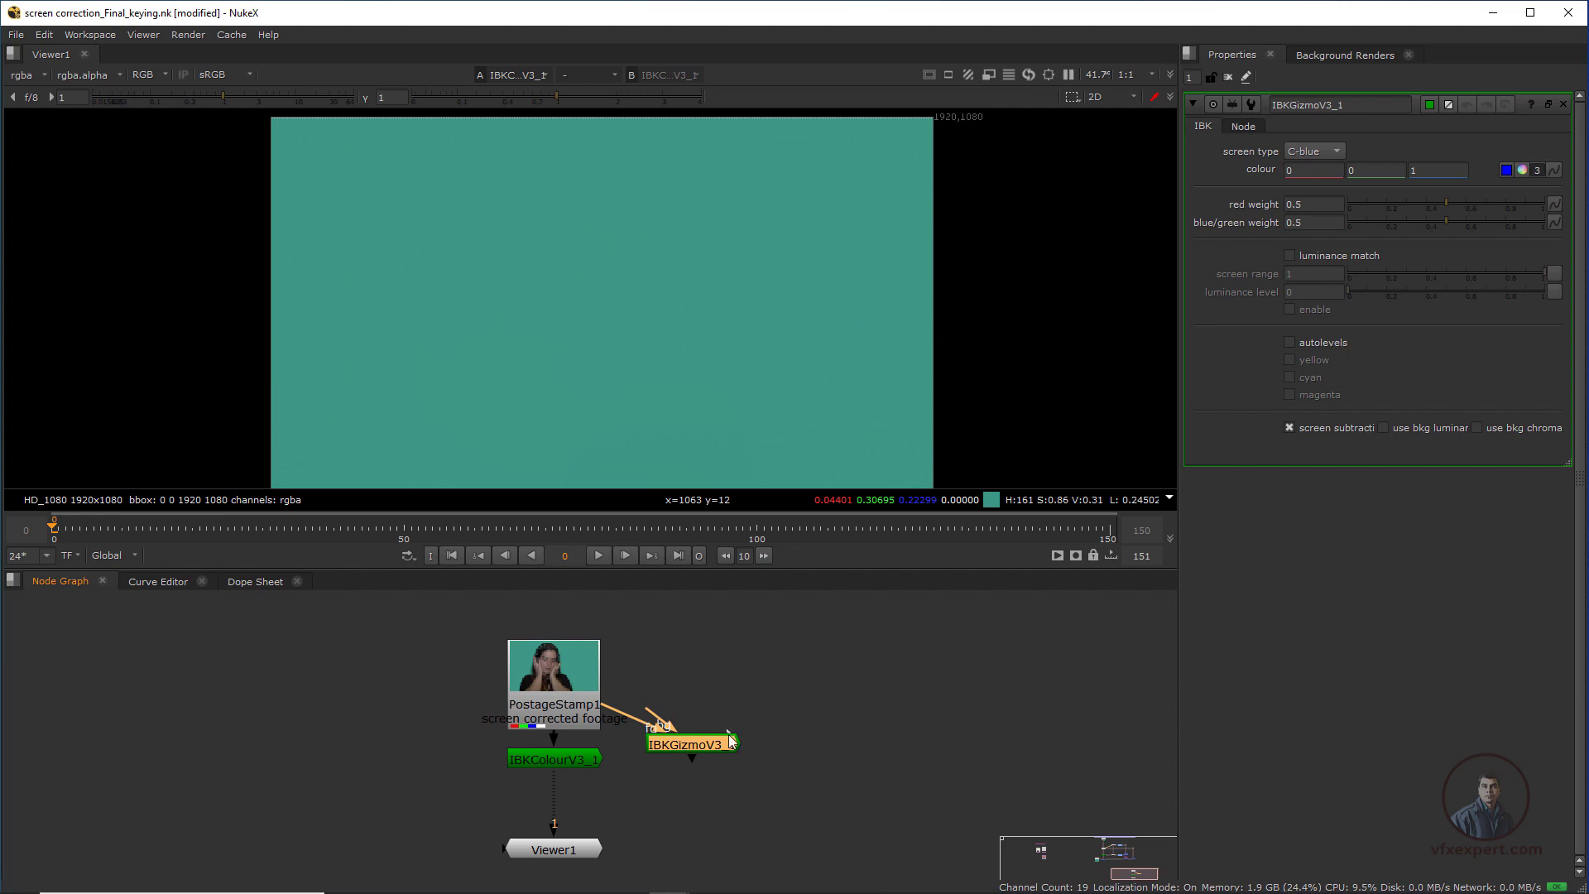
pyautogui.moveTo(728, 733)
pyautogui.mouseDown()
pyautogui.moveTo(554, 759)
pyautogui.moveTo(724, 743)
pyautogui.moveTo(680, 700)
pyautogui.moveTo(745, 674)
pyautogui.moveTo(713, 680)
pyautogui.moveTo(735, 760)
pyautogui.mouseUp()
pyautogui.press('1')
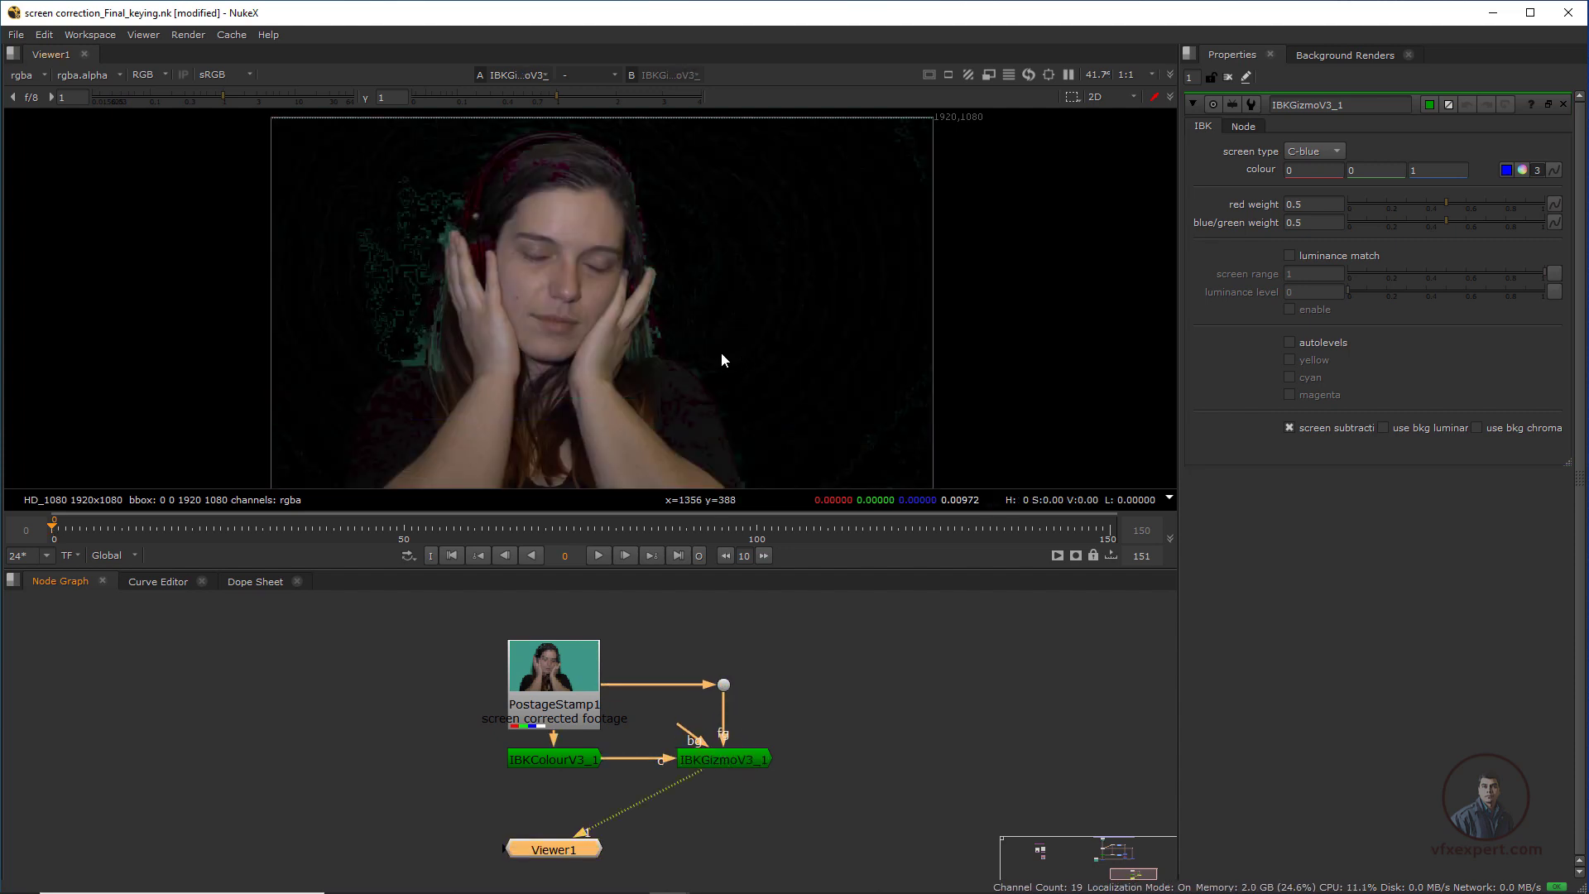
pyautogui.moveTo(598, 840); pyautogui.dragTo(743, 822)
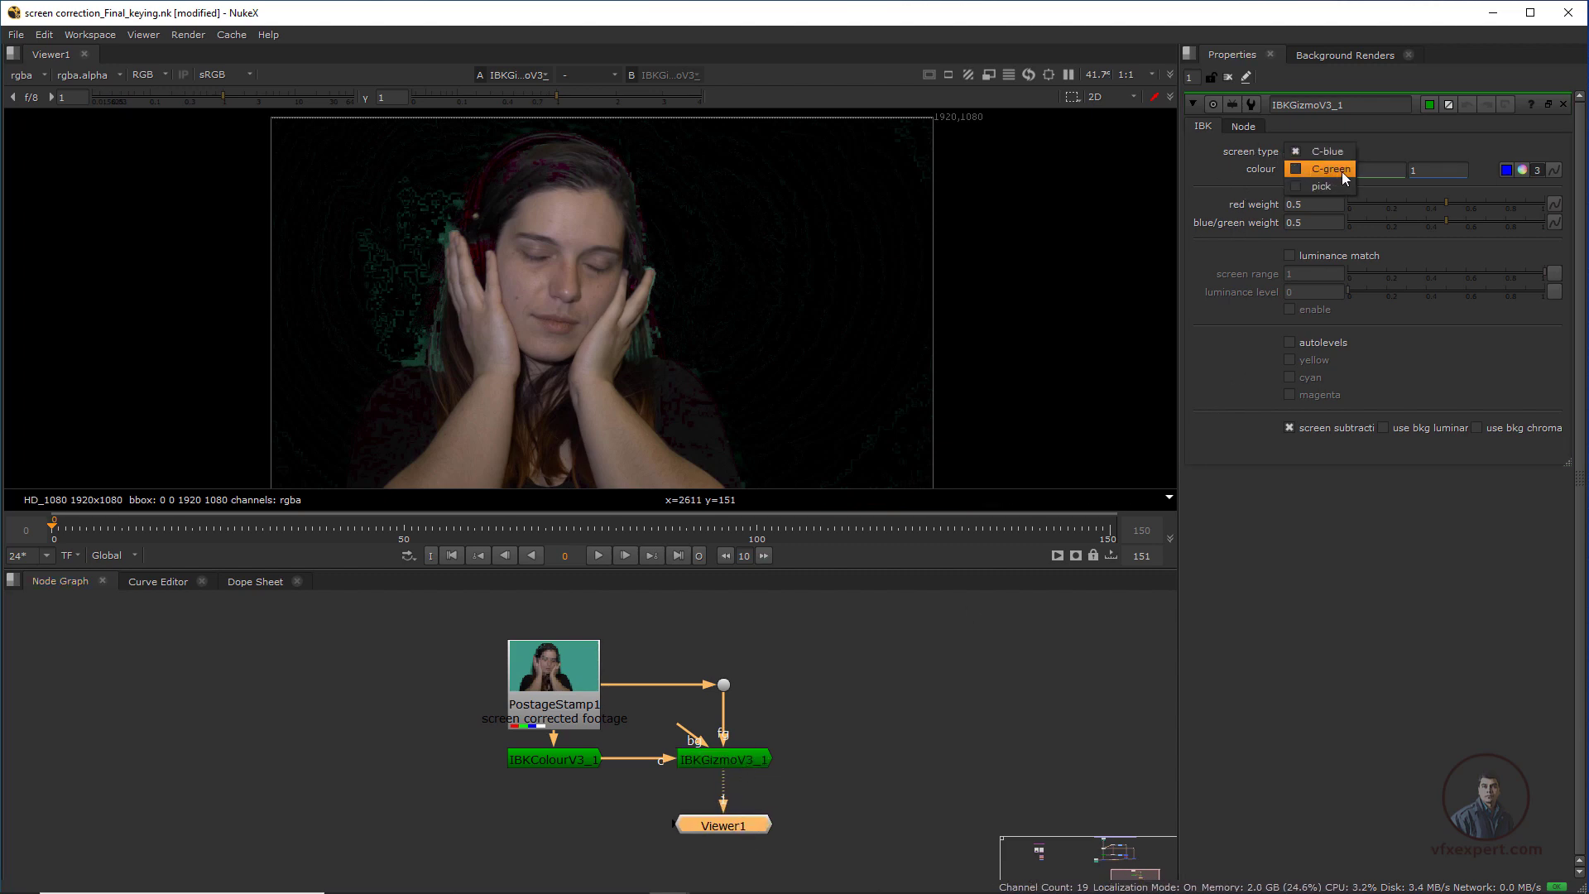
# - Set the IBKGizmo's screen type to C-green and examine its alpha matte in the viewer
pyautogui.click(1333, 168)
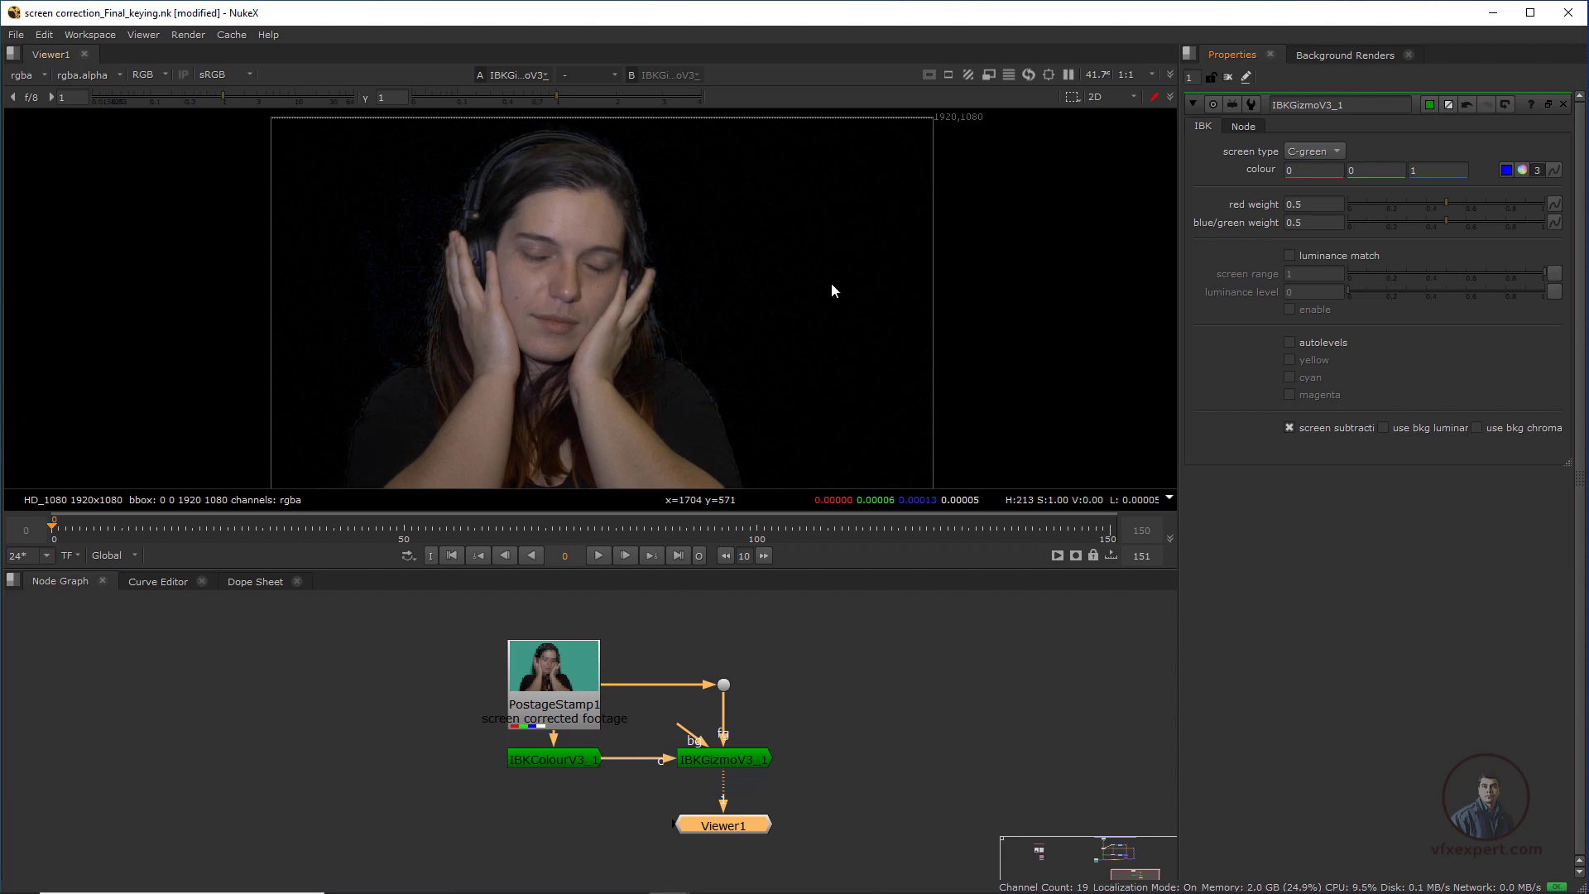
pyautogui.press('a')
pyautogui.press('=')
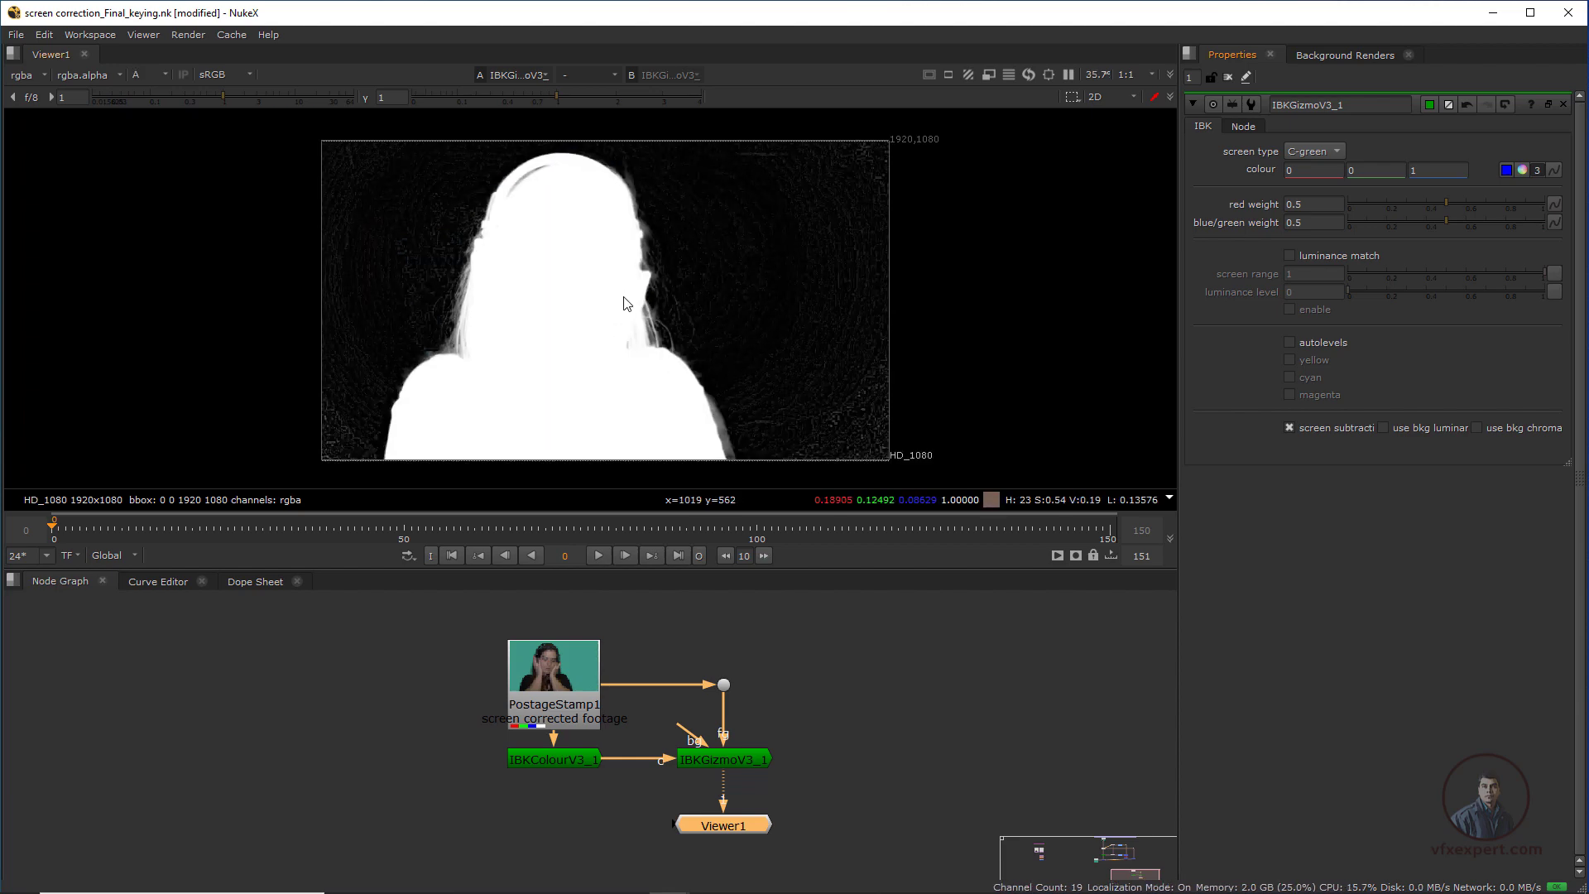
pyautogui.scroll(2, 716, 364)
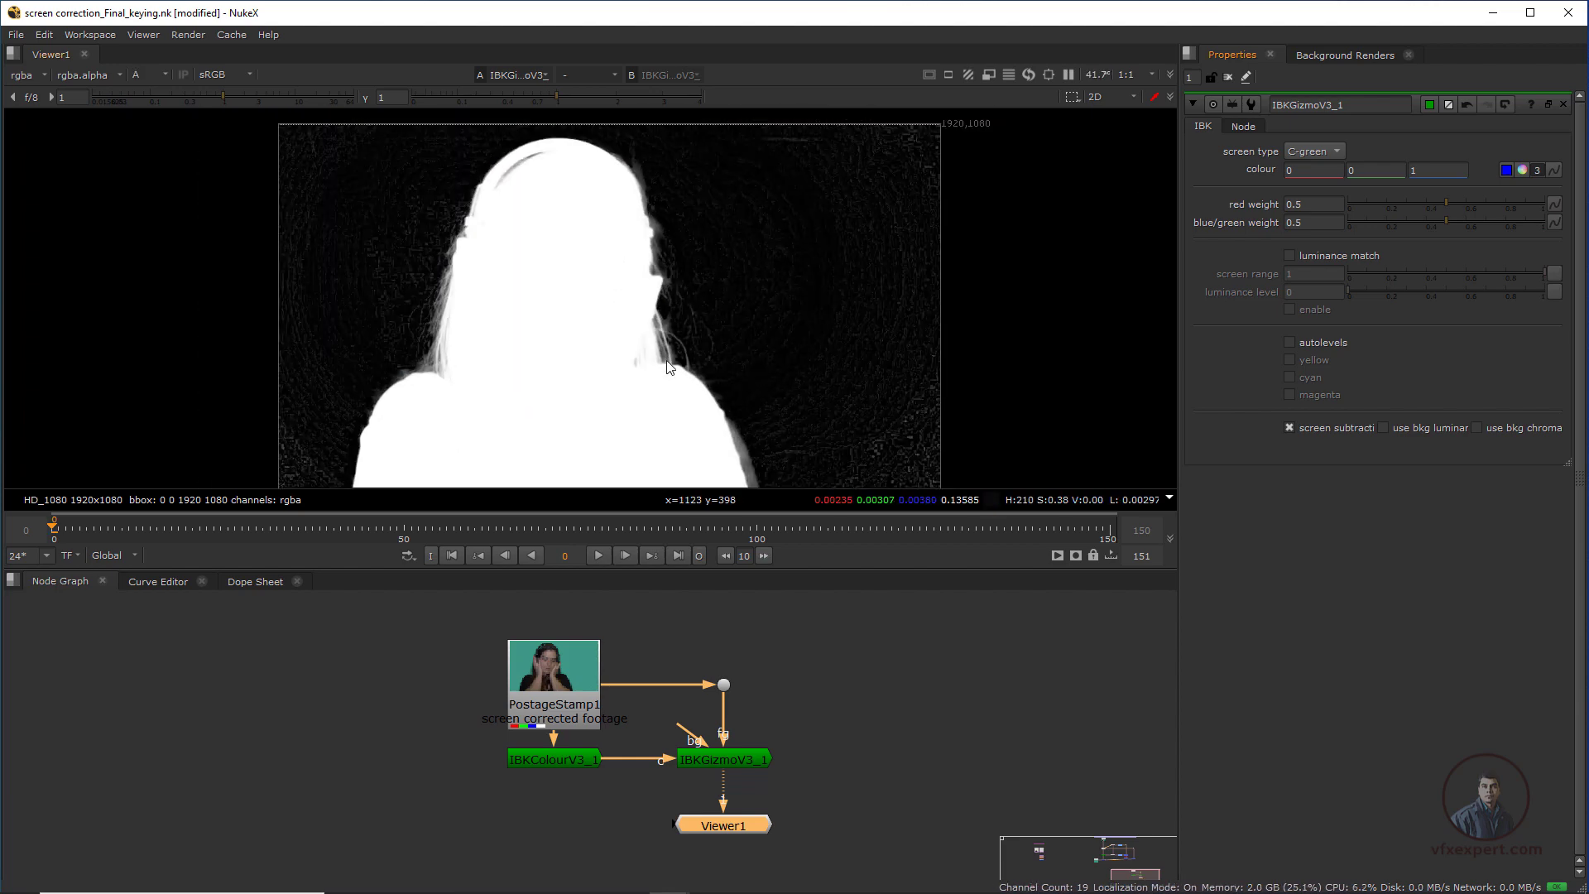
pyautogui.moveTo(704, 379); pyautogui.dragTo(667, 379, button='middle')
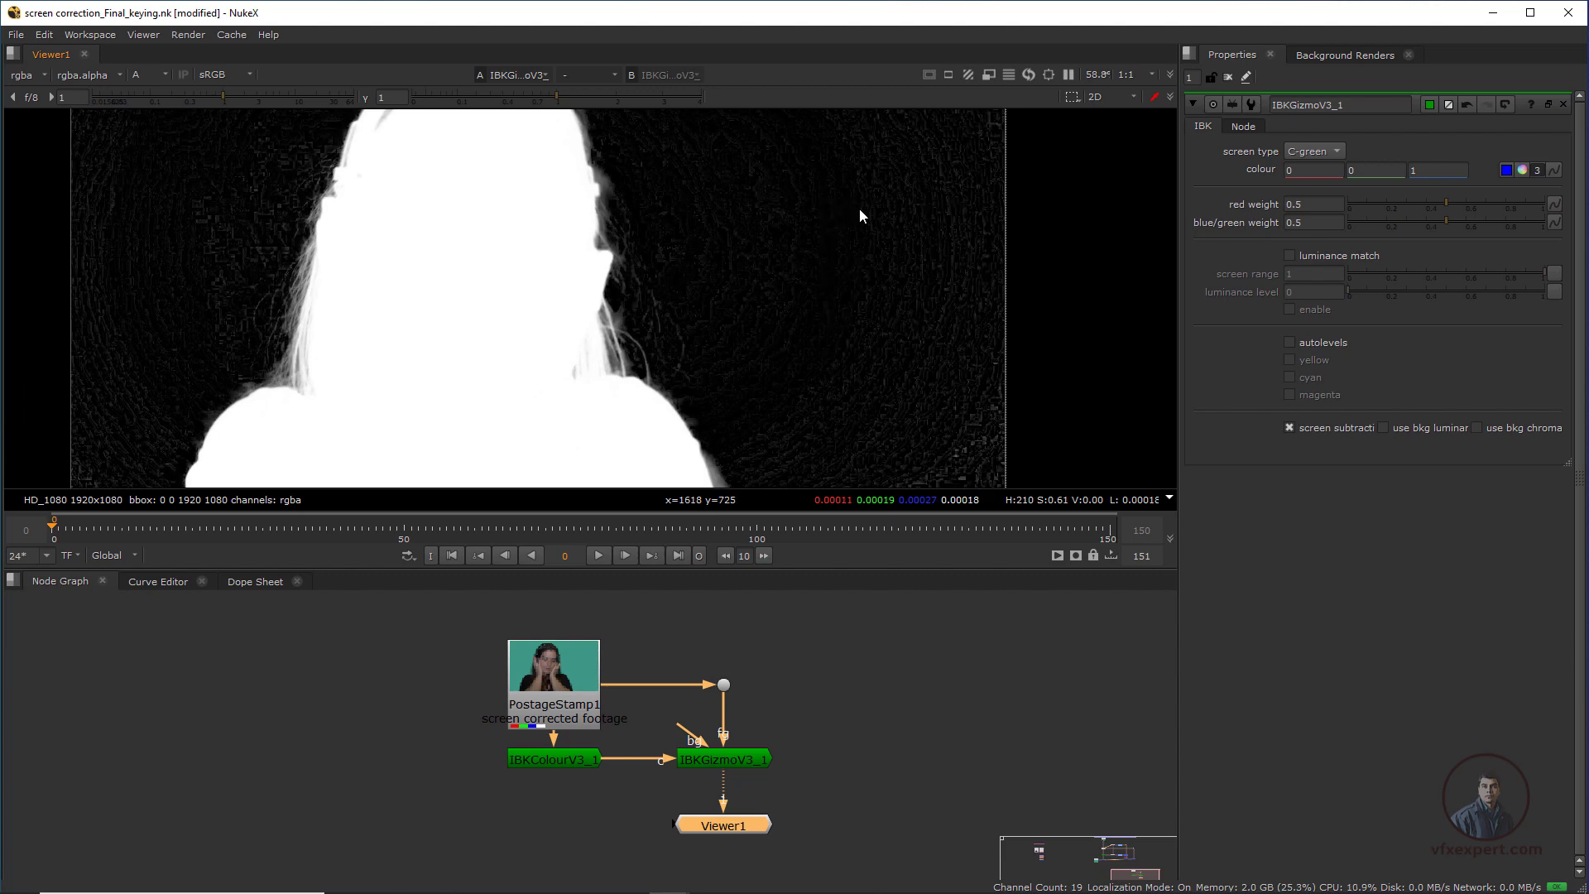
pyautogui.moveTo(894, 409); pyautogui.dragTo(945, 426, button='middle')
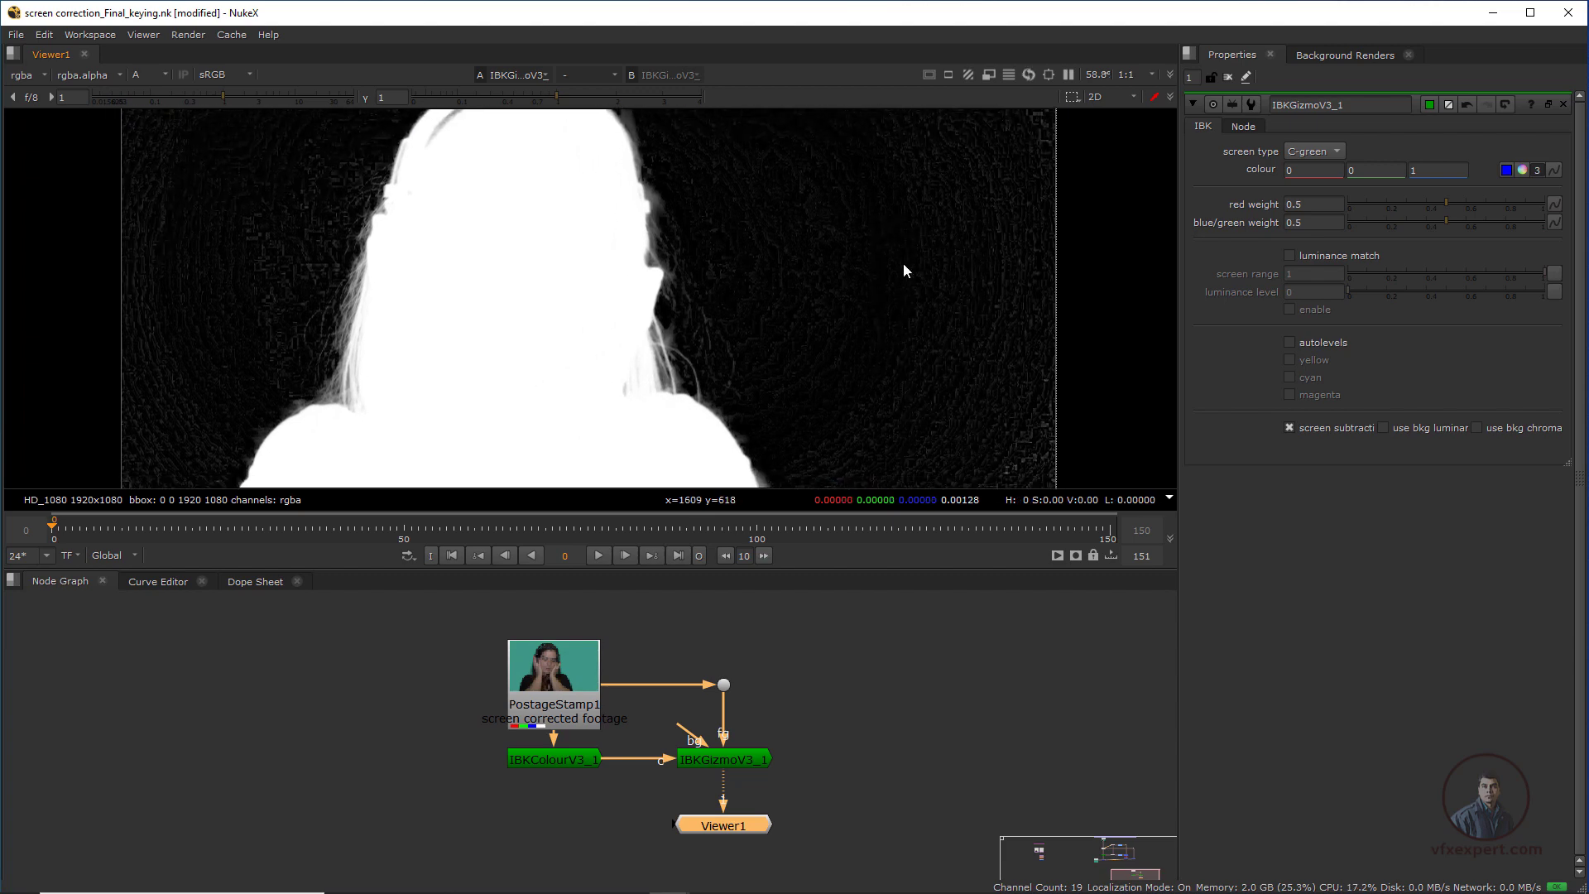
pyautogui.press('f')
pyautogui.press('f')
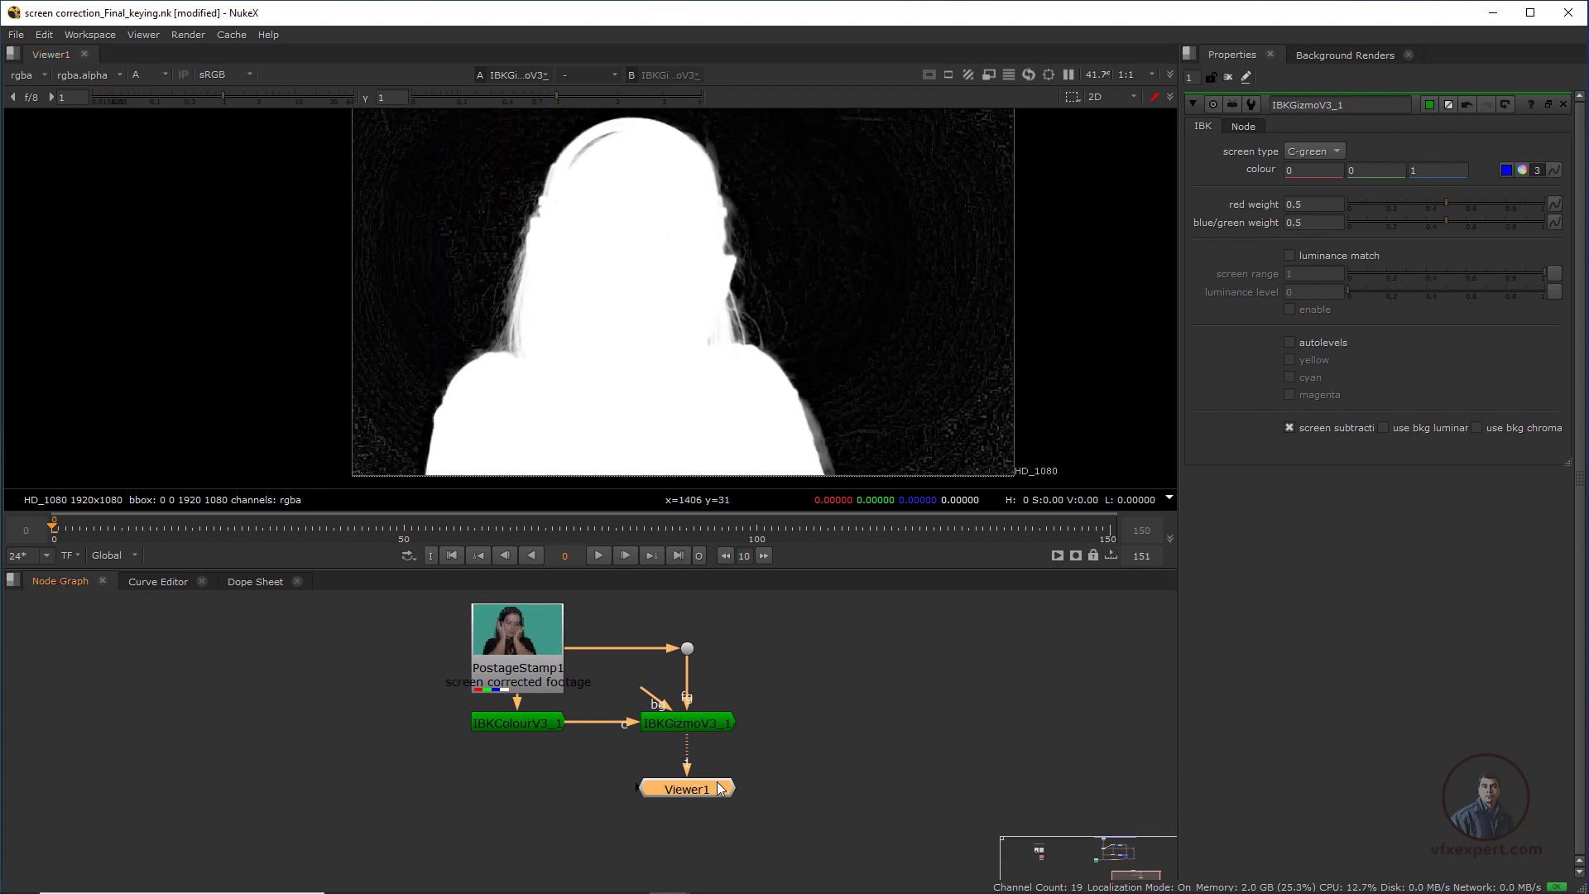
# - Insert a Grade node between the IBKGizmo and the viewer, and limit its channels to alpha
pyautogui.moveTo(717, 804); pyautogui.dragTo(699, 831)
pyautogui.click(695, 728)
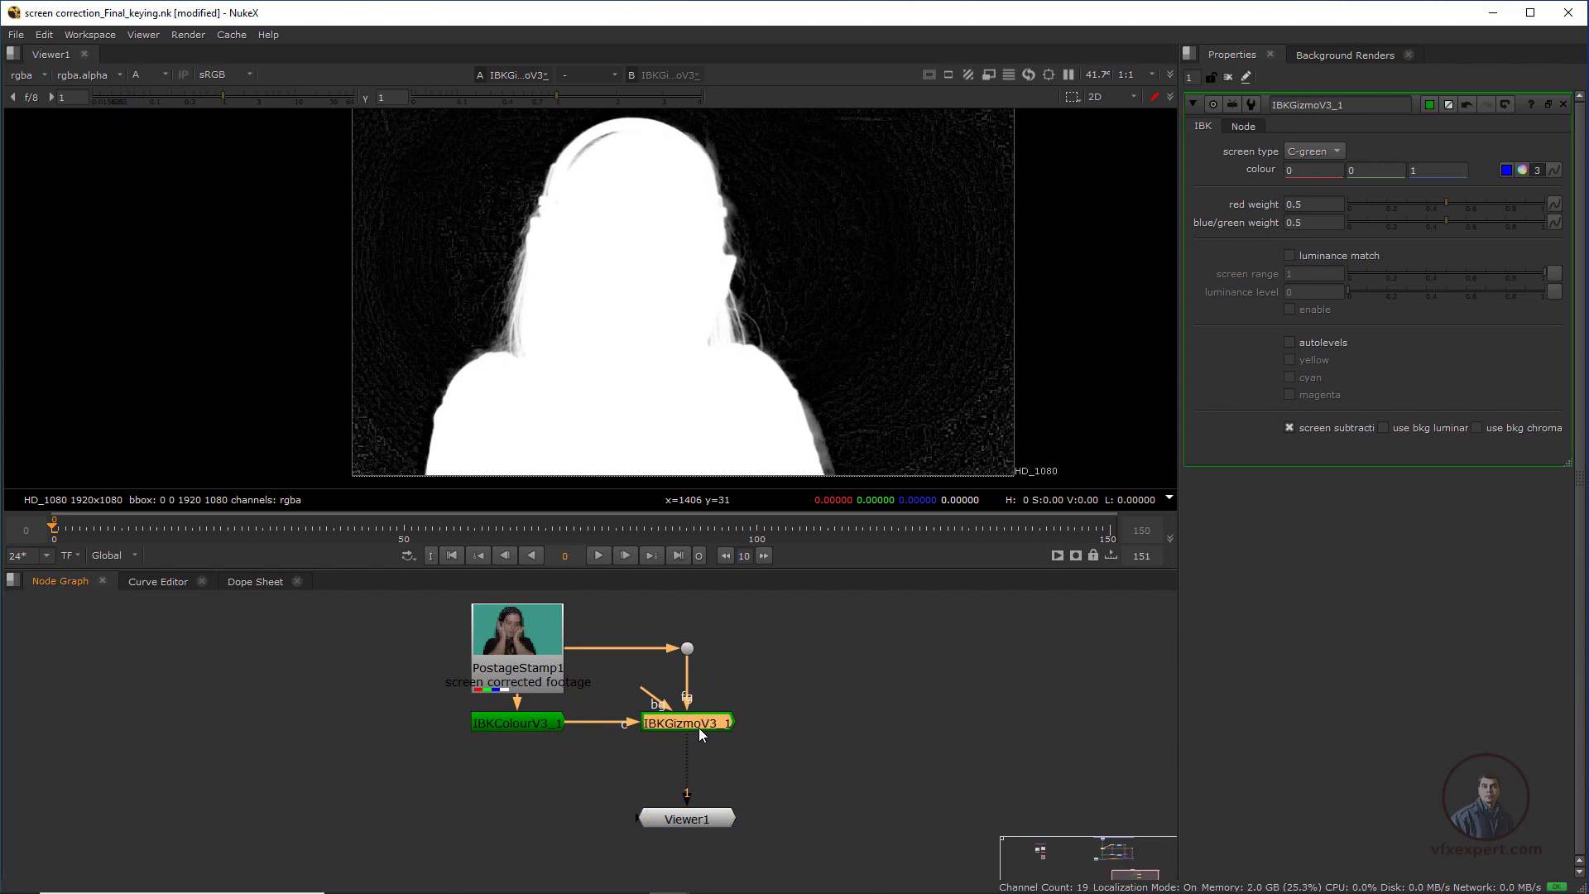
pyautogui.press('g')
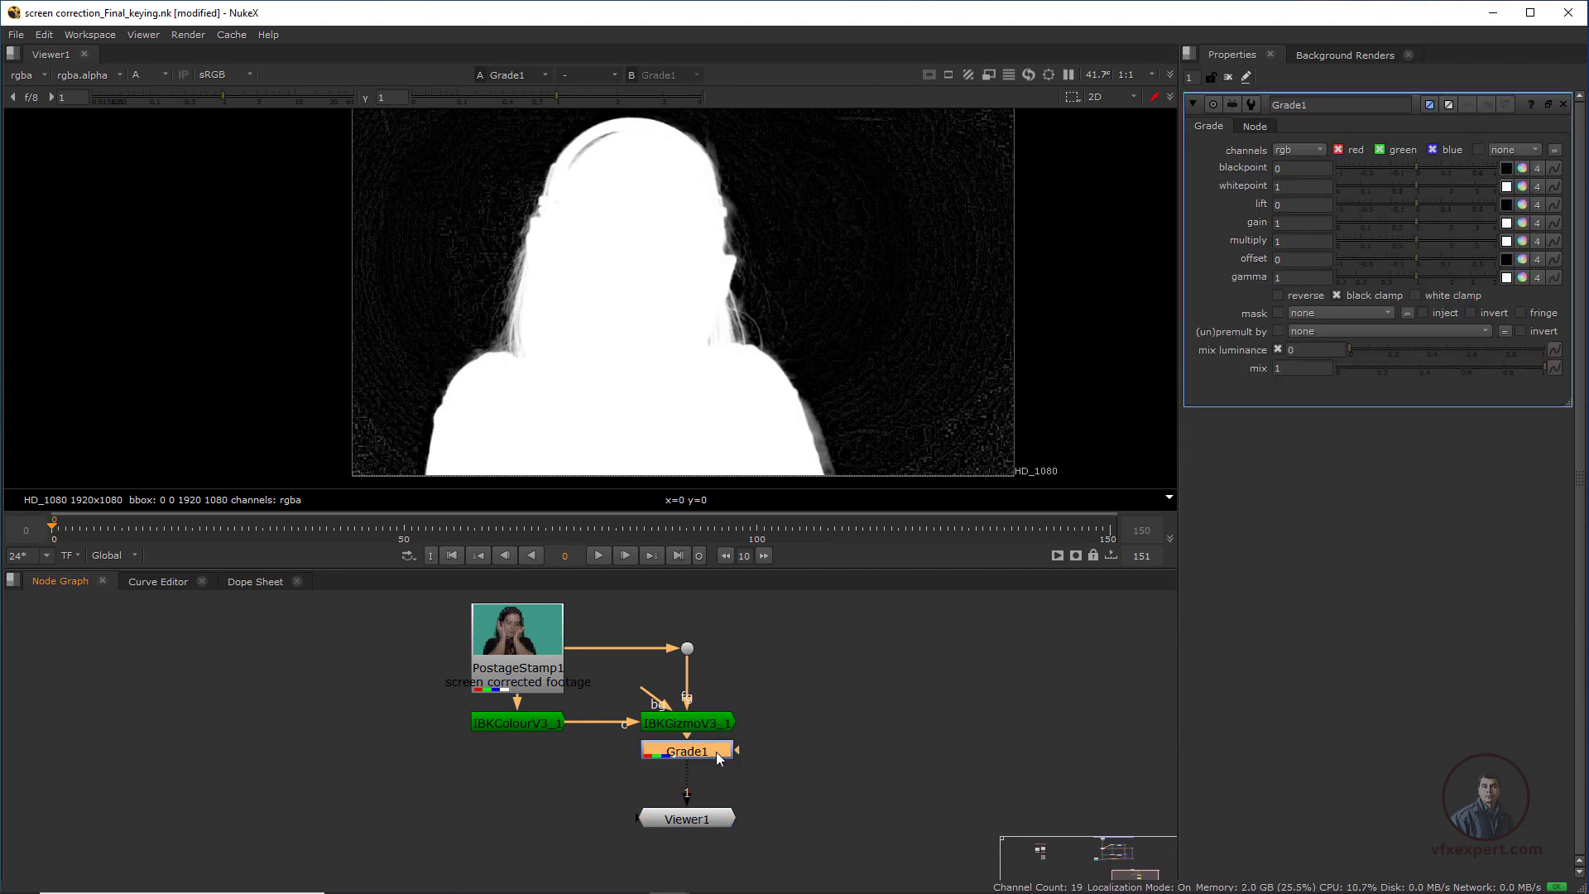
pyautogui.click(1291, 154)
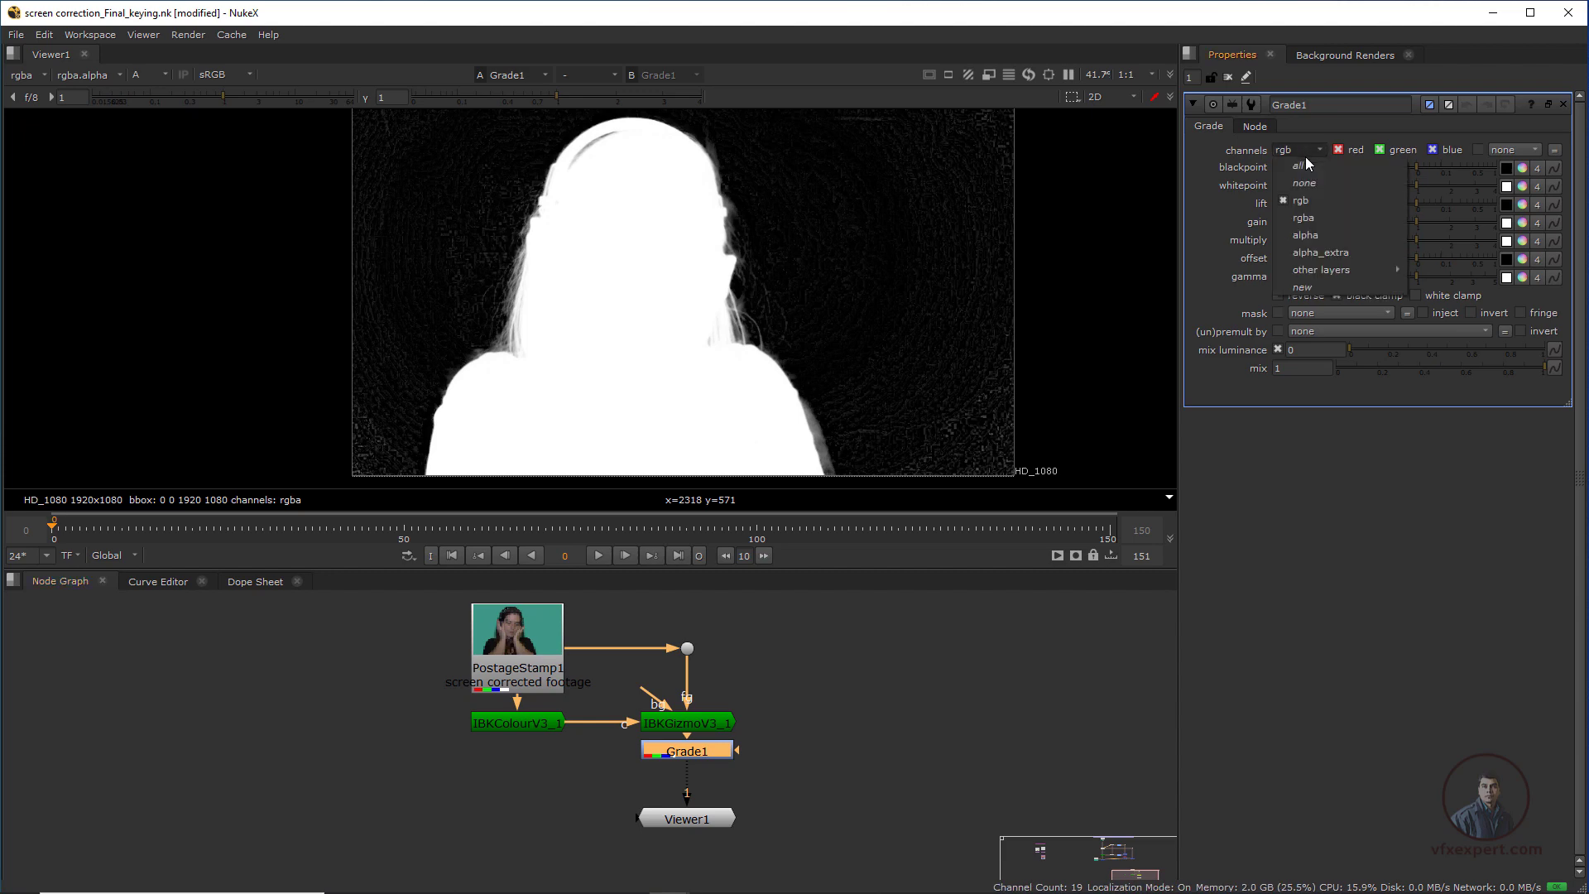
pyautogui.click(1313, 235)
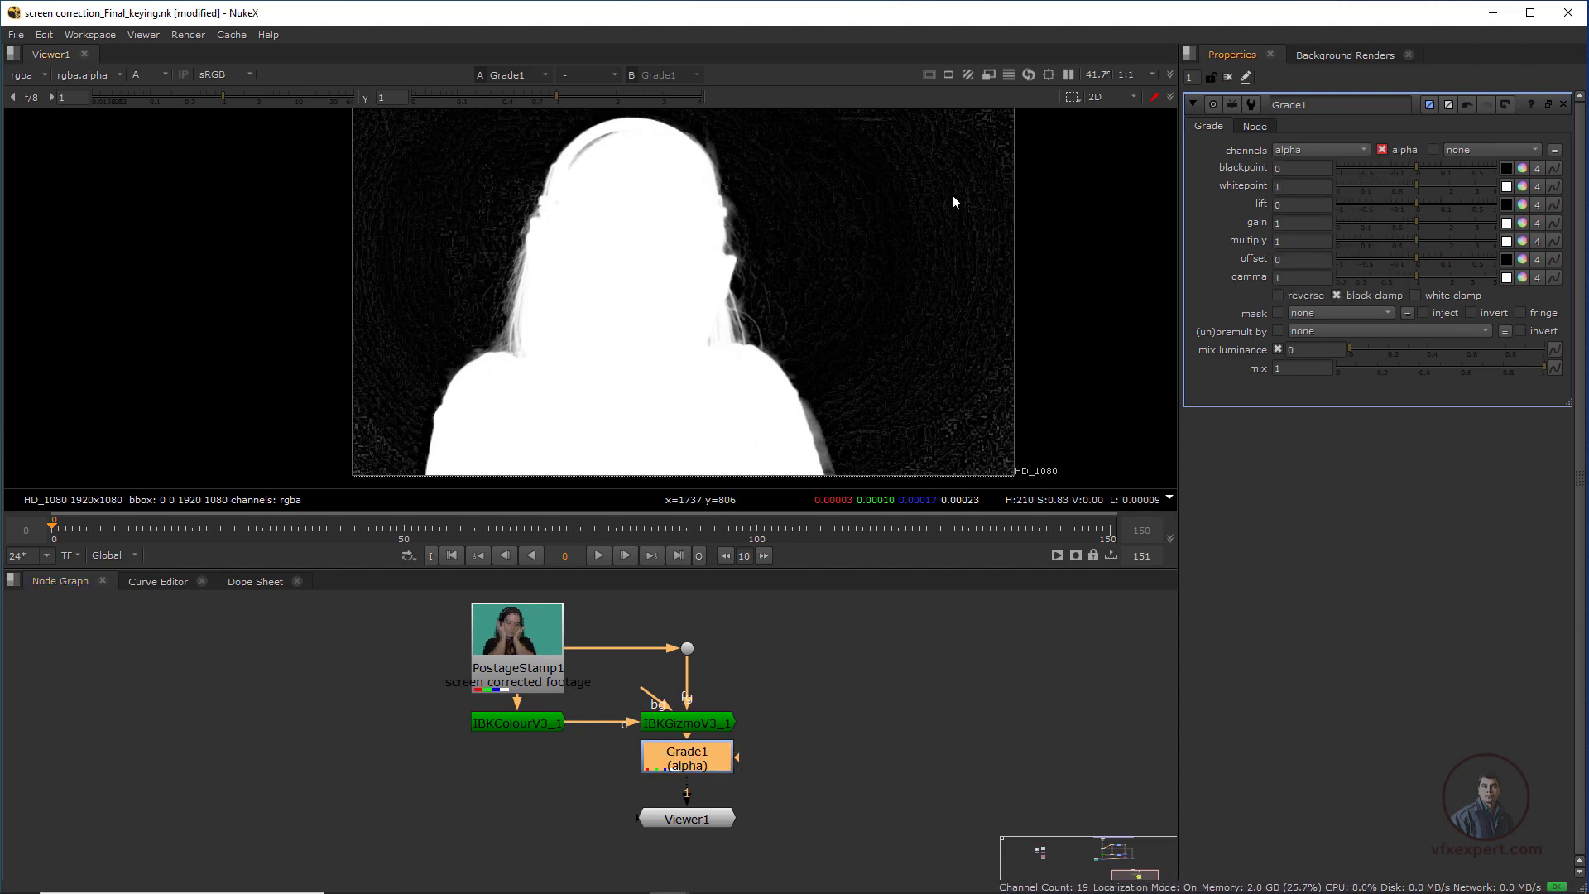
# - Raise the Grade's blackpoint to 0.02 to clean up the noise in the matte's background
pyautogui.moveTo(901, 163); pyautogui.dragTo(894, 210, button='middle')
pyautogui.scroll(1, 919, 325)
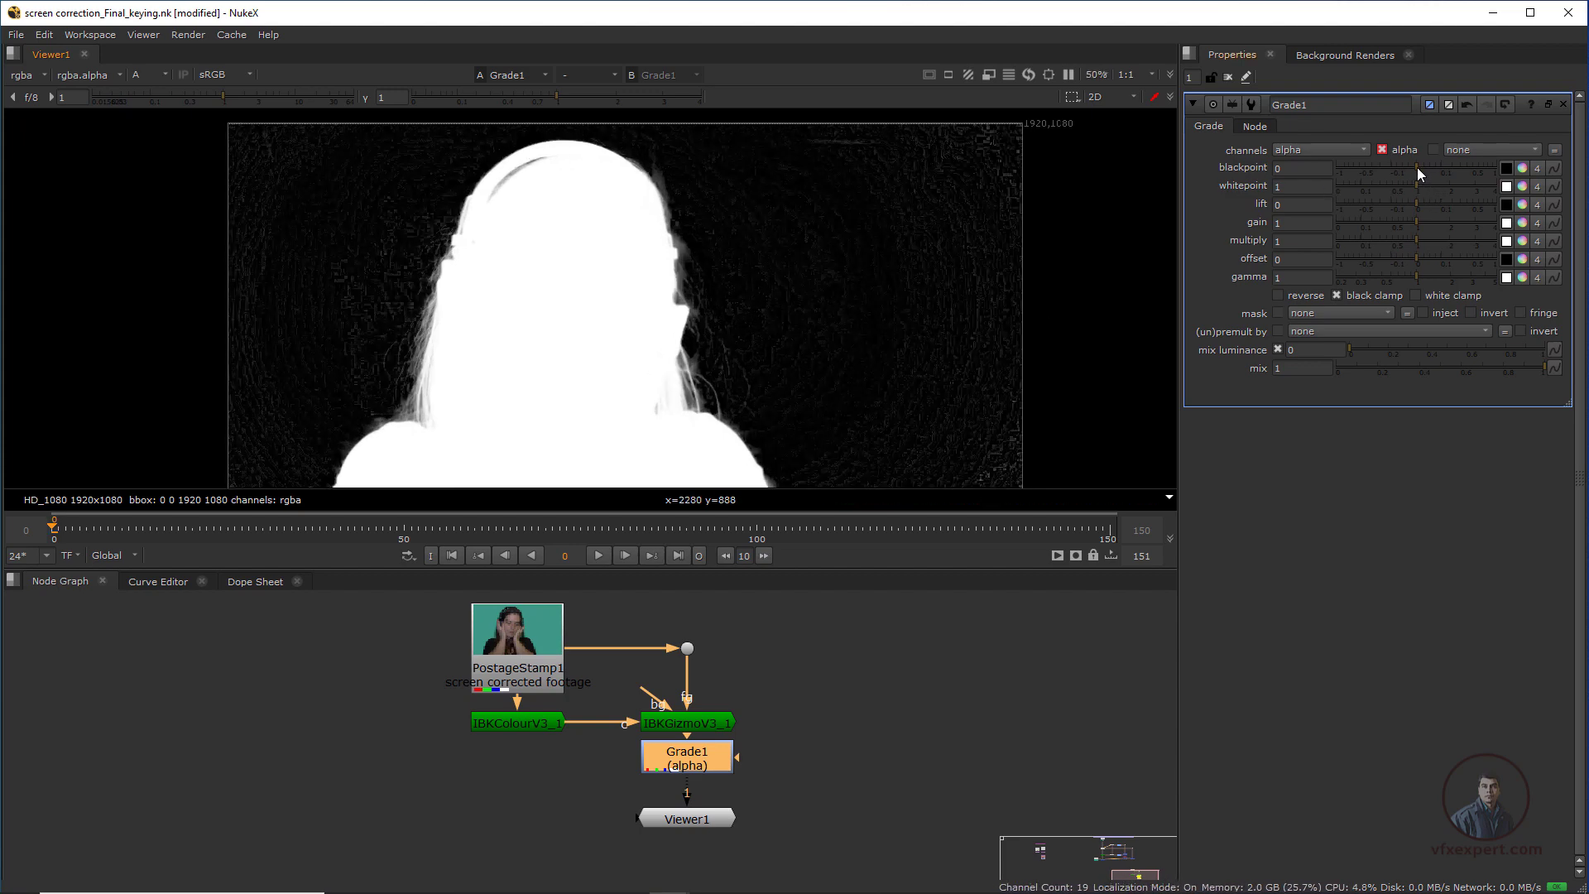
pyautogui.moveTo(1417, 167); pyautogui.dragTo(1426, 170)
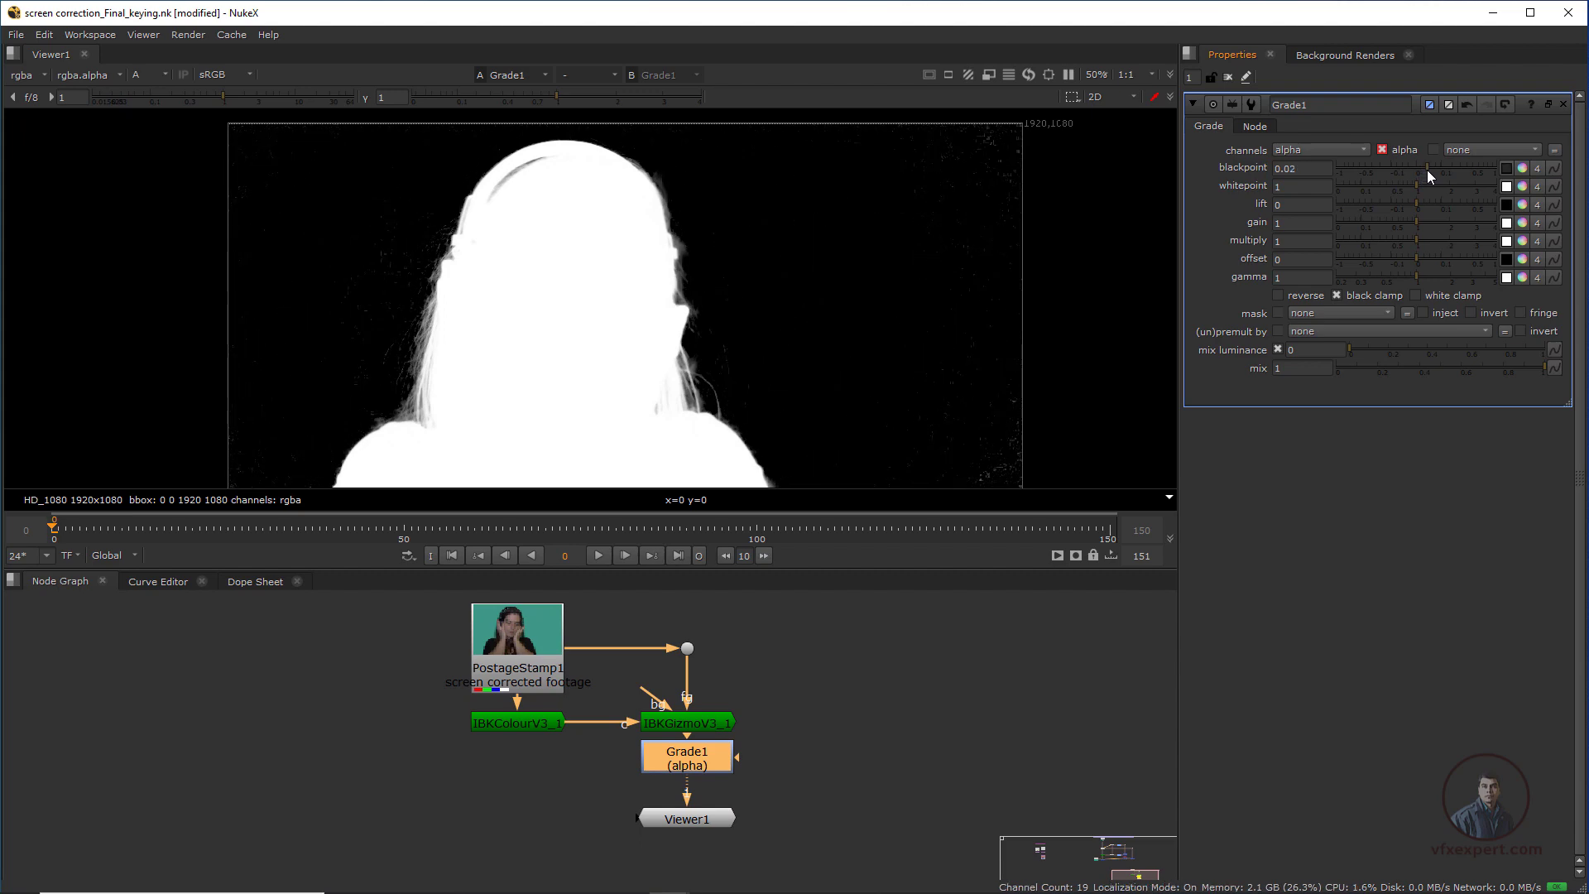
# - Examine the graded matte from the frame's lower corners up to the headphone band
pyautogui.scroll(-2, 642, 316)
pyautogui.moveTo(762, 438); pyautogui.dragTo(757, 348, button='middle')
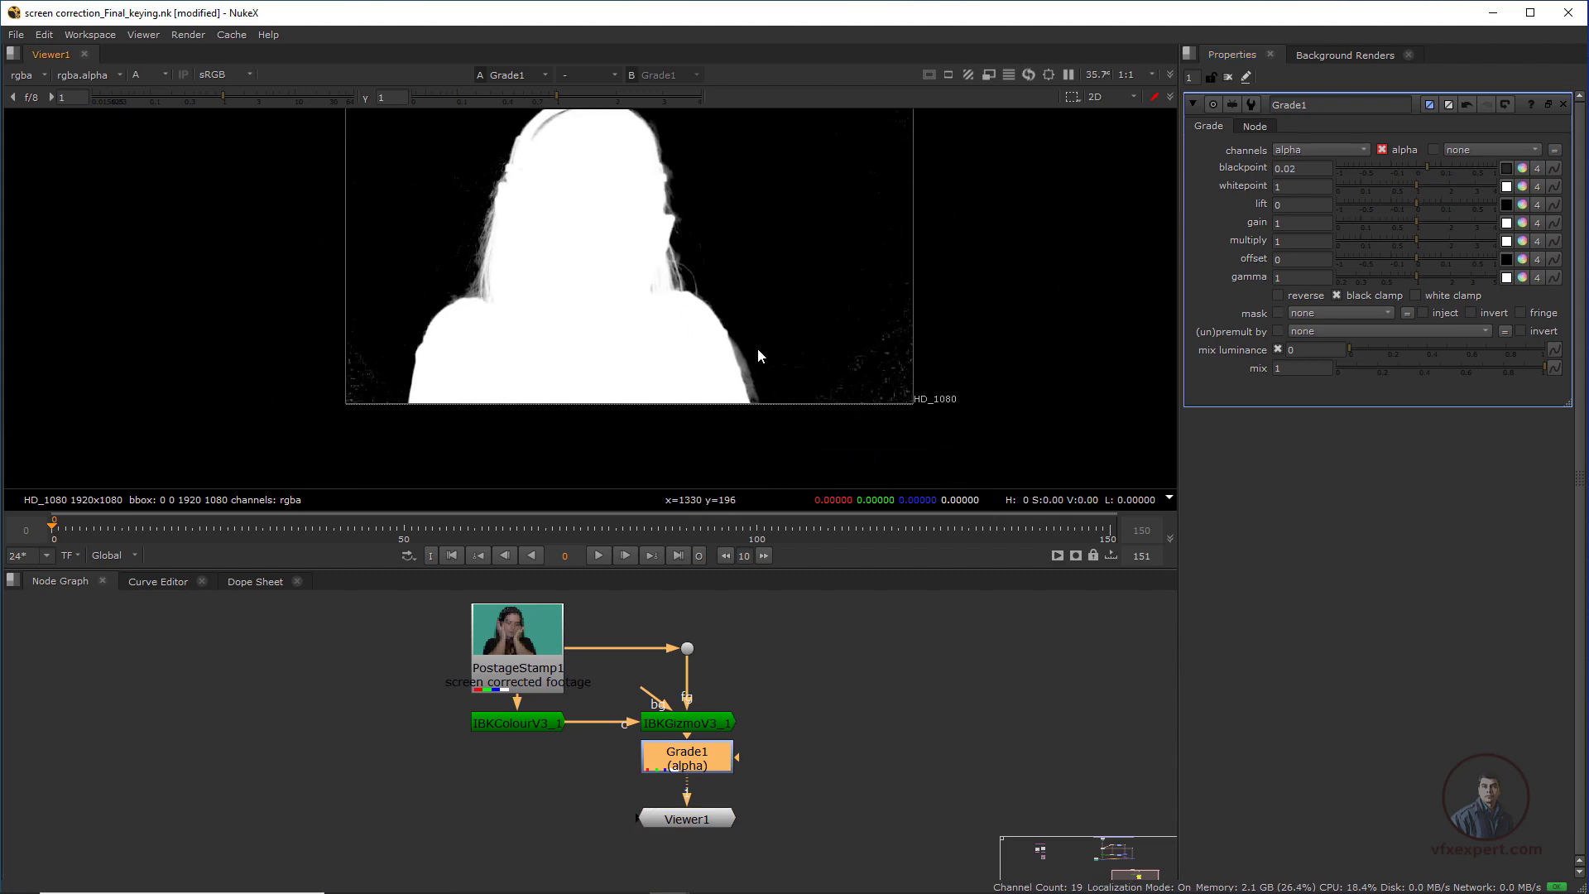
pyautogui.scroll(3, 758, 346)
pyautogui.moveTo(665, 288); pyautogui.dragTo(766, 358, button='middle')
pyautogui.scroll(-1, 766, 359)
pyautogui.moveTo(697, 315); pyautogui.dragTo(737, 414, button='middle')
pyautogui.scroll(2, 676, 300)
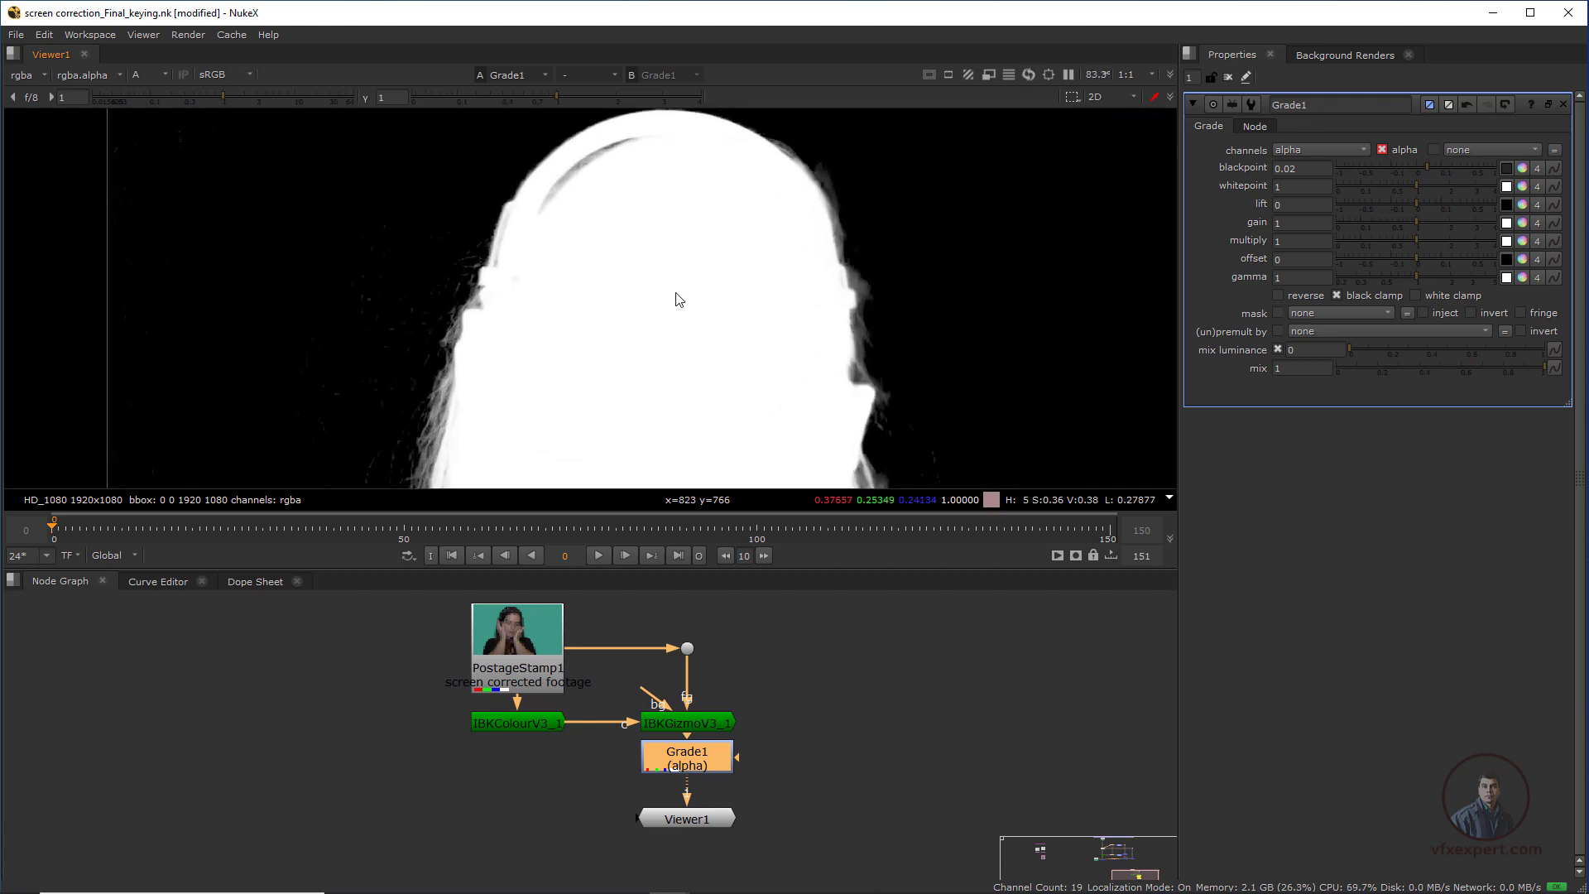
pyautogui.moveTo(582, 177); pyautogui.dragTo(638, 343, button='middle')
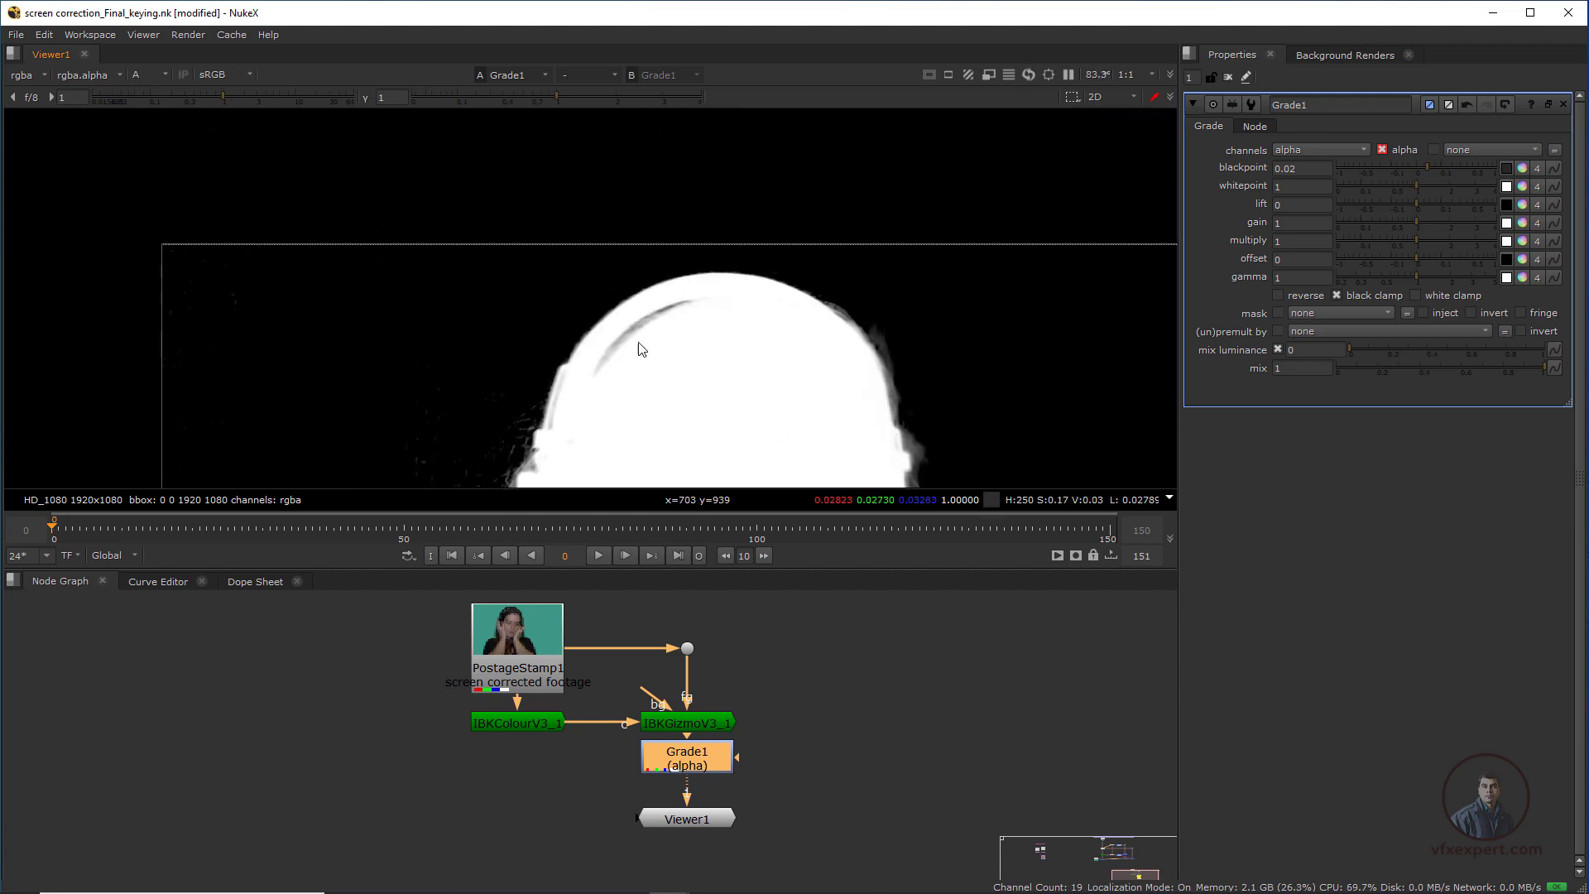
# - Compare the gap under the headphone band with the source footage, and check the matte's hair and shoulder edges
pyautogui.click(520, 645)
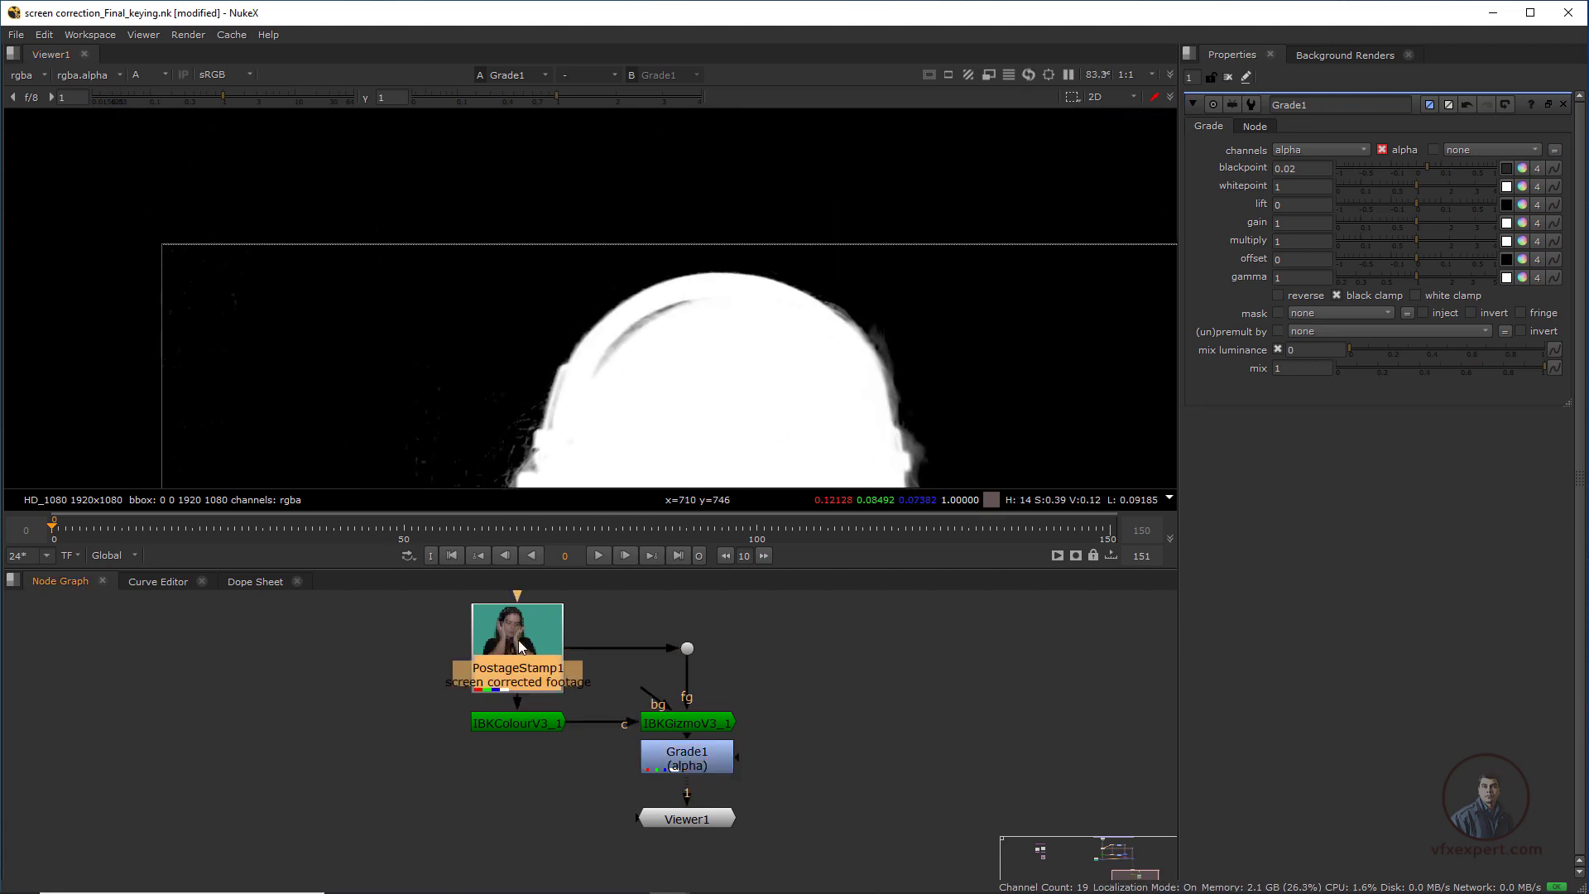
pyautogui.press('1')
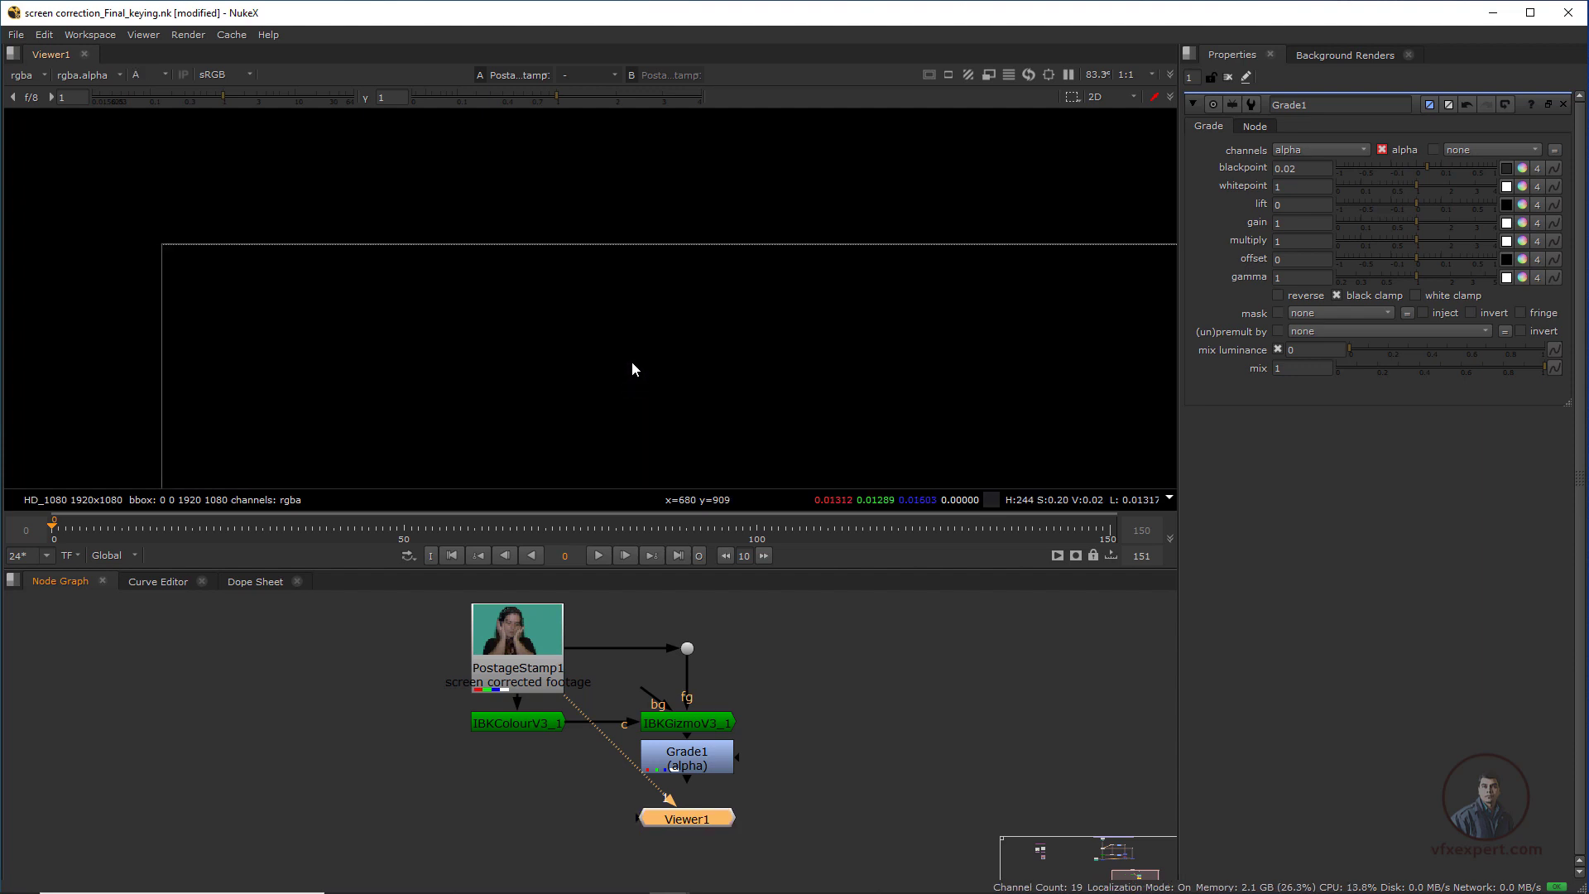
pyautogui.press('a')
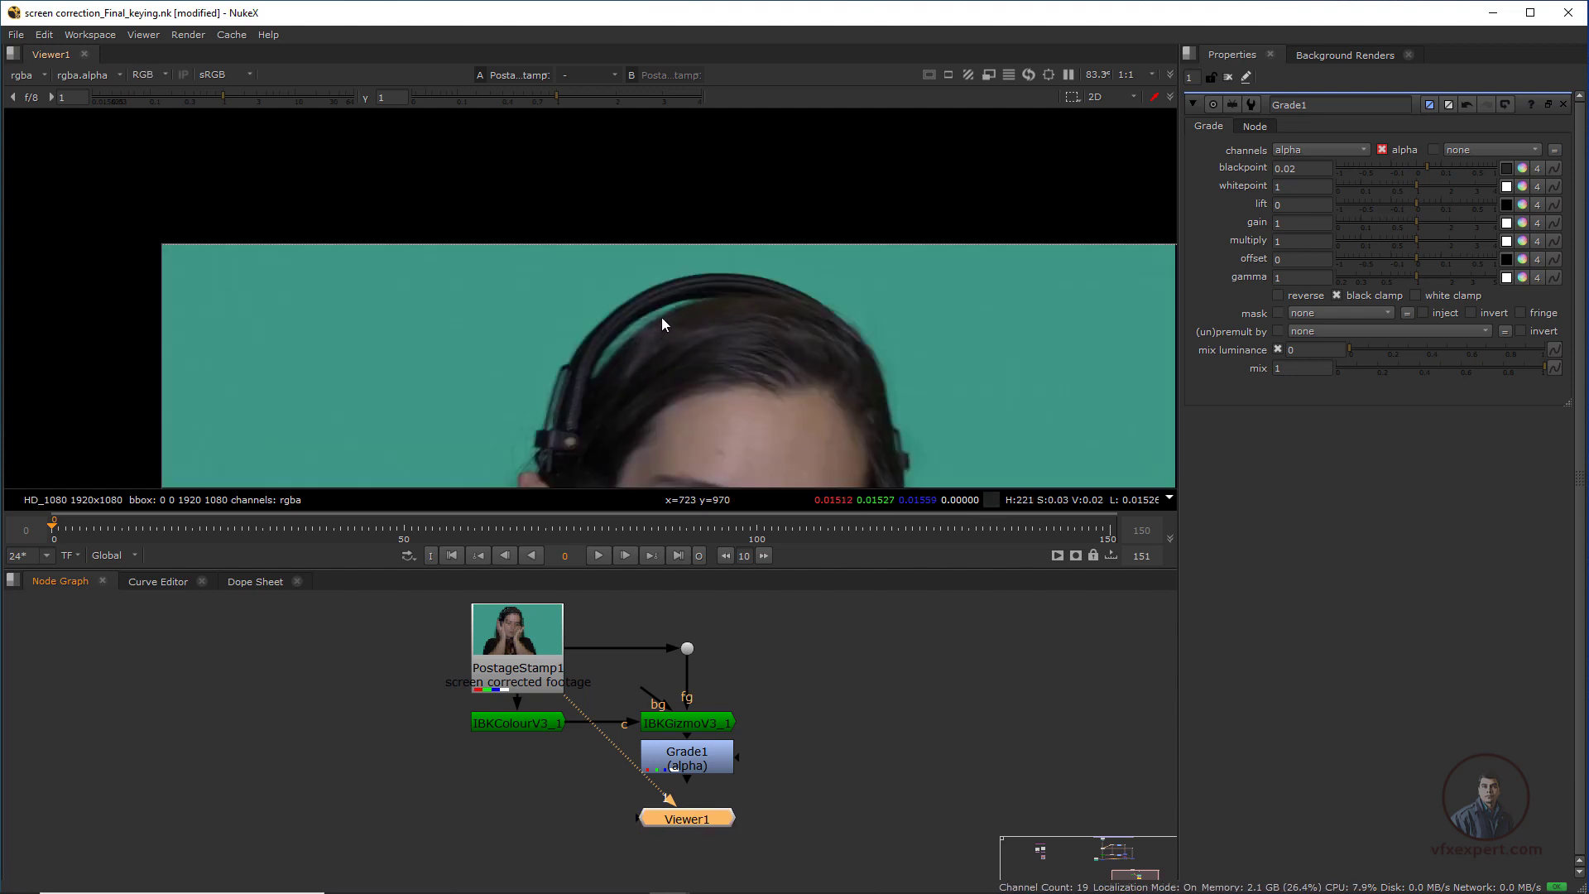
pyautogui.press('1')
pyautogui.press('a')
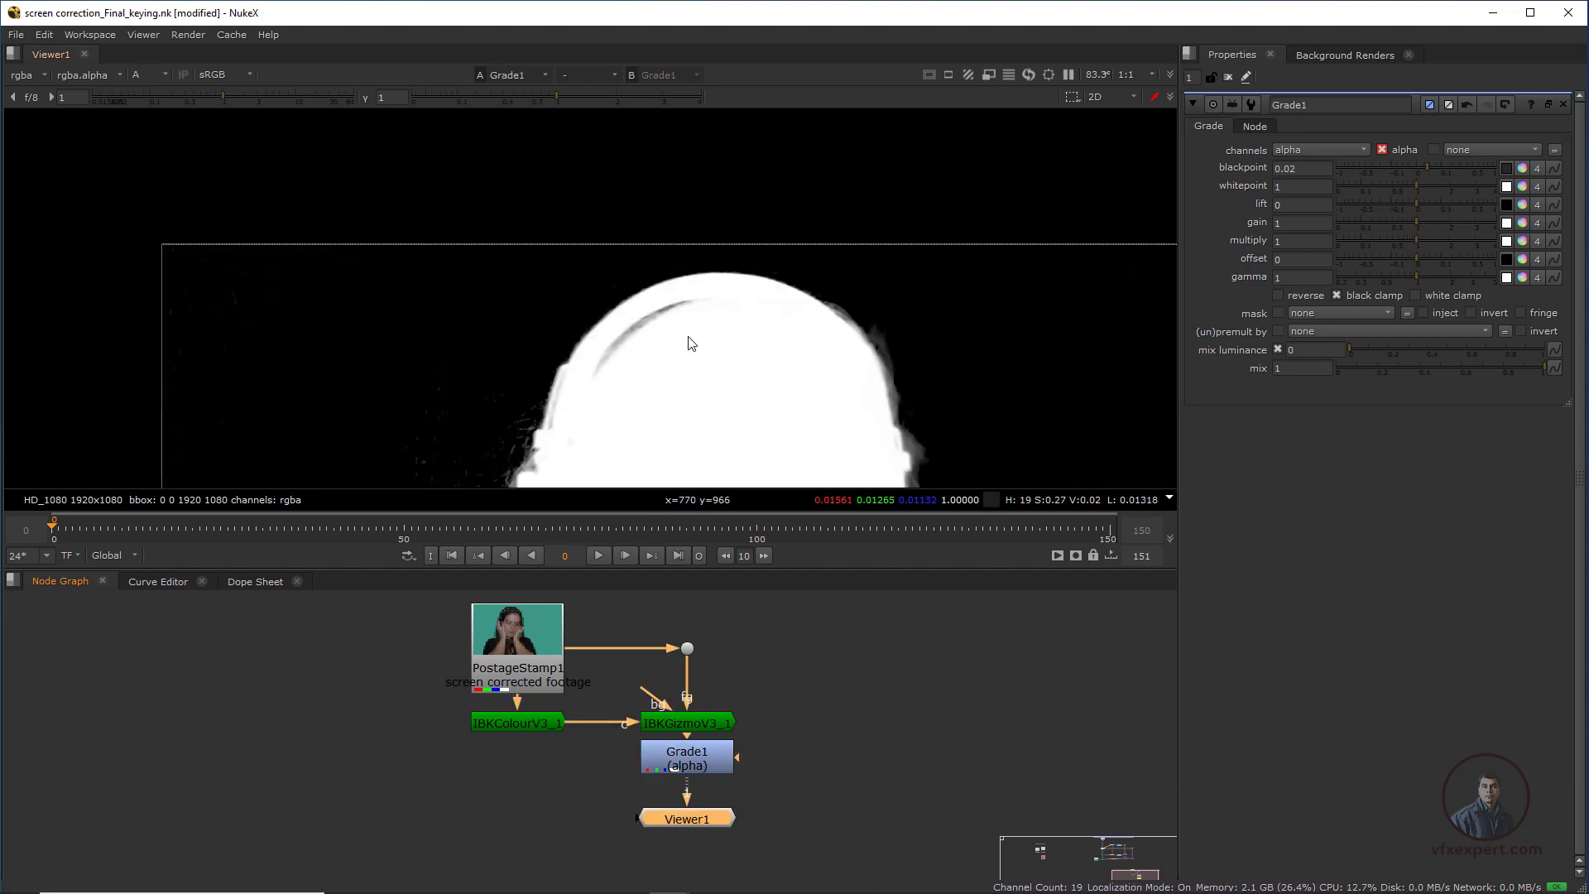
pyautogui.scroll(5, 646, 339)
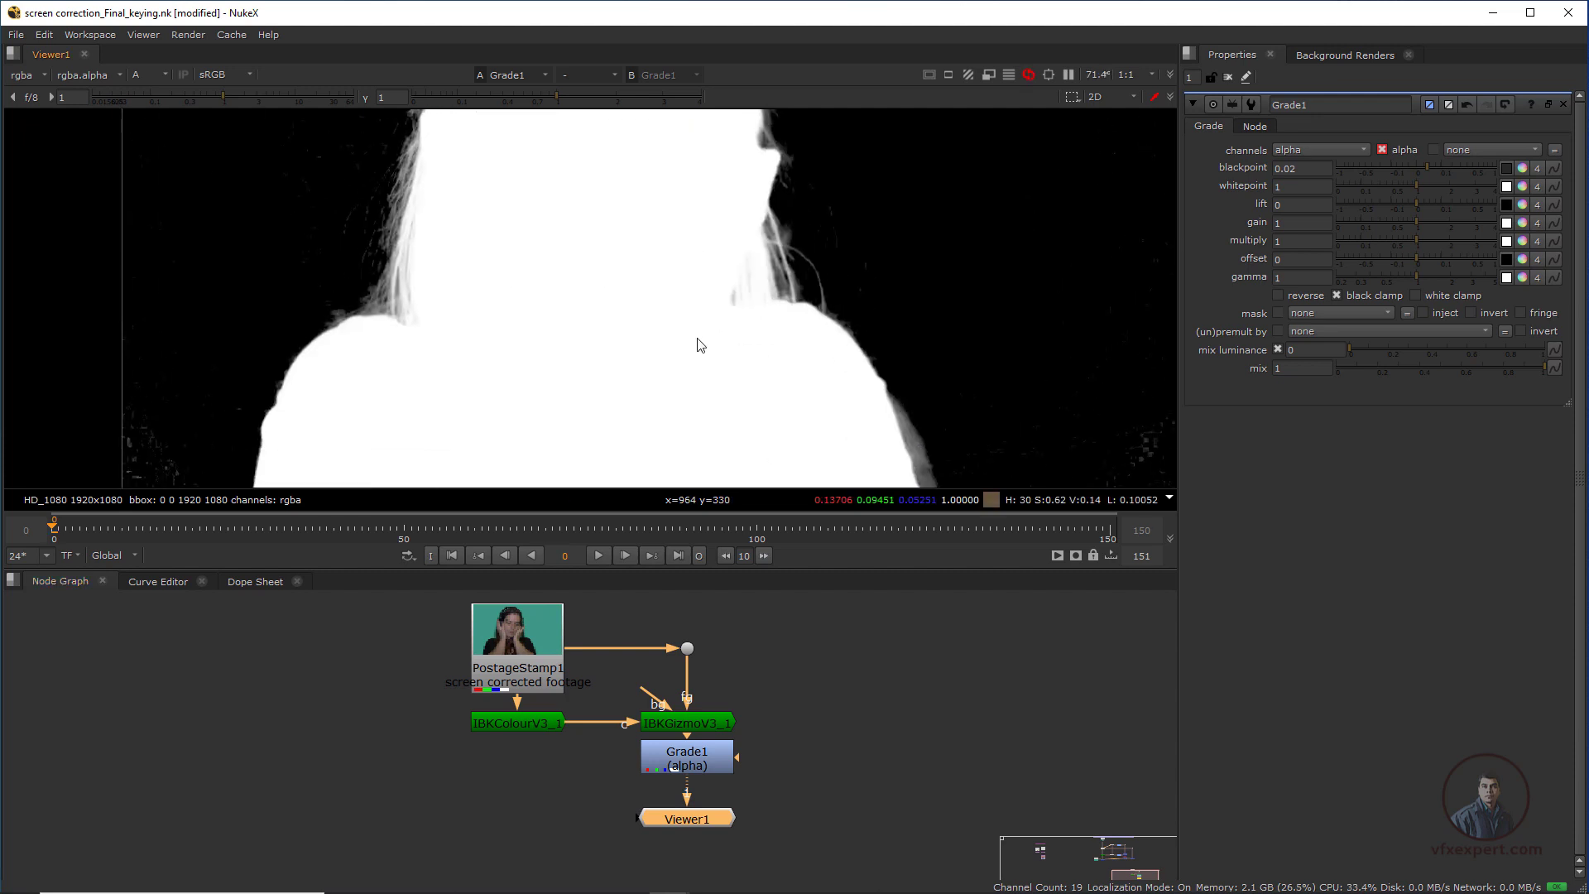
pyautogui.scroll(2, 784, 372)
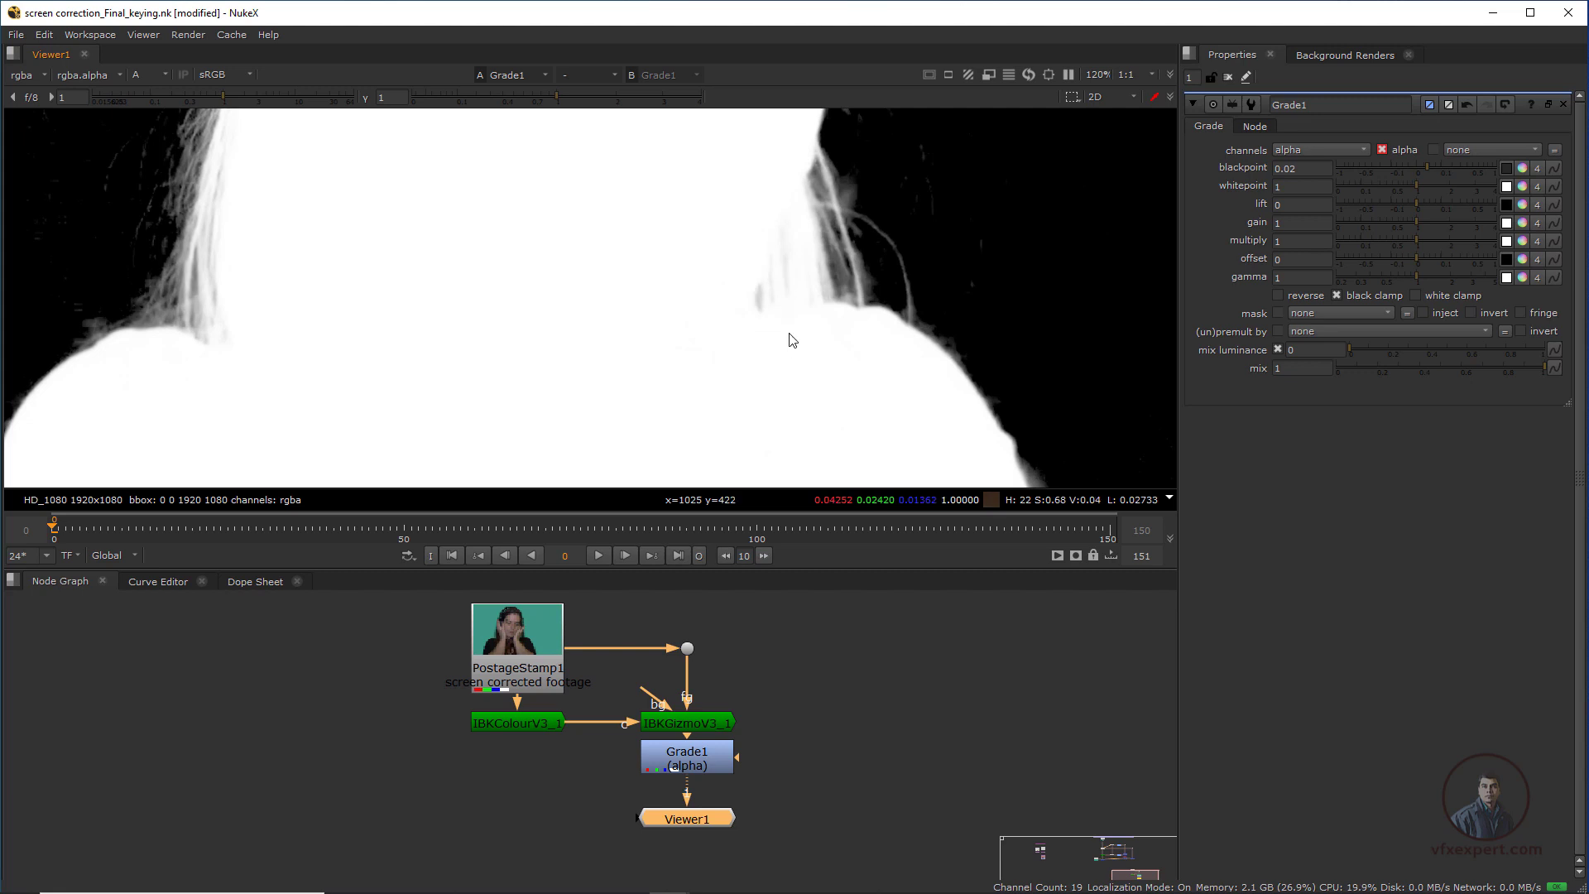
pyautogui.scroll(-4, 787, 340)
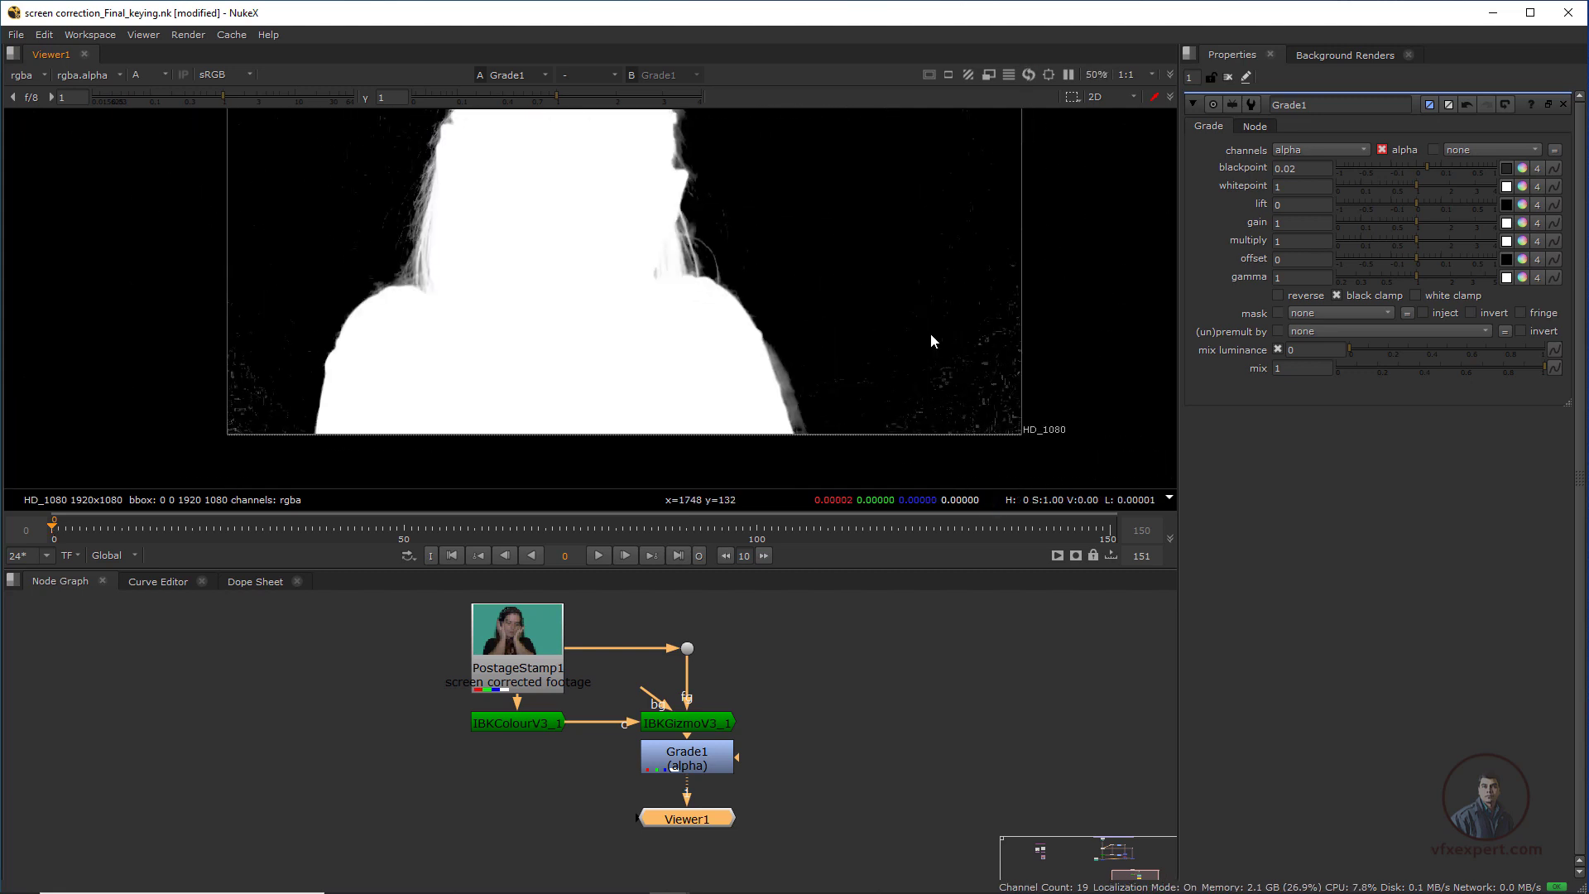
pyautogui.scroll(-1, 952, 384)
# - Insert a ColorLookup node after the alpha Grade
pyautogui.scroll(3, 756, 718)
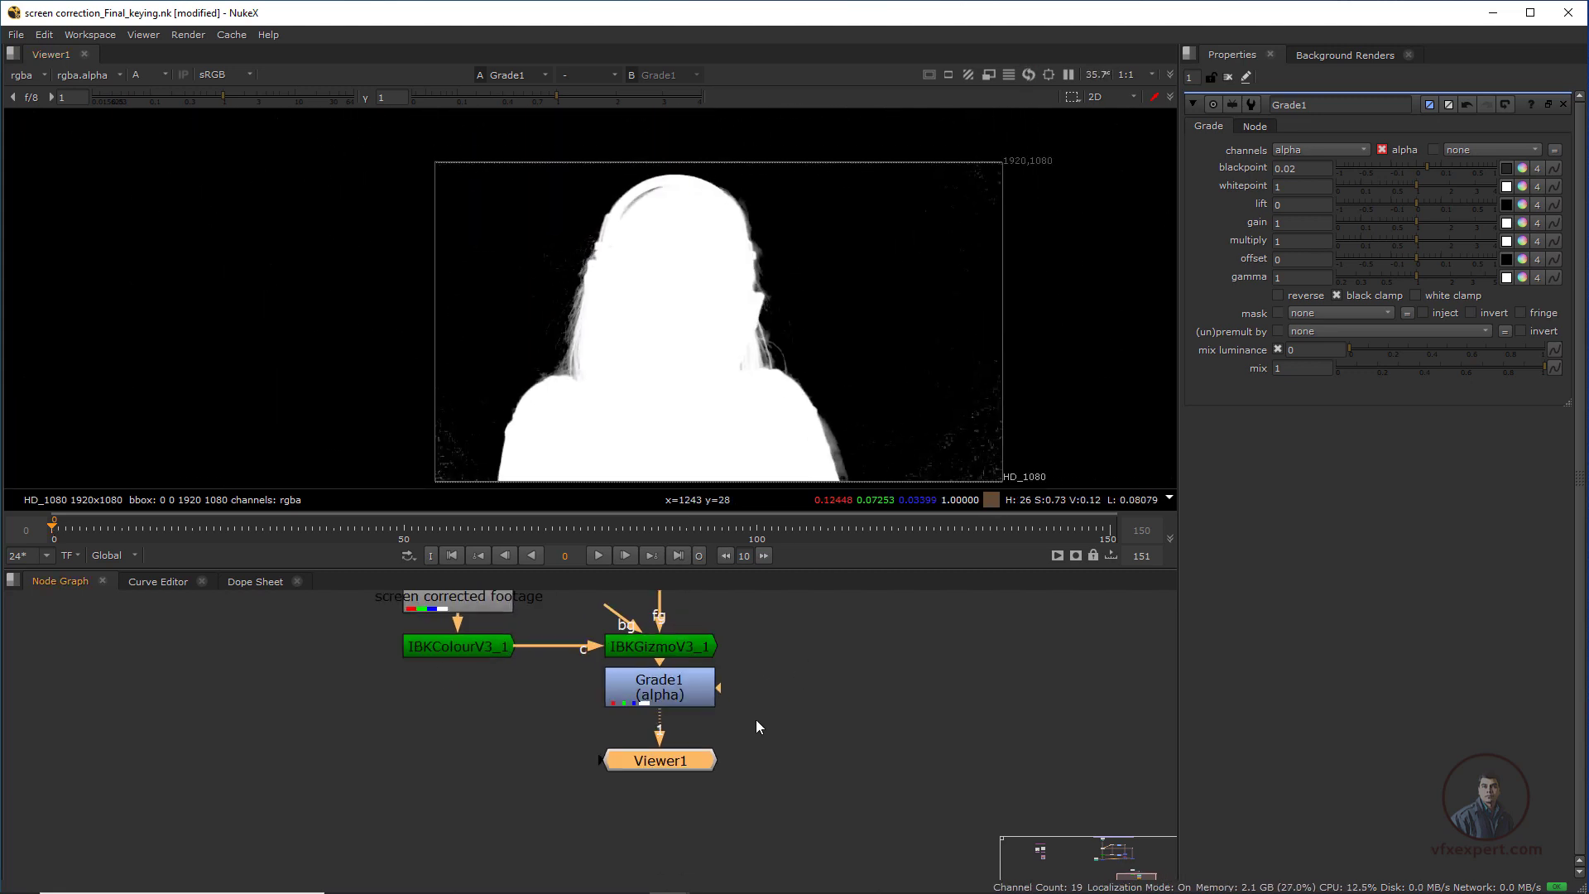
pyautogui.click(663, 732)
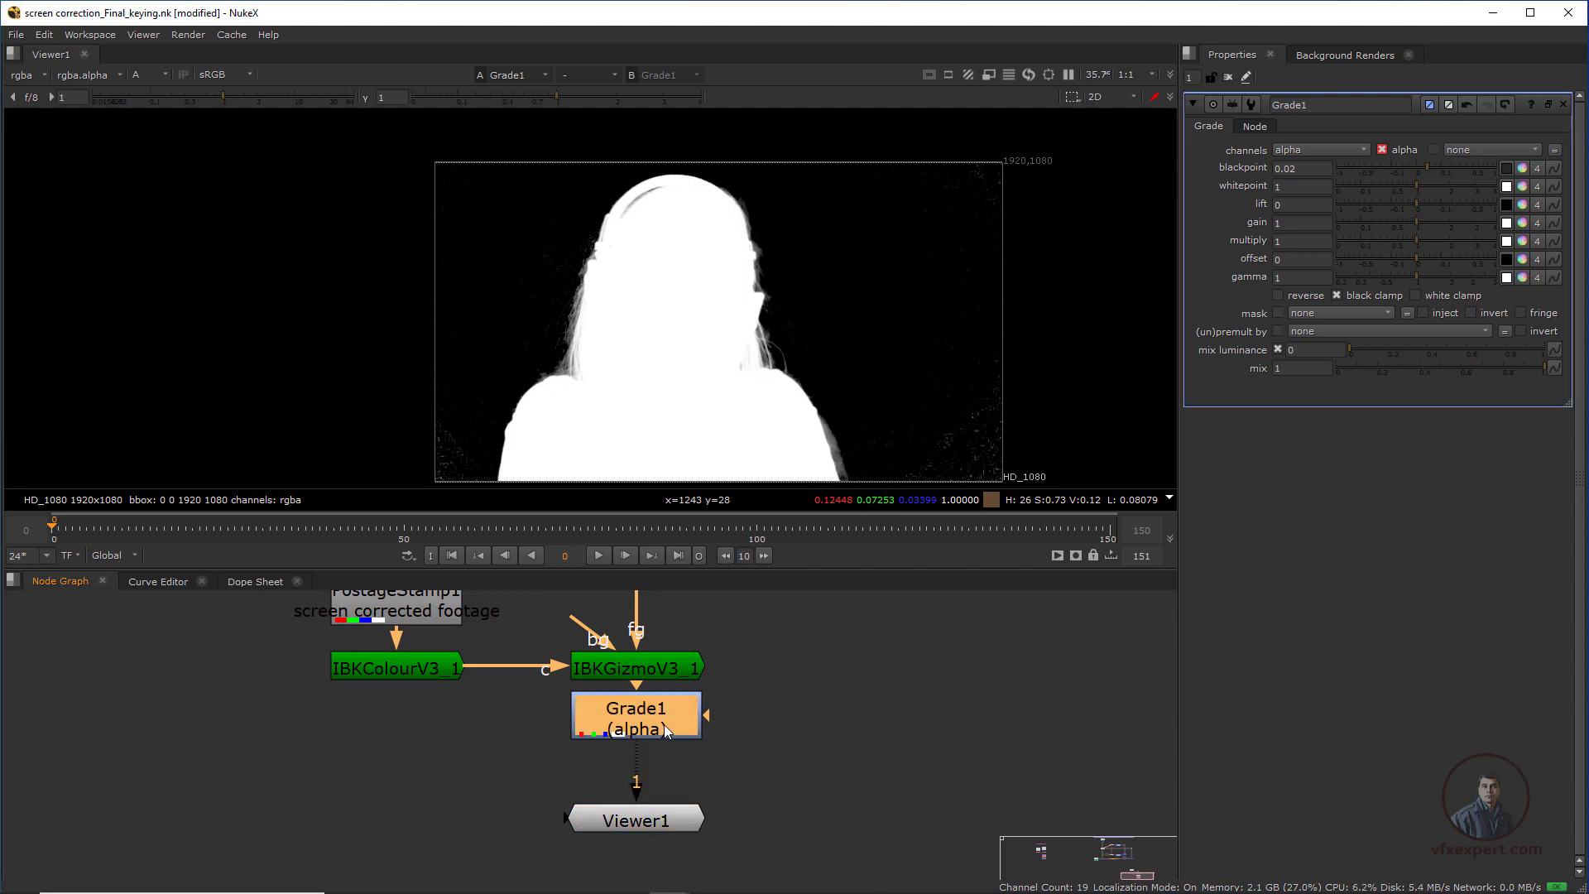
pyautogui.press('Tab')
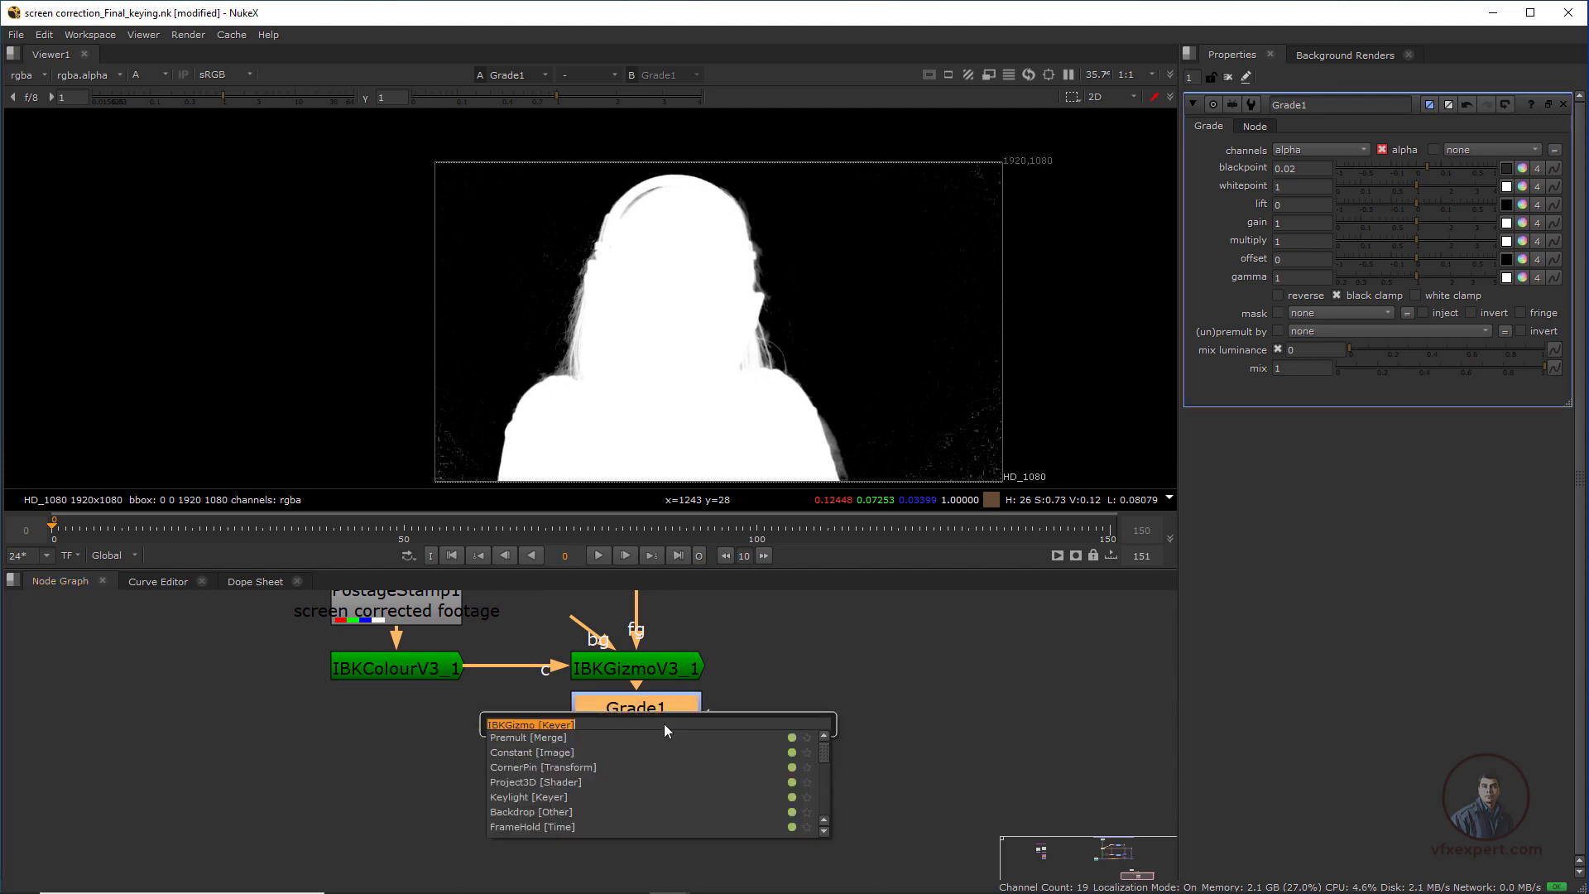
pyautogui.write('col')
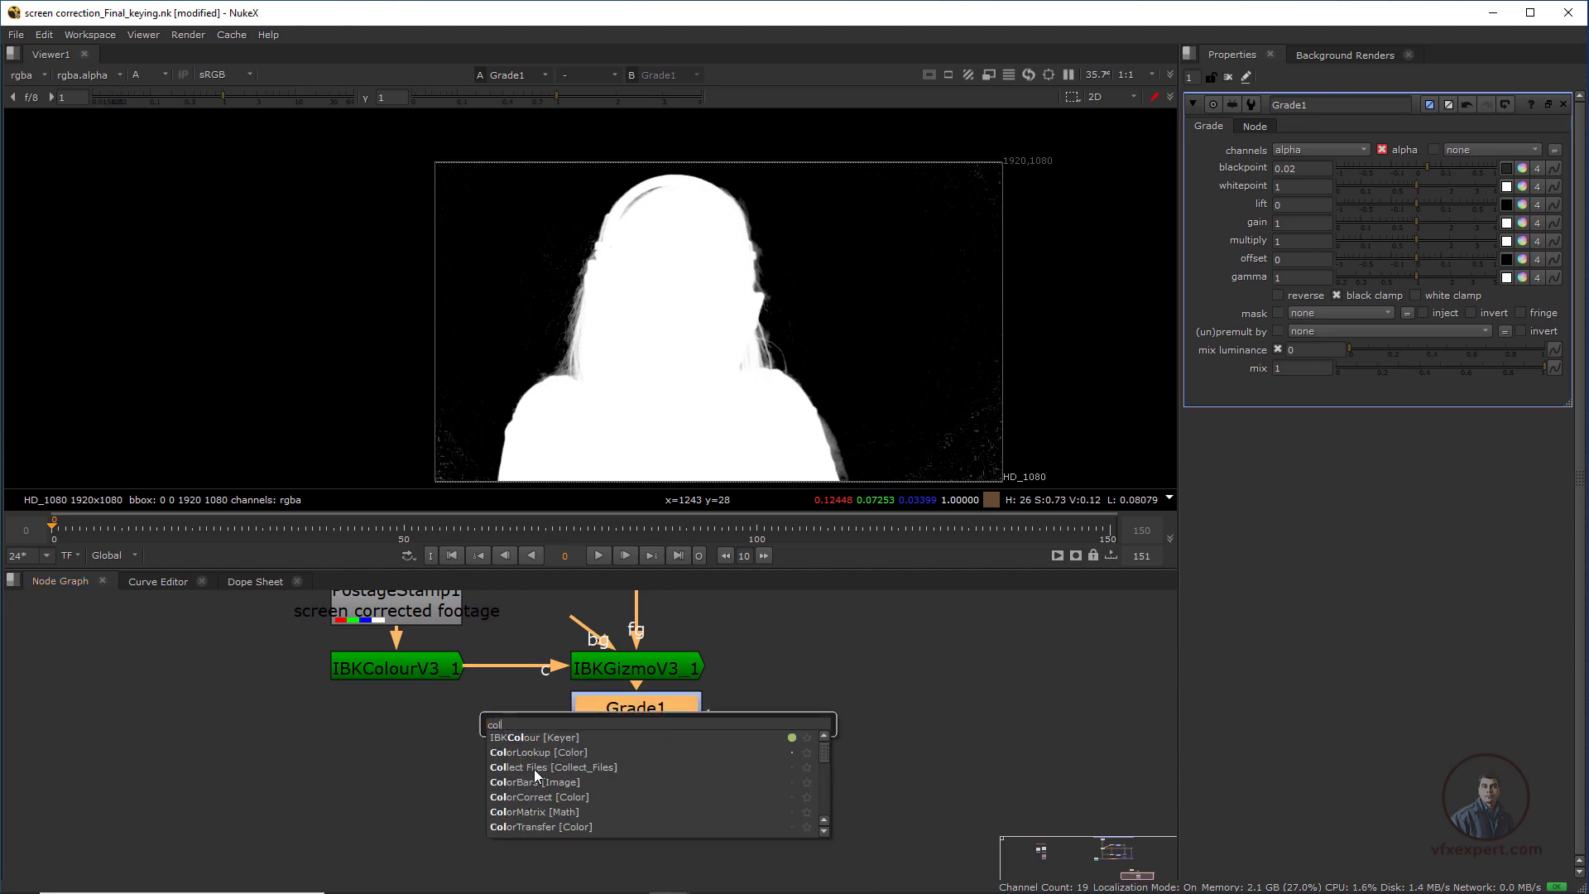
pyautogui.click(539, 753)
# - Widen the ColorLookup's settings area and display its alpha curve for editing
pyautogui.scroll(-1, 748, 401)
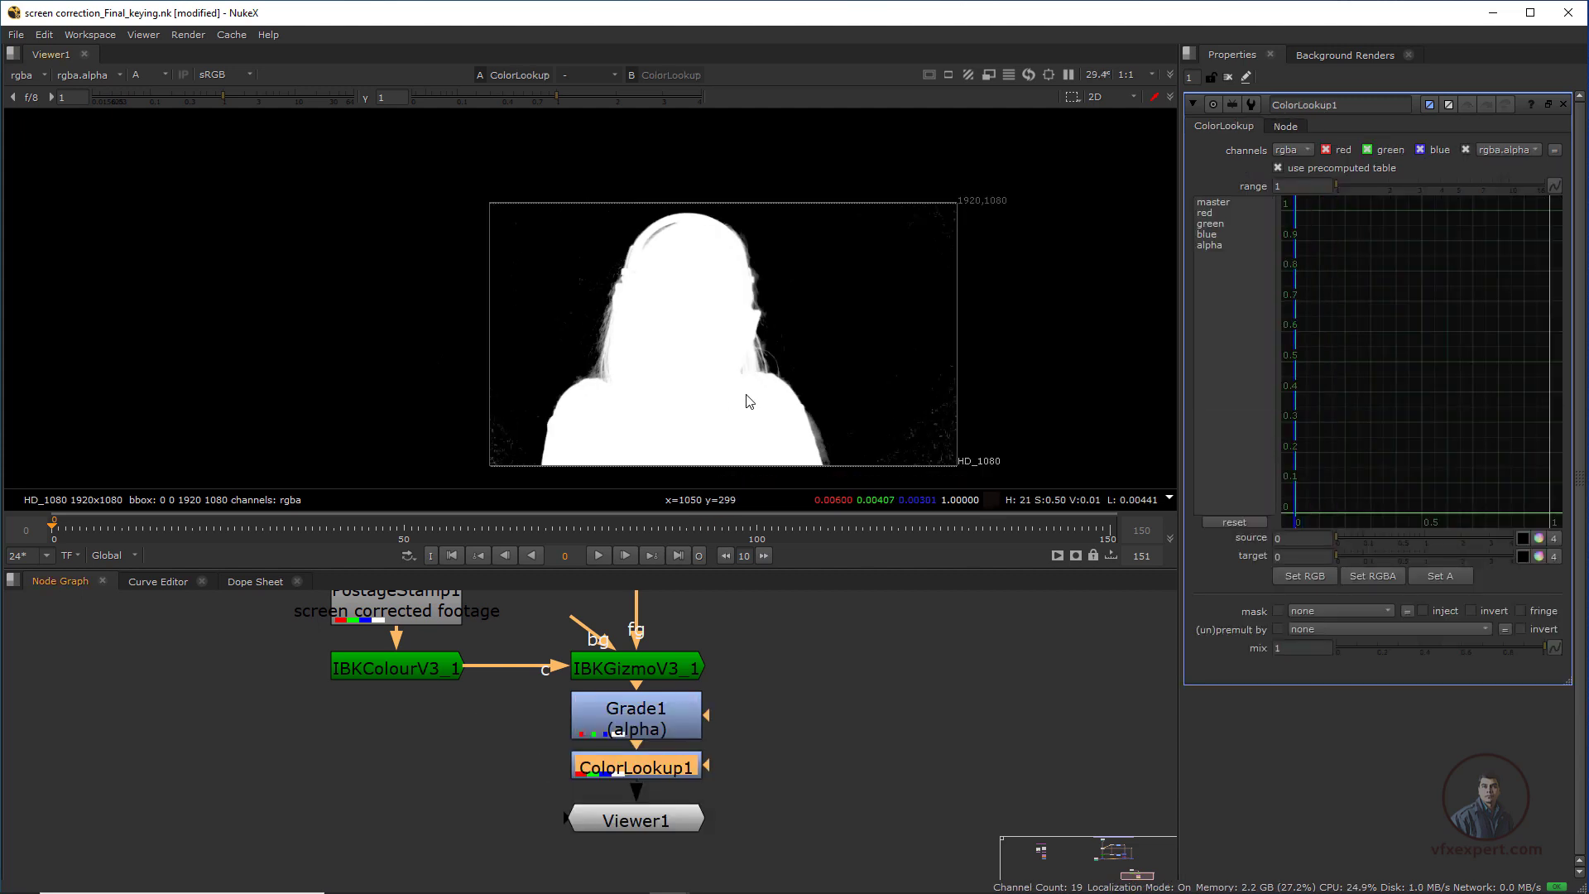
pyautogui.scroll(1, 749, 401)
pyautogui.scroll(2, 800, 422)
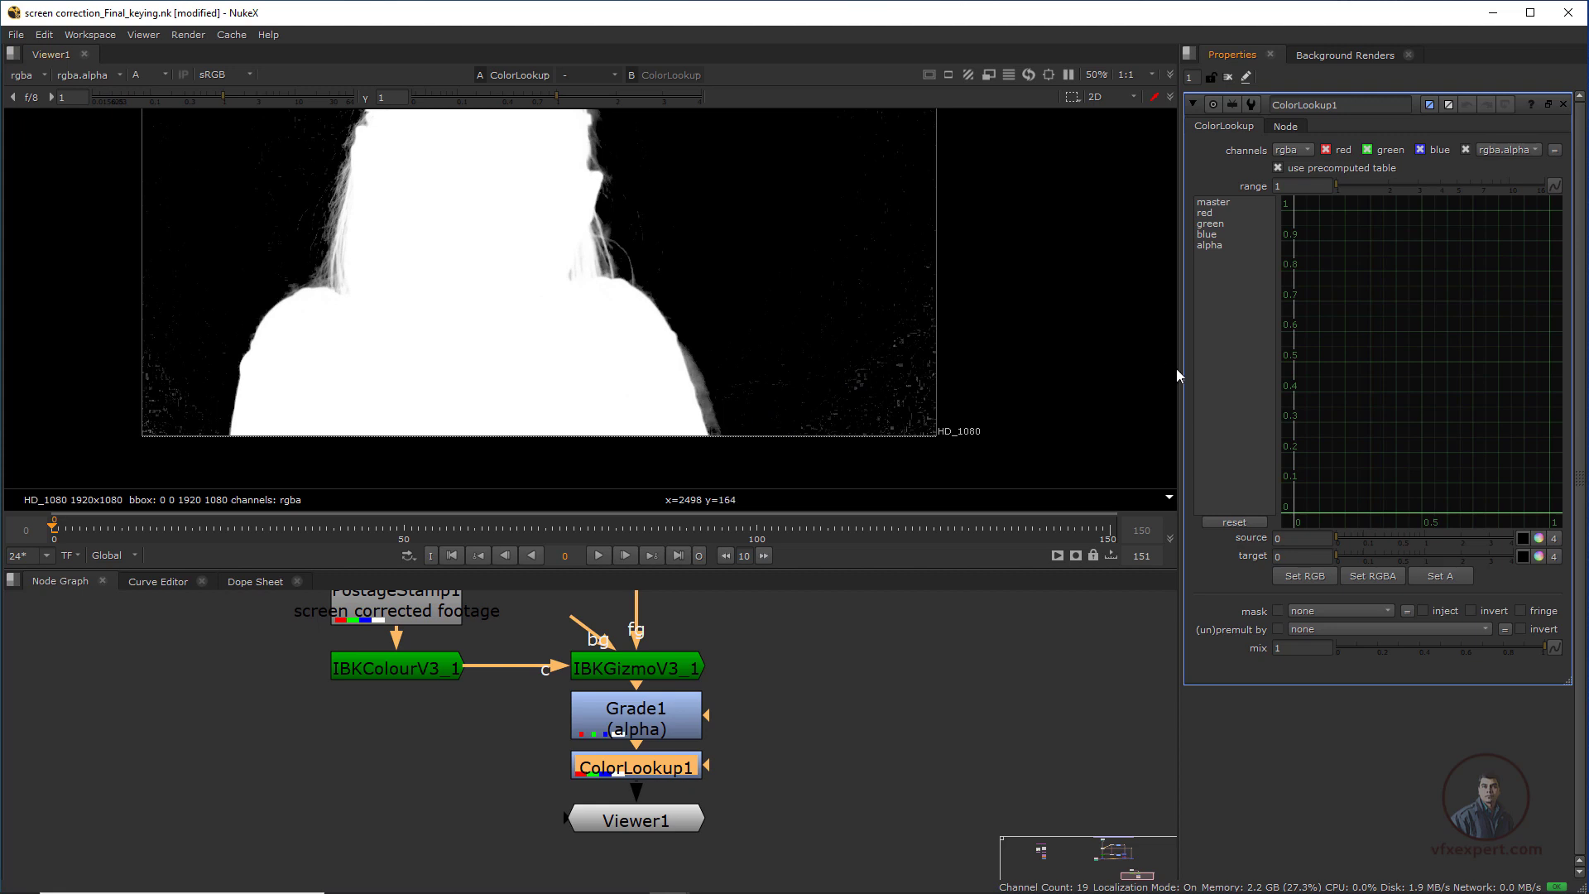
pyautogui.moveTo(1183, 379); pyautogui.dragTo(1097, 379)
pyautogui.click(1127, 245)
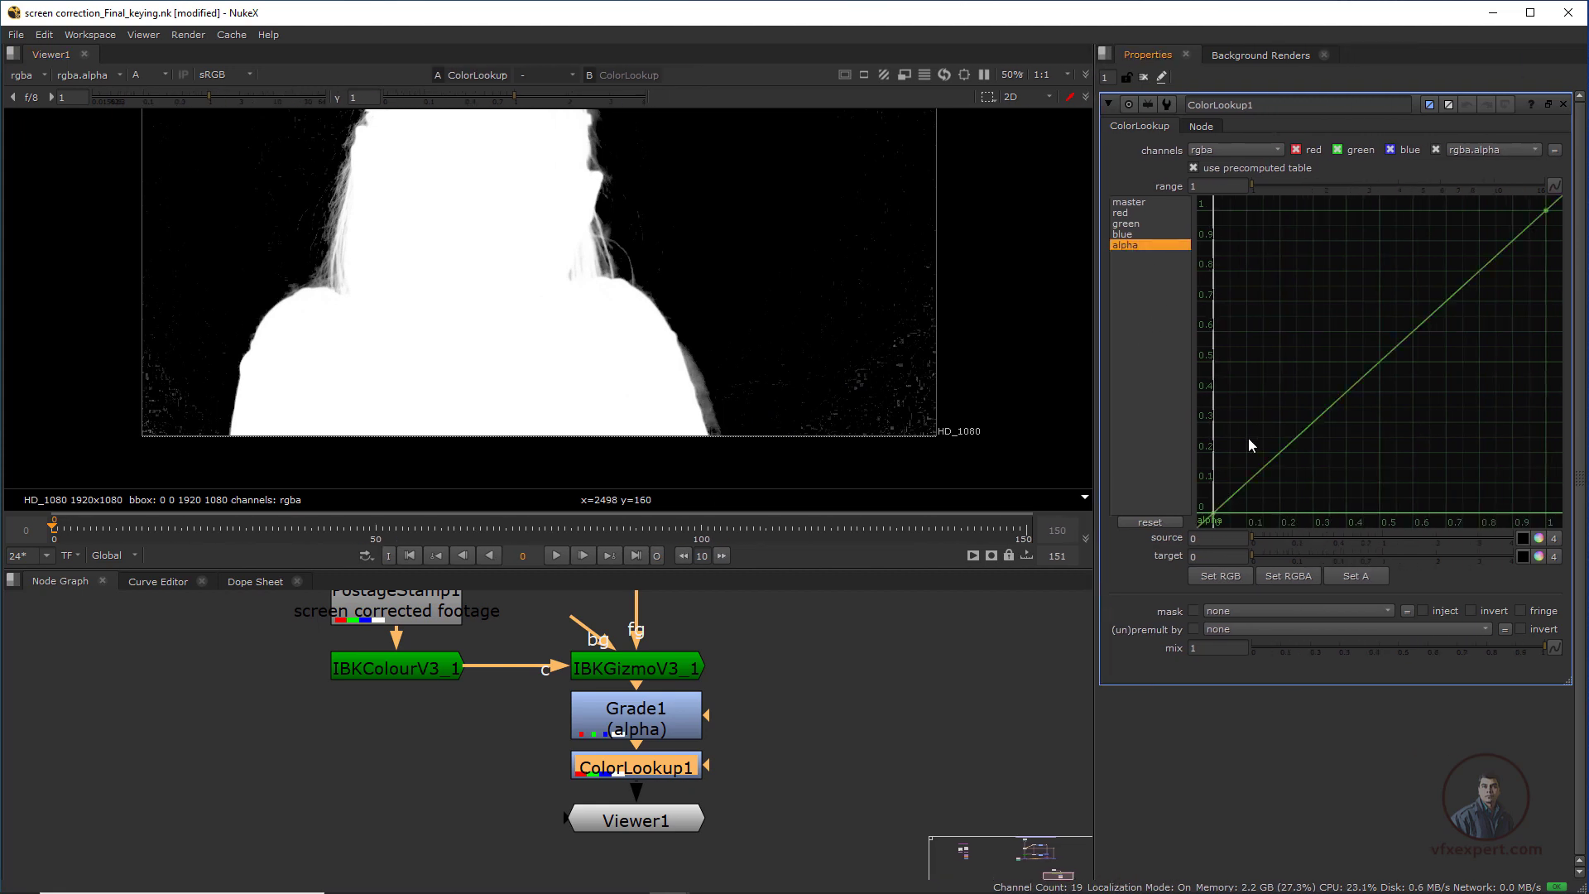
# - Shift the alpha curve's black point to about x 0.067, y 0 to crush the background noise in the matte
pyautogui.click(1213, 514)
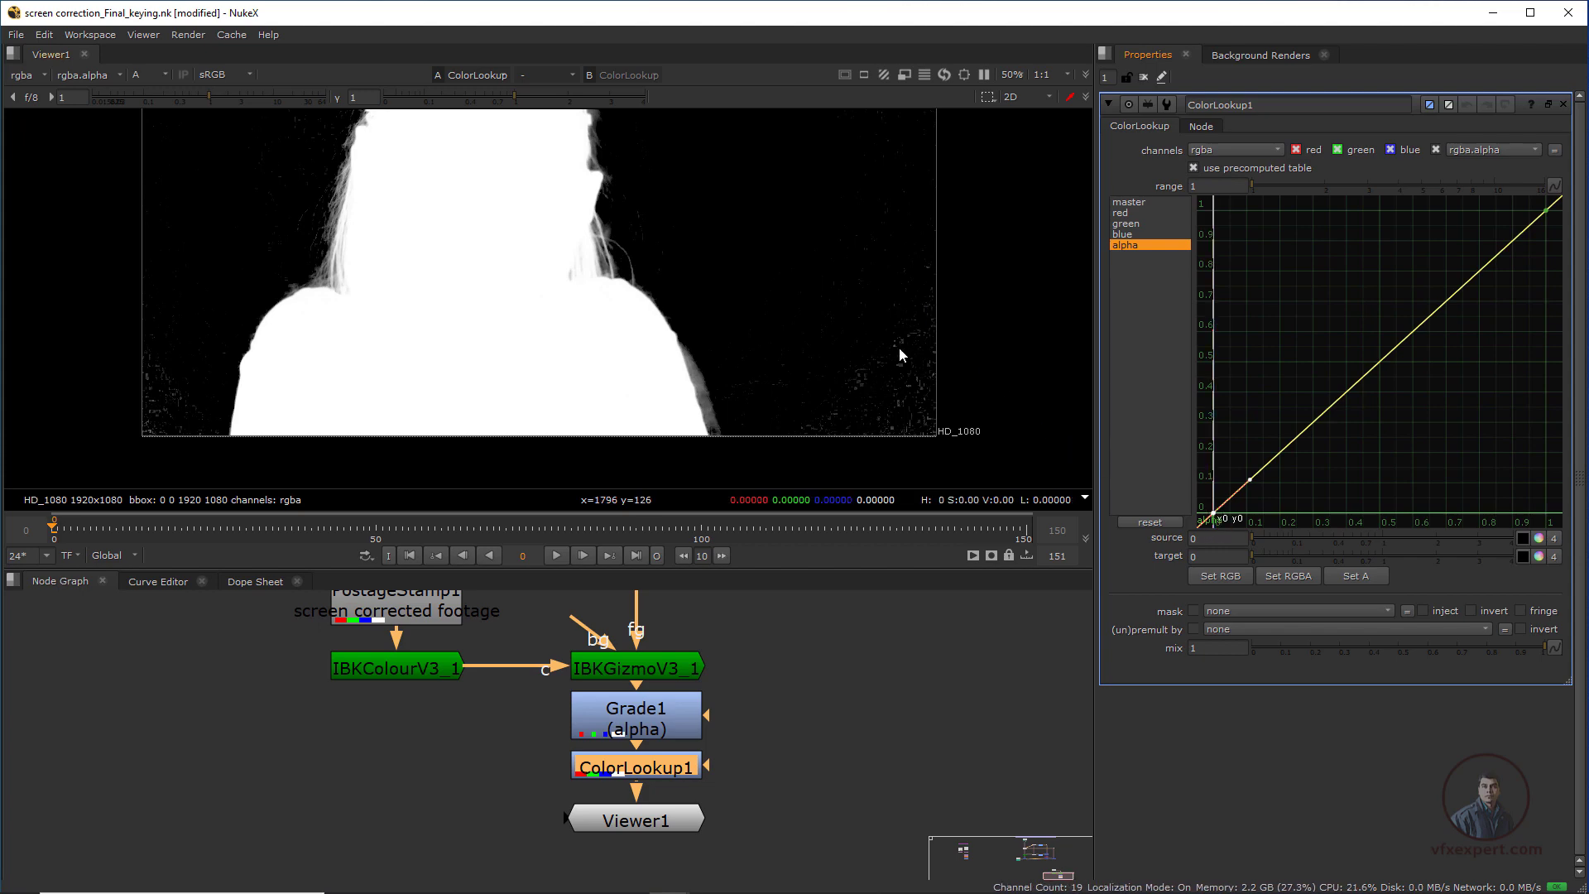
pyautogui.click(1545, 210)
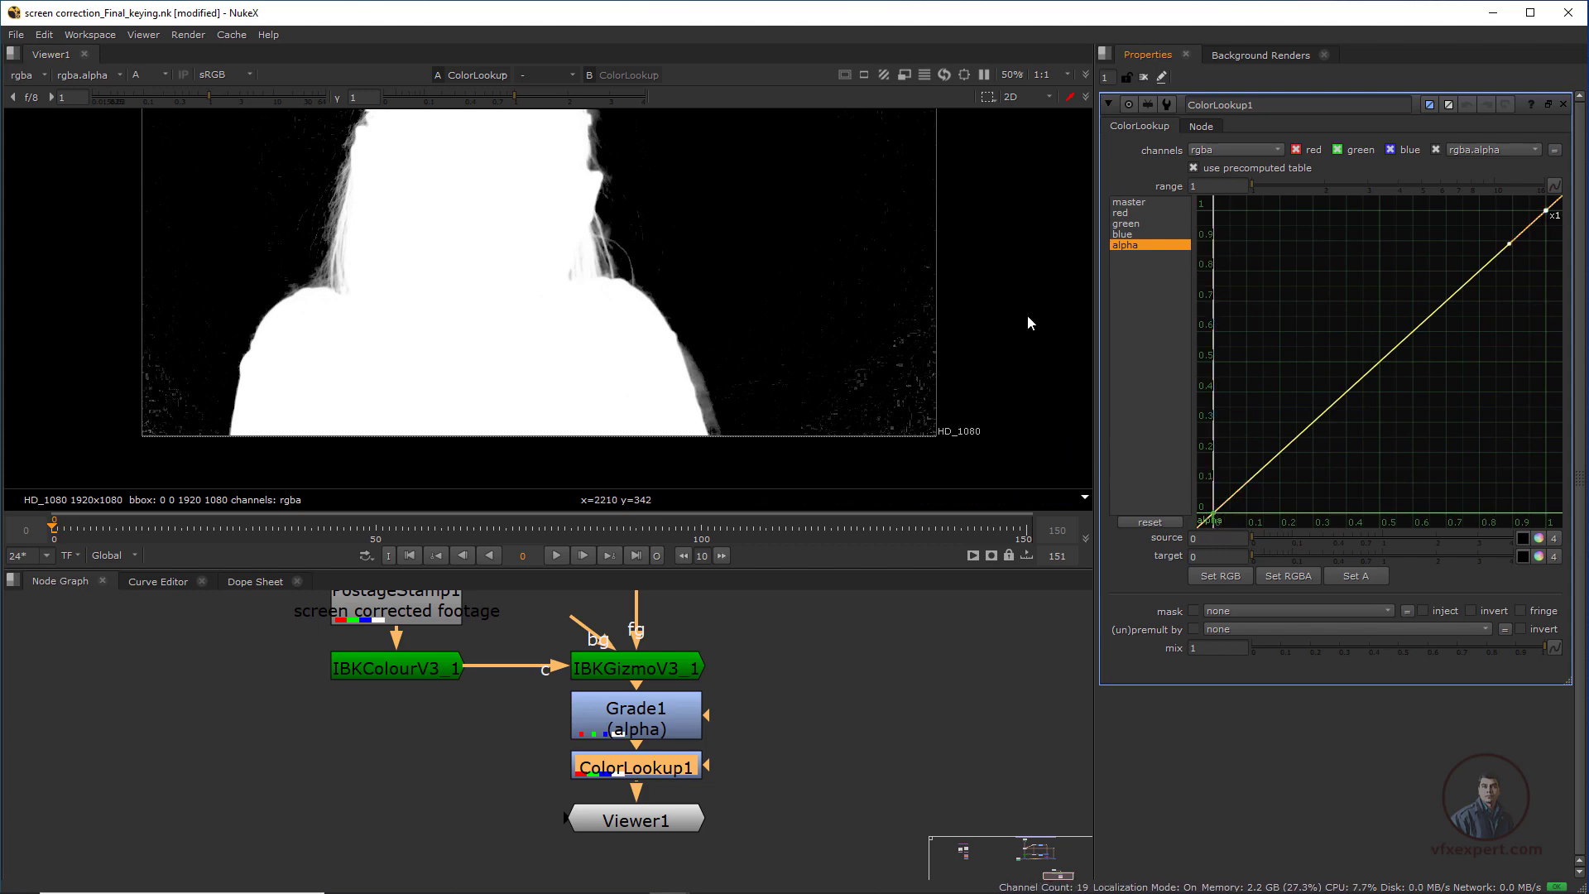
pyautogui.moveTo(771, 356); pyautogui.dragTo(823, 410, button='middle')
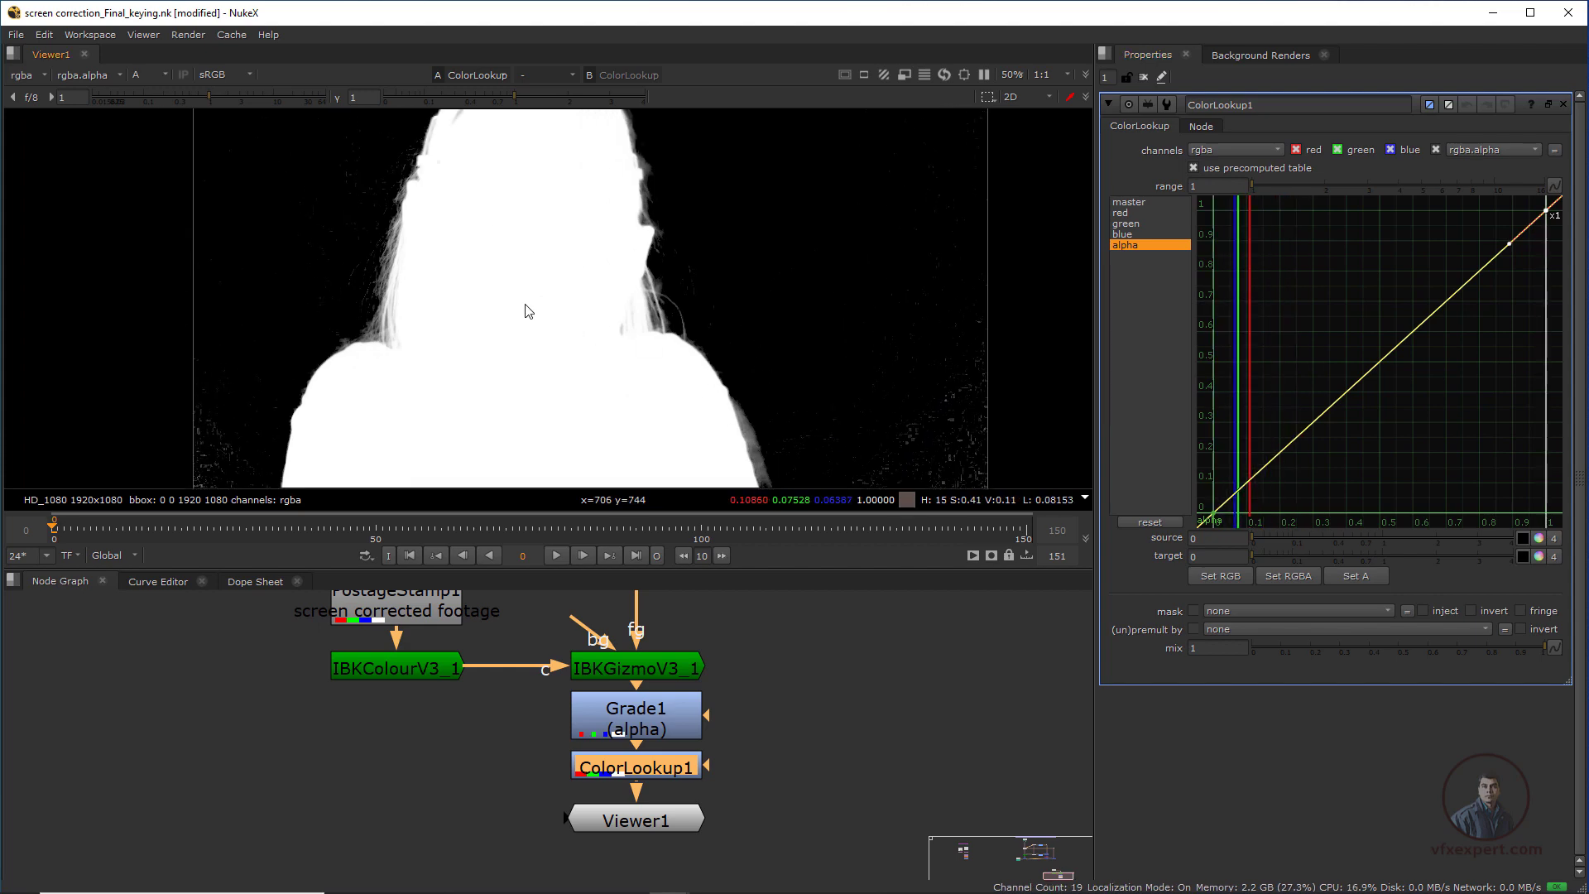
pyautogui.moveTo(586, 301); pyautogui.dragTo(622, 385)
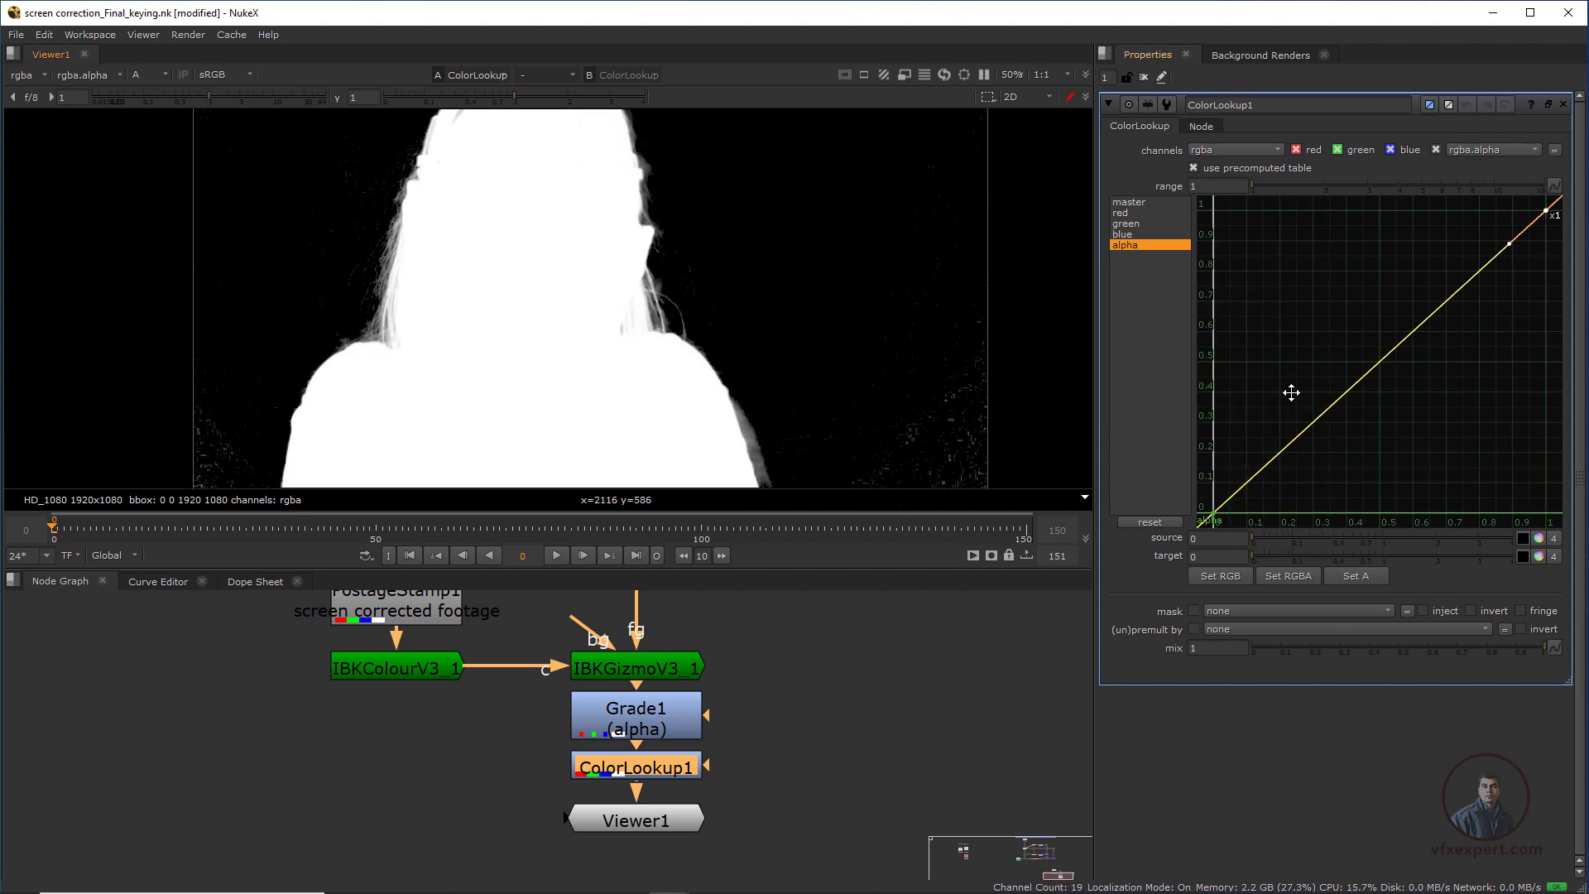
pyautogui.scroll(3, 1290, 390)
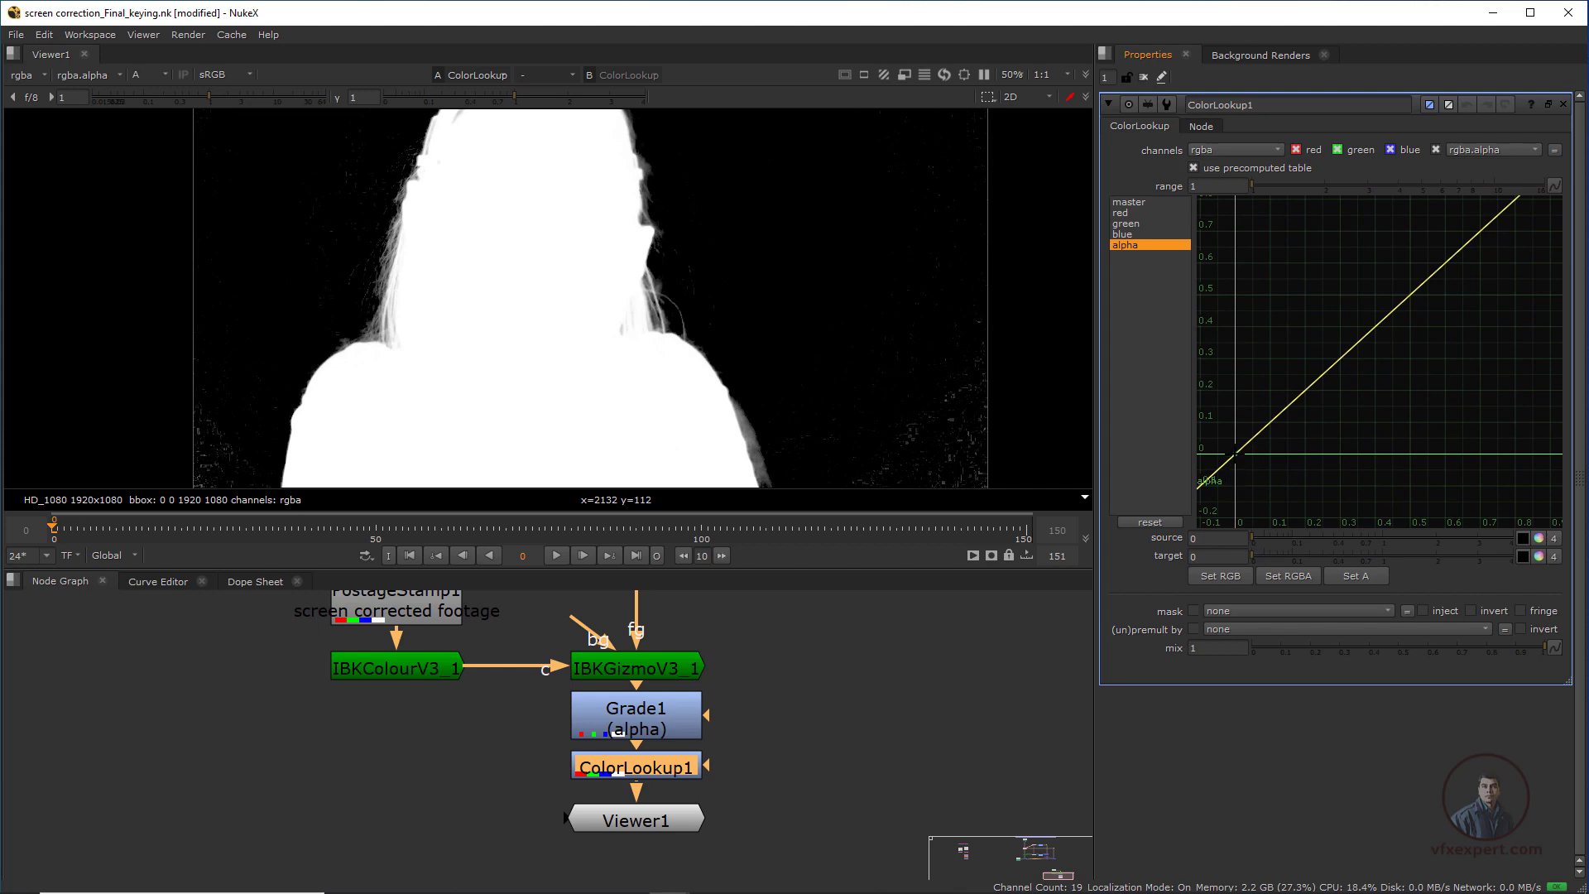
pyautogui.moveTo(1270, 421); pyautogui.dragTo(1278, 431)
pyautogui.moveTo(1236, 453); pyautogui.dragTo(1259, 453)
pyautogui.scroll(3, 787, 345)
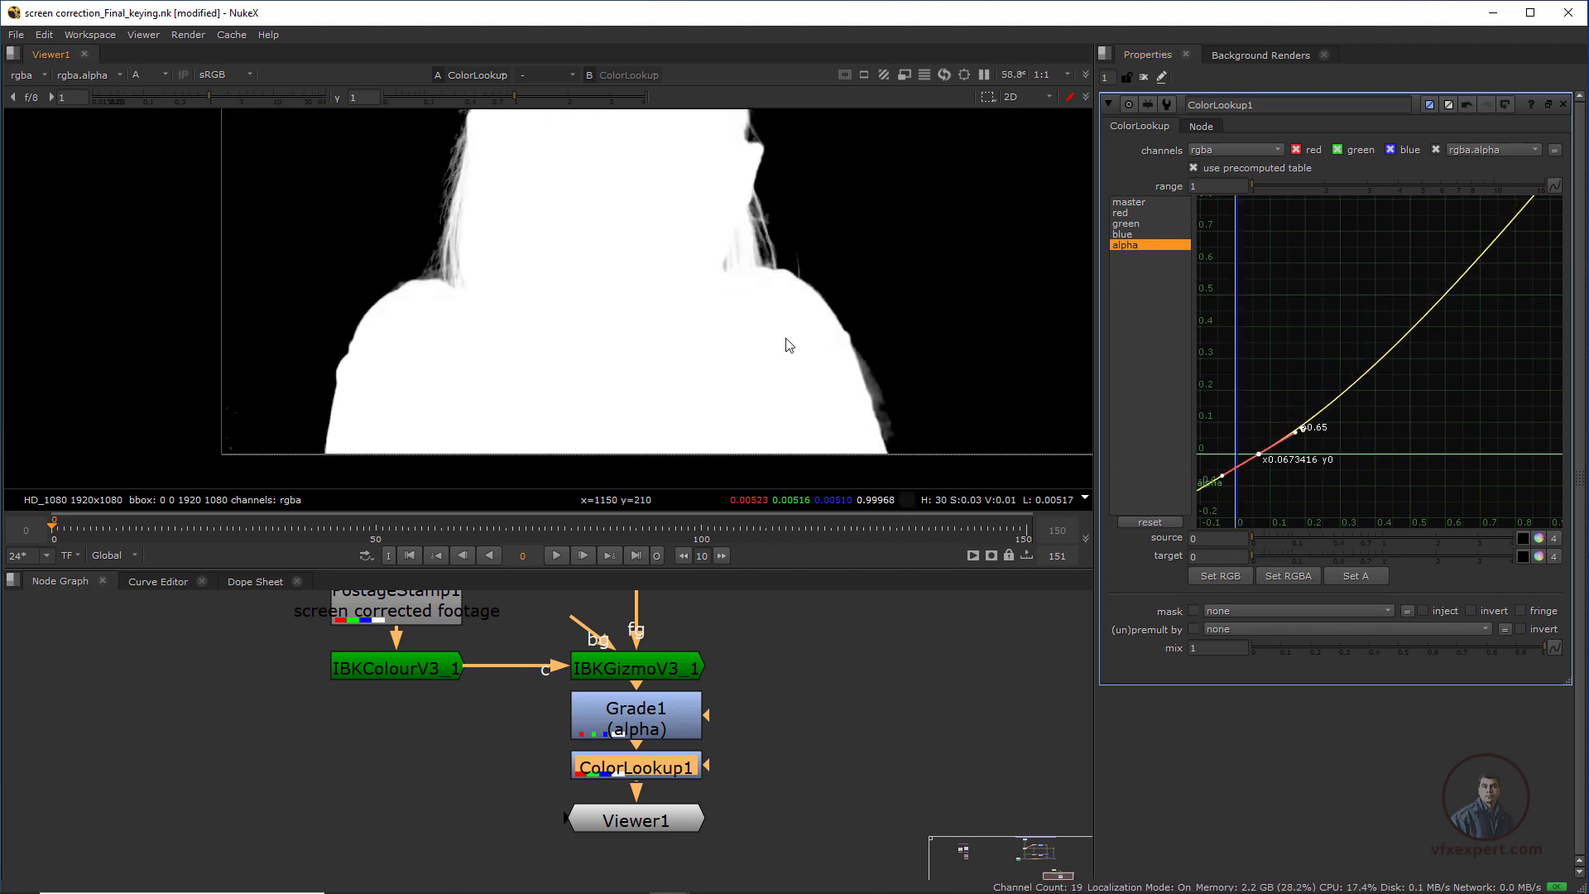
# - Move the alpha curve's white point to about x 0.875, y 1 to solidify the subject's matte
pyautogui.scroll(-4, 1467, 341)
pyautogui.press('f')
pyautogui.click(1545, 210)
pyautogui.moveTo(1534, 232); pyautogui.dragTo(1390, 344, button='middle')
pyautogui.moveTo(1431, 289); pyautogui.dragTo(1357, 322)
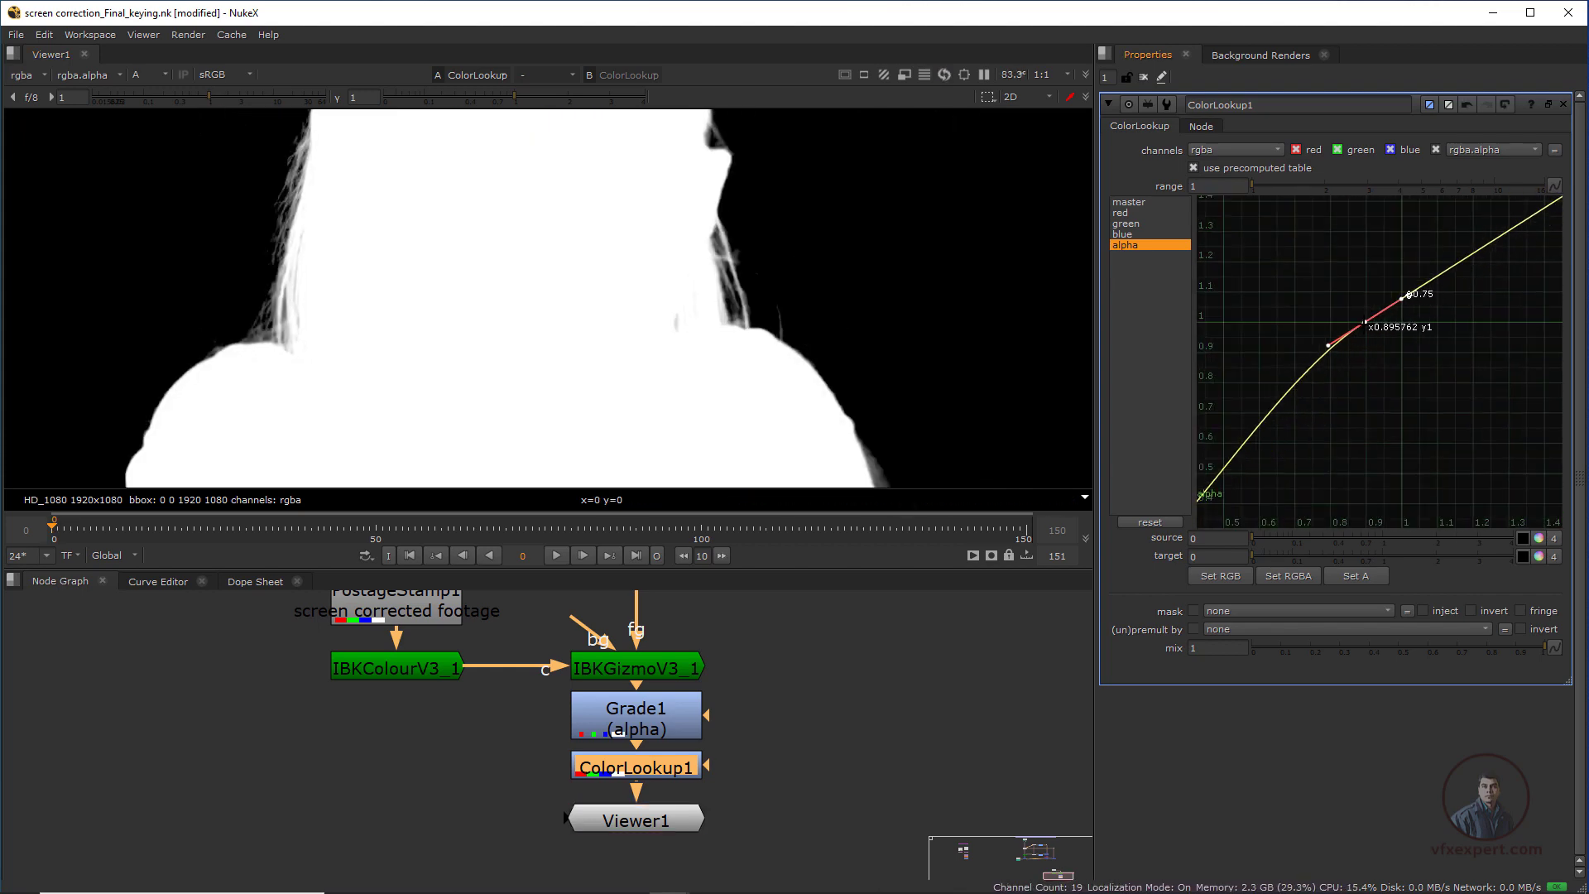
# - Examine the adjusted matte's hair strands, shoulder edges and background across the whole frame
pyautogui.scroll(-5, 812, 342)
pyautogui.scroll(4, 807, 348)
pyautogui.scroll(-3, 745, 284)
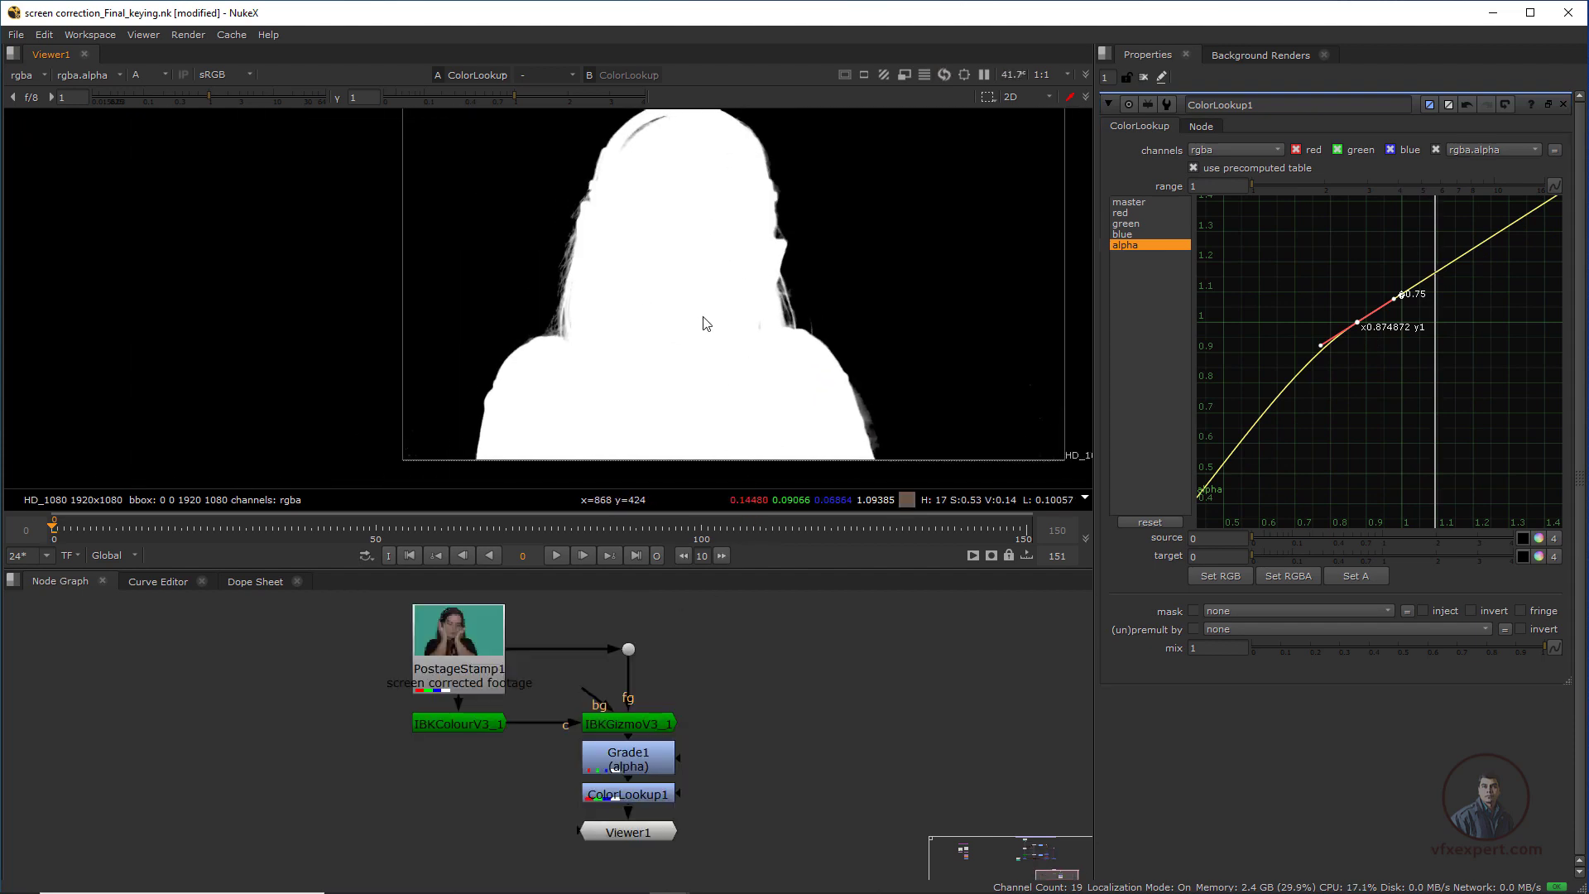
pyautogui.scroll(-2, 661, 331)
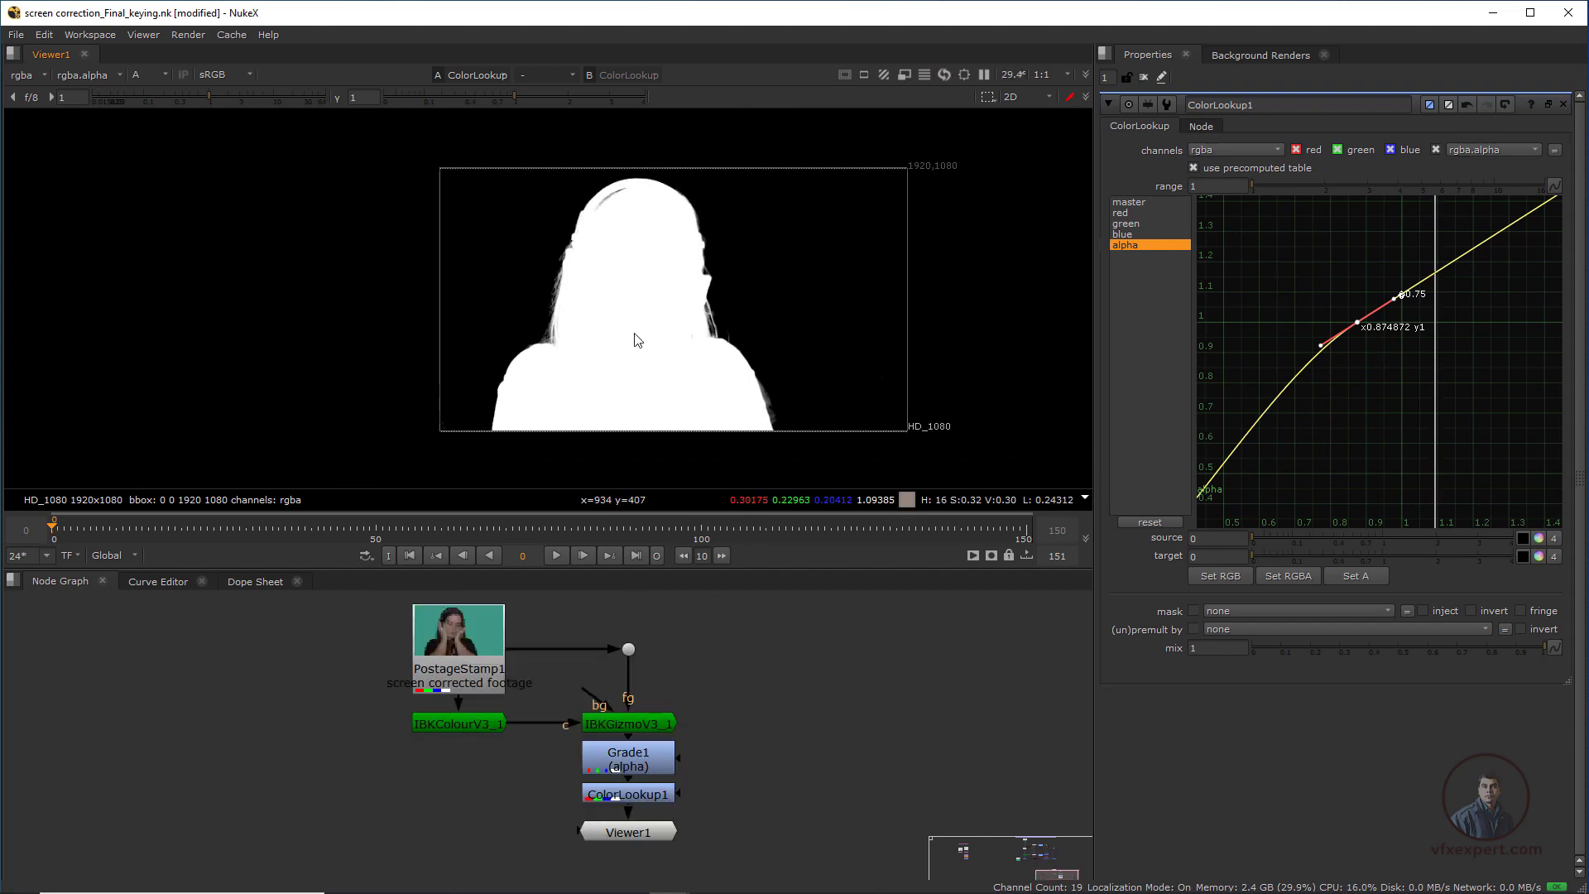
pyautogui.scroll(3, 608, 327)
pyautogui.scroll(-2, 718, 663)
pyautogui.scroll(3, 599, 688)
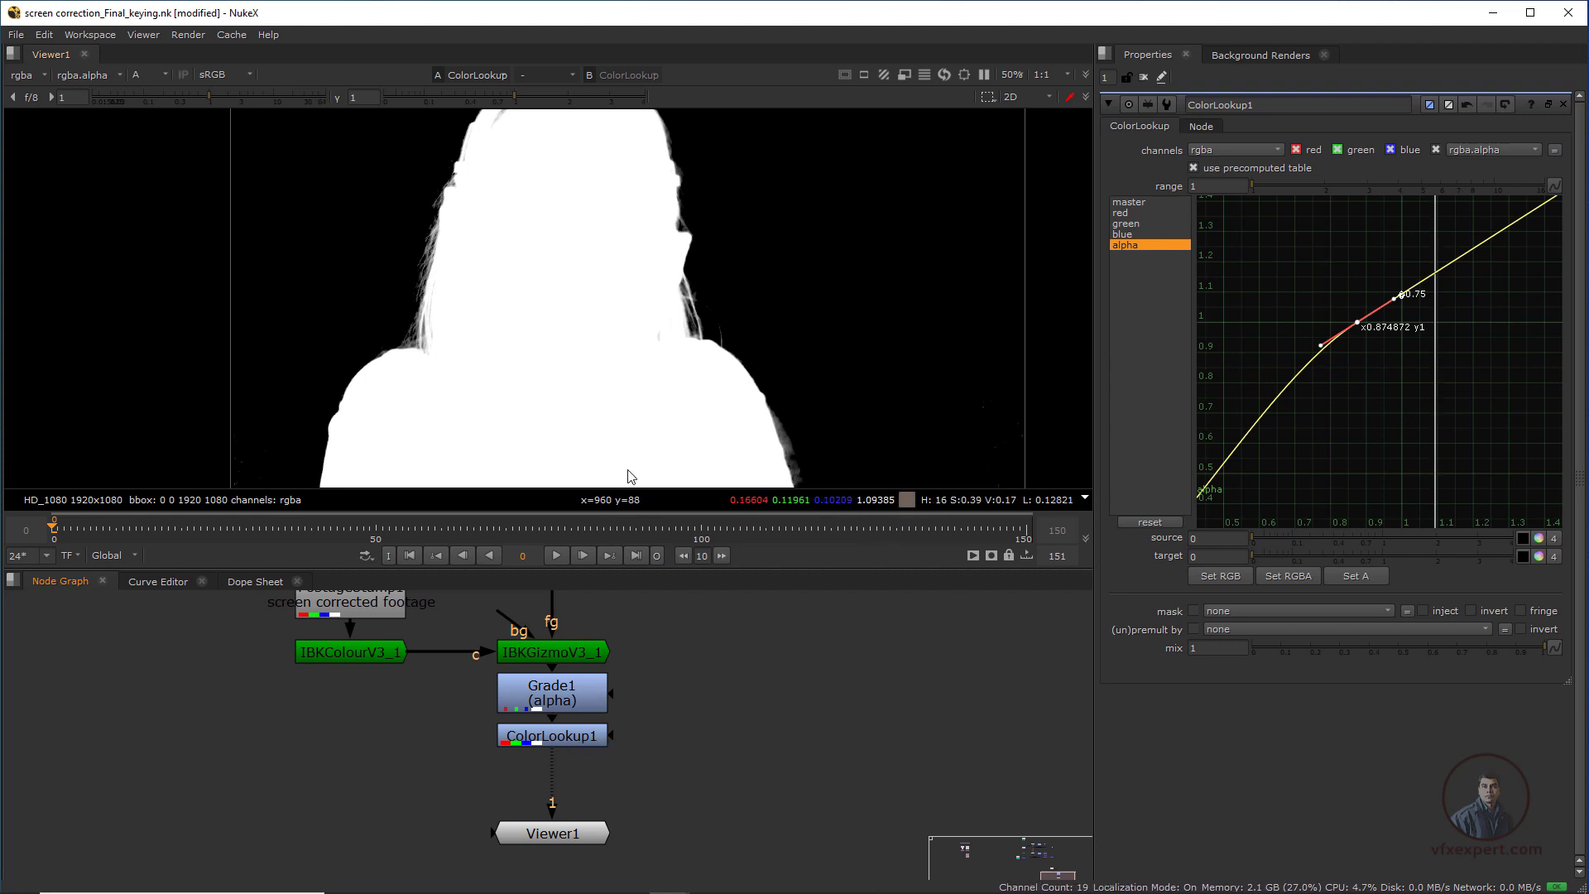
# - Insert a Clamp node after the ColorLookup, keeping its default range of 0 to 1 on all channels
pyautogui.click(578, 734)
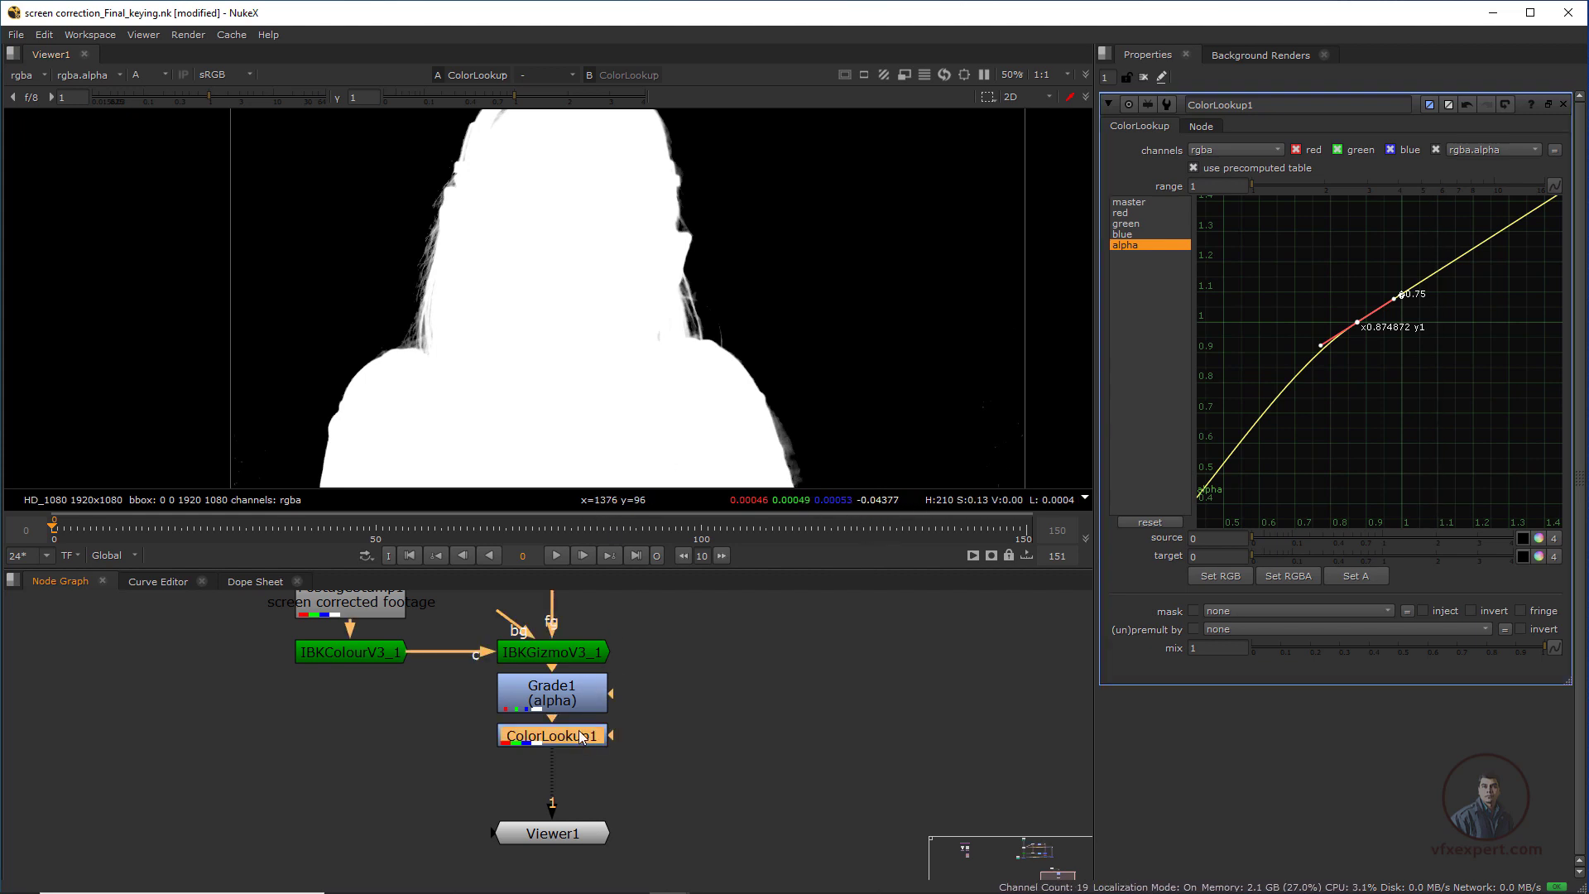
pyautogui.press('Tab')
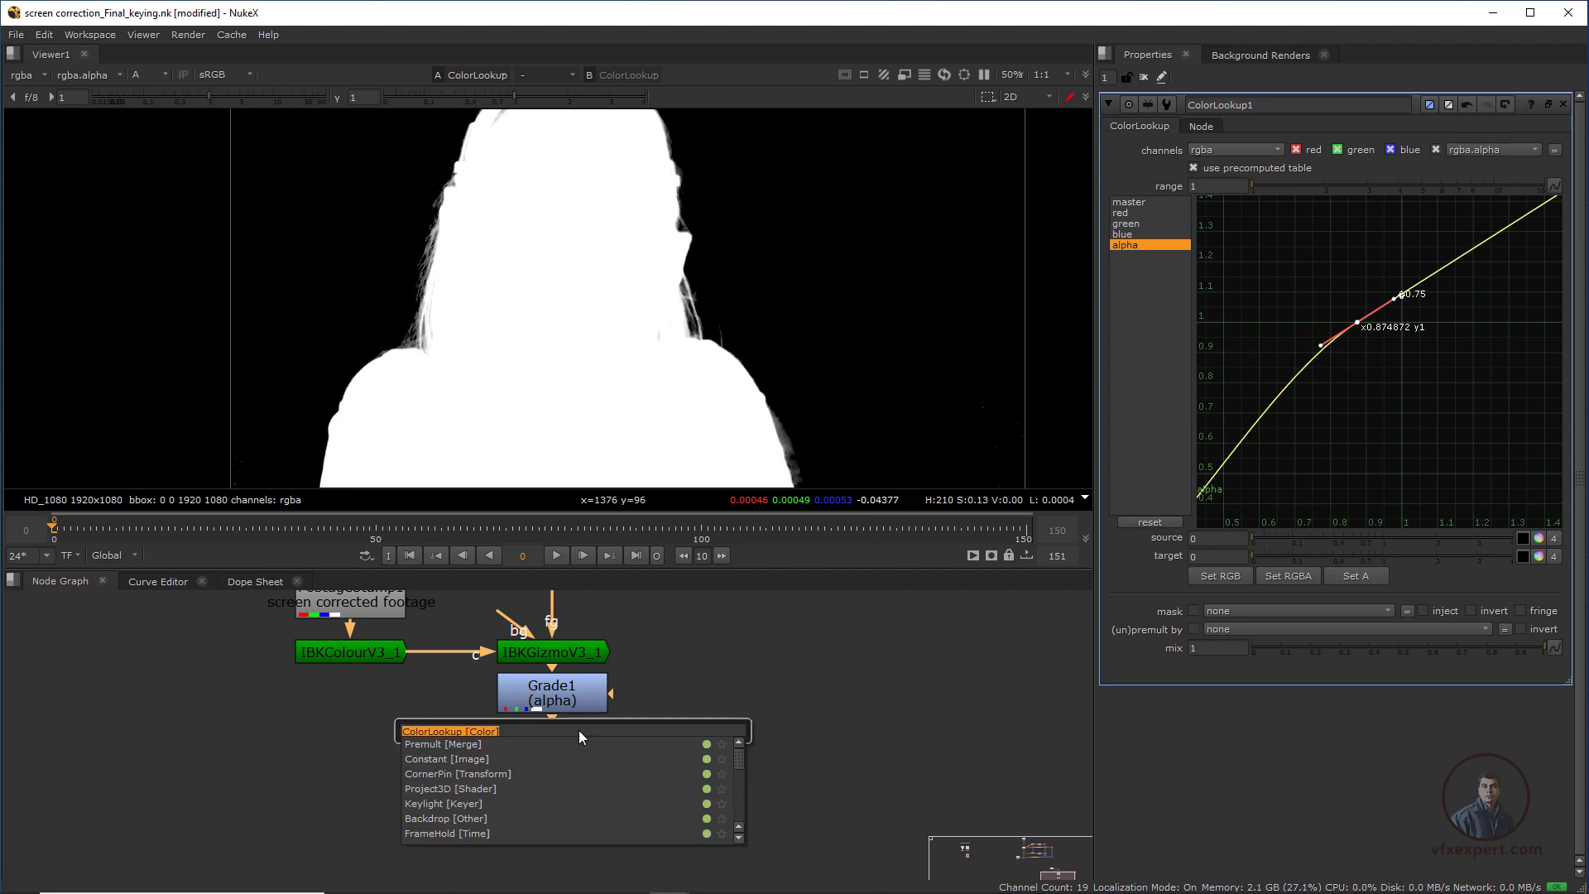
pyautogui.write('cla')
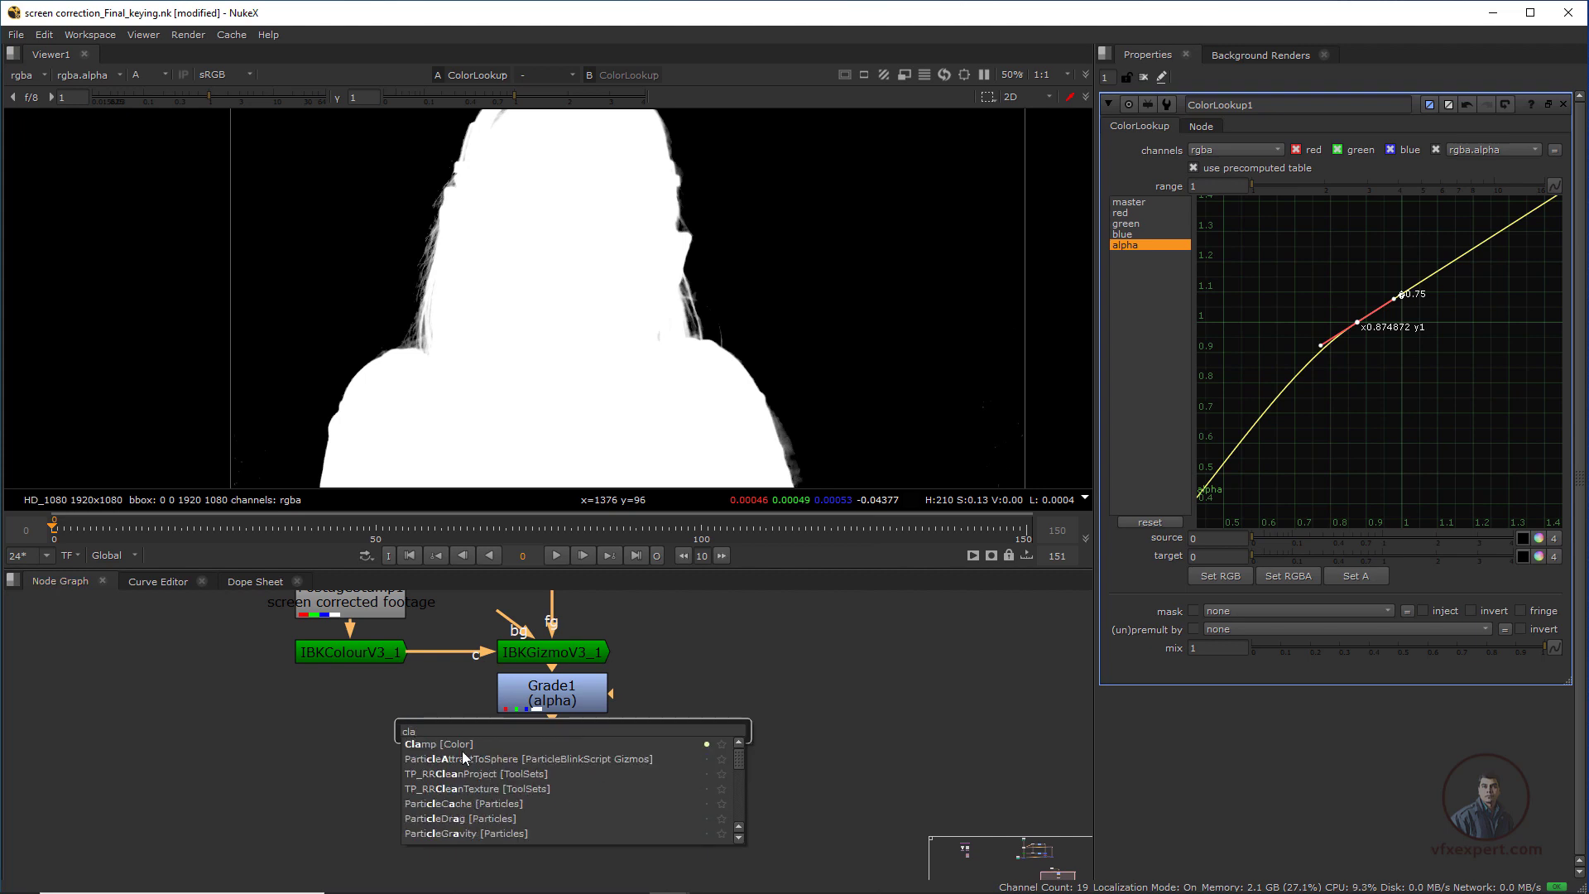
pyautogui.press('Return')
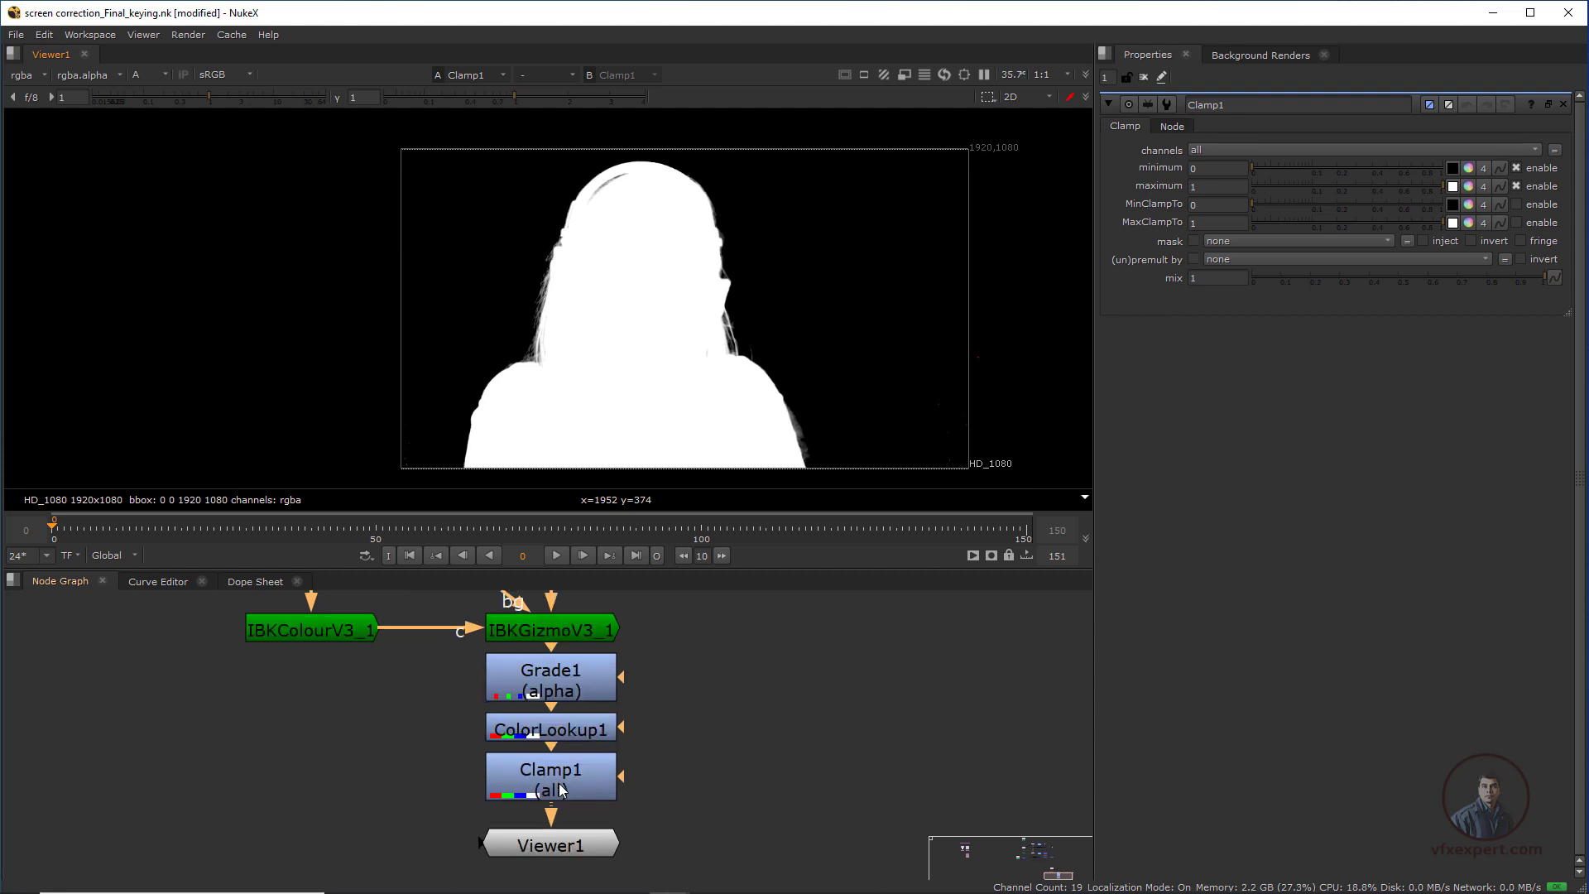
pyautogui.scroll(2, 767, 349)
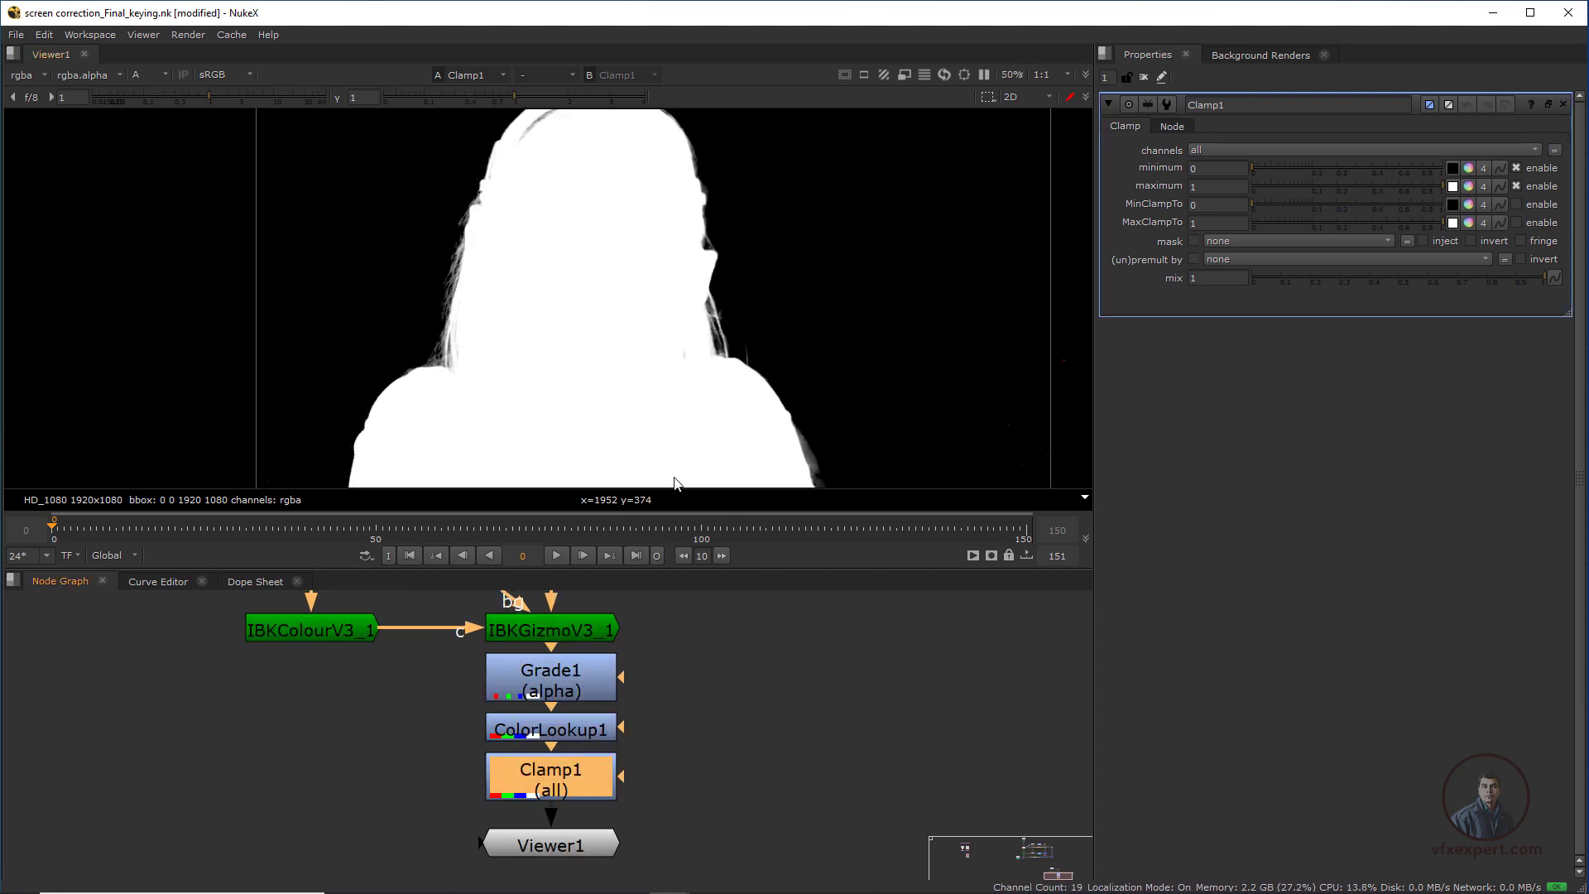
pyautogui.scroll(-2, 653, 368)
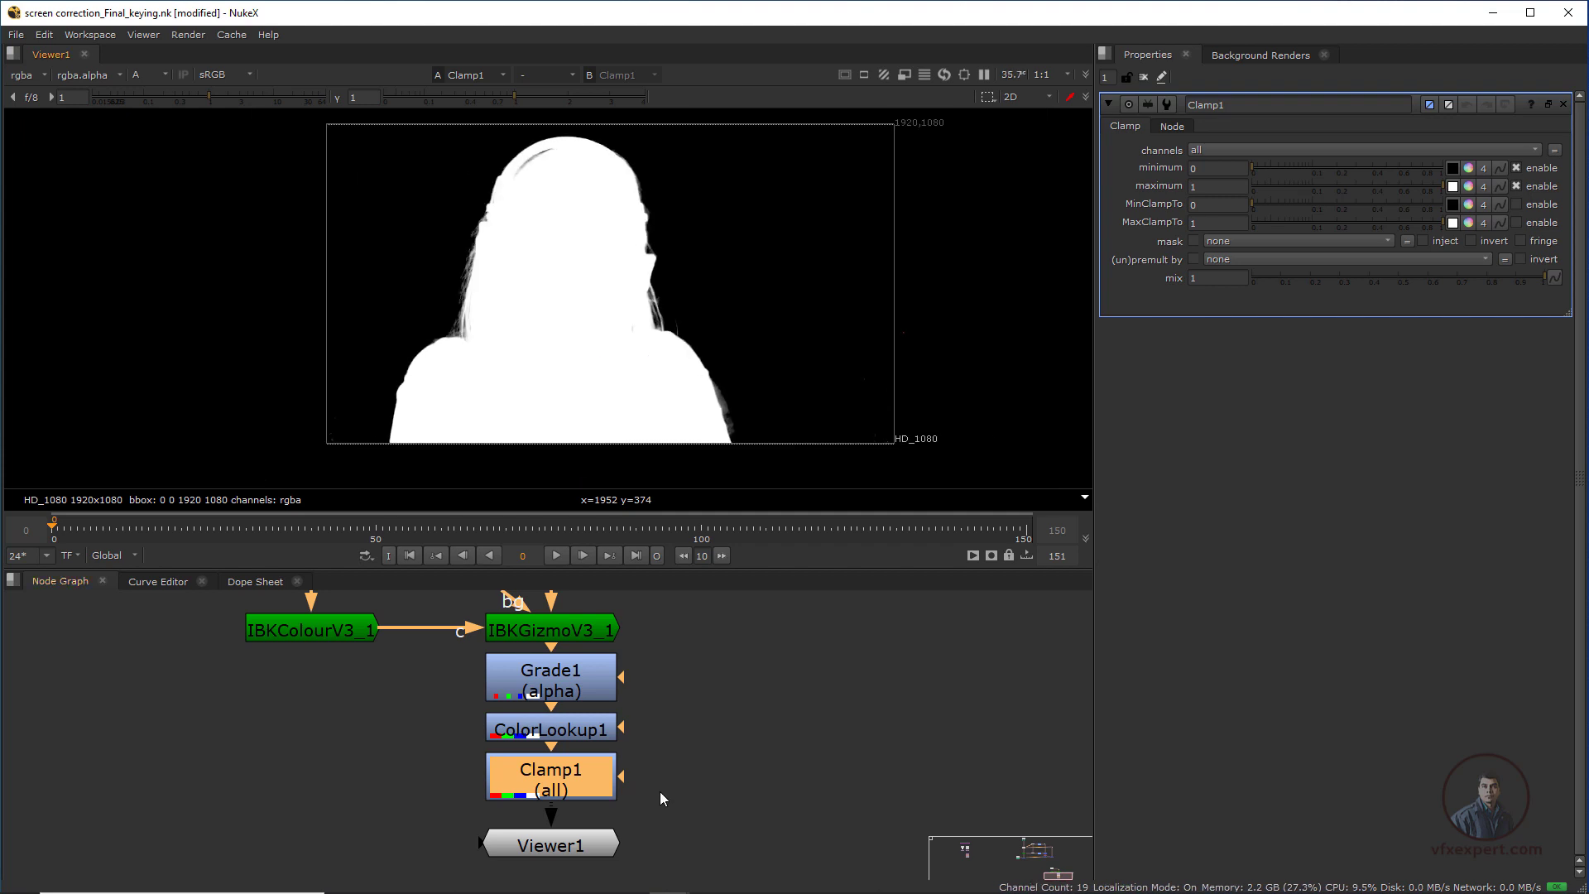
# - Add a Copy node beside the keying branch and feed its B input from the screen-corrected footage through a right-angled dot
pyautogui.scroll(-3, 659, 788)
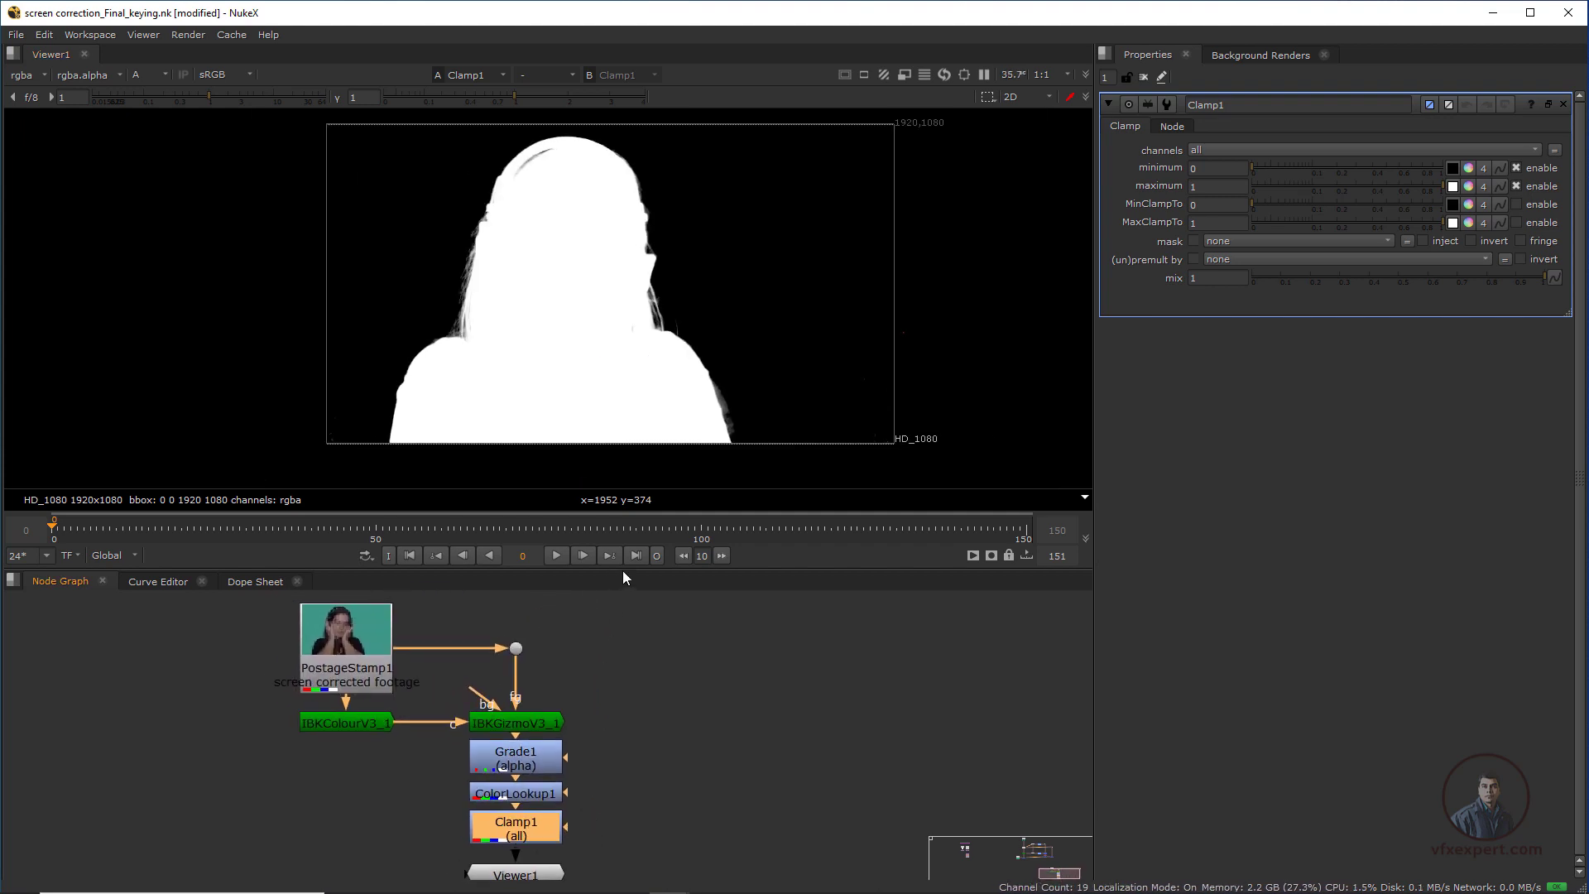
pyautogui.moveTo(564, 798); pyautogui.dragTo(540, 777, button='middle')
pyautogui.click(685, 768)
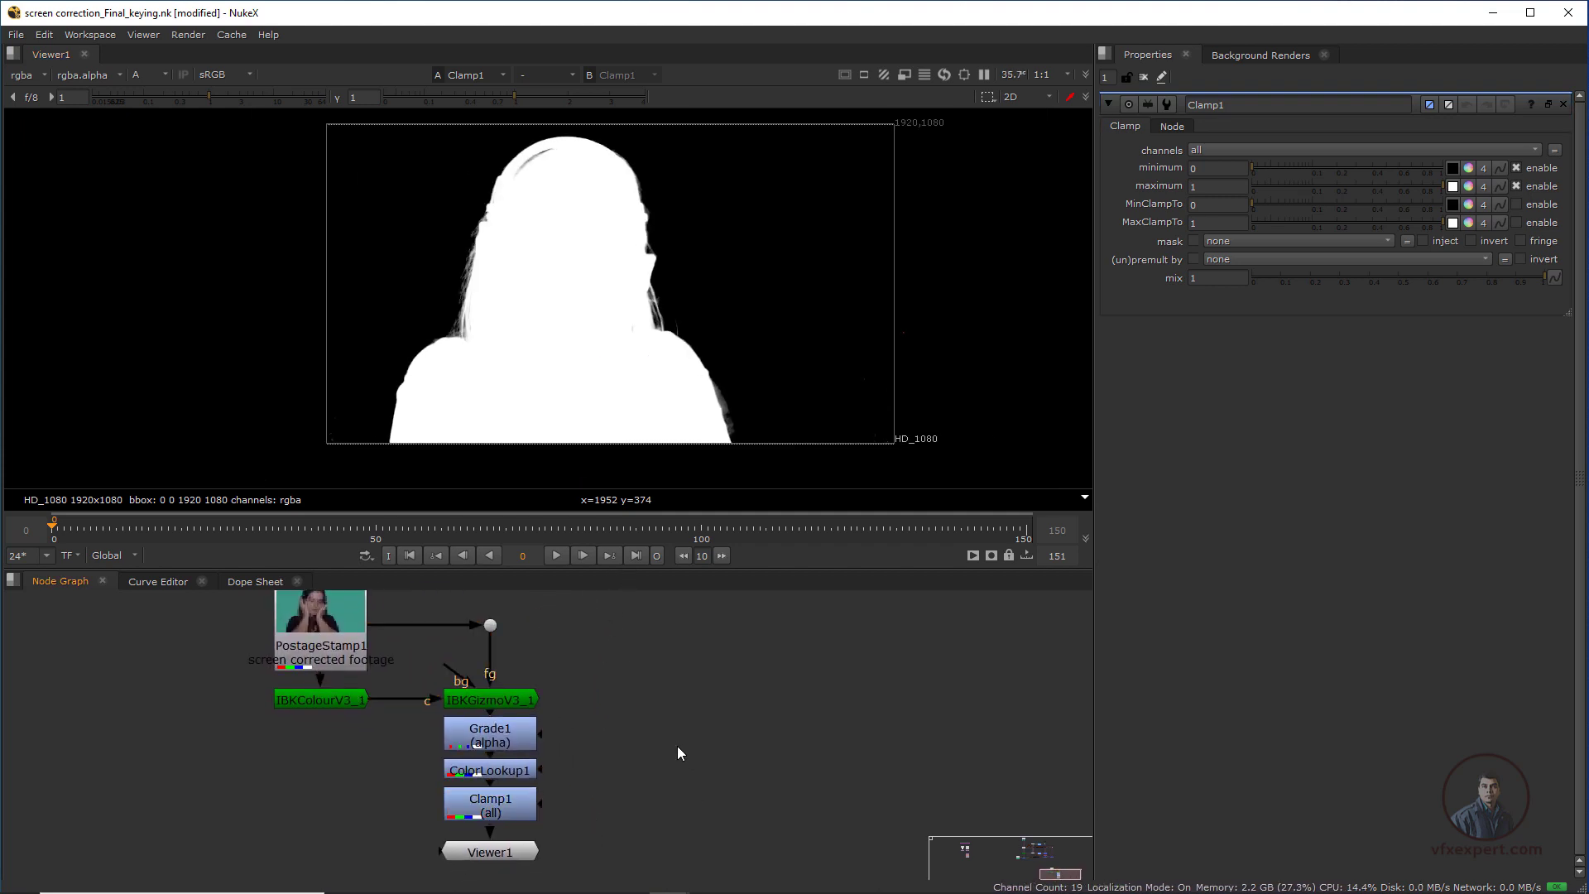
pyautogui.click(676, 746)
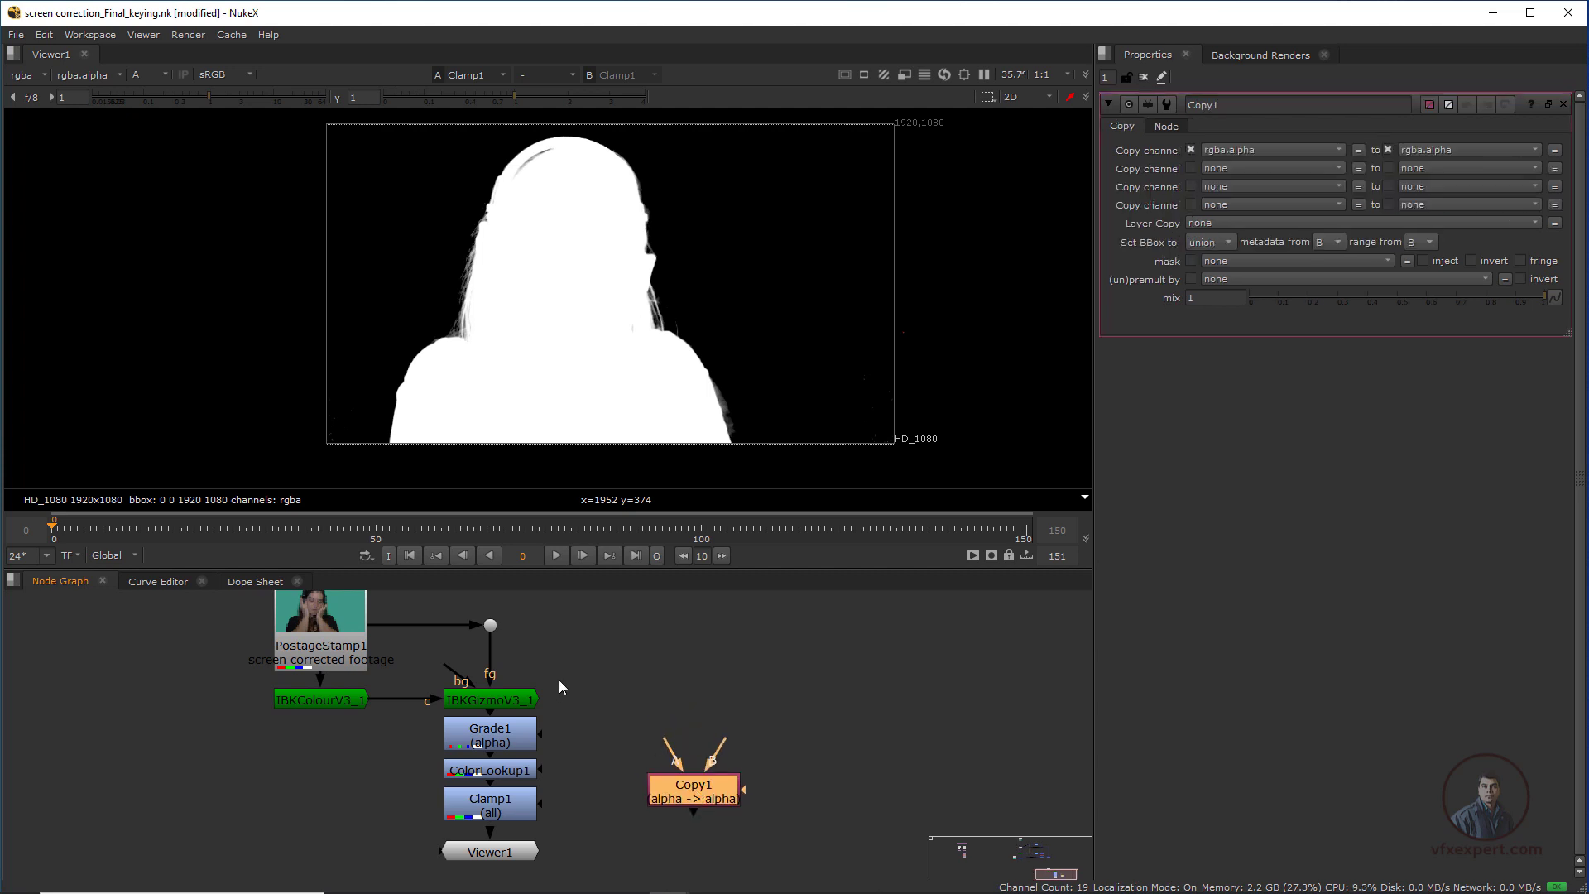
pyautogui.moveTo(721, 753); pyautogui.dragTo(490, 624)
pyautogui.keyDown('ctrl'); pyautogui.moveTo(585, 701); pyautogui.dragTo(694, 624); pyautogui.keyUp('ctrl')
pyautogui.moveTo(713, 742); pyautogui.dragTo(718, 722, button='middle')
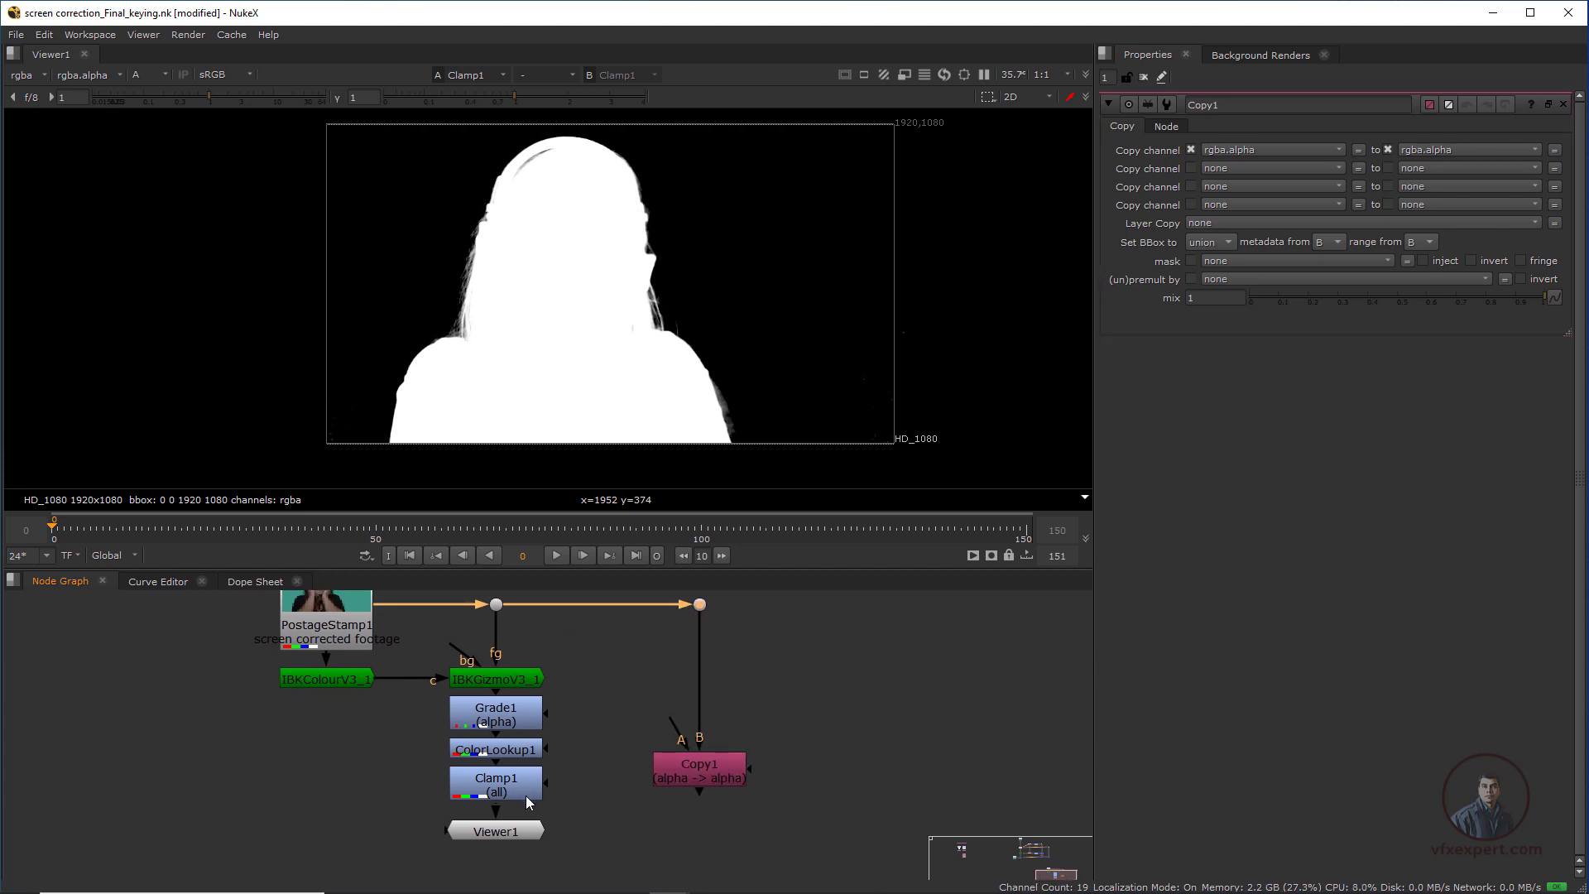
# - Connect the Copy node's A input to the Clamp node and line the two nodes up, with the Viewer node moved lower
pyautogui.moveTo(518, 836); pyautogui.dragTo(520, 857)
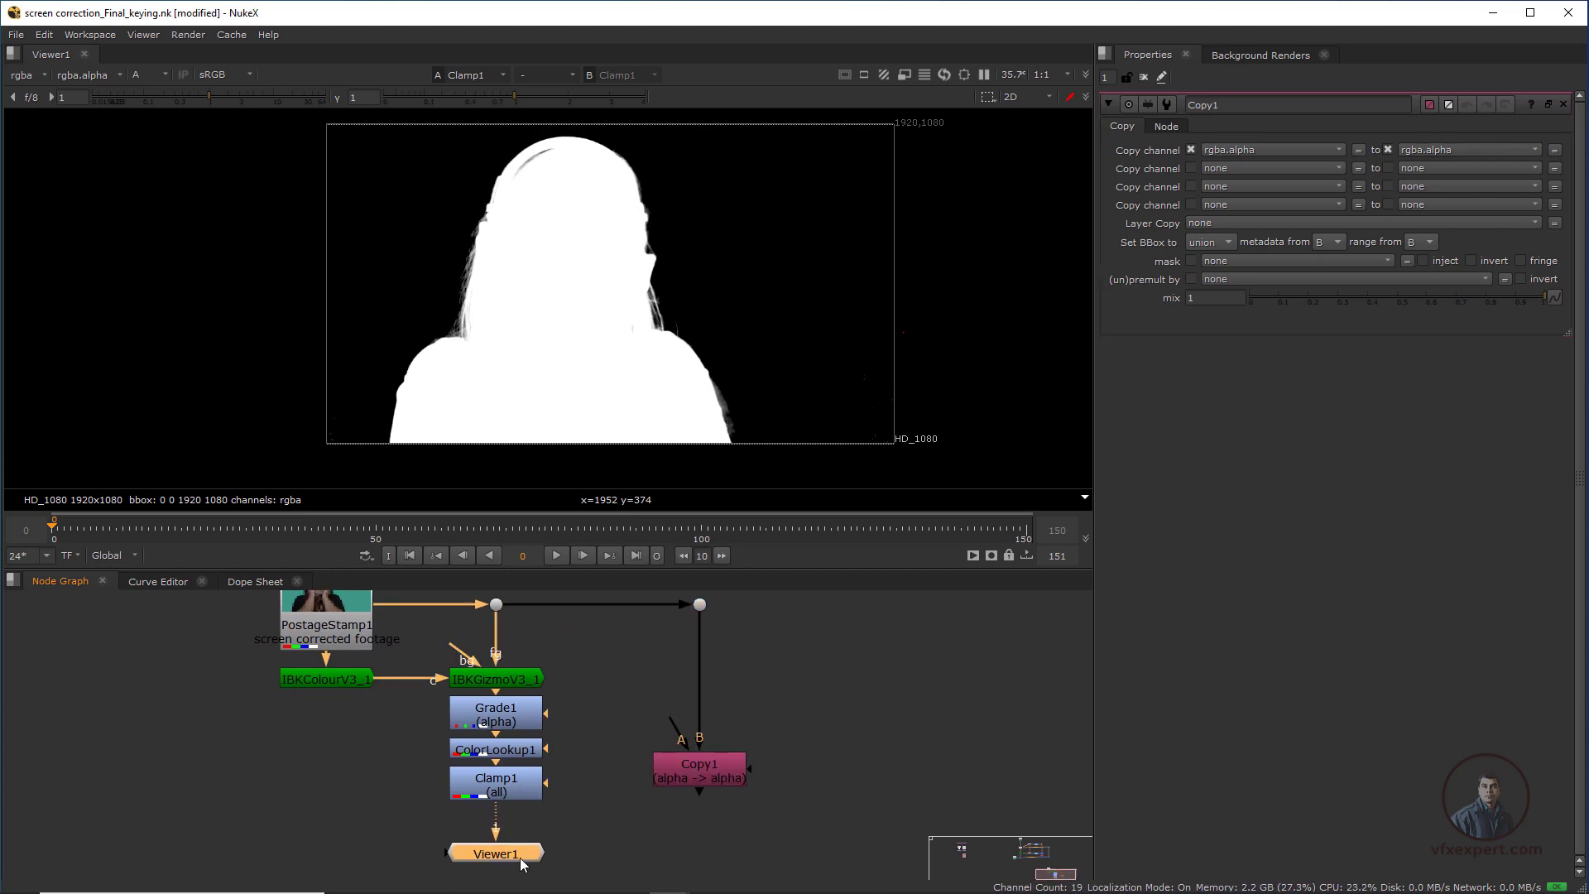
pyautogui.moveTo(635, 791); pyautogui.dragTo(501, 781)
pyautogui.moveTo(705, 776); pyautogui.dragTo(704, 799)
pyautogui.moveTo(704, 800); pyautogui.dragTo(649, 778, button='middle')
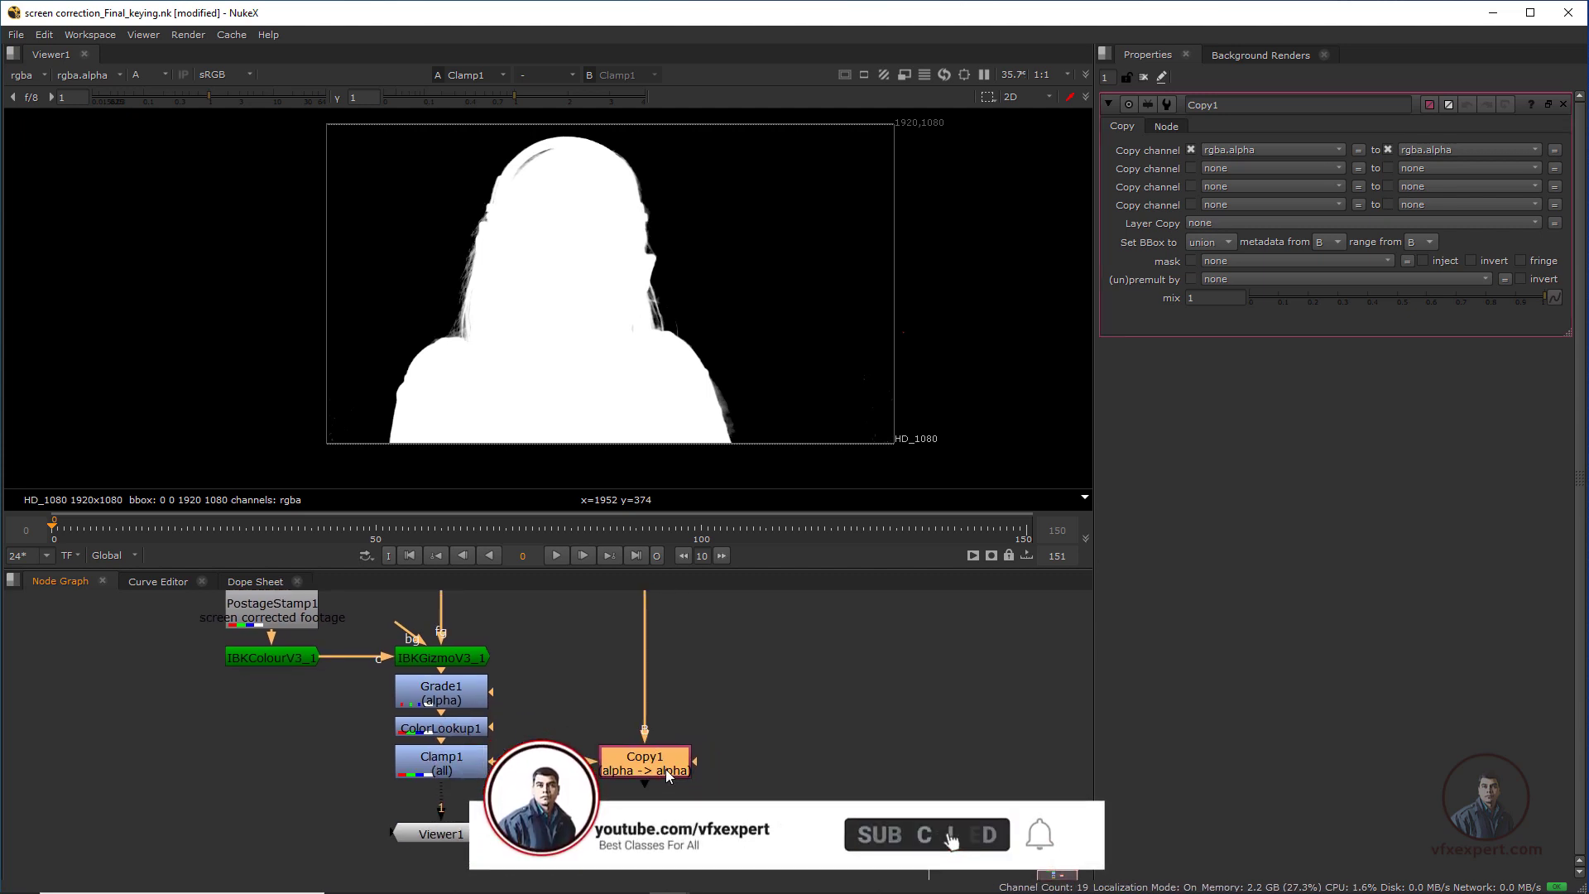
# - Add a Premult node after the Copy node and display its result in the viewer
pyautogui.press('Tab')
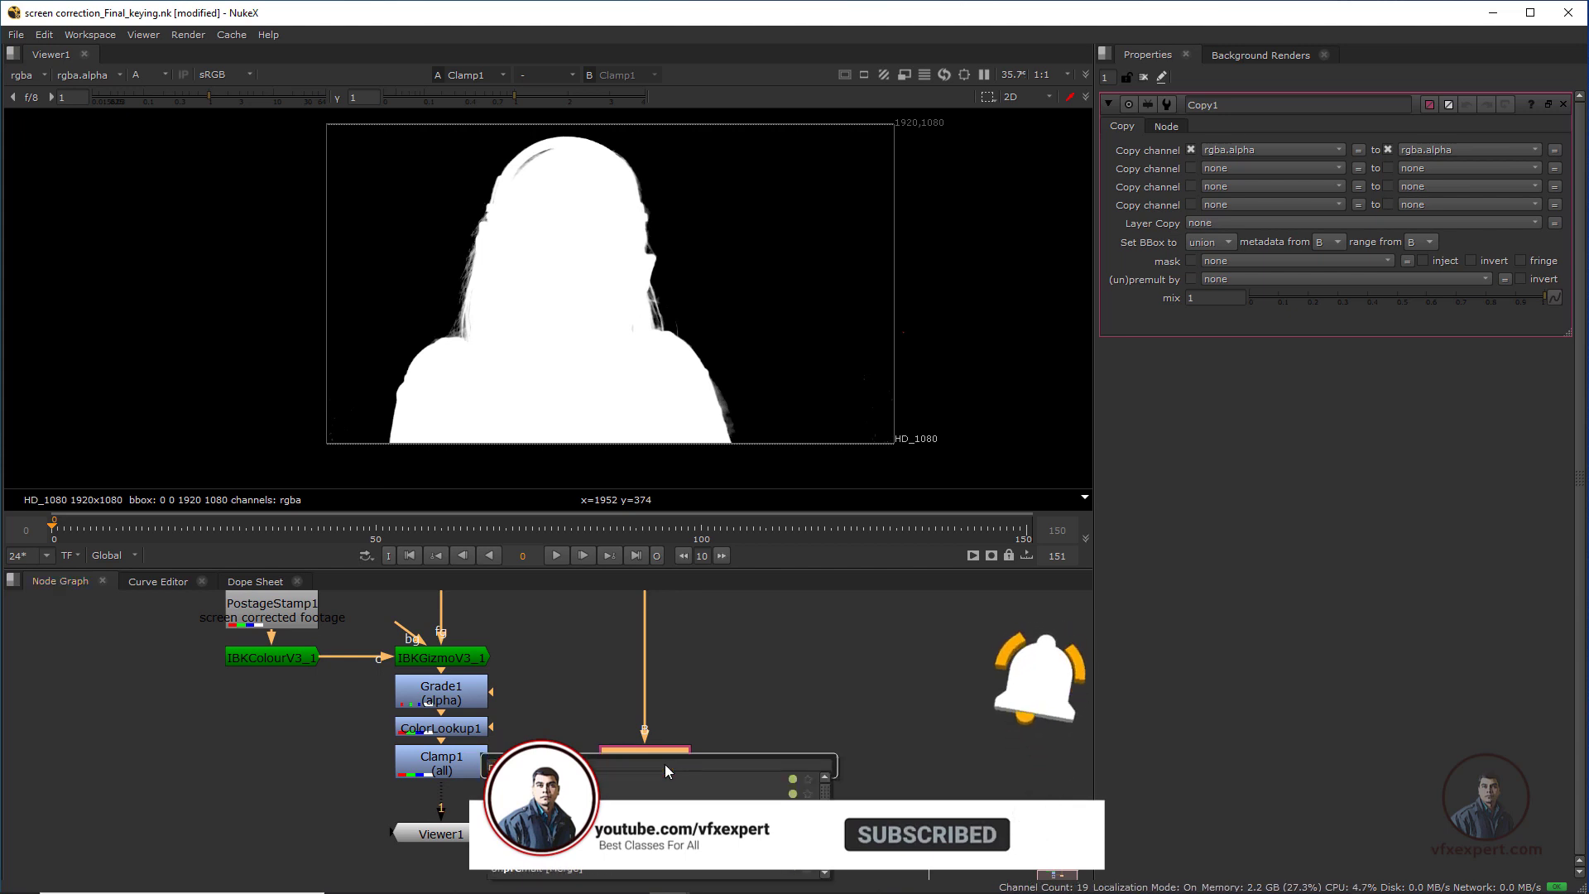
pyautogui.write('pre')
pyautogui.press('Return')
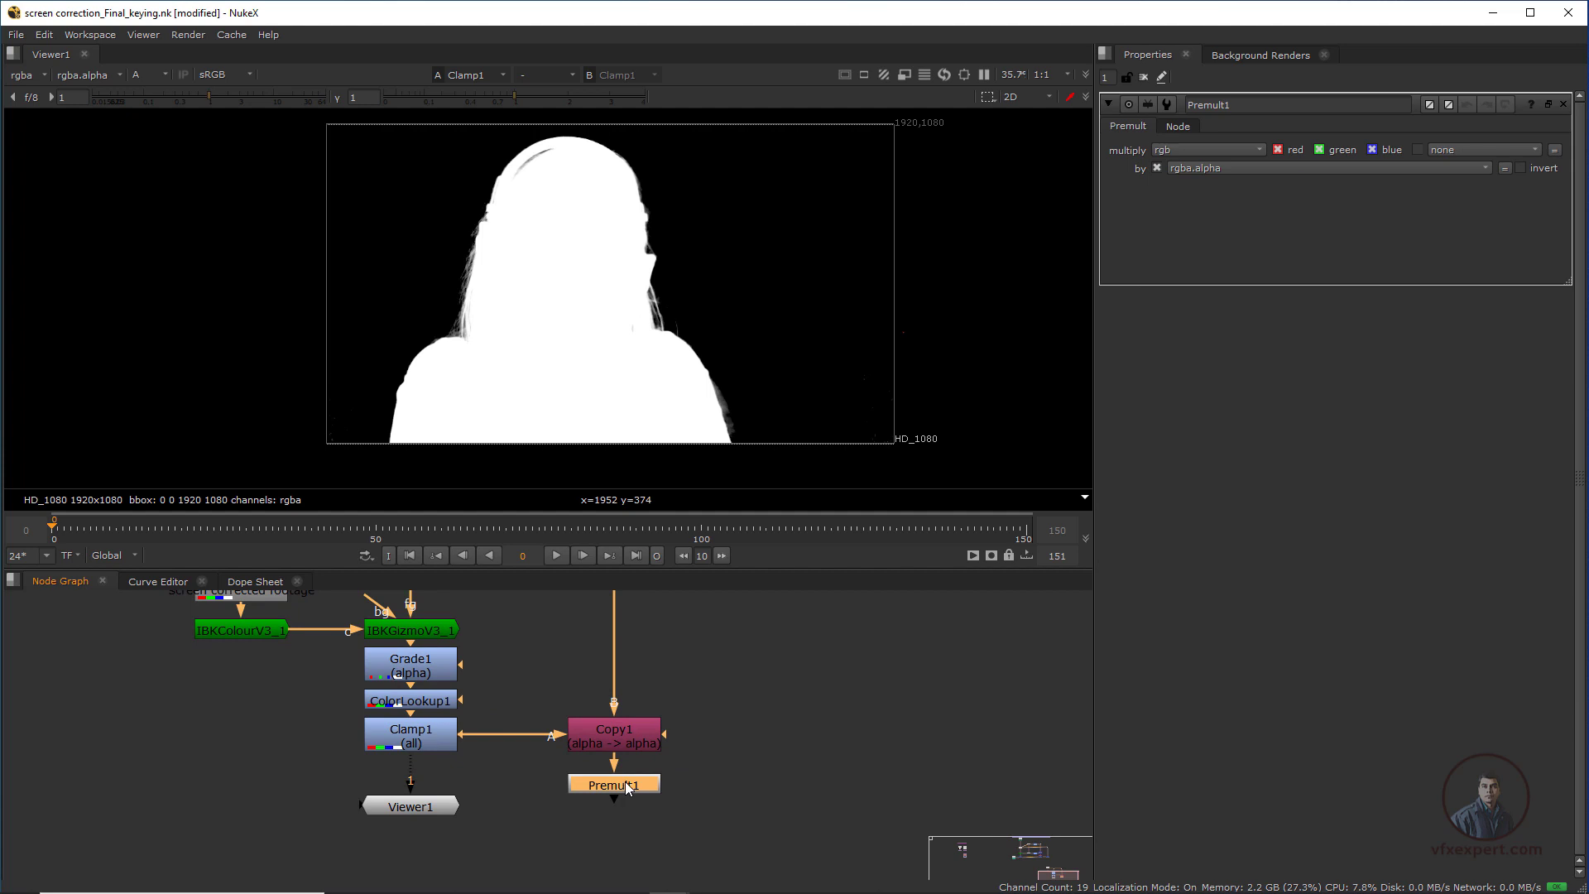
pyautogui.press('1')
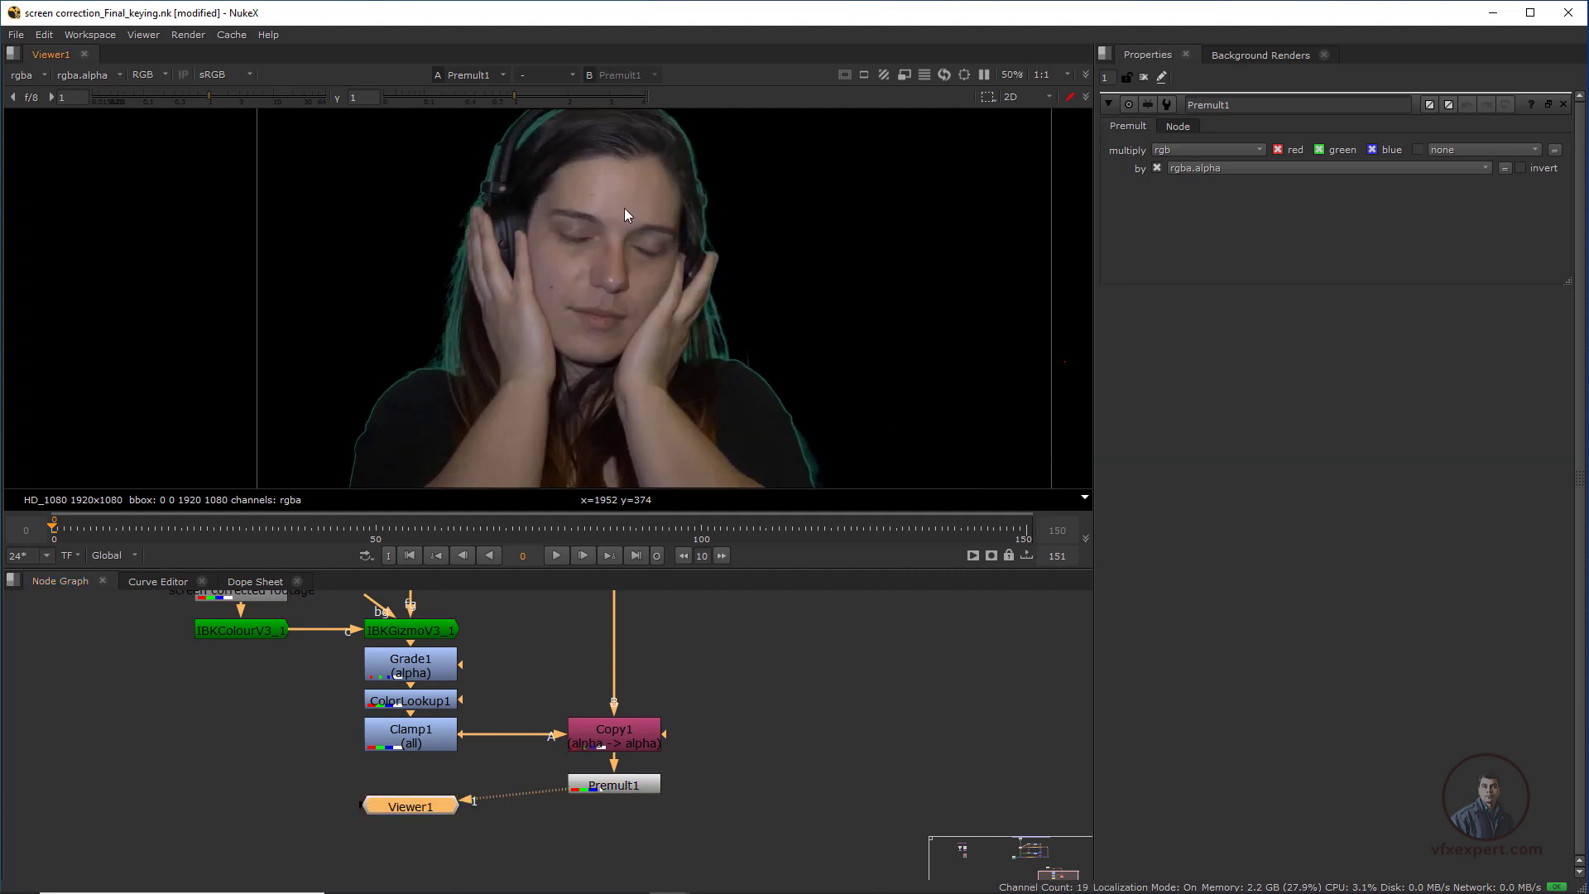
pyautogui.scroll(1, 644, 389)
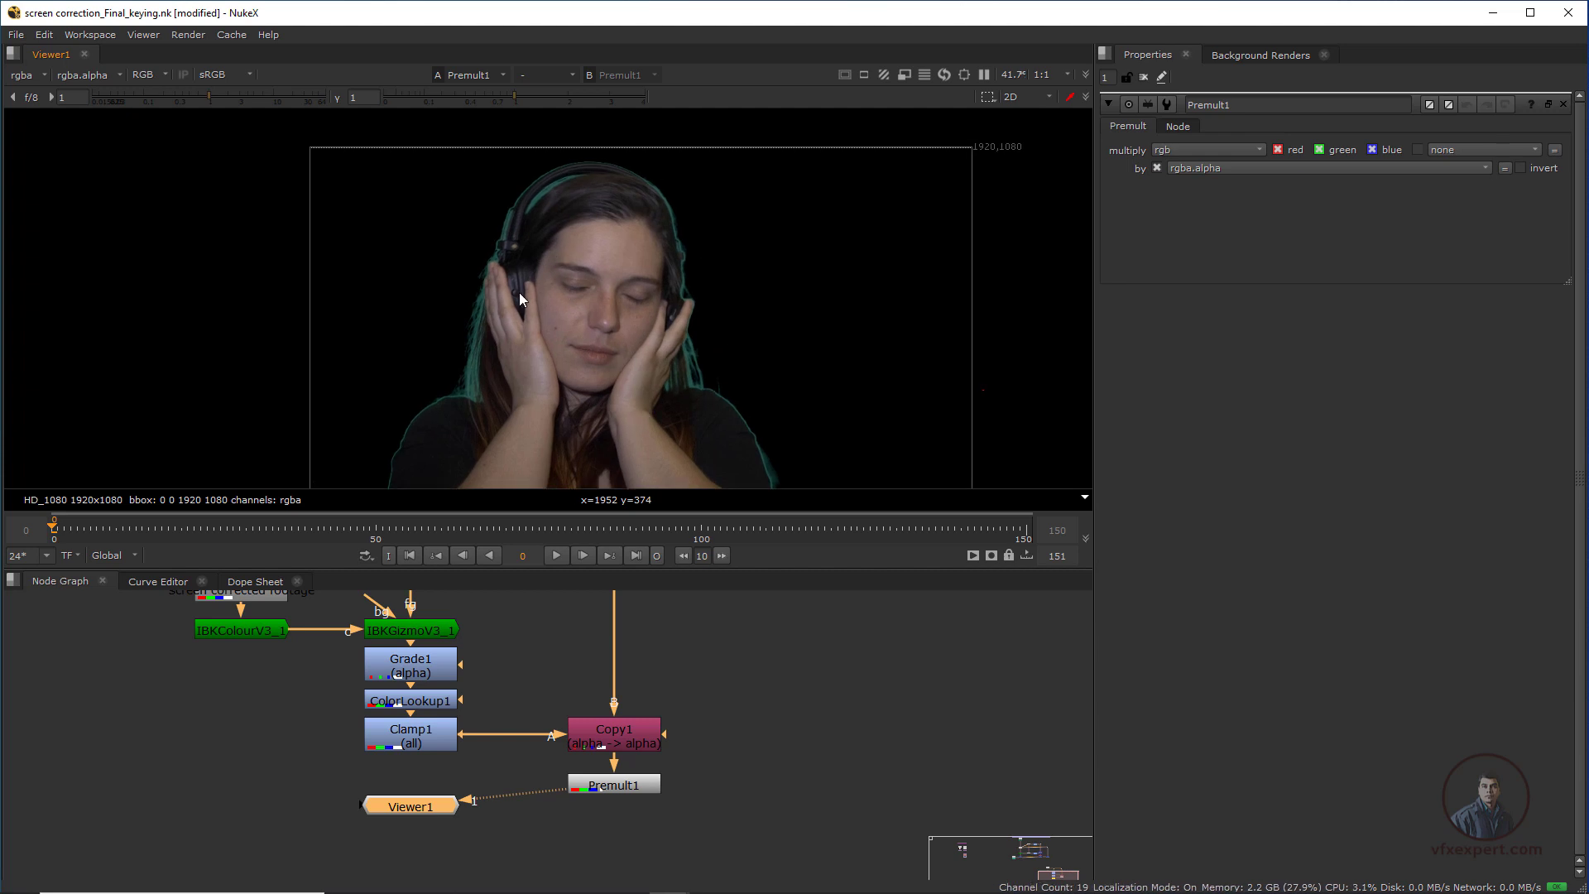
pyautogui.scroll(2, 505, 322)
pyautogui.scroll(2, 550, 406)
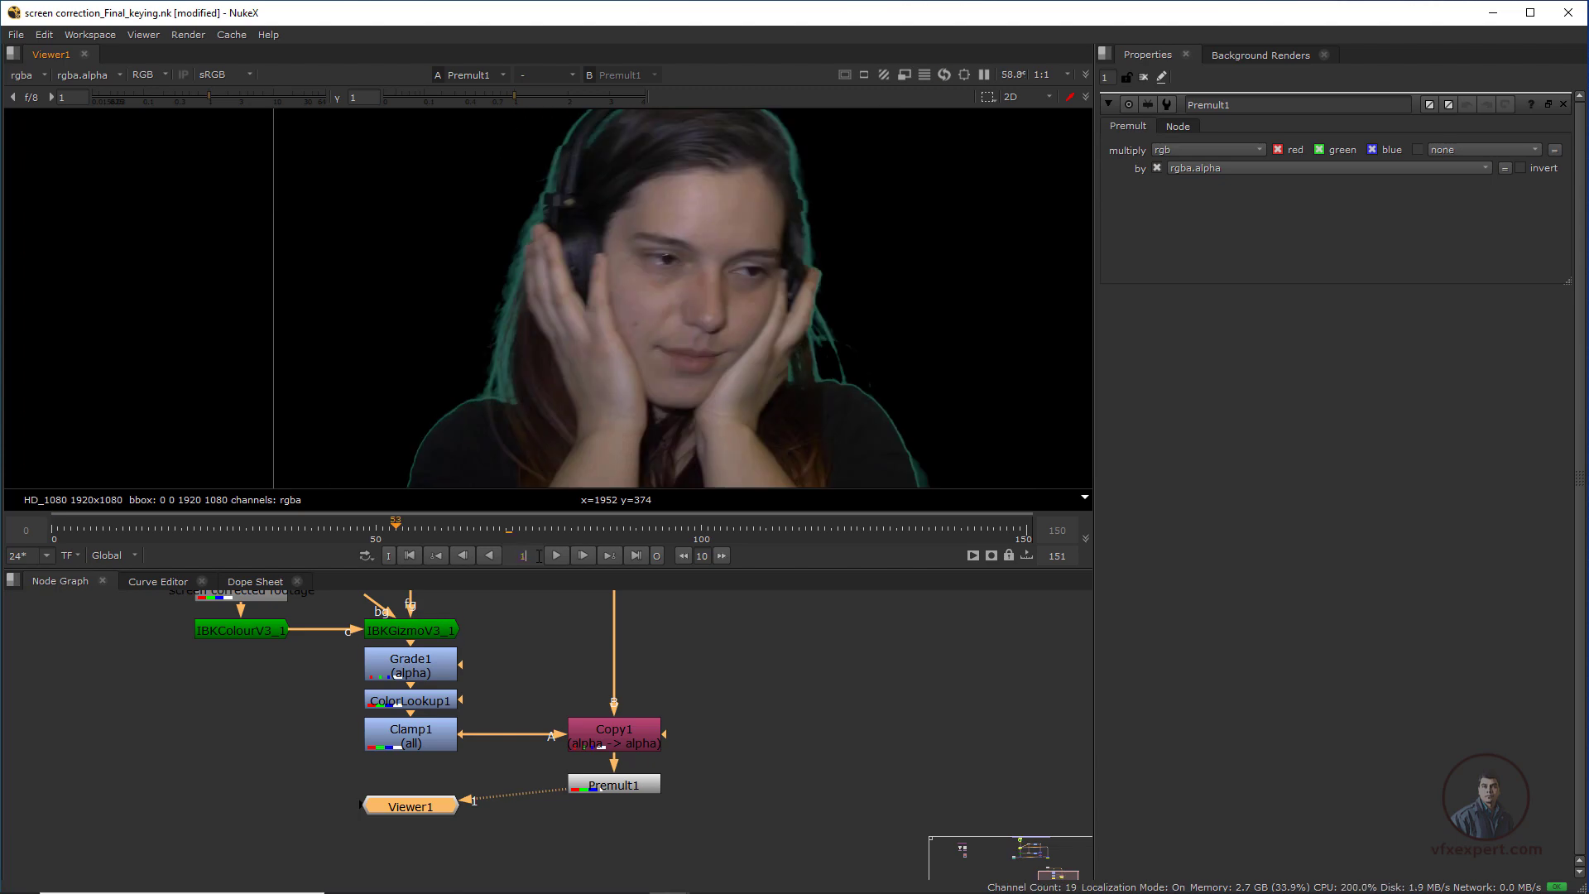
# - Go to frame 102 and inspect the premultiplied result around the hair, headphones and shoulders
pyautogui.write('02')
pyautogui.press('Return')
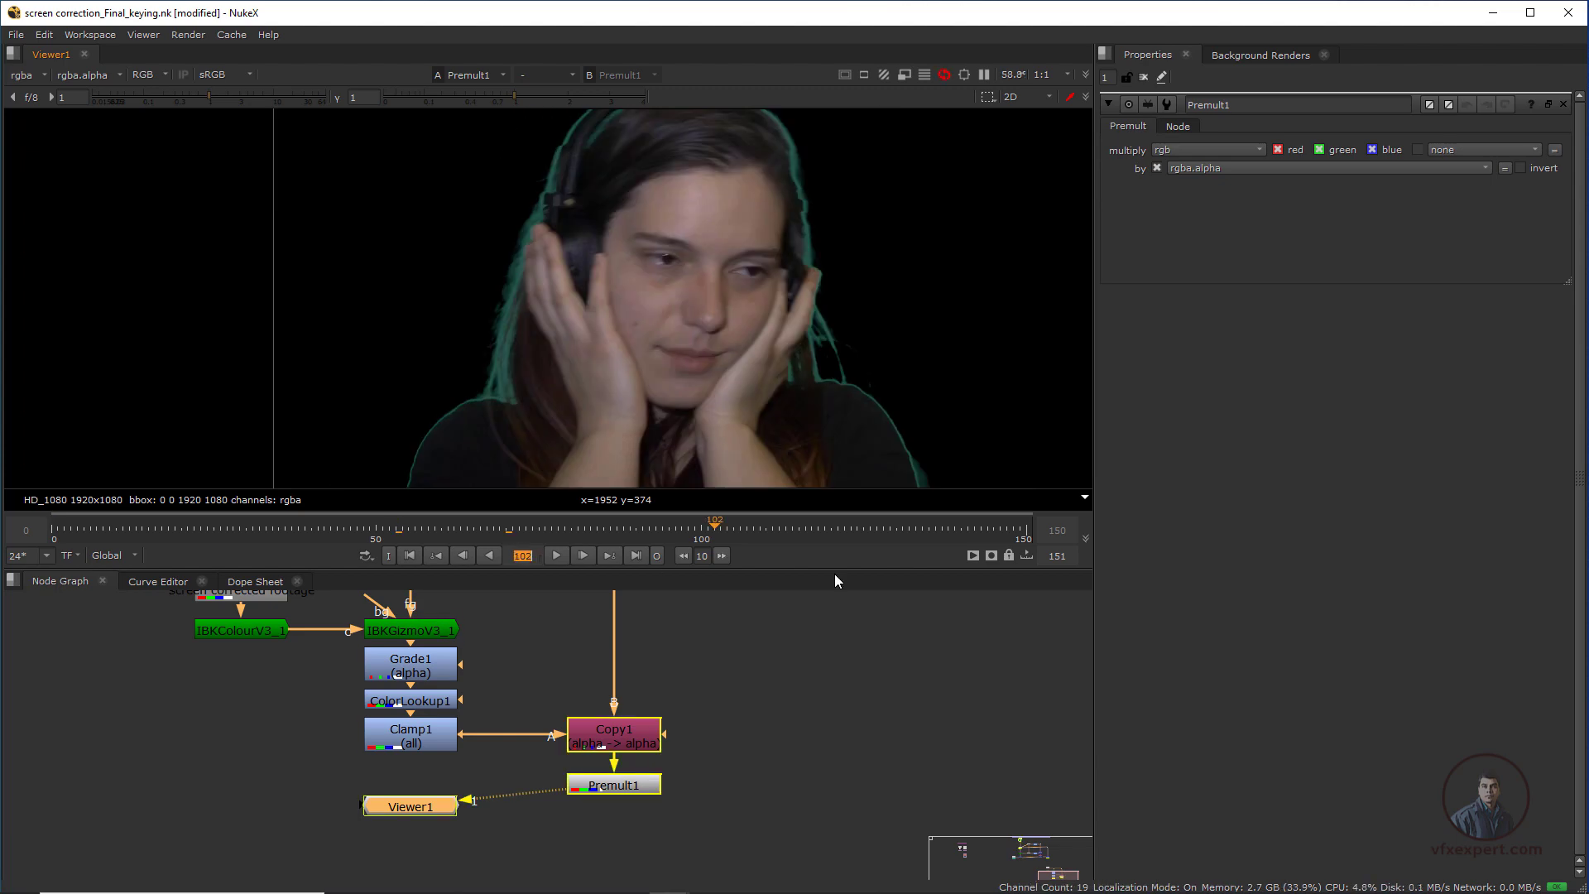
pyautogui.press('f')
pyautogui.scroll(2, 805, 364)
pyautogui.scroll(-4, 772, 356)
pyautogui.scroll(8, 703, 326)
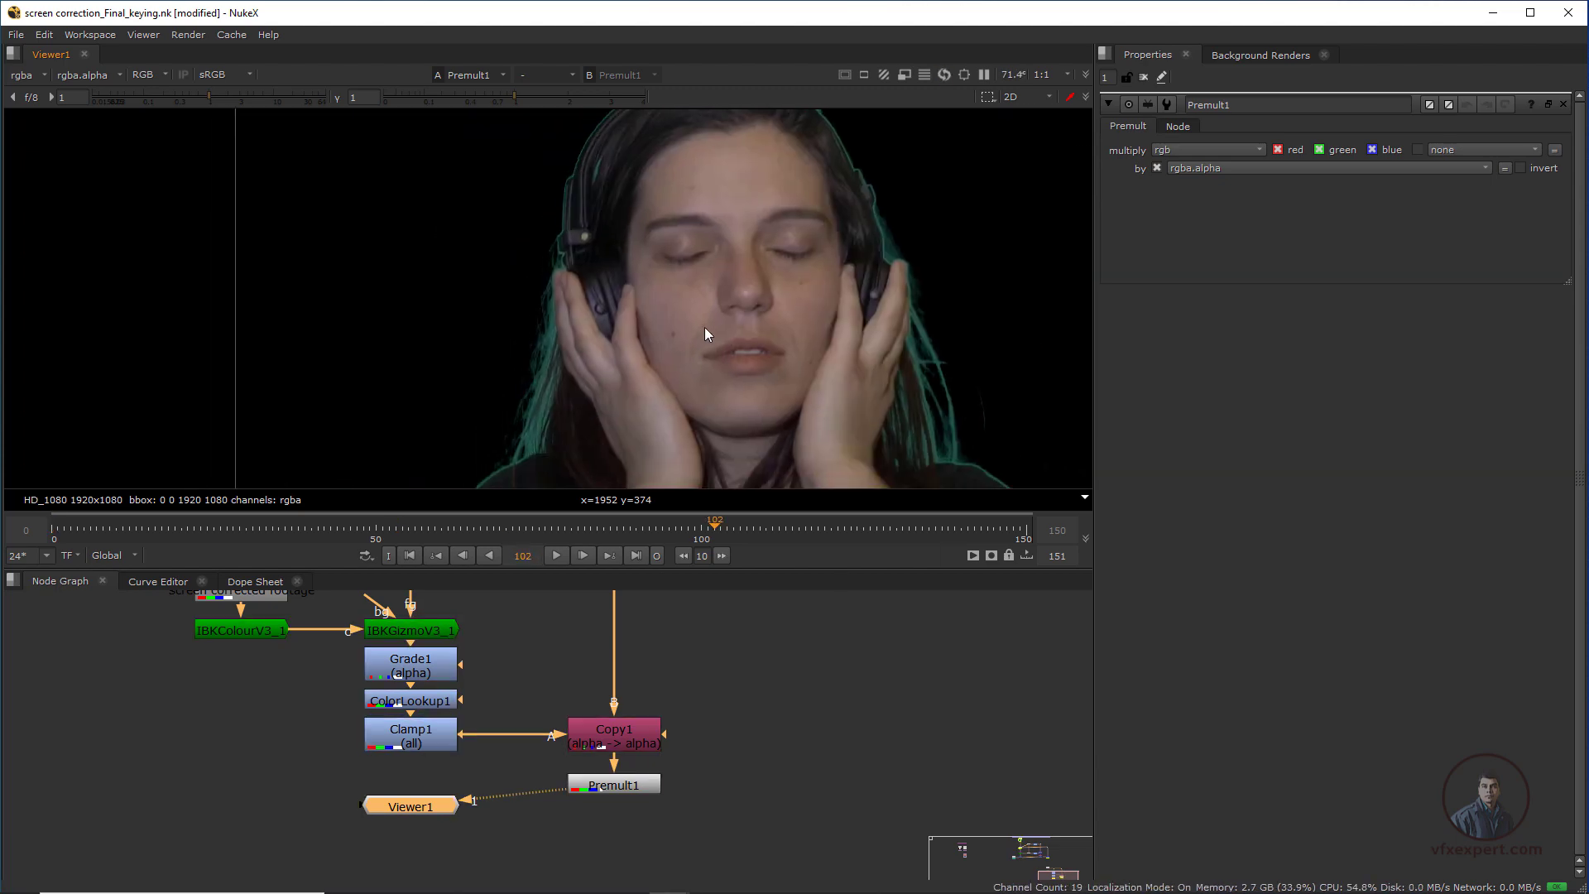
pyautogui.scroll(-7, 529, 279)
pyautogui.scroll(2, 708, 327)
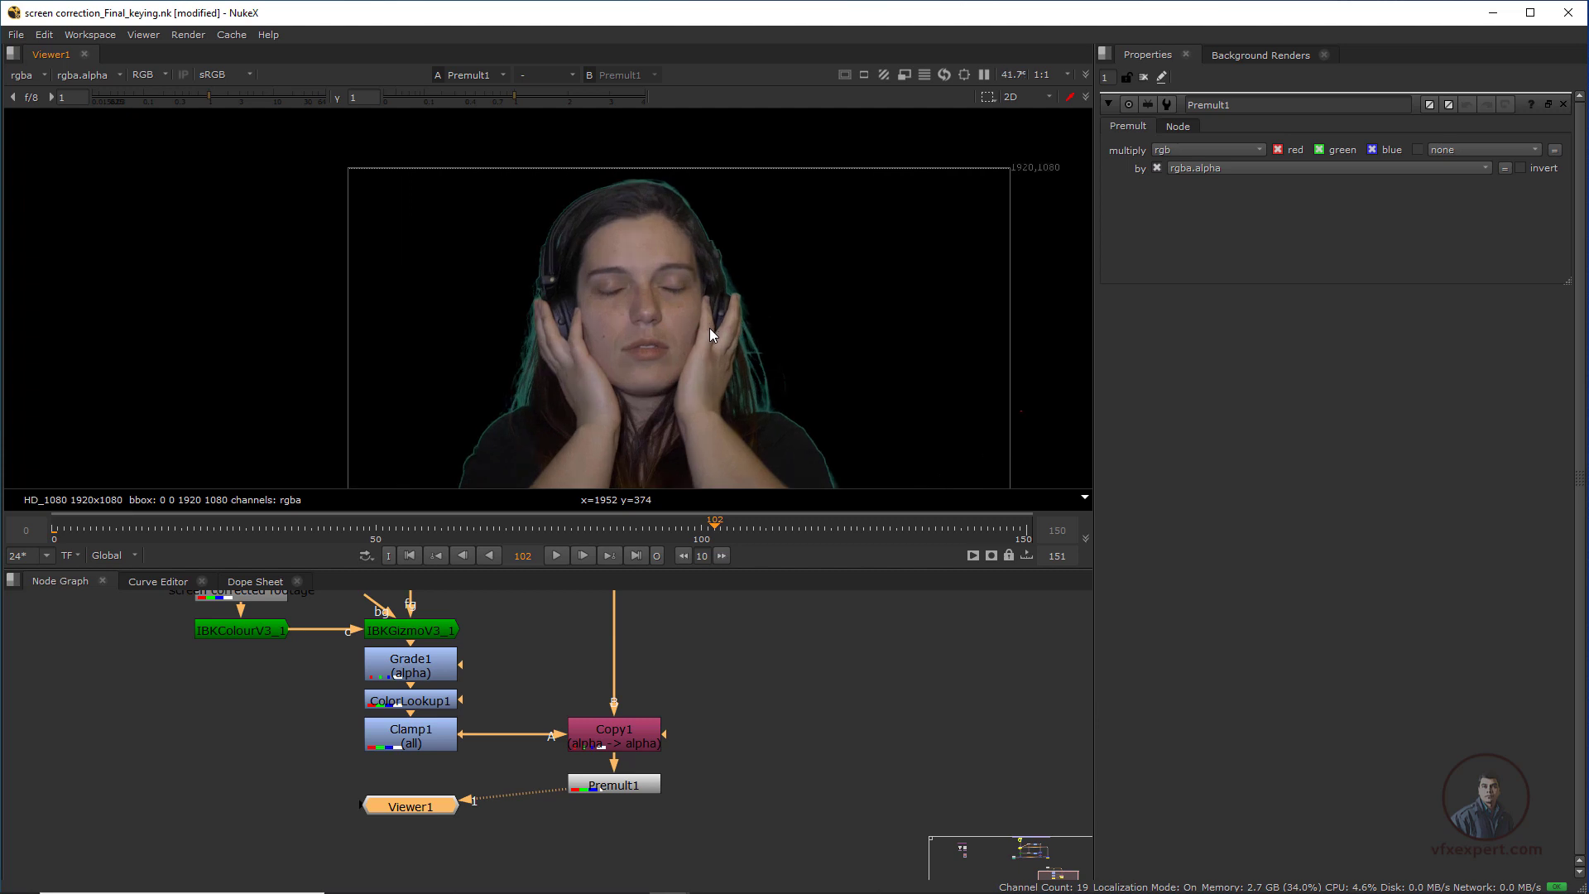
pyautogui.scroll(-5, 710, 335)
pyautogui.scroll(3, 713, 346)
# - Reposition the Viewer node directly below the Premult node, leaving a gap between them
pyautogui.moveTo(435, 814); pyautogui.dragTo(600, 827)
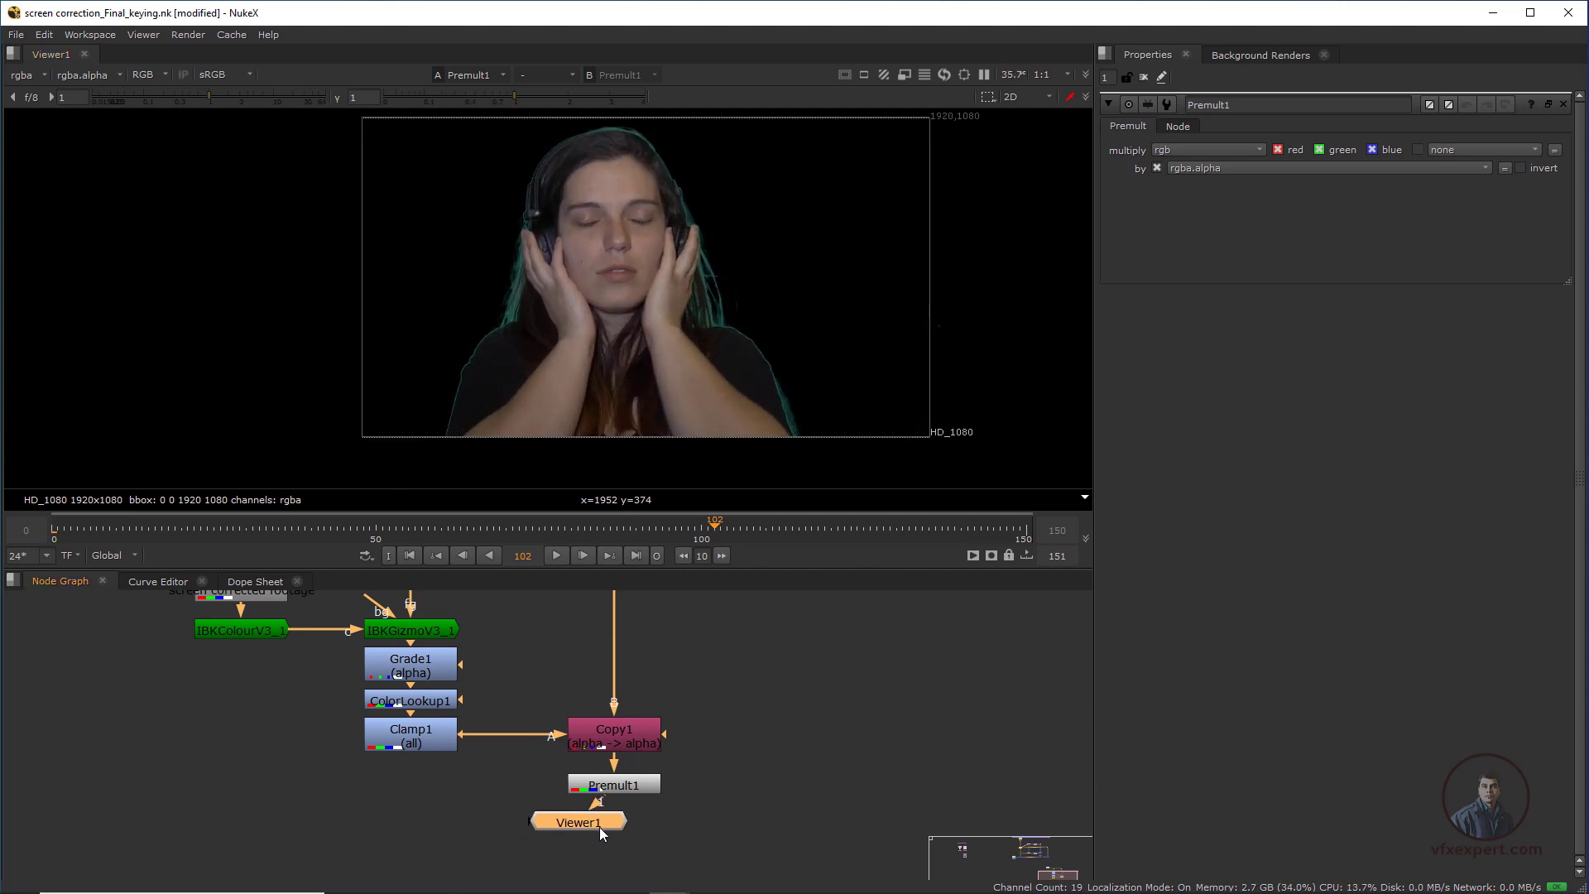
pyautogui.click(761, 732)
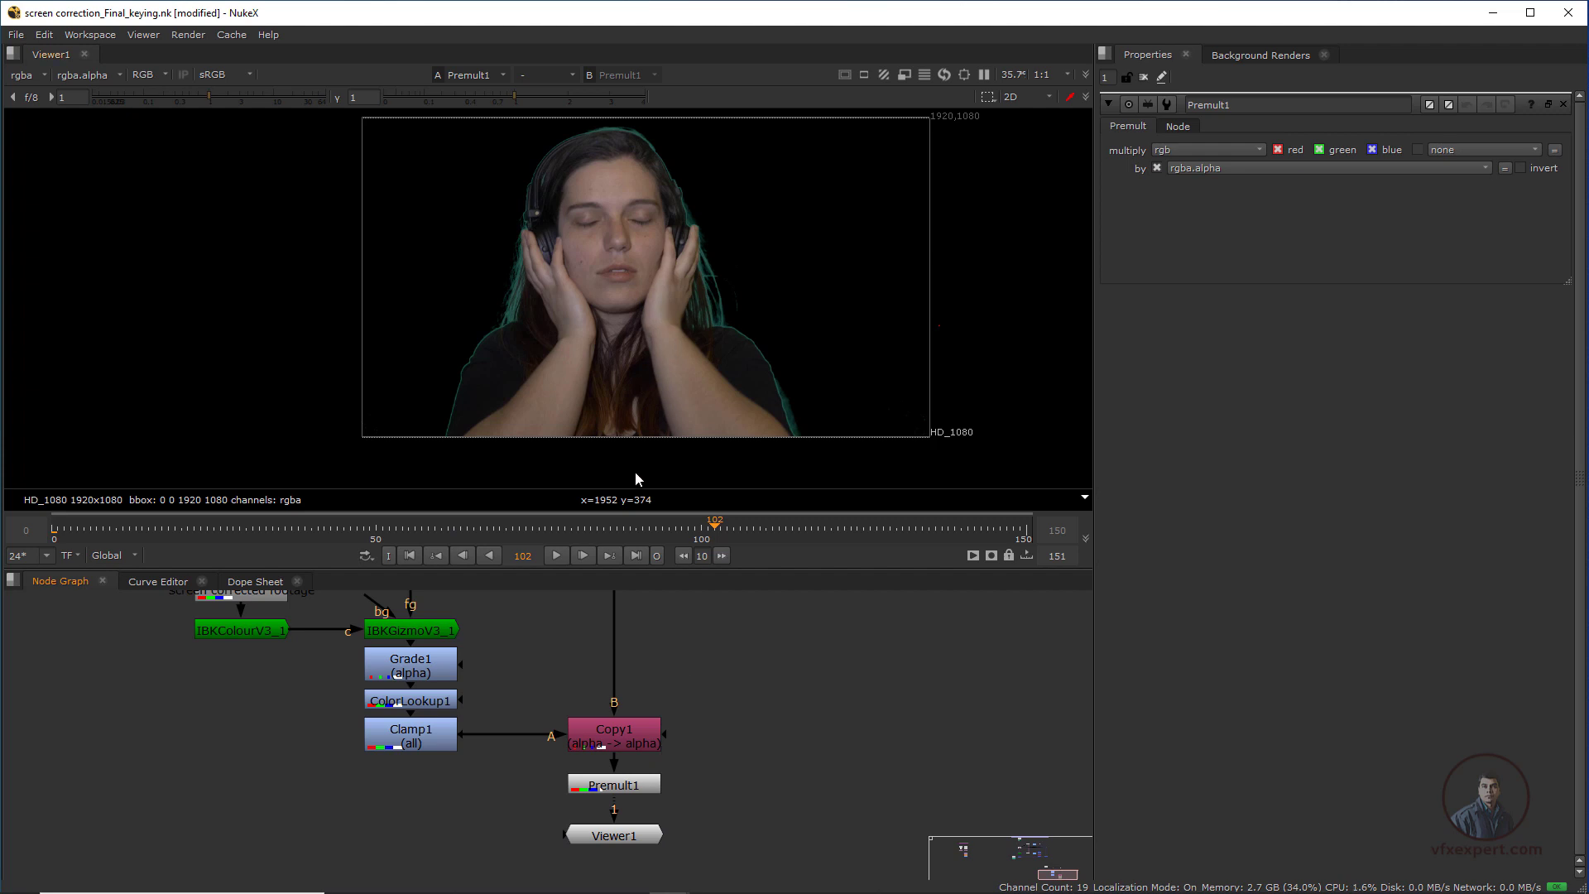
pyautogui.scroll(-3, 727, 722)
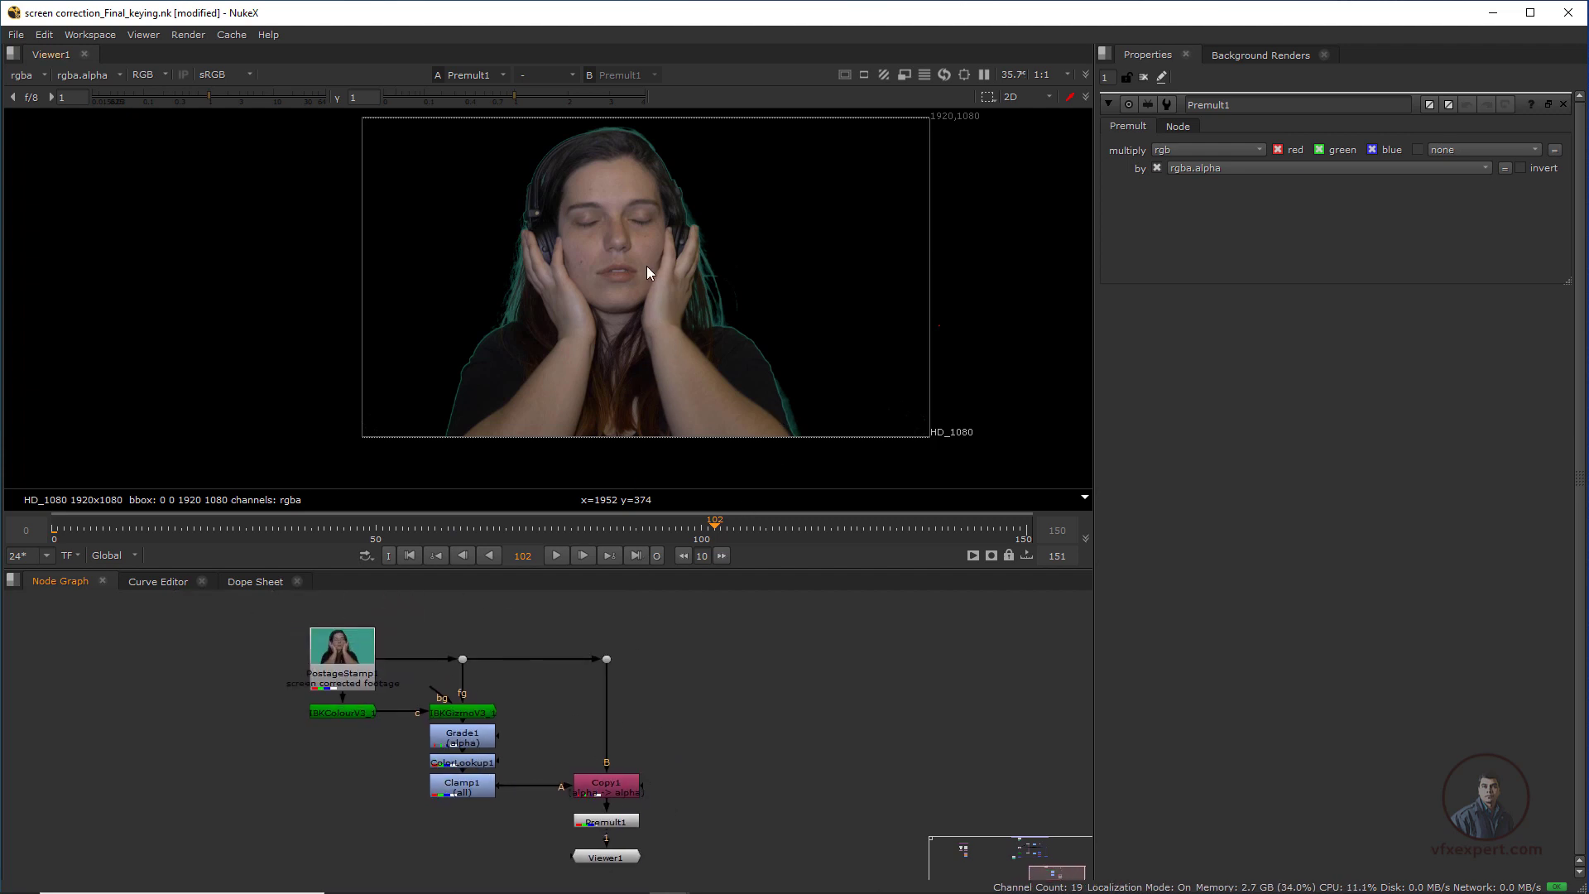
pyautogui.scroll(2, 647, 266)
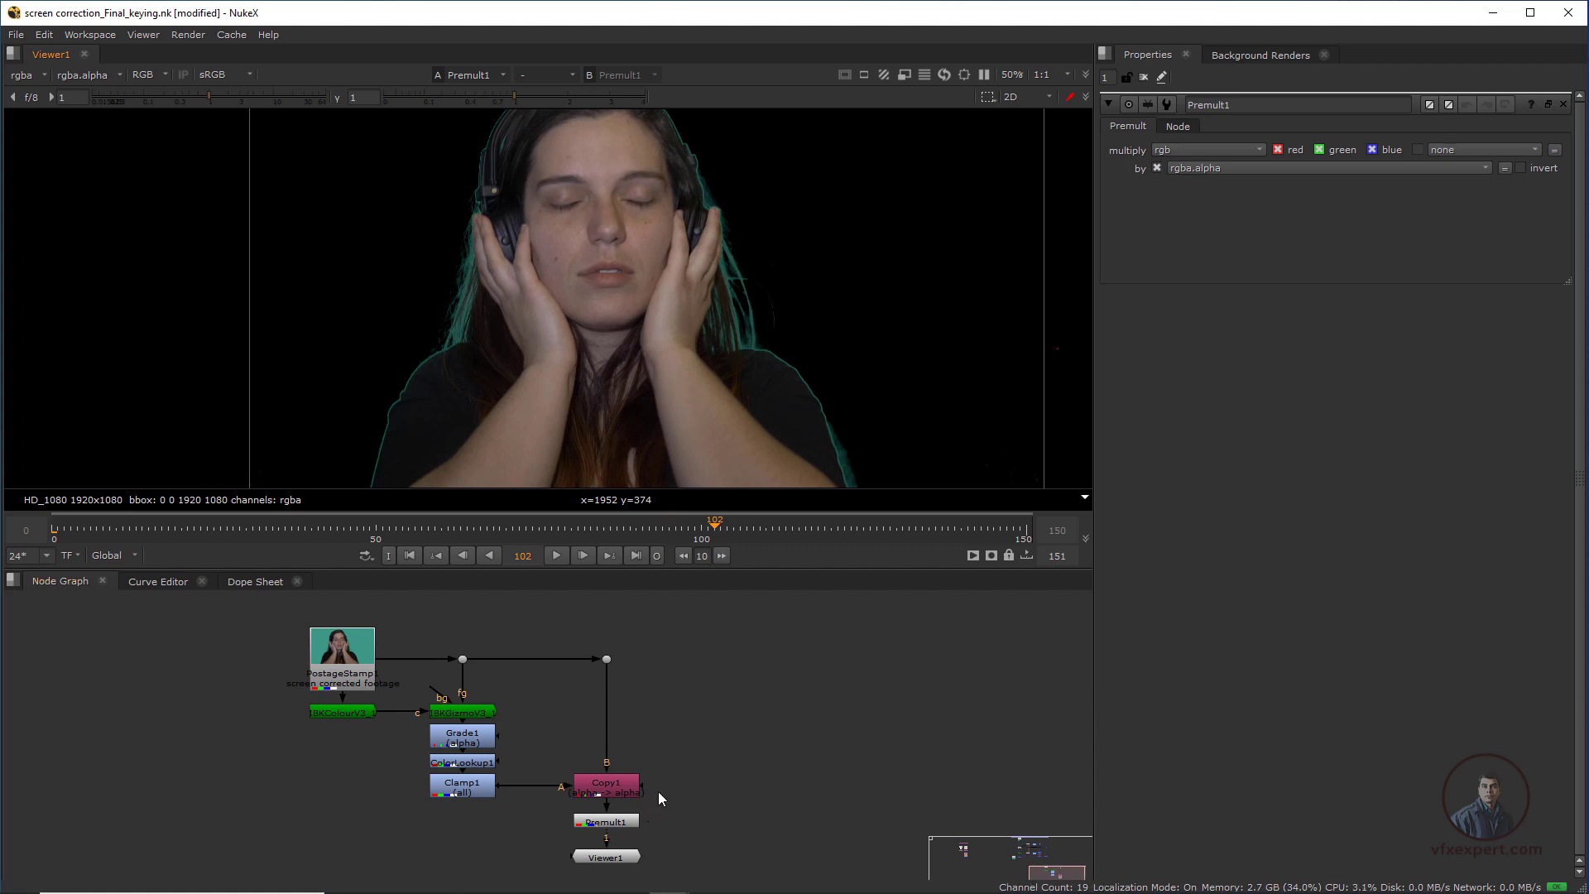
pyautogui.moveTo(658, 791); pyautogui.dragTo(595, 770, button='middle')
pyautogui.moveTo(559, 836); pyautogui.dragTo(560, 863)
pyautogui.scroll(-2, 642, 755)
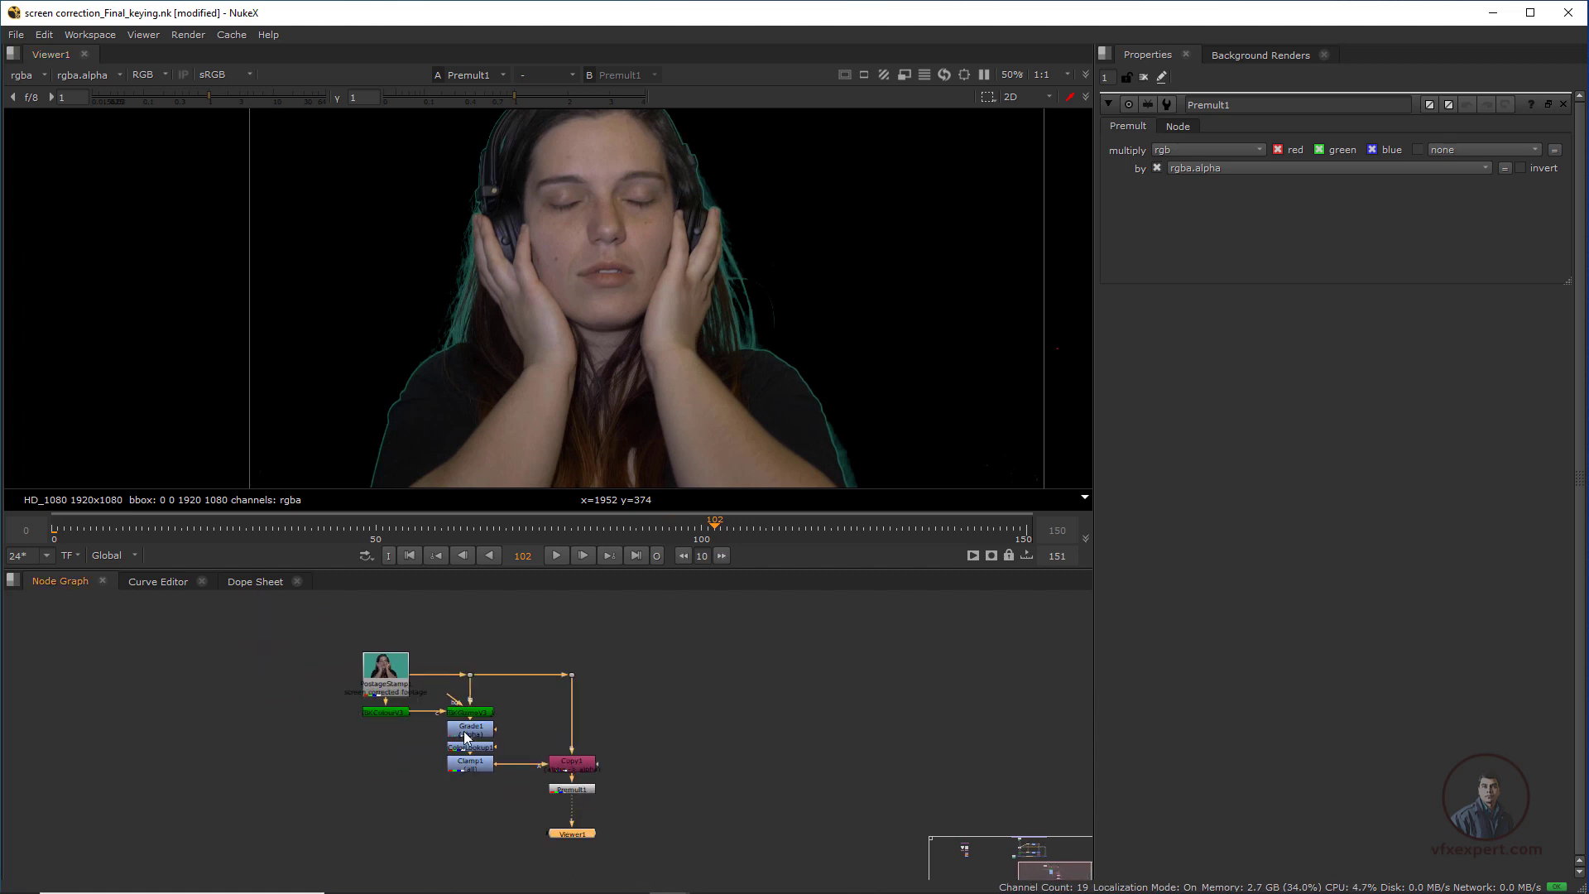
# - Move the BG backdrop with its two background plate branches next to the keying nodes, on the far side of Copy and Premult
pyautogui.scroll(-2, 464, 732)
pyautogui.moveTo(397, 713); pyautogui.dragTo(523, 796, button='middle')
pyautogui.scroll(-1, 585, 777)
pyautogui.click(81, 630)
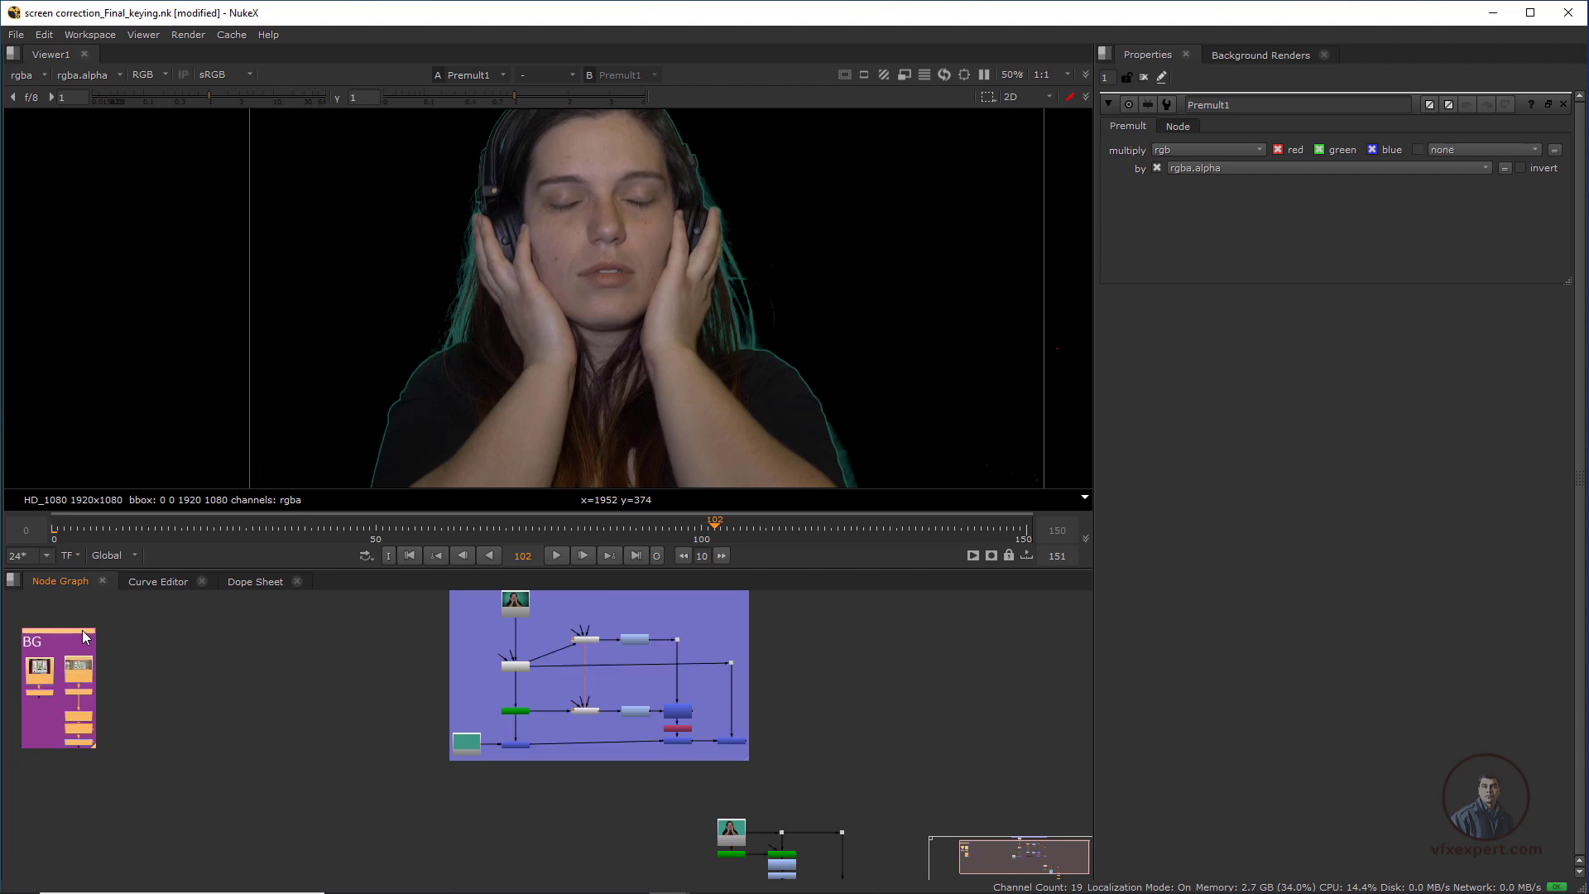
pyautogui.moveTo(82, 631); pyautogui.dragTo(965, 730)
pyautogui.moveTo(789, 727); pyautogui.dragTo(377, 603, button='middle')
pyautogui.moveTo(540, 614); pyautogui.dragTo(509, 692)
pyautogui.scroll(4, 510, 692)
pyautogui.moveTo(629, 570); pyautogui.dragTo(629, 491)
pyautogui.moveTo(819, 701); pyautogui.dragTo(758, 682, button='middle')
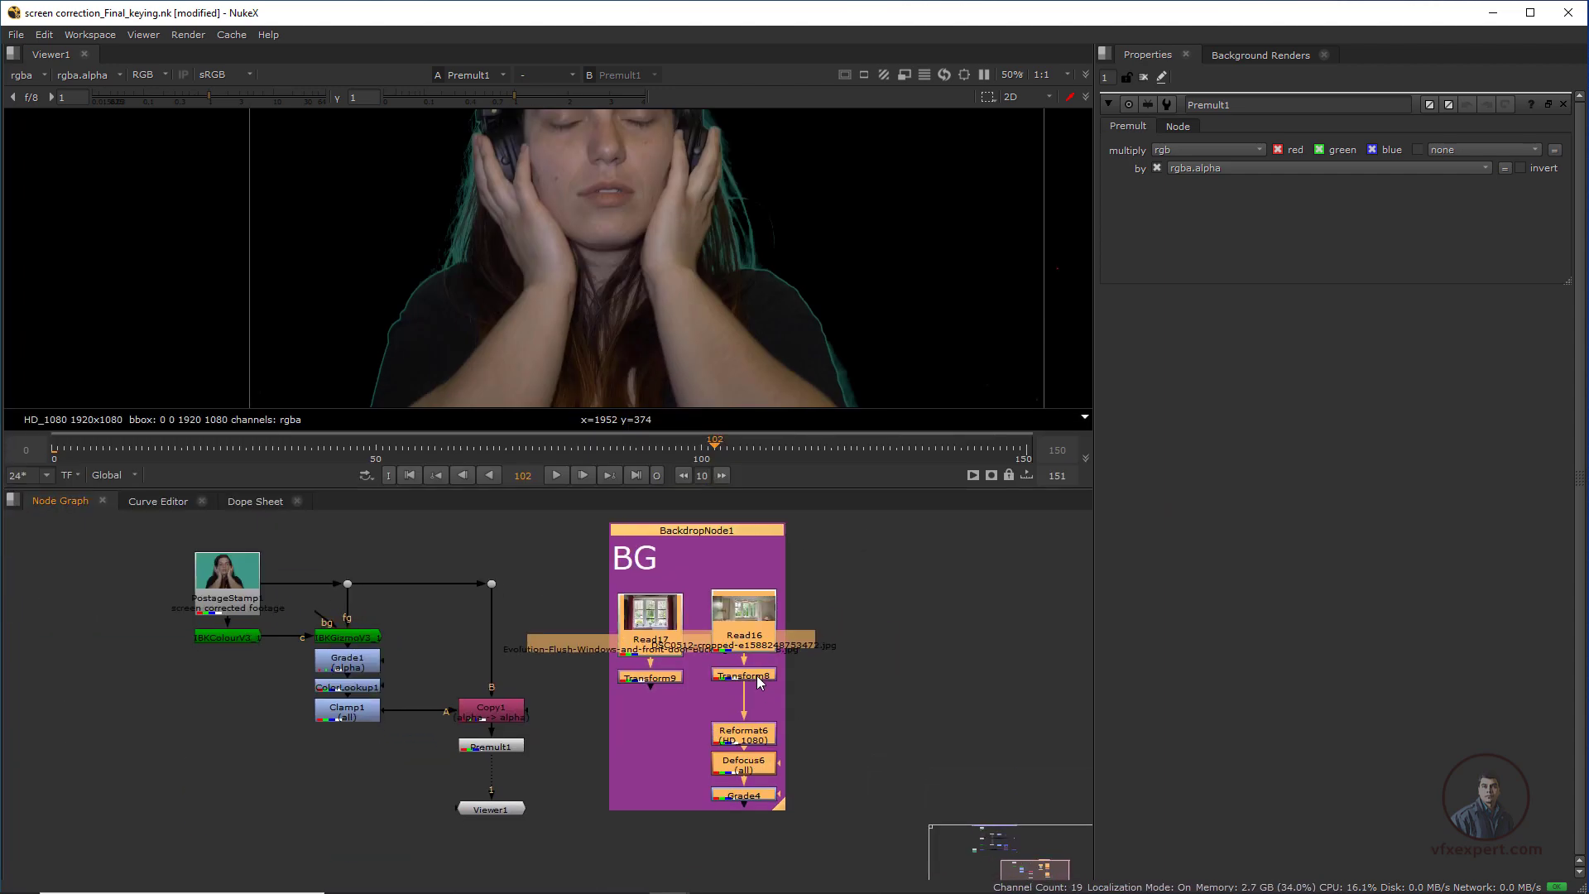
# - Review the BG window branch by viewing the Read16, Reformat6, Defocus6 and Grade4 outputs one after another
pyautogui.click(744, 621)
pyautogui.press('1')
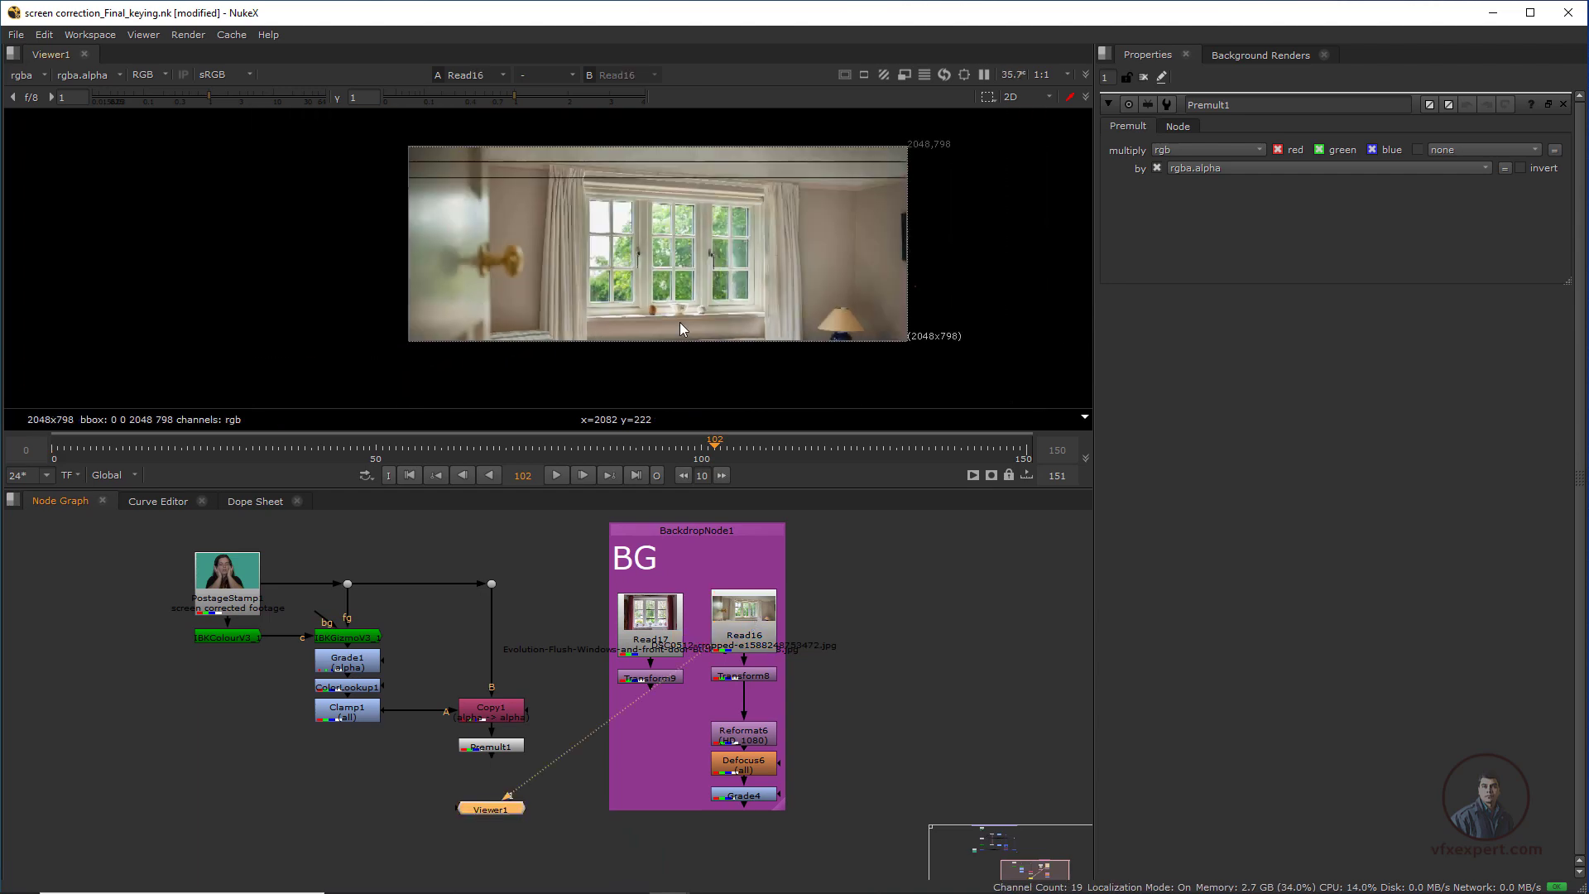
pyautogui.scroll(2, 748, 689)
pyautogui.click(743, 734)
pyautogui.press('1')
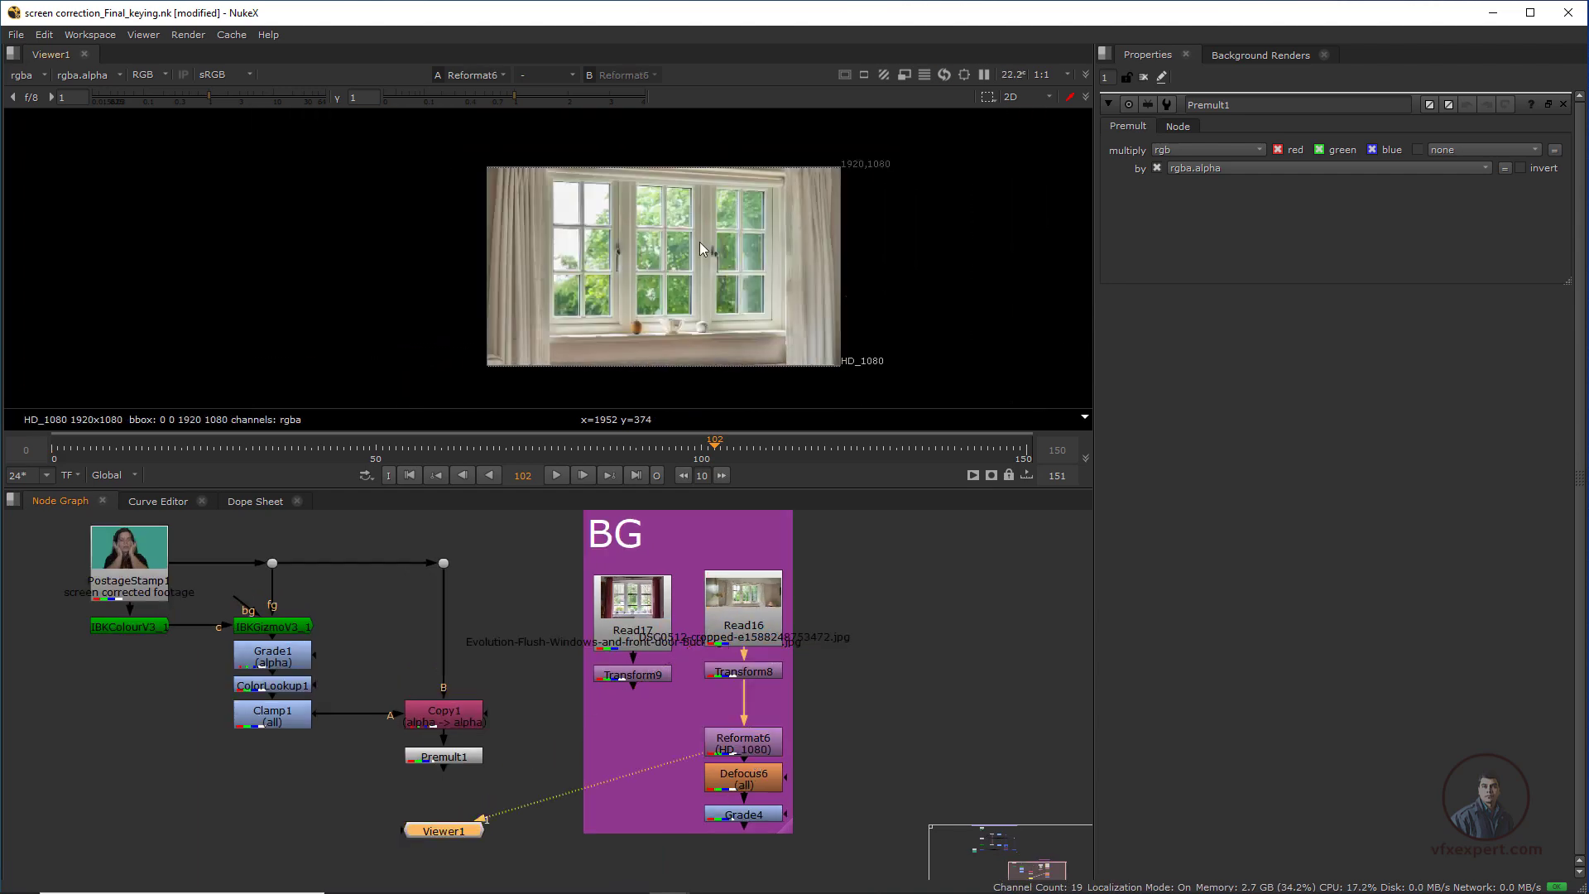
pyautogui.moveTo(807, 713); pyautogui.dragTo(772, 669, button='middle')
pyautogui.click(732, 734)
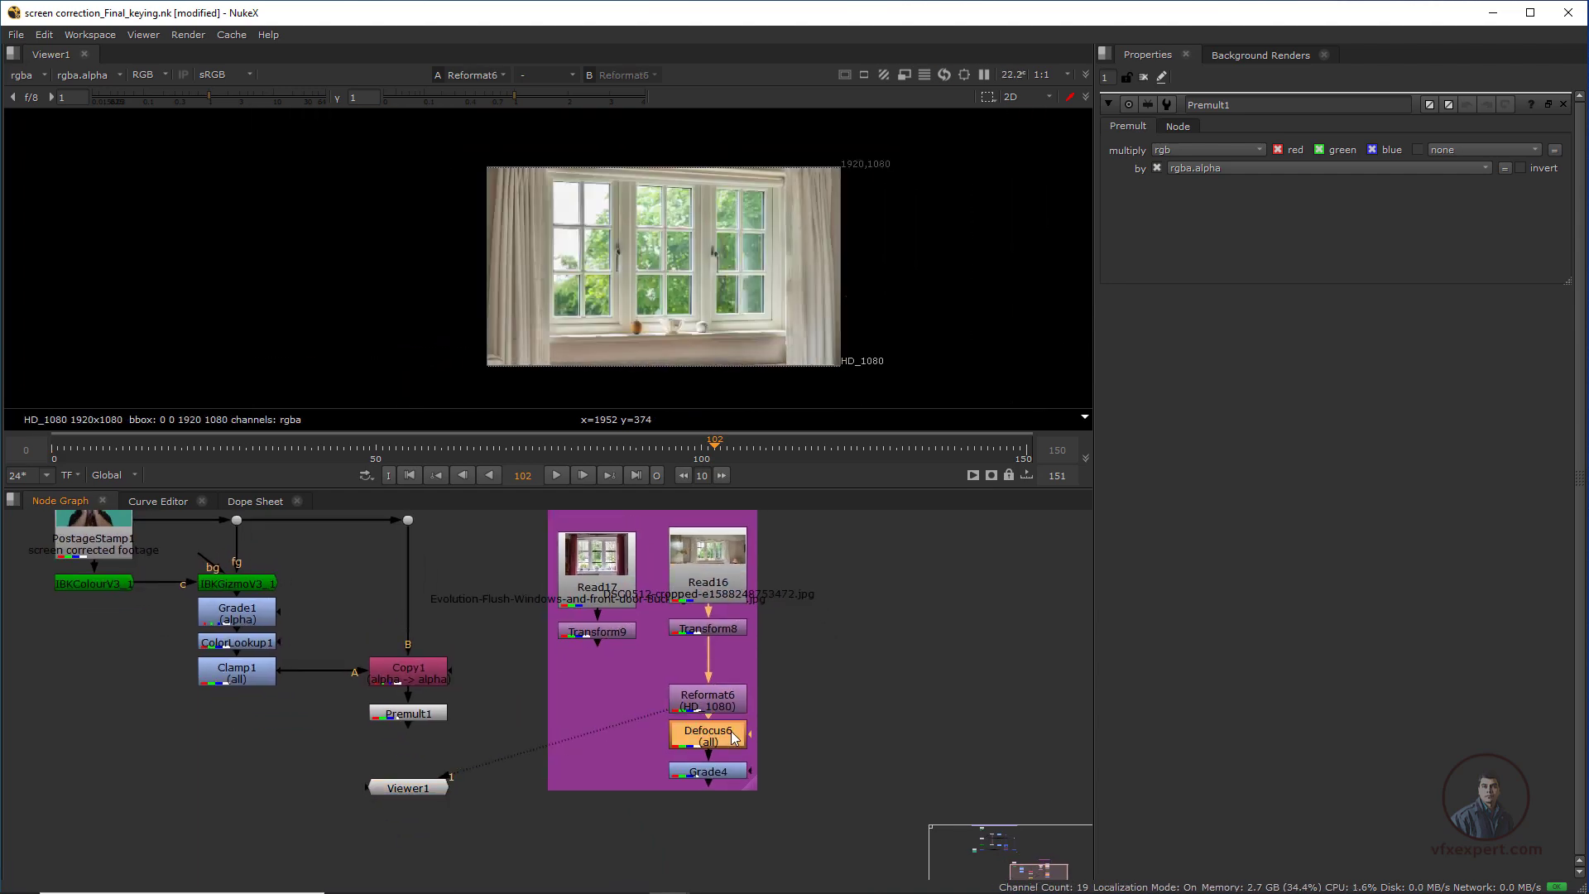
pyautogui.press('1')
pyautogui.scroll(2, 677, 278)
pyautogui.click(707, 771)
pyautogui.press('1')
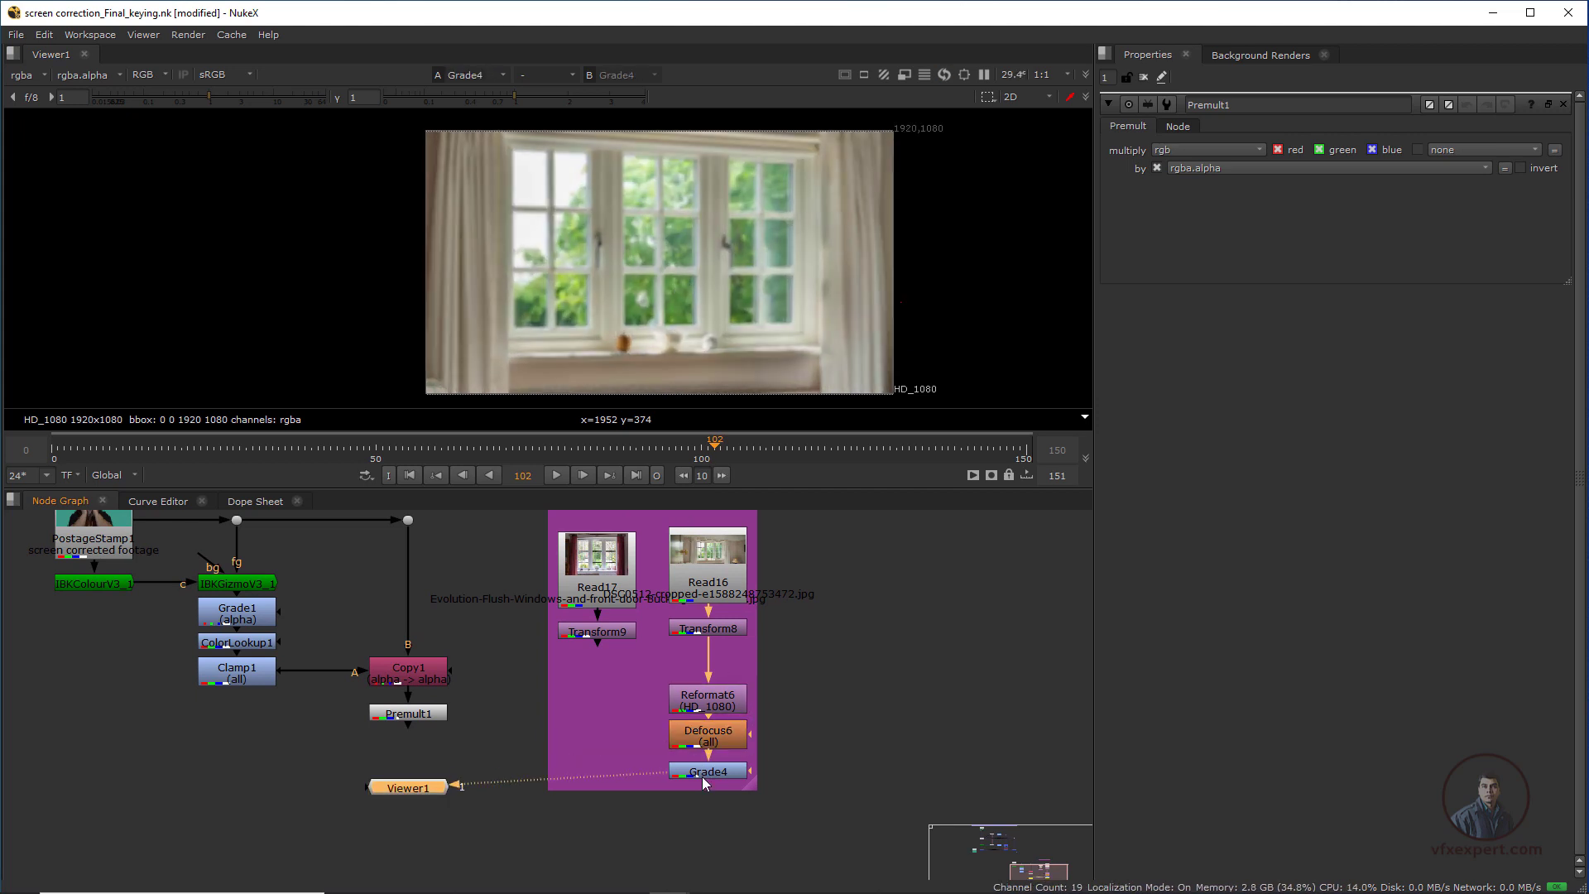
# - Place the Viewer node directly below Grade4 and open Grade4's settings
pyautogui.click(717, 774)
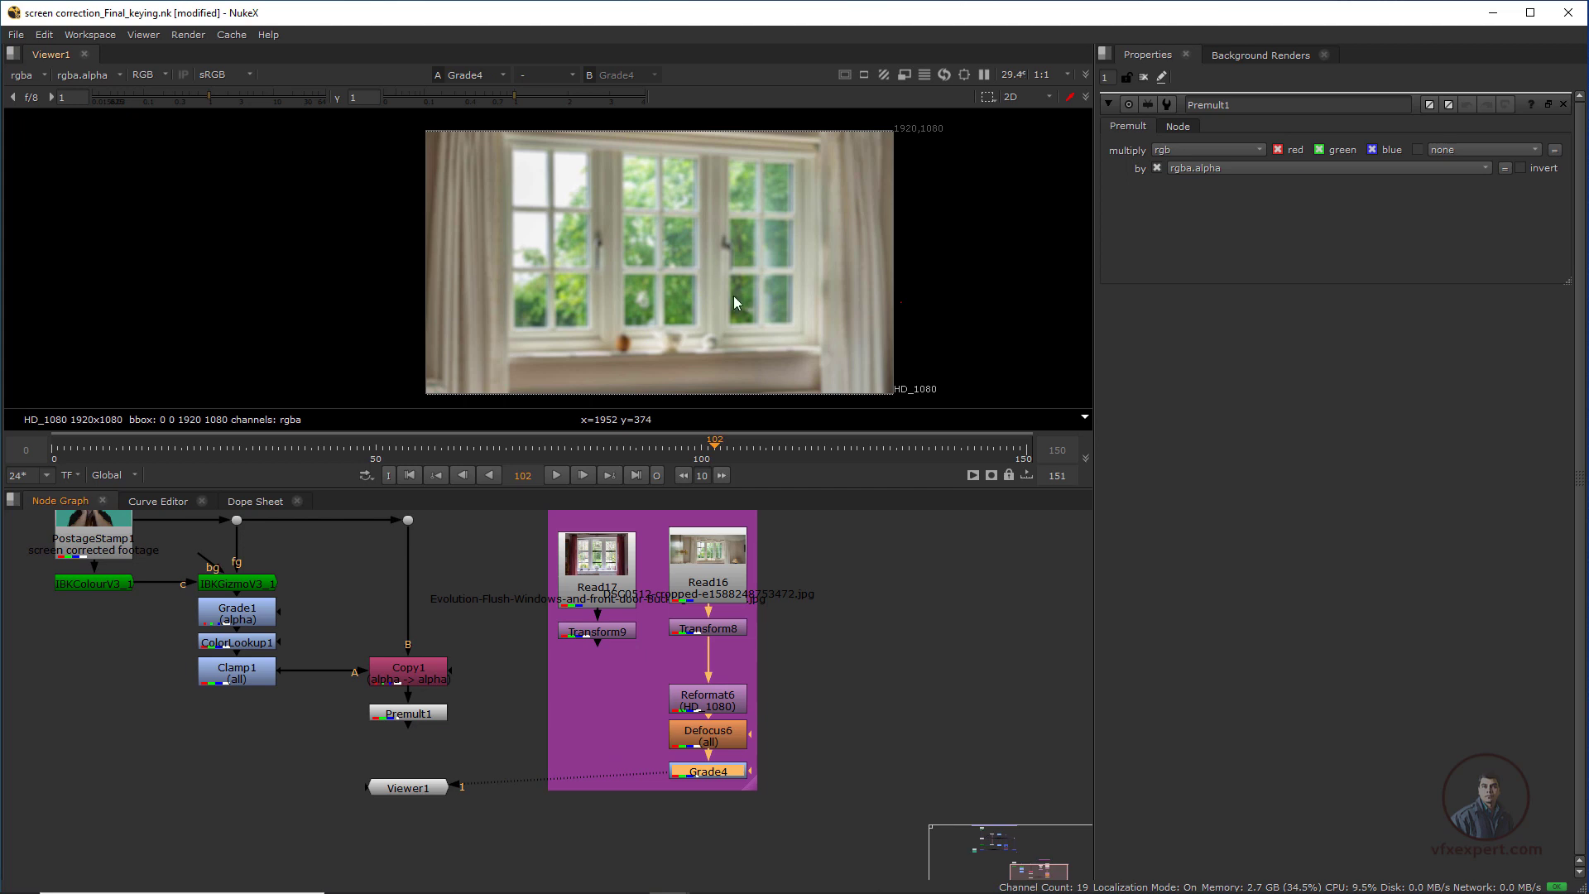
pyautogui.moveTo(422, 788); pyautogui.dragTo(721, 825)
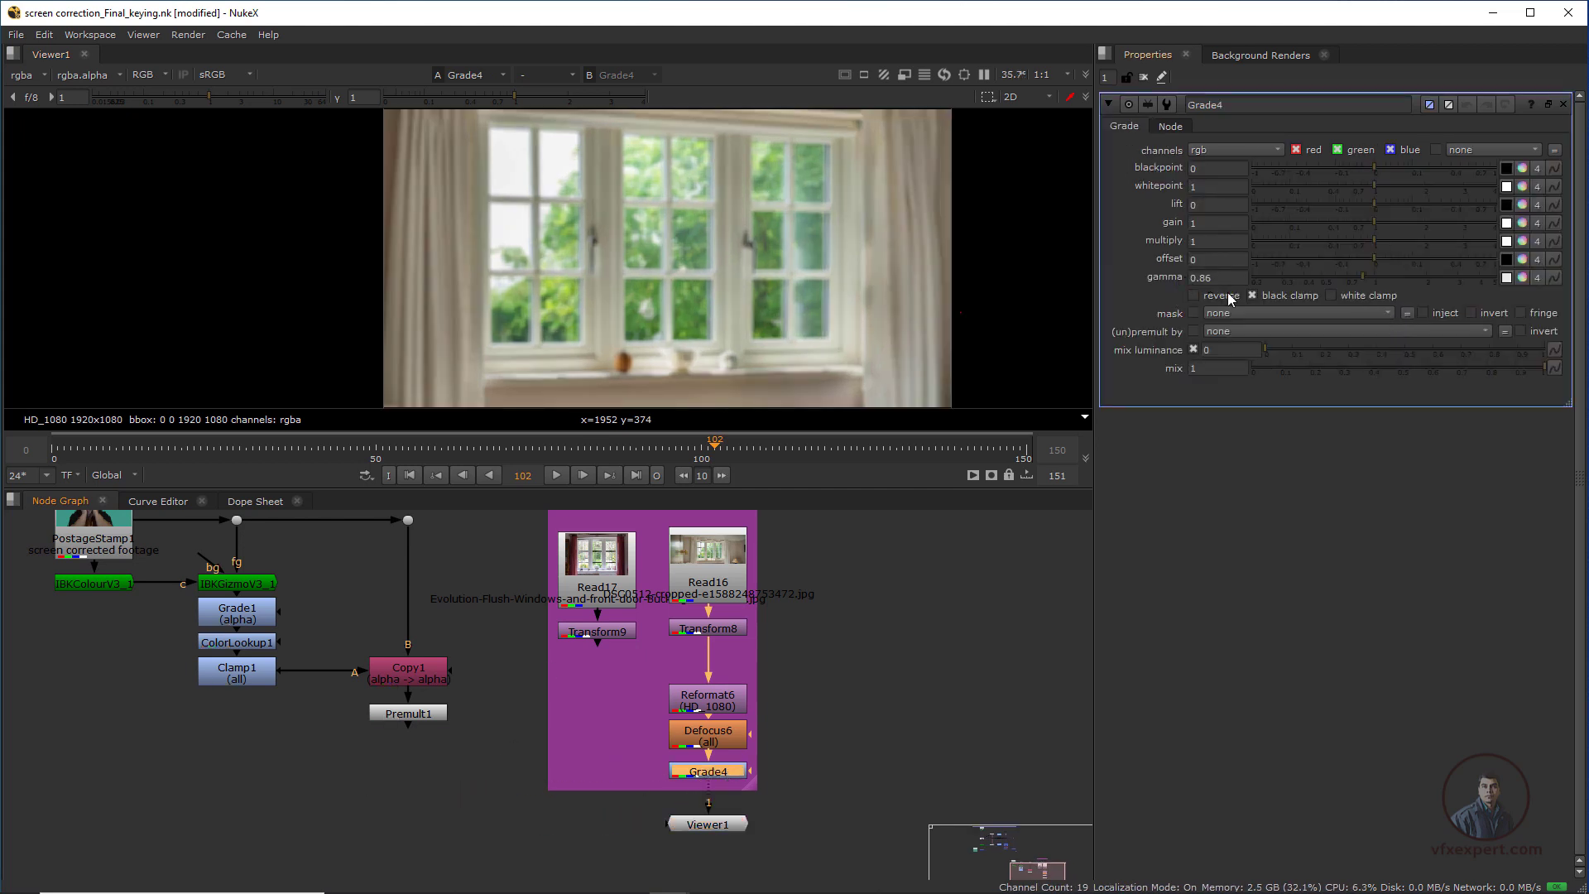
pyautogui.scroll(-2, 741, 319)
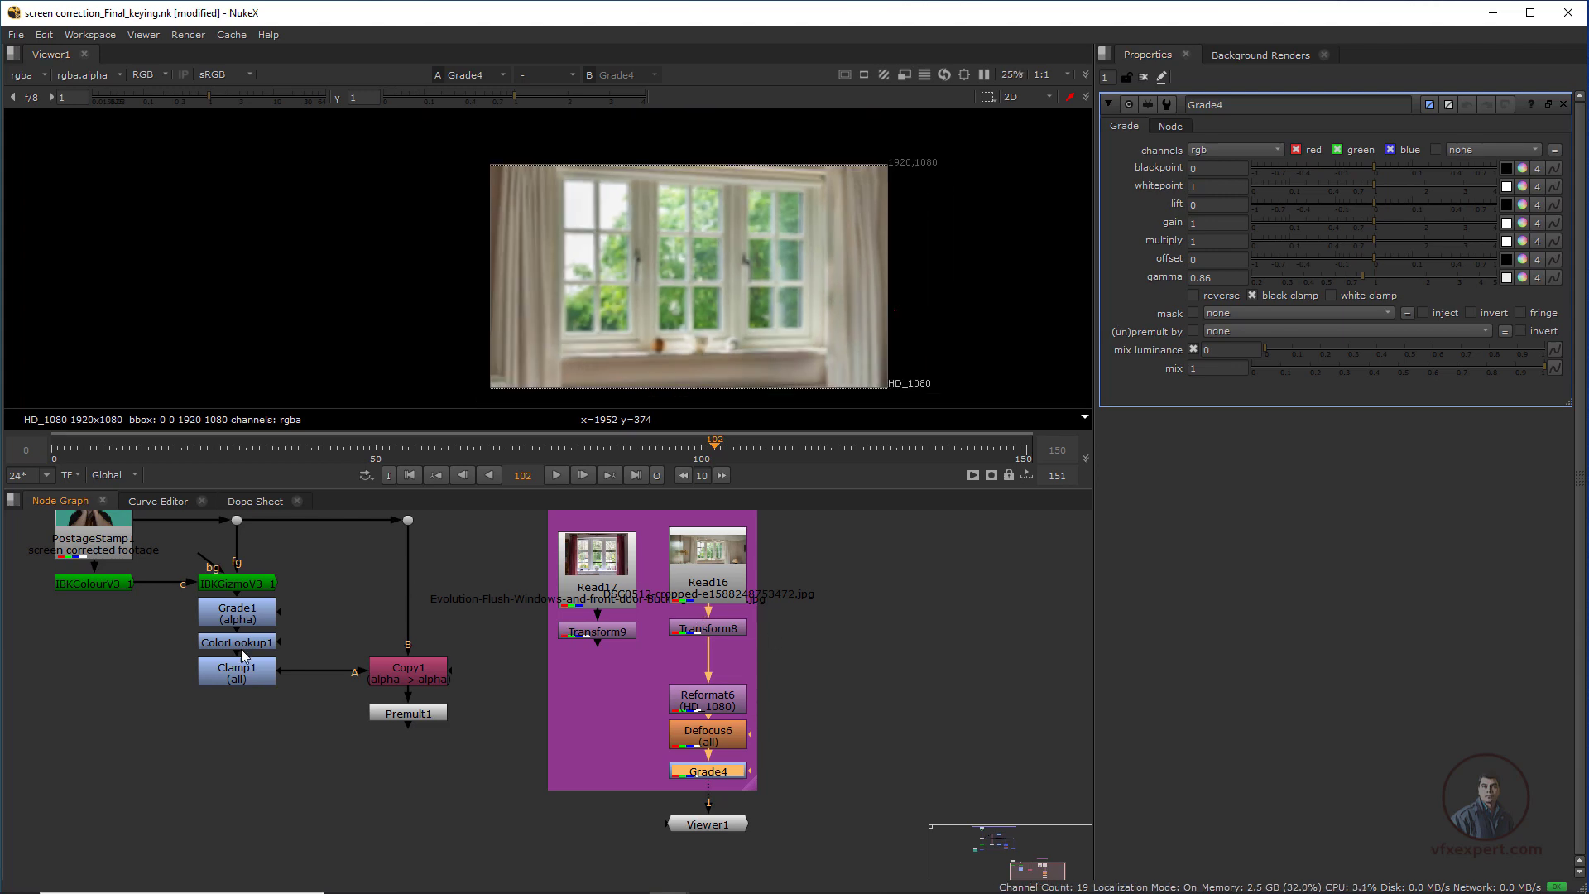
# - Add a Merge node below Premult and connect its B input to Grade4
pyautogui.scroll(-1, 648, 728)
pyautogui.moveTo(650, 717); pyautogui.dragTo(735, 715, button='middle')
pyautogui.scroll(1, 736, 719)
pyautogui.click(647, 753)
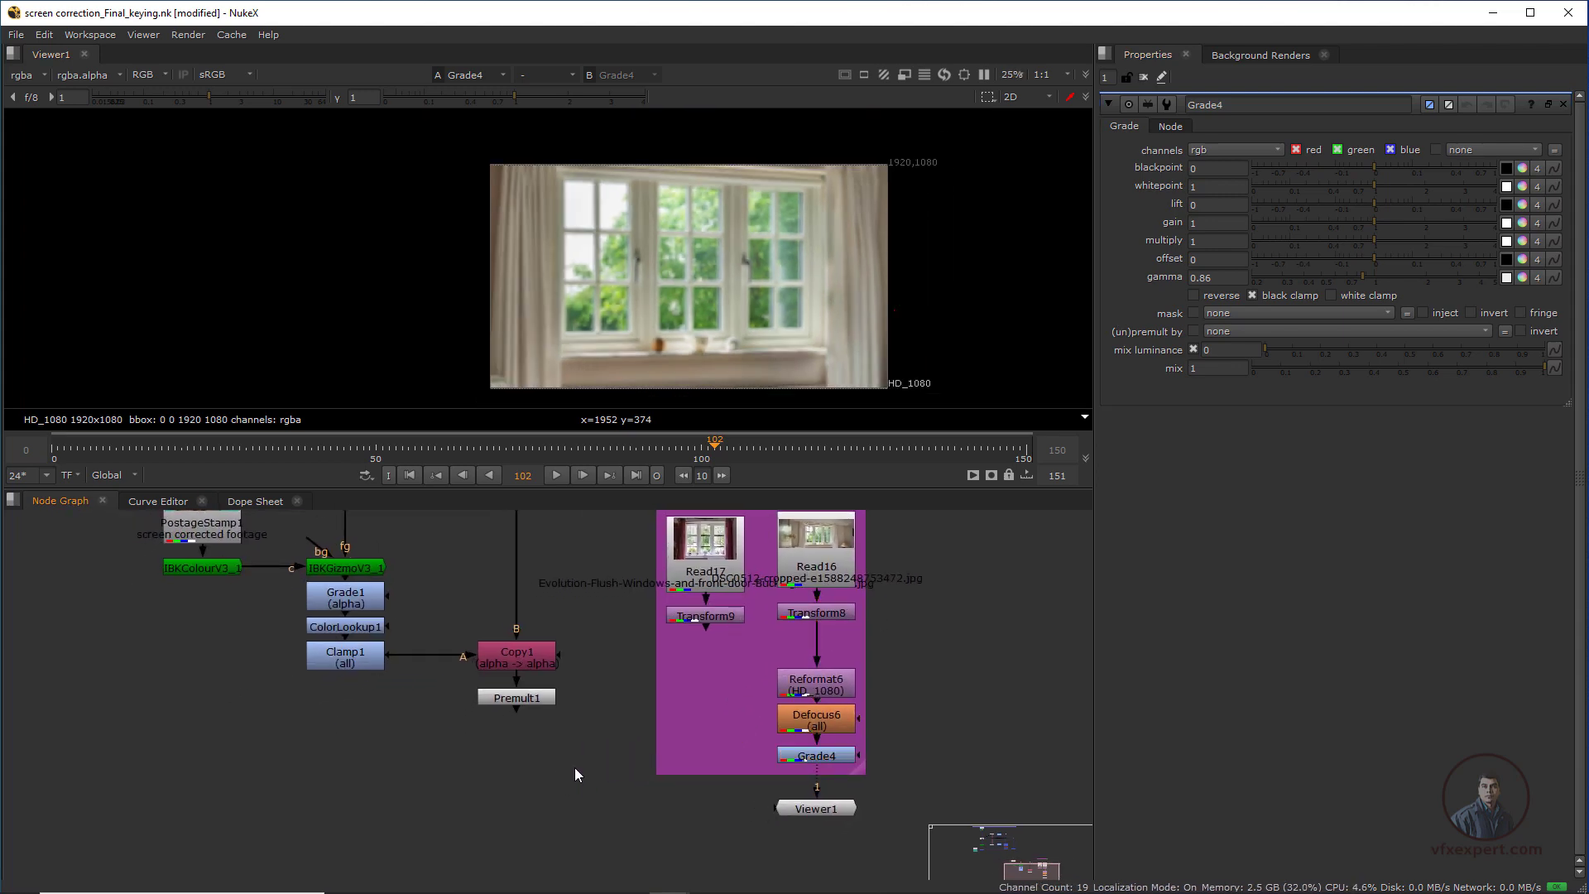
pyautogui.press('m')
pyautogui.moveTo(590, 772); pyautogui.dragTo(815, 755)
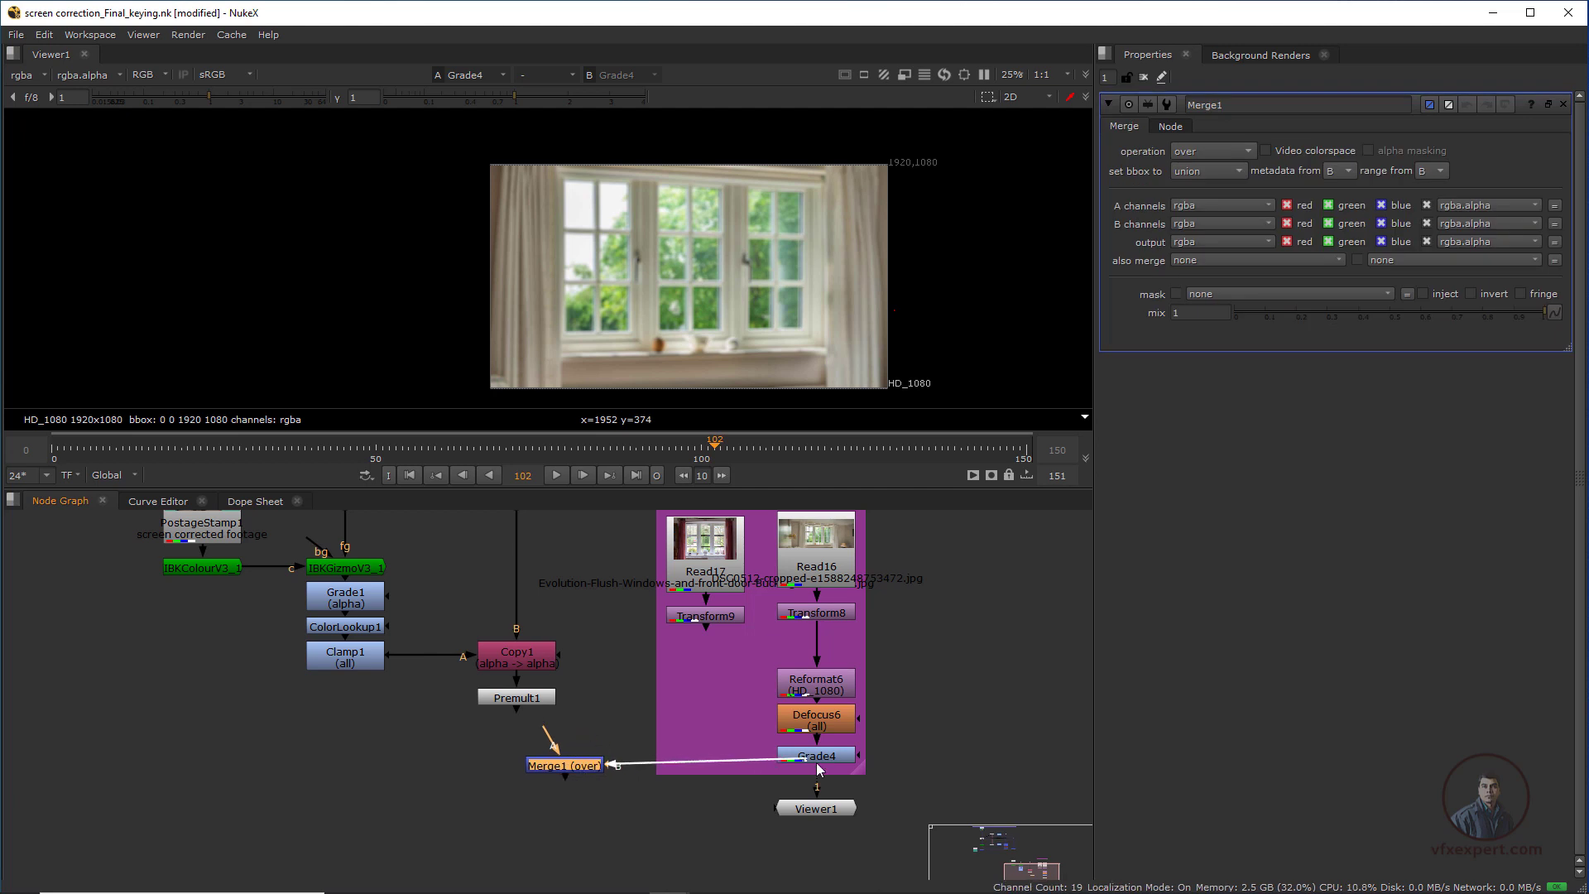
# - Connect the Merge node's A input to Premult, align it beneath Premult and display the composite
pyautogui.moveTo(567, 767); pyautogui.dragTo(528, 773)
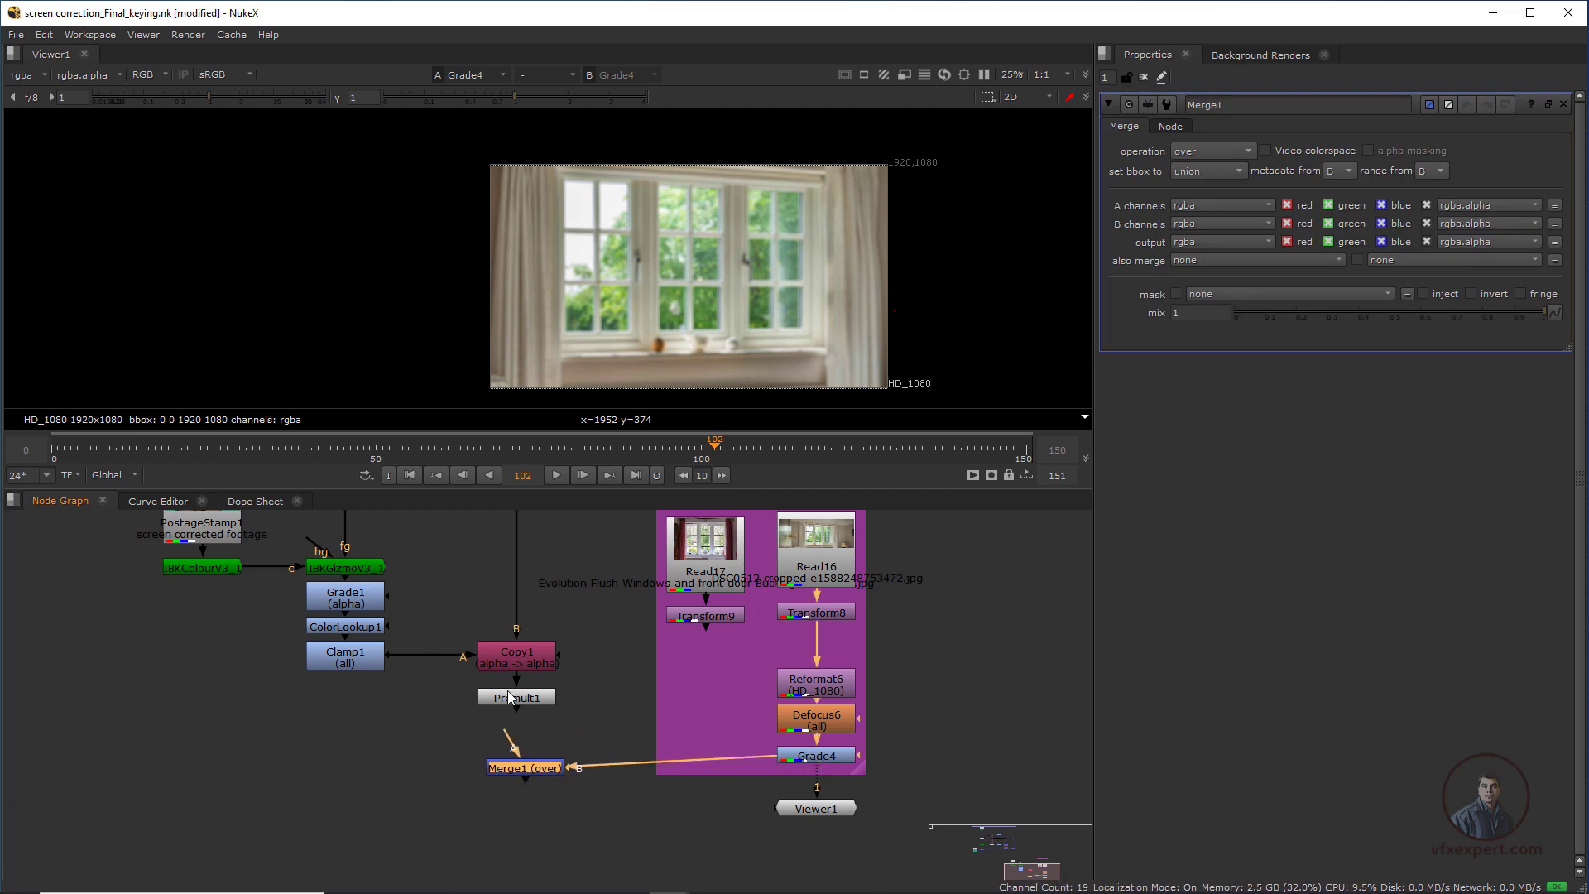
pyautogui.moveTo(515, 707); pyautogui.dragTo(515, 703)
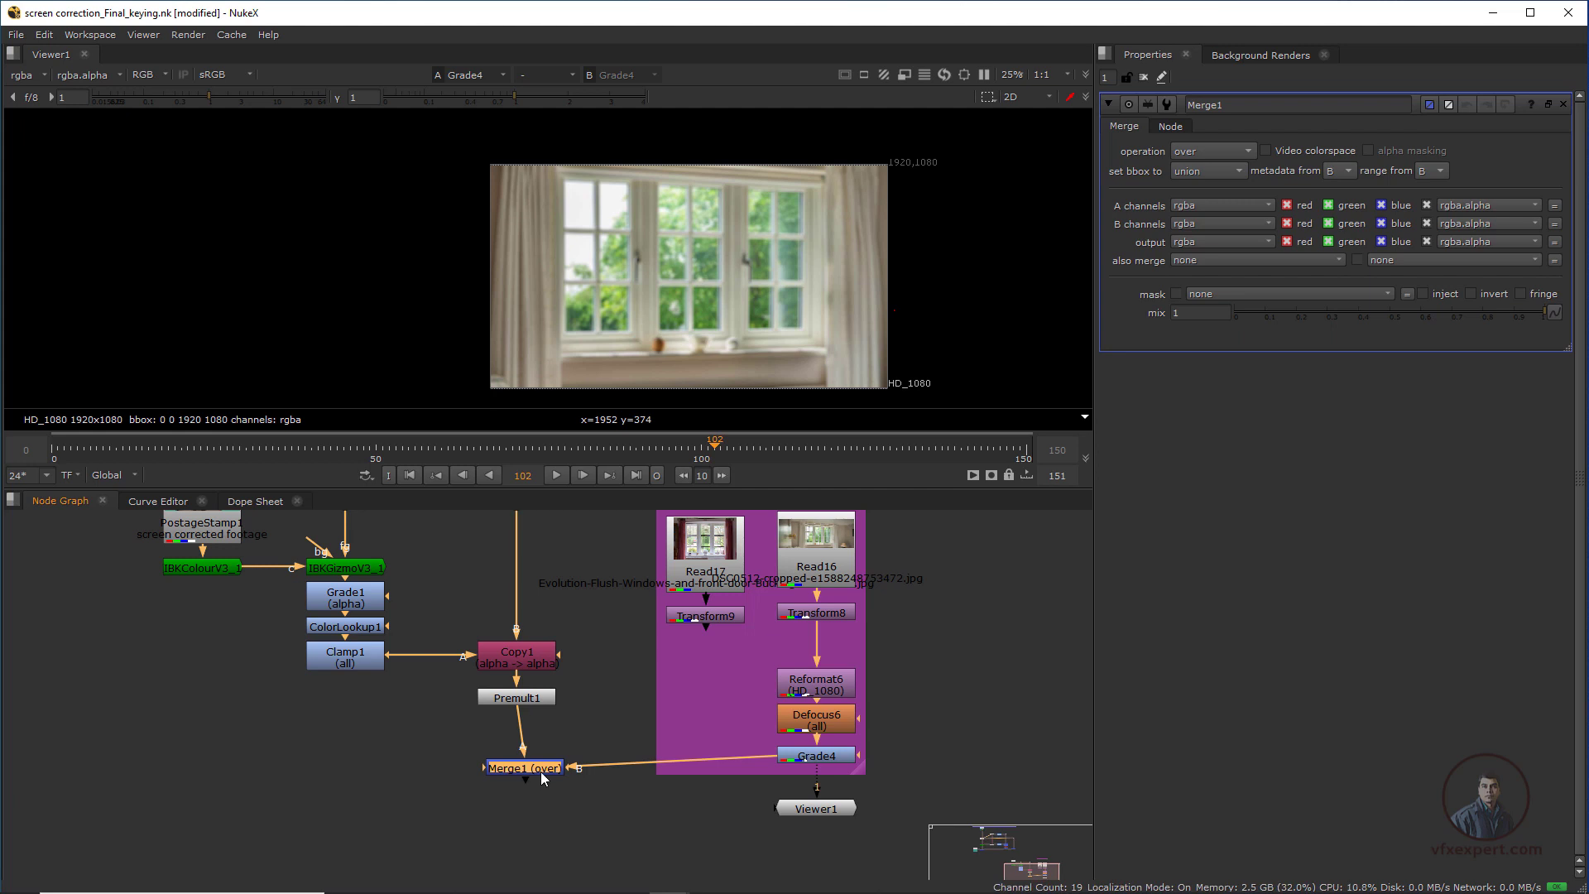
pyautogui.moveTo(542, 770); pyautogui.dragTo(533, 768)
pyautogui.press('1')
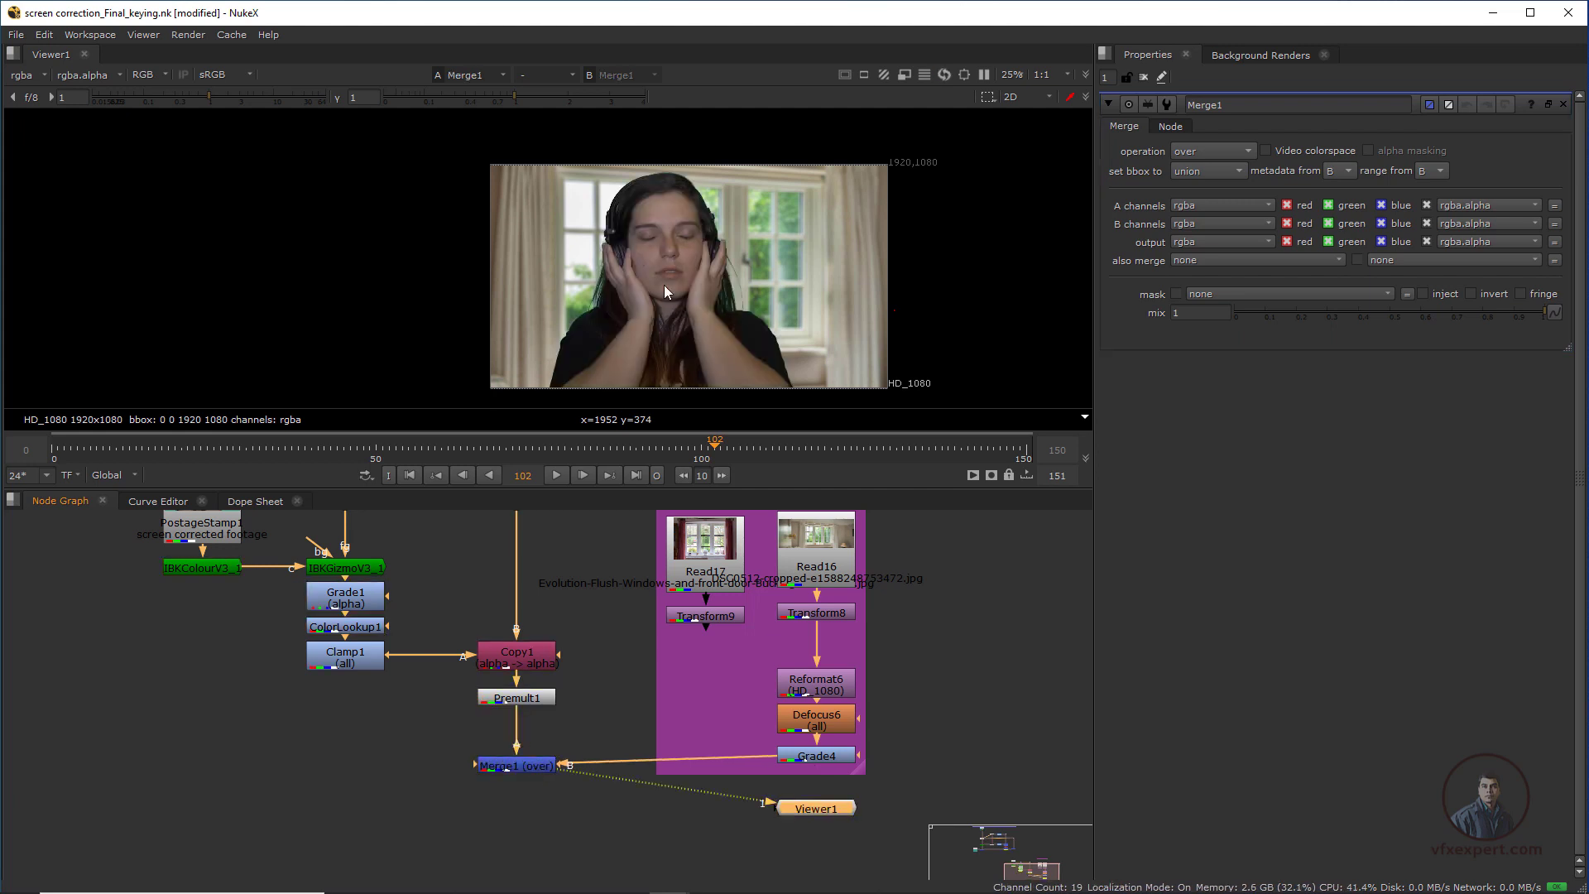
# - Try the other window plate by feeding Reformat6 from Transform9, compare the composite, and reconnect Reformat6 to Transform8
pyautogui.scroll(5, 728, 230)
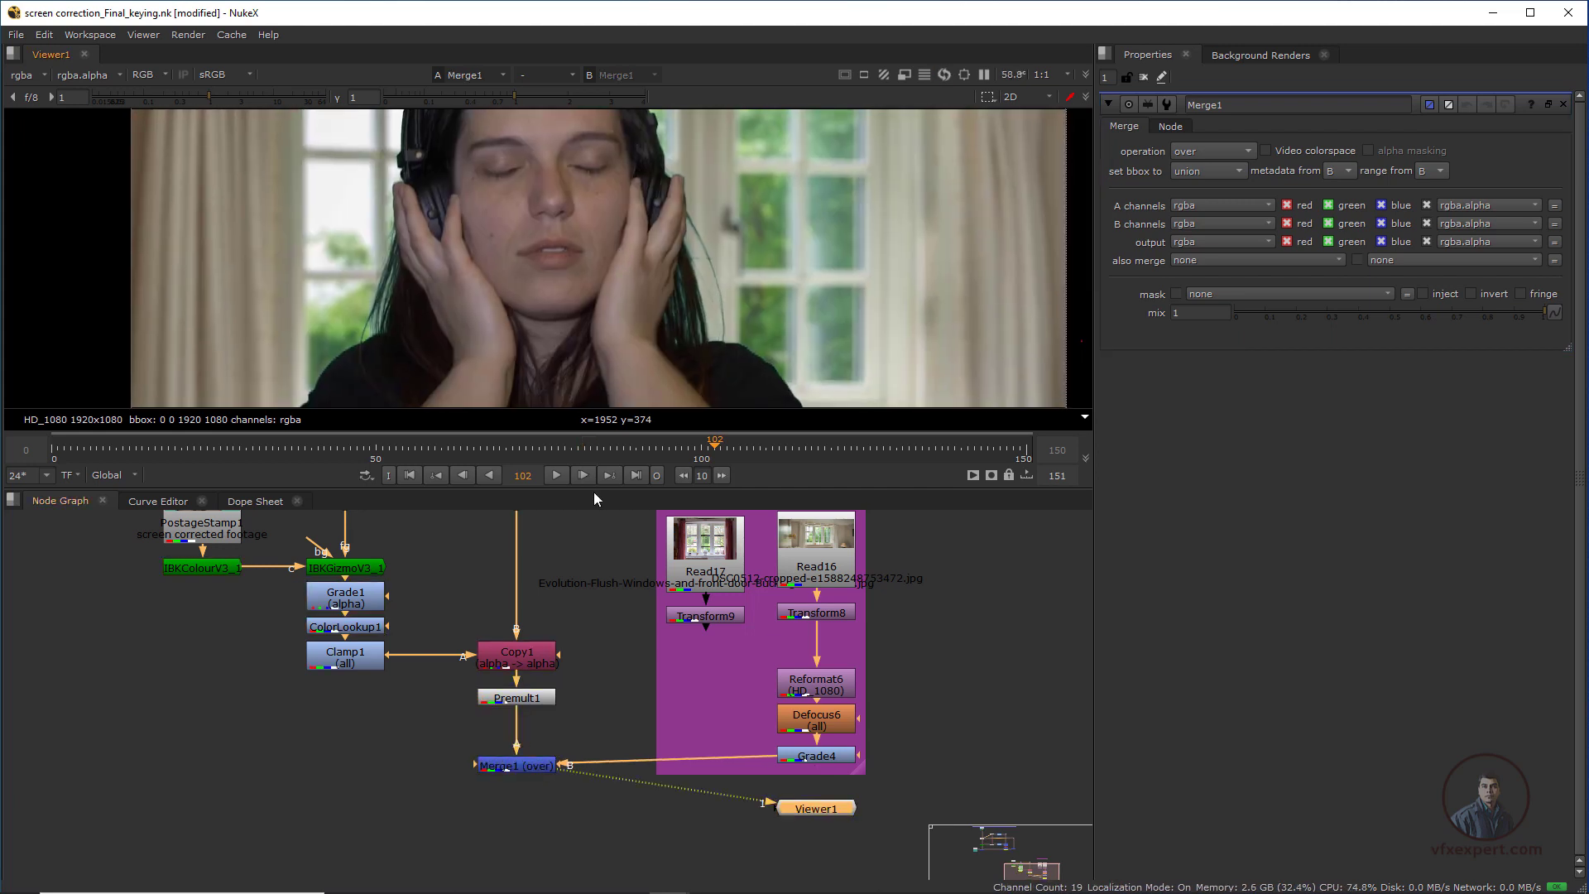
pyautogui.moveTo(593, 491); pyautogui.dragTo(594, 580)
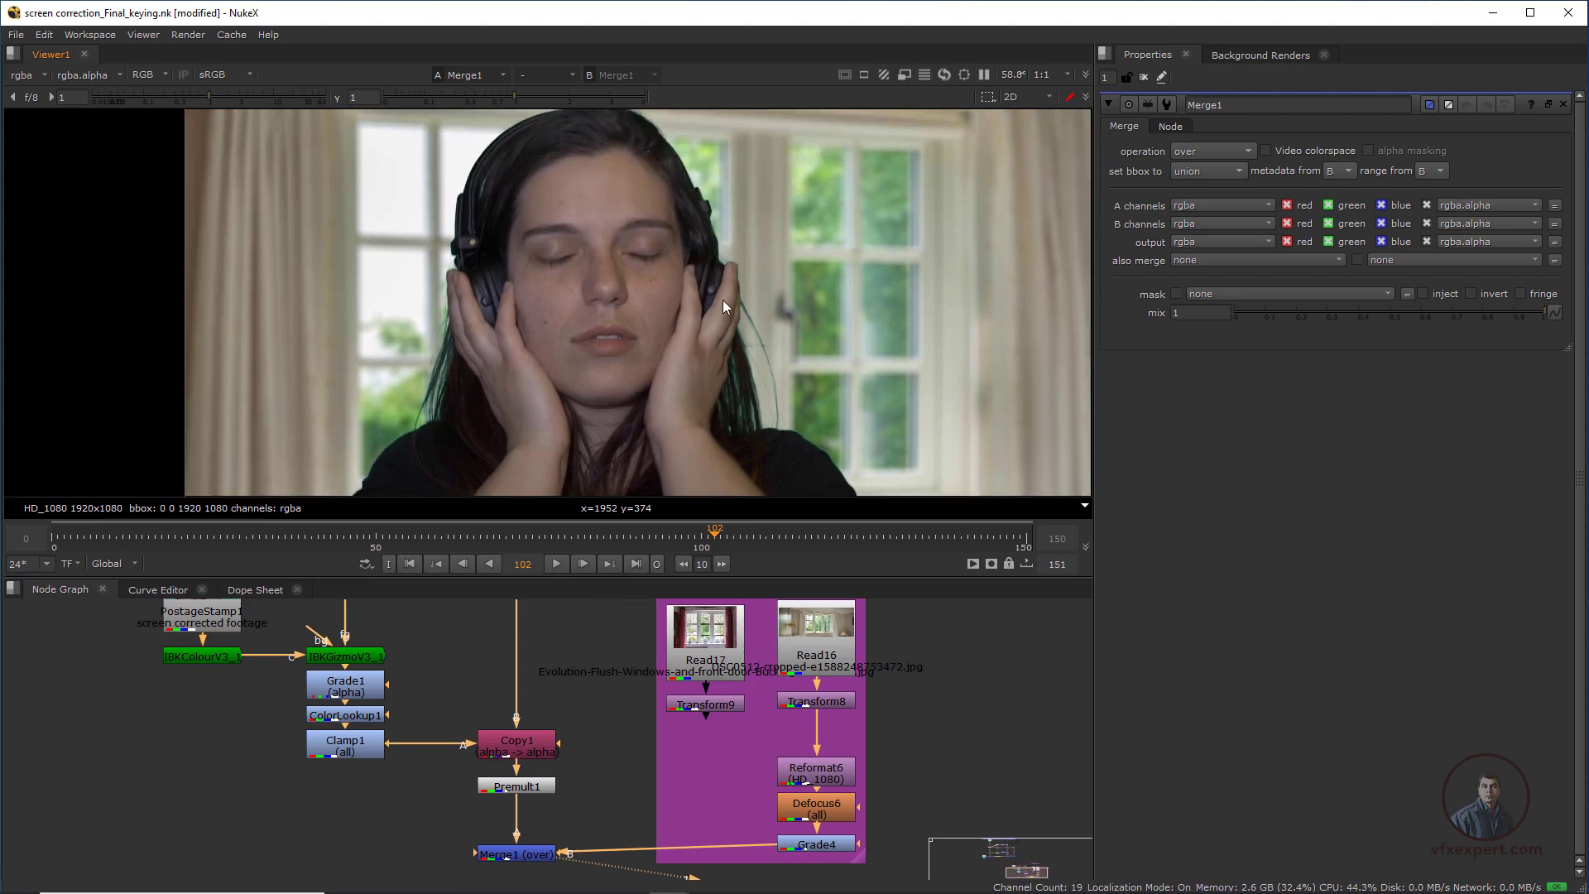
pyautogui.scroll(-2, 878, 284)
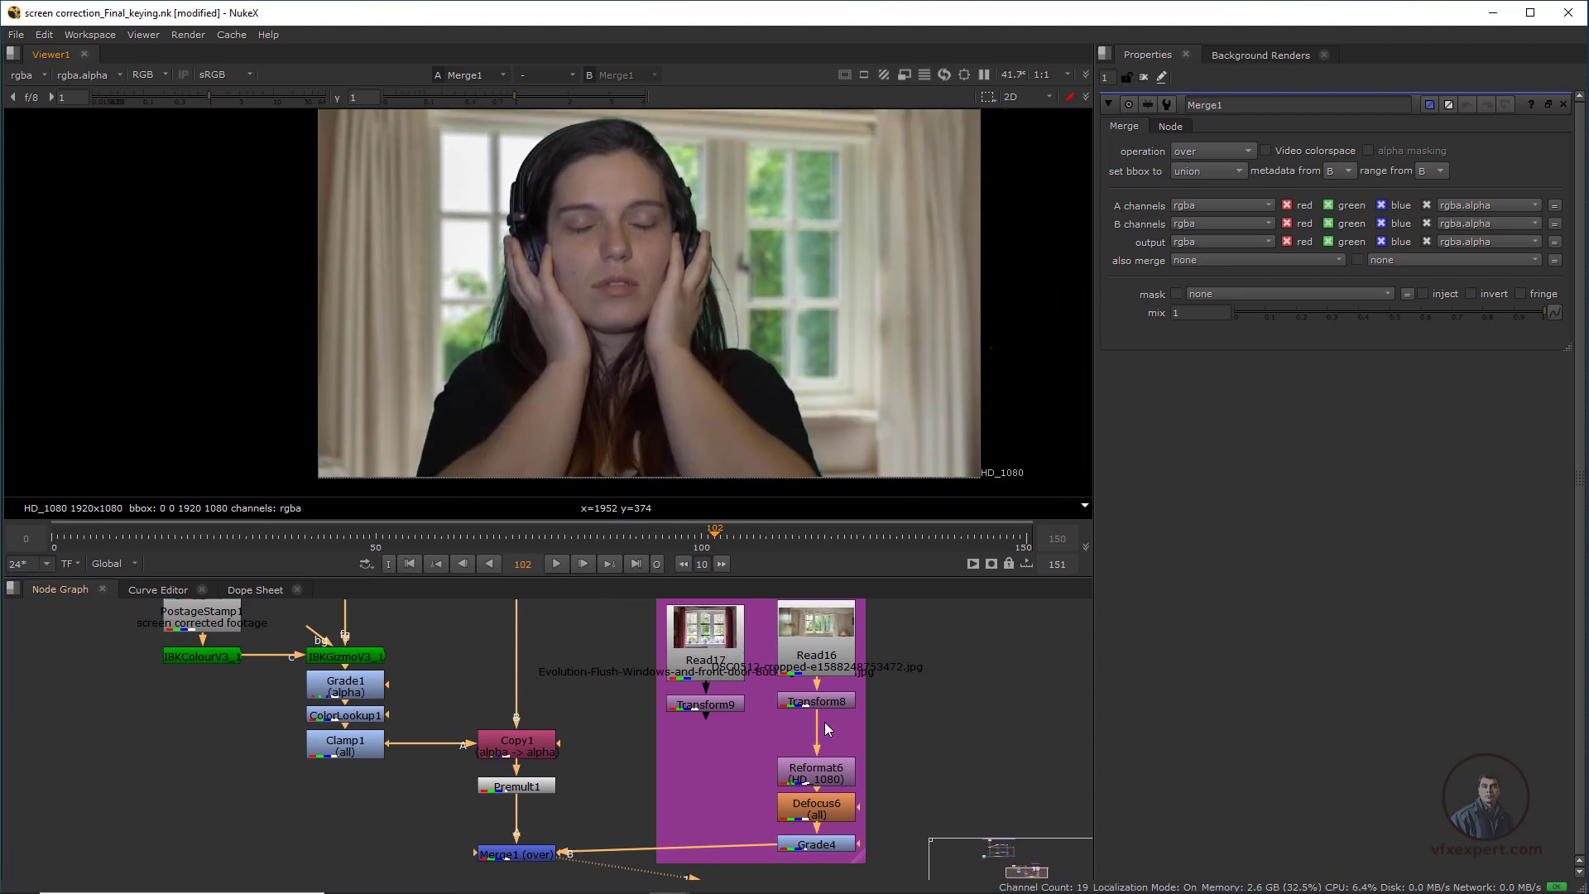
pyautogui.moveTo(817, 724); pyautogui.dragTo(722, 707)
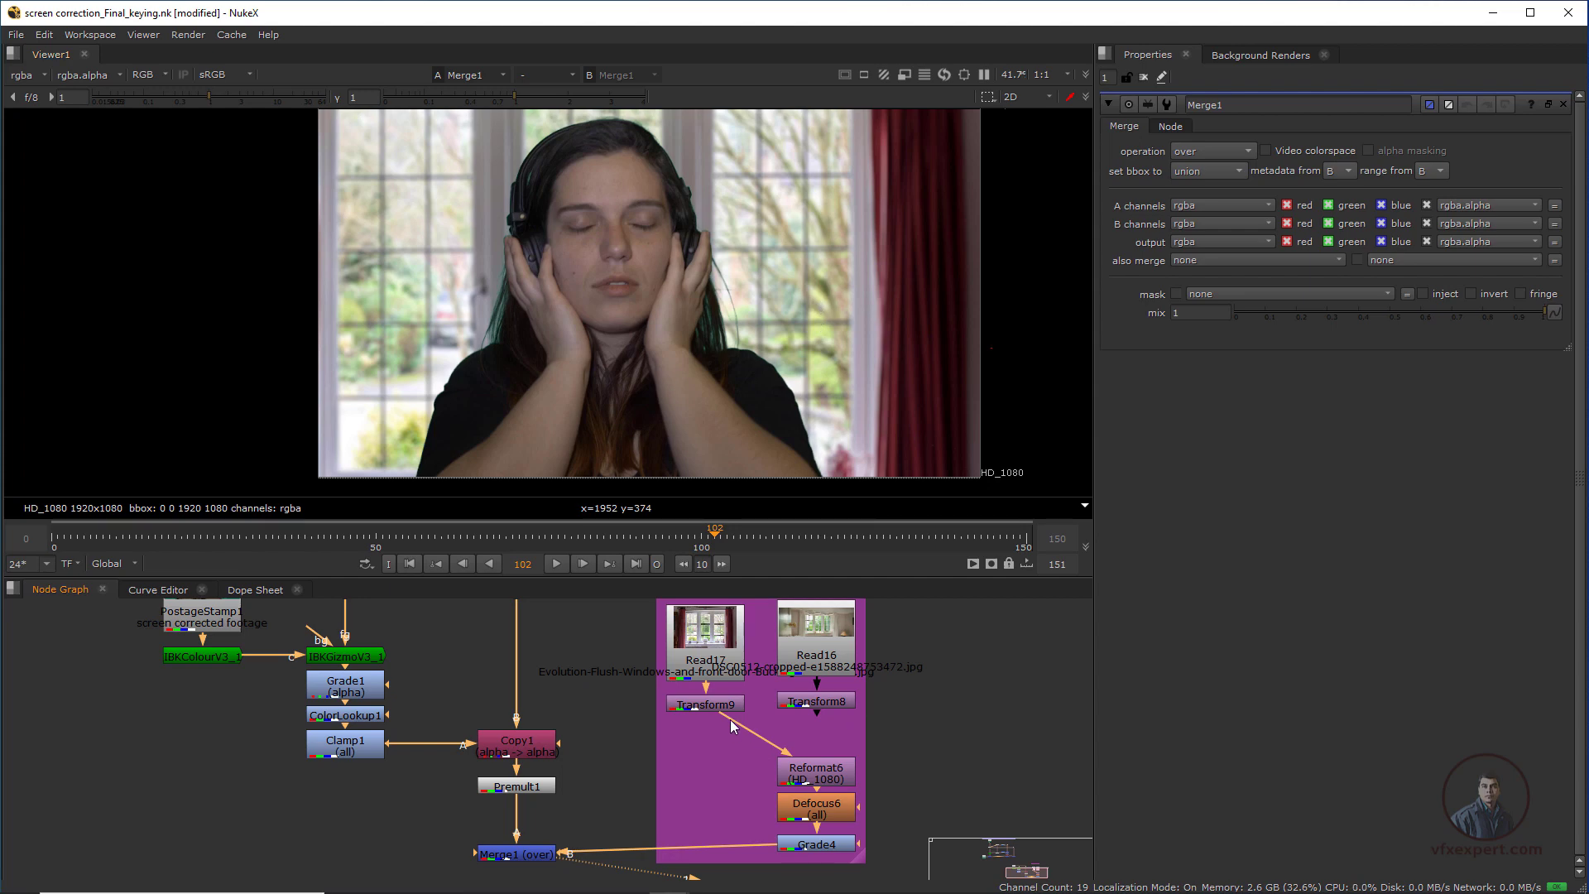
pyautogui.moveTo(730, 718); pyautogui.dragTo(819, 703)
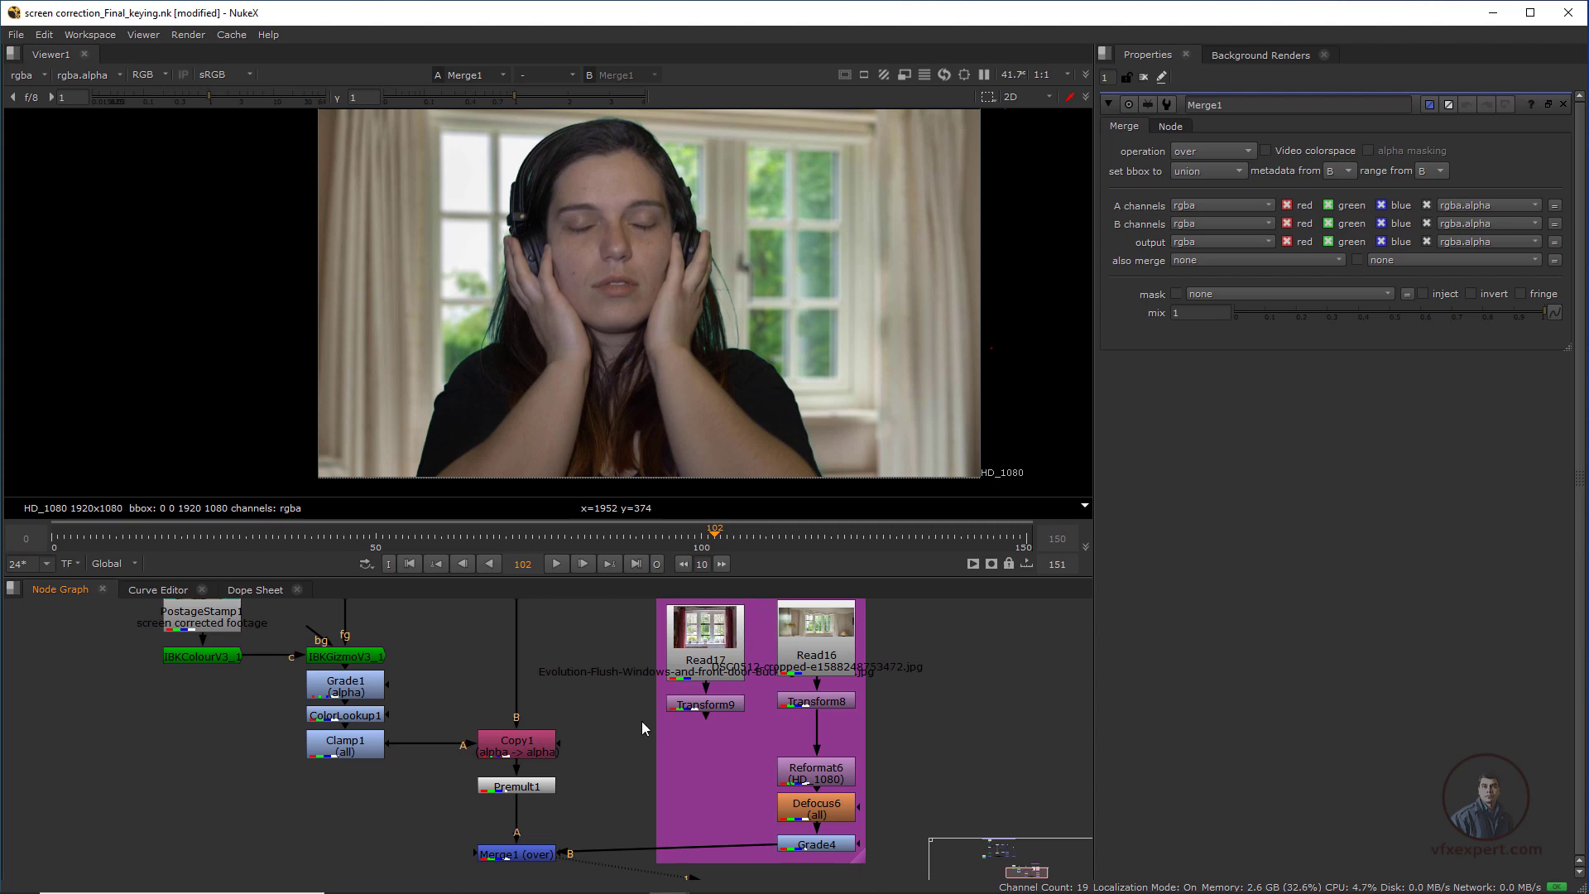
# - Check the composite around the hair and shoulders, and move the Viewer node directly below the Merge node
pyautogui.scroll(-2, 642, 722)
pyautogui.scroll(2, 532, 356)
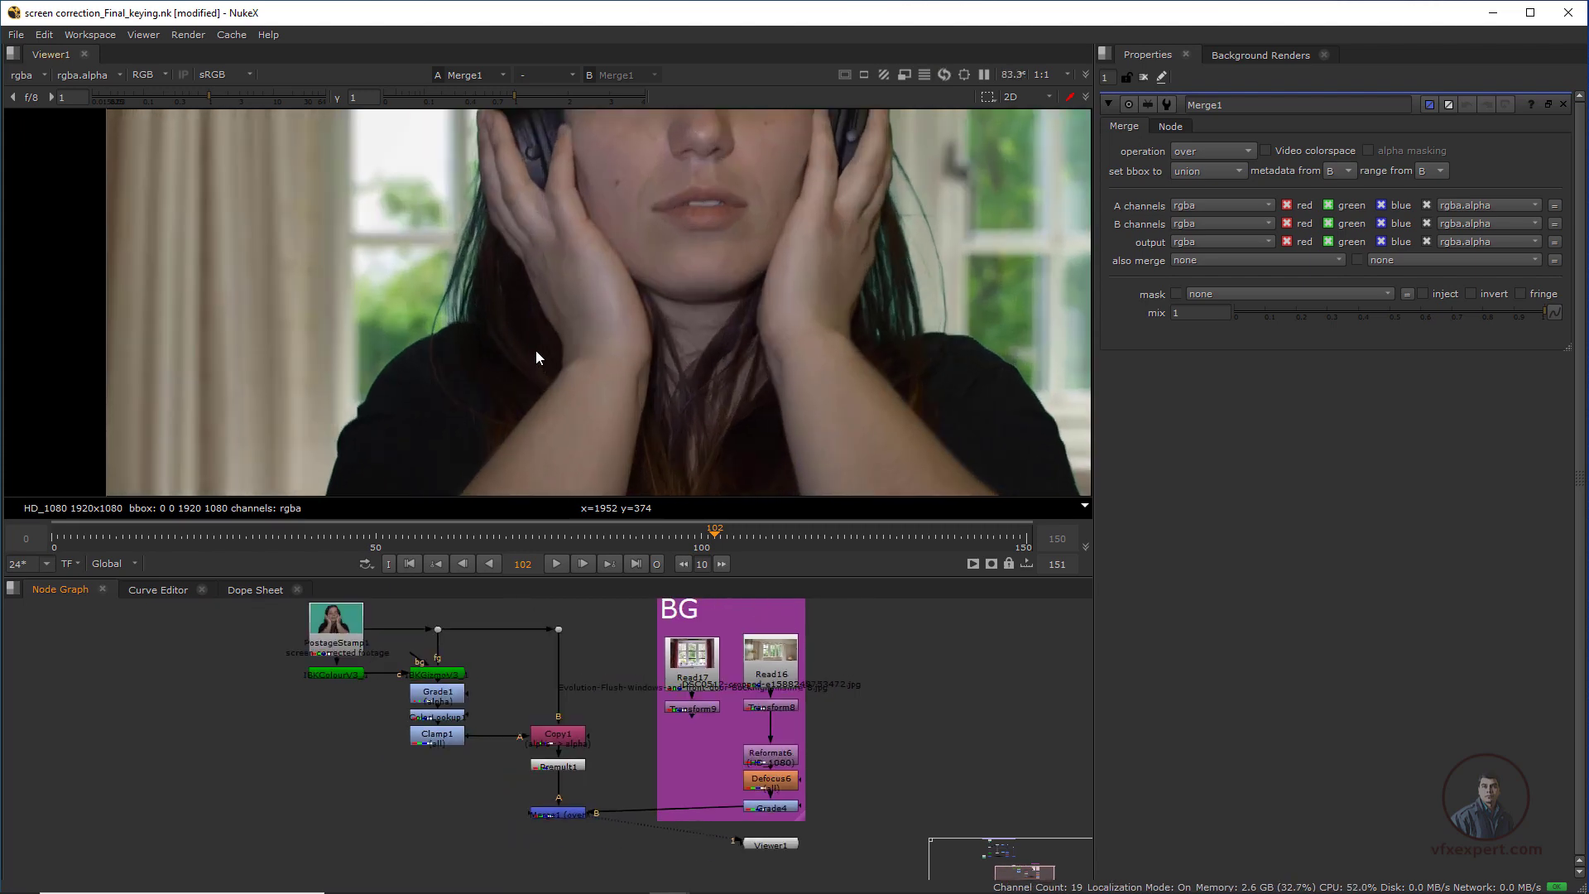
pyautogui.scroll(2, 530, 321)
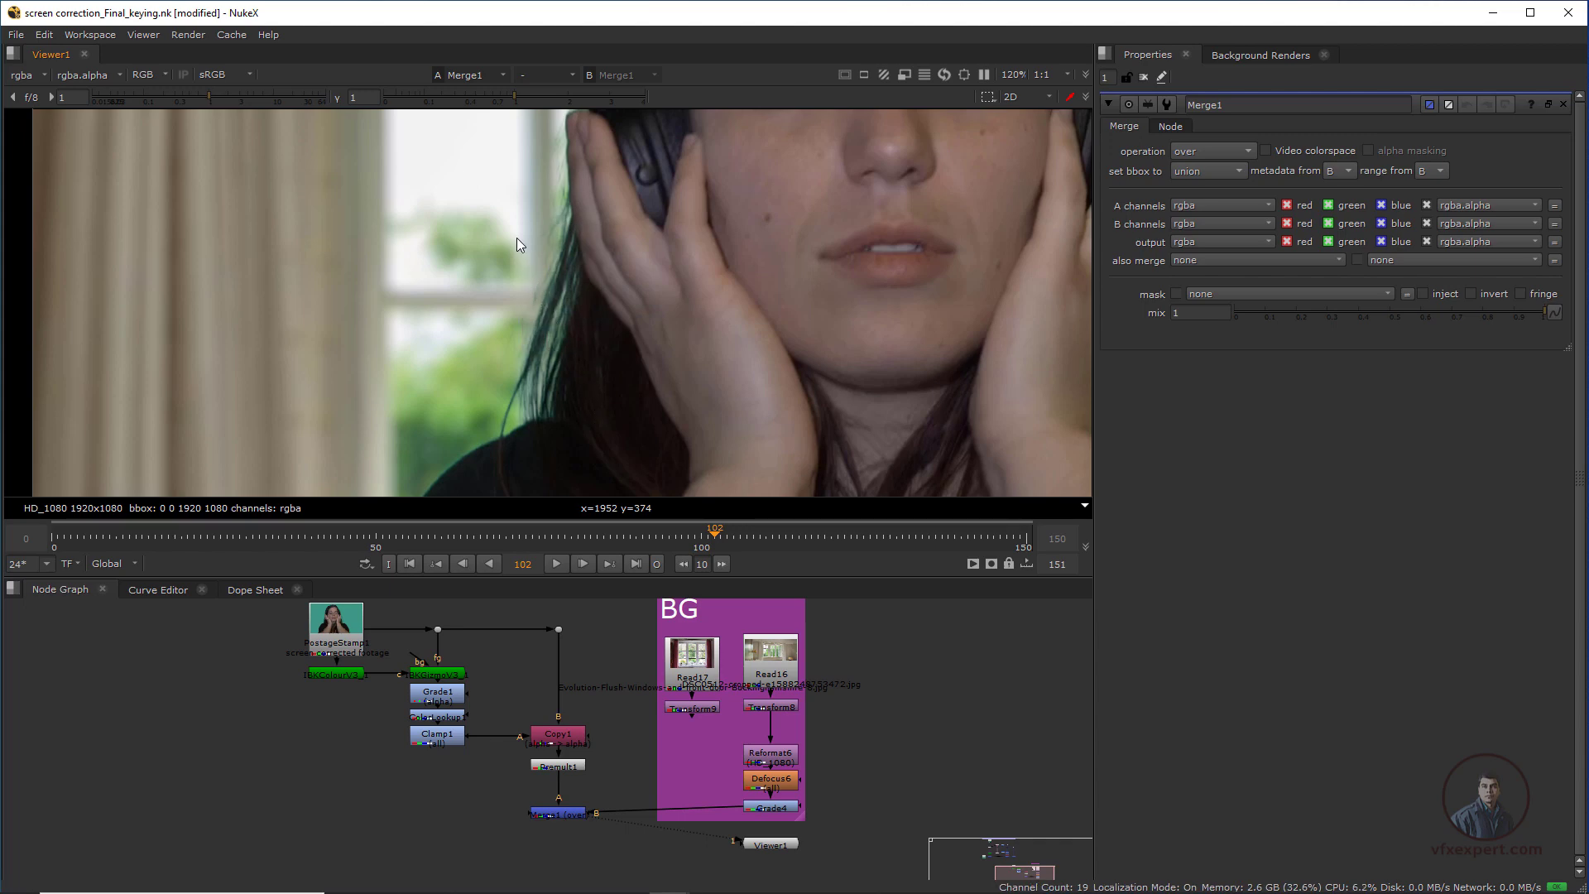
pyautogui.scroll(-3, 621, 340)
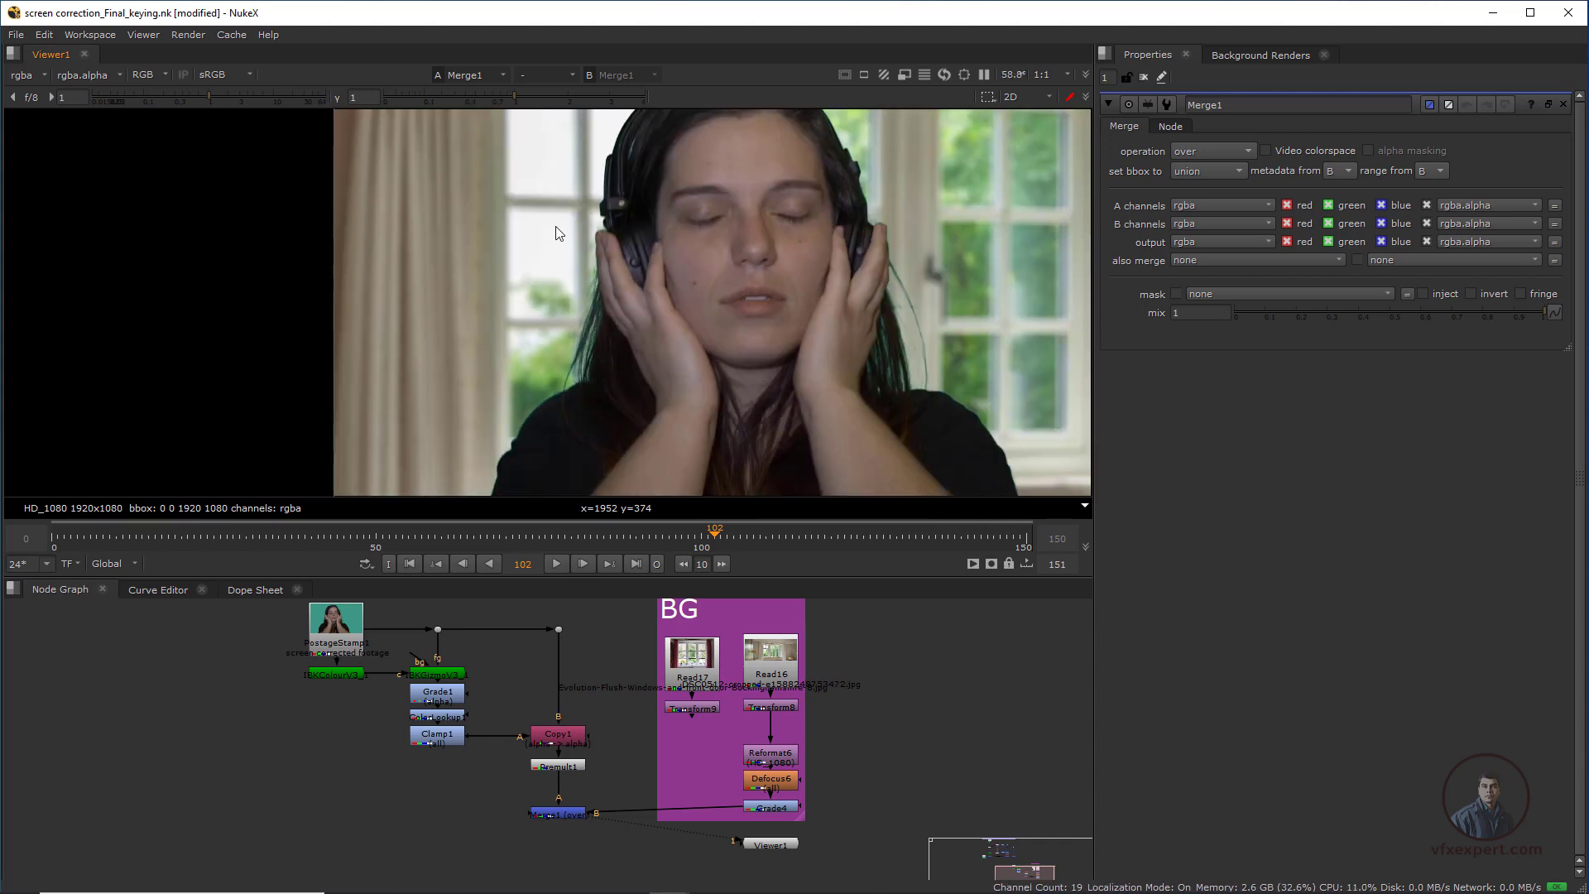
pyautogui.moveTo(734, 855); pyautogui.dragTo(753, 832, button='middle')
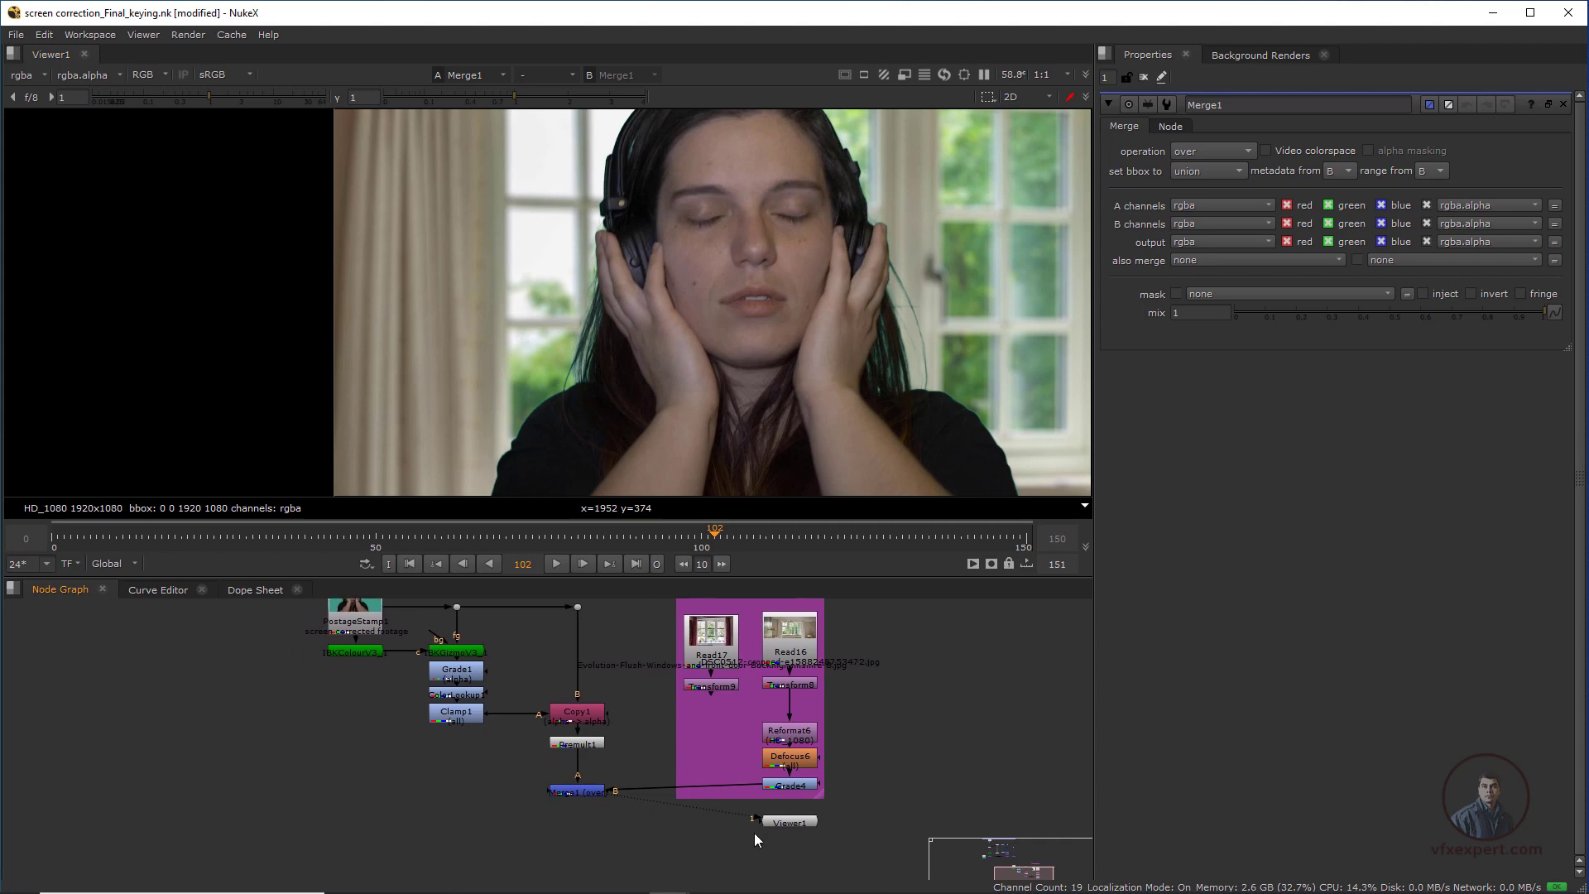
pyautogui.moveTo(796, 828); pyautogui.dragTo(556, 821)
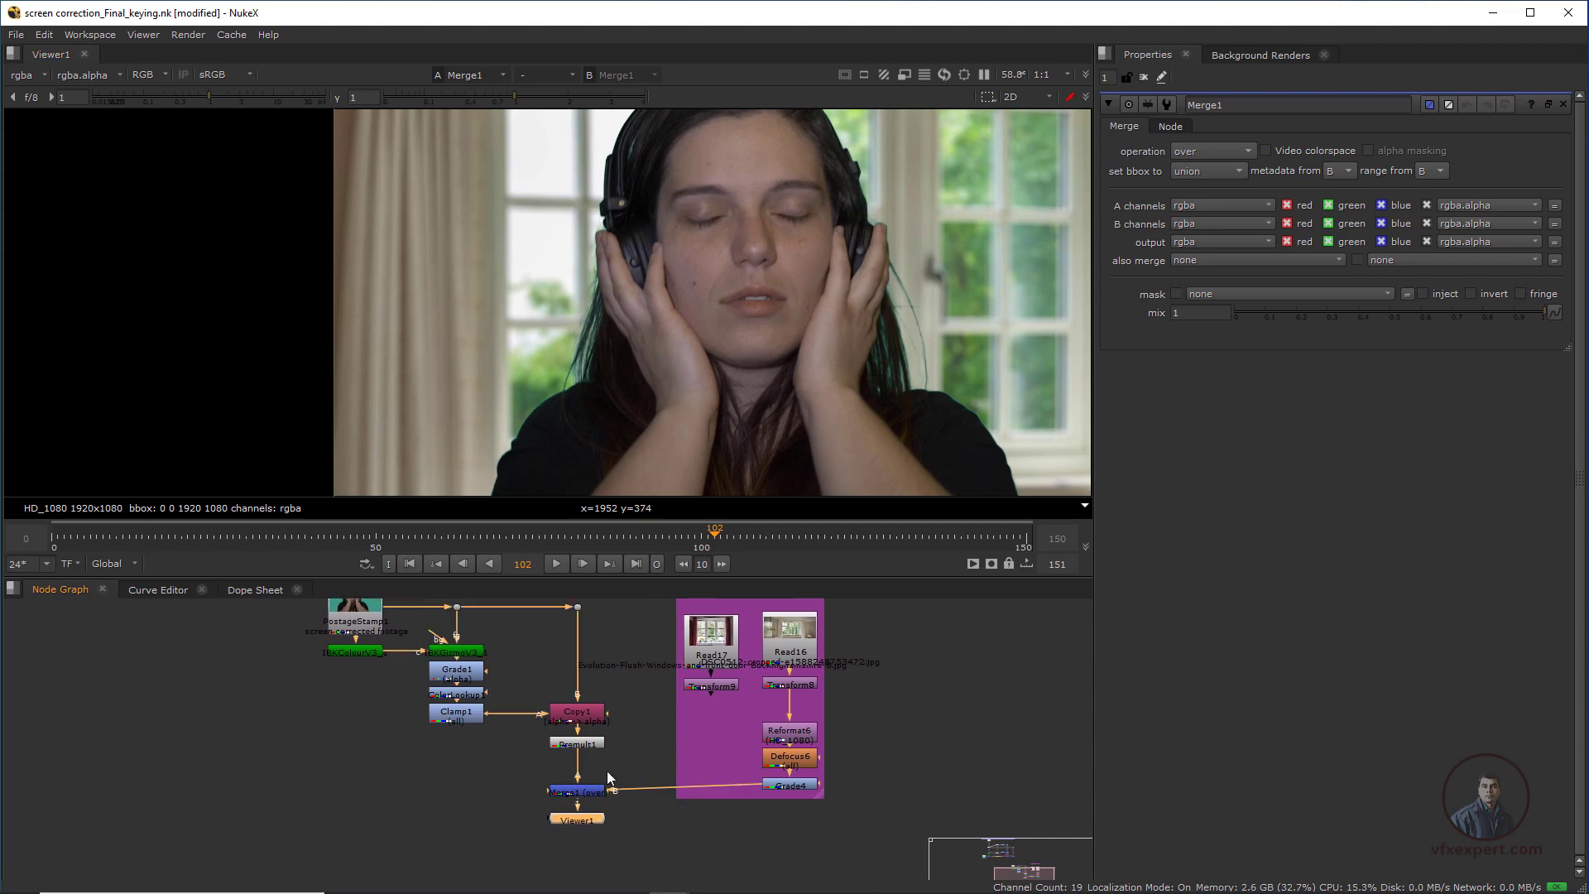
# - Move the Copy, Premult and Merge nodes further down and shift the BG backdrop farther away to open up space in the node tree
pyautogui.moveTo(607, 579); pyautogui.dragTo(687, 467)
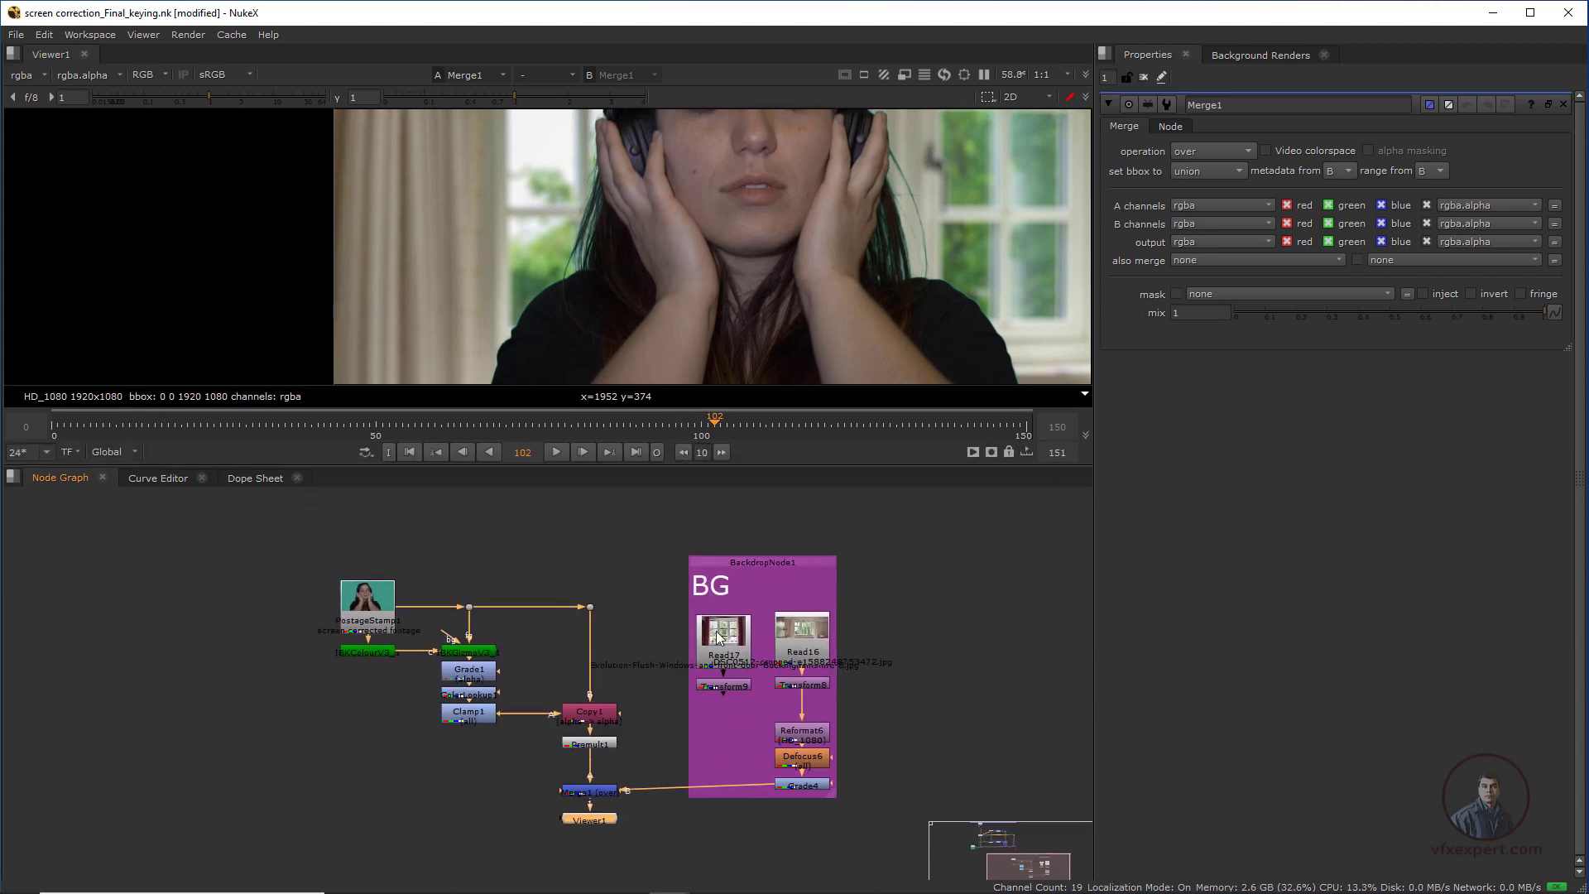
pyautogui.scroll(-2, 697, 292)
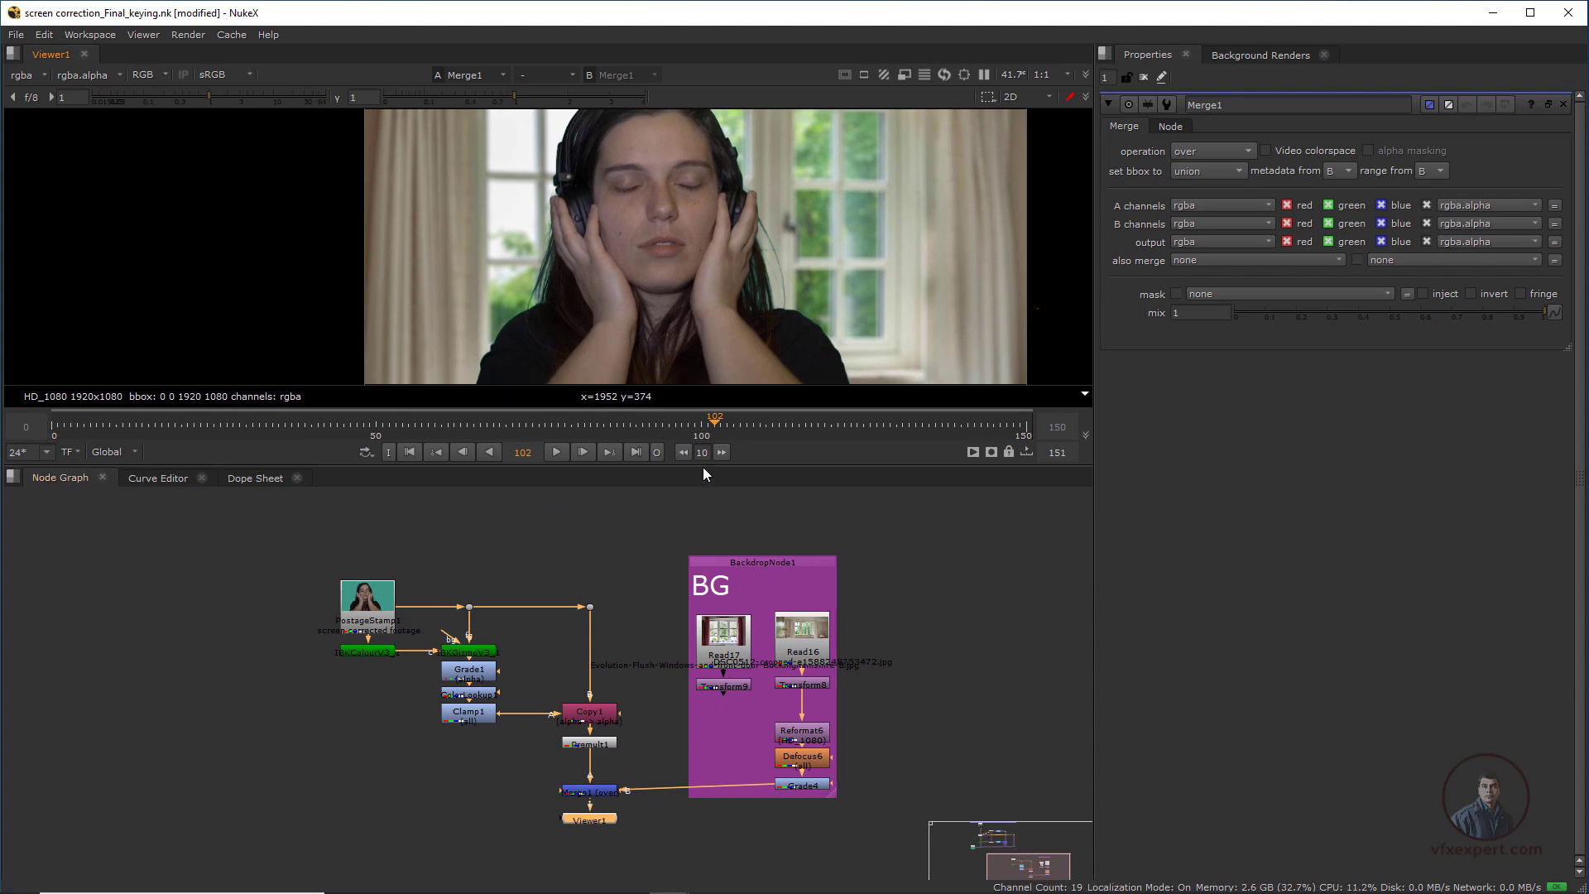
pyautogui.moveTo(702, 467); pyautogui.dragTo(703, 516)
pyautogui.scroll(3, 588, 613)
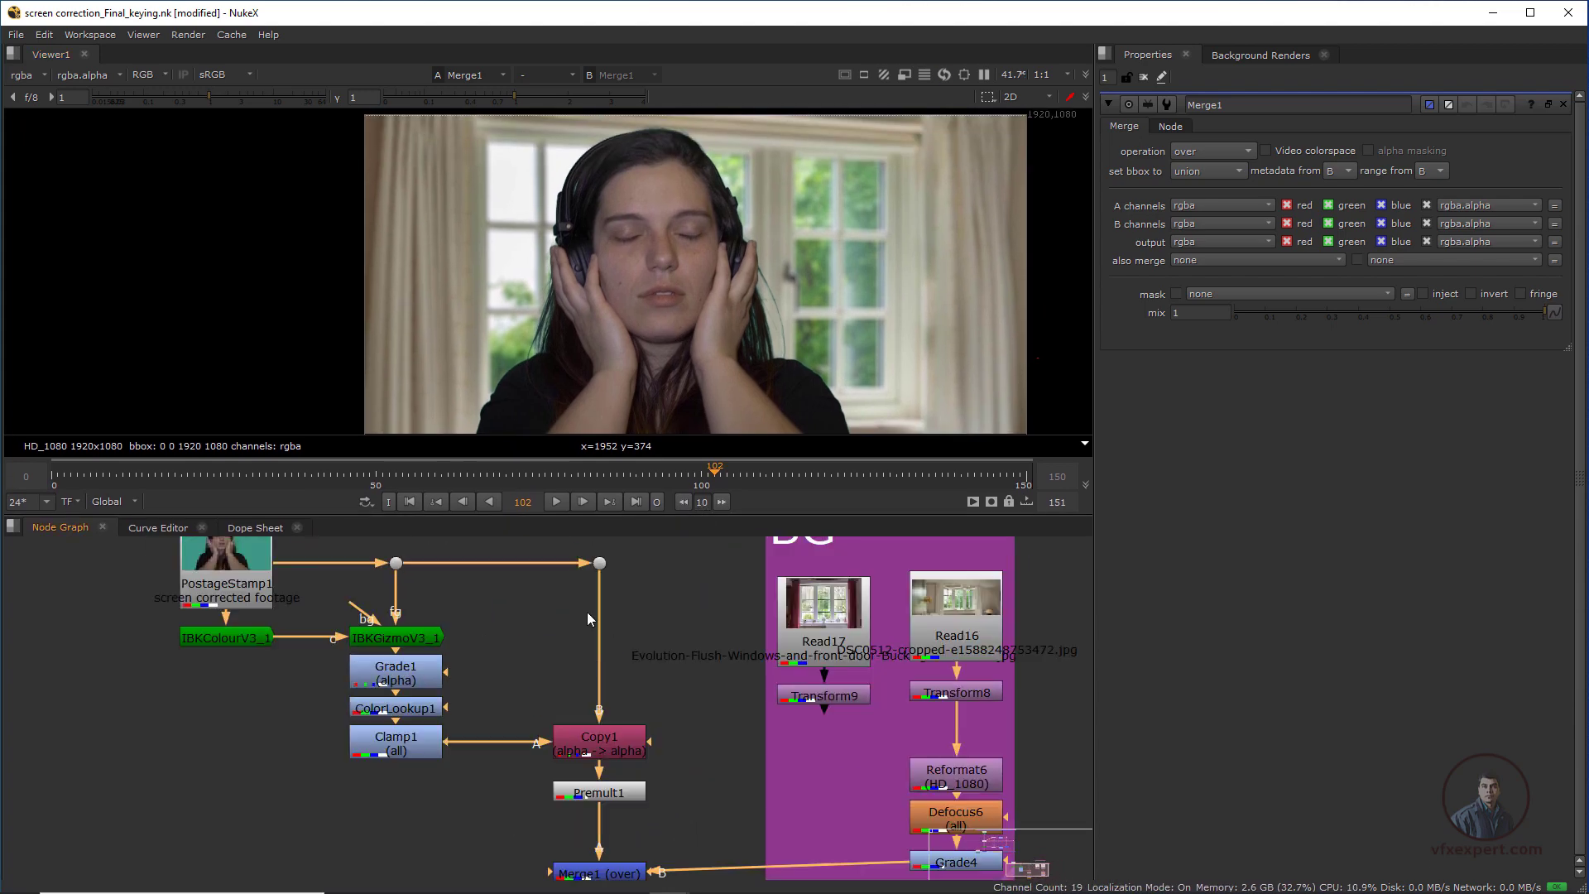
pyautogui.moveTo(705, 710); pyautogui.dragTo(717, 724, button='middle')
pyautogui.scroll(-1, 617, 717)
pyautogui.moveTo(617, 716); pyautogui.dragTo(511, 627, button='middle')
pyautogui.moveTo(673, 518); pyautogui.dragTo(674, 475)
pyautogui.scroll(-2, 627, 662)
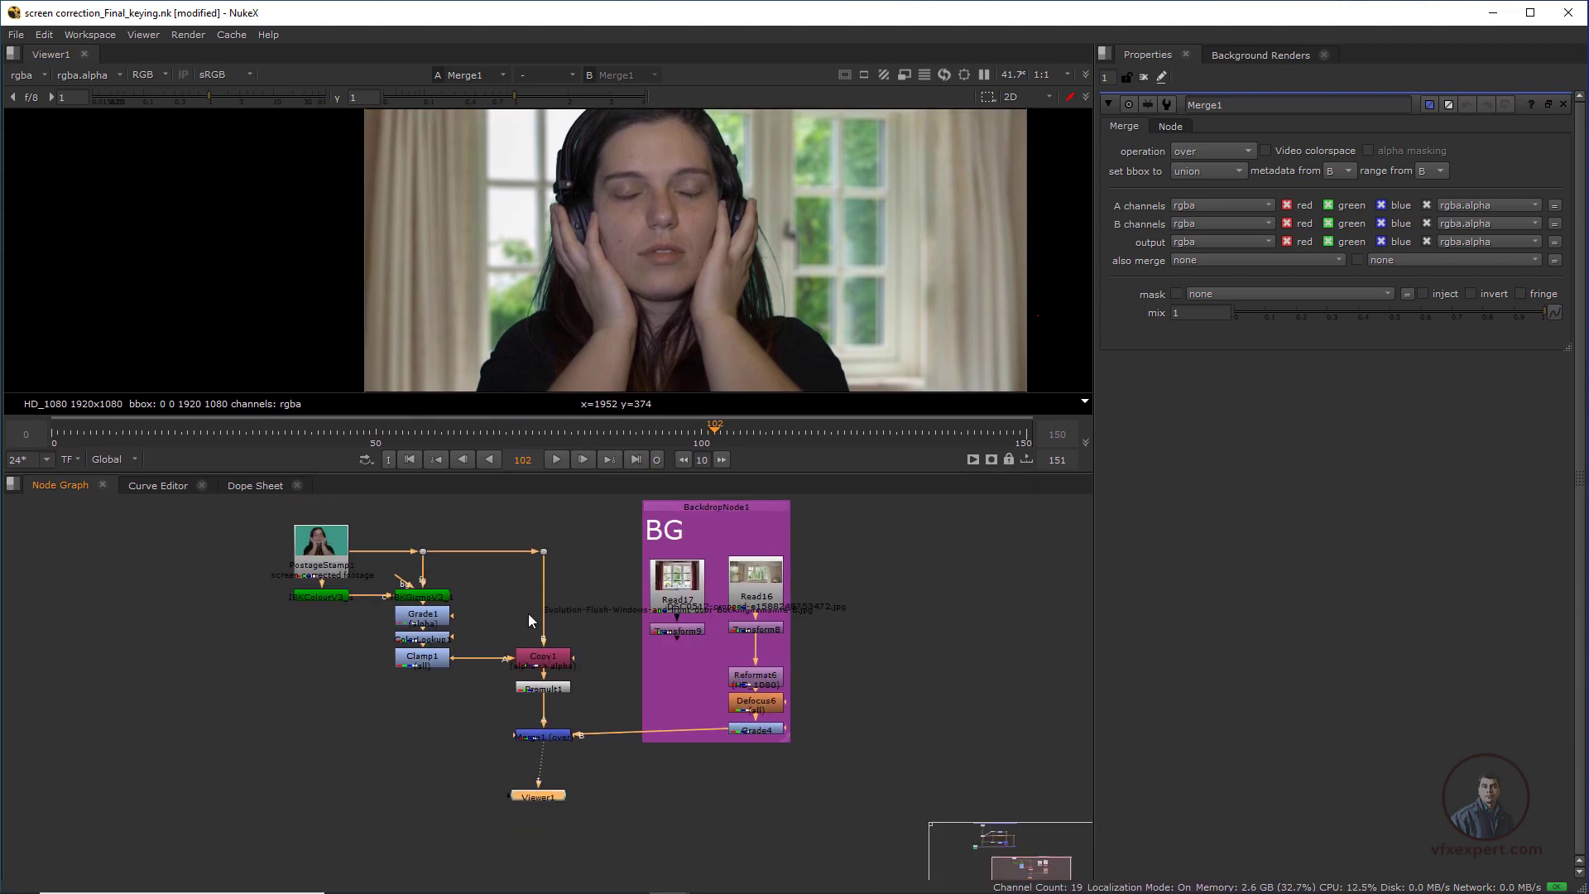
pyautogui.moveTo(528, 613); pyautogui.dragTo(584, 743)
pyautogui.moveTo(542, 687); pyautogui.dragTo(538, 817)
pyautogui.moveTo(601, 823); pyautogui.dragTo(442, 858, button='middle')
pyautogui.moveTo(575, 538); pyautogui.dragTo(812, 673)
pyautogui.moveTo(298, 665); pyautogui.dragTo(460, 670, button='middle')
# - Add a Dot on the Clamp-to-Copy connection below Clamp to square the link, and place the Viewer node beneath Merge
pyautogui.scroll(1, 452, 674)
pyautogui.keyDown('ctrl'); pyautogui.moveTo(451, 673); pyautogui.dragTo(382, 748); pyautogui.keyUp('ctrl')
pyautogui.moveTo(523, 746); pyautogui.dragTo(531, 851)
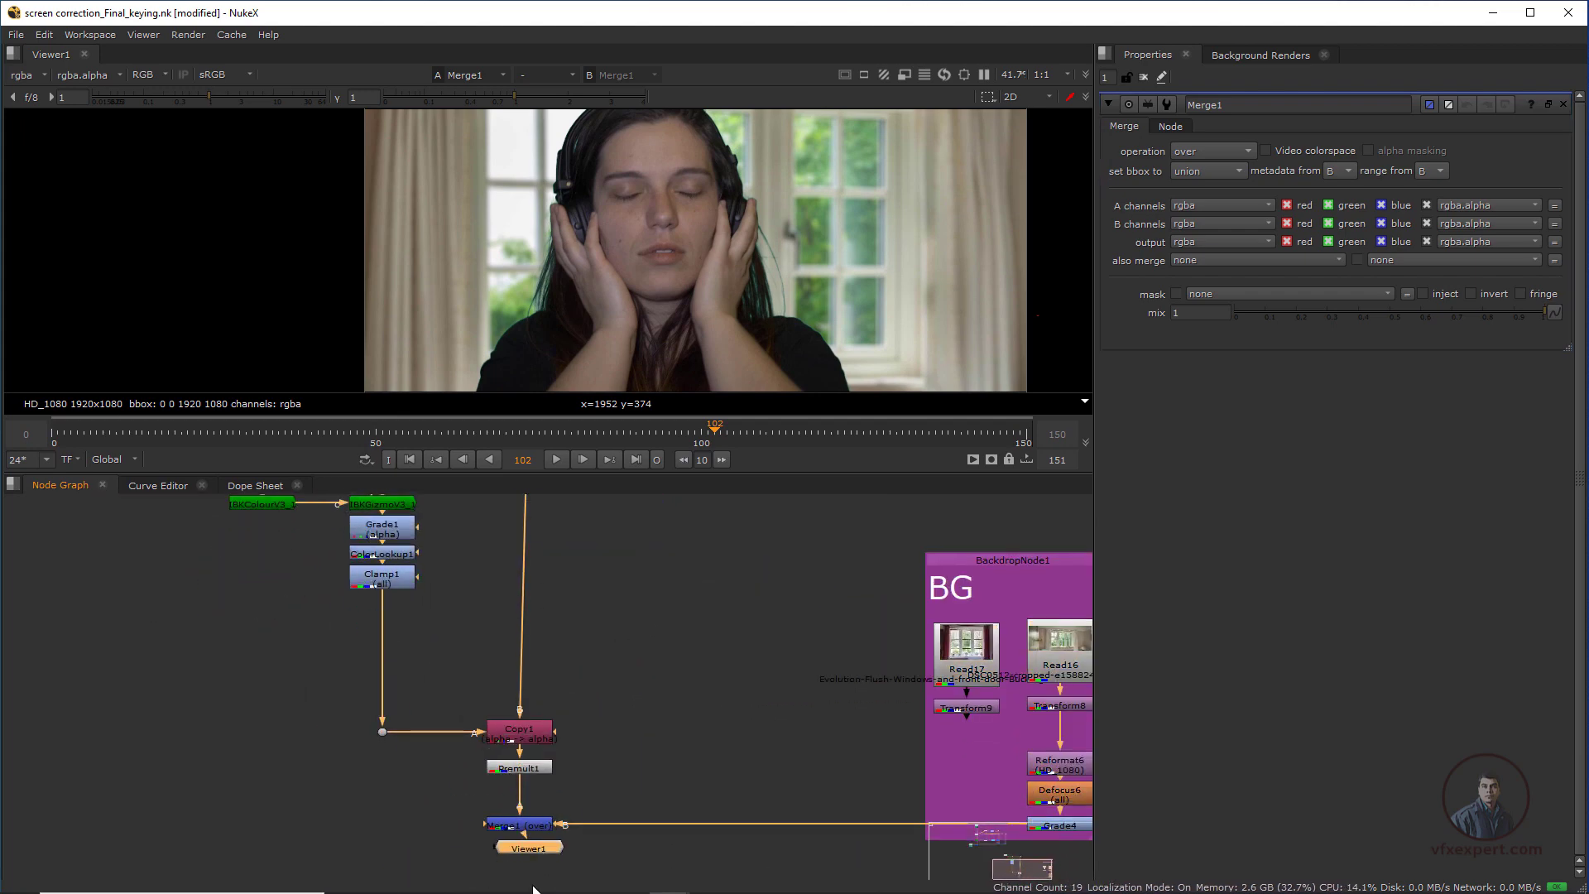
# - Shift the Clamp node and its upstream keying nodes farther from the Copy node, keeping the Dot aligned beneath Clamp
pyautogui.scroll(-1, 538, 861)
pyautogui.keyDown('ctrl'); pyautogui.click(428, 673); pyautogui.keyUp('ctrl')
pyautogui.keyDown('ctrl'); pyautogui.moveTo(428, 668); pyautogui.dragTo(360, 668); pyautogui.keyUp('ctrl')
pyautogui.moveTo(422, 798); pyautogui.dragTo(354, 797)
pyautogui.scroll(-1, 625, 556)
pyautogui.click(775, 571)
pyautogui.moveTo(771, 474); pyautogui.dragTo(775, 433)
pyautogui.scroll(1, 715, 634)
pyautogui.moveTo(779, 667); pyautogui.dragTo(839, 689, button='middle')
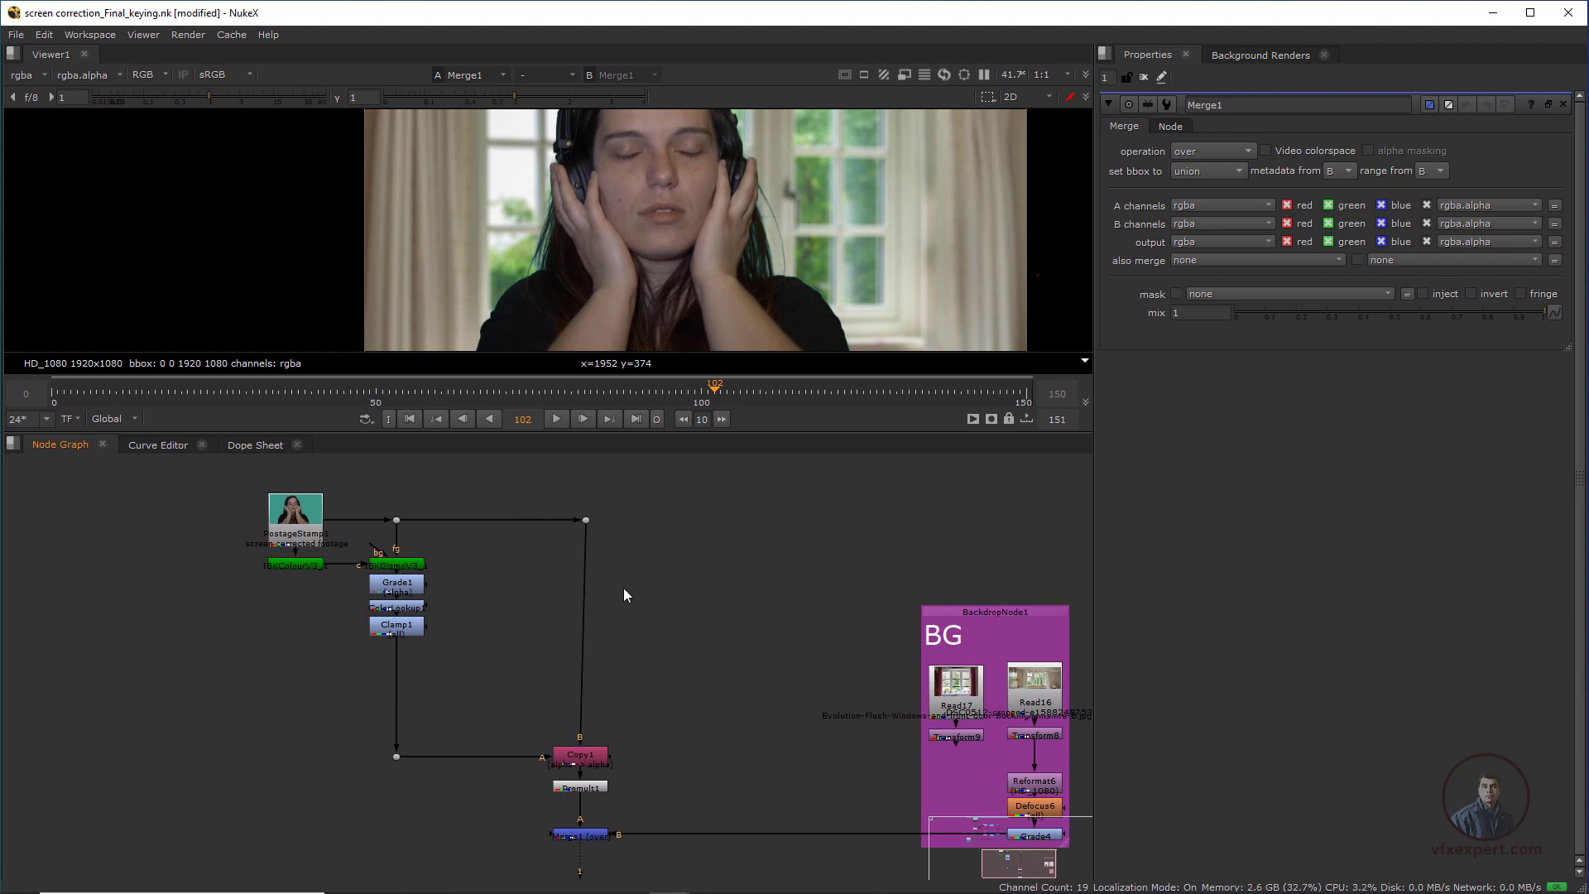
# - Inspect the composite's hair edges and show the hidden nodes toolbar
pyautogui.moveTo(610, 433); pyautogui.dragTo(604, 501)
pyautogui.scroll(2, 571, 248)
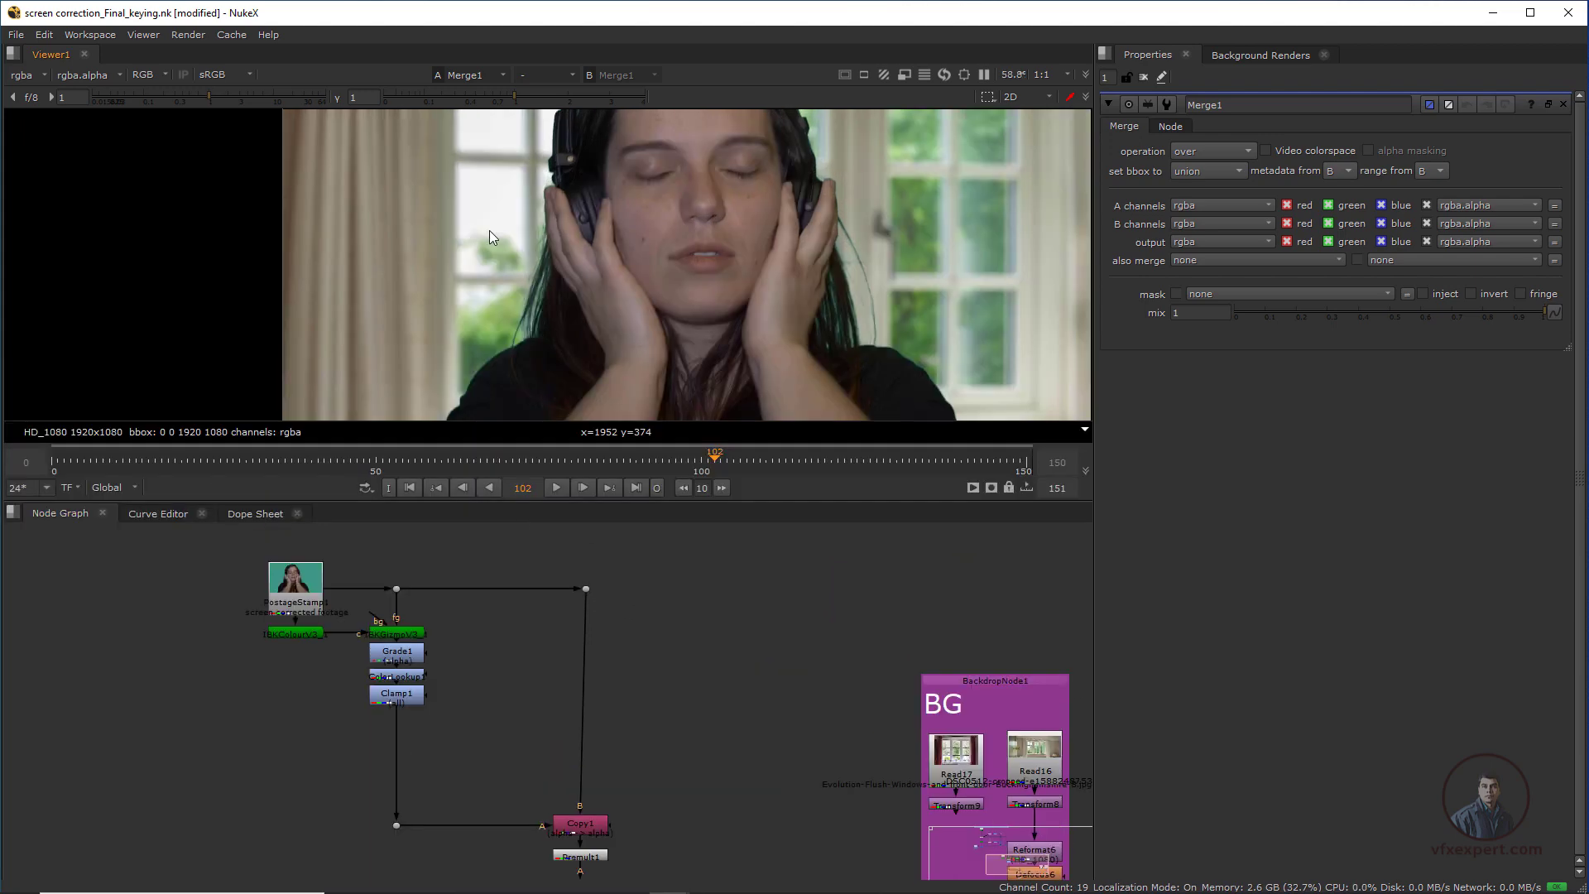
pyautogui.scroll(1, 549, 292)
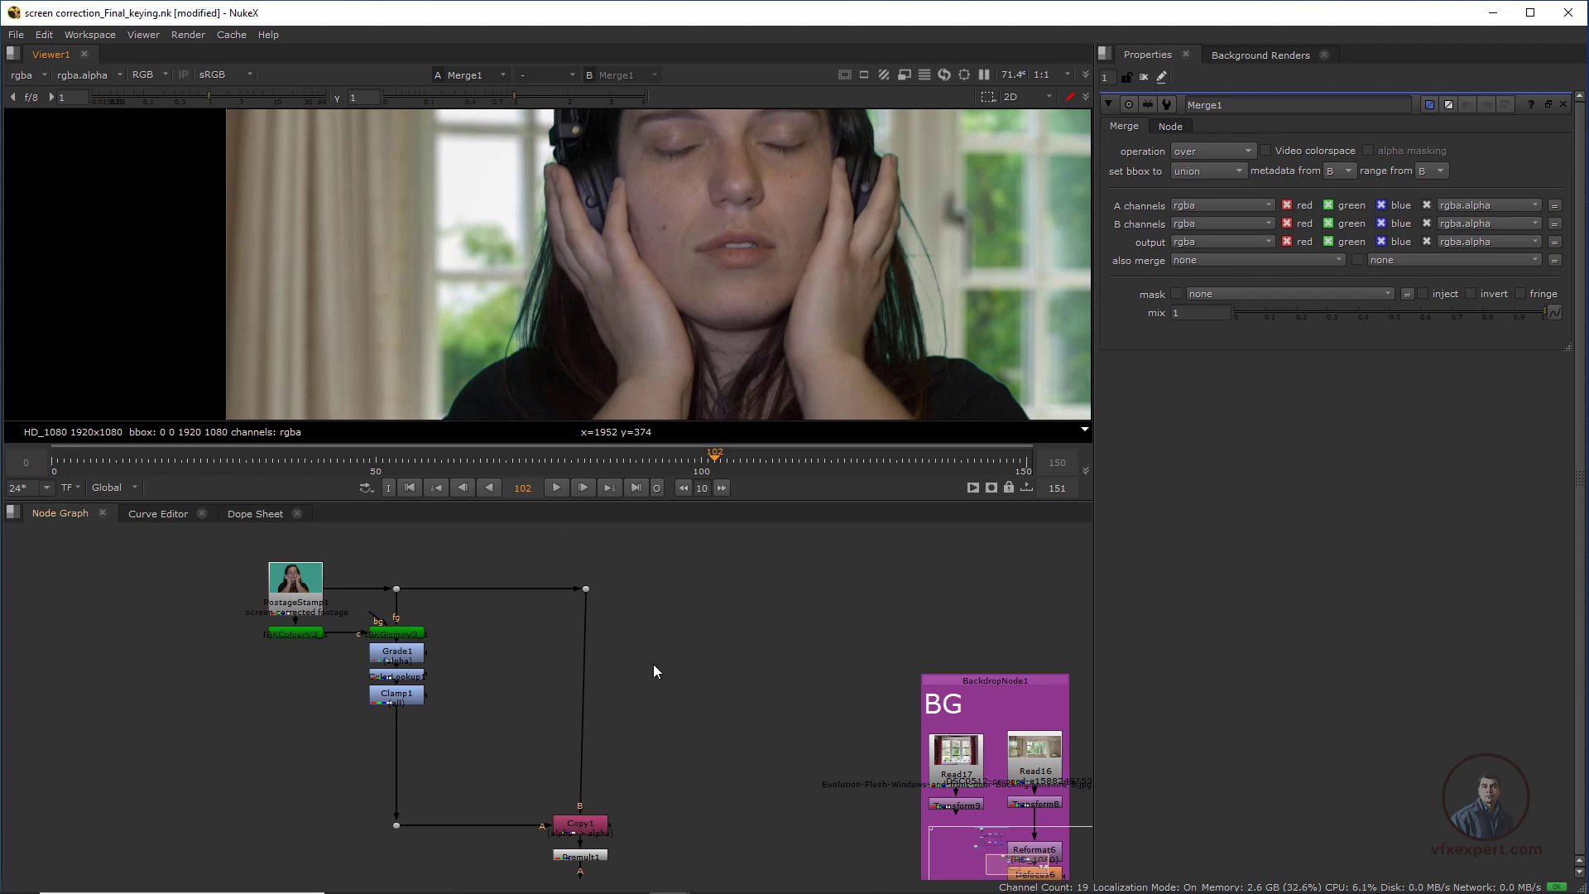
pyautogui.scroll(-1, 653, 663)
pyautogui.scroll(1, 592, 704)
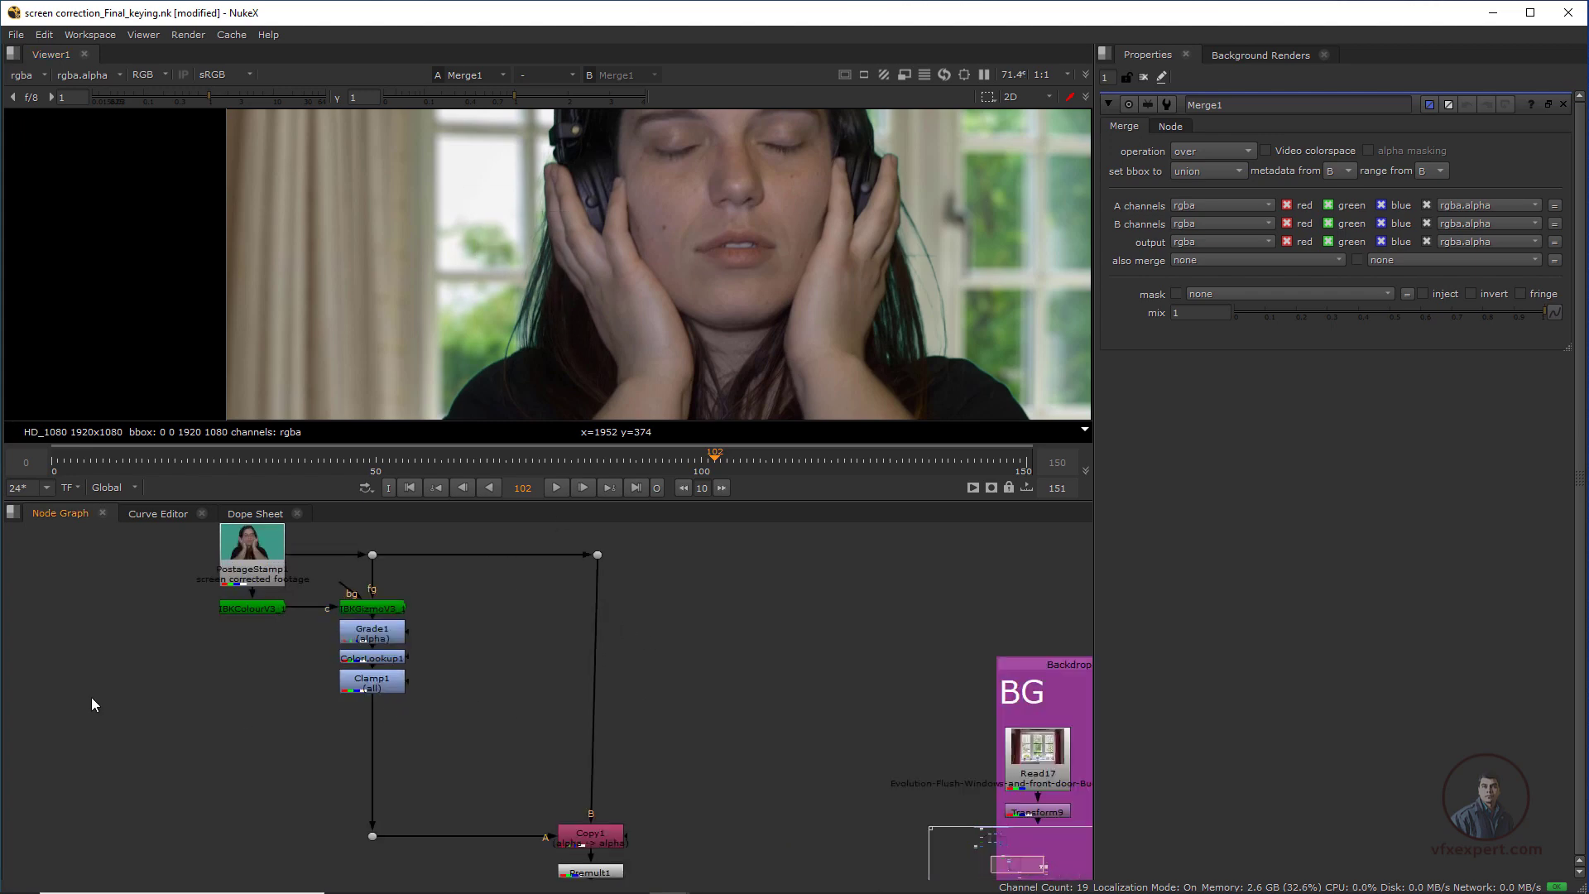
pyautogui.click(8, 642)
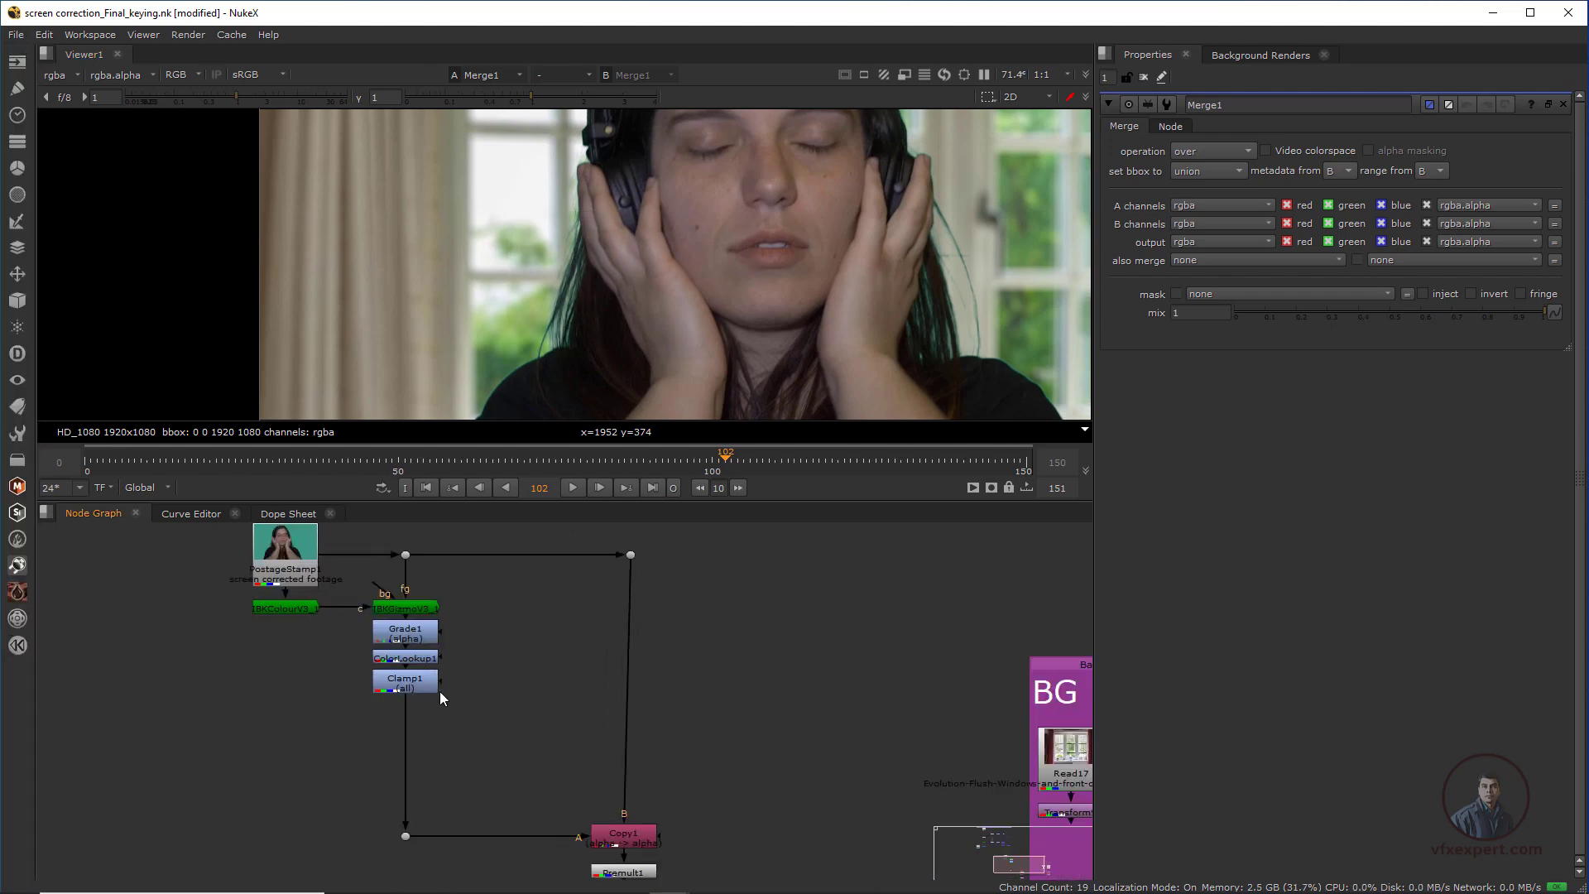
pyautogui.moveTo(604, 666); pyautogui.dragTo(592, 659, button='middle')
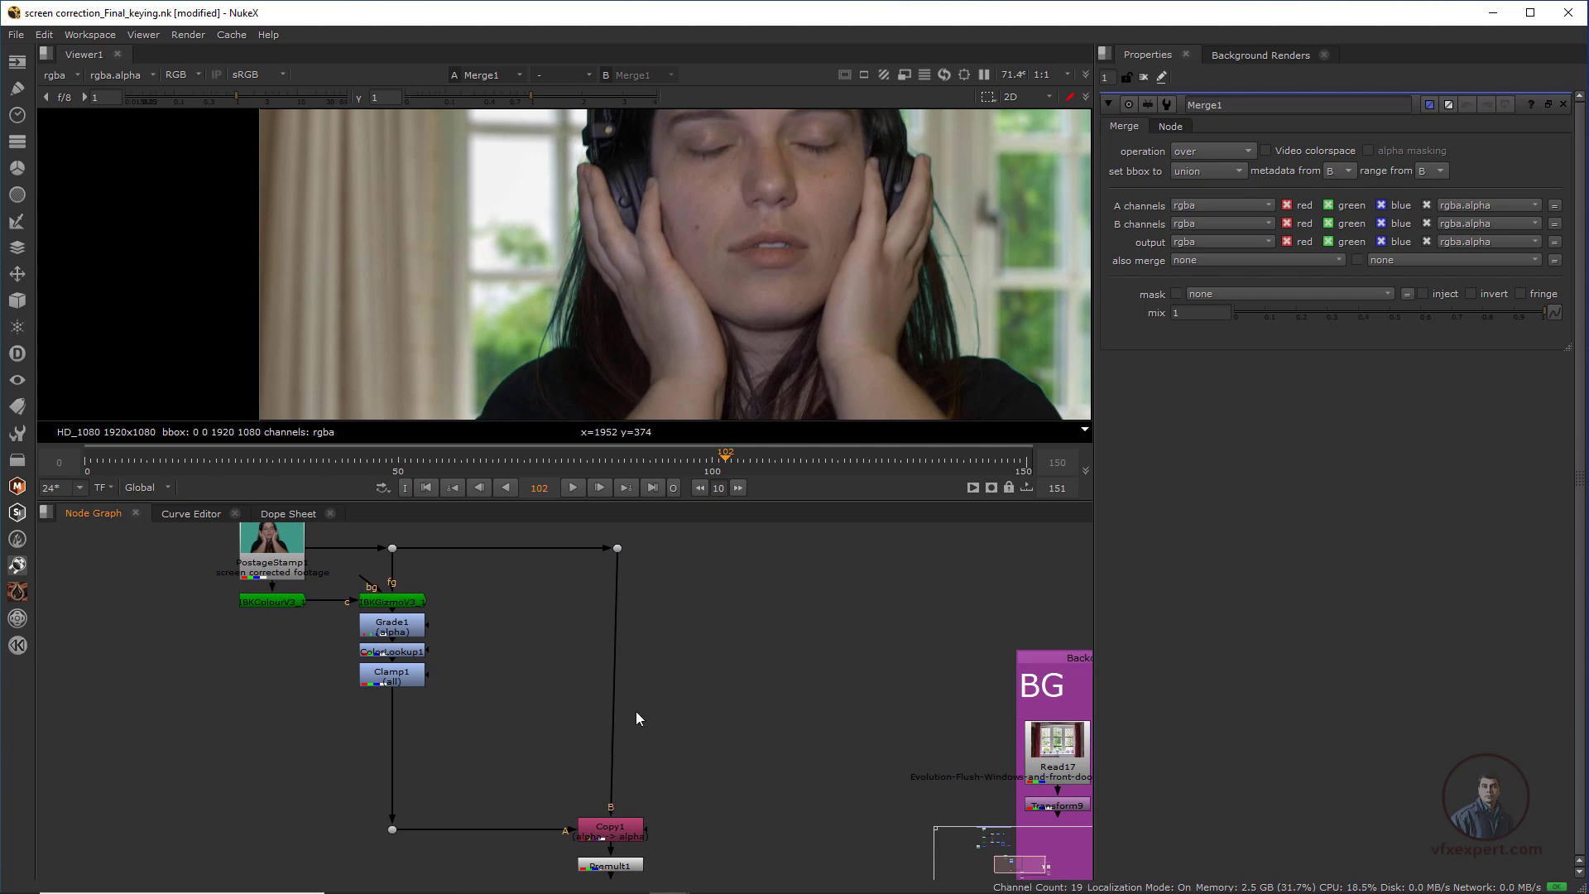
# - Insert a PxF_KillSpill node after the Dot feeding Copy's B input and place it partway down that link
pyautogui.click(616, 548)
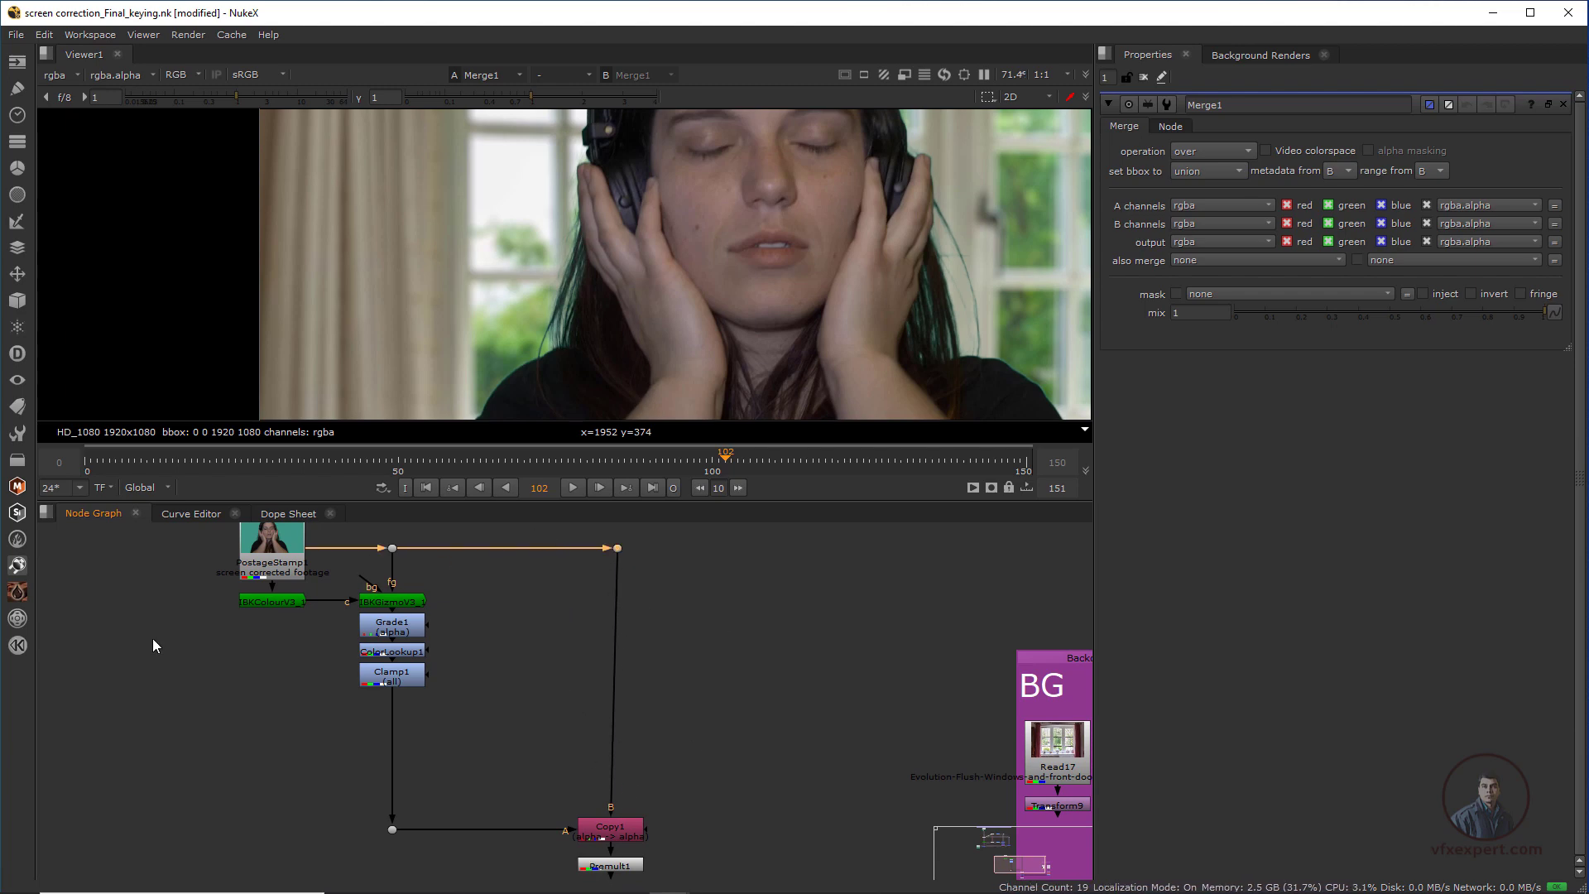
pyautogui.click(17, 591)
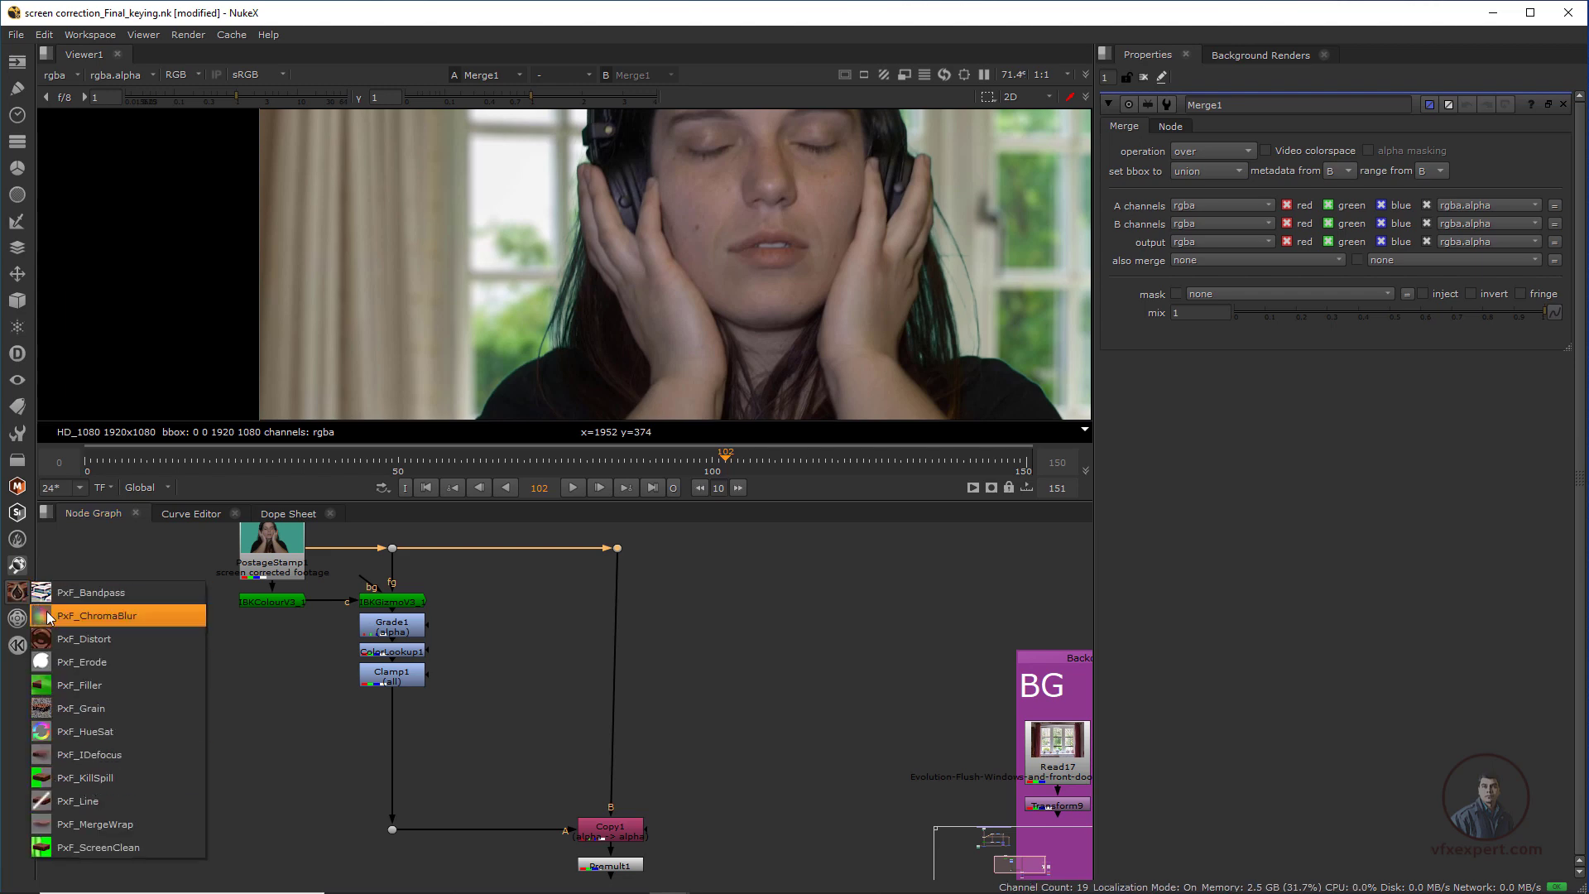
pyautogui.click(116, 778)
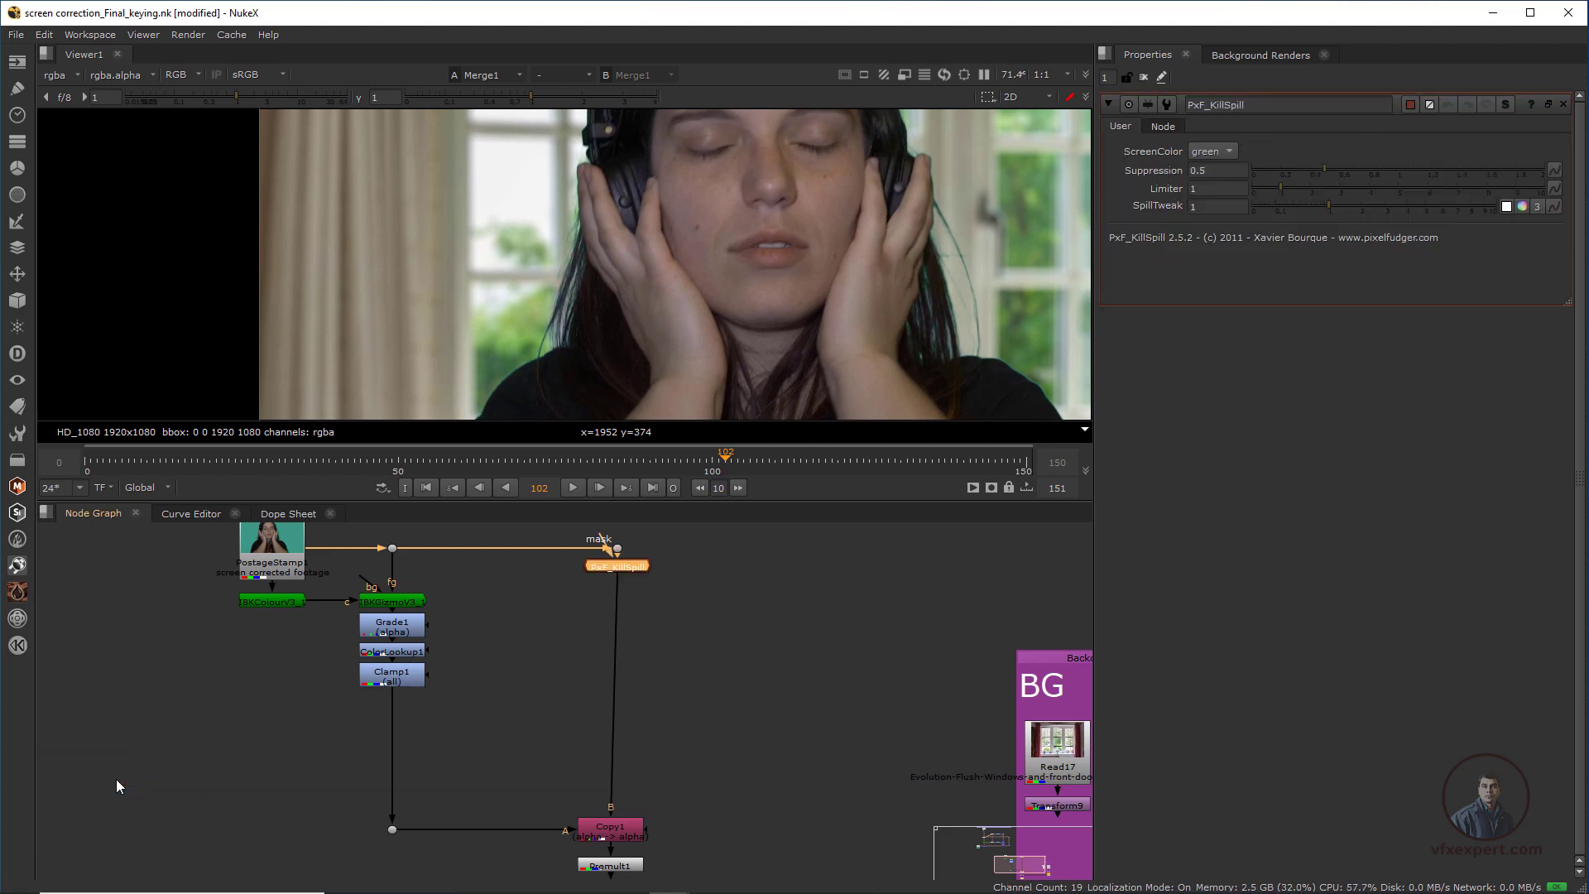
pyautogui.scroll(2, 584, 241)
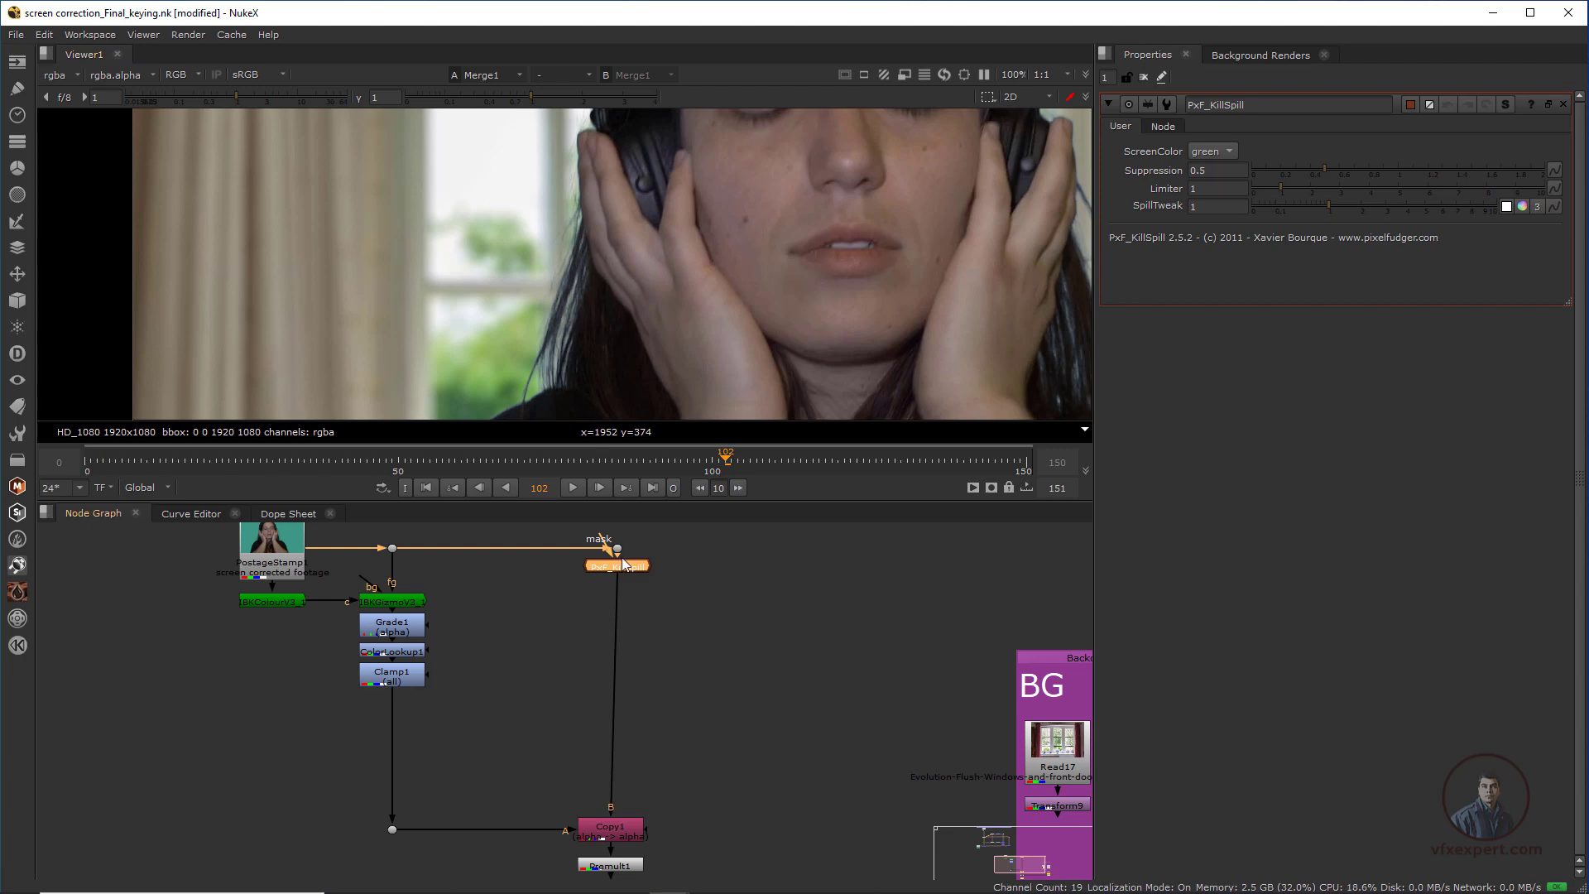
pyautogui.moveTo(623, 568); pyautogui.dragTo(627, 643)
pyautogui.scroll(1, 621, 674)
pyautogui.scroll(1, 627, 629)
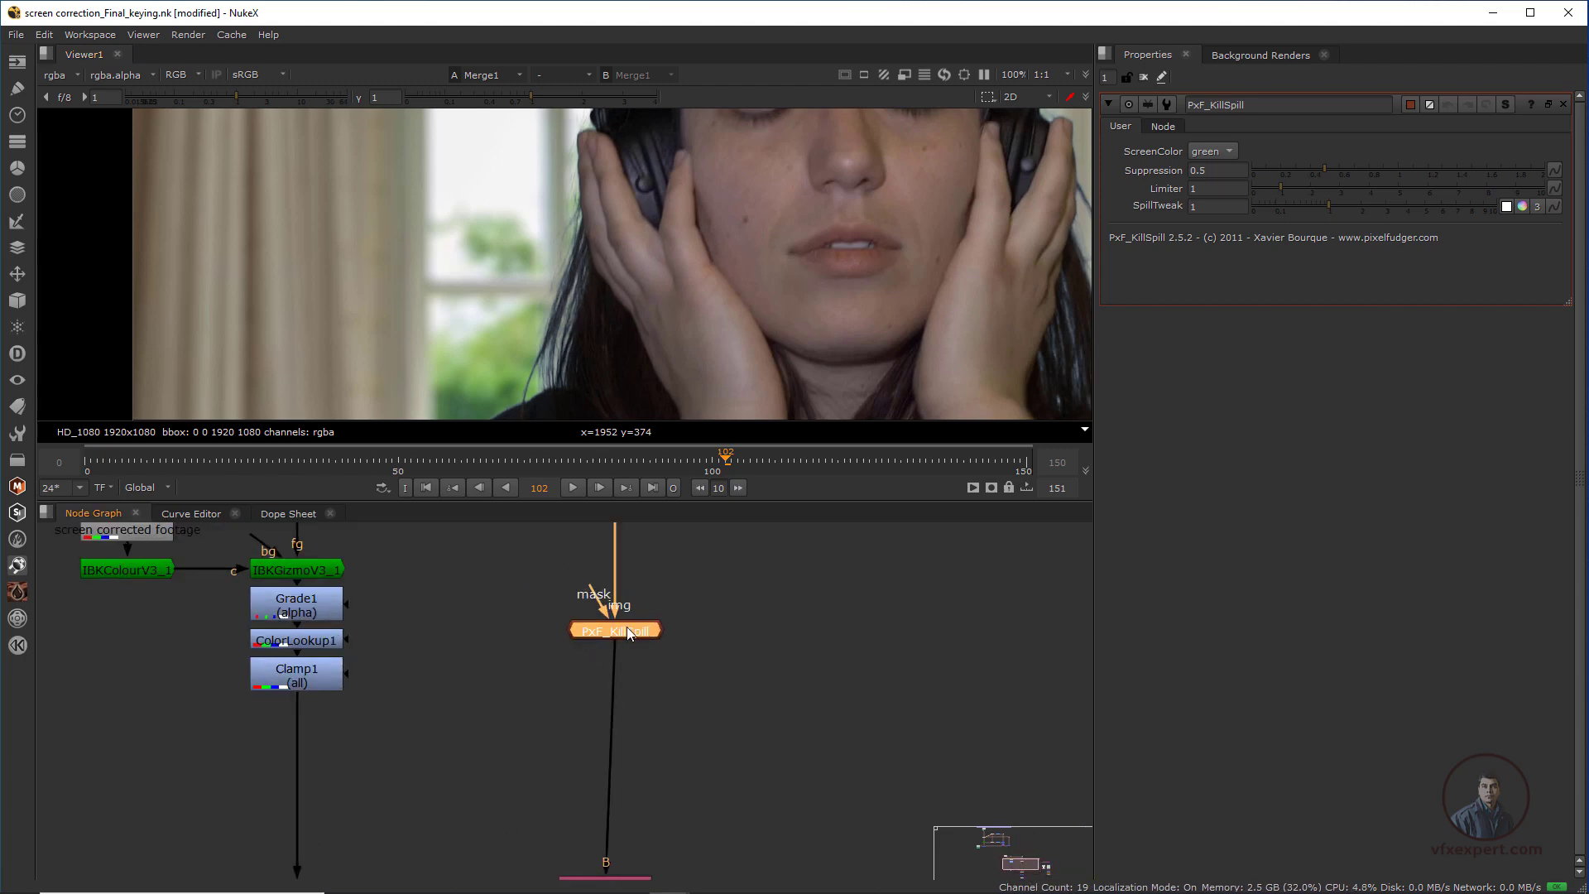
pyautogui.scroll(-1, 633, 635)
pyautogui.scroll(1, 616, 644)
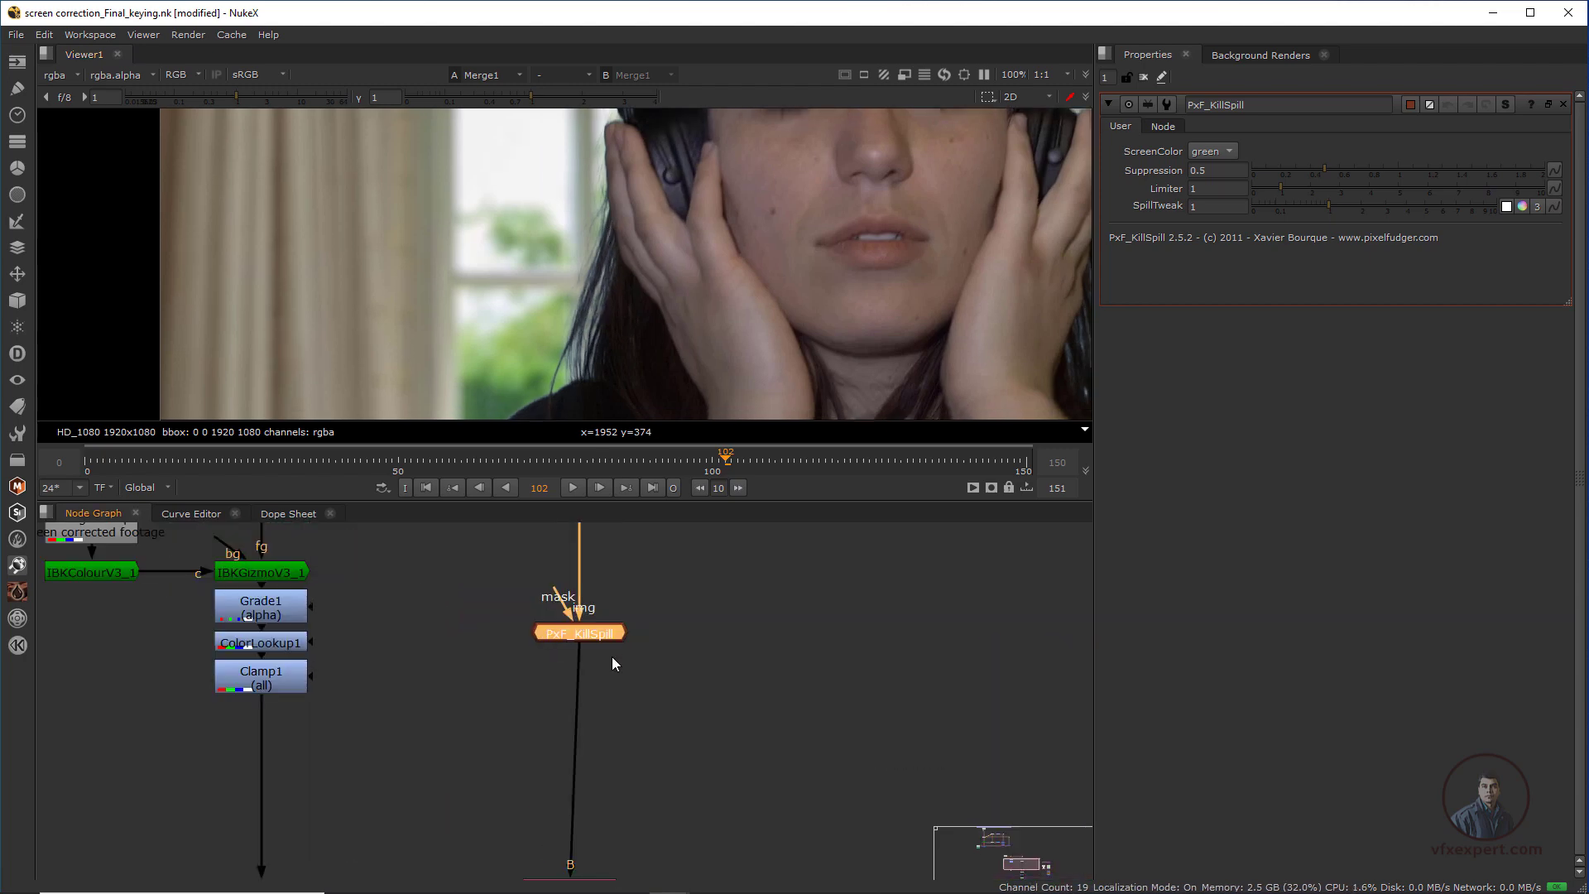
pyautogui.scroll(-1, 593, 648)
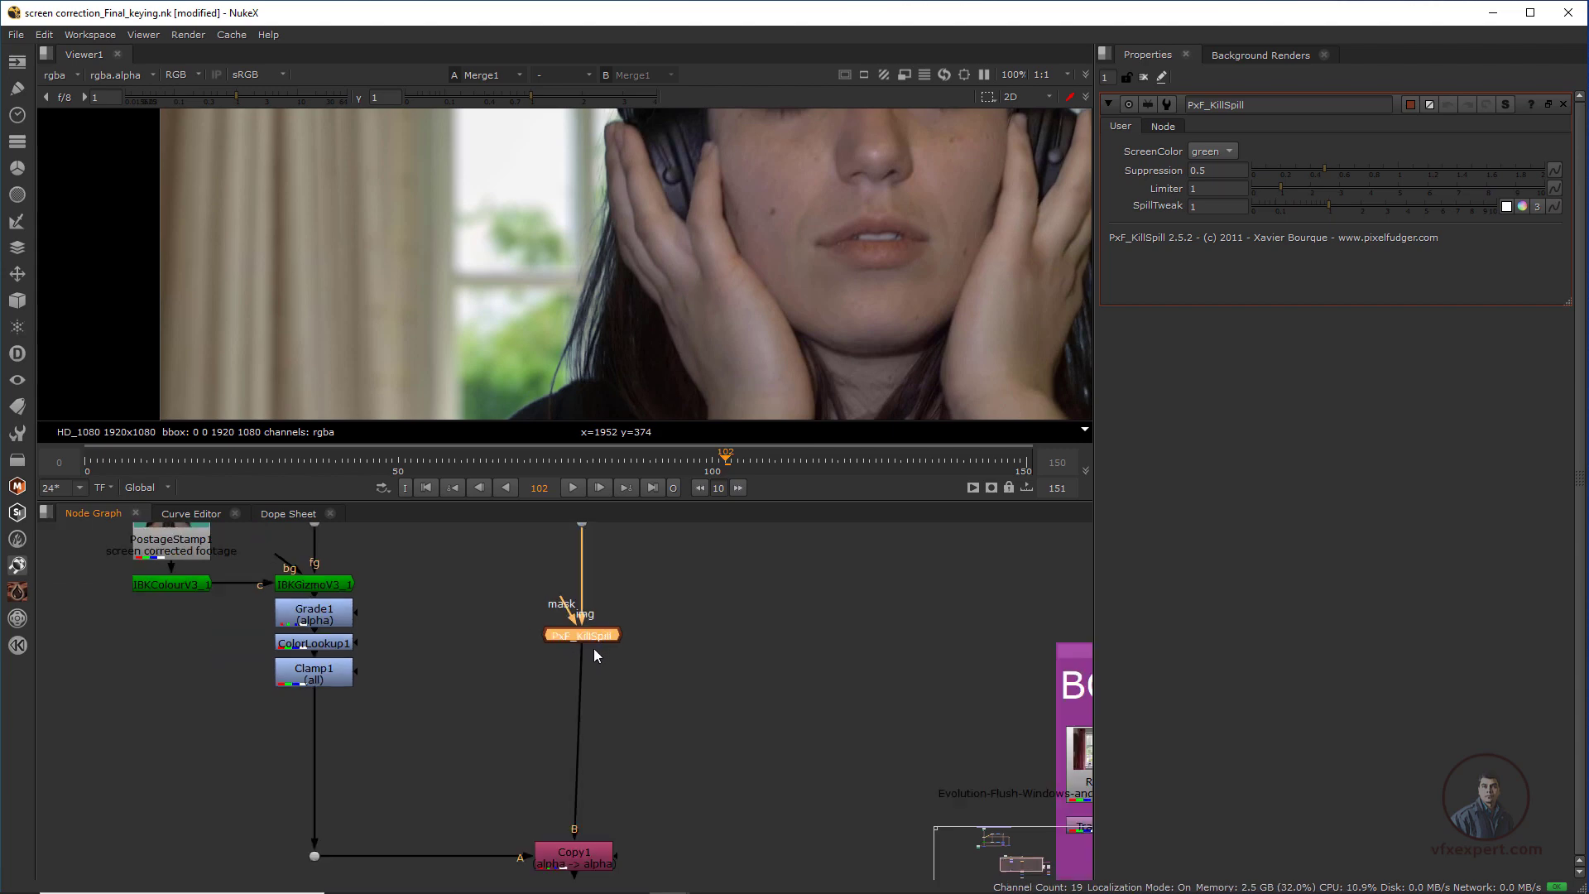
pyautogui.moveTo(593, 648); pyautogui.dragTo(592, 688, button='middle')
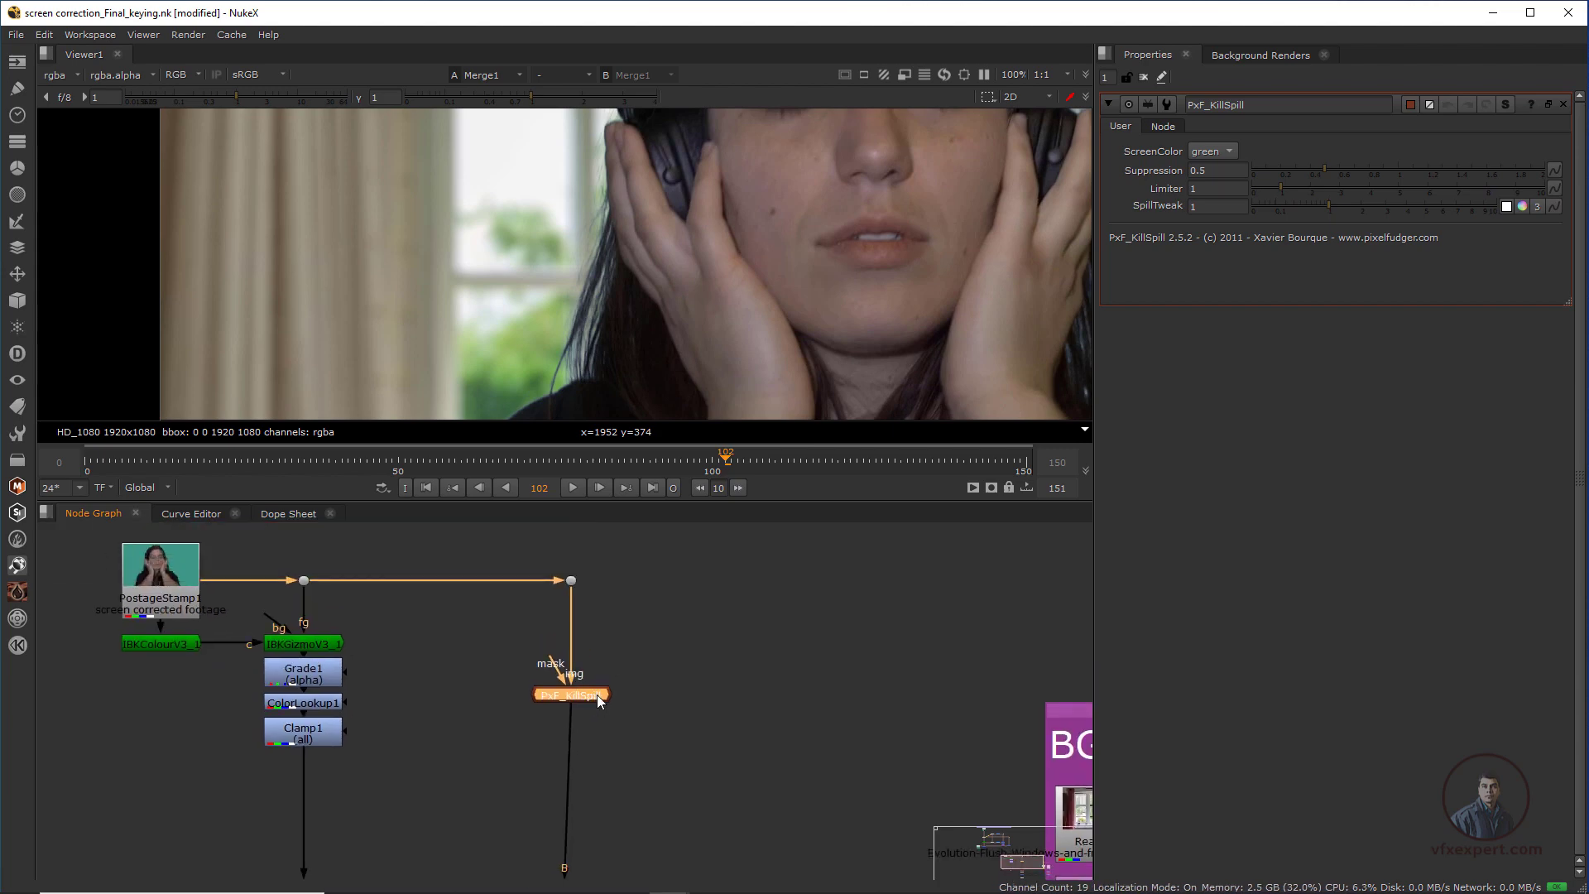
# - Disable the PxF_KillSpill node and move it closer to the Copy node
pyautogui.press('d')
pyautogui.click(571, 580)
pyautogui.scroll(-3, 609, 637)
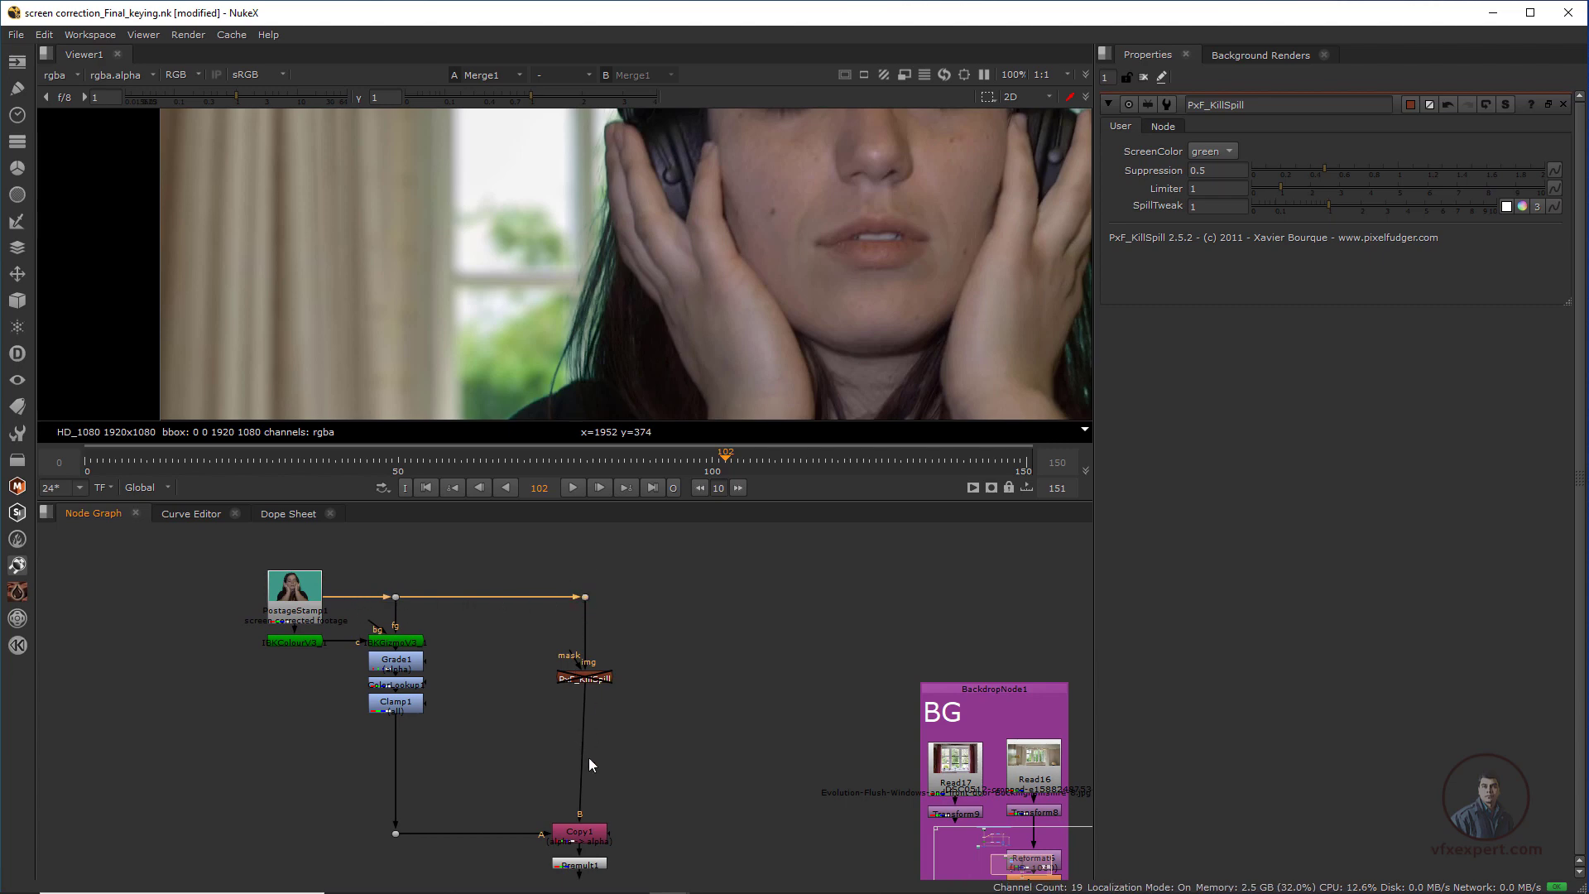
pyautogui.moveTo(585, 678); pyautogui.dragTo(585, 743)
# - Insert a Keylight node between the Dot and the PxF_KillSpill node
pyautogui.click(584, 597)
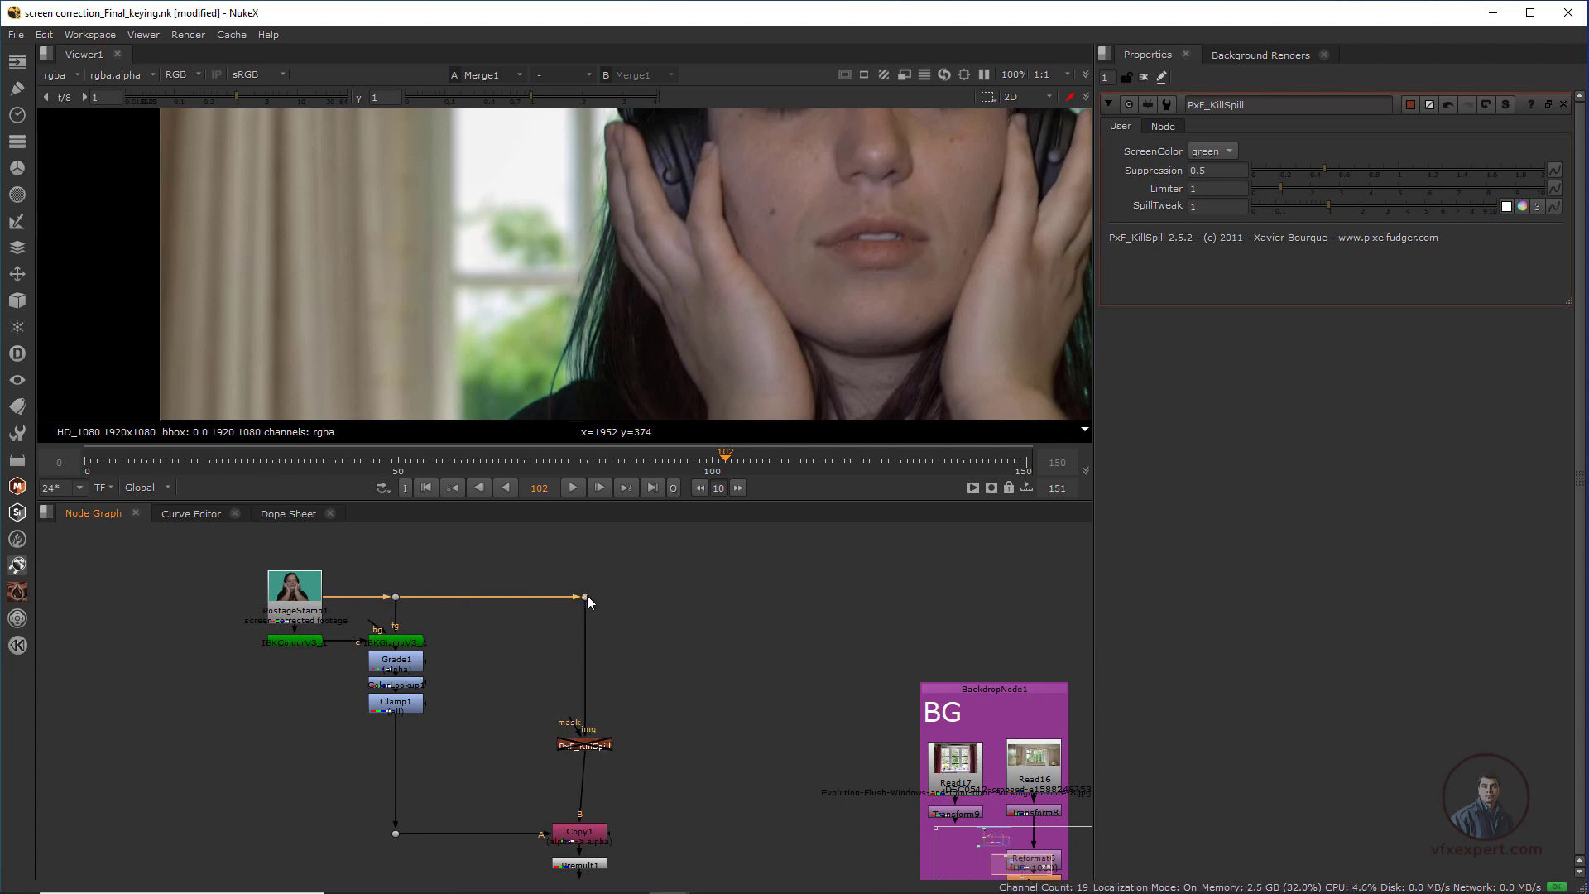
pyautogui.press('Tab')
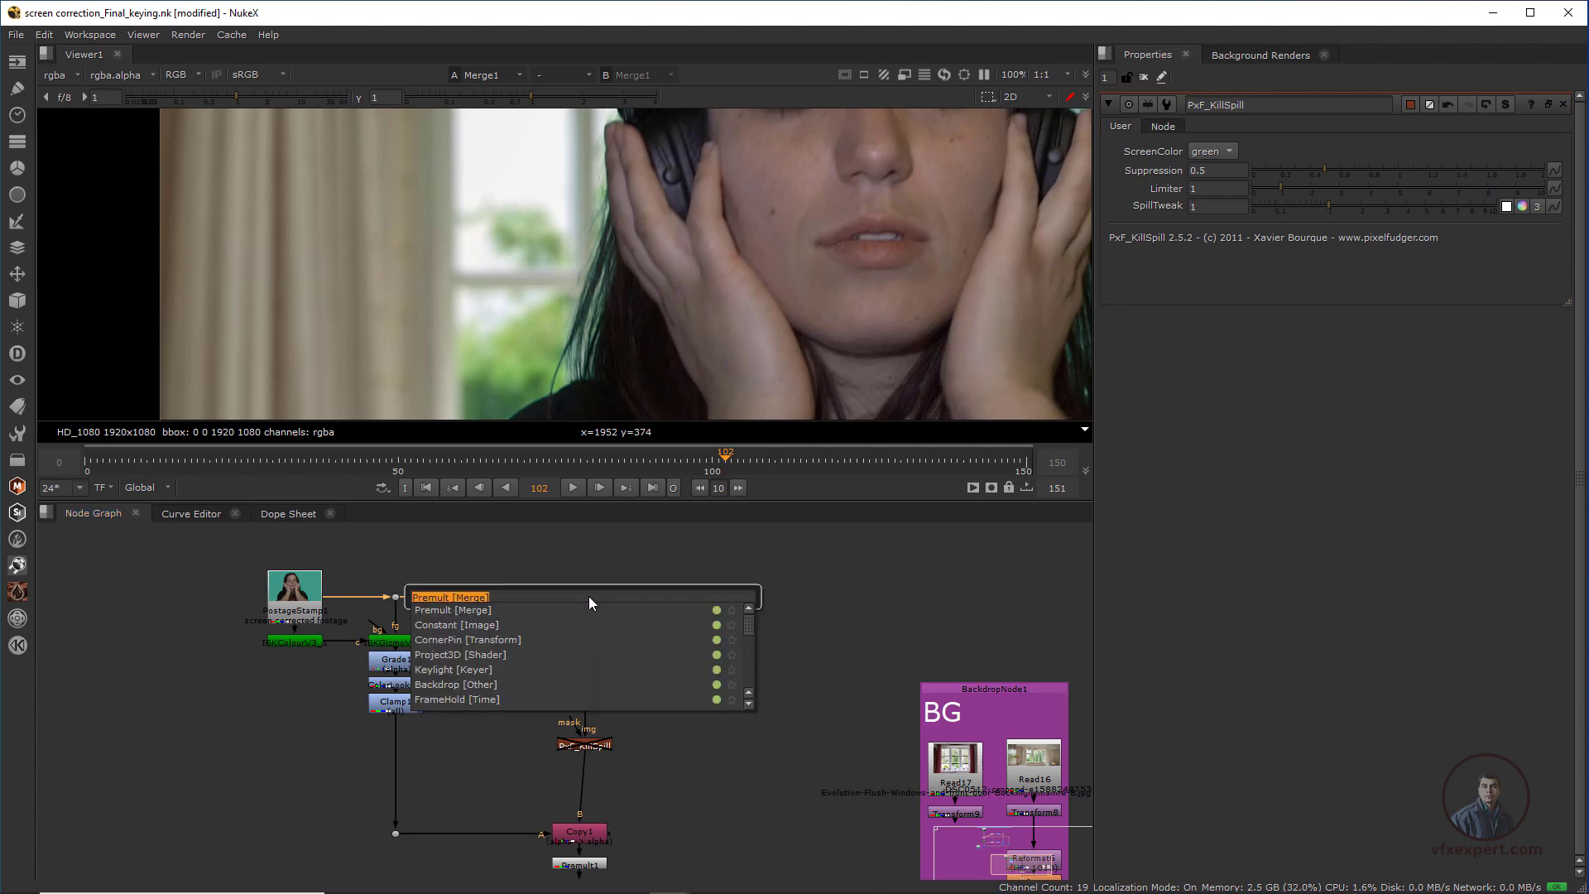
pyautogui.write('key')
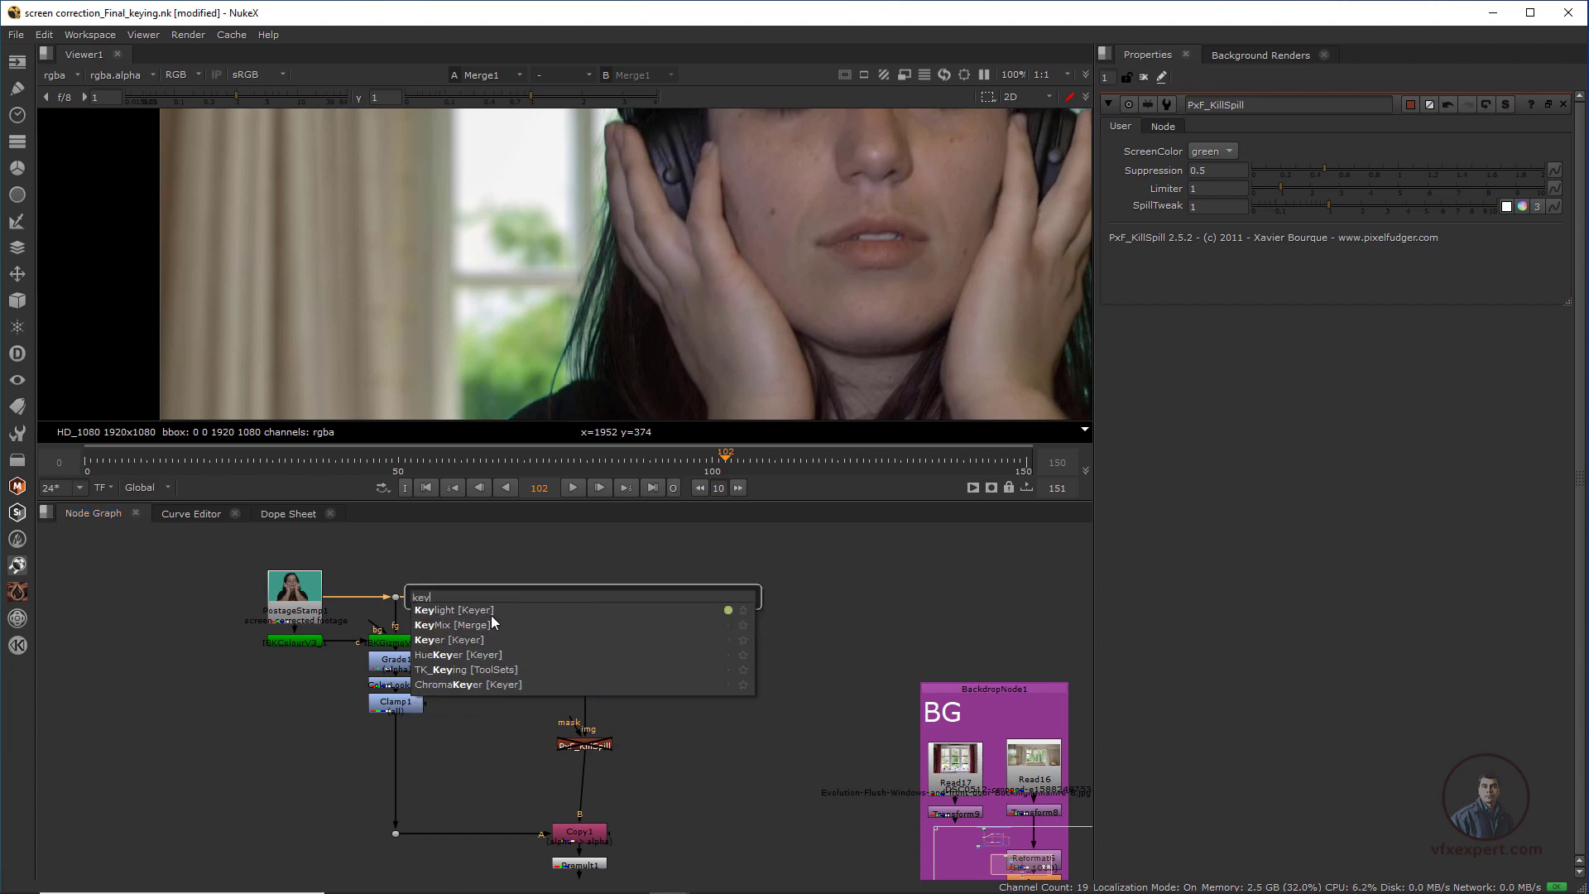
pyautogui.click(479, 612)
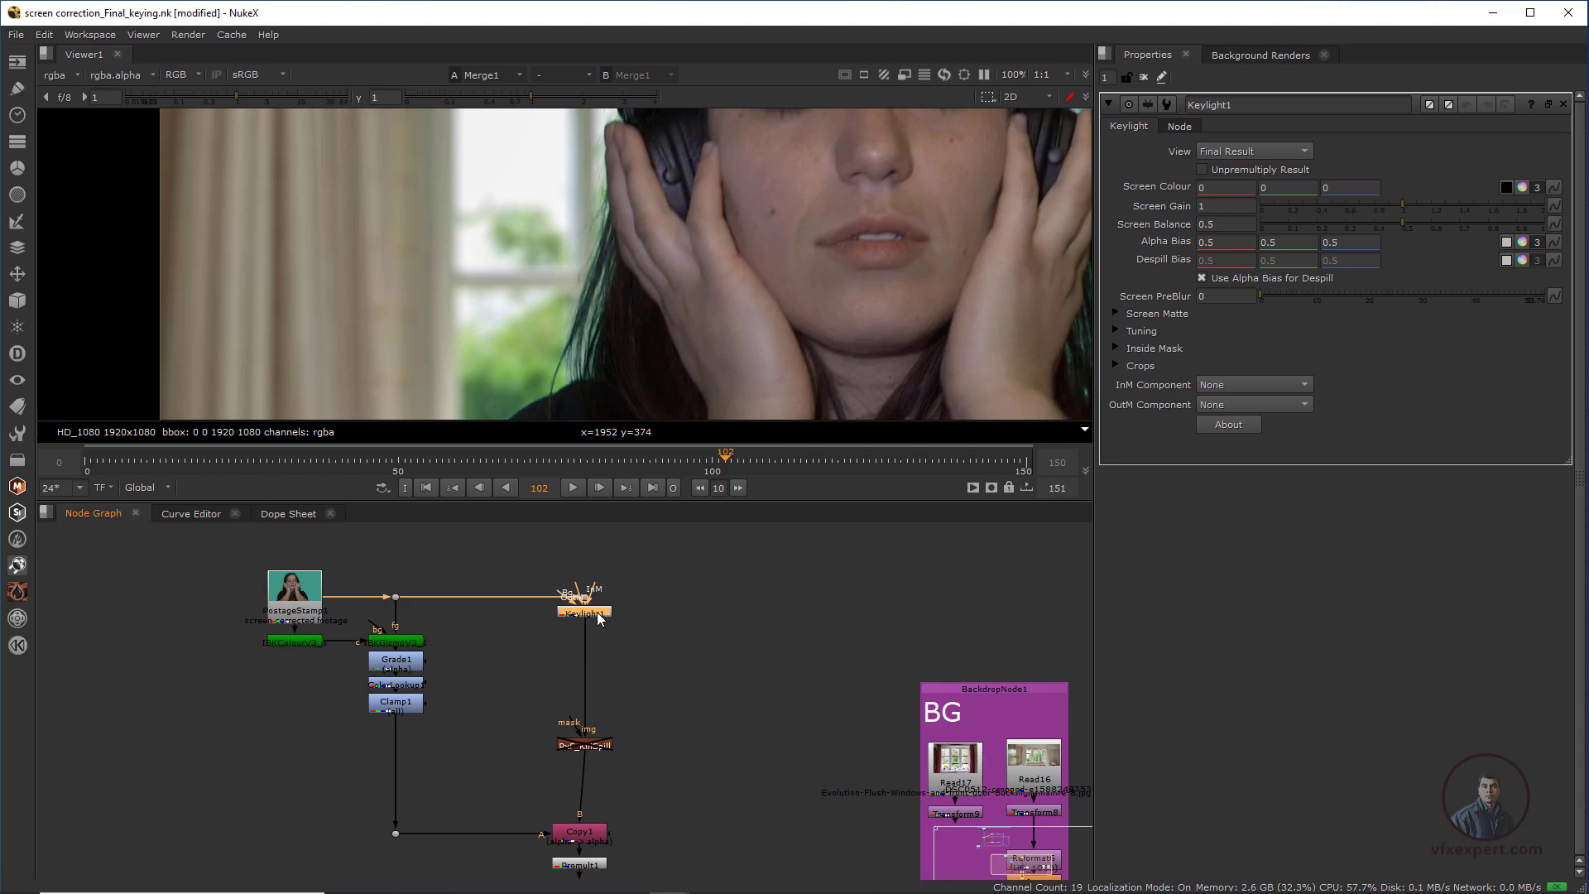
pyautogui.moveTo(597, 613); pyautogui.dragTo(597, 618)
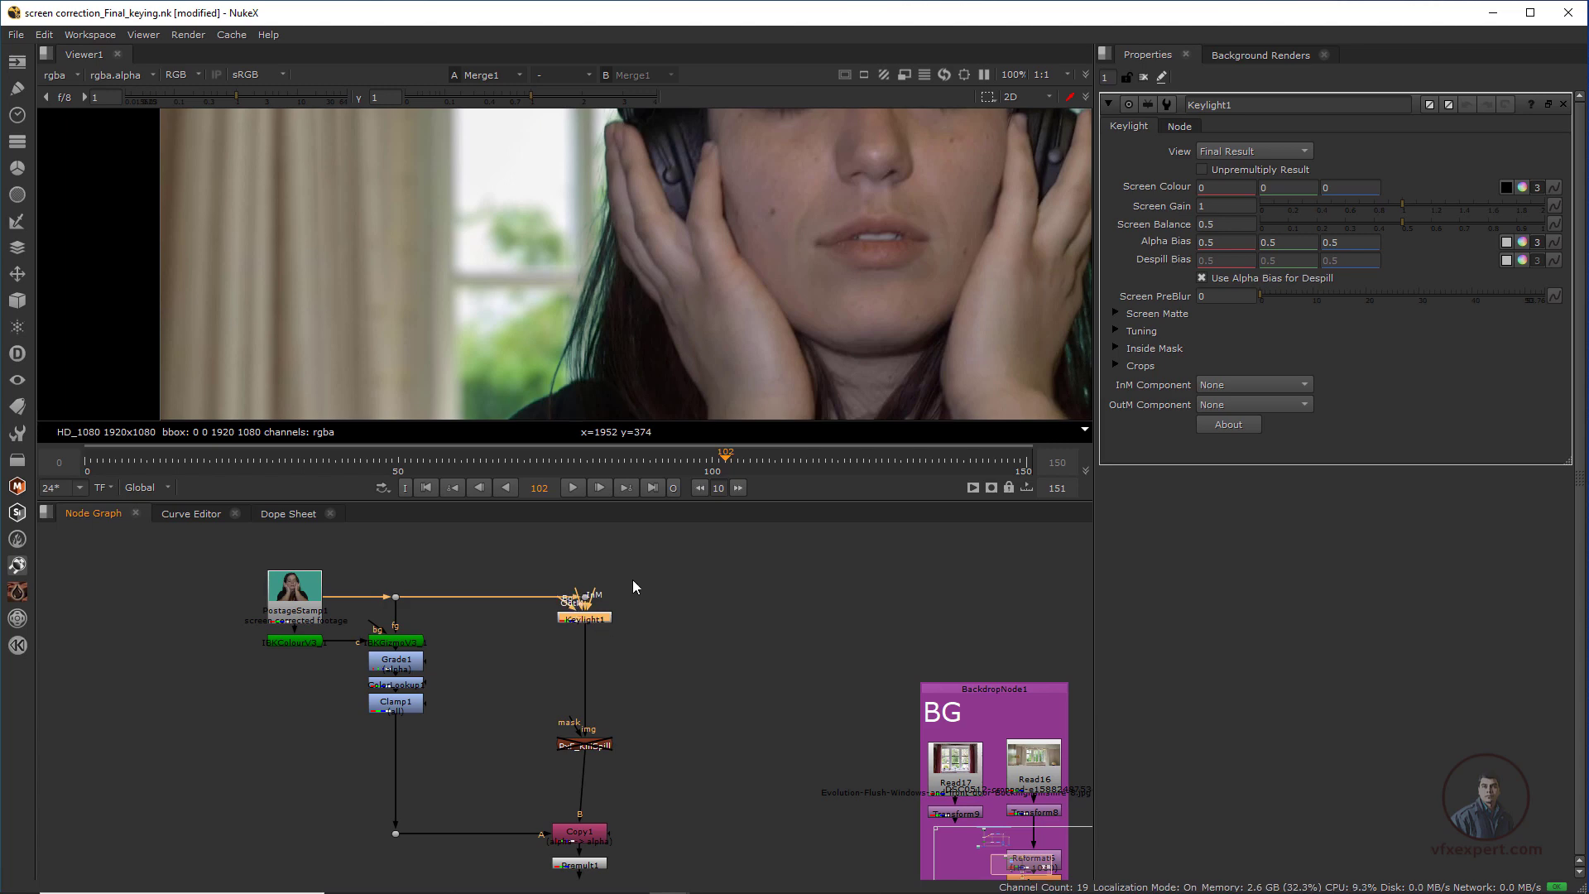
pyautogui.scroll(2, 589, 620)
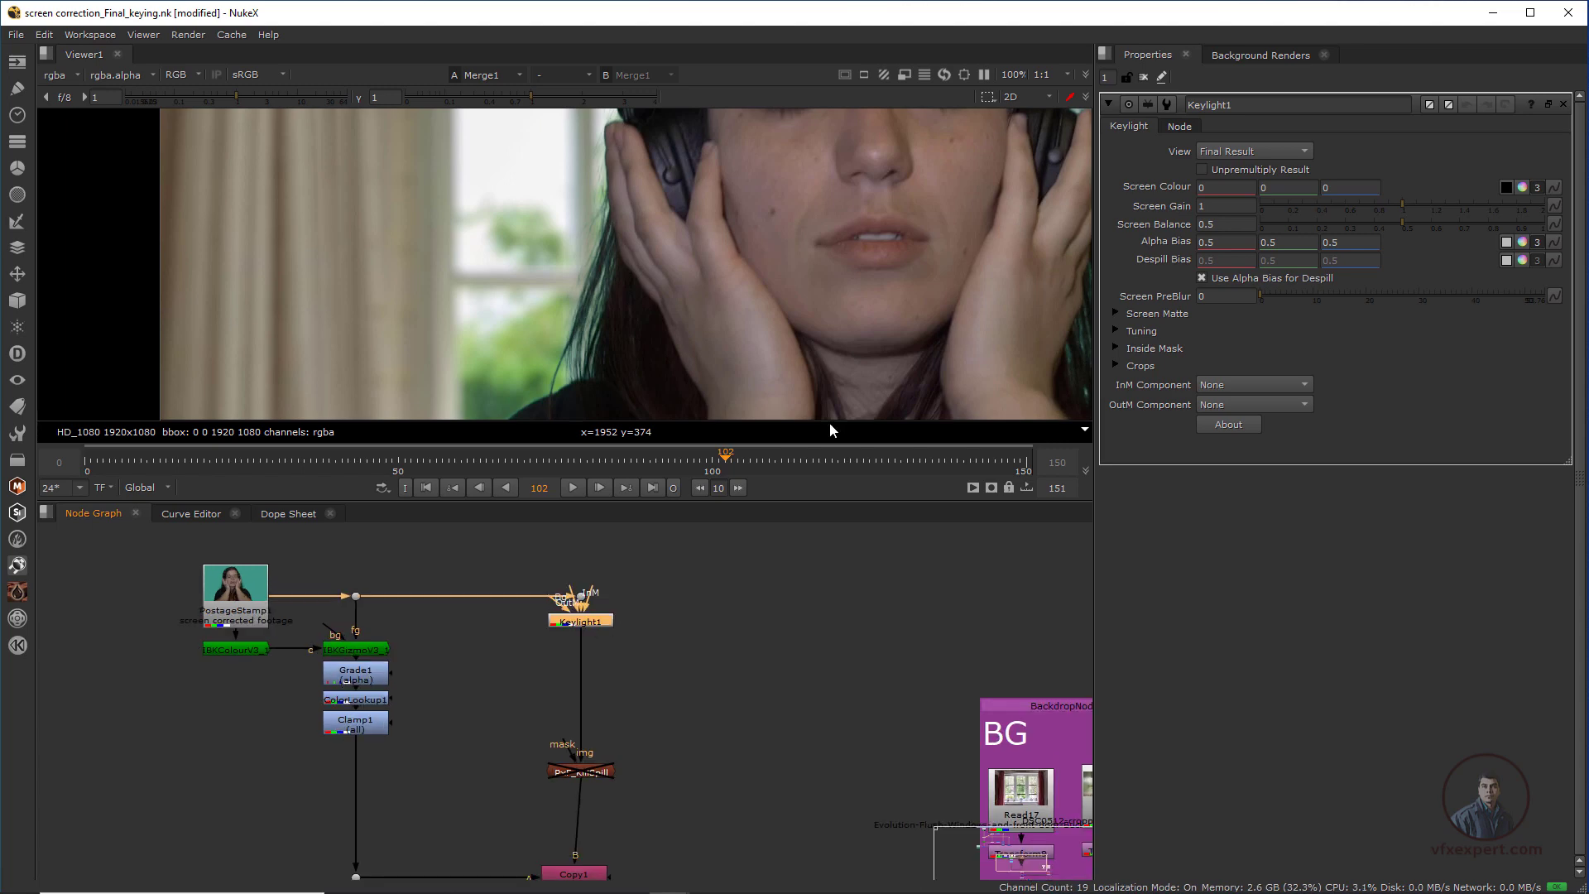
# - Set the green value of Keylight's Screen Colour to 1
pyautogui.click(1279, 187)
pyautogui.write('1')
pyautogui.press('Return')
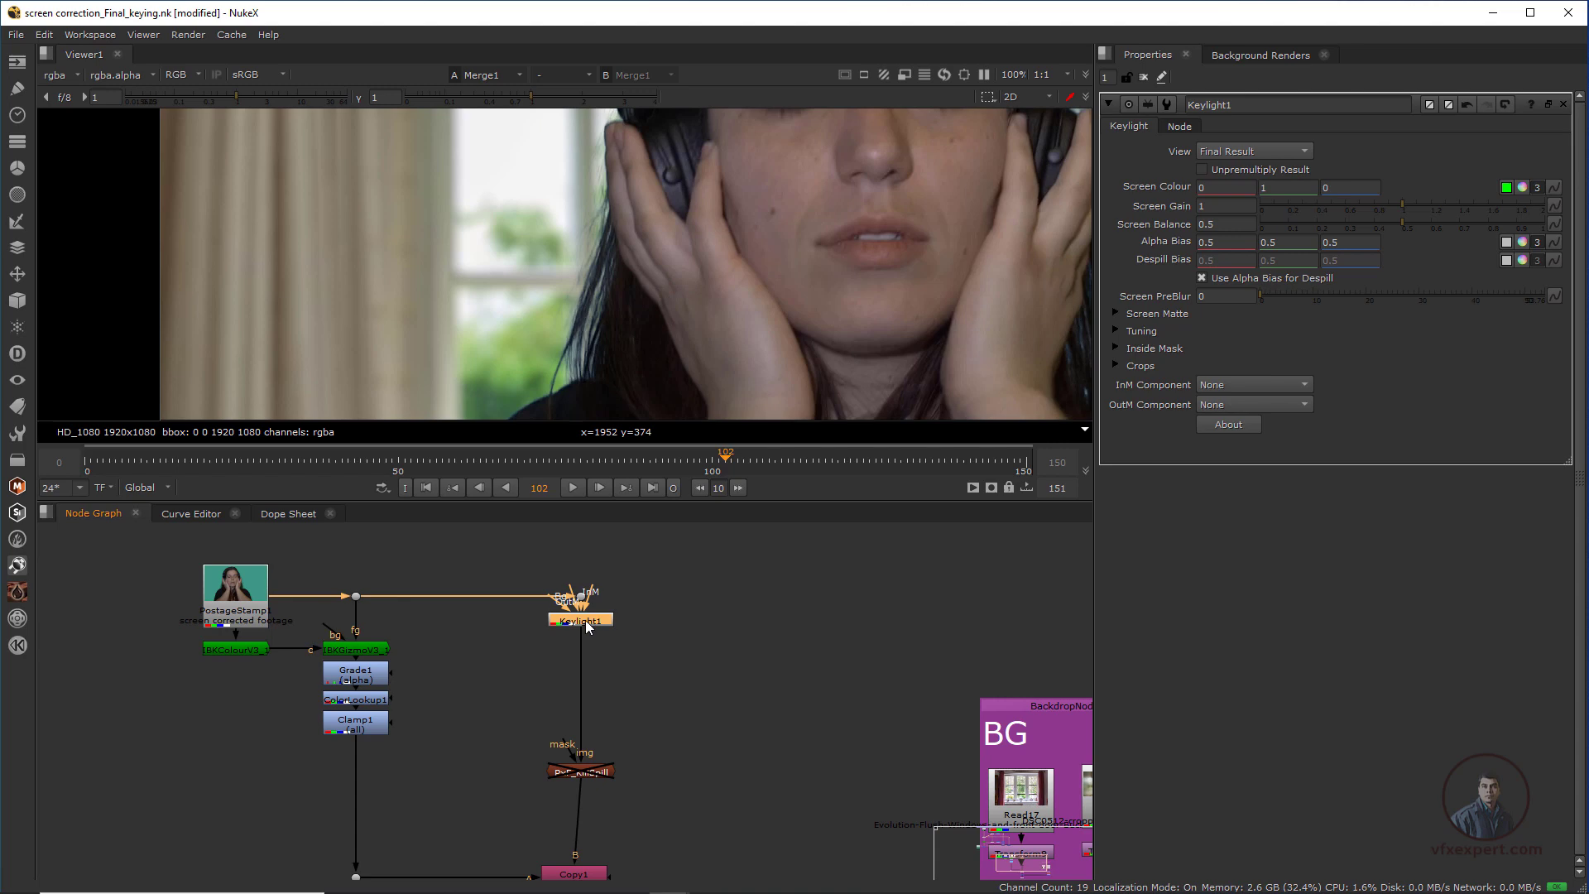
# - Disable the Keylight node and re-enable the PxF_KillSpill node
pyautogui.press('d')
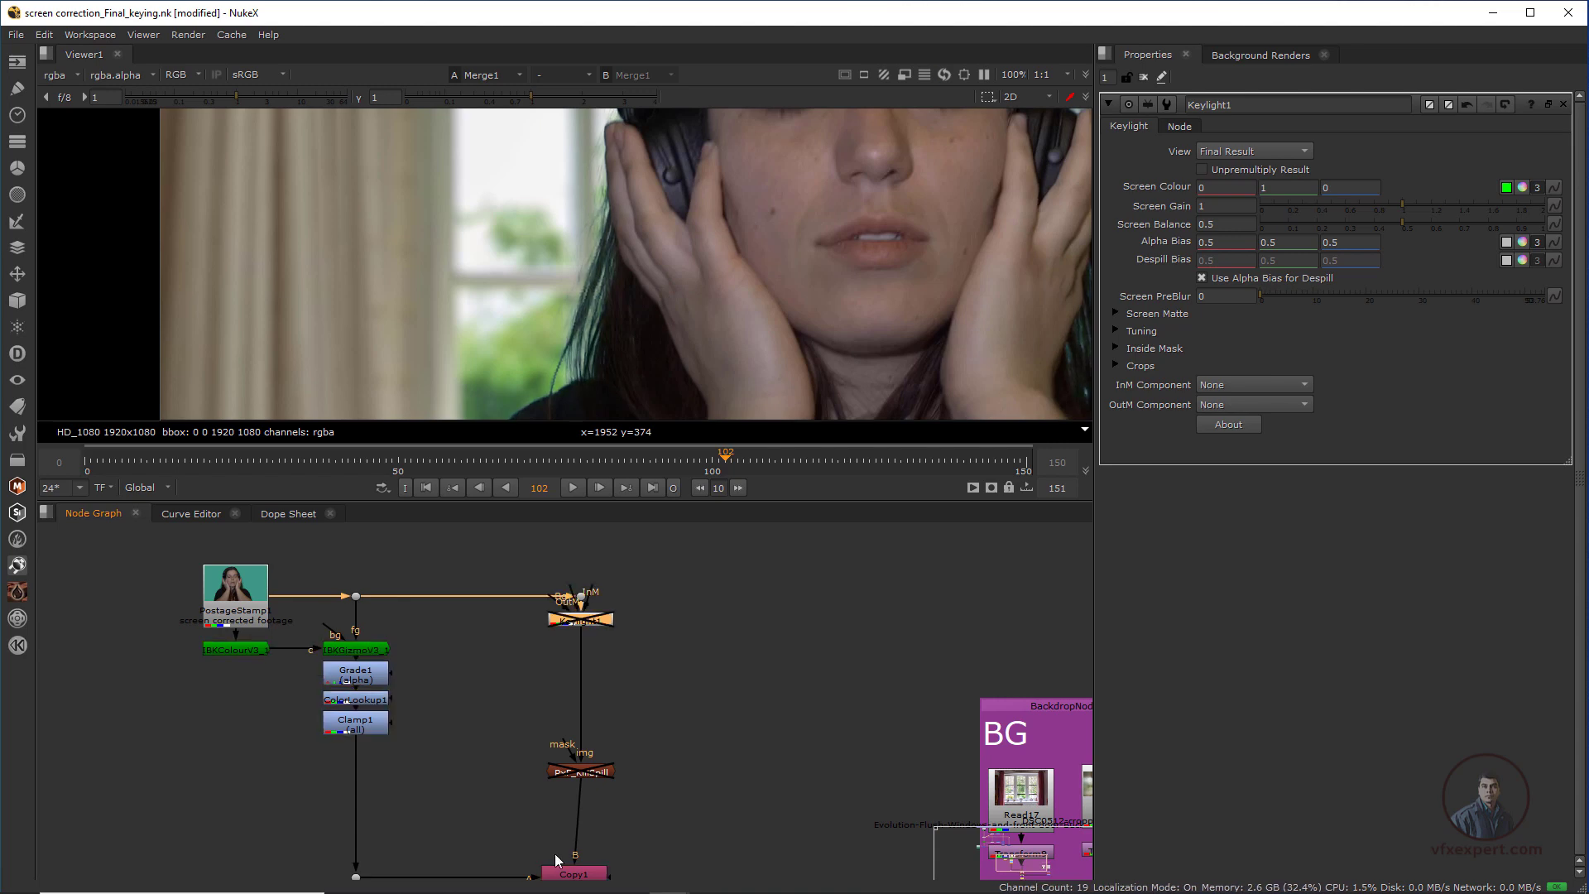
pyautogui.click(583, 774)
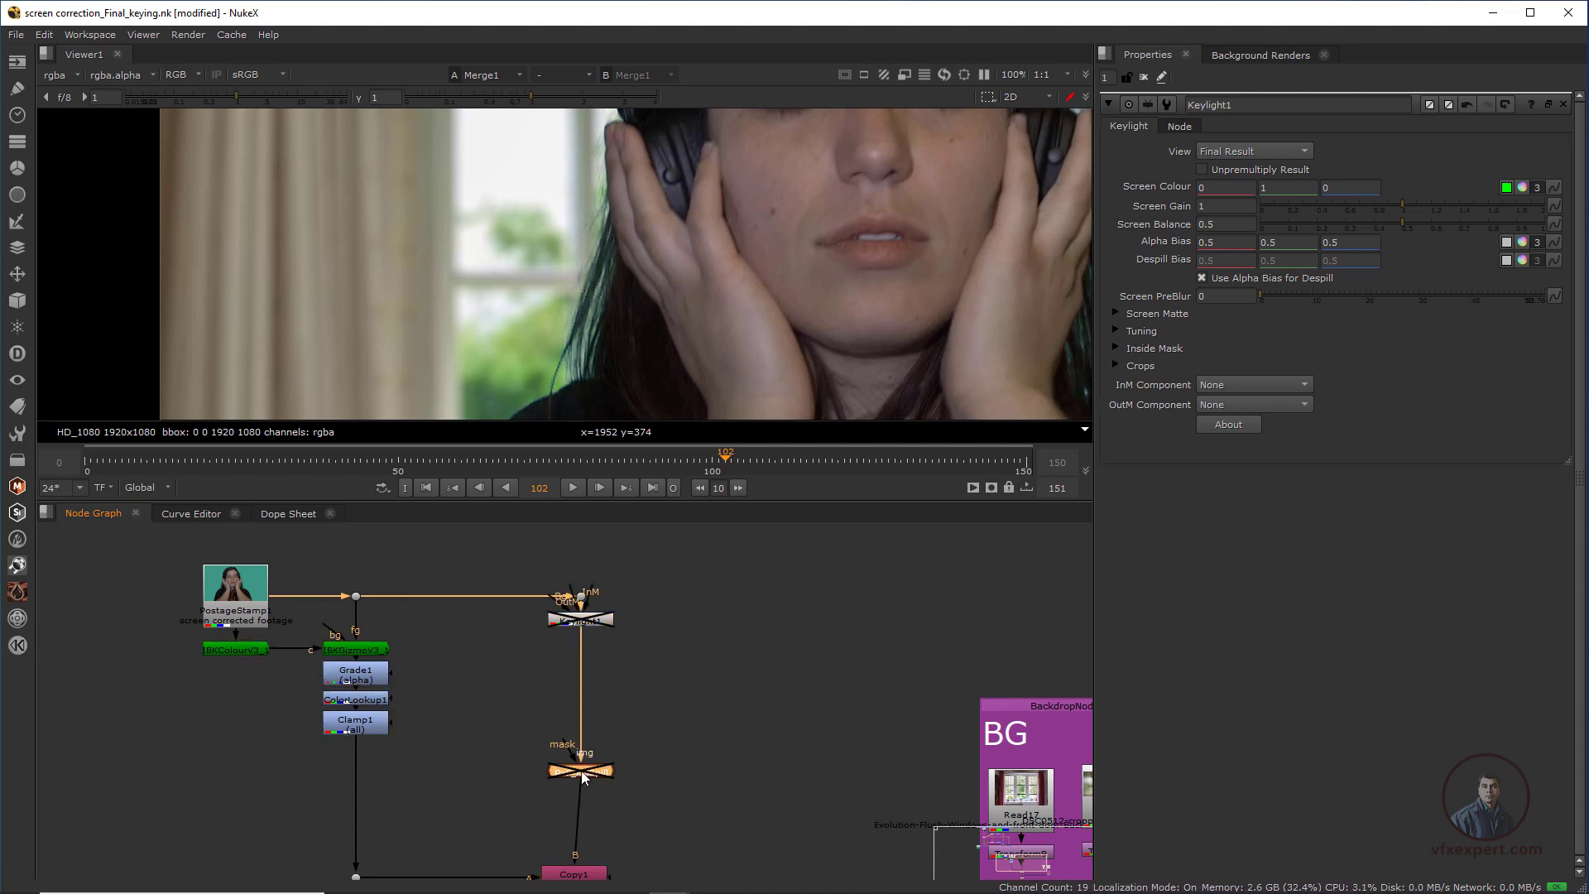
pyautogui.press('d')
pyautogui.scroll(-4, 607, 699)
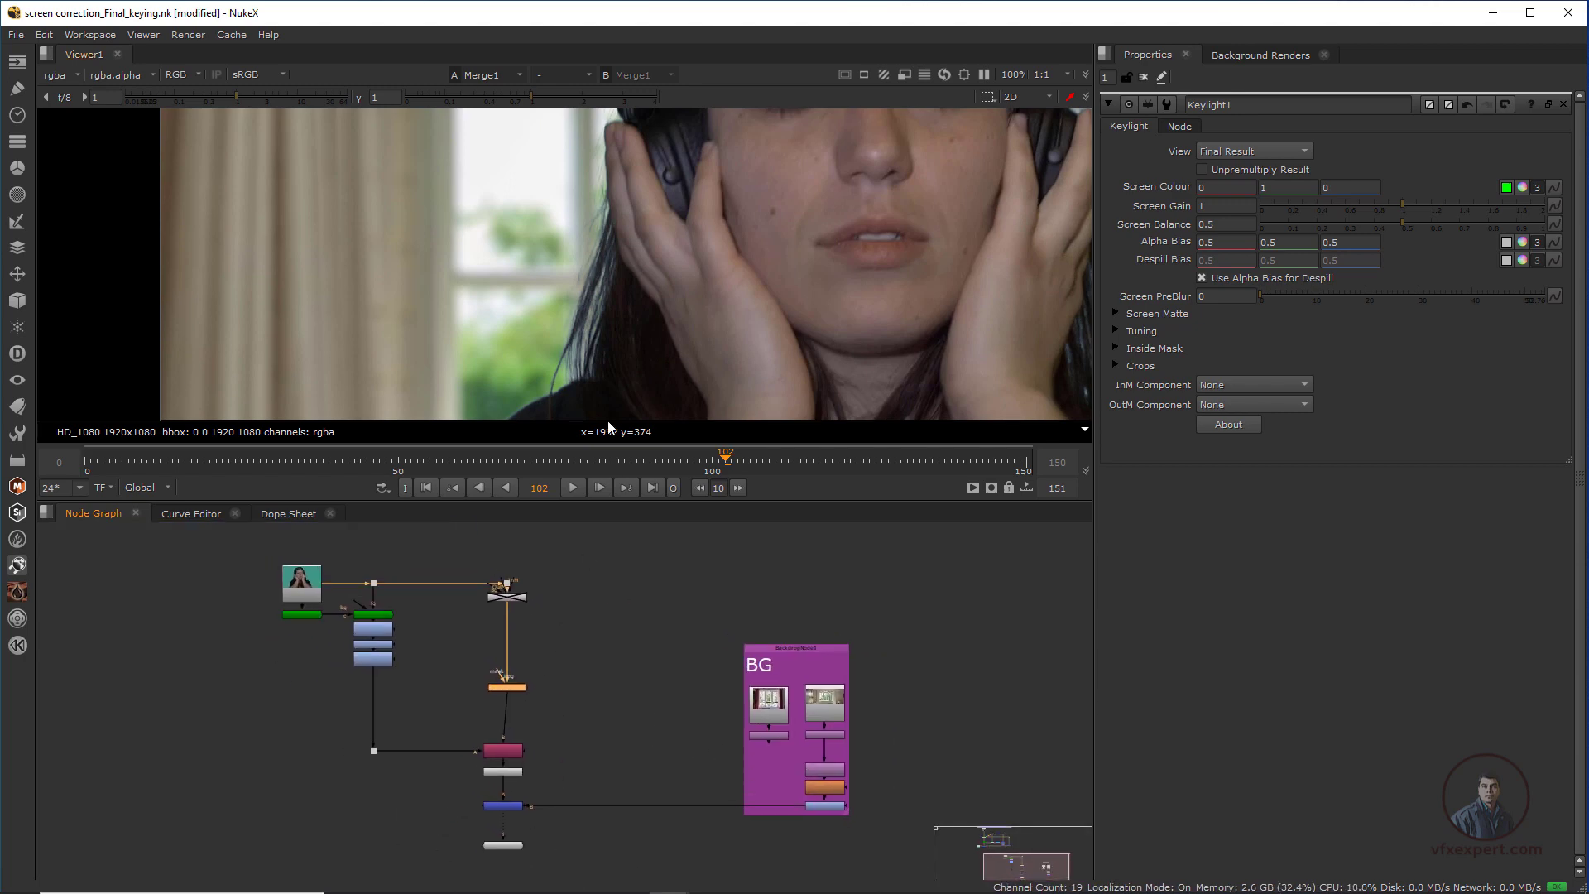
# - Enlarge the viewer and examine the despilled hair edges against the window background on other frames
pyautogui.scroll(-3, 660, 316)
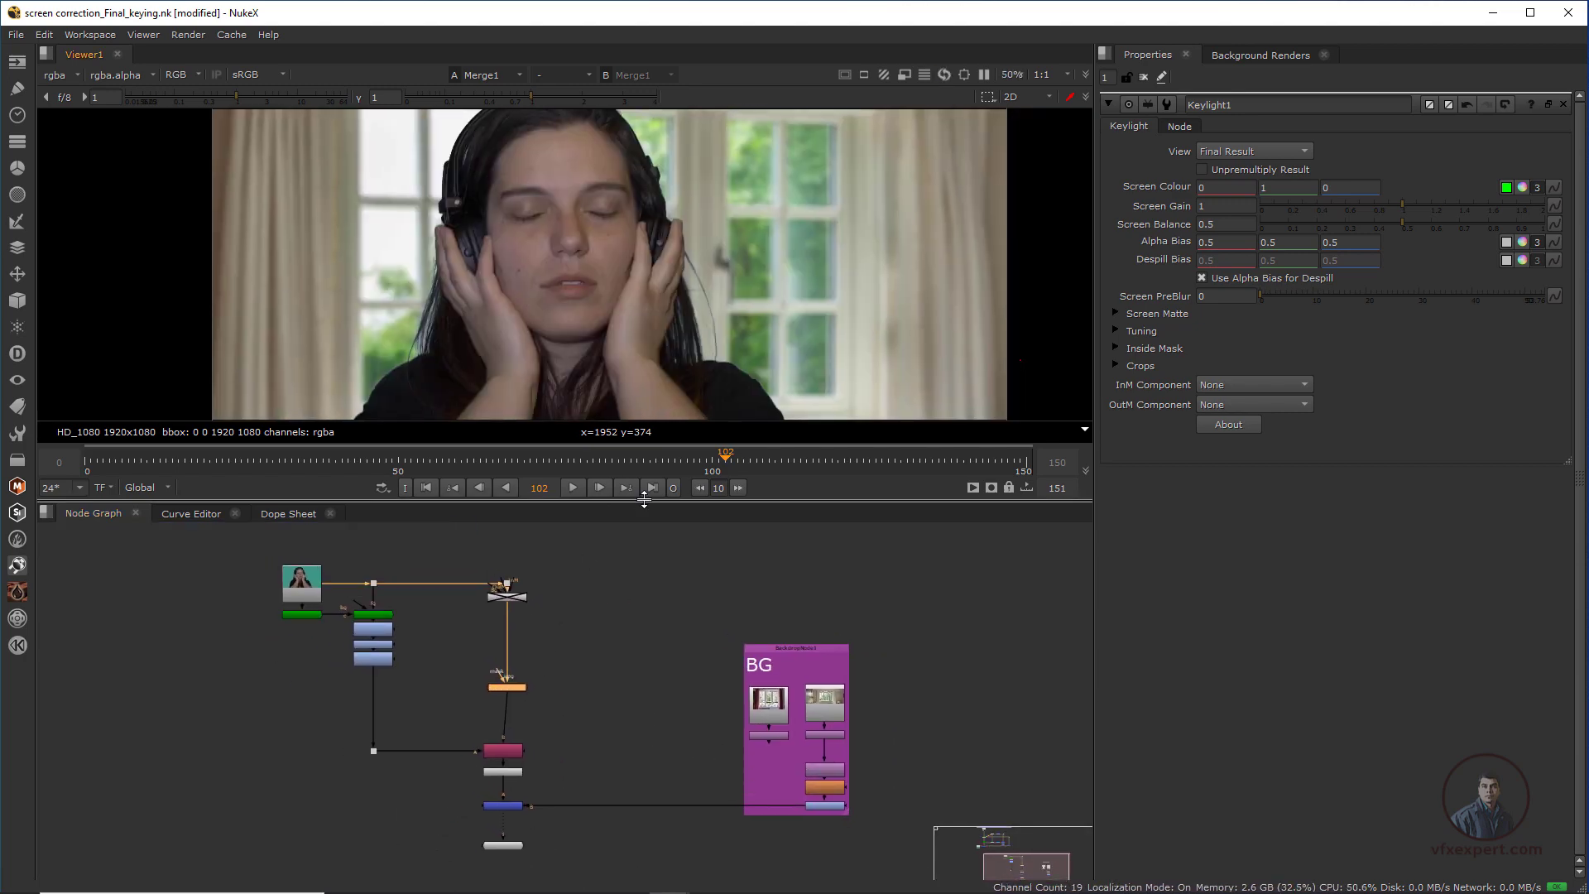
pyautogui.moveTo(644, 499); pyautogui.dragTo(644, 602)
pyautogui.scroll(-2, 568, 412)
pyautogui.scroll(3, 648, 365)
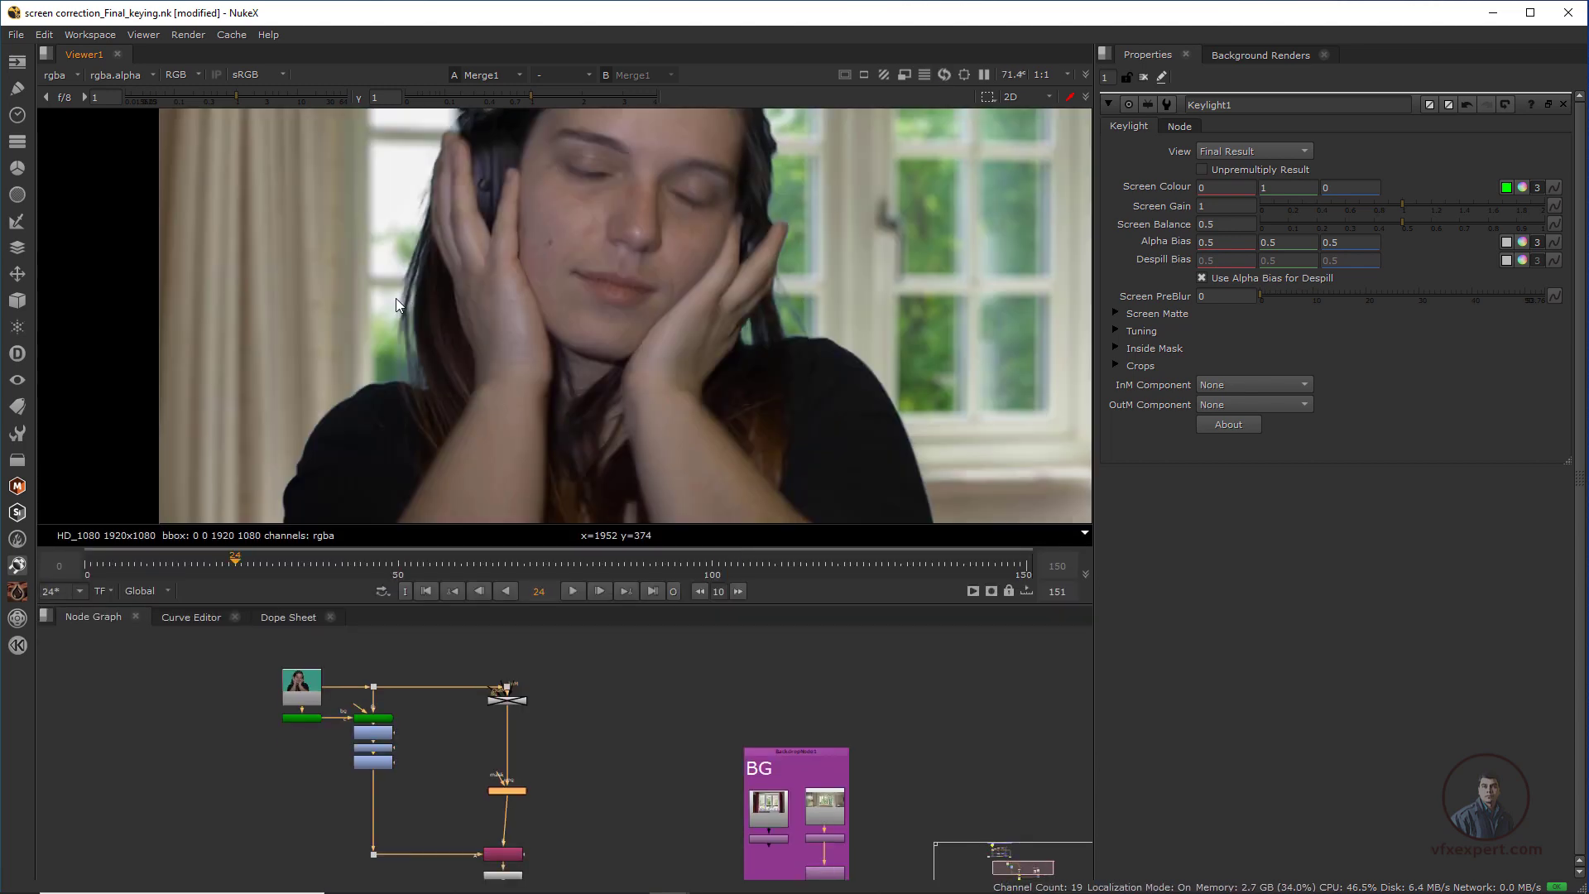
pyautogui.scroll(2, 395, 304)
pyautogui.moveTo(420, 288); pyautogui.dragTo(600, 425, button='middle')
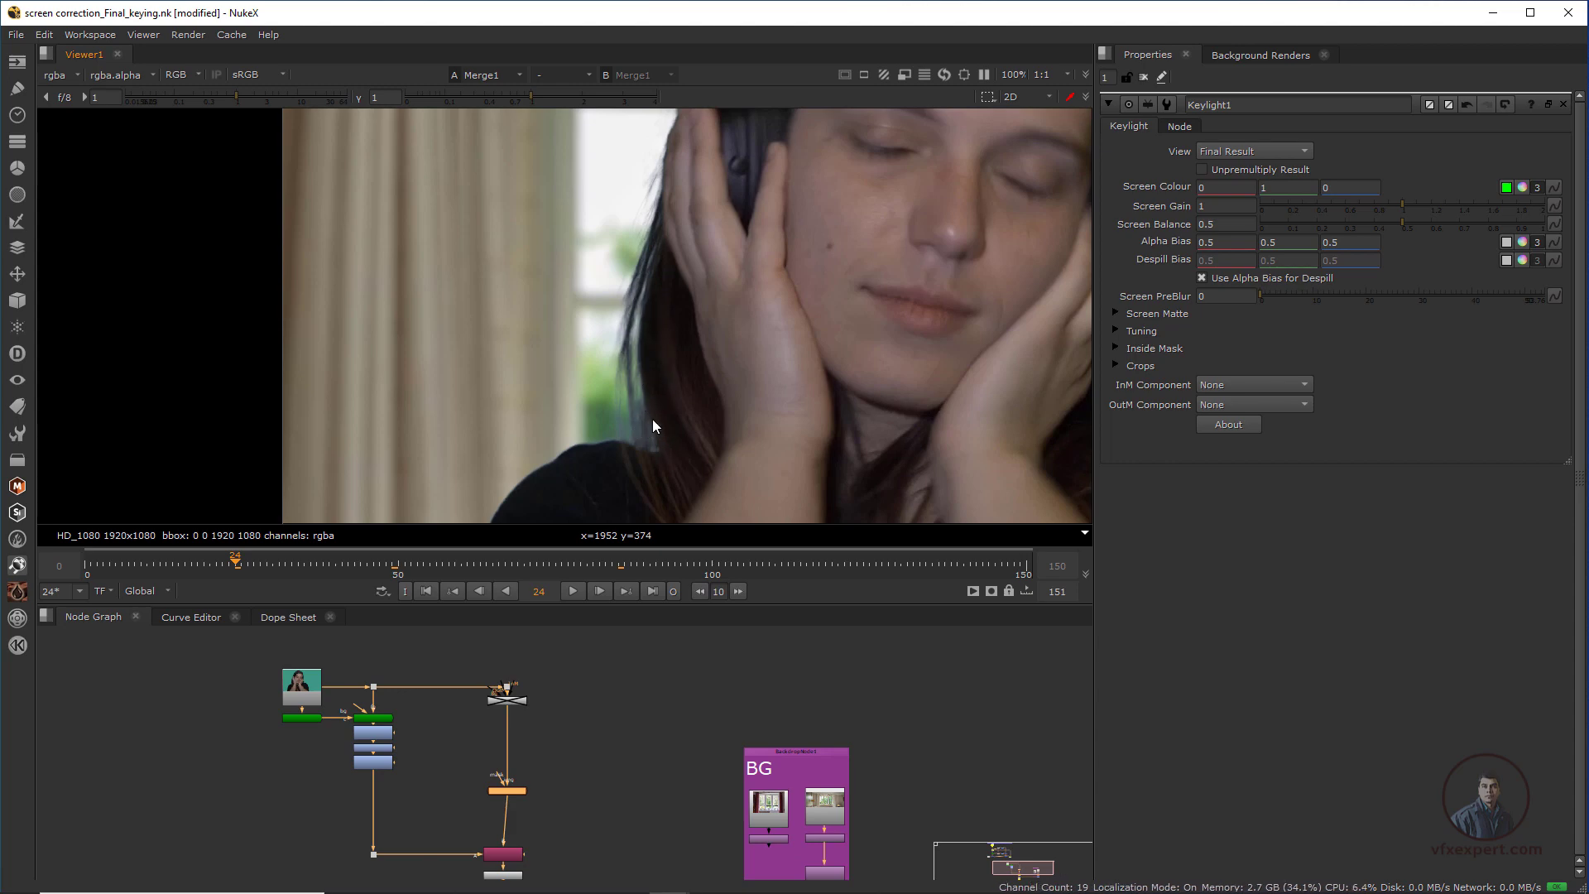
pyautogui.scroll(-2, 644, 399)
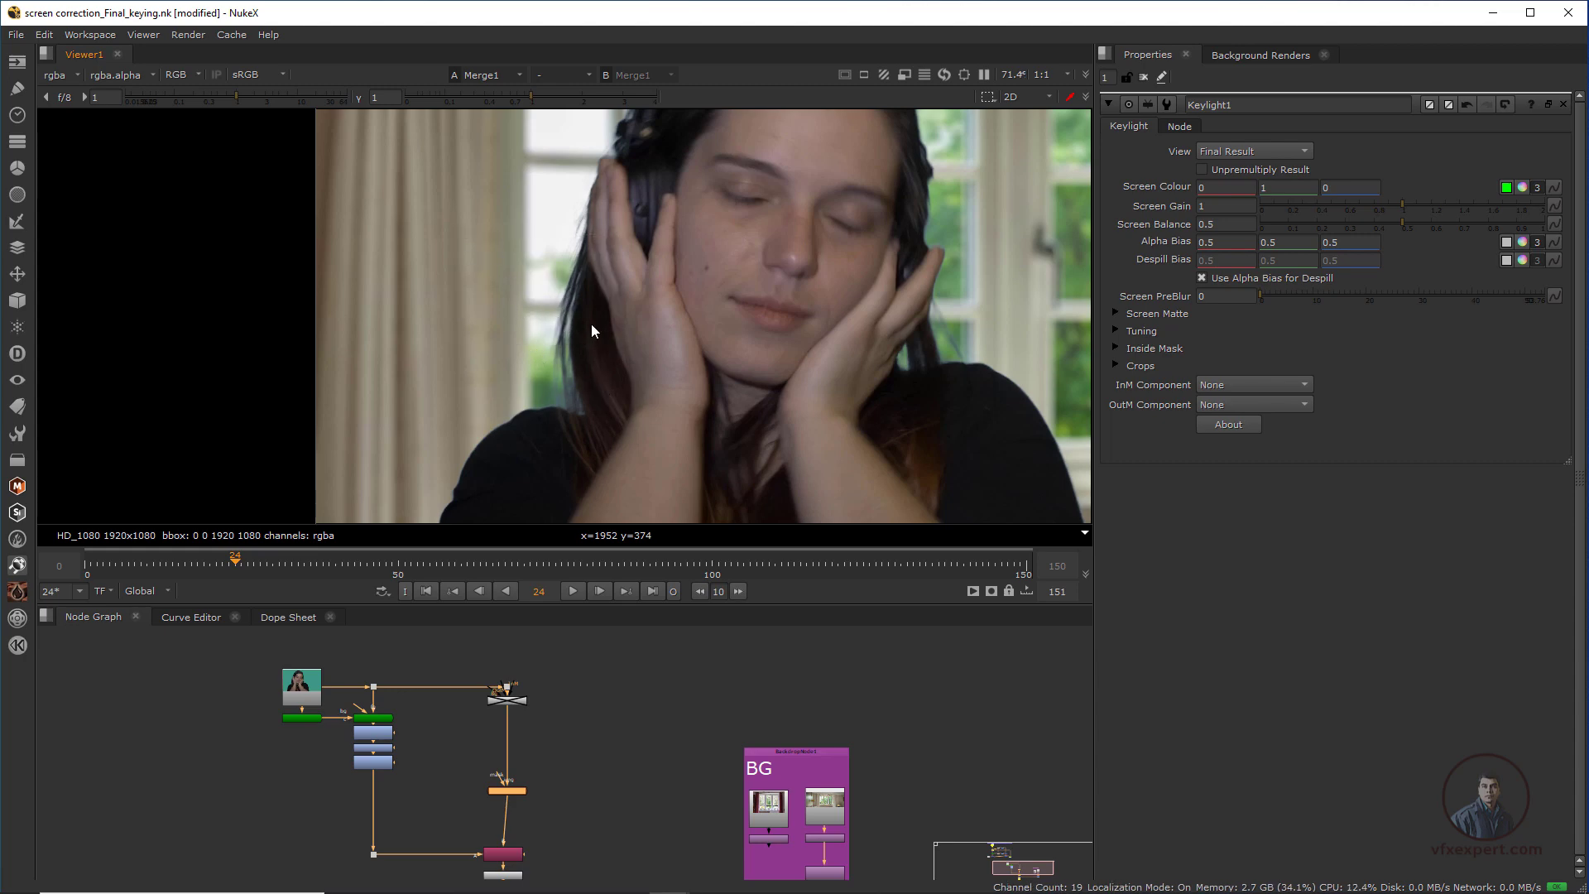
pyautogui.scroll(-2, 596, 399)
pyautogui.scroll(1, 584, 405)
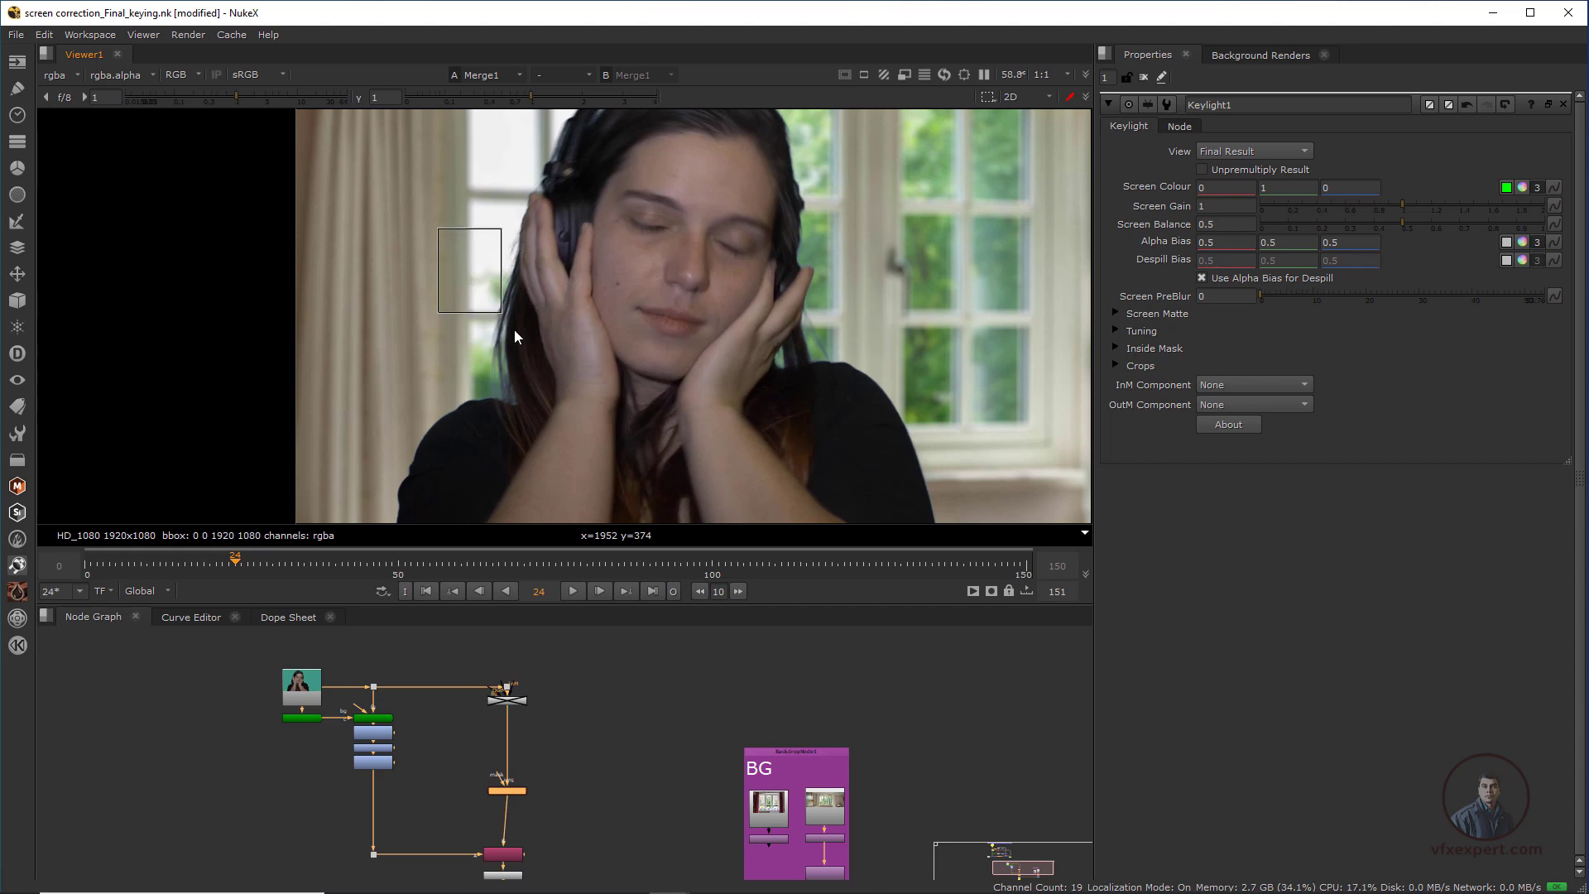
pyautogui.scroll(2, 535, 394)
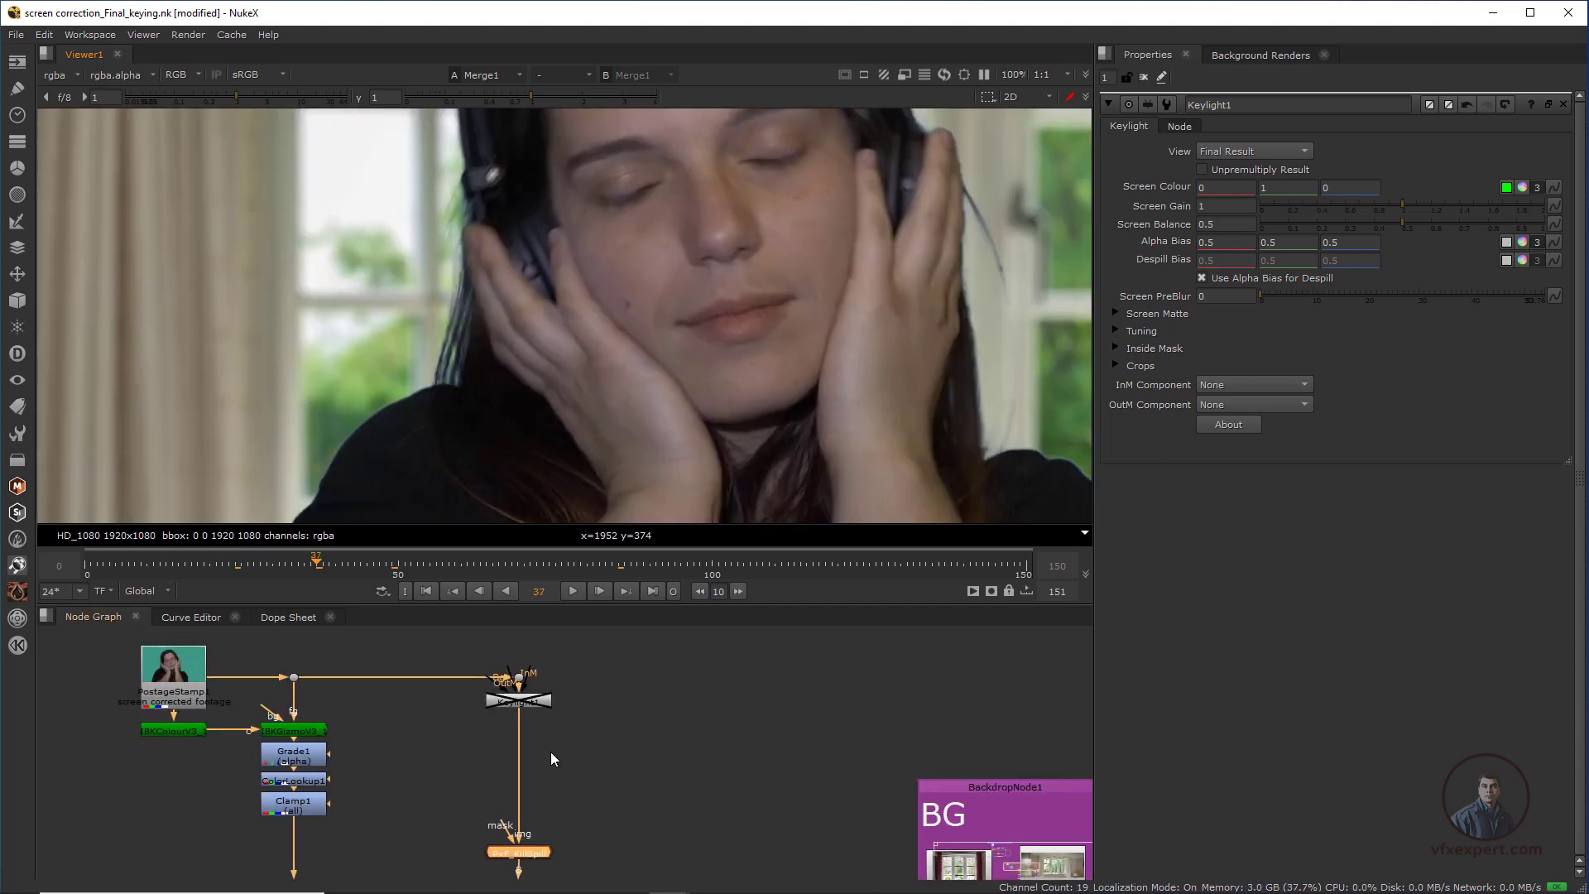
# - Move the disabled Keylight node directly above PxF_KillSpill, enlarge the node graph area and fit the composite in the viewer
pyautogui.moveTo(551, 753); pyautogui.dragTo(540, 782, button='middle')
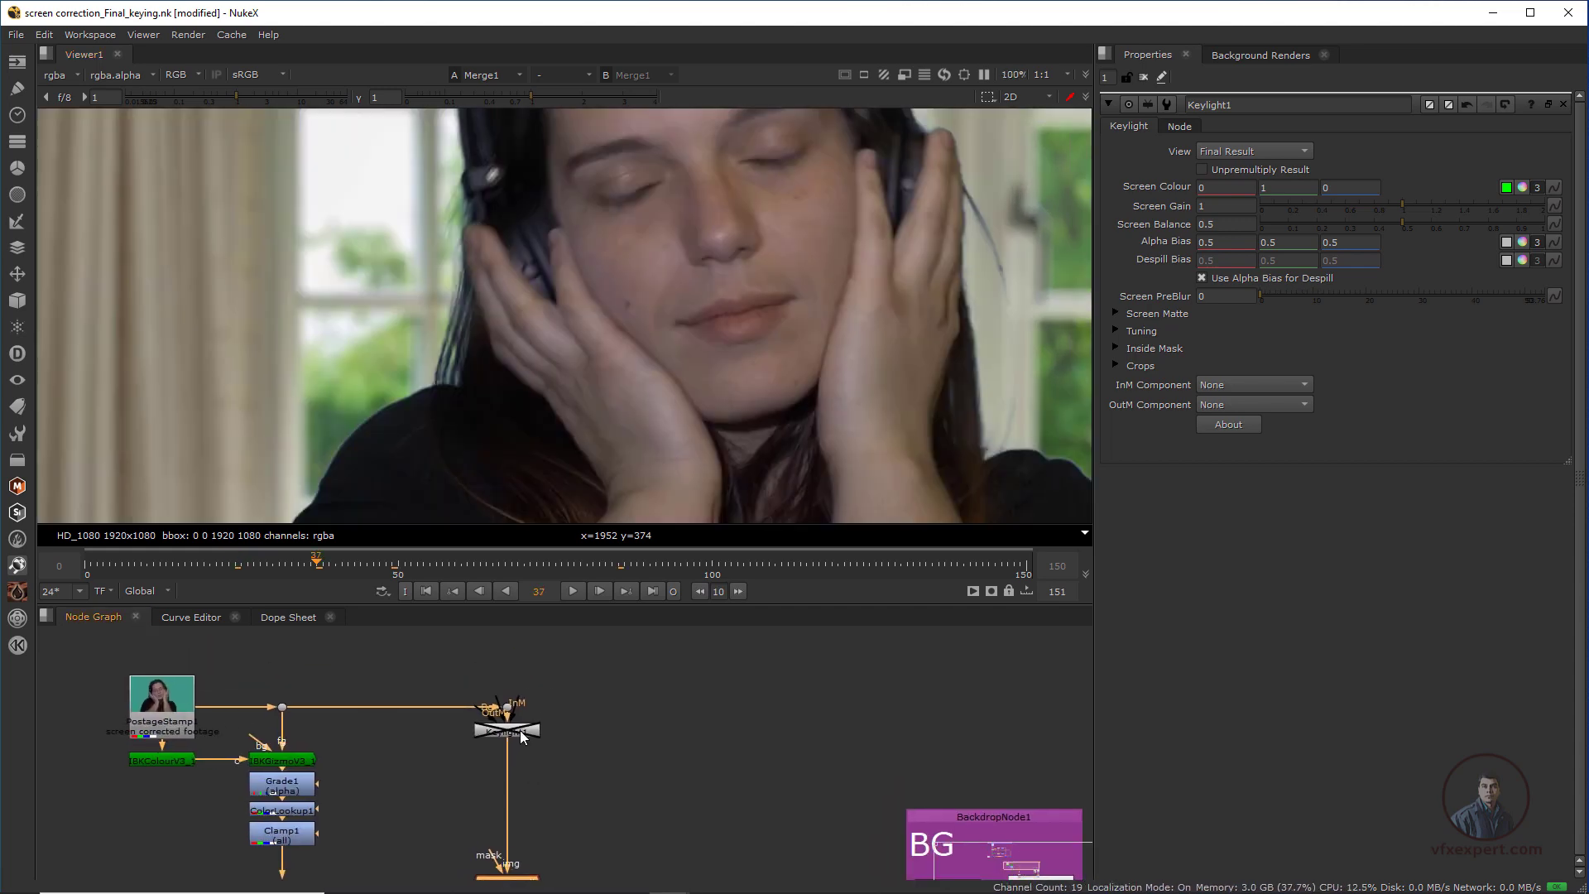
pyautogui.moveTo(517, 739); pyautogui.dragTo(520, 832)
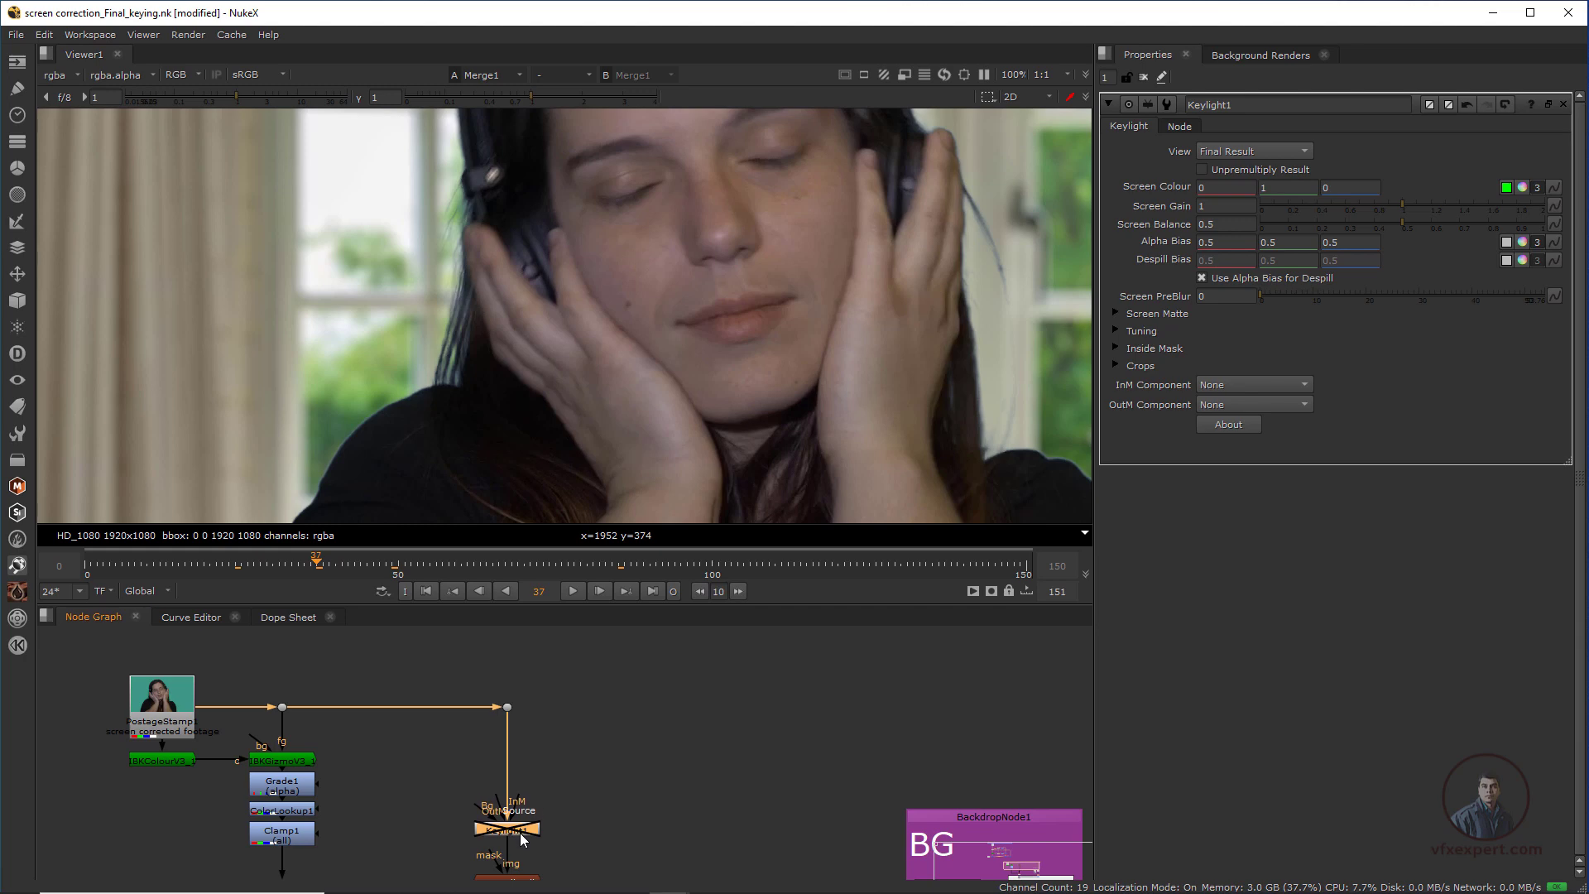
pyautogui.moveTo(520, 832); pyautogui.dragTo(502, 813, button='middle')
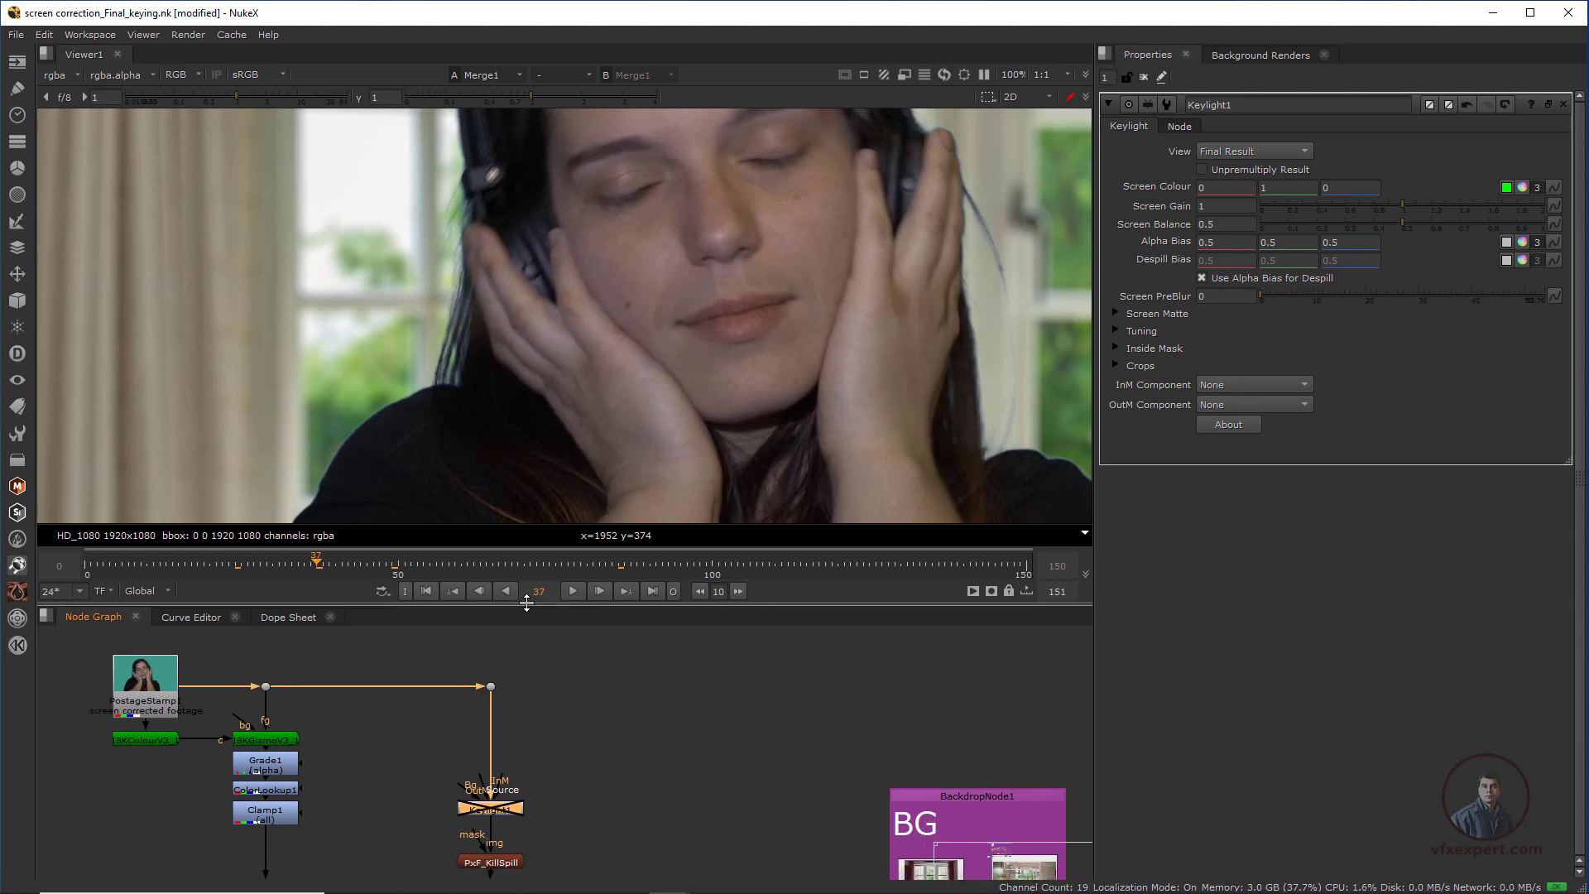
pyautogui.moveTo(526, 605); pyautogui.dragTo(526, 522)
pyautogui.press('f')
pyautogui.scroll(3, 515, 649)
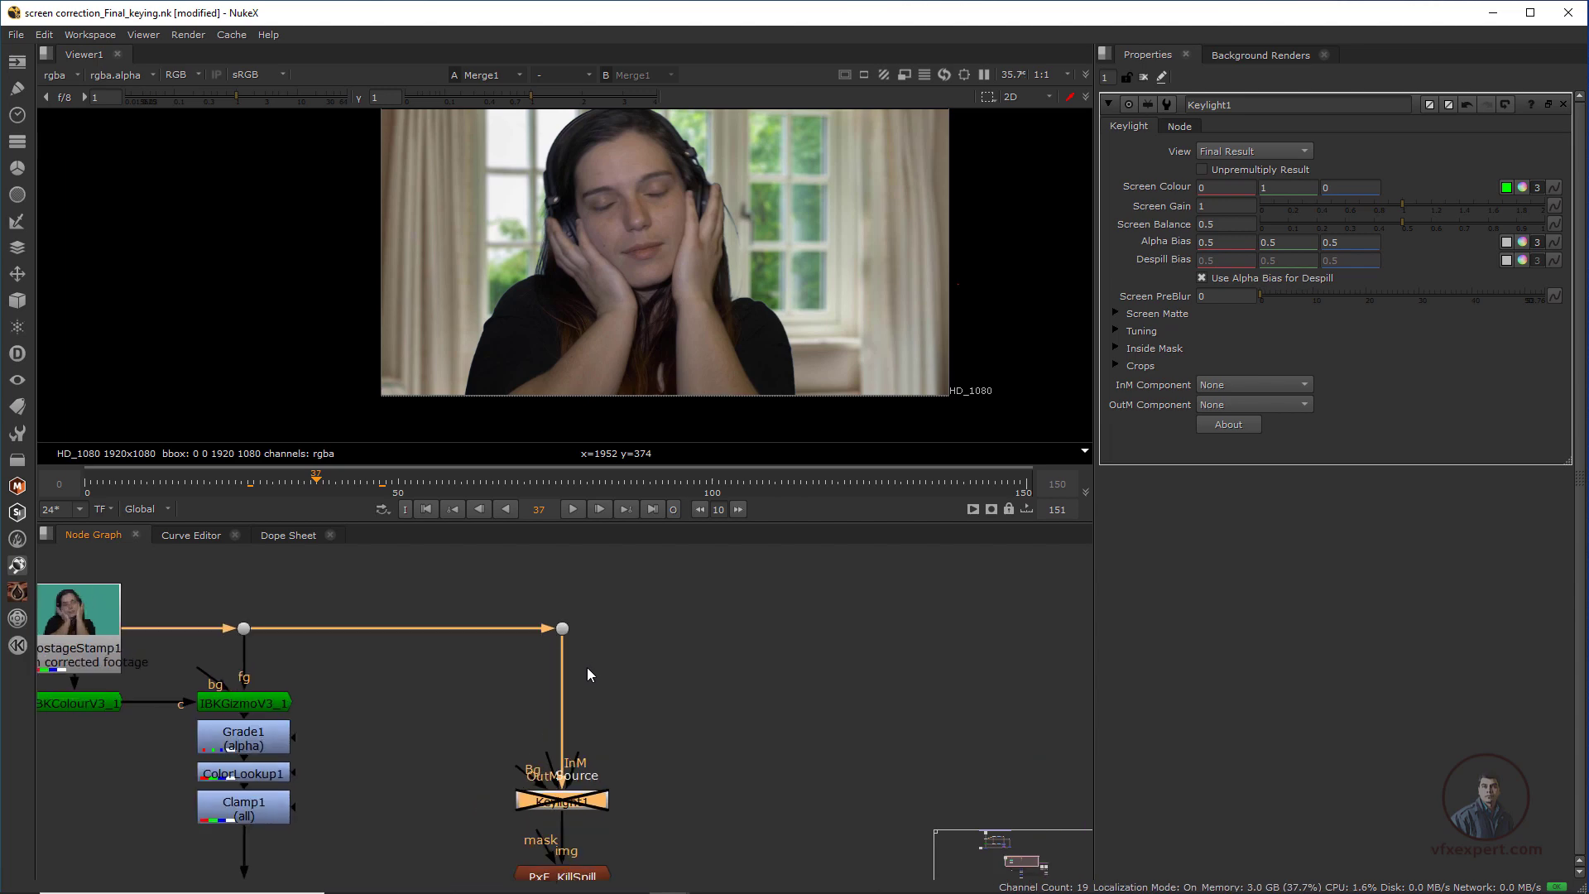
pyautogui.scroll(-2, 588, 667)
pyautogui.click(626, 644)
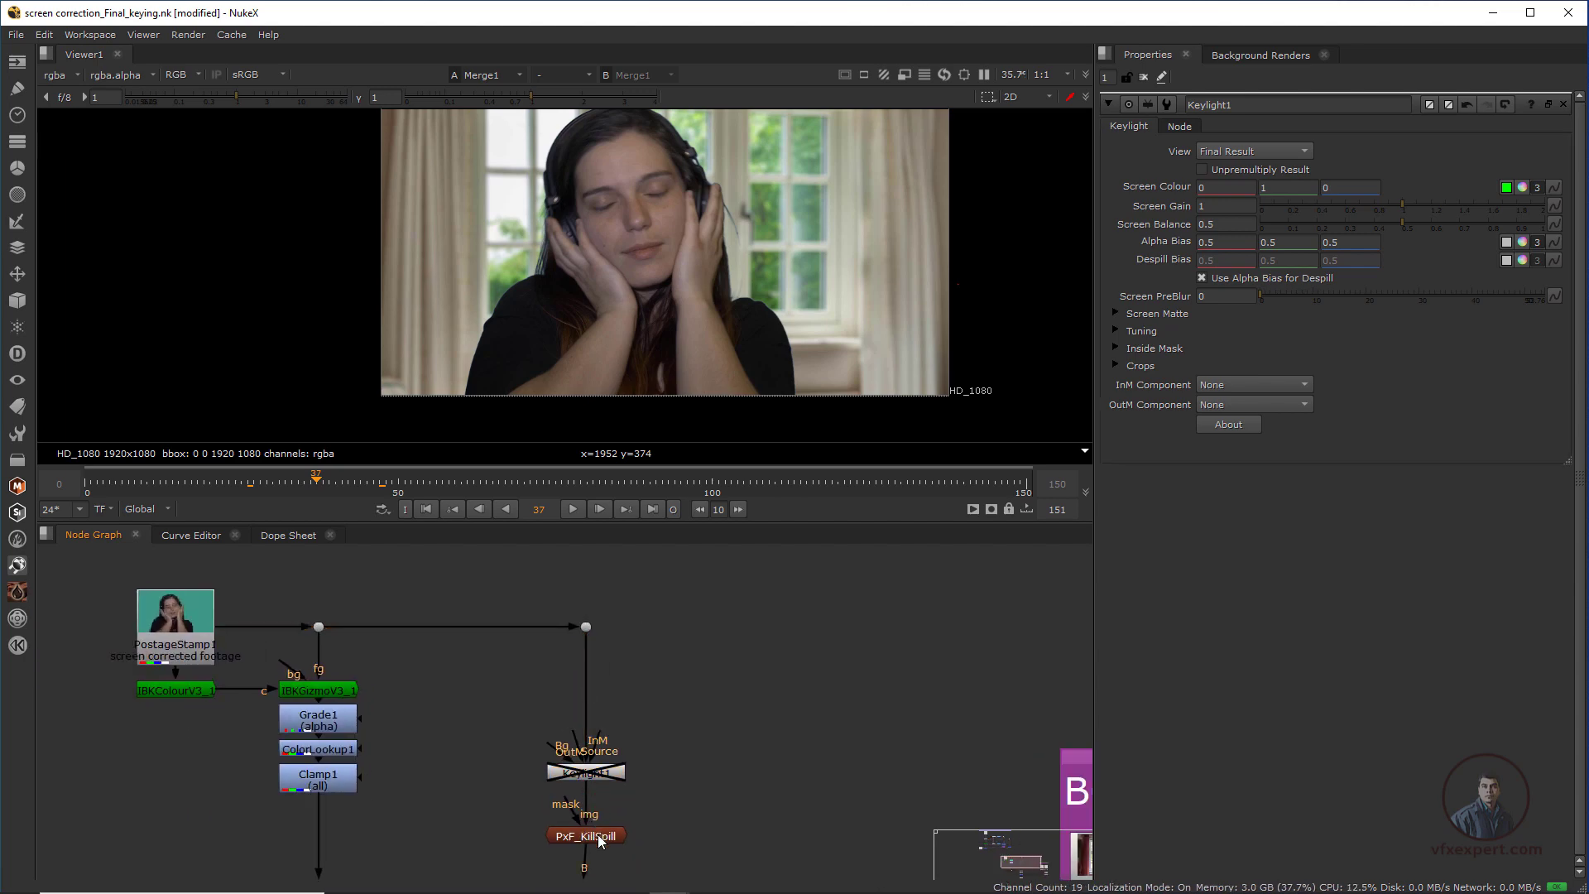
# - Move PxF_KillSpill and Keylight closer to Copy in line with its B input, and align the Dot above them
pyautogui.moveTo(597, 832); pyautogui.dragTo(602, 849)
pyautogui.moveTo(600, 780); pyautogui.dragTo(599, 810)
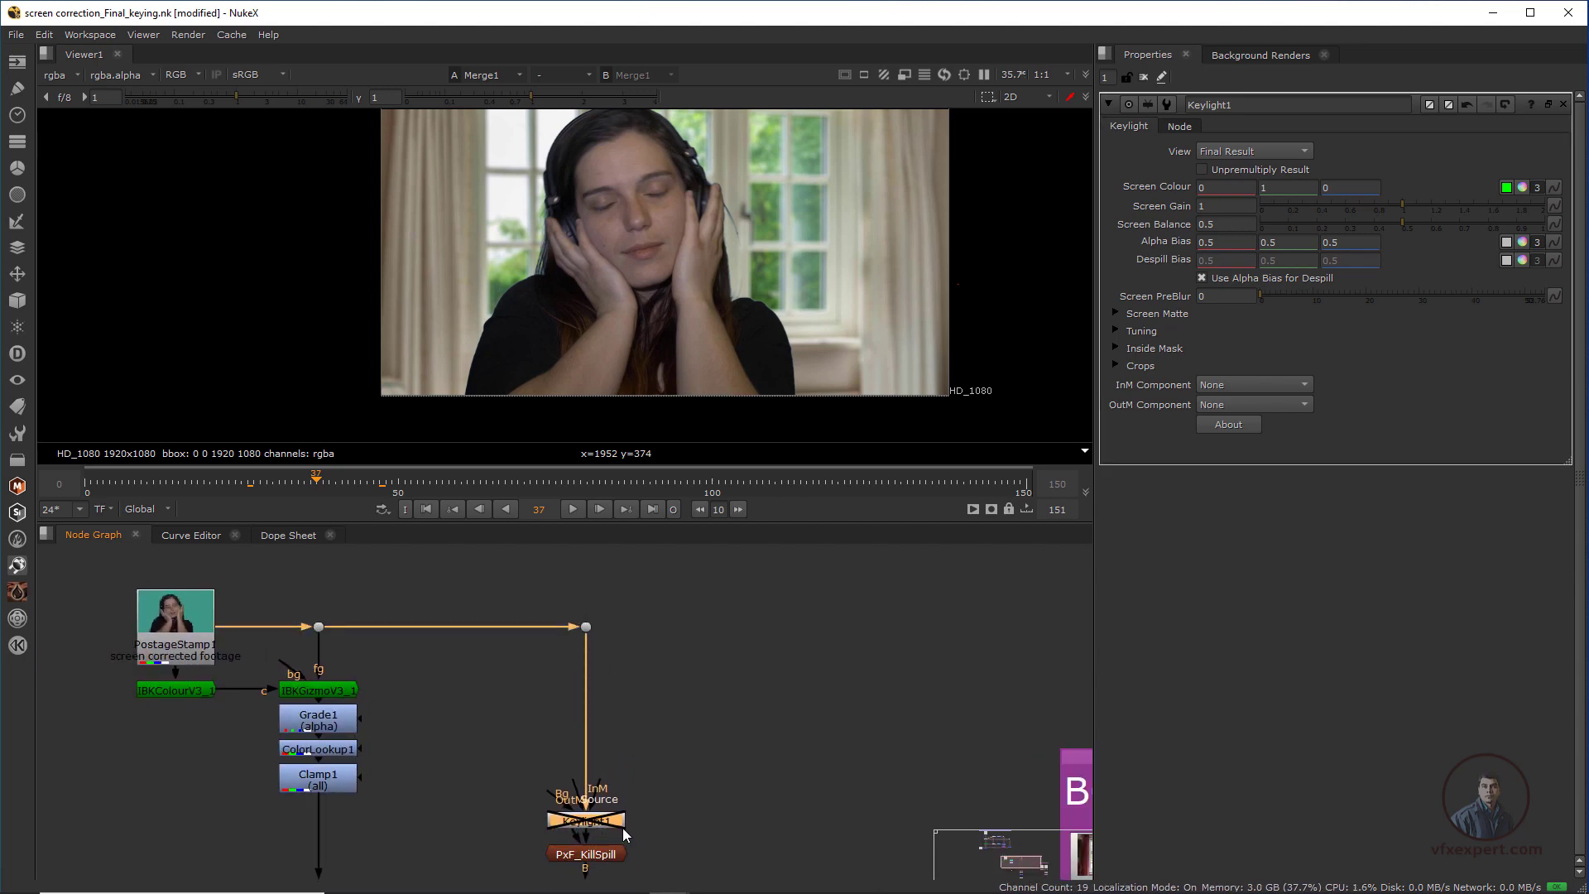
pyautogui.moveTo(513, 738); pyautogui.dragTo(496, 657, button='middle')
pyautogui.moveTo(491, 658); pyautogui.dragTo(649, 826)
pyautogui.moveTo(583, 772); pyautogui.dragTo(575, 788)
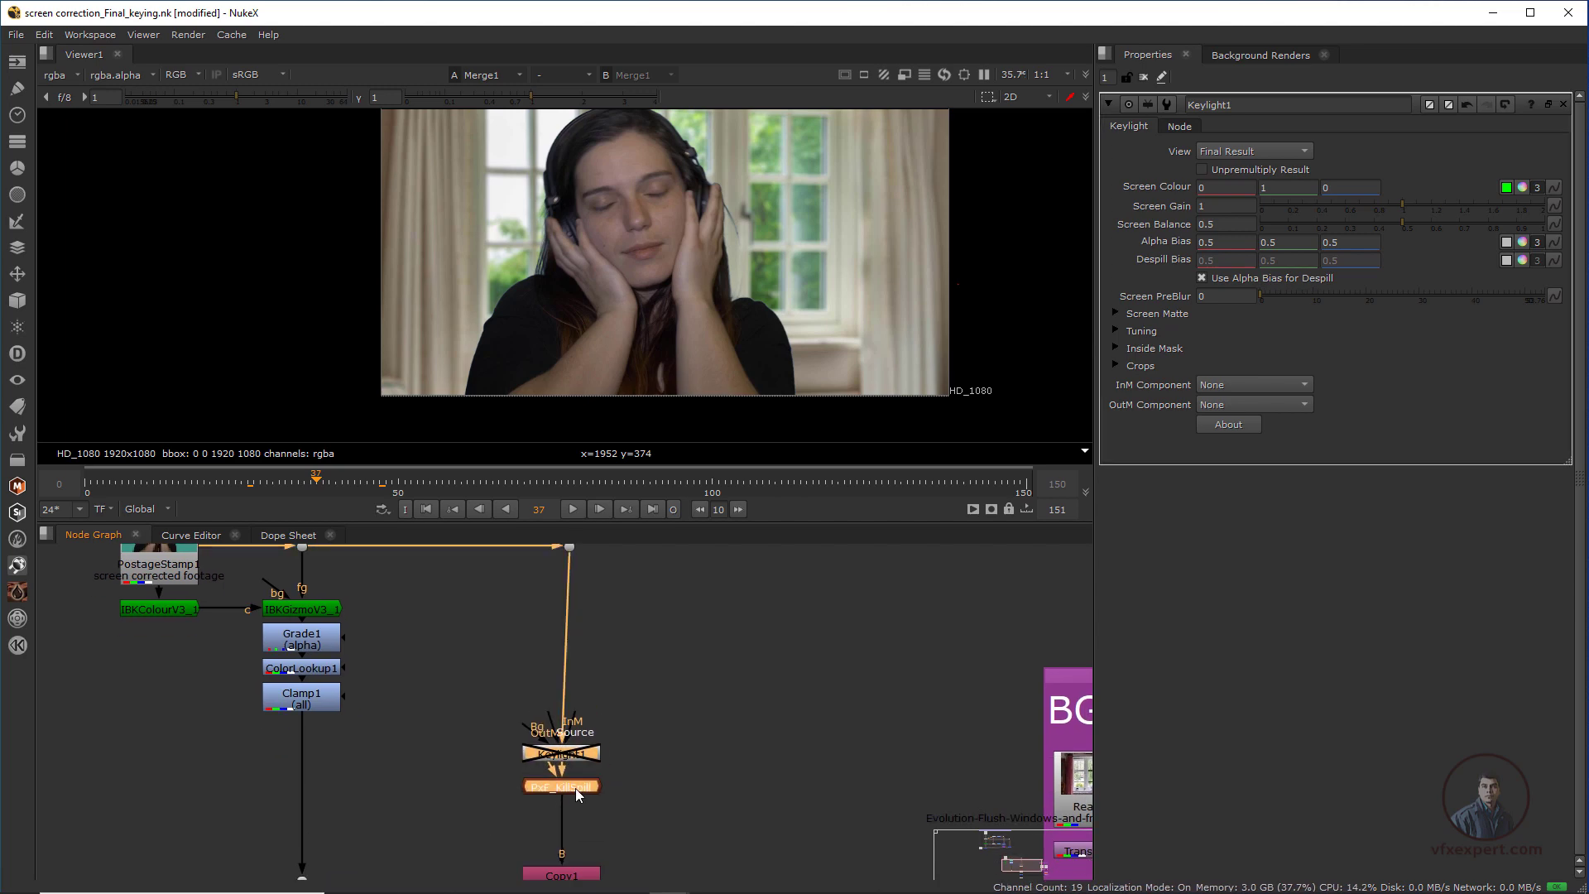
pyautogui.click(668, 766)
pyautogui.moveTo(584, 651); pyautogui.dragTo(624, 713, button='middle')
pyautogui.moveTo(609, 612); pyautogui.dragTo(603, 612)
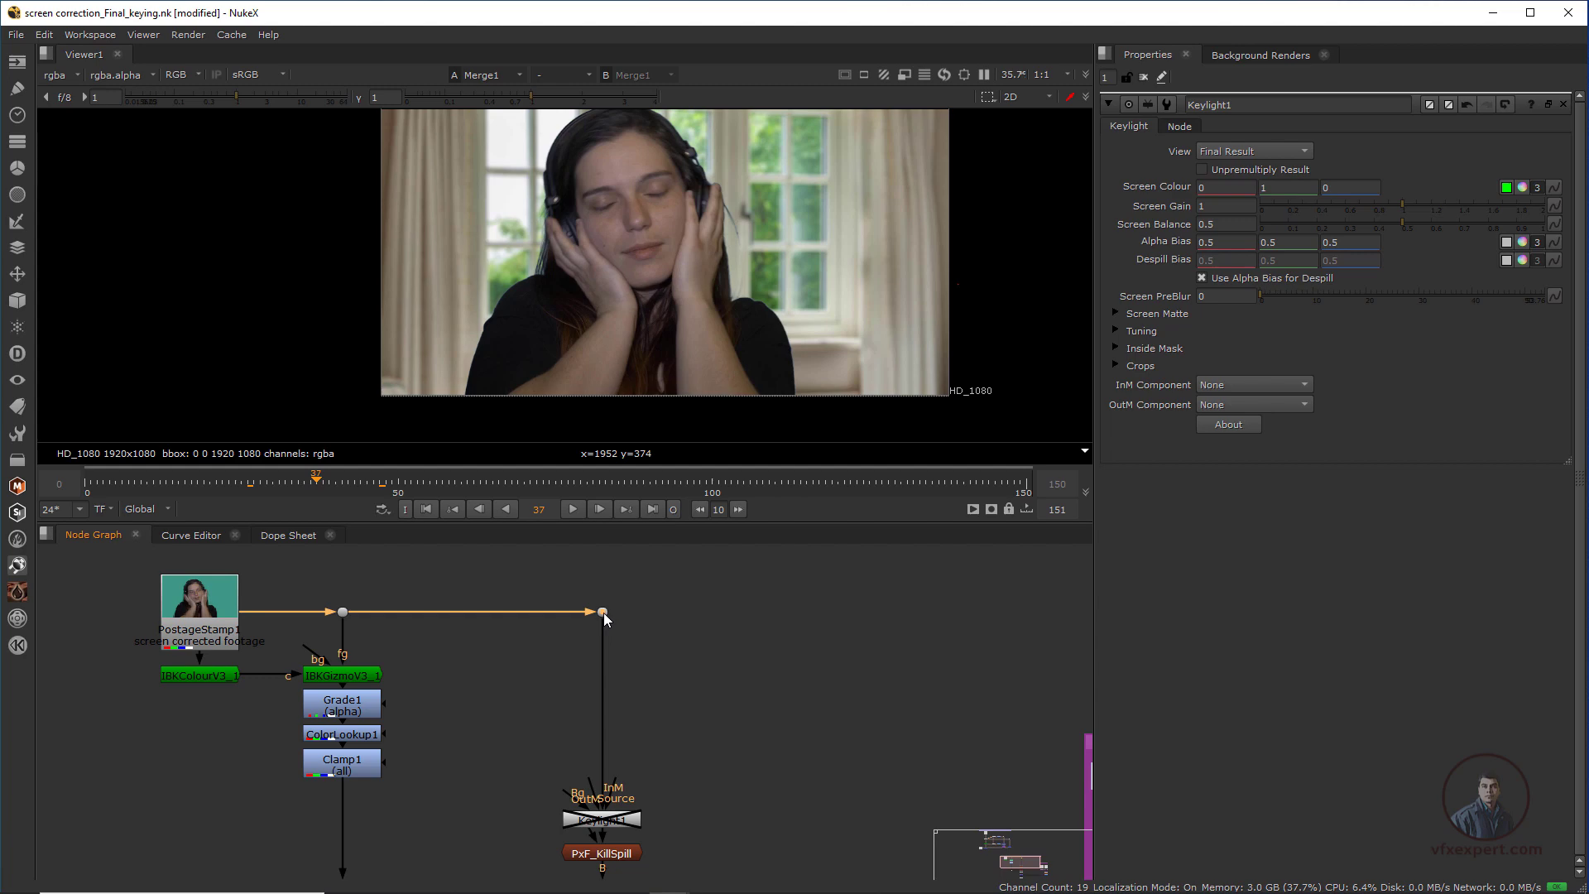
# - Insert a new Keylight node just below the Dot above the disabled Keylight and display its output in the viewer
pyautogui.press('Tab')
pyautogui.write('k')
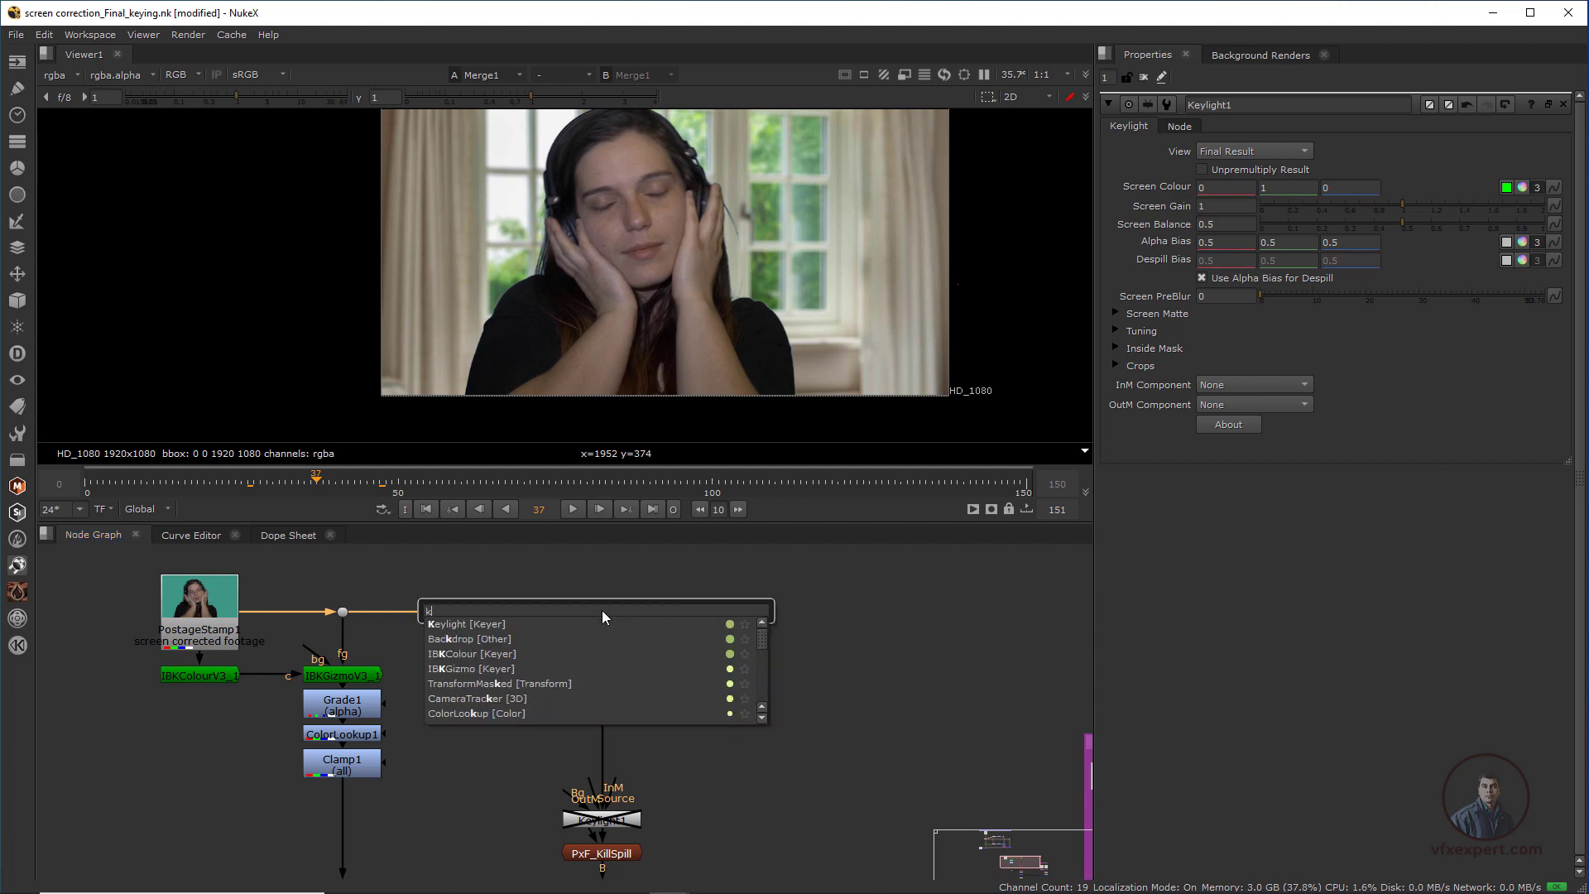
pyautogui.write('ey')
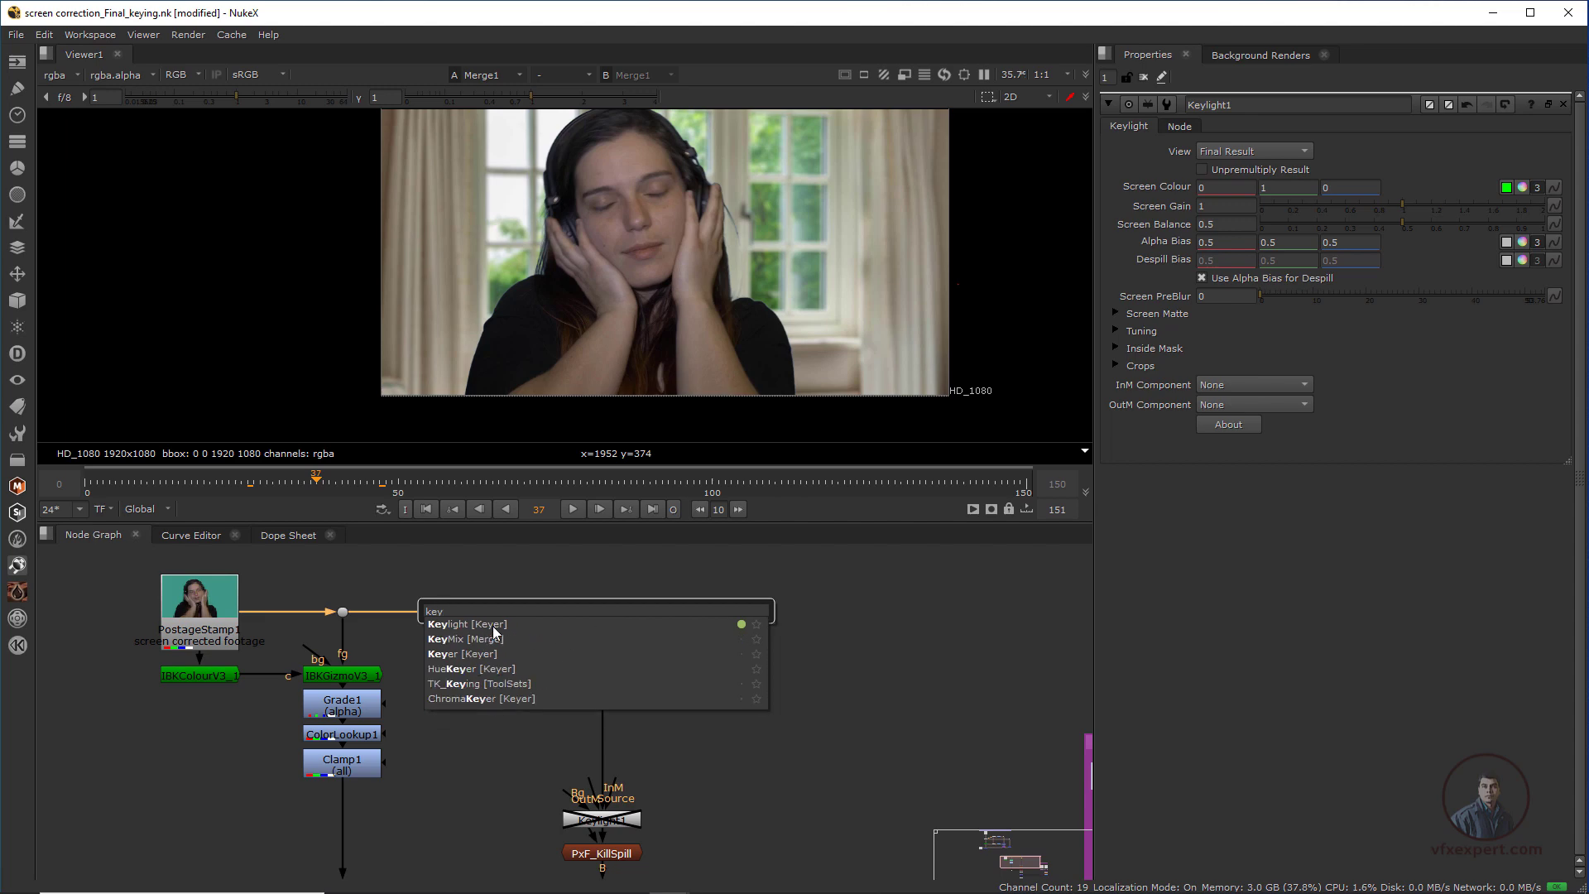
pyautogui.click(488, 625)
pyautogui.moveTo(625, 622); pyautogui.dragTo(624, 673)
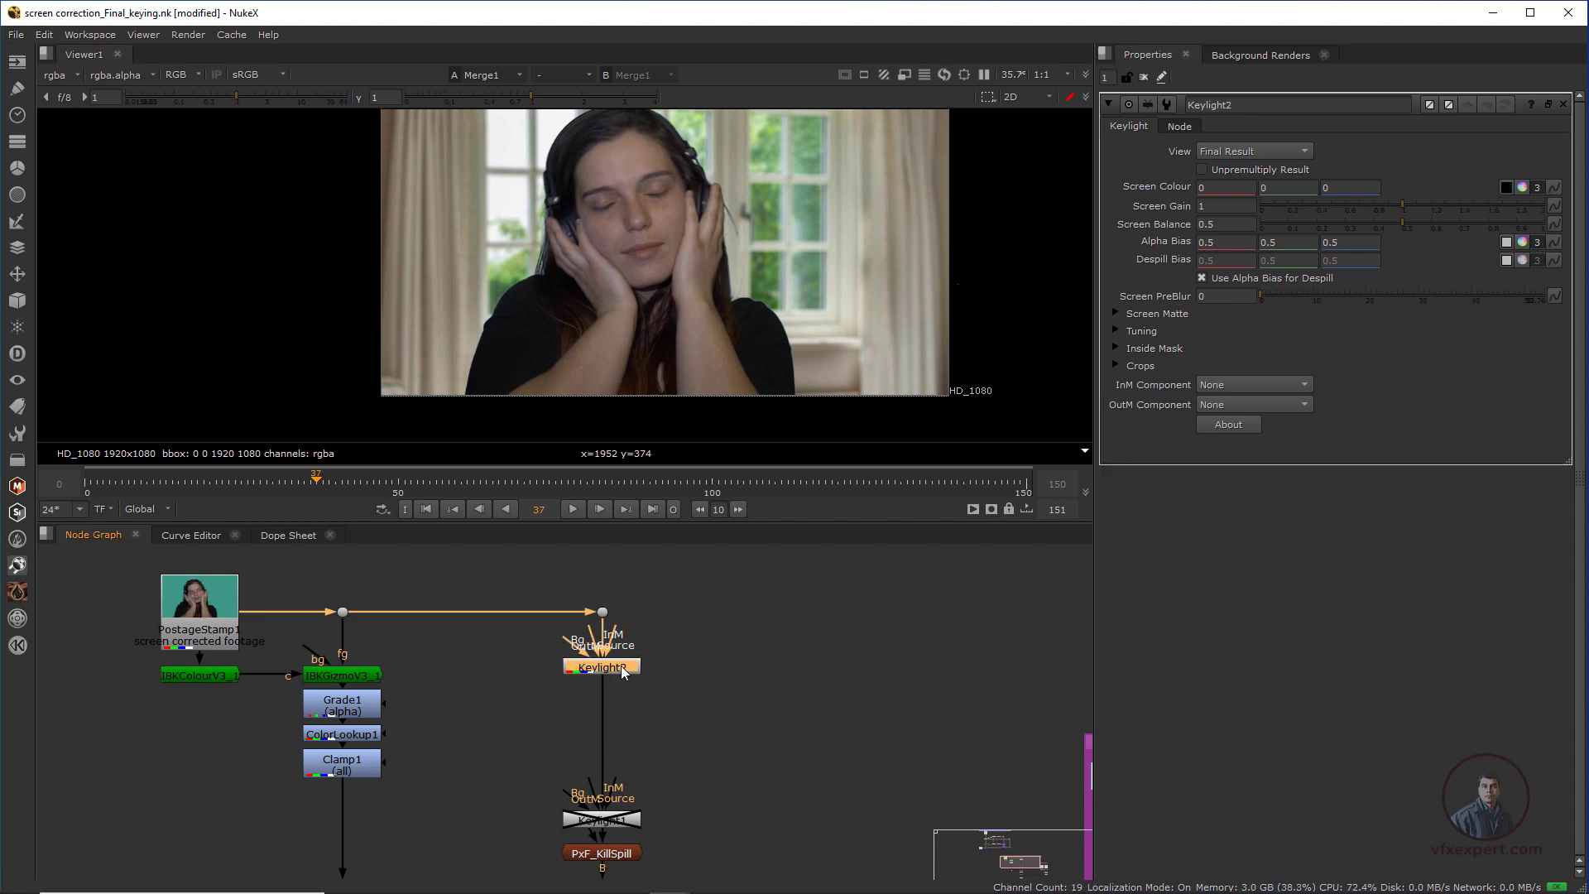
pyautogui.press('1')
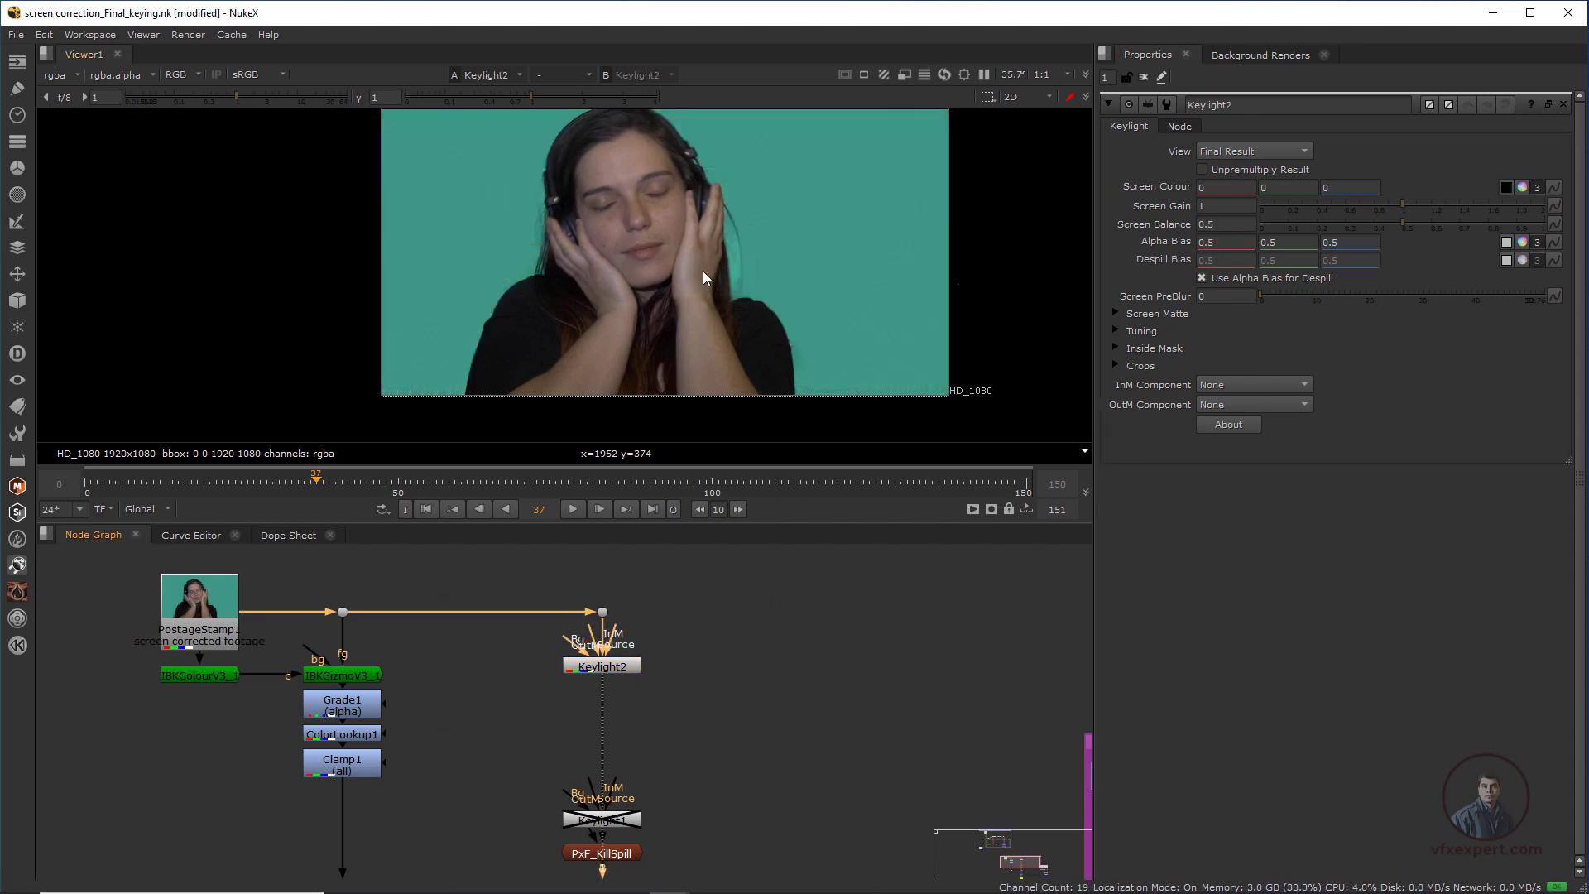
# - Sample the green backdrop beside the woman on frame 0 as the new Keylight's Screen Colour
pyautogui.scroll(3, 702, 270)
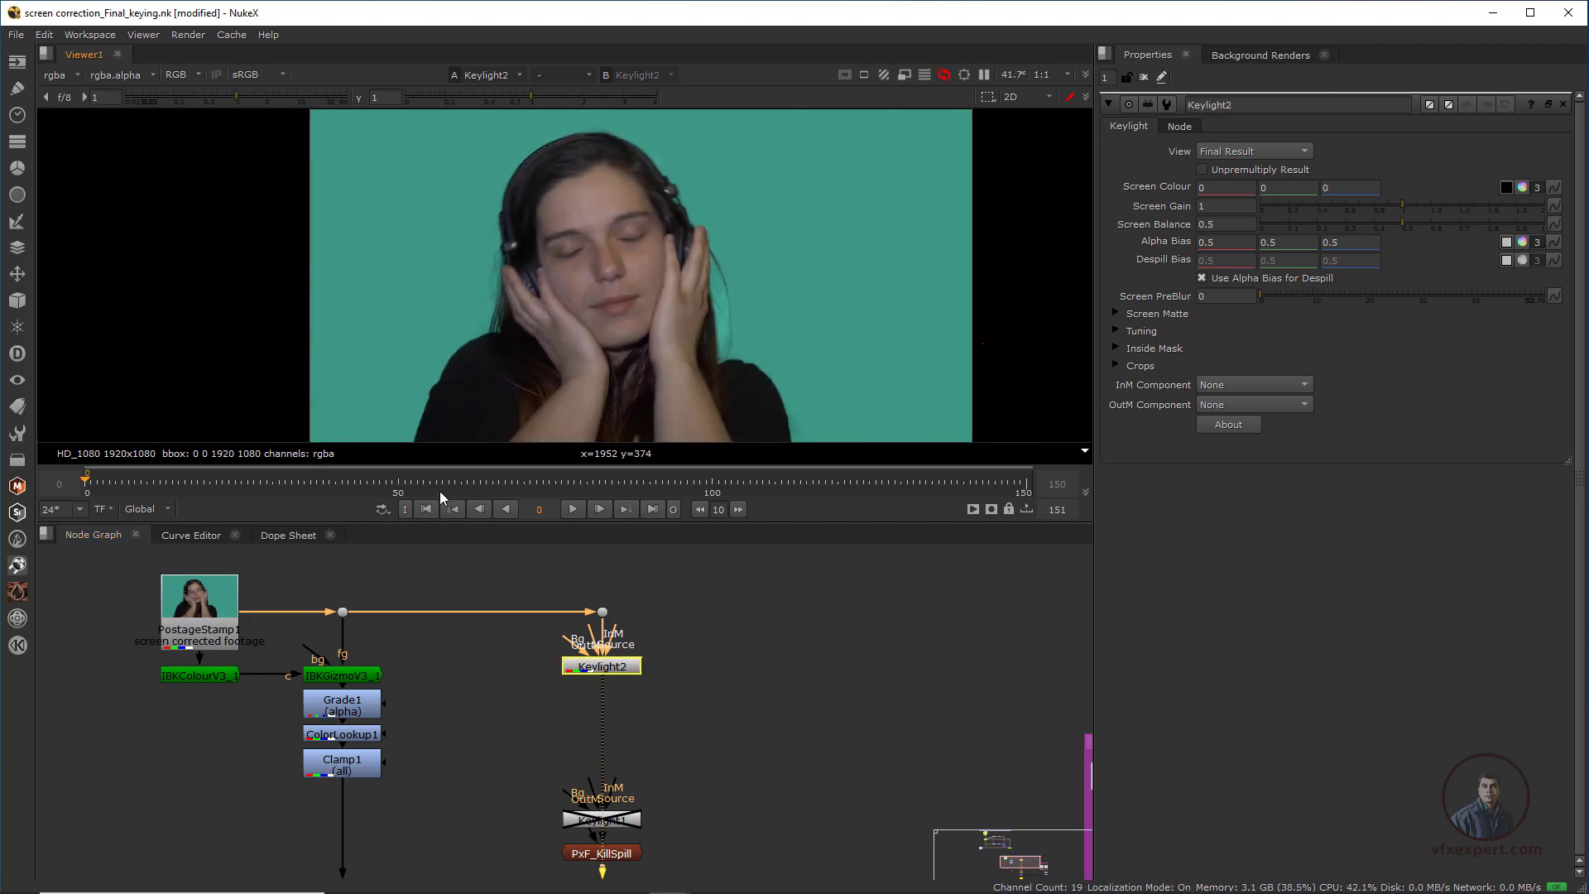
pyautogui.scroll(2, 707, 236)
pyautogui.scroll(-2, 797, 217)
pyautogui.scroll(2, 767, 231)
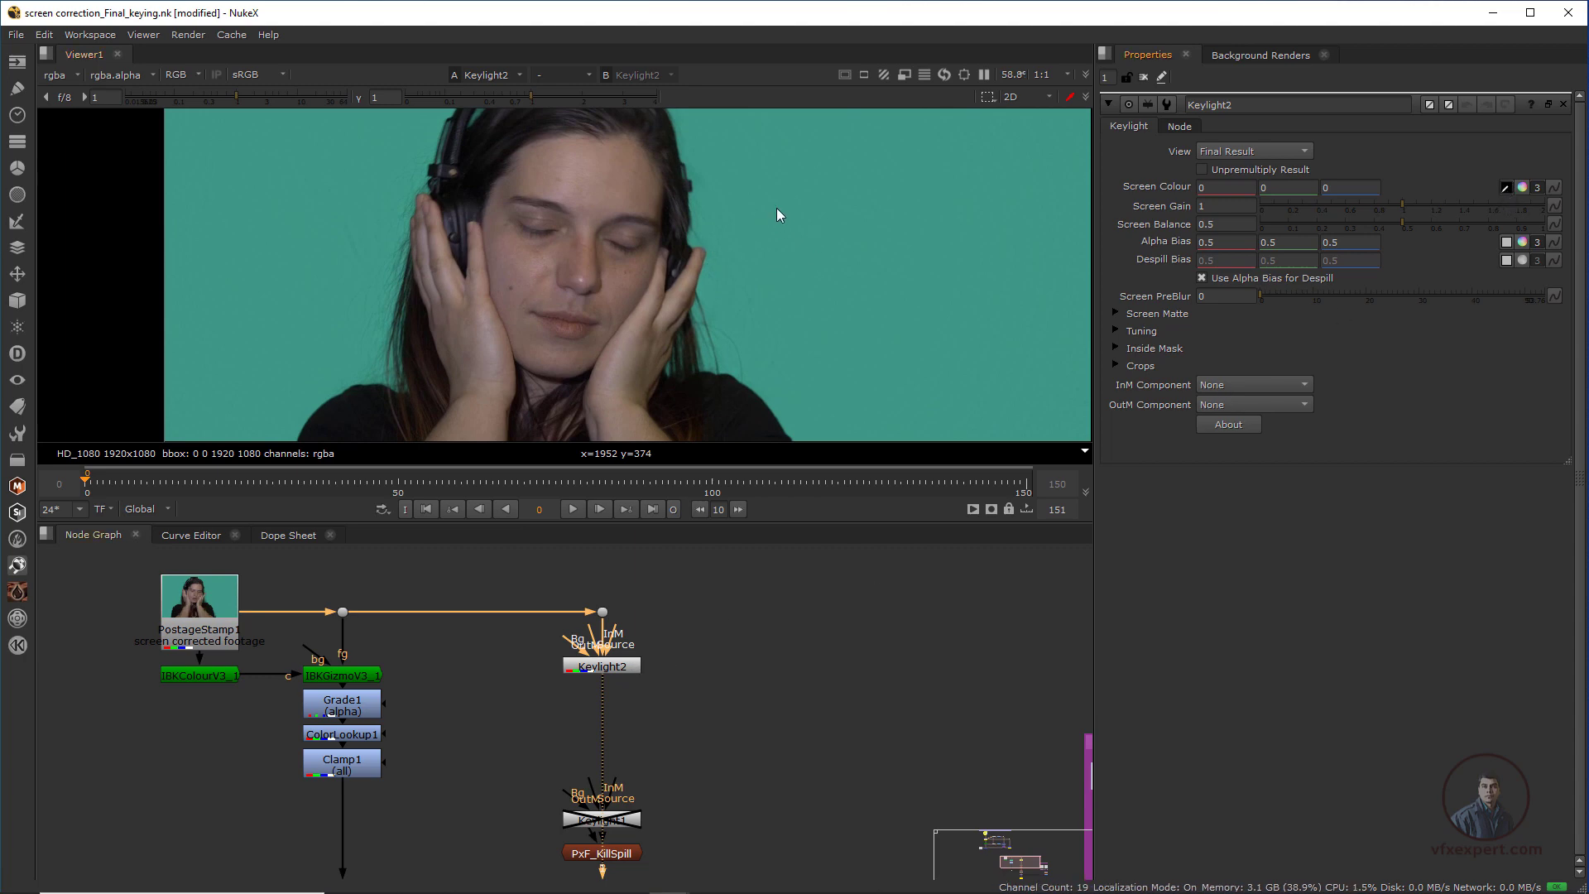
pyautogui.keyDown('ctrl'); pyautogui.click(320, 217); pyautogui.keyUp('ctrl')
# - Connect the Bg input of Keylight2 to Grade4 at the end of the BG branch
pyautogui.scroll(-3, 657, 702)
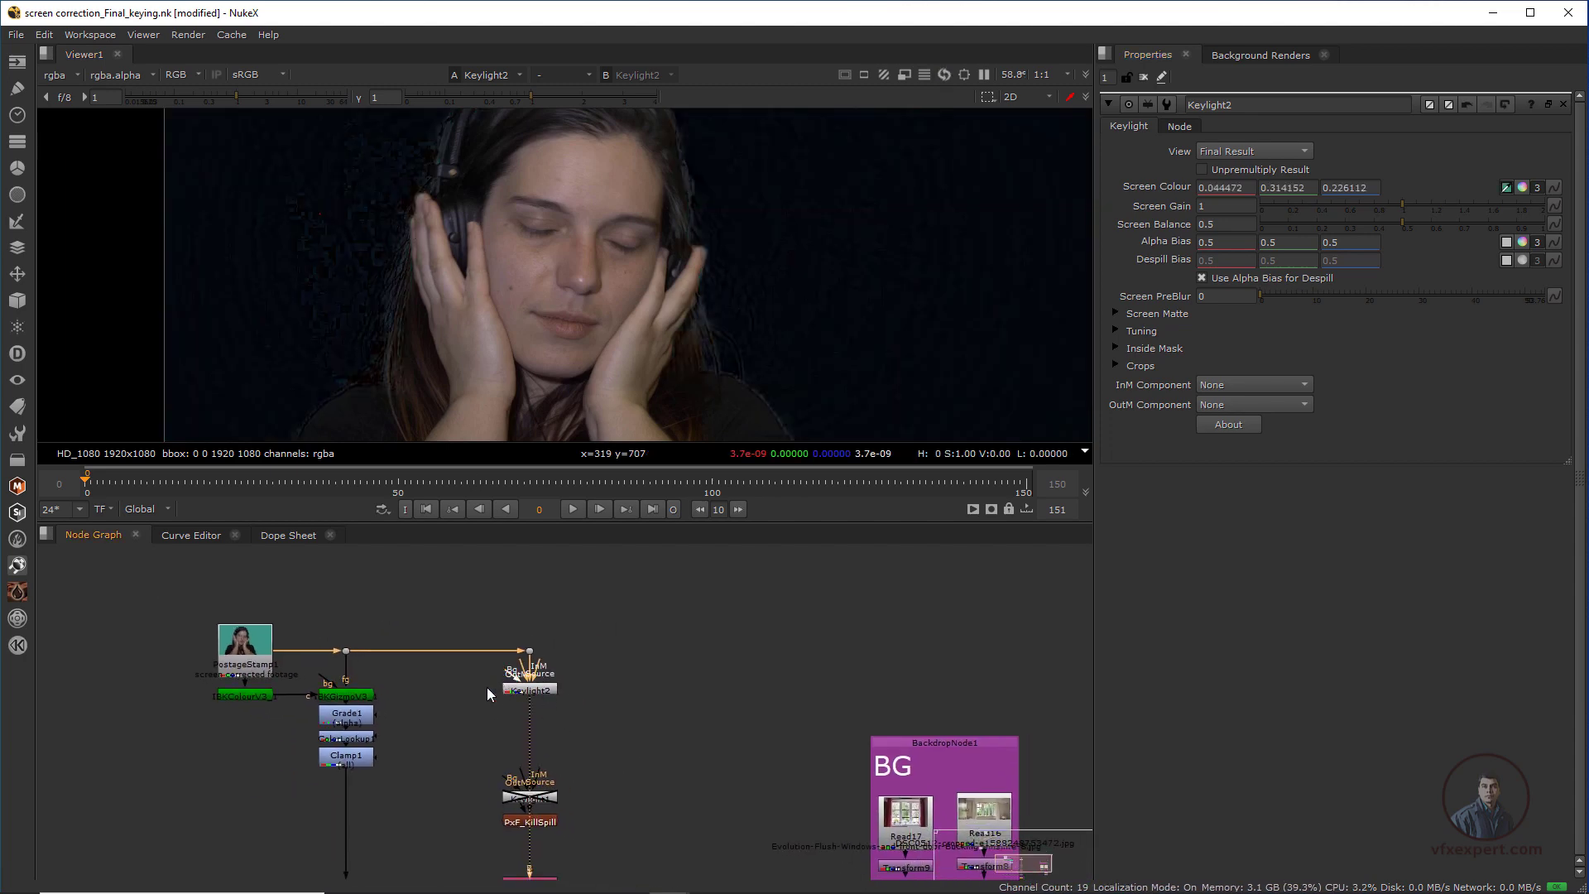
pyautogui.moveTo(474, 698); pyautogui.dragTo(771, 717)
pyautogui.scroll(-3, 772, 717)
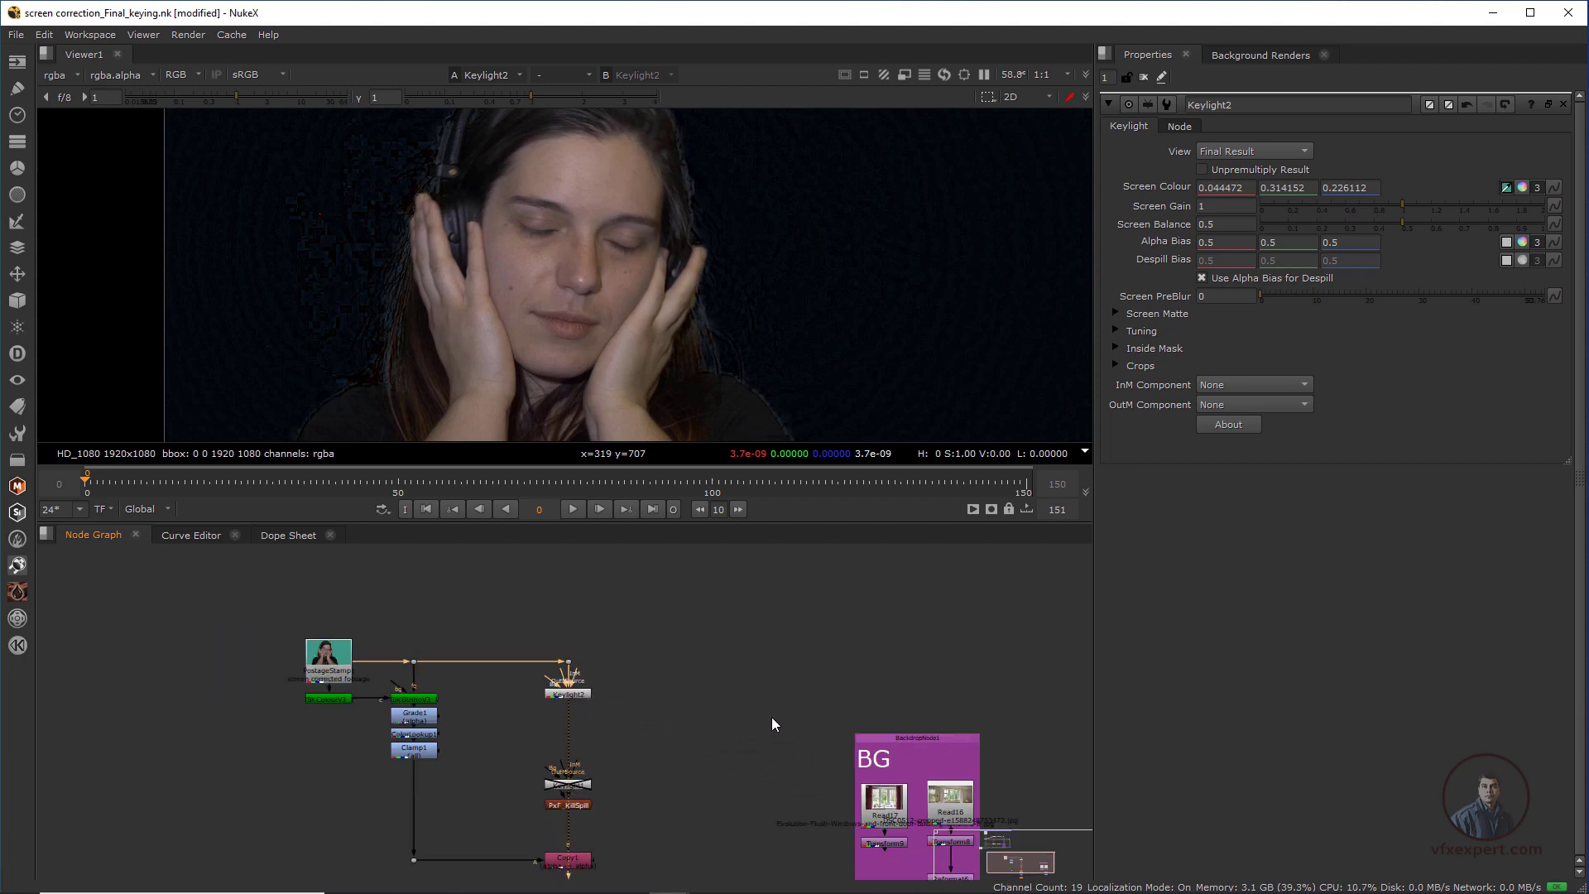
pyautogui.scroll(1, 753, 718)
pyautogui.scroll(2, 514, 635)
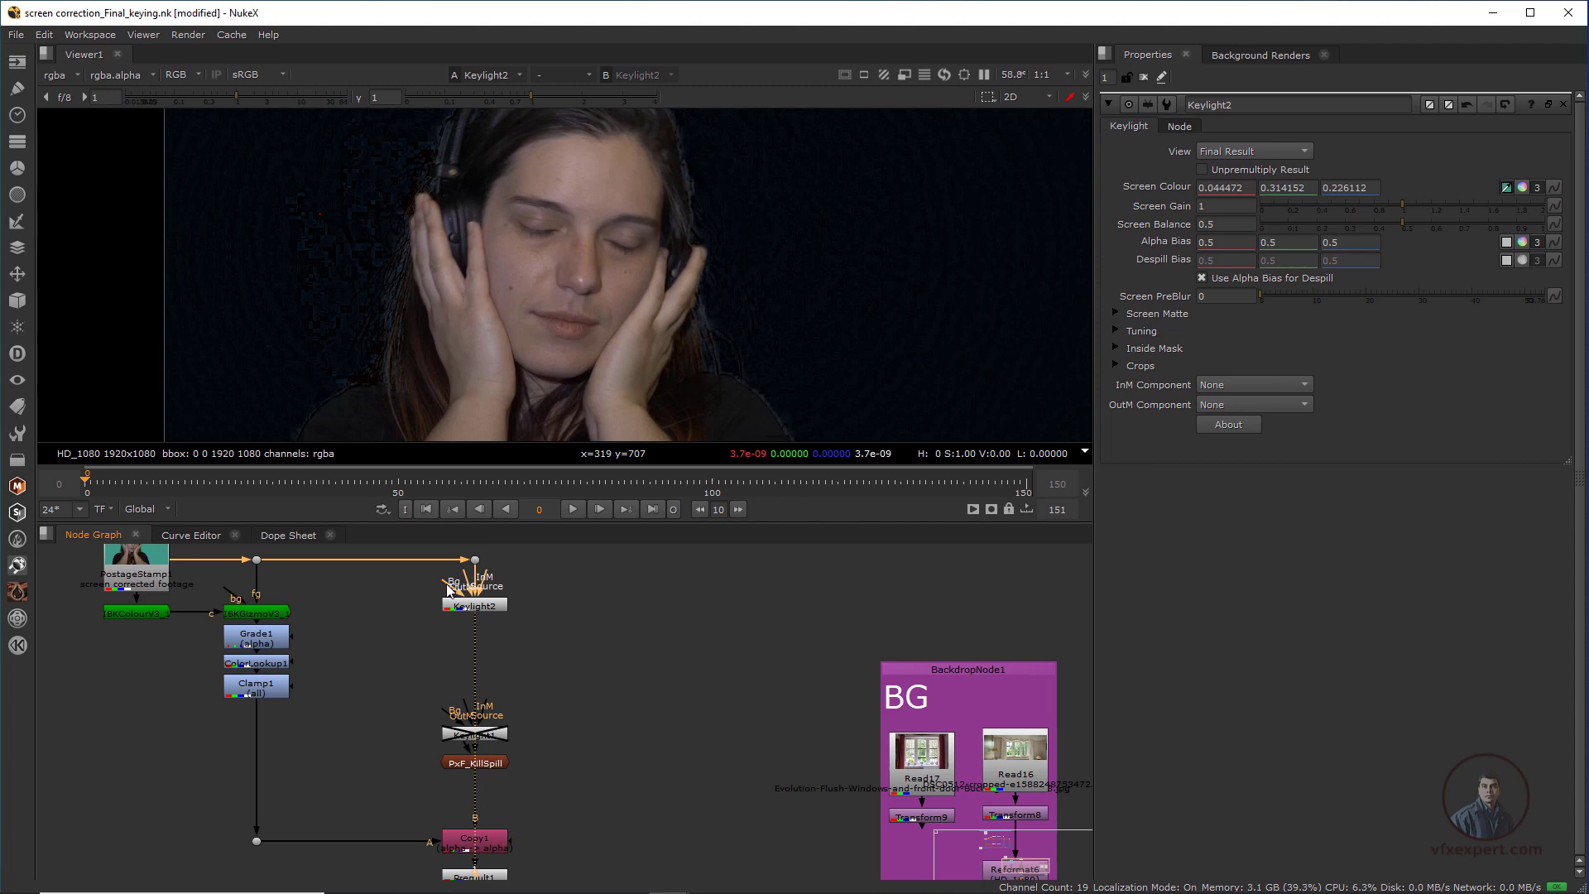
pyautogui.moveTo(386, 613); pyautogui.dragTo(1001, 844)
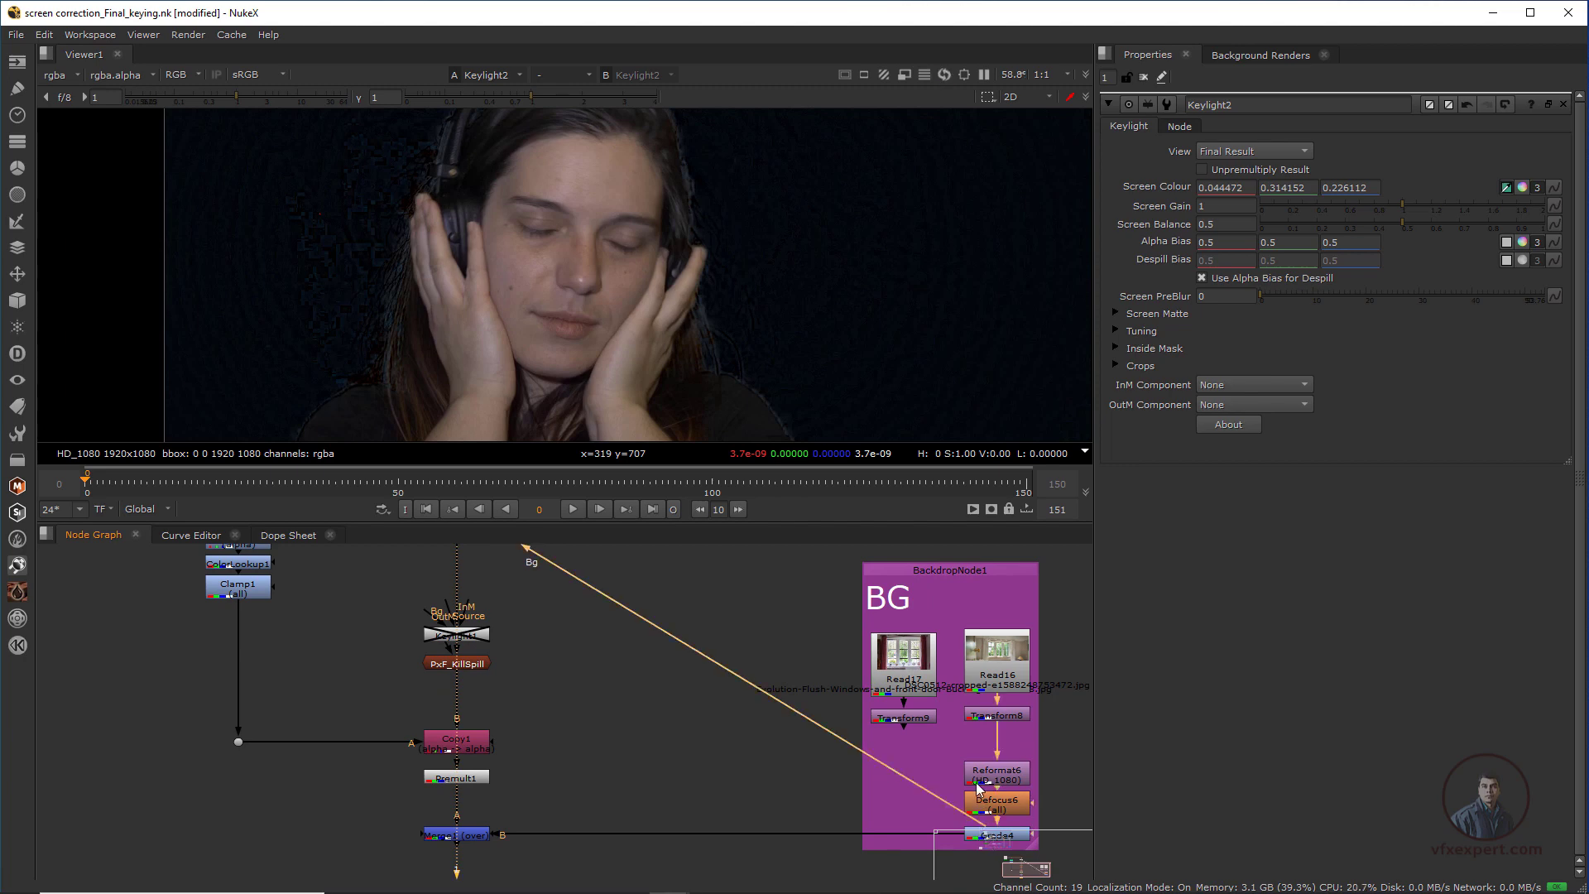
pyautogui.moveTo(977, 779); pyautogui.dragTo(742, 690, button='middle')
pyautogui.moveTo(755, 751)
pyautogui.mouseDown()
pyautogui.moveTo(729, 754)
pyautogui.moveTo(773, 756)
pyautogui.mouseUp()
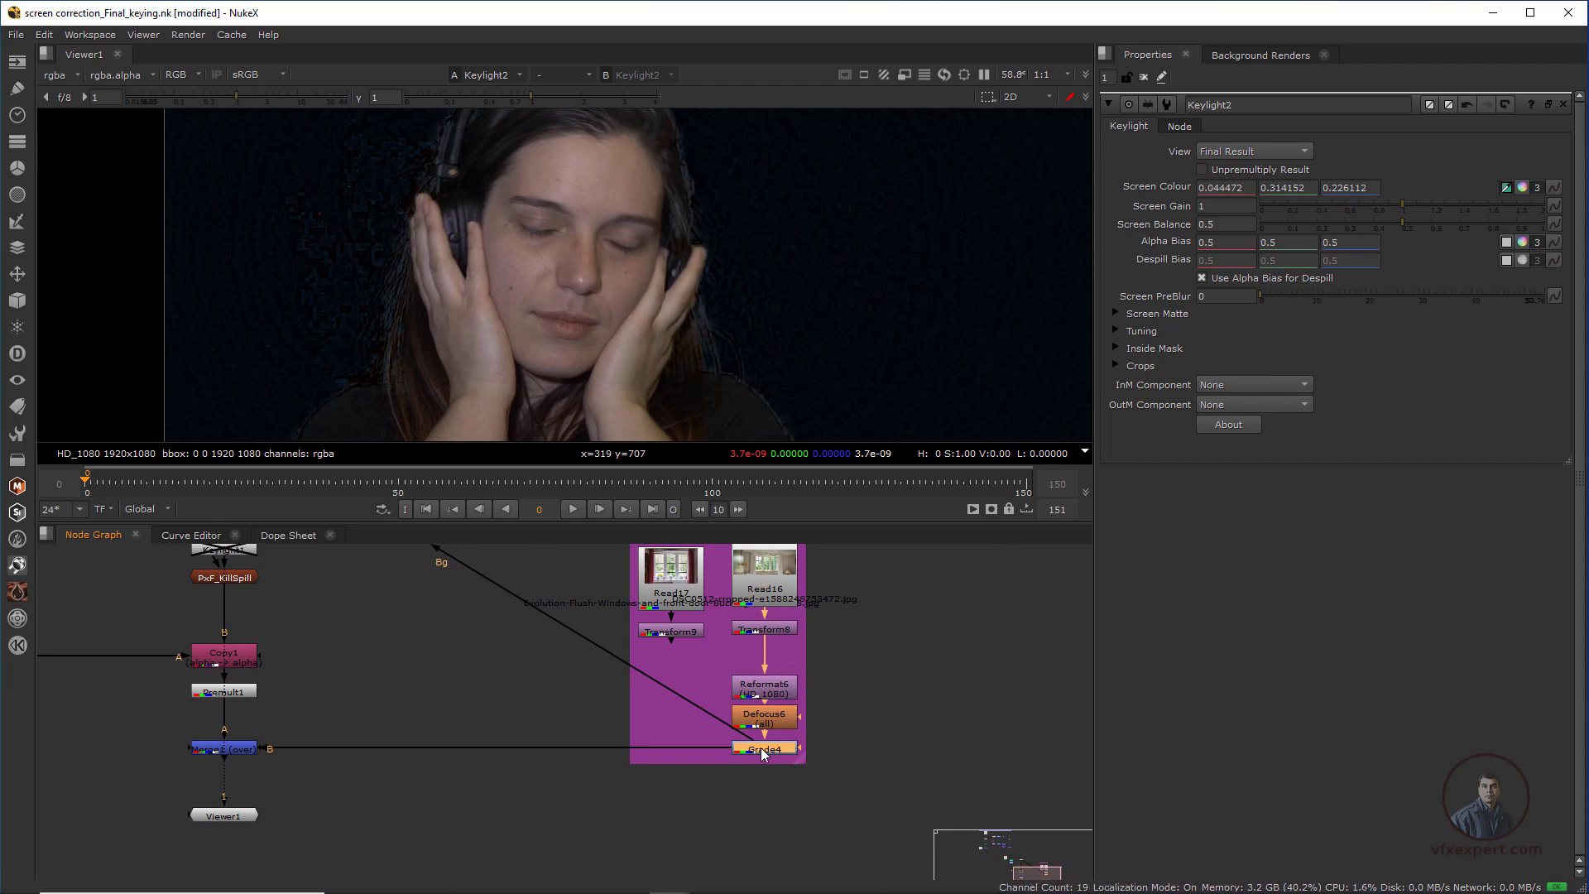
# - Insert a Dot in Keylight2's Bg connection and place it above the BG backdrop, level with Keylight2
pyautogui.scroll(-1, 760, 745)
pyautogui.moveTo(635, 702); pyautogui.dragTo(735, 820, button='middle')
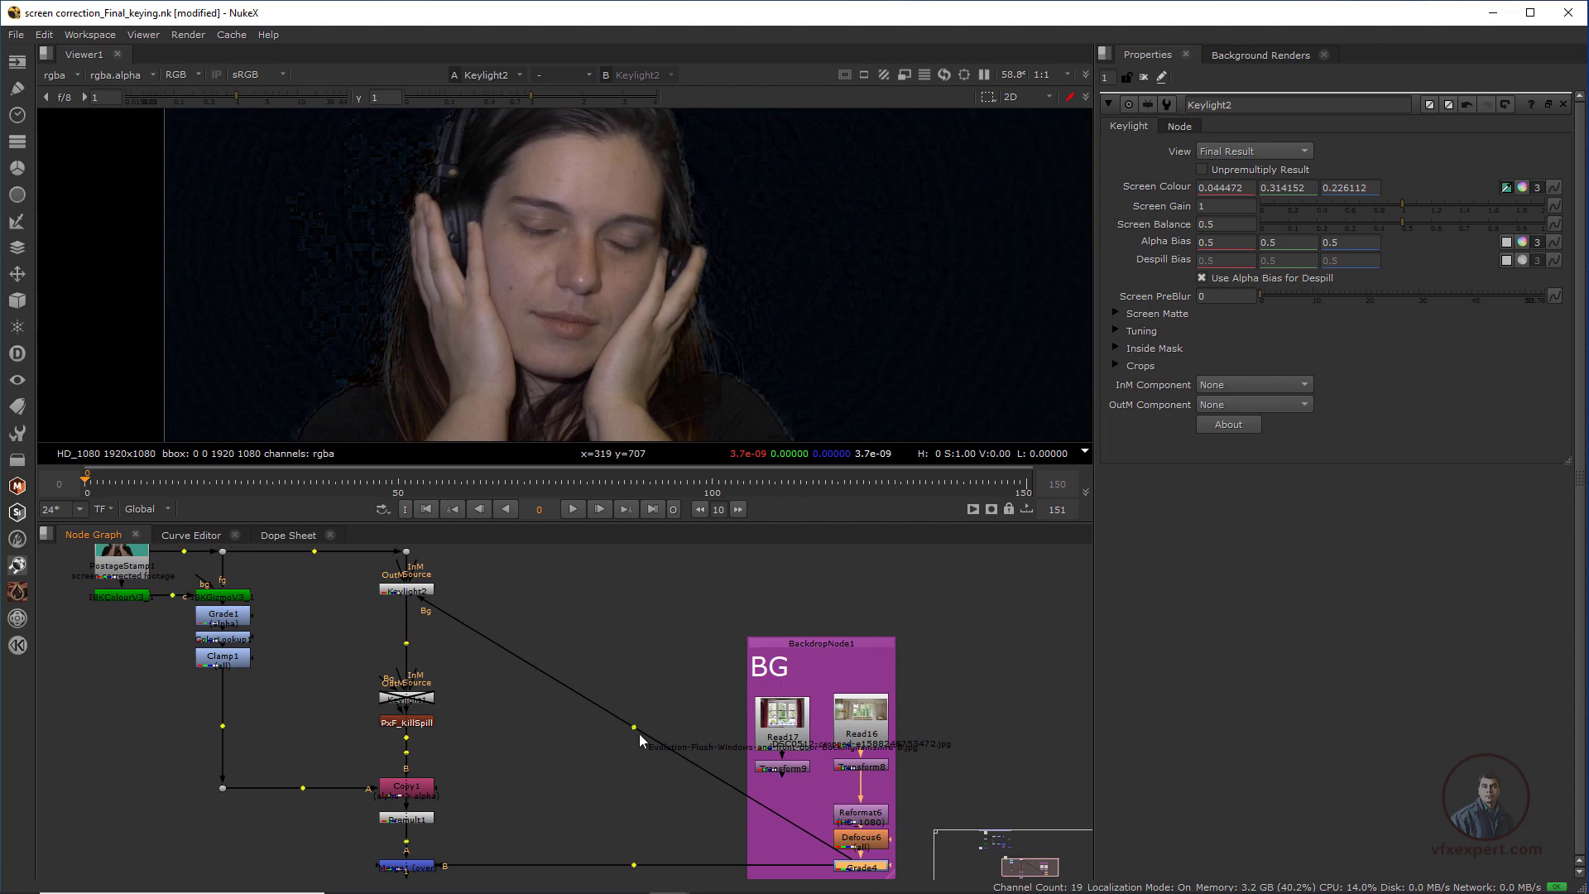
pyautogui.keyDown('ctrl'); pyautogui.moveTo(634, 727); pyautogui.dragTo(856, 594); pyautogui.keyUp('ctrl')
pyautogui.scroll(1, 393, 562)
pyautogui.moveTo(394, 562); pyautogui.dragTo(451, 633, button='middle')
# - Set Keylight2's View to Composite and examine the woman over the window background
pyautogui.click(470, 659)
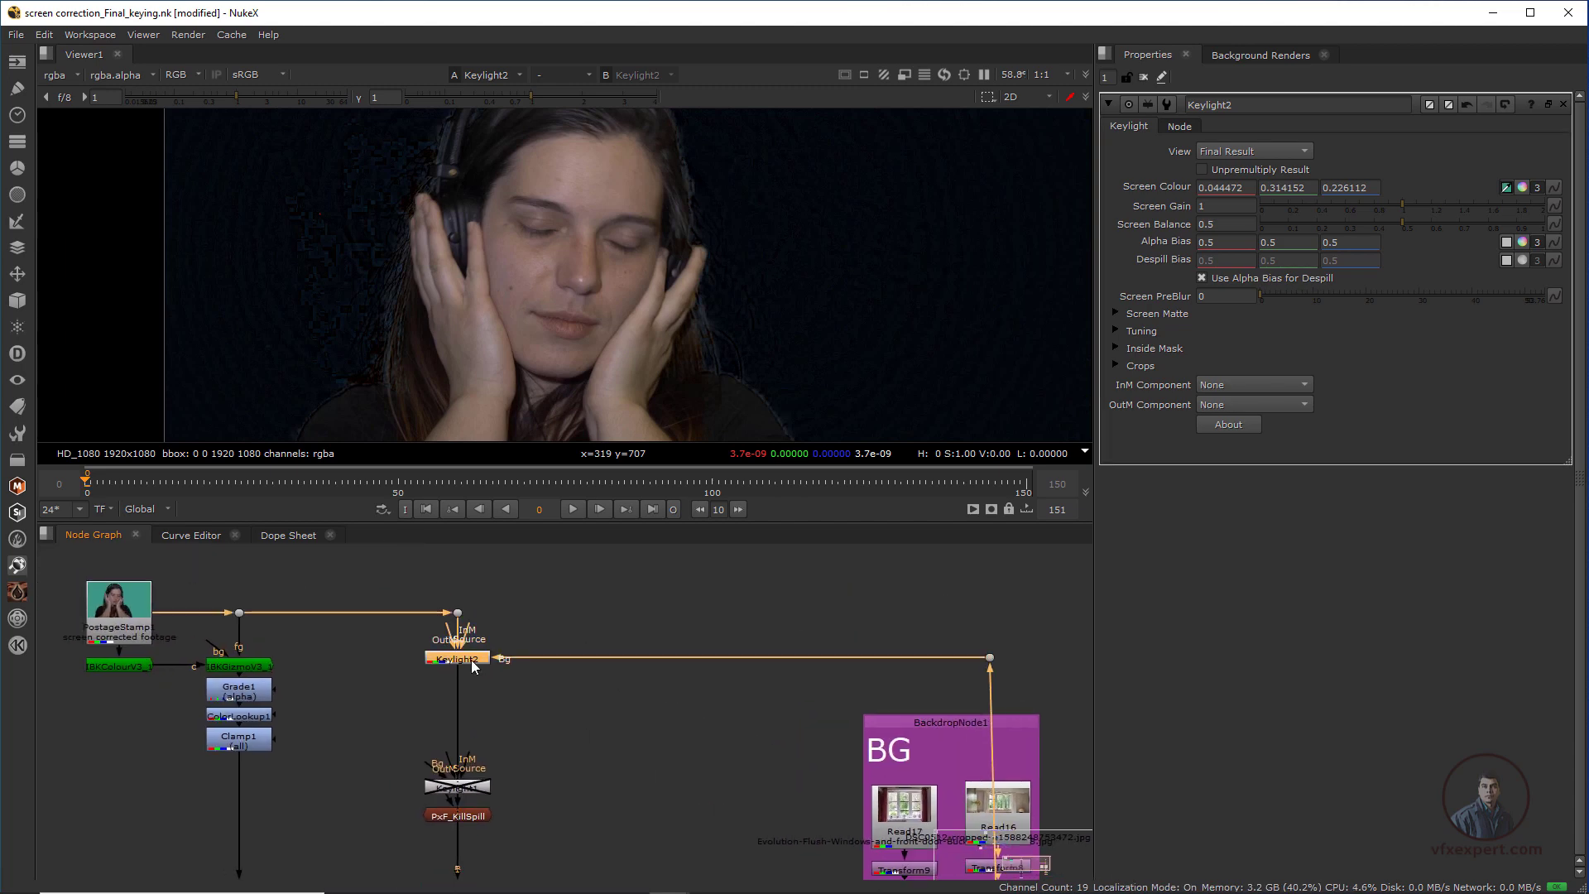
pyautogui.click(1251, 153)
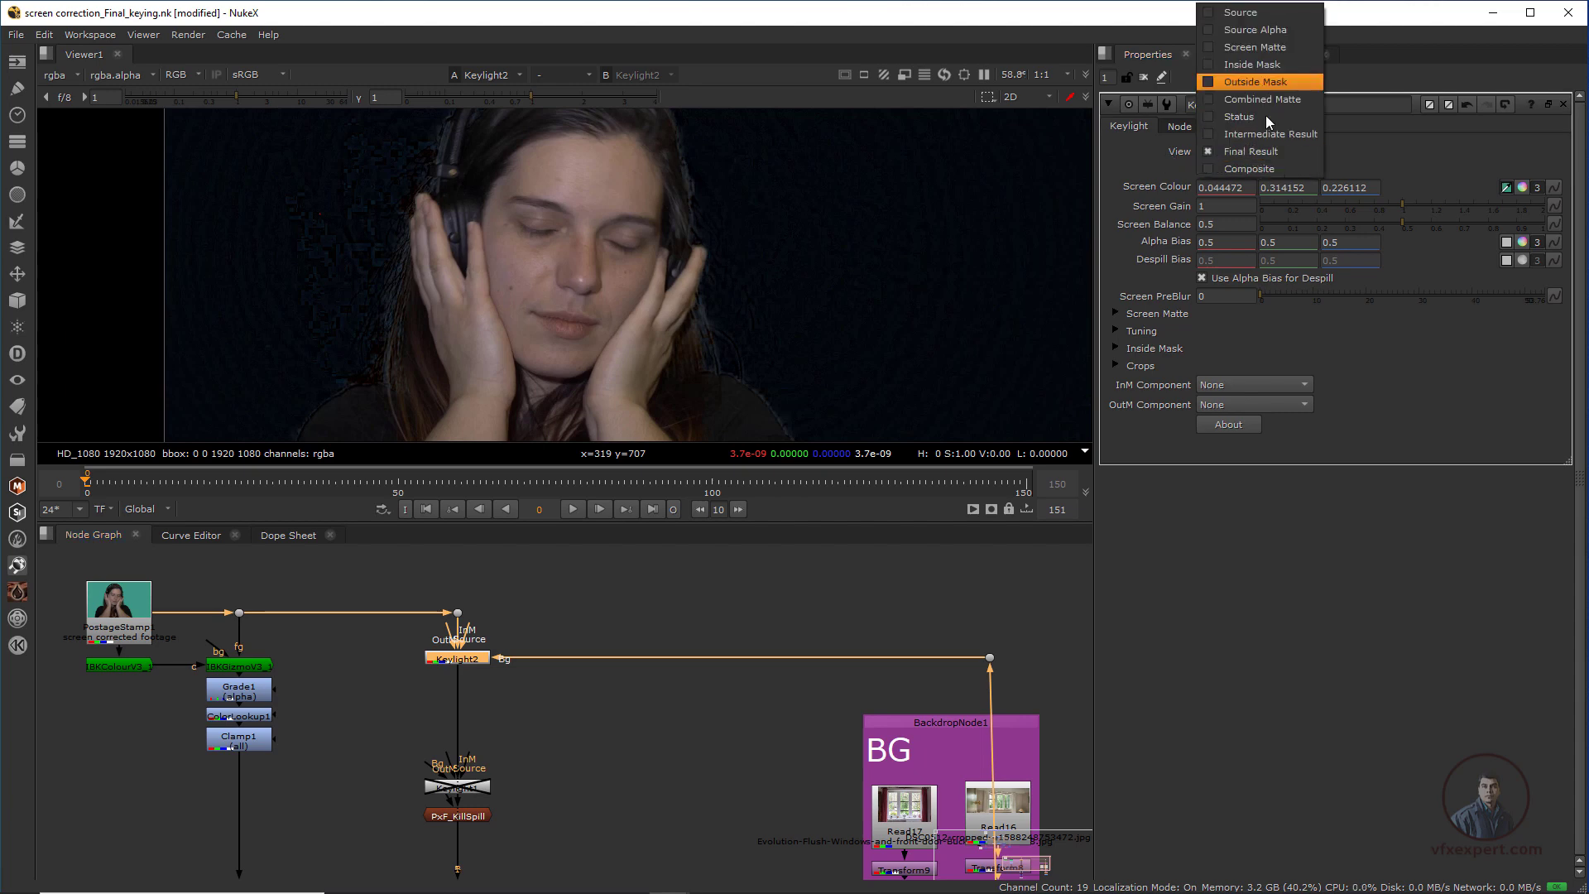
pyautogui.click(1255, 167)
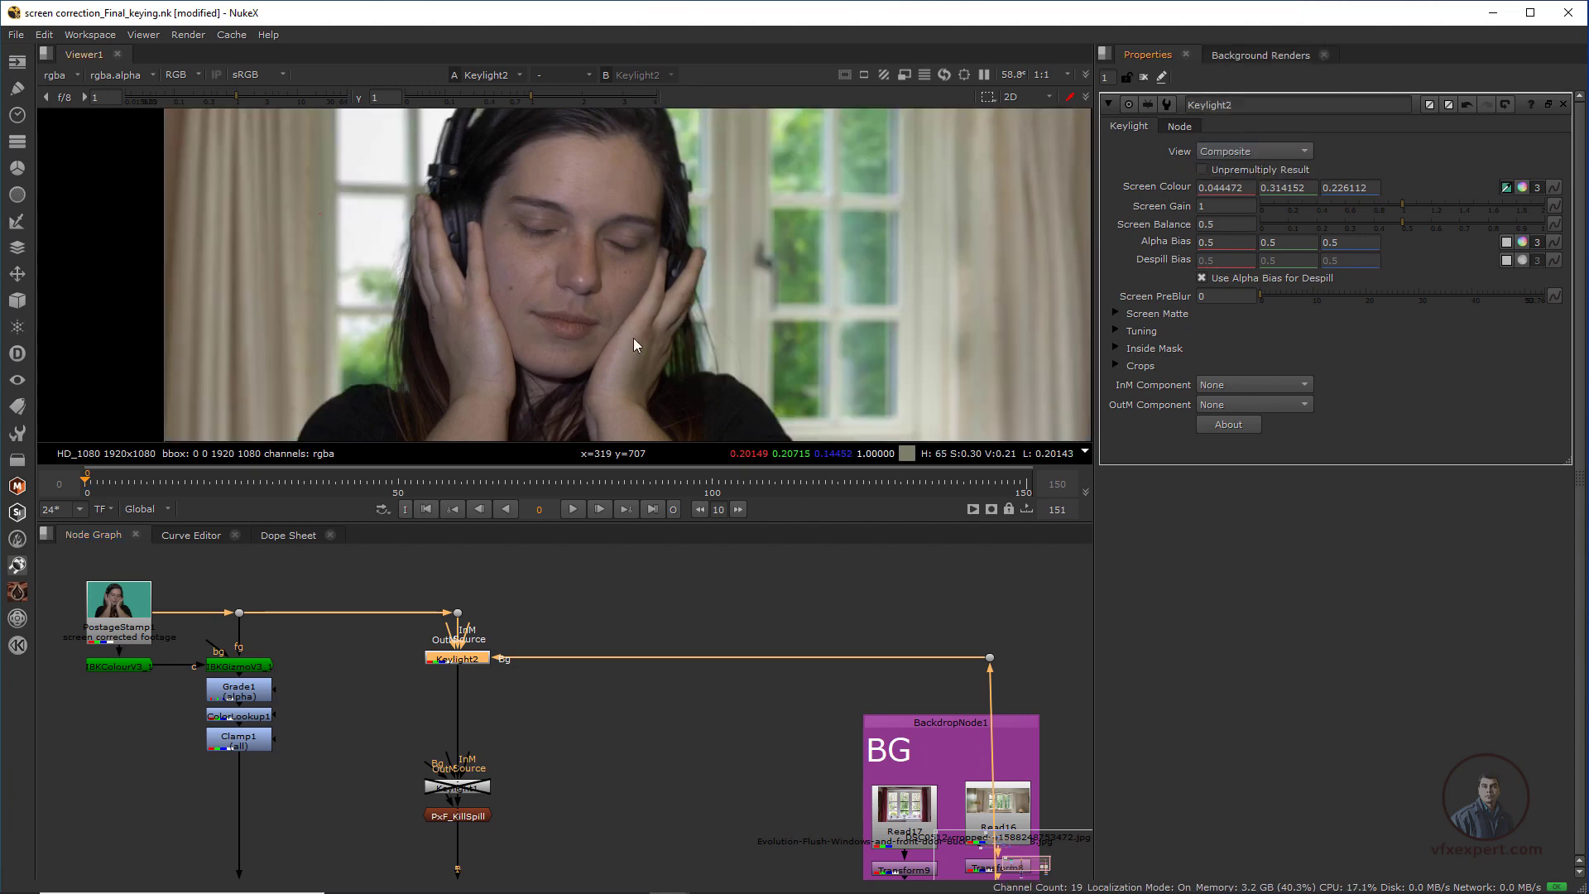
pyautogui.scroll(-6, 668, 316)
pyautogui.scroll(6, 679, 369)
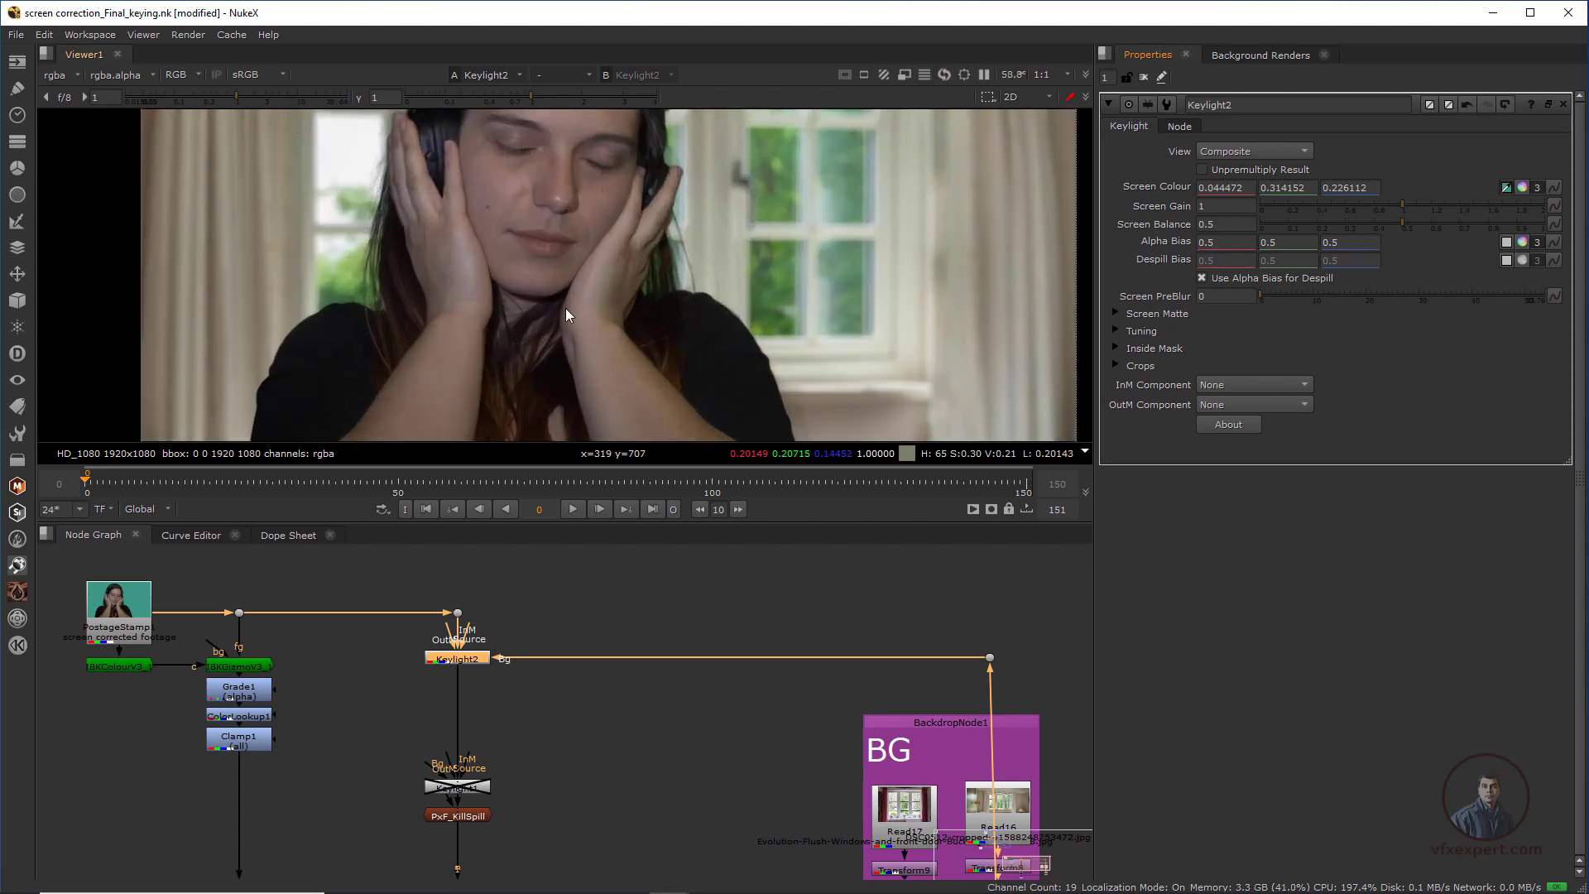
pyautogui.scroll(-2, 565, 307)
pyautogui.scroll(1, 553, 351)
pyautogui.scroll(-1, 533, 286)
pyautogui.scroll(-1, 727, 399)
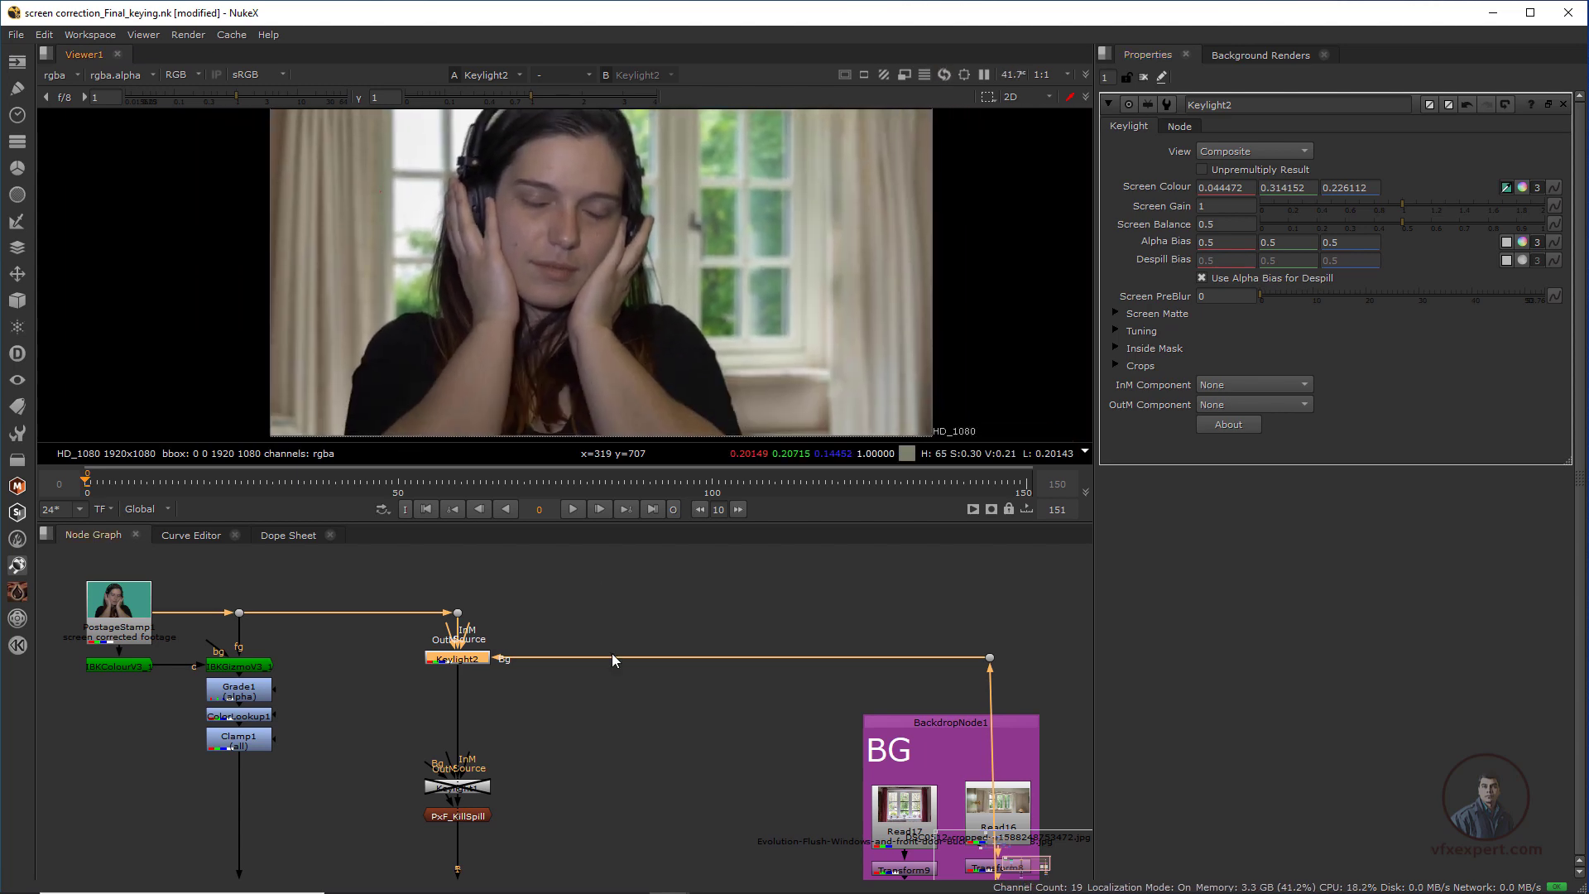
# - Display the Merge1 output in the viewer and check the composite around frame 52
pyautogui.scroll(-2, 653, 662)
pyautogui.scroll(2, 503, 767)
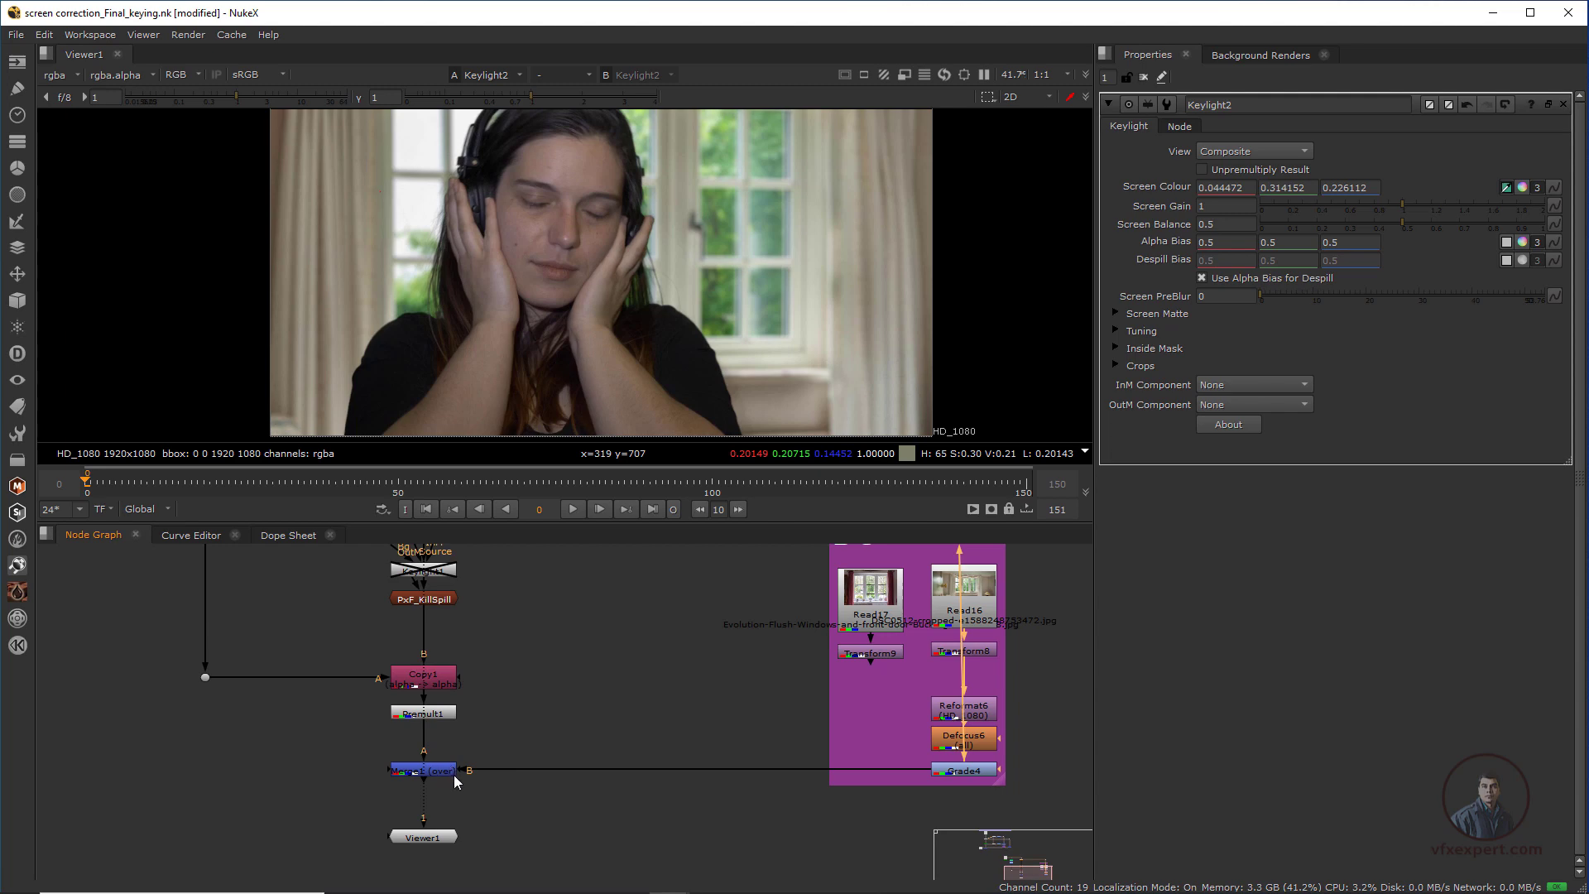
pyautogui.click(439, 773)
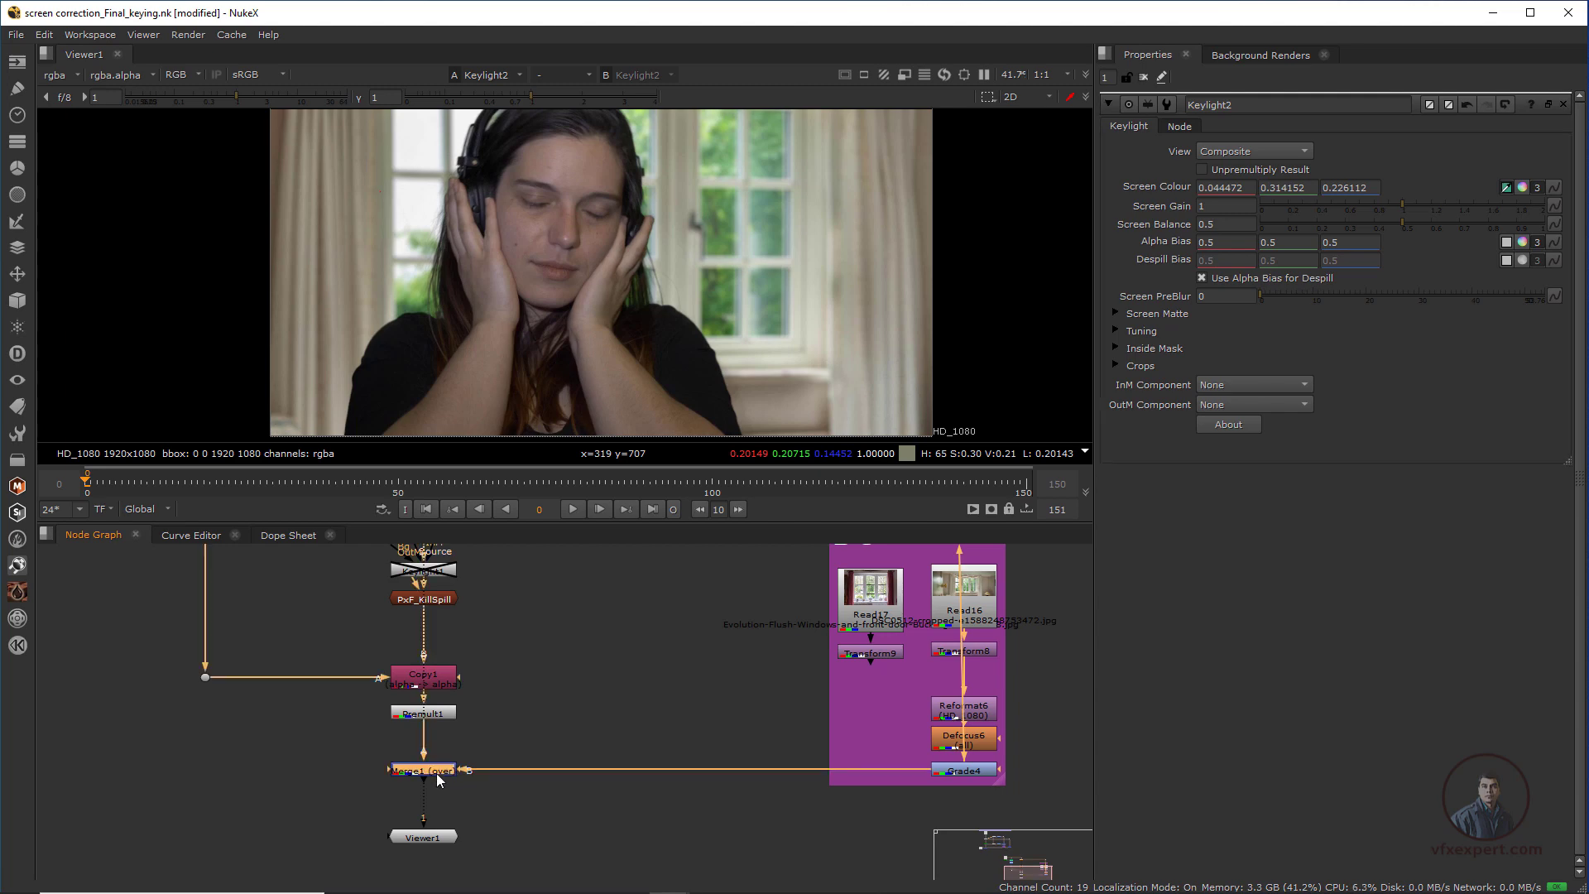
pyautogui.press('1')
pyautogui.scroll(3, 441, 208)
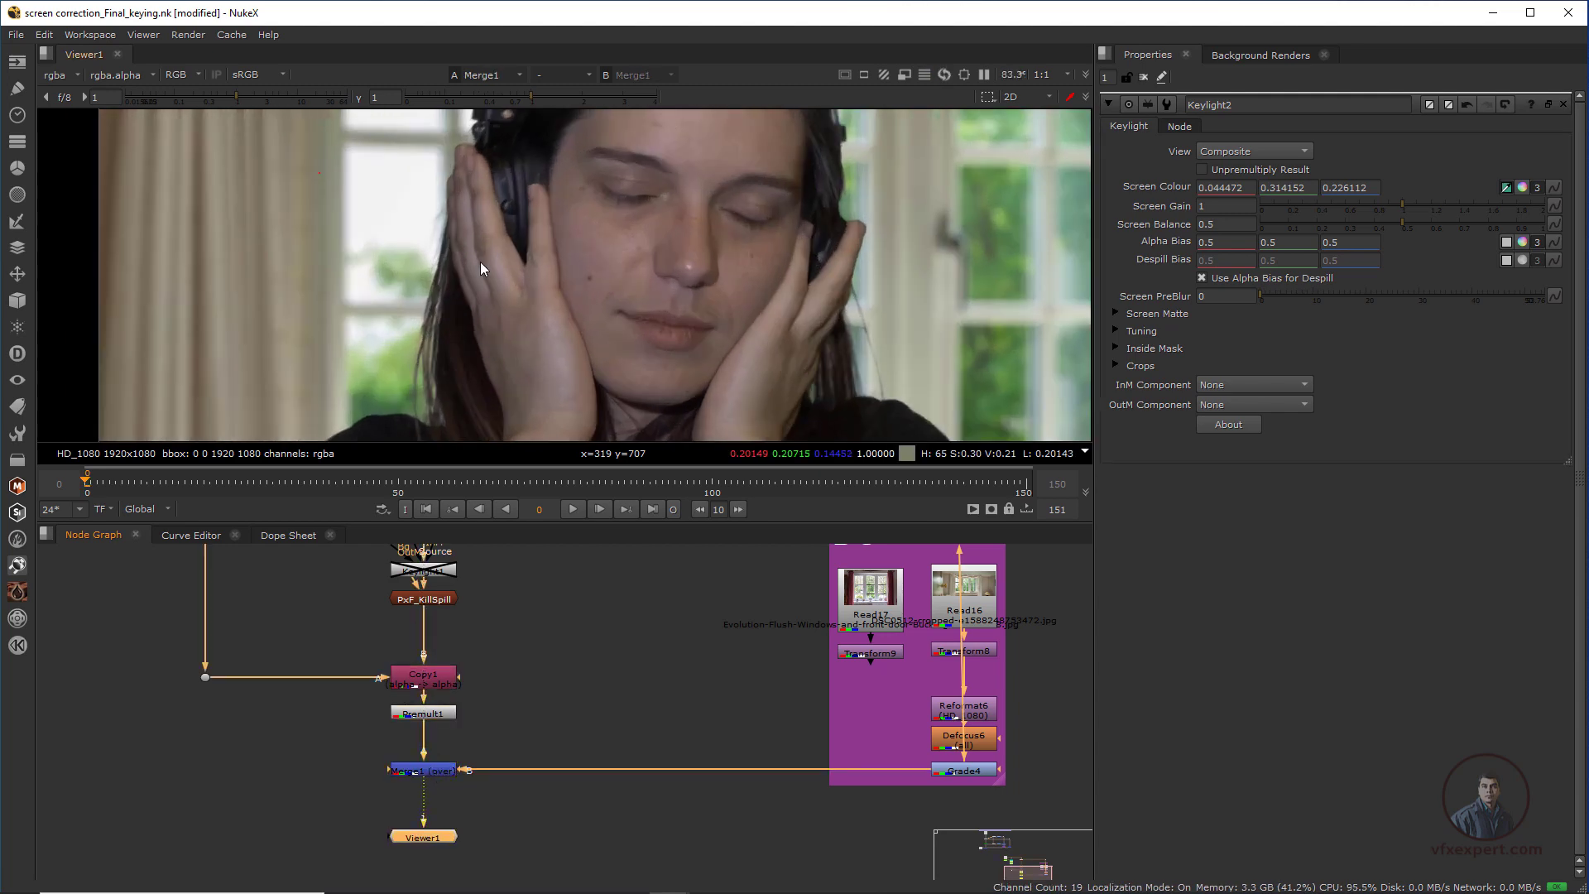
pyautogui.scroll(-2, 530, 315)
pyautogui.moveTo(465, 482); pyautogui.dragTo(414, 480)
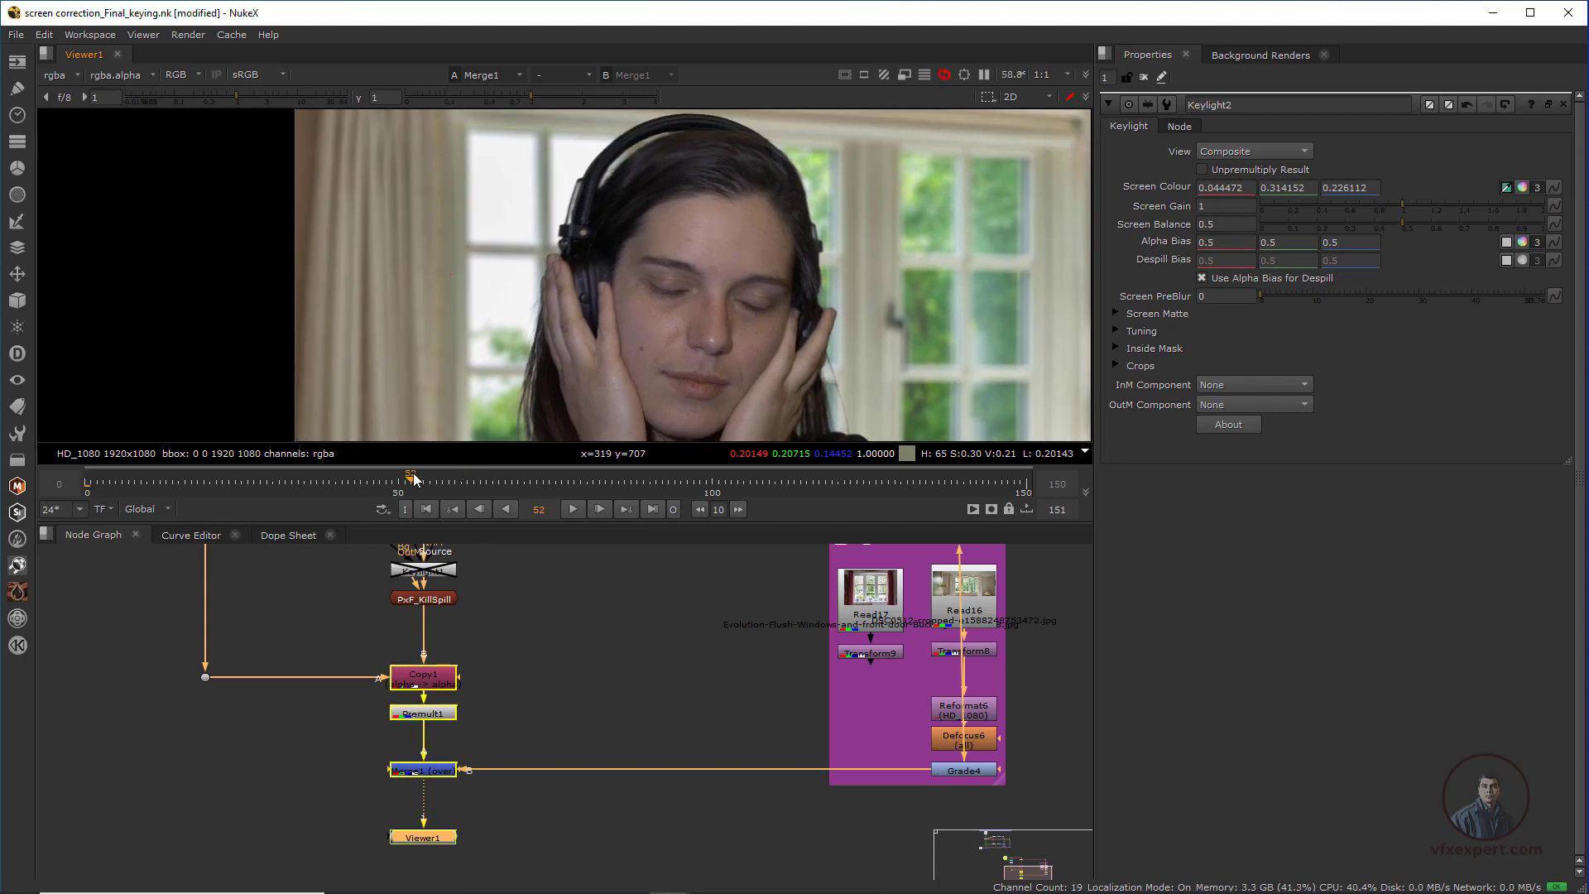
# - Go back from frame 38 to frame 32 and examine the hair and hand edges up close
pyautogui.click(323, 481)
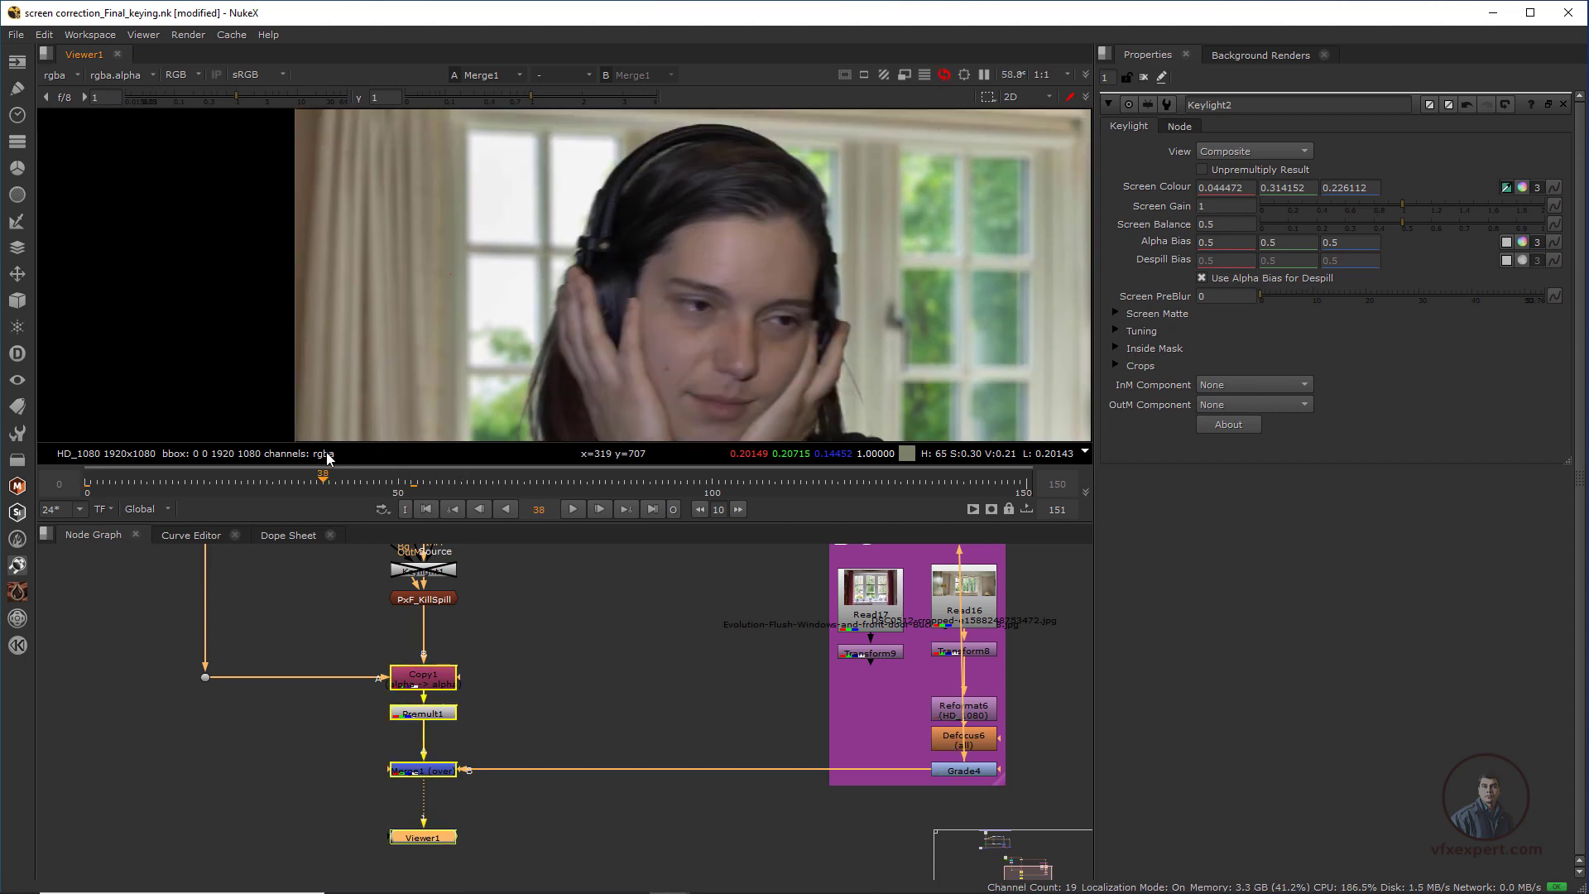
pyautogui.press('Left')
pyautogui.press('Left')
pyautogui.press('Left')
pyautogui.press('Left')
pyautogui.press('Left')
pyautogui.press('Left')
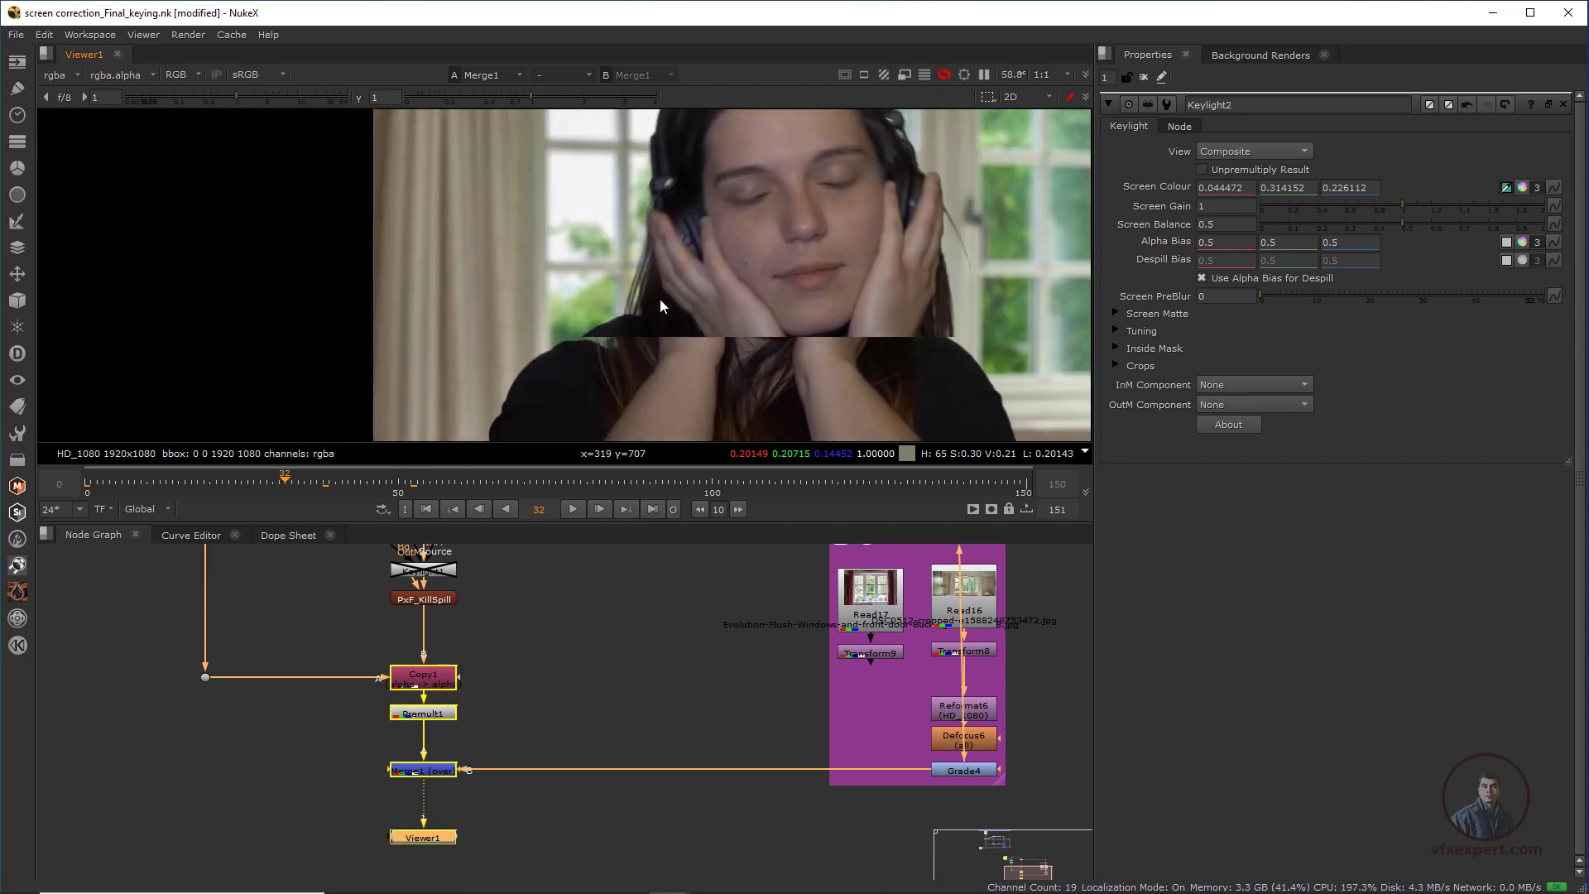
pyautogui.scroll(5, 661, 299)
pyautogui.scroll(-3, 592, 235)
pyautogui.moveTo(571, 289); pyautogui.dragTo(485, 331, button='middle')
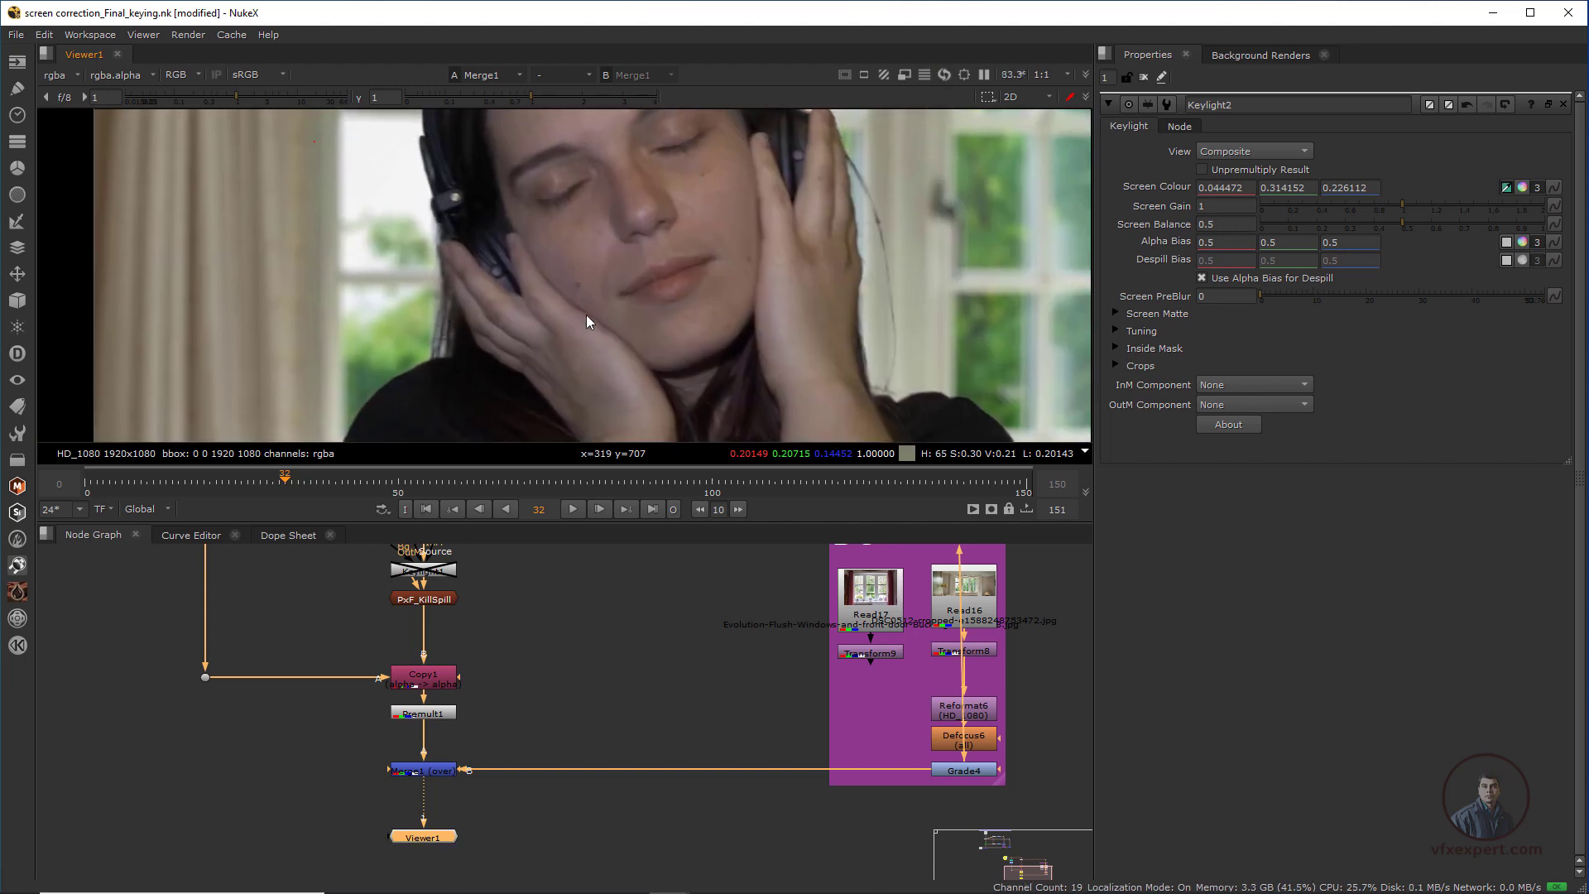
# - Go to frame 102 and examine the hair strands against the window background
pyautogui.click(534, 509)
pyautogui.write('102')
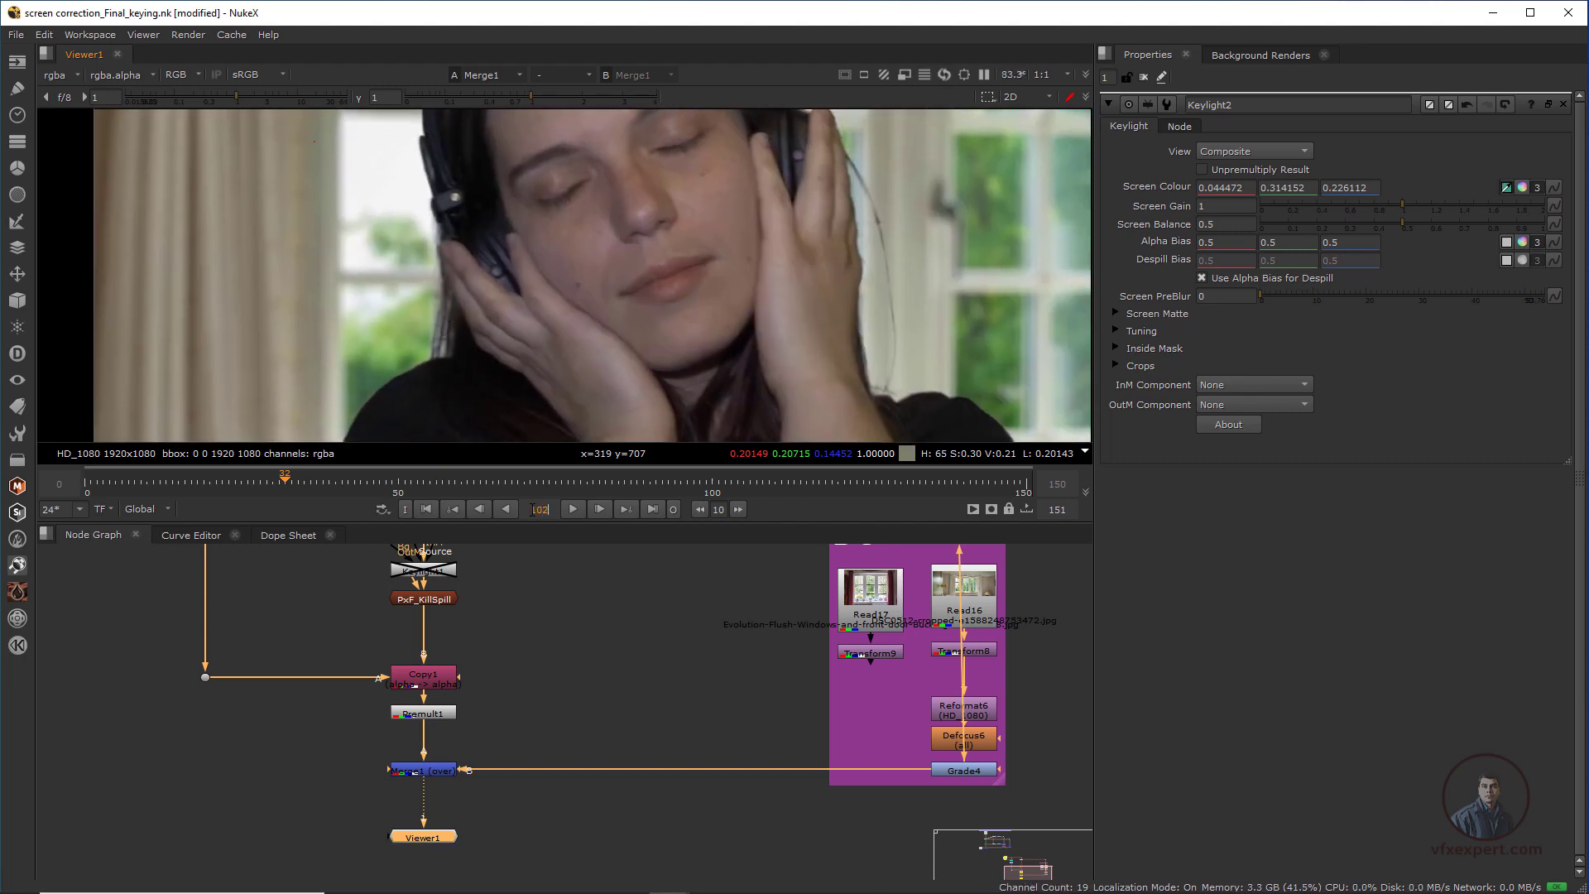
pyautogui.press('Return')
pyautogui.scroll(2, 495, 298)
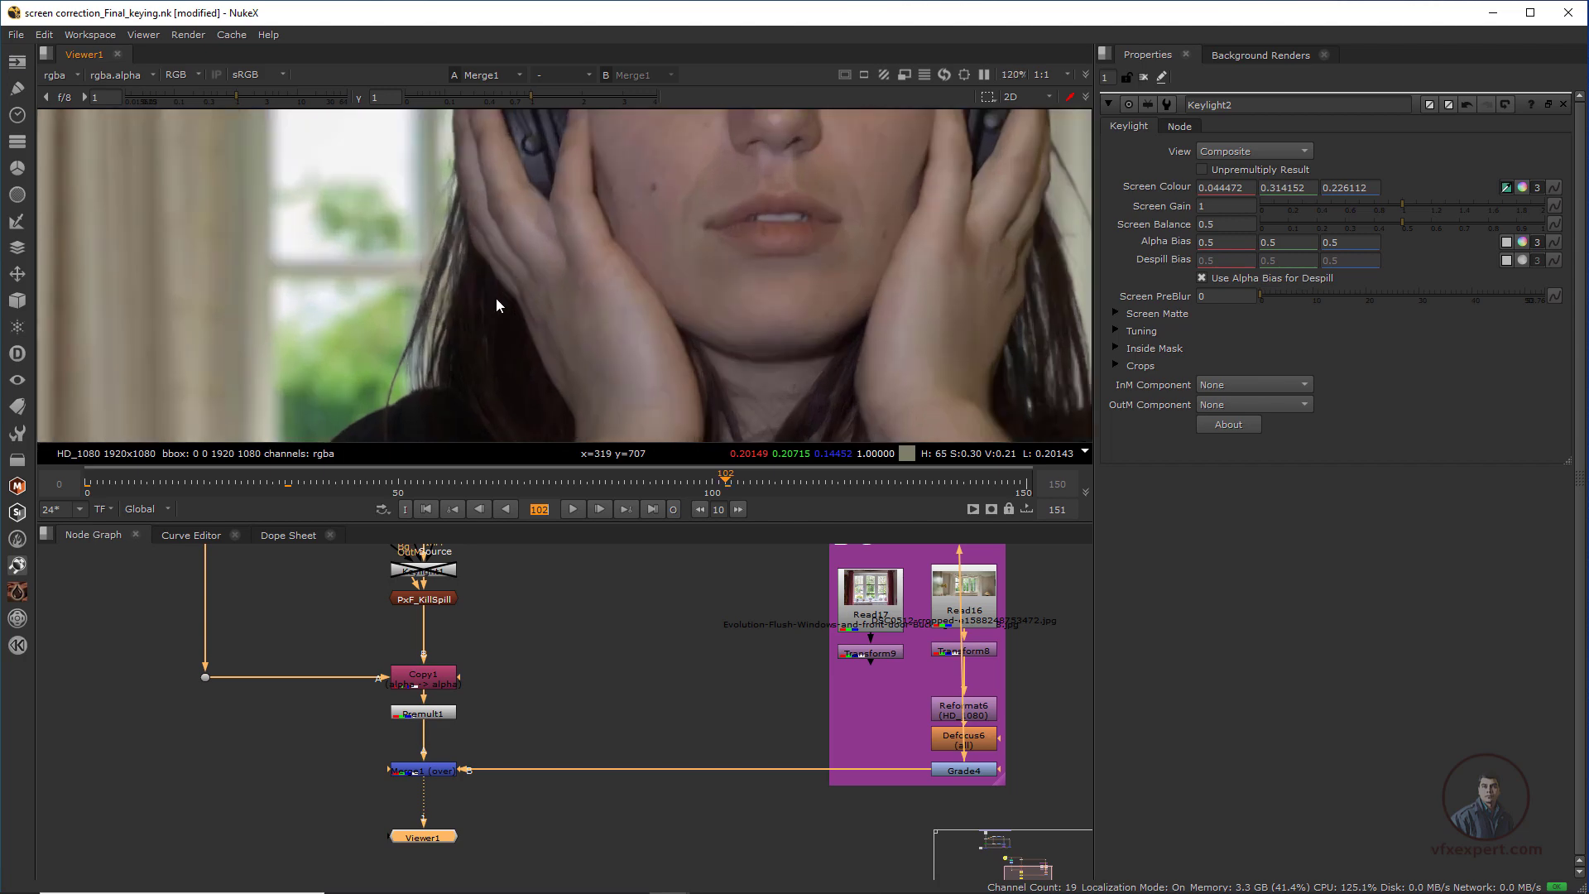
pyautogui.moveTo(500, 374); pyautogui.dragTo(460, 300, button='middle')
pyautogui.moveTo(415, 252); pyautogui.dragTo(507, 356)
pyautogui.scroll(5, 489, 662)
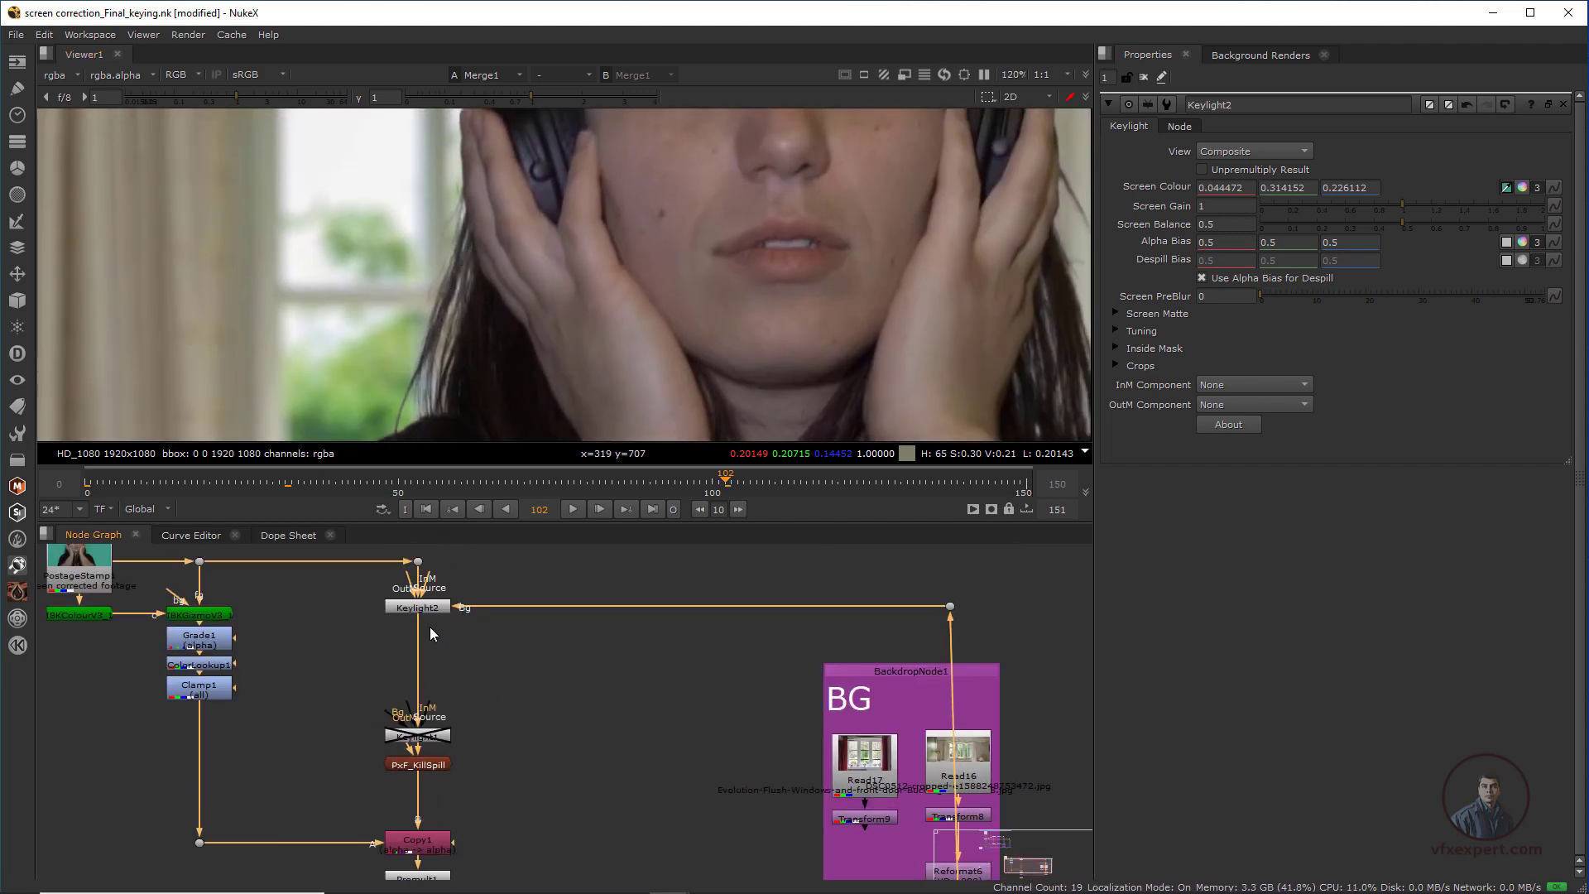
# - Set Keylight2's Screen Gain to 1.09 and check the hair edges in the composite
pyautogui.click(429, 607)
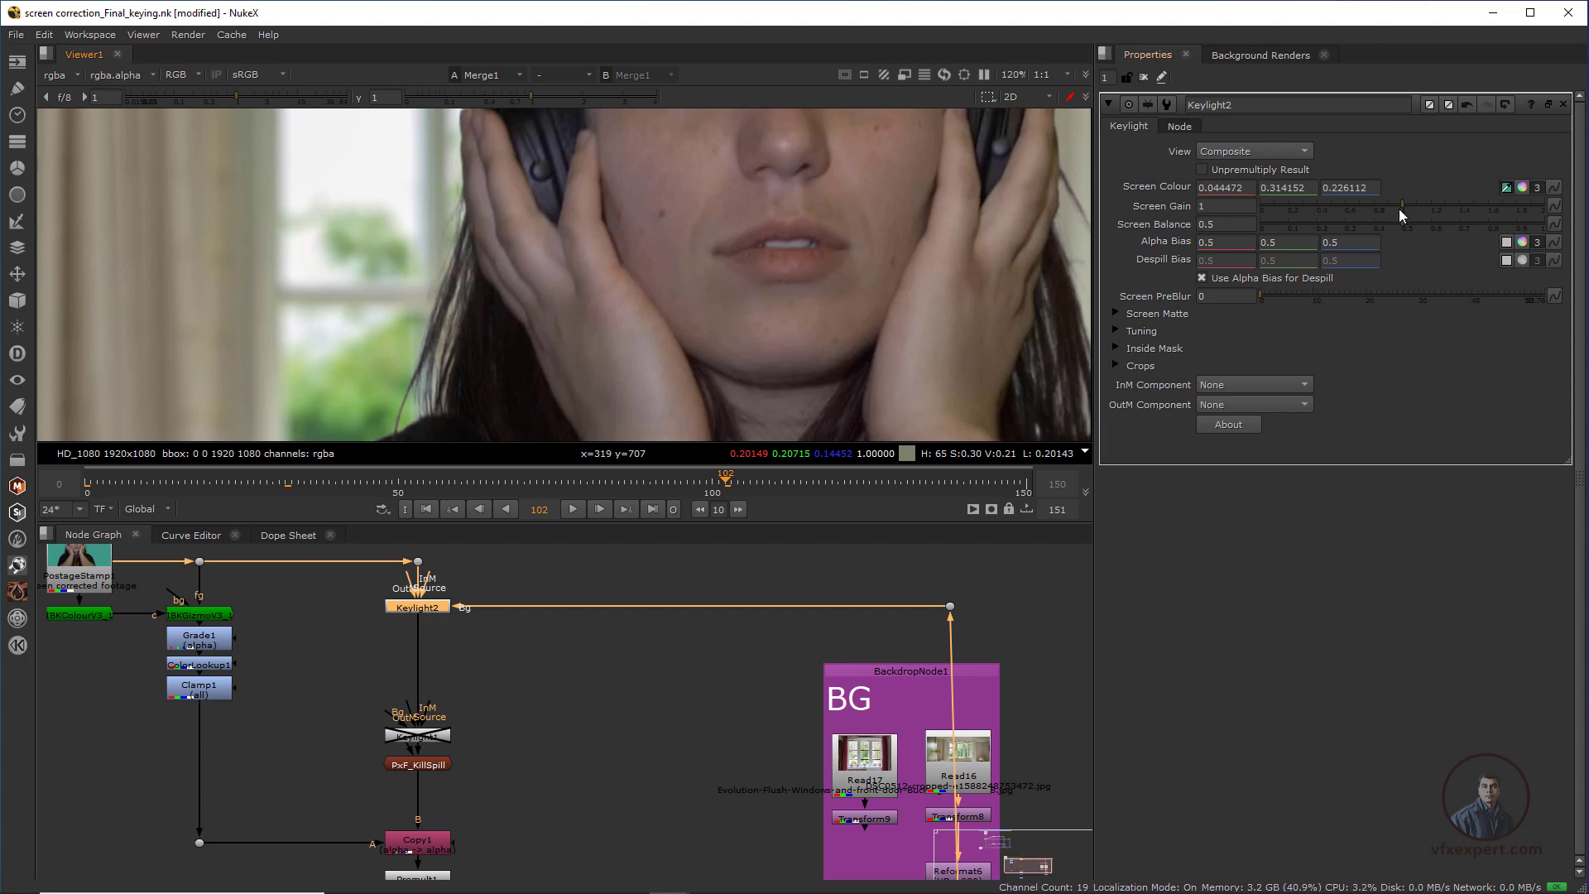
pyautogui.moveTo(1402, 204)
pyautogui.mouseDown()
pyautogui.moveTo(1323, 206)
pyautogui.moveTo(1428, 221)
pyautogui.moveTo(1345, 215)
pyautogui.moveTo(1414, 225)
pyautogui.mouseUp()
pyautogui.scroll(-4, 672, 320)
pyautogui.moveTo(690, 549); pyautogui.dragTo(447, 517, button='middle')
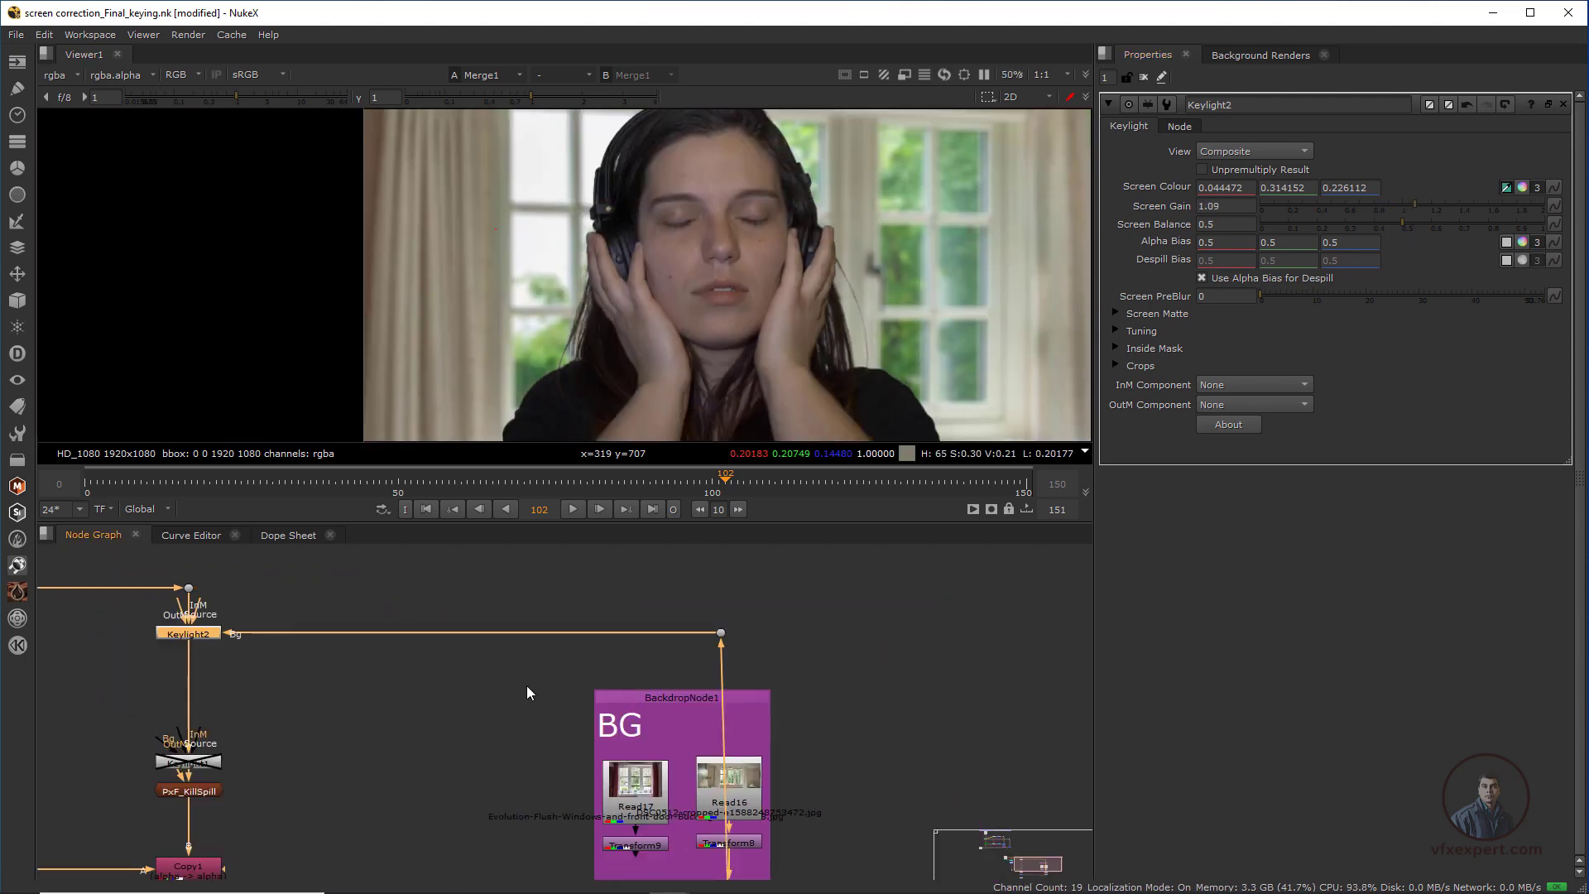
pyautogui.scroll(3, 589, 283)
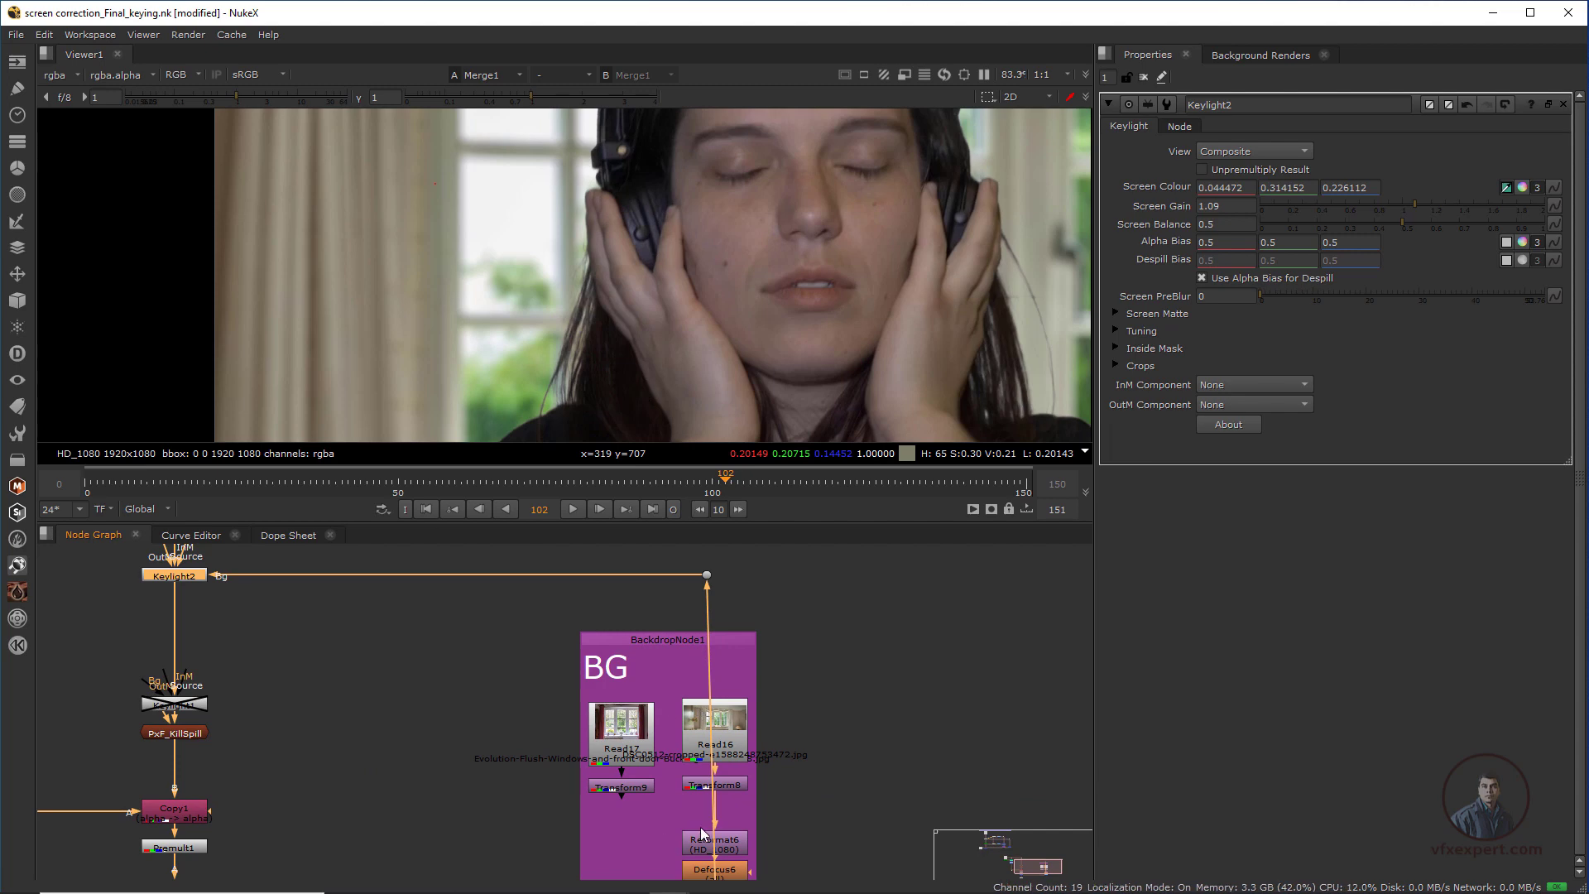
# - Switch the background to the Read17 window image by feeding Reformat6 from Transform9, and check the hair edges against it
pyautogui.scroll(1, 701, 834)
pyautogui.moveTo(702, 834); pyautogui.dragTo(726, 778, button='middle')
pyautogui.click(748, 672)
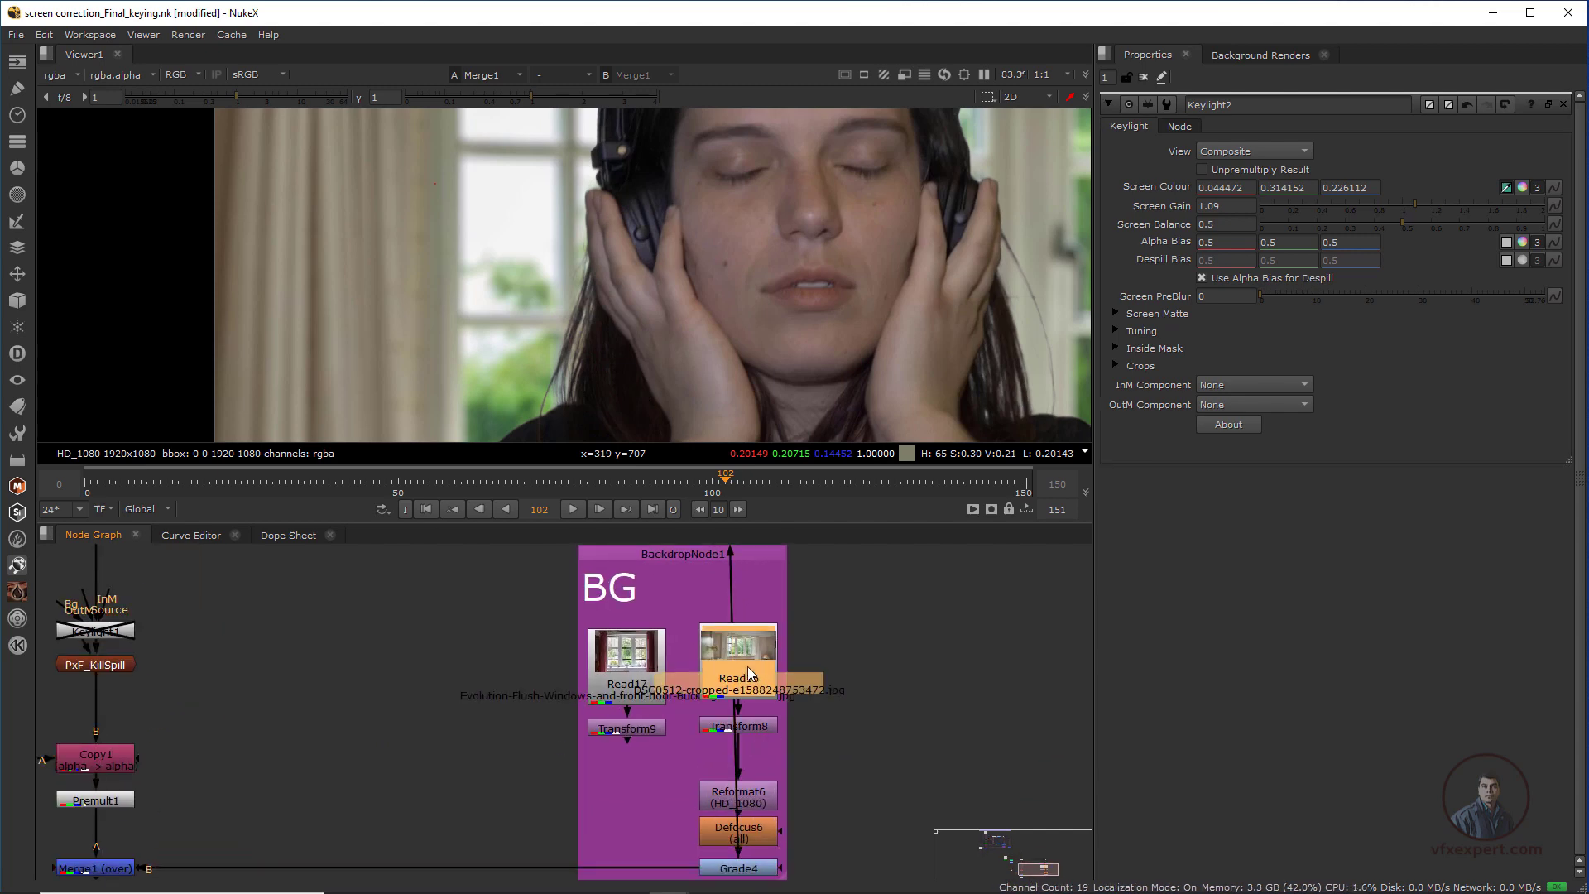
pyautogui.moveTo(749, 671); pyautogui.dragTo(733, 707, button='middle')
pyautogui.moveTo(728, 758); pyautogui.dragTo(616, 767)
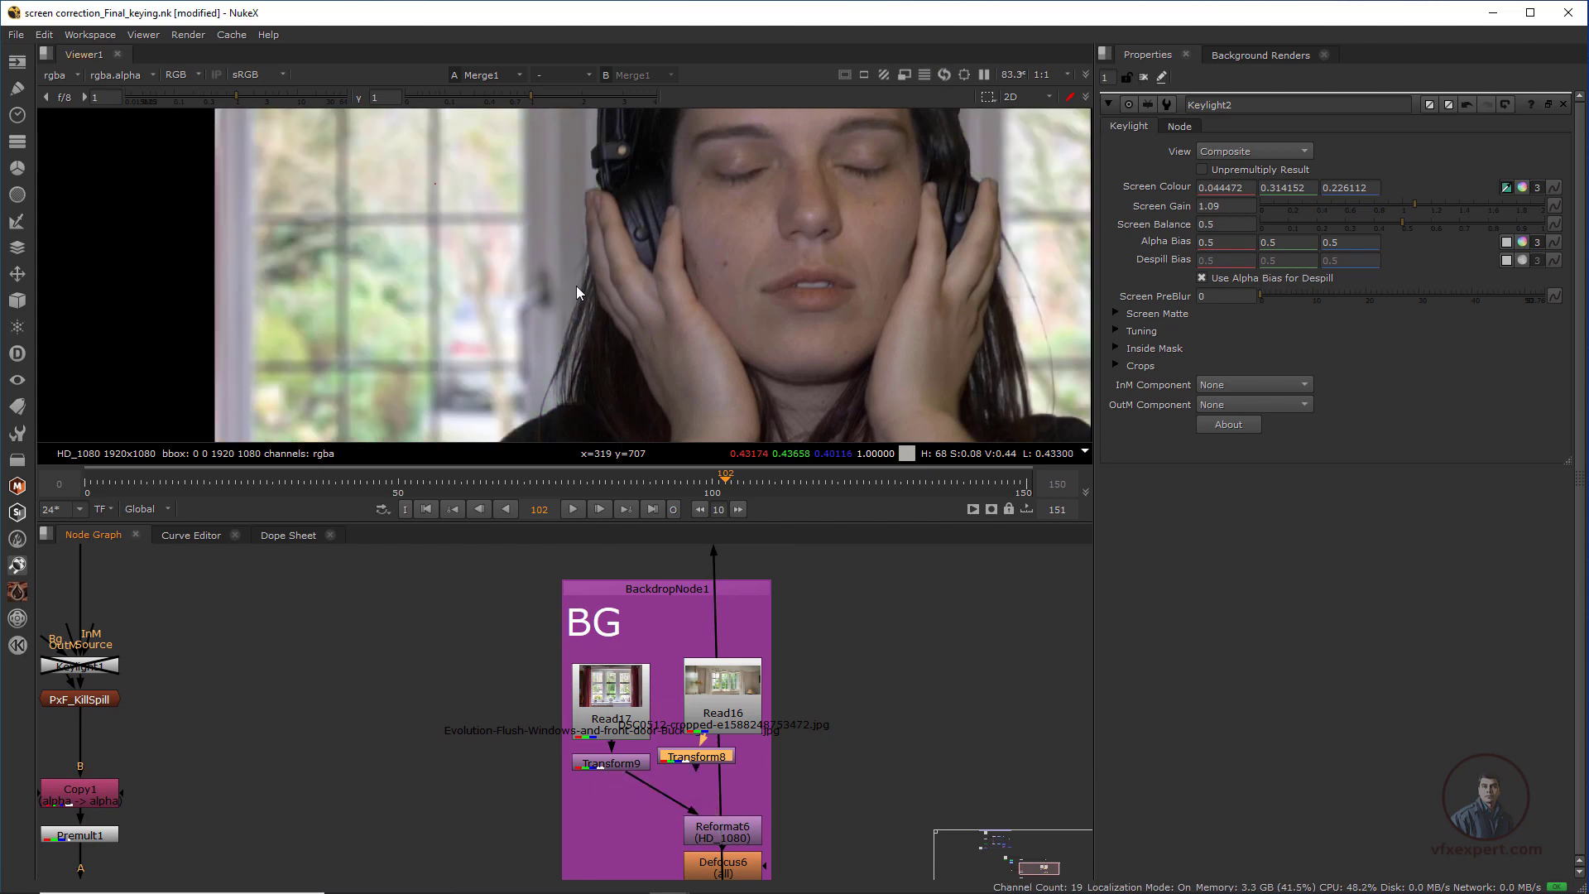
pyautogui.scroll(-2, 583, 351)
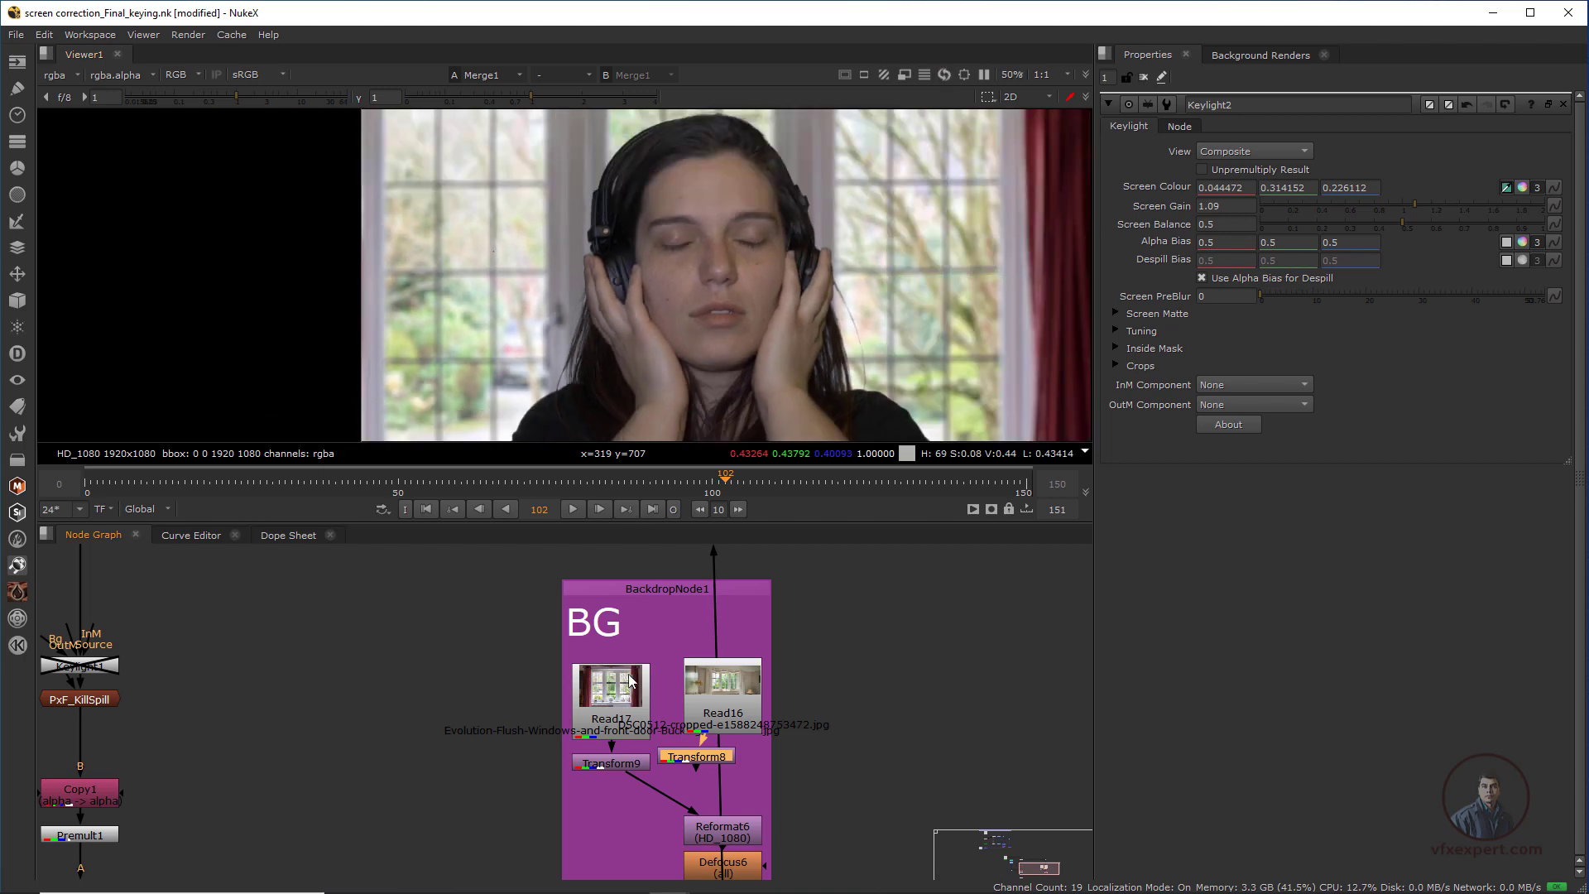
pyautogui.moveTo(281, 663); pyautogui.dragTo(399, 604, button='middle')
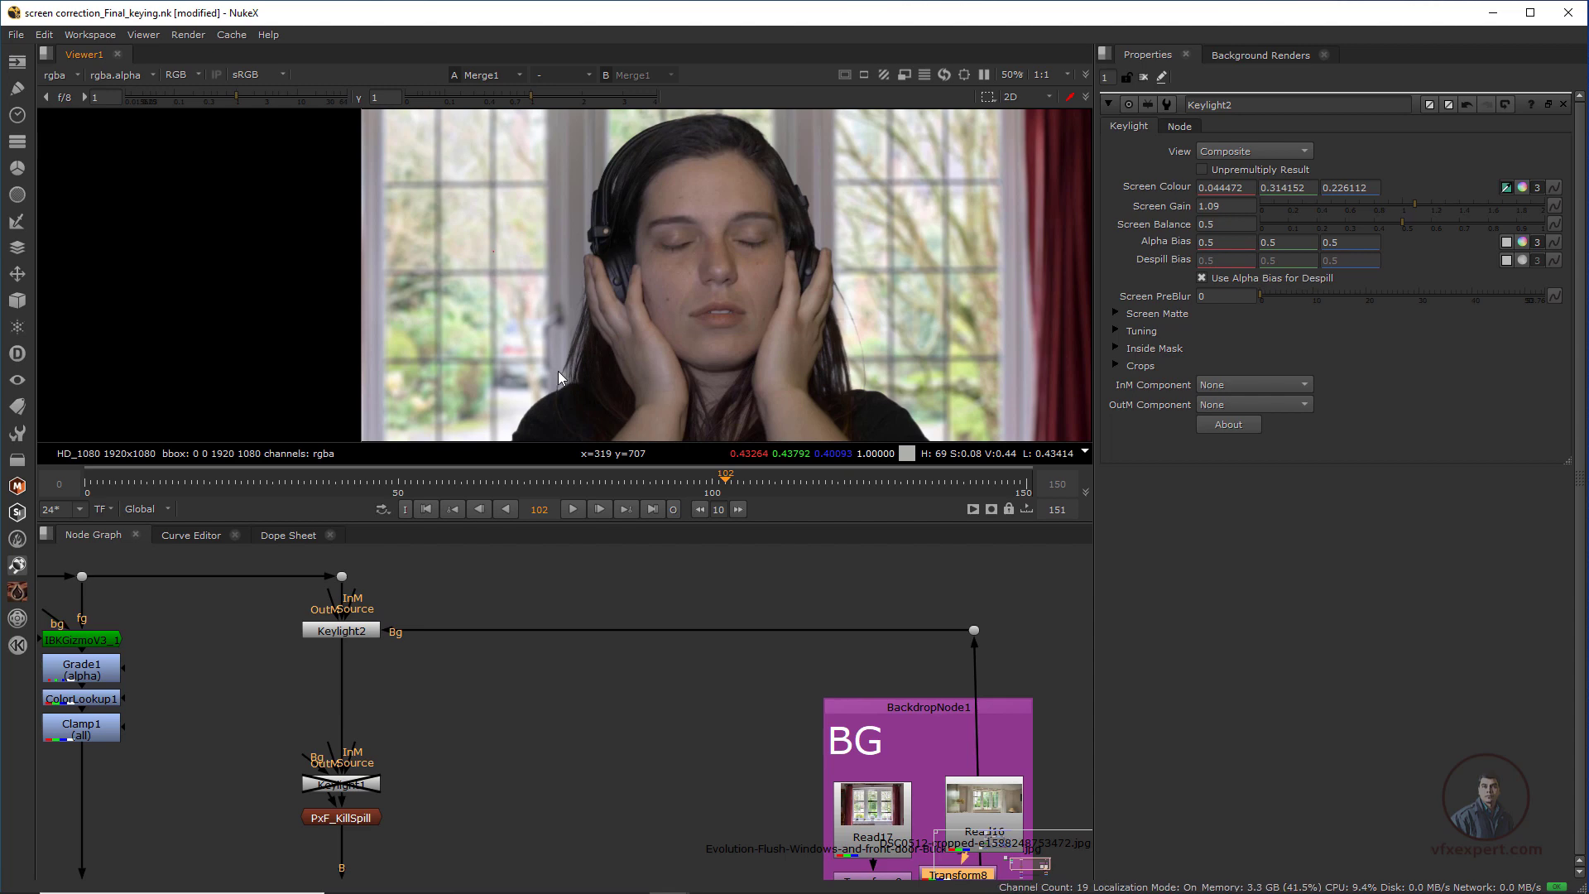
pyautogui.scroll(3, 588, 370)
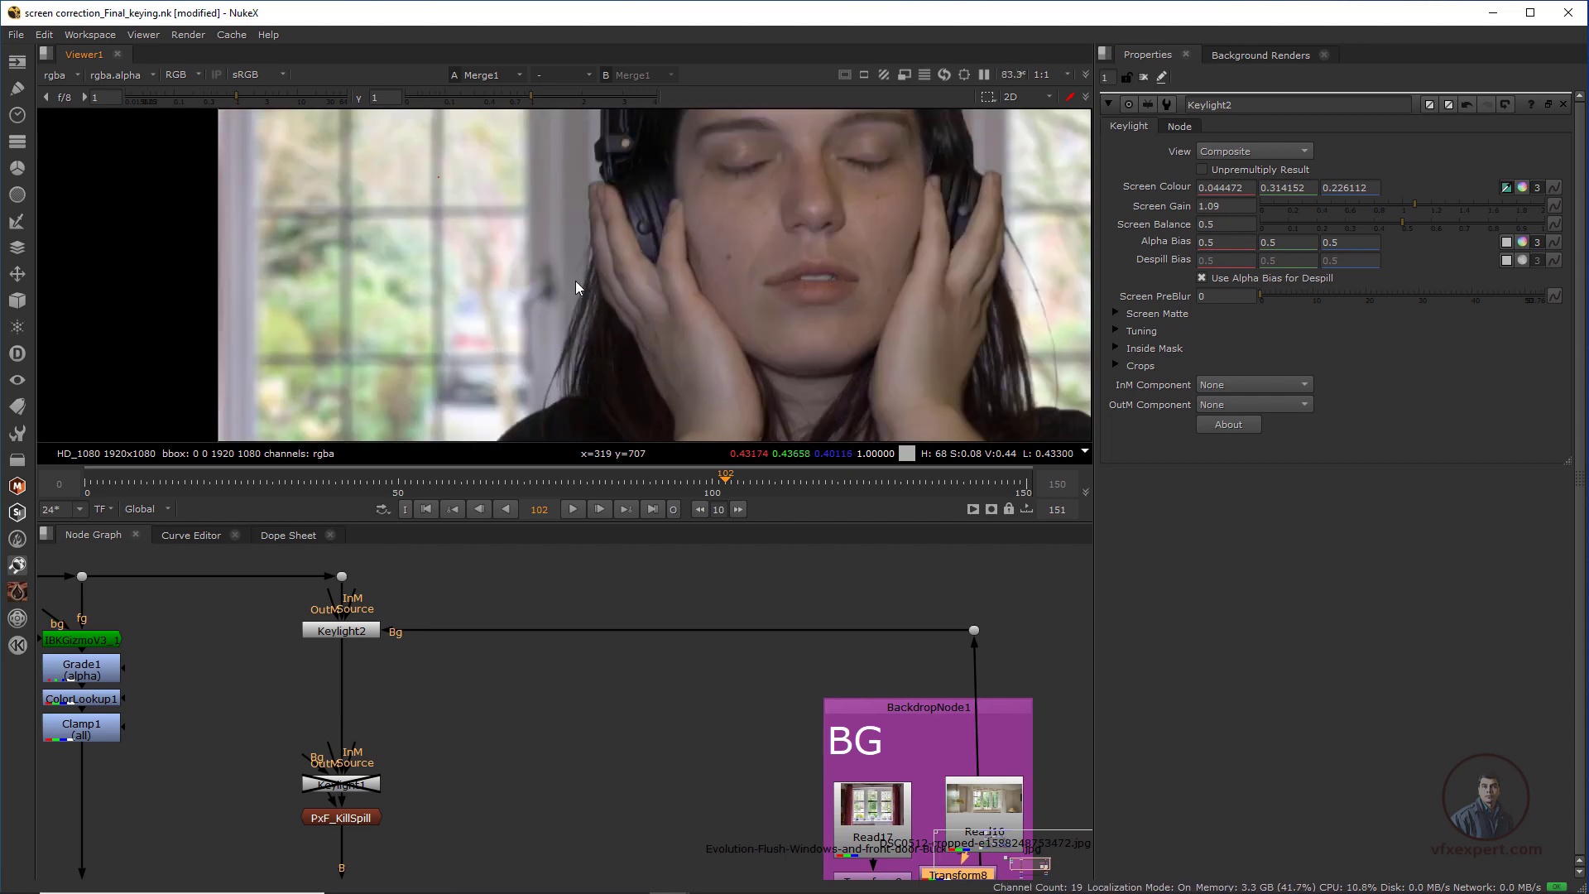
# - Switch the background back to the Read16 window image by feeding Reformat6 from Transform8, and align Transform8 beneath Read16
pyautogui.scroll(-3, 583, 350)
pyautogui.scroll(-2, 652, 643)
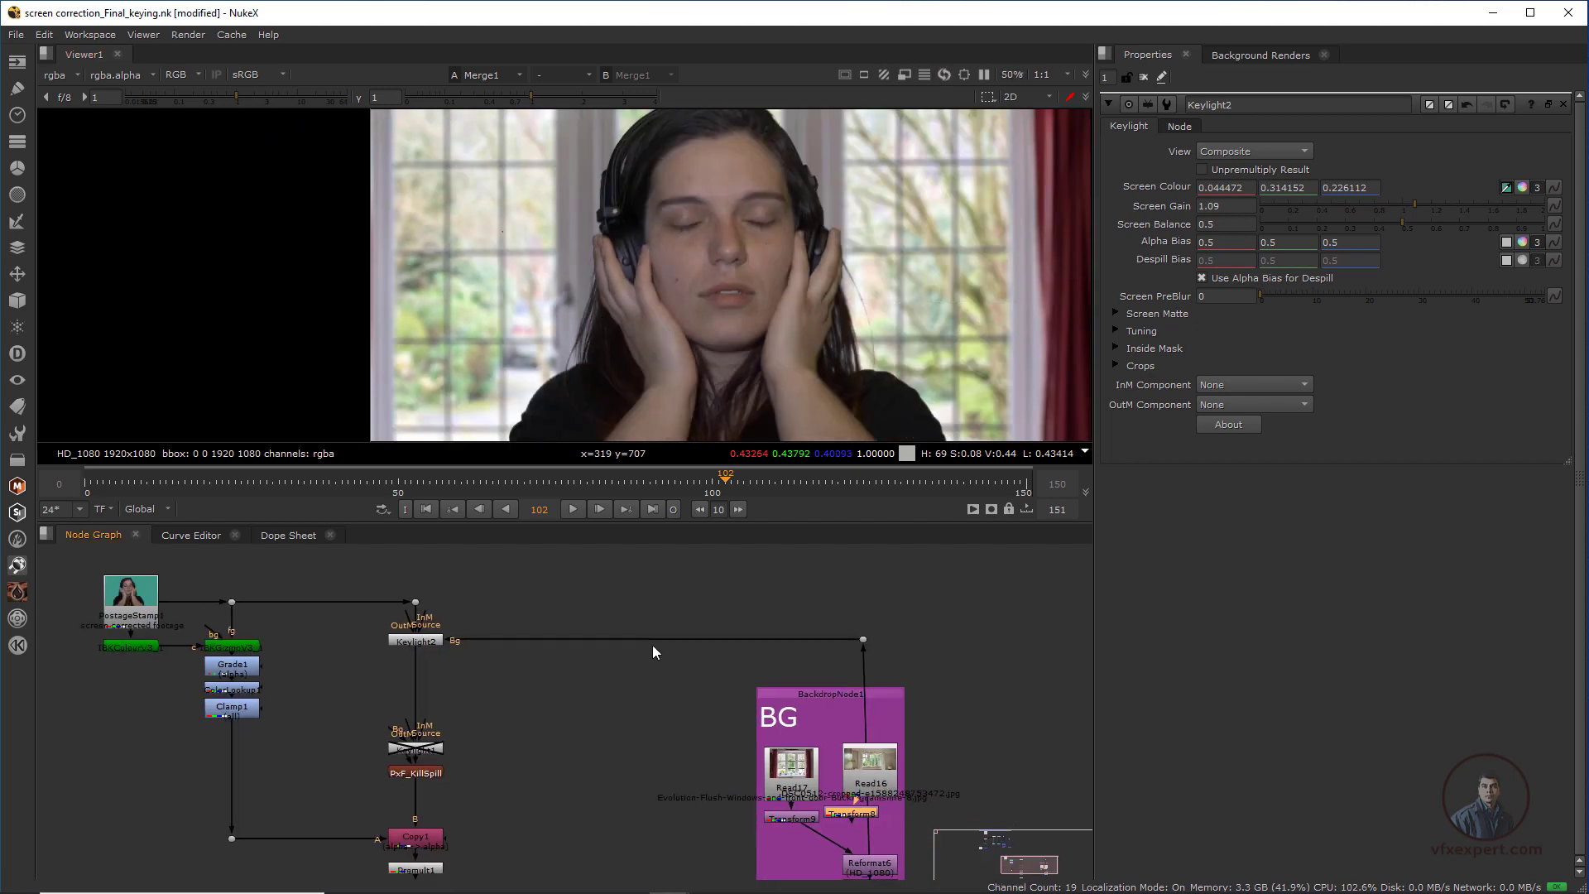
pyautogui.scroll(2, 753, 808)
pyautogui.moveTo(761, 816); pyautogui.dragTo(841, 811)
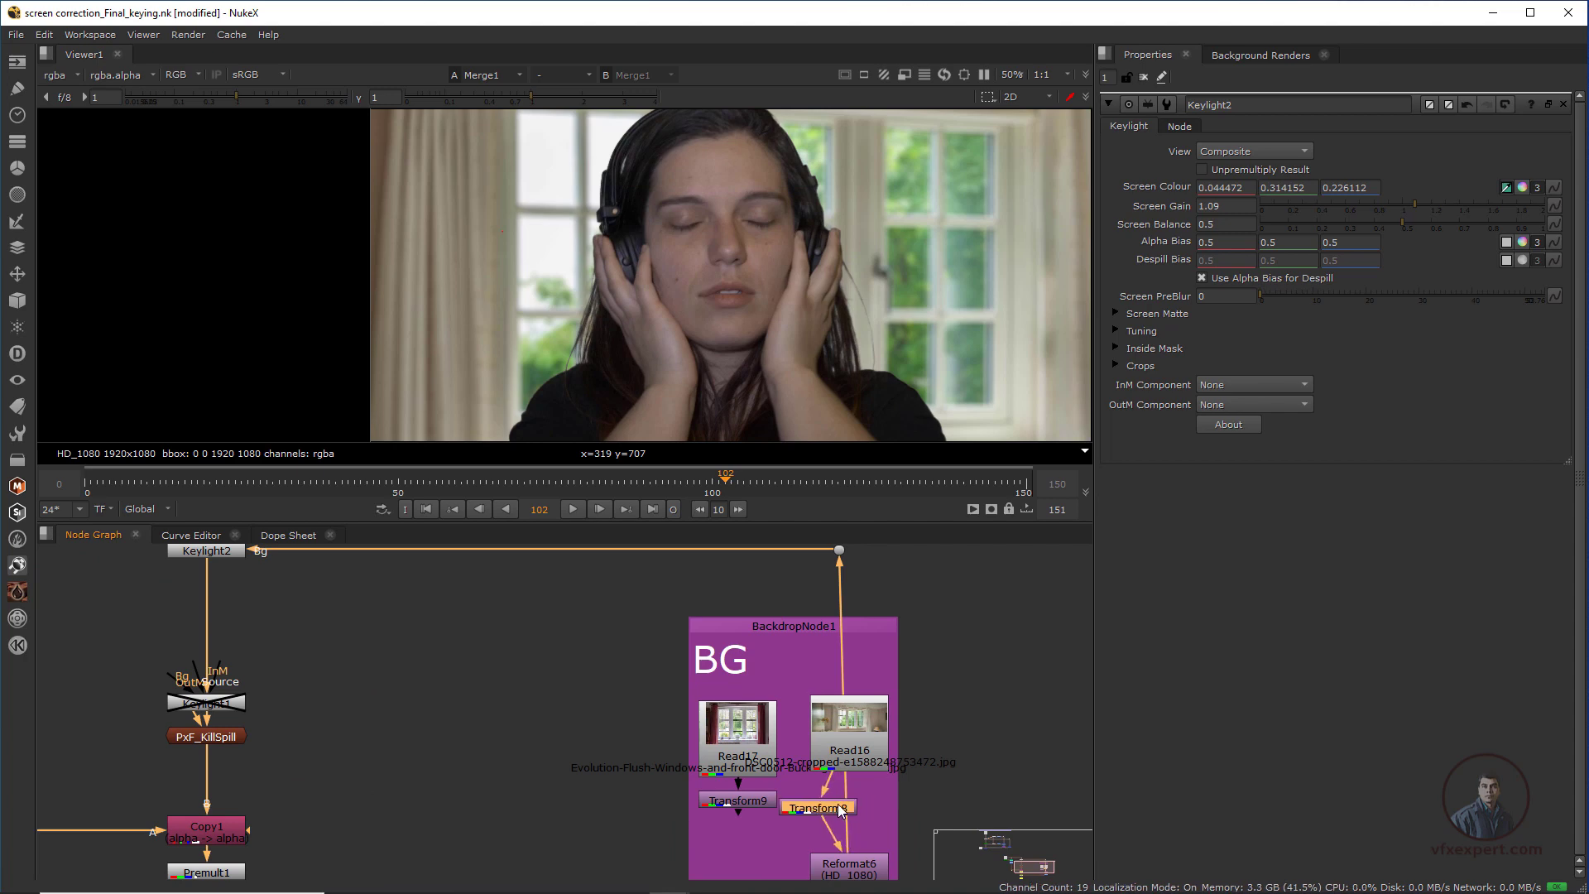
pyautogui.moveTo(847, 796); pyautogui.dragTo(784, 748, button='middle')
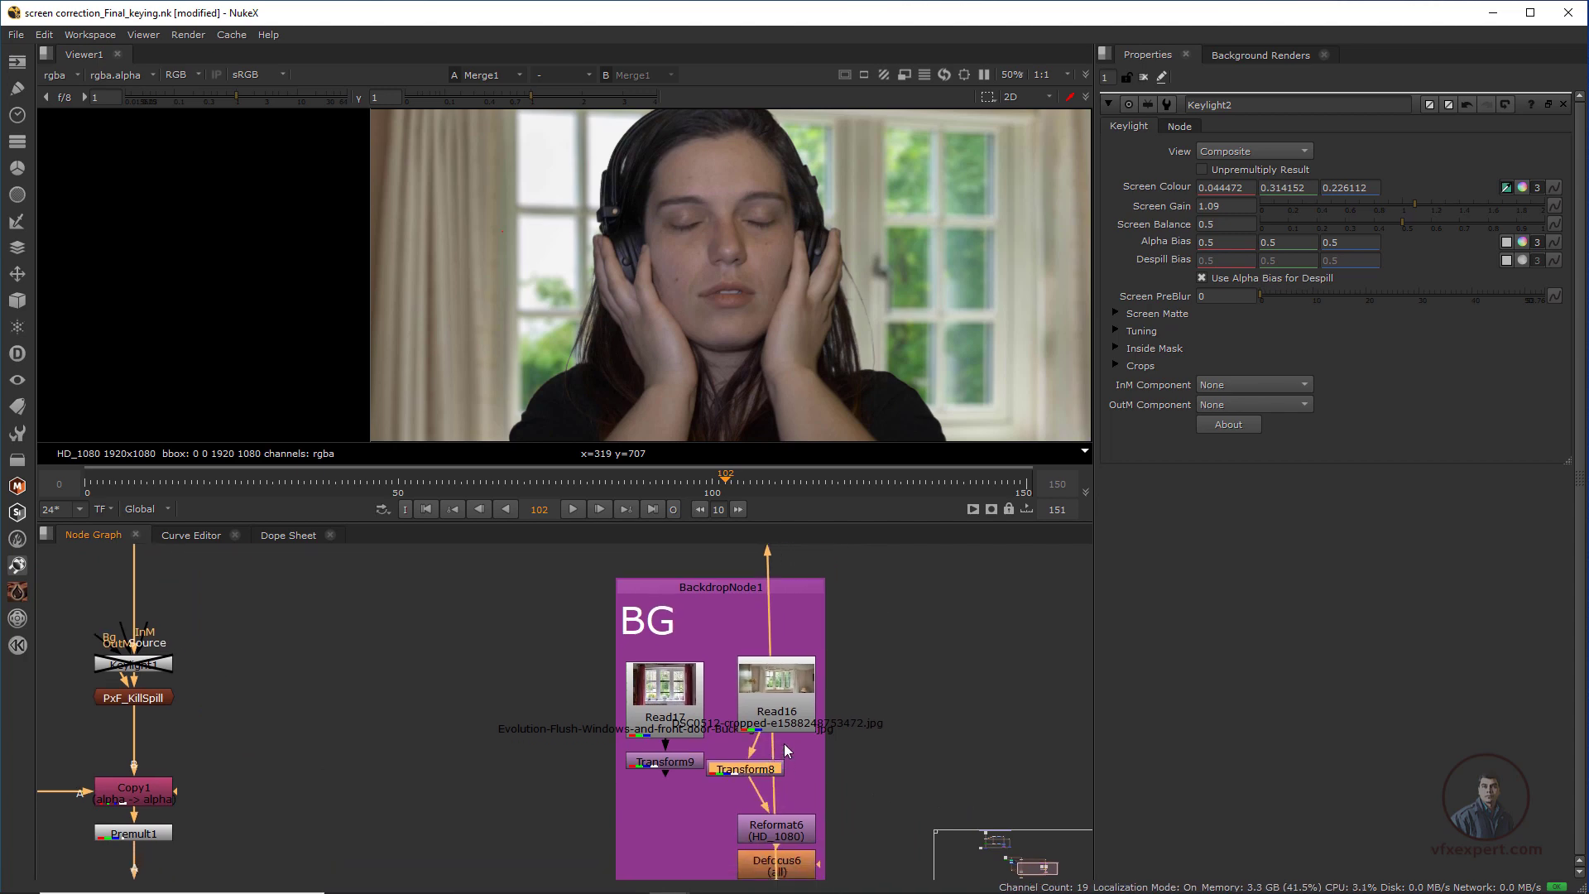
pyautogui.click(774, 746)
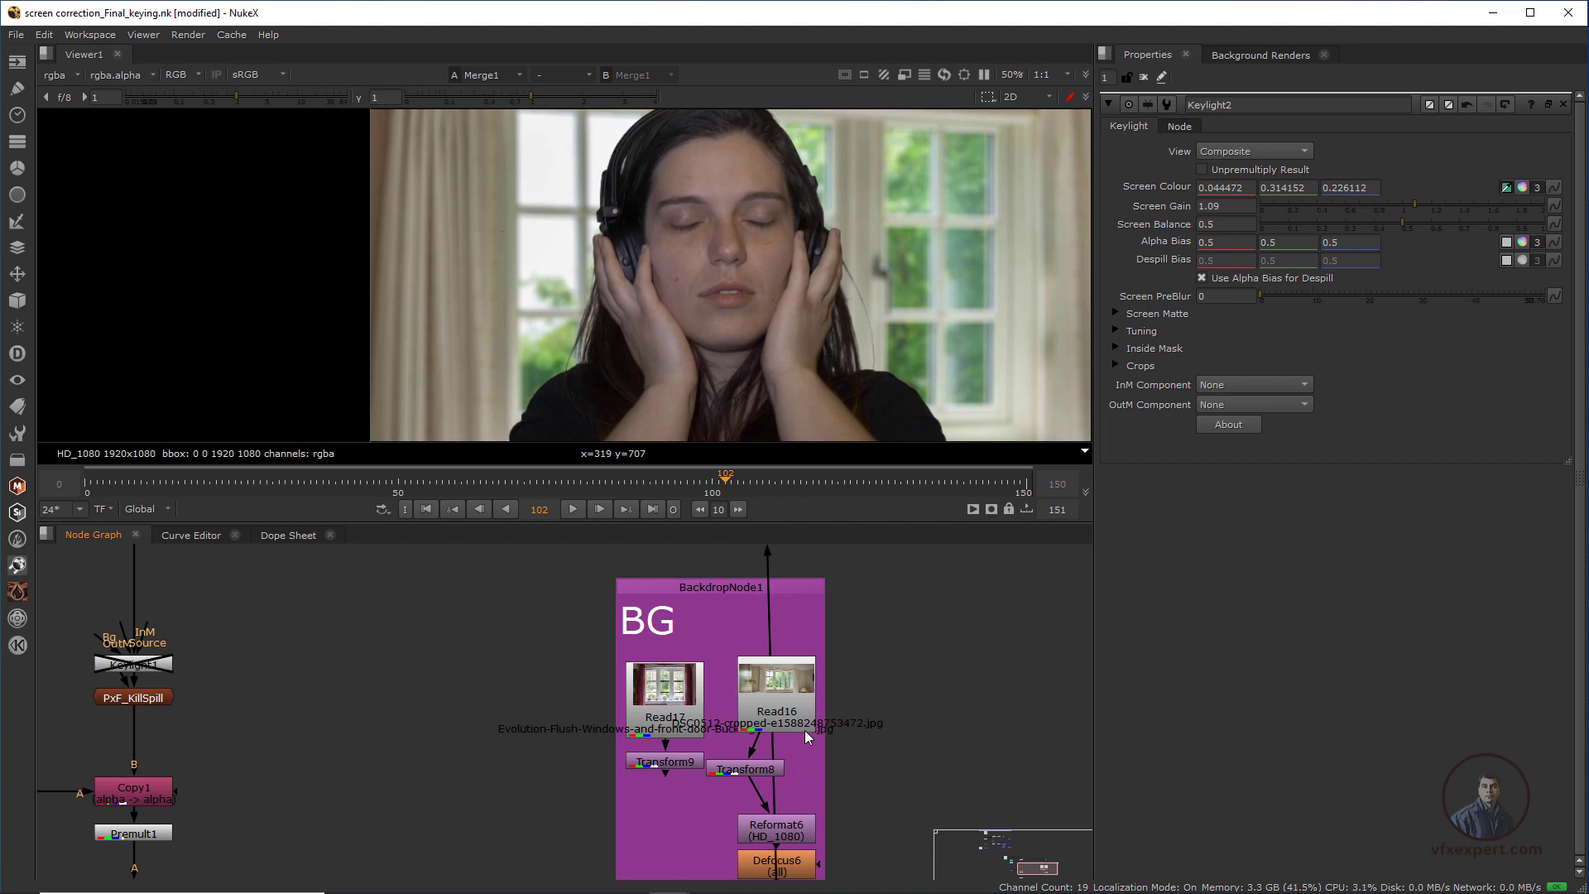
pyautogui.scroll(-2, 804, 730)
pyautogui.moveTo(768, 756); pyautogui.dragTo(791, 760)
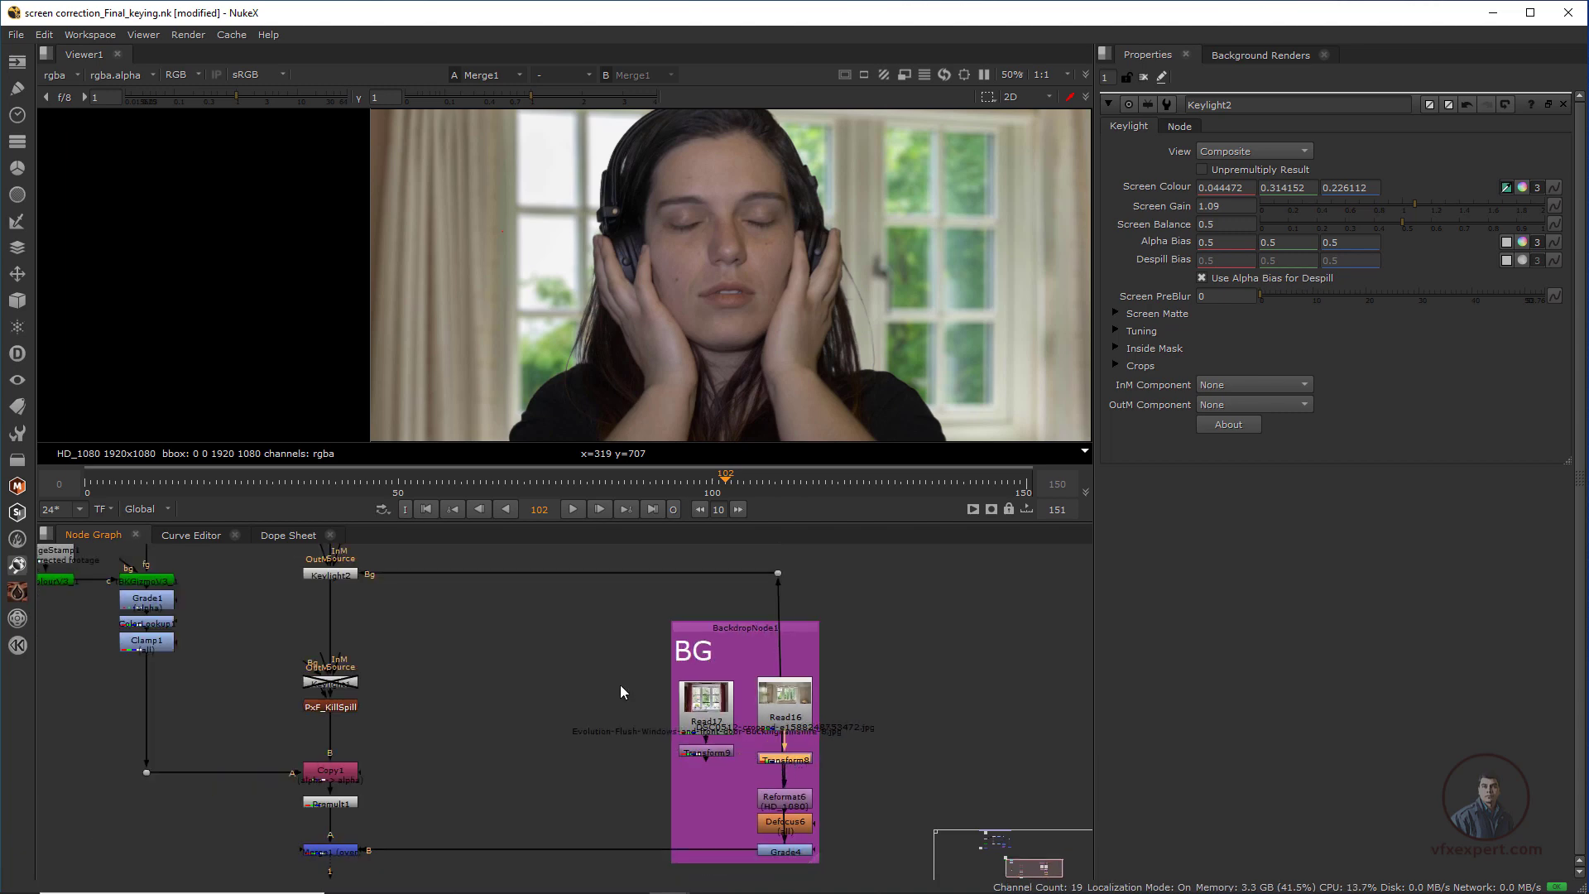
pyautogui.scroll(-1, 663, 314)
pyautogui.scroll(1, 669, 314)
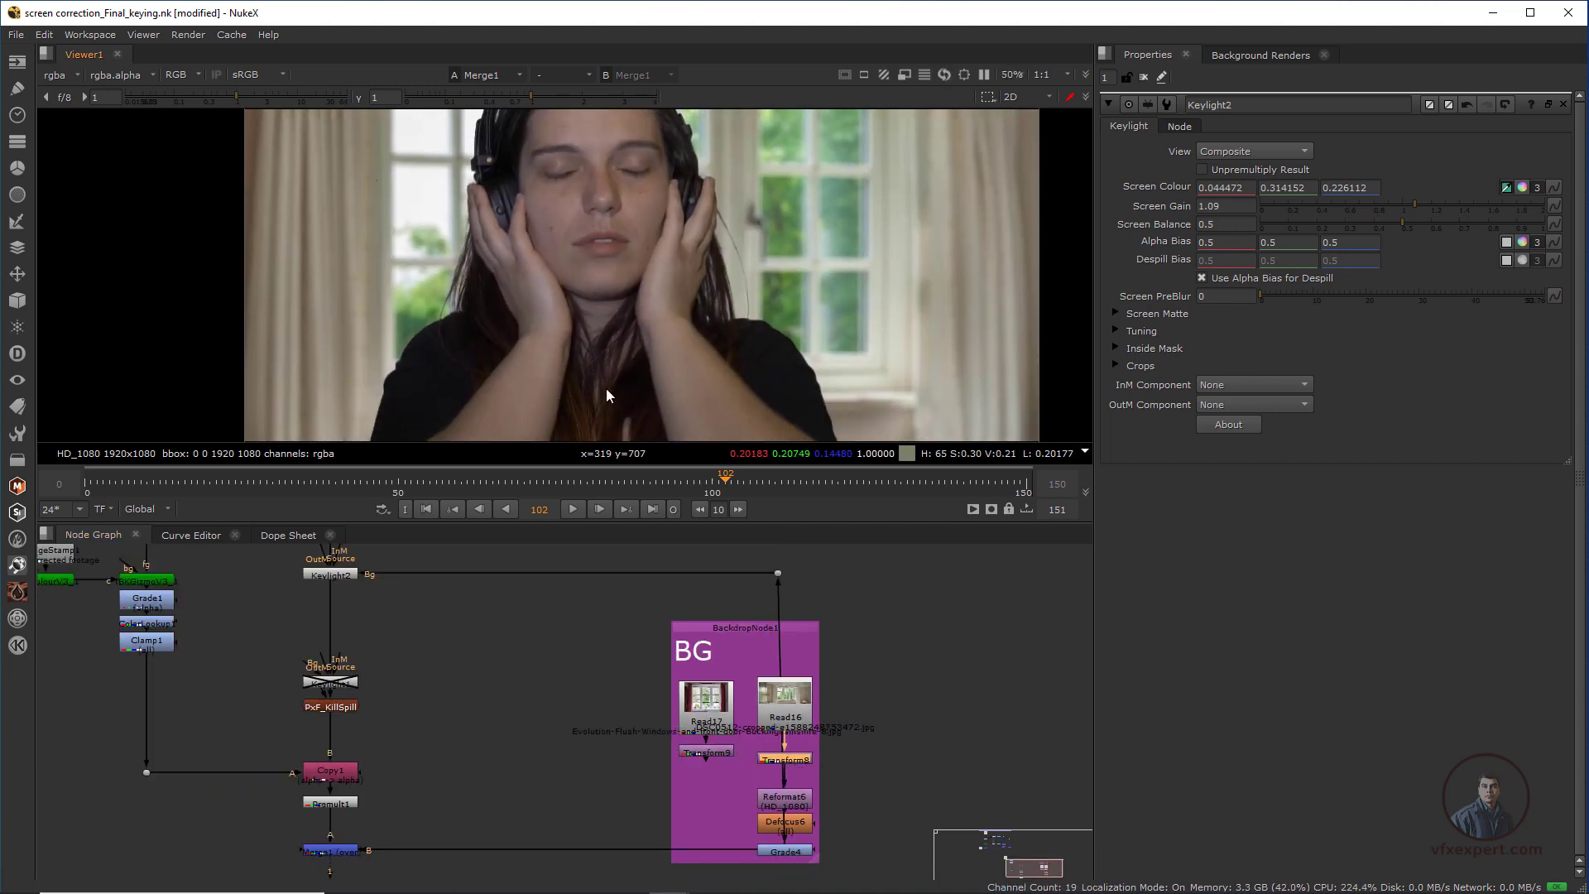
# - Enlarge the viewer area and examine the whole composite of the woman against the Read16 window
pyautogui.moveTo(646, 523); pyautogui.dragTo(646, 642)
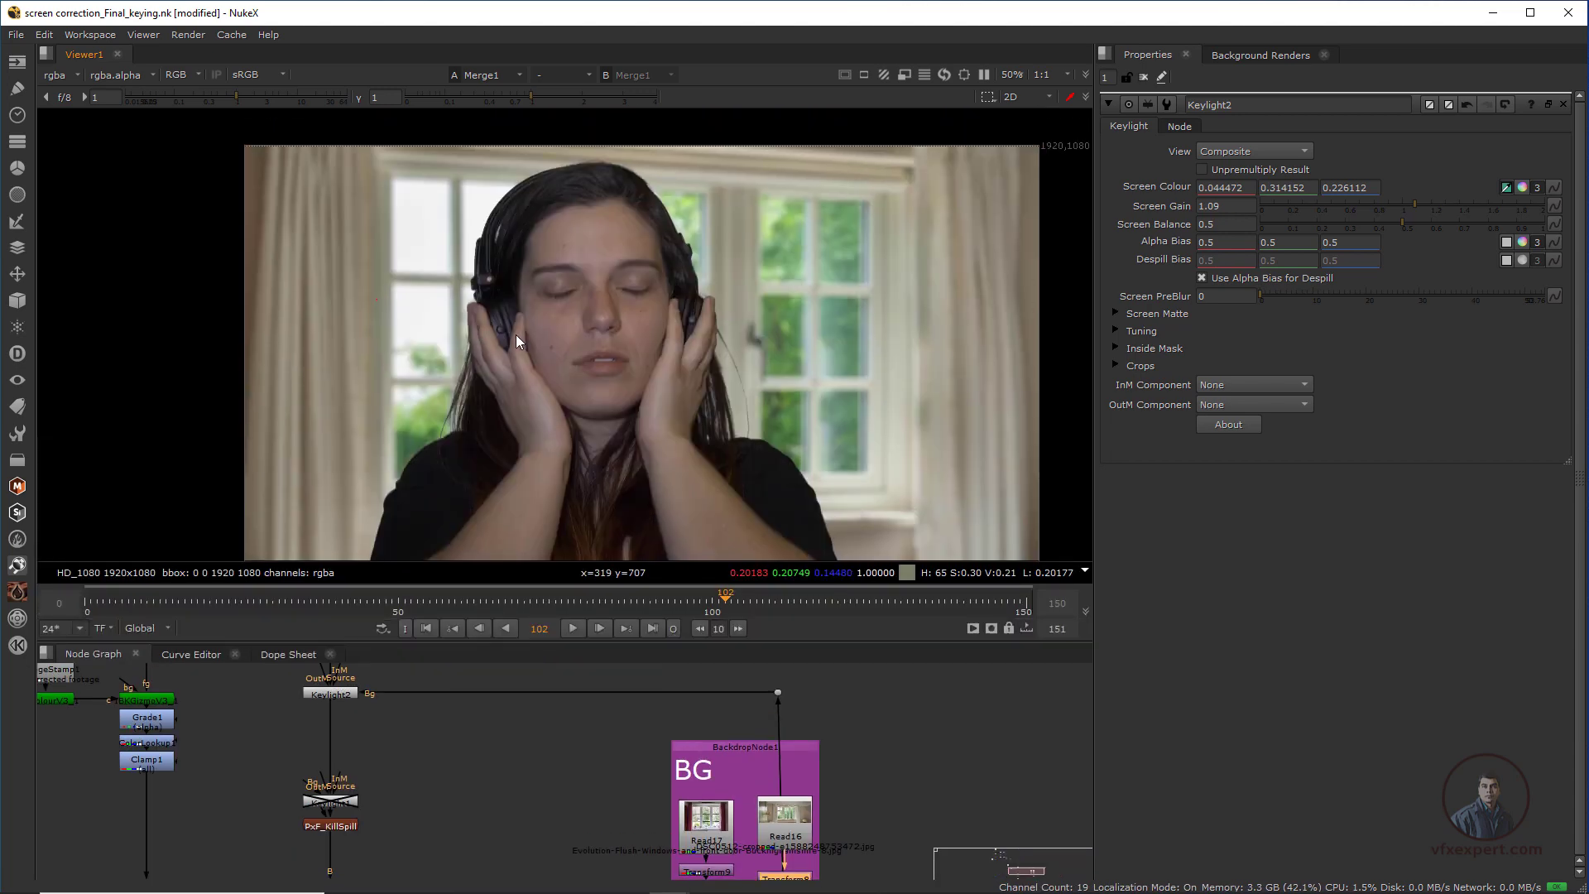
pyautogui.scroll(1, 514, 334)
pyautogui.scroll(-2, 372, 718)
pyautogui.moveTo(185, 675); pyautogui.dragTo(320, 728, button='middle')
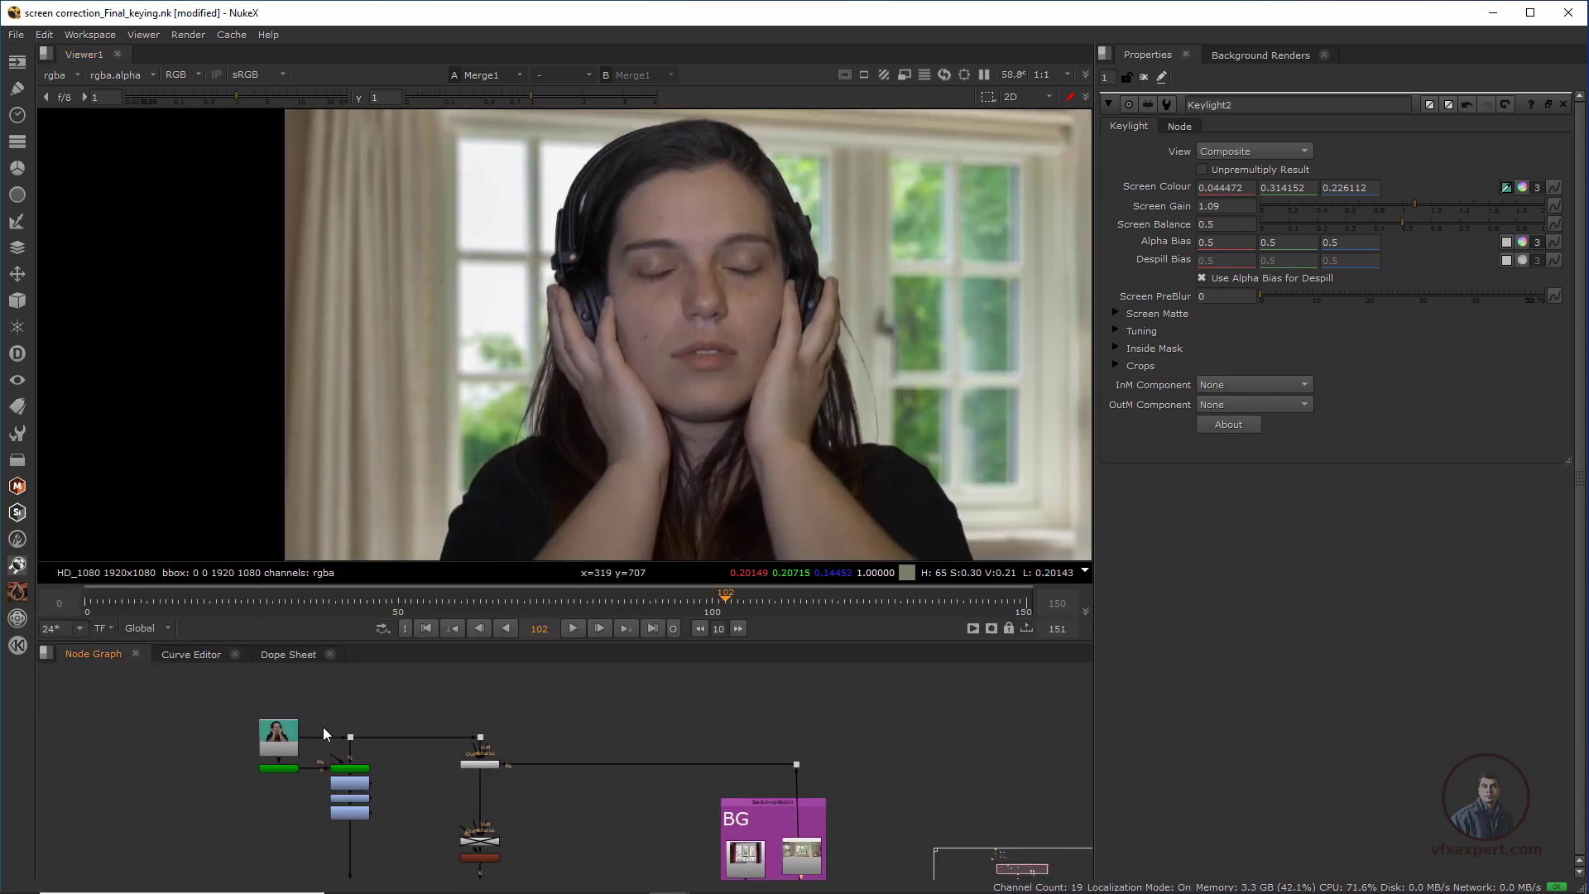
pyautogui.scroll(2, 320, 730)
pyautogui.moveTo(559, 382); pyautogui.dragTo(571, 421, button='middle')
pyautogui.scroll(-3, 472, 357)
pyautogui.scroll(2, 556, 420)
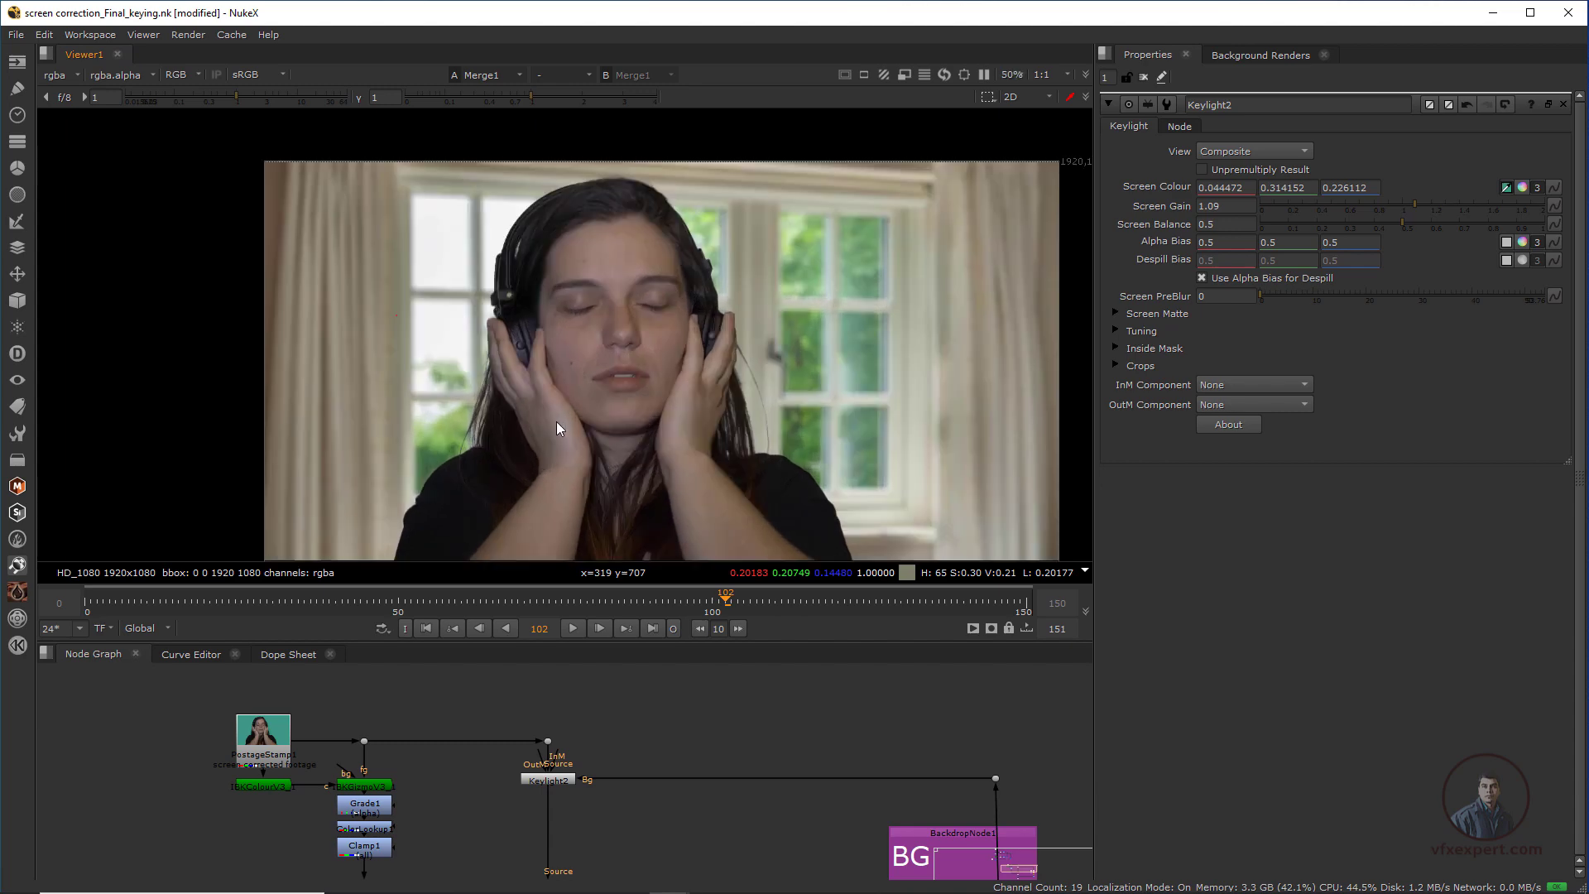
pyautogui.moveTo(665, 485); pyautogui.dragTo(642, 447, button='middle')
pyautogui.scroll(1, 473, 358)
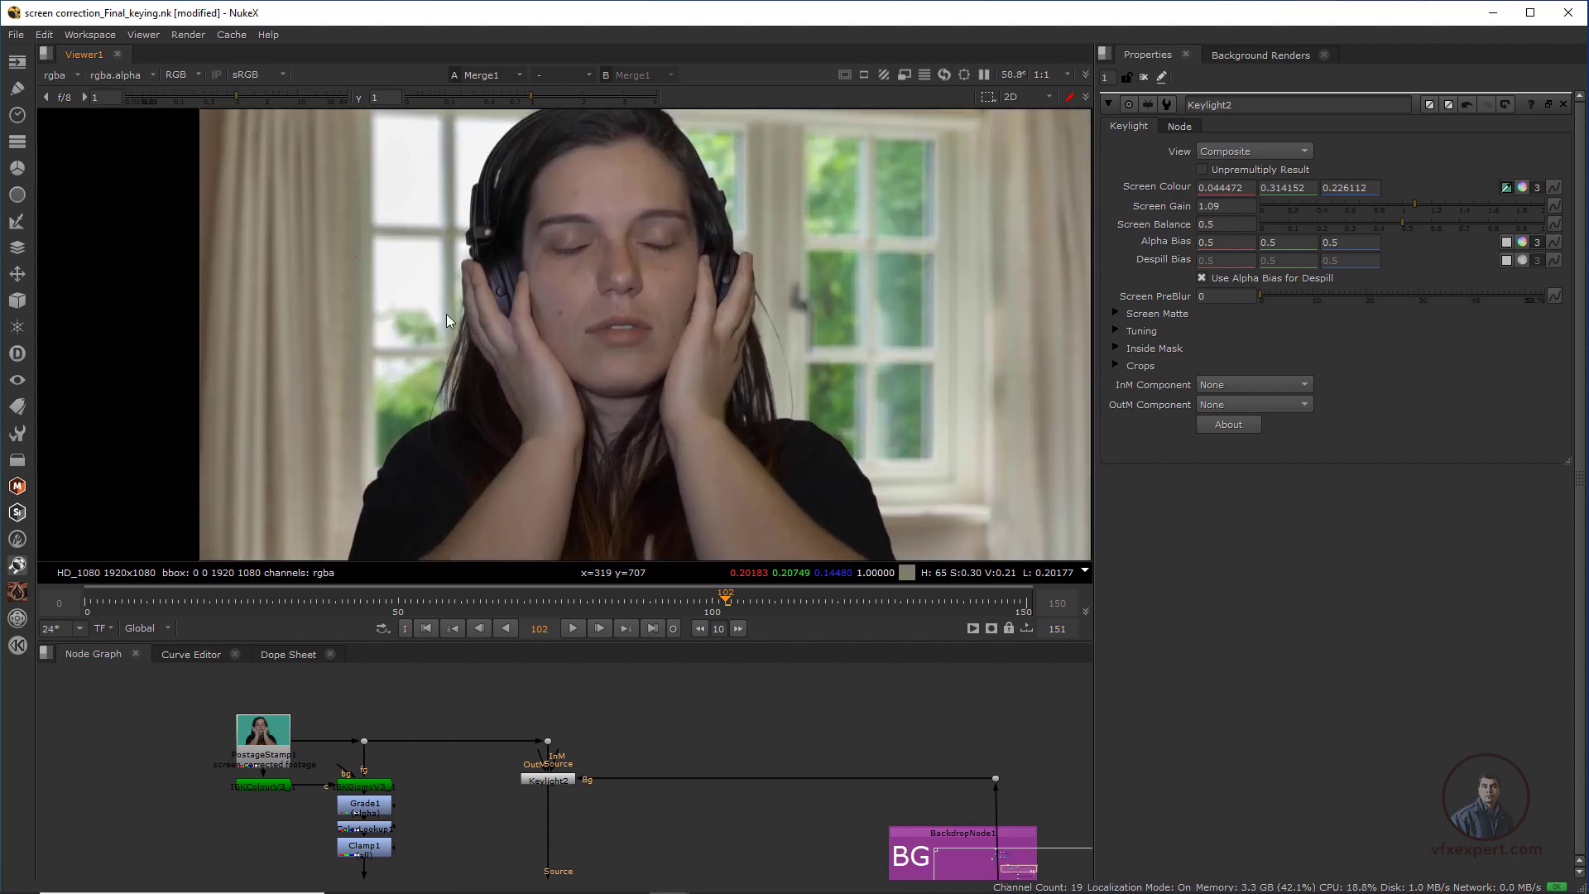
# - View the PostageStamp1 green-screen footage and compare its fine hair beside the hand with the composite up close
pyautogui.click(276, 741)
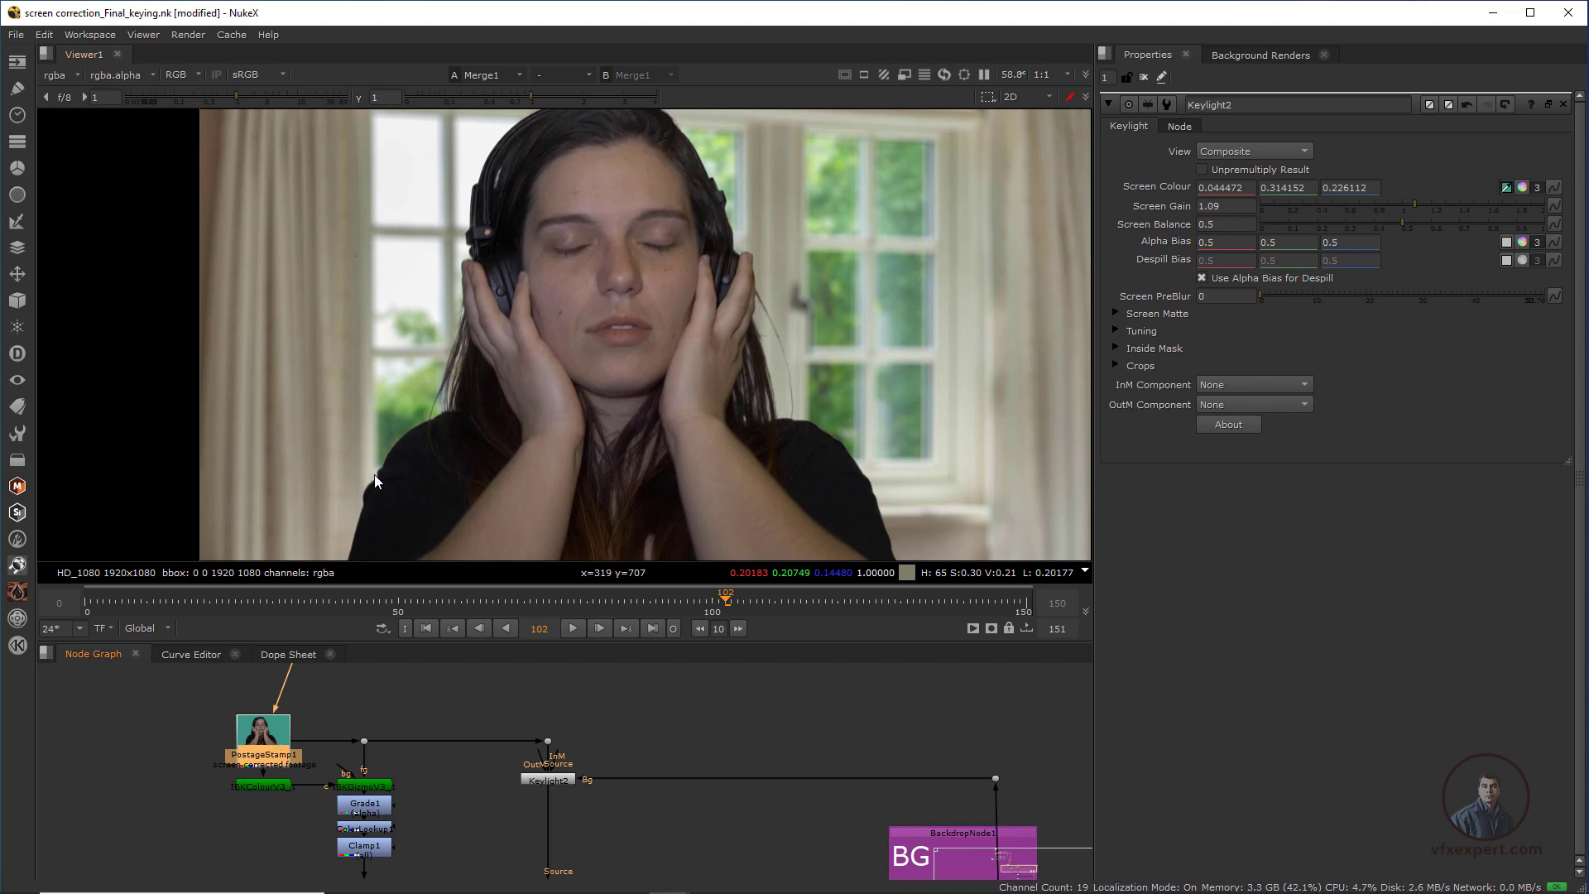
pyautogui.press('1')
pyautogui.scroll(3, 440, 349)
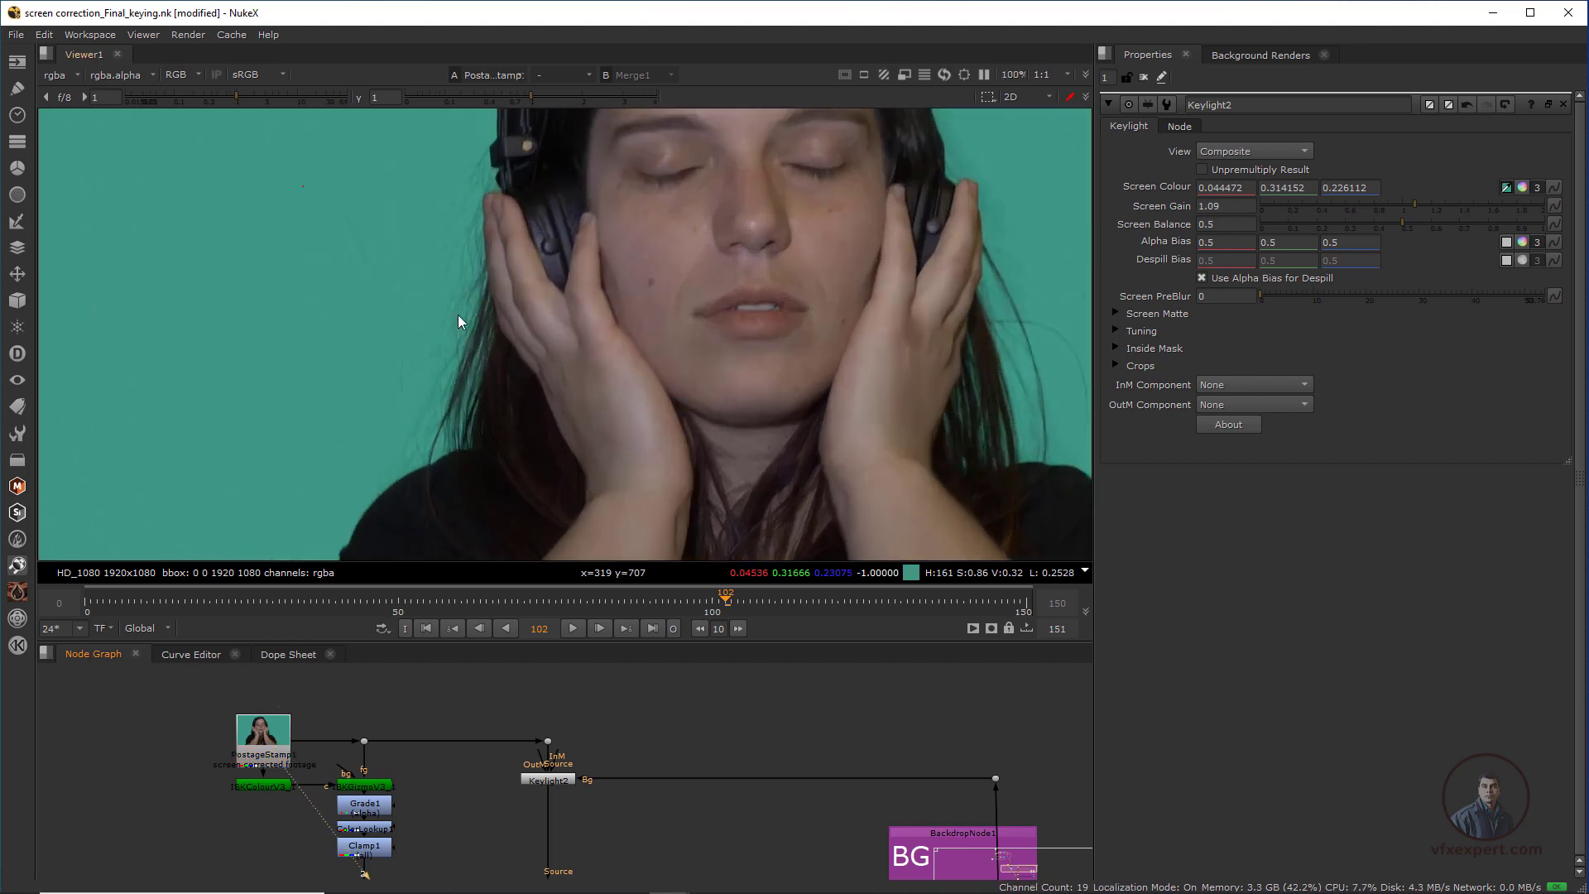
pyautogui.press('2')
pyautogui.press('1')
pyautogui.press('2')
pyautogui.scroll(2, 454, 197)
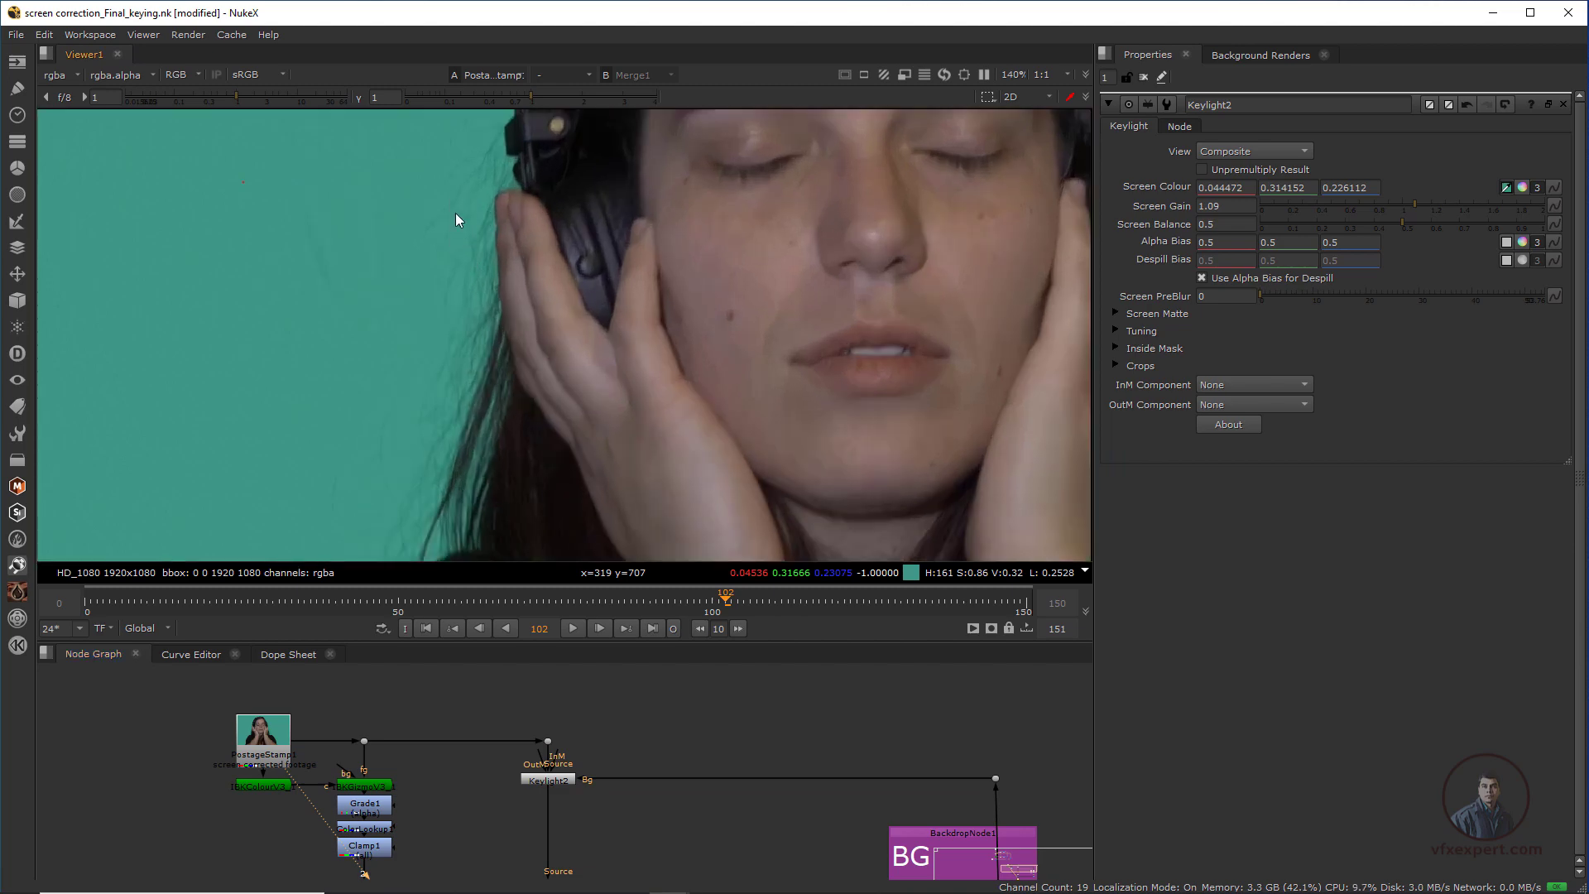
pyautogui.press('1')
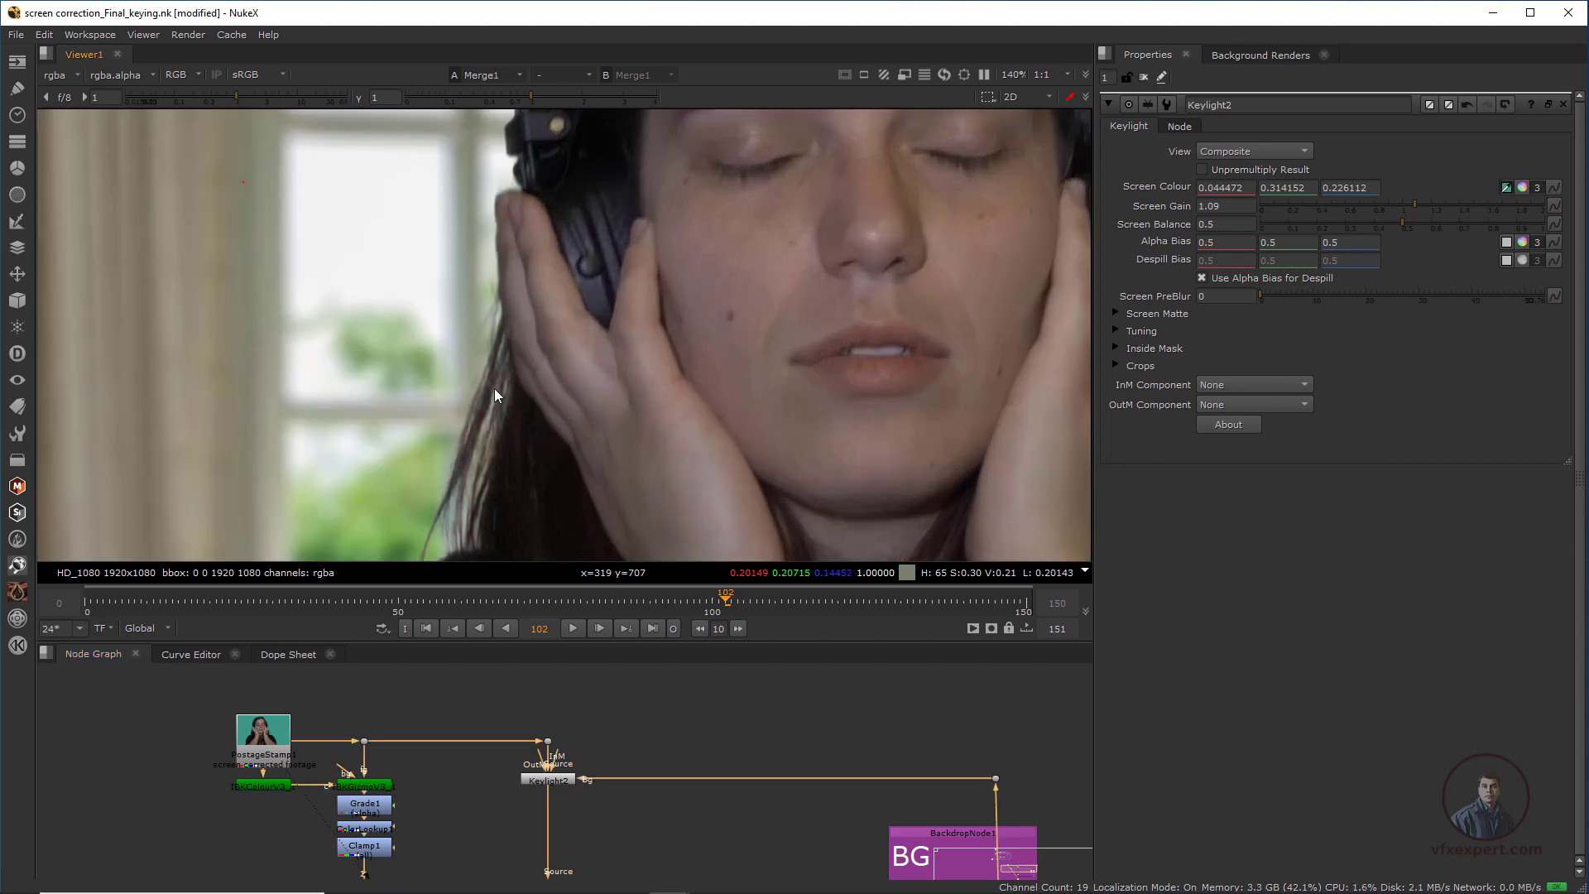
pyautogui.press('2')
pyautogui.press('1')
pyautogui.press('2')
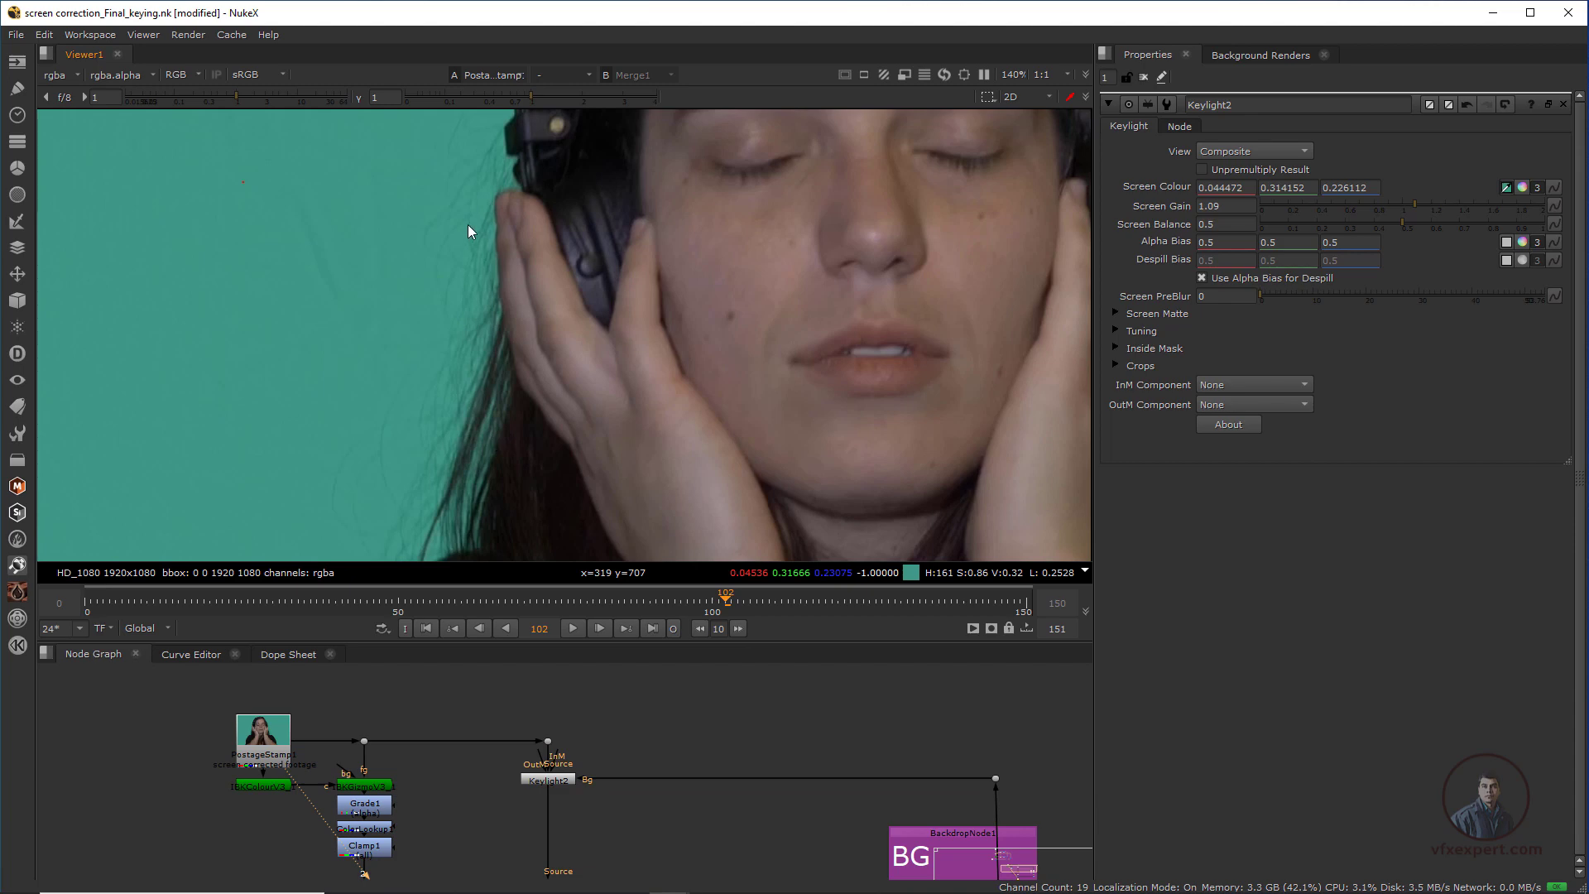
pyautogui.press('1')
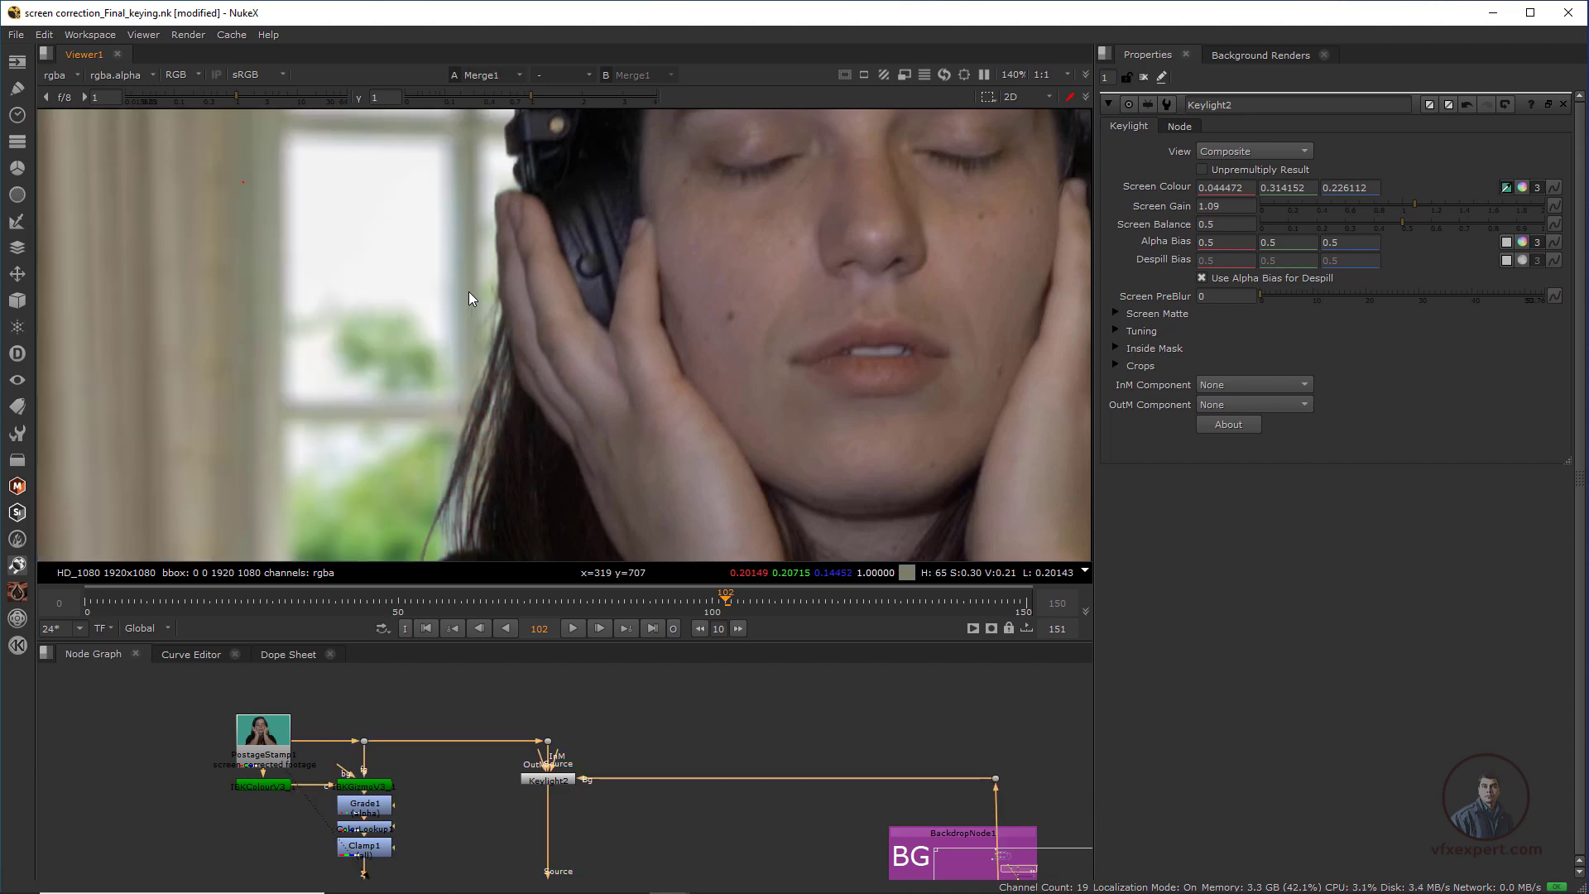
pyautogui.press('2')
pyautogui.press('1')
pyautogui.press('2')
pyautogui.scroll(-3, 473, 310)
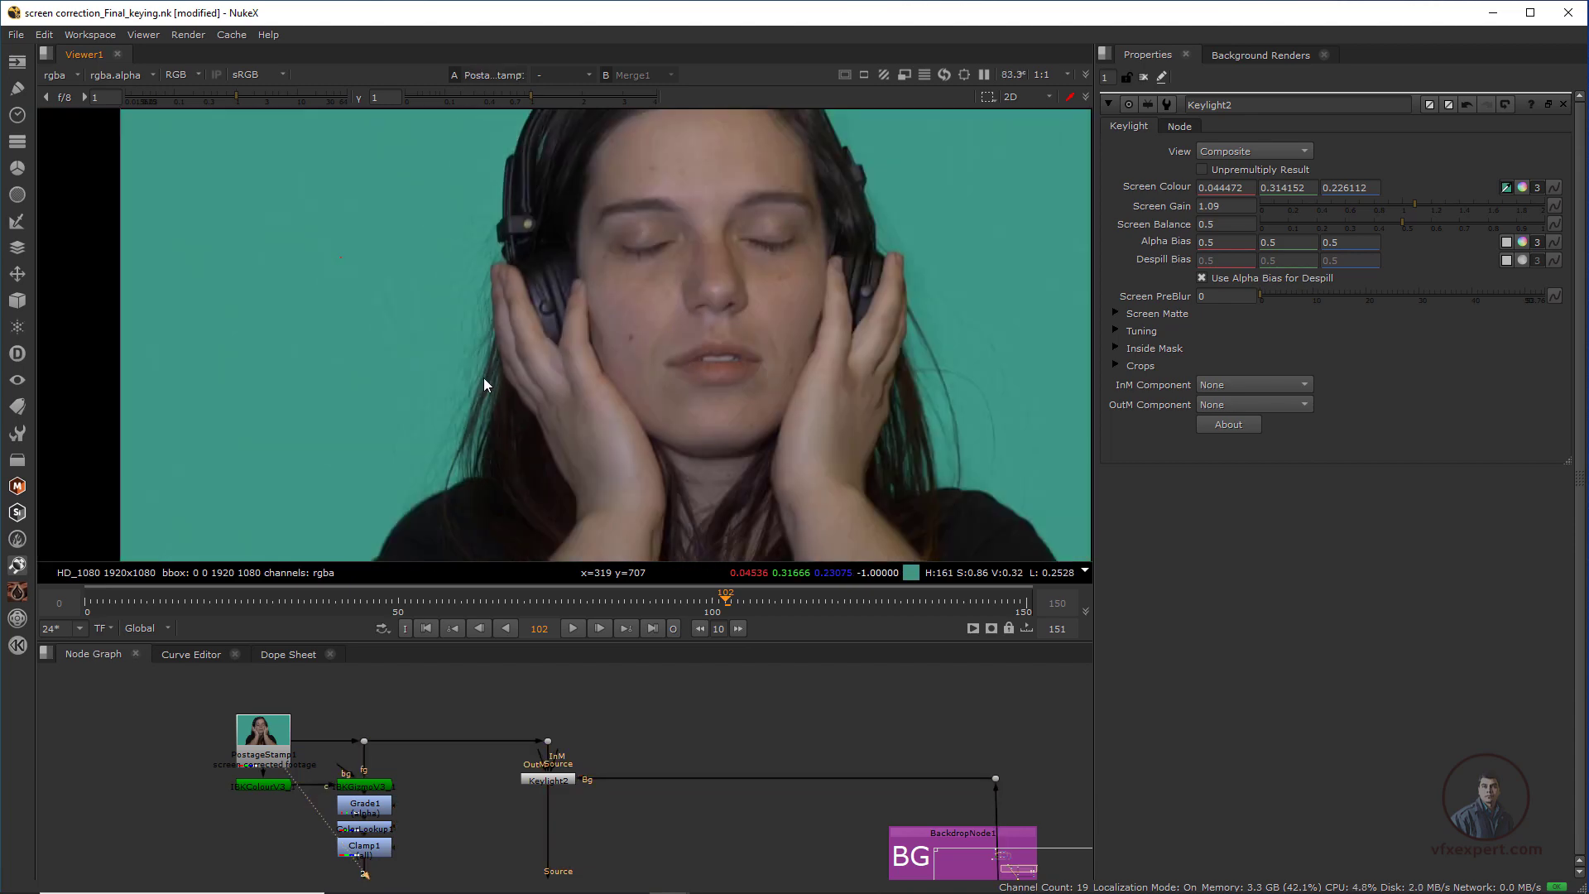
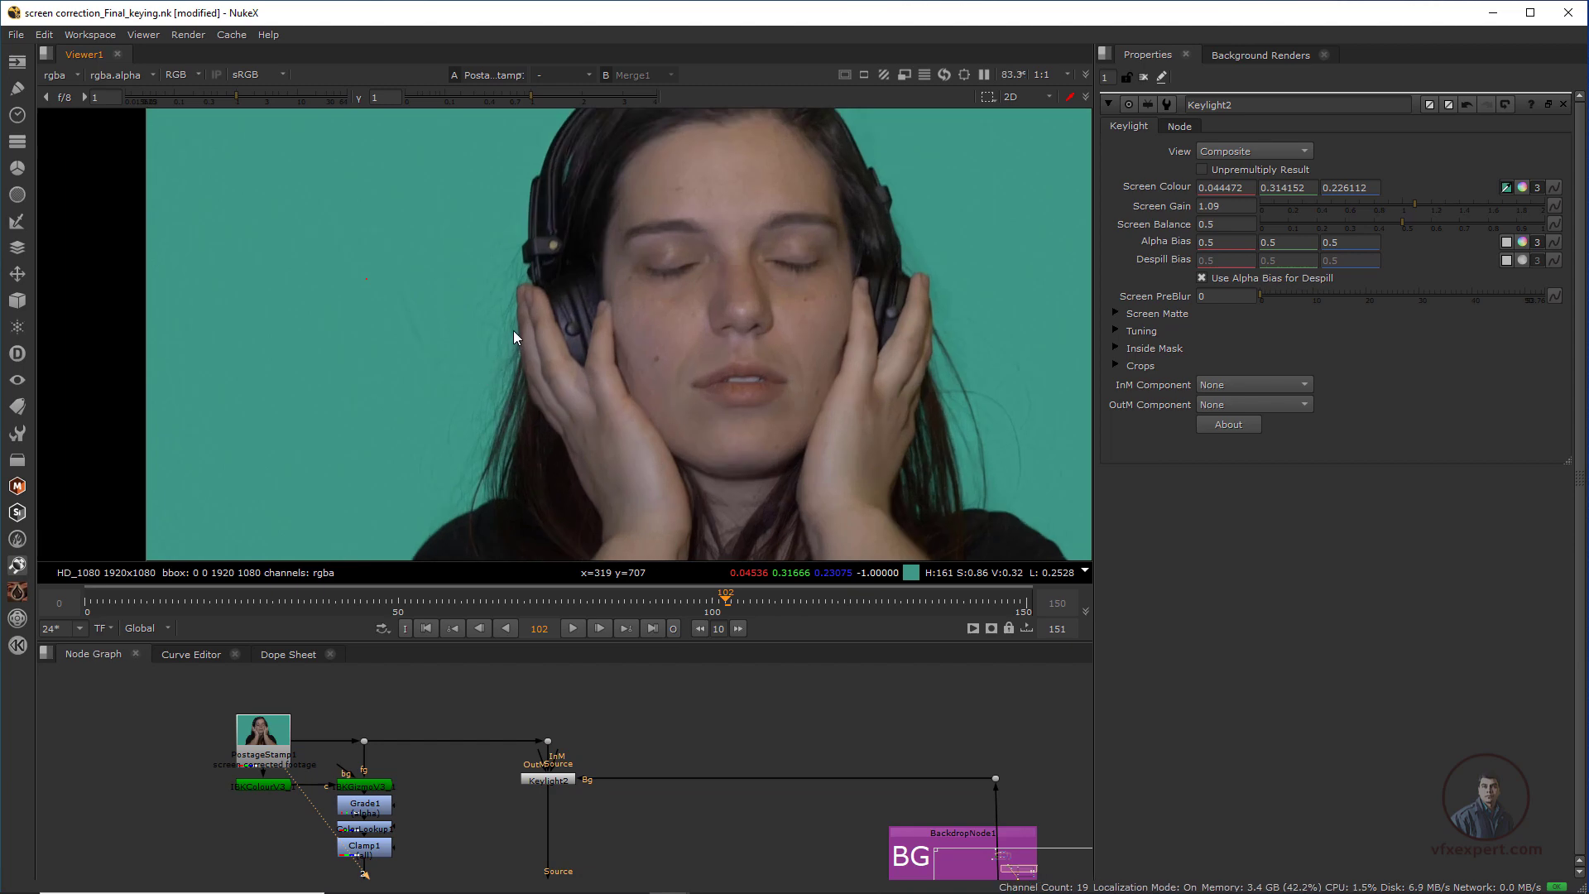
# - Compare the hair between headphones and shoulder once more in the source and the composite, ending on the composite
pyautogui.press('1')
pyautogui.press('2')
pyautogui.scroll(2, 494, 351)
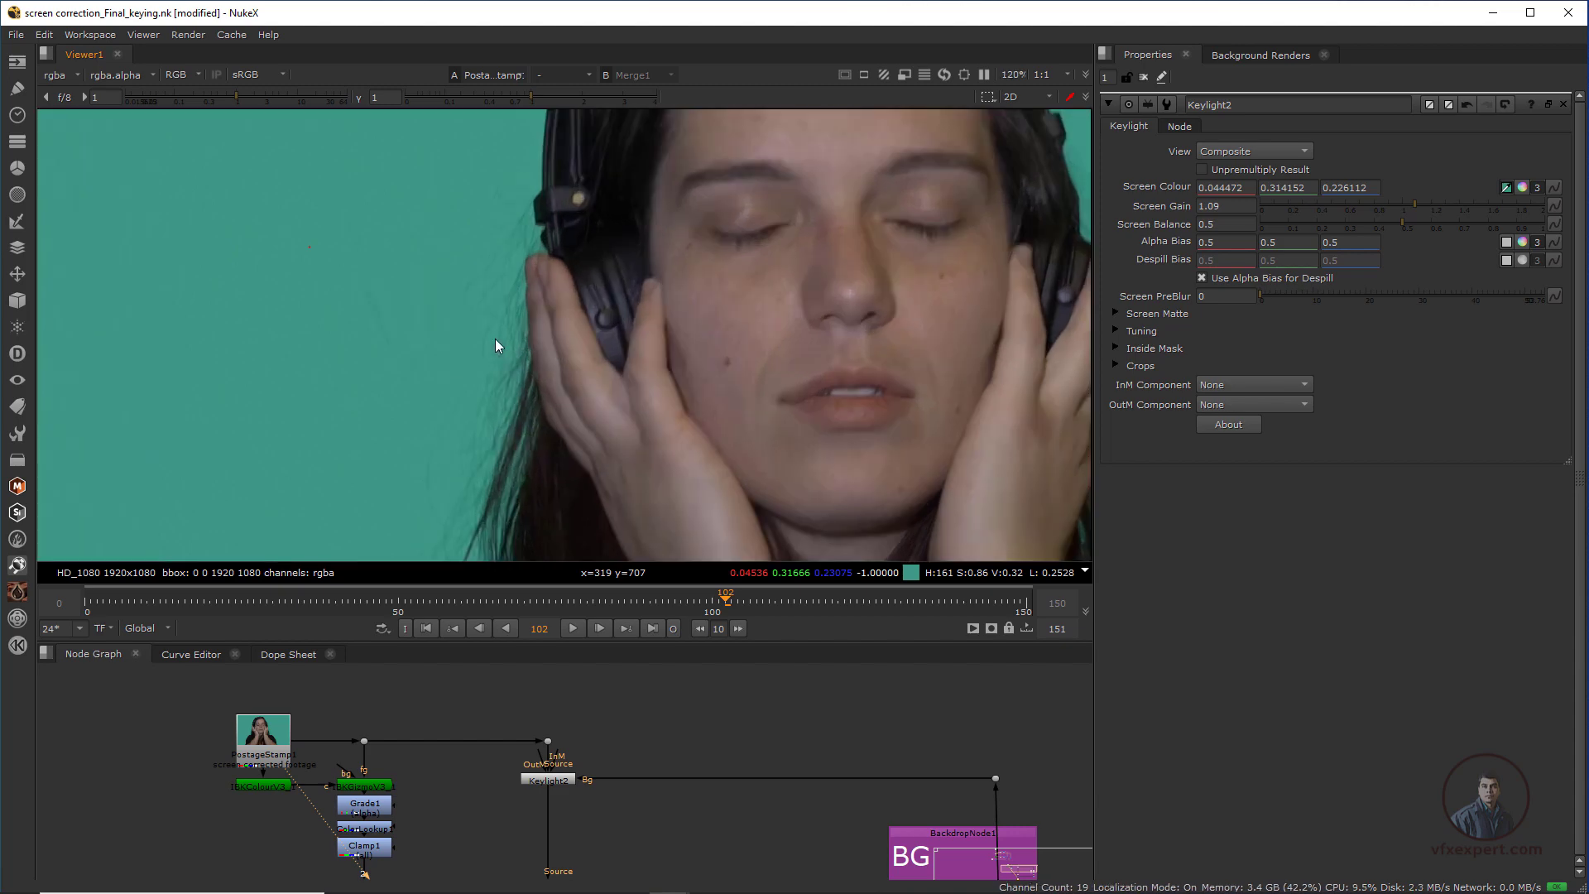
pyautogui.press('1')
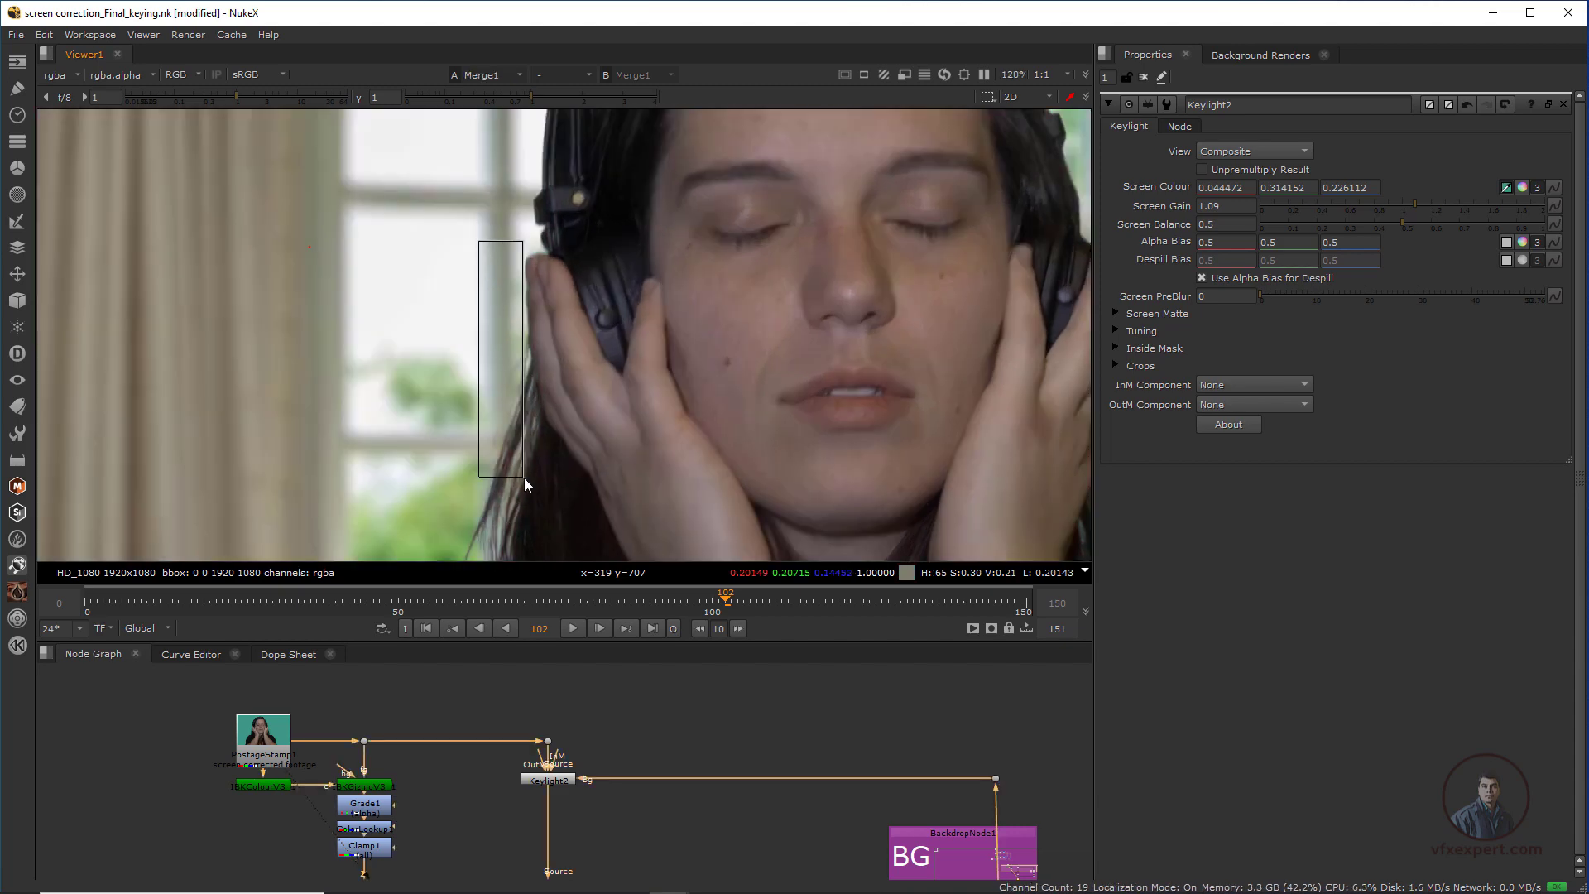
pyautogui.press('2')
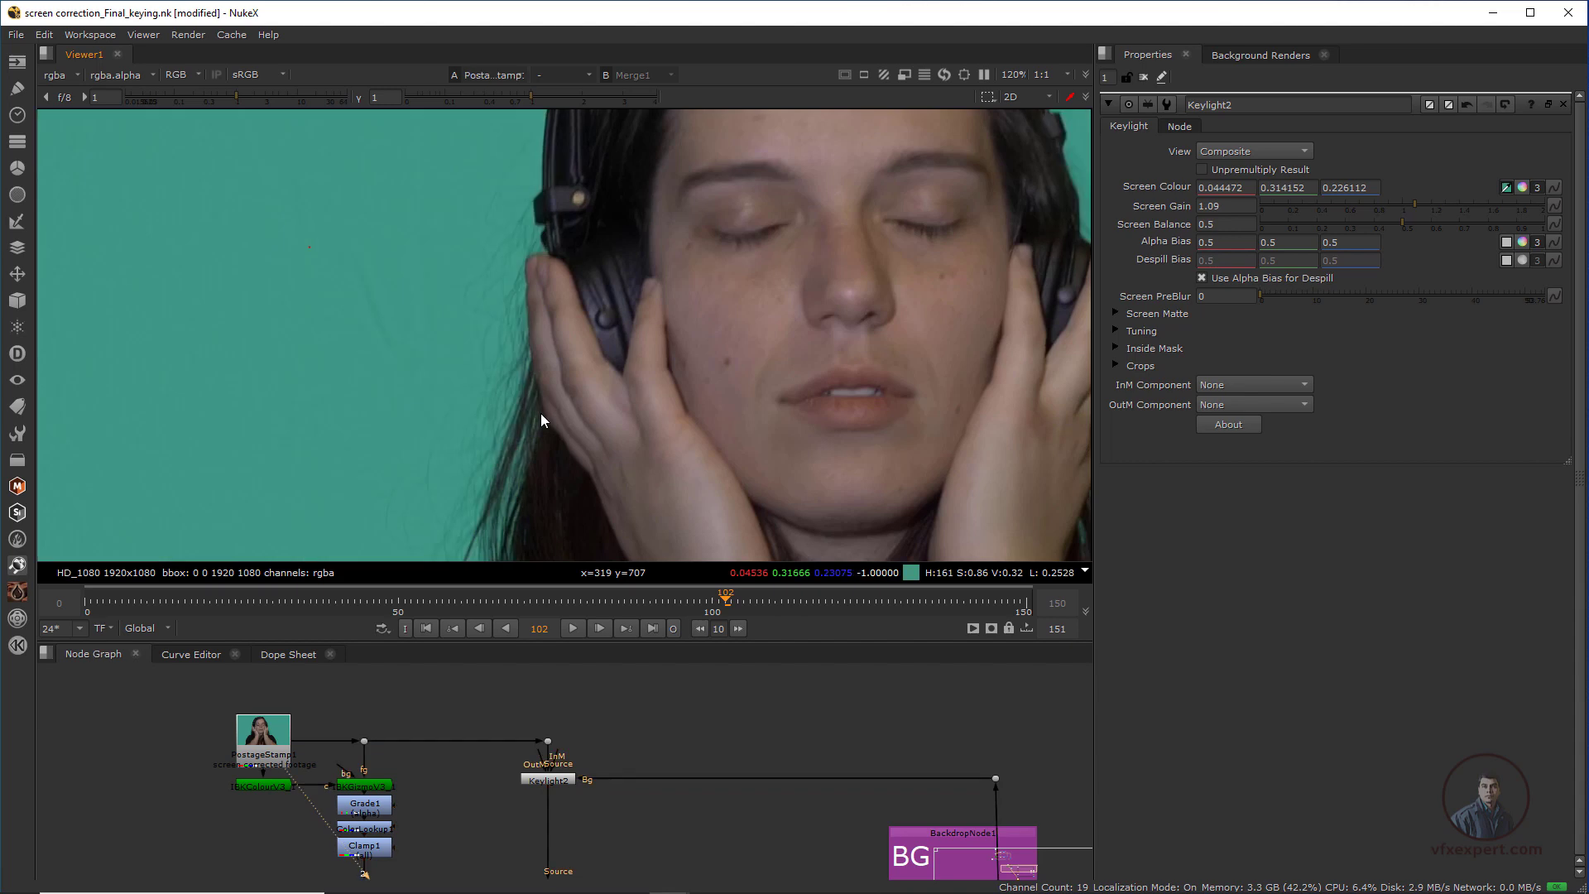
pyautogui.press('1')
pyautogui.press('2')
pyautogui.scroll(-2, 542, 411)
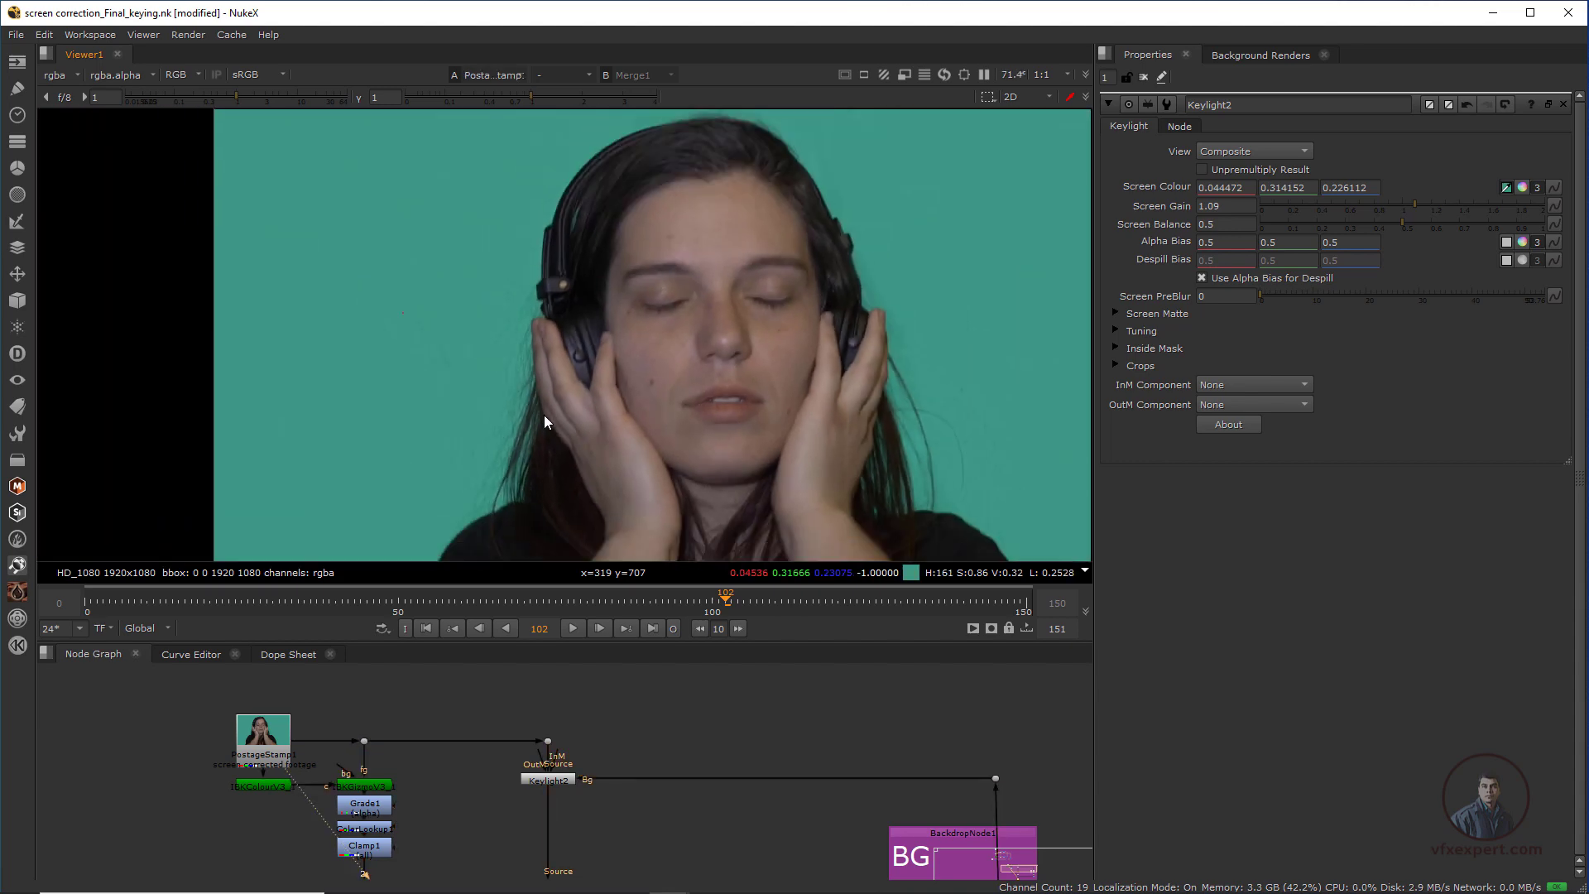
pyautogui.press('1')
# - Give the node graph more room and look over the keying branch alongside the BG backdrop
pyautogui.scroll(-2, 551, 414)
pyautogui.scroll(-2, 578, 709)
pyautogui.moveTo(763, 848); pyautogui.dragTo(636, 787, button='middle')
pyautogui.moveTo(703, 641); pyautogui.dragTo(714, 543)
pyautogui.scroll(2, 709, 733)
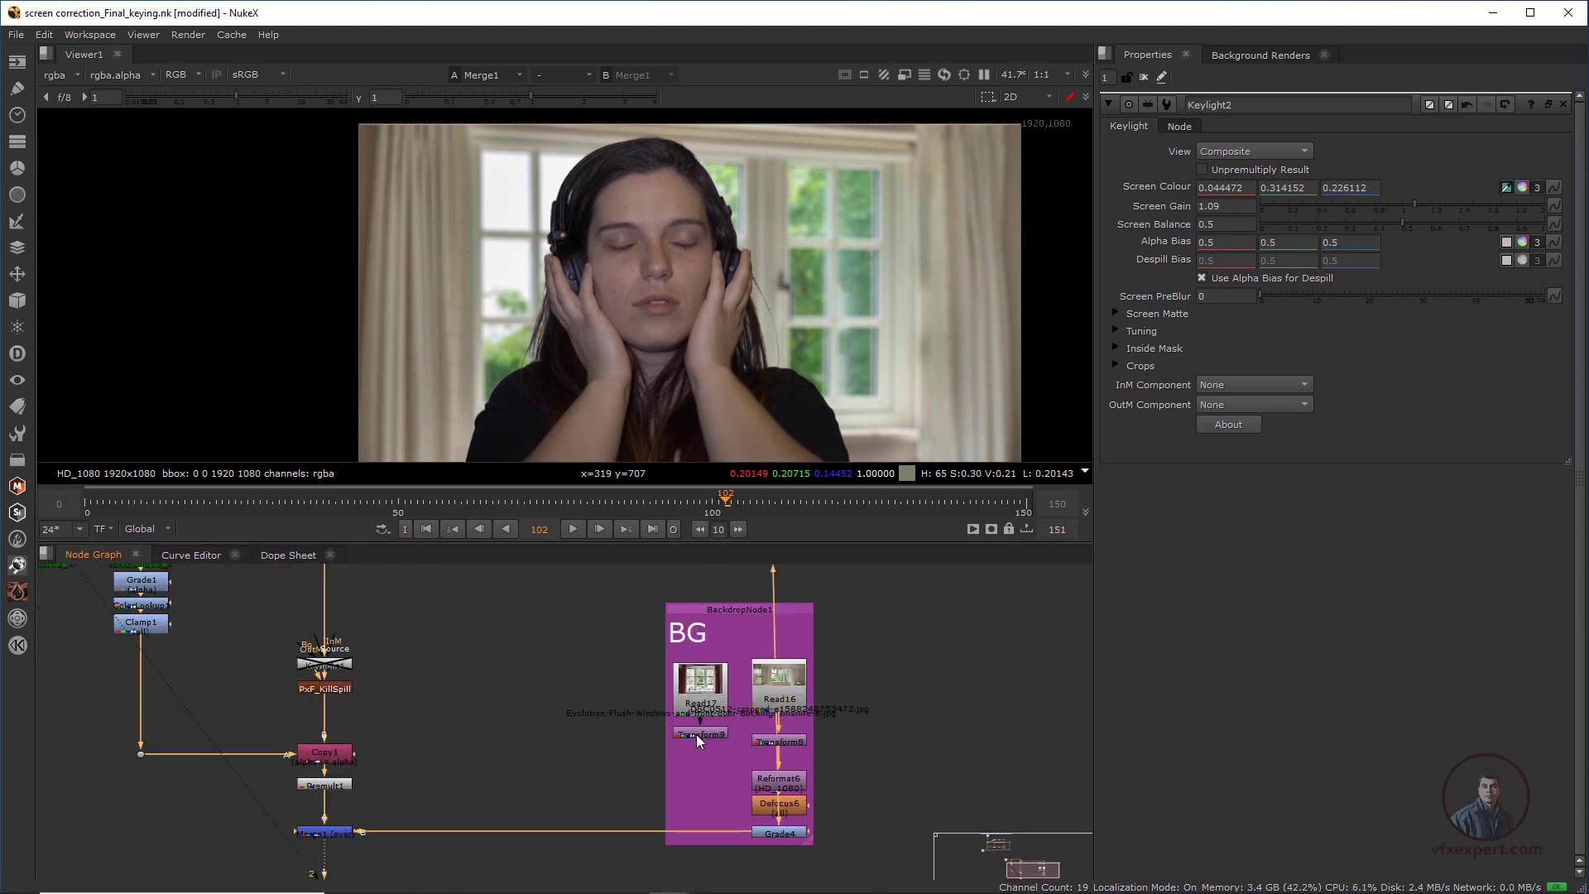
pyautogui.moveTo(709, 735); pyautogui.dragTo(742, 750, button='middle')
pyautogui.scroll(-2, 707, 728)
pyautogui.moveTo(565, 713); pyautogui.dragTo(590, 729, button='middle')
pyautogui.scroll(1, 589, 730)
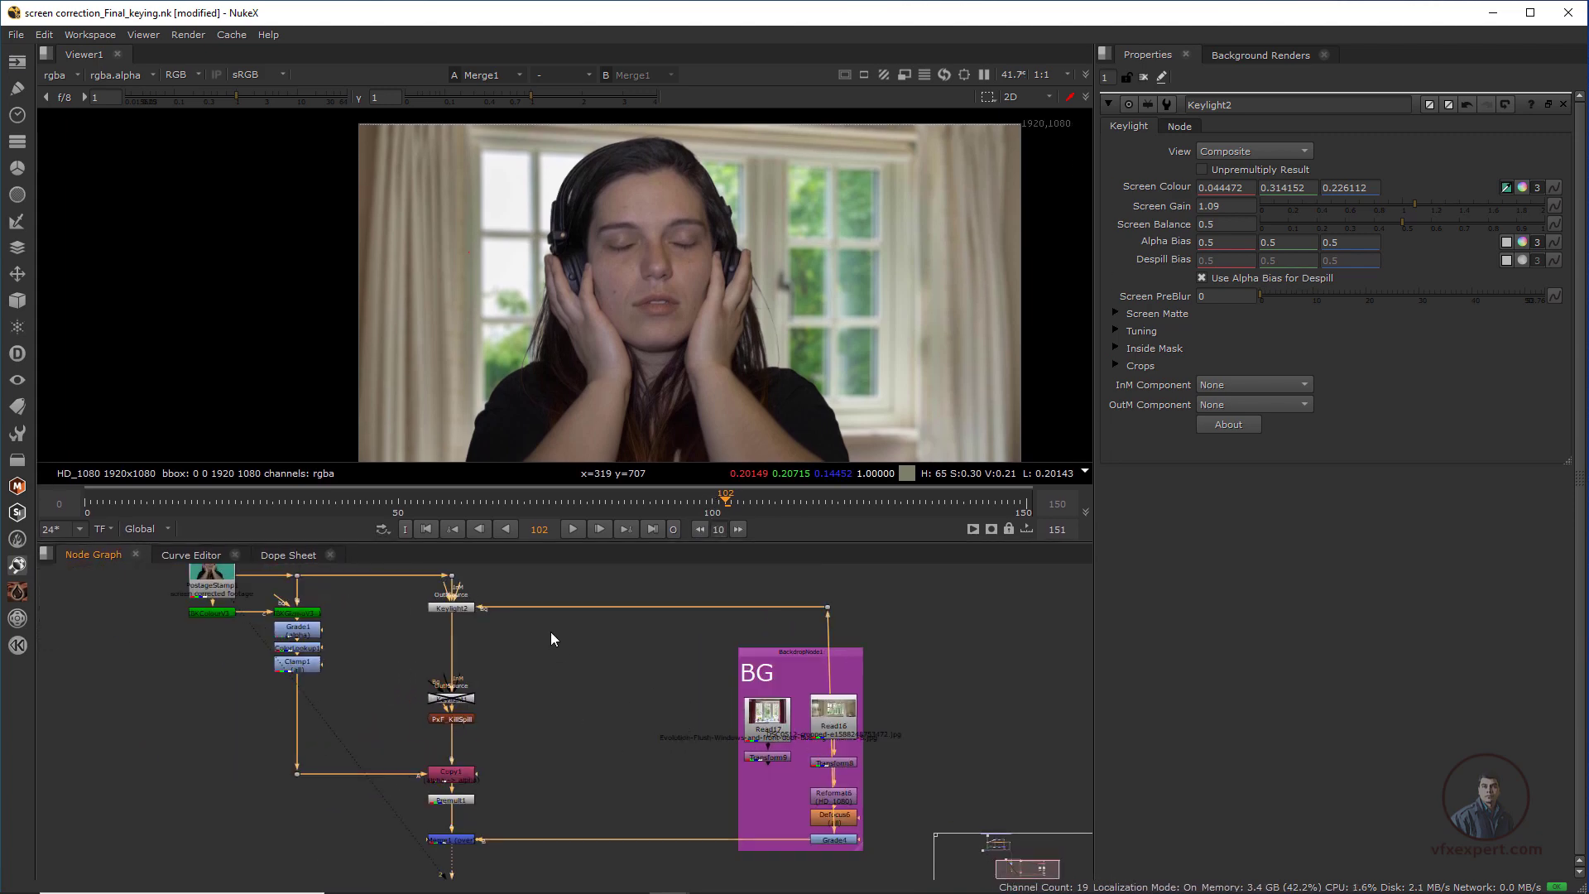
# - Examine the BG chain from Read16 through Grade4 into Merge1, and its link up to Keylight2
pyautogui.moveTo(549, 632); pyautogui.dragTo(584, 654, button='middle')
pyautogui.scroll(1, 754, 726)
pyautogui.moveTo(755, 727); pyautogui.dragTo(521, 702, button='middle')
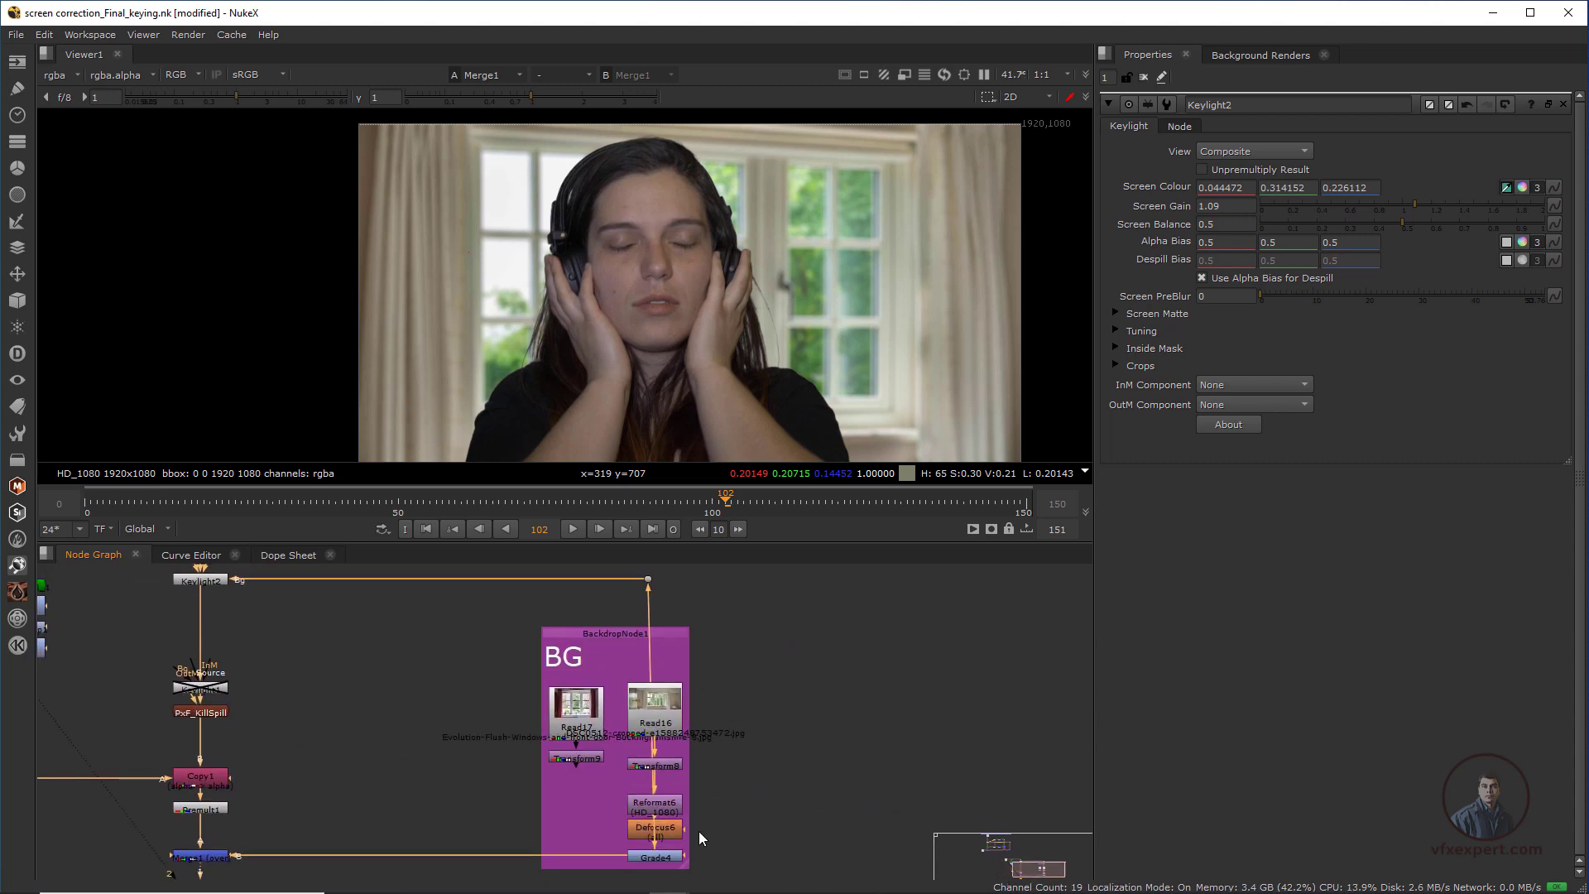
pyautogui.moveTo(699, 831); pyautogui.dragTo(792, 817, button='middle')
pyautogui.scroll(2, 735, 808)
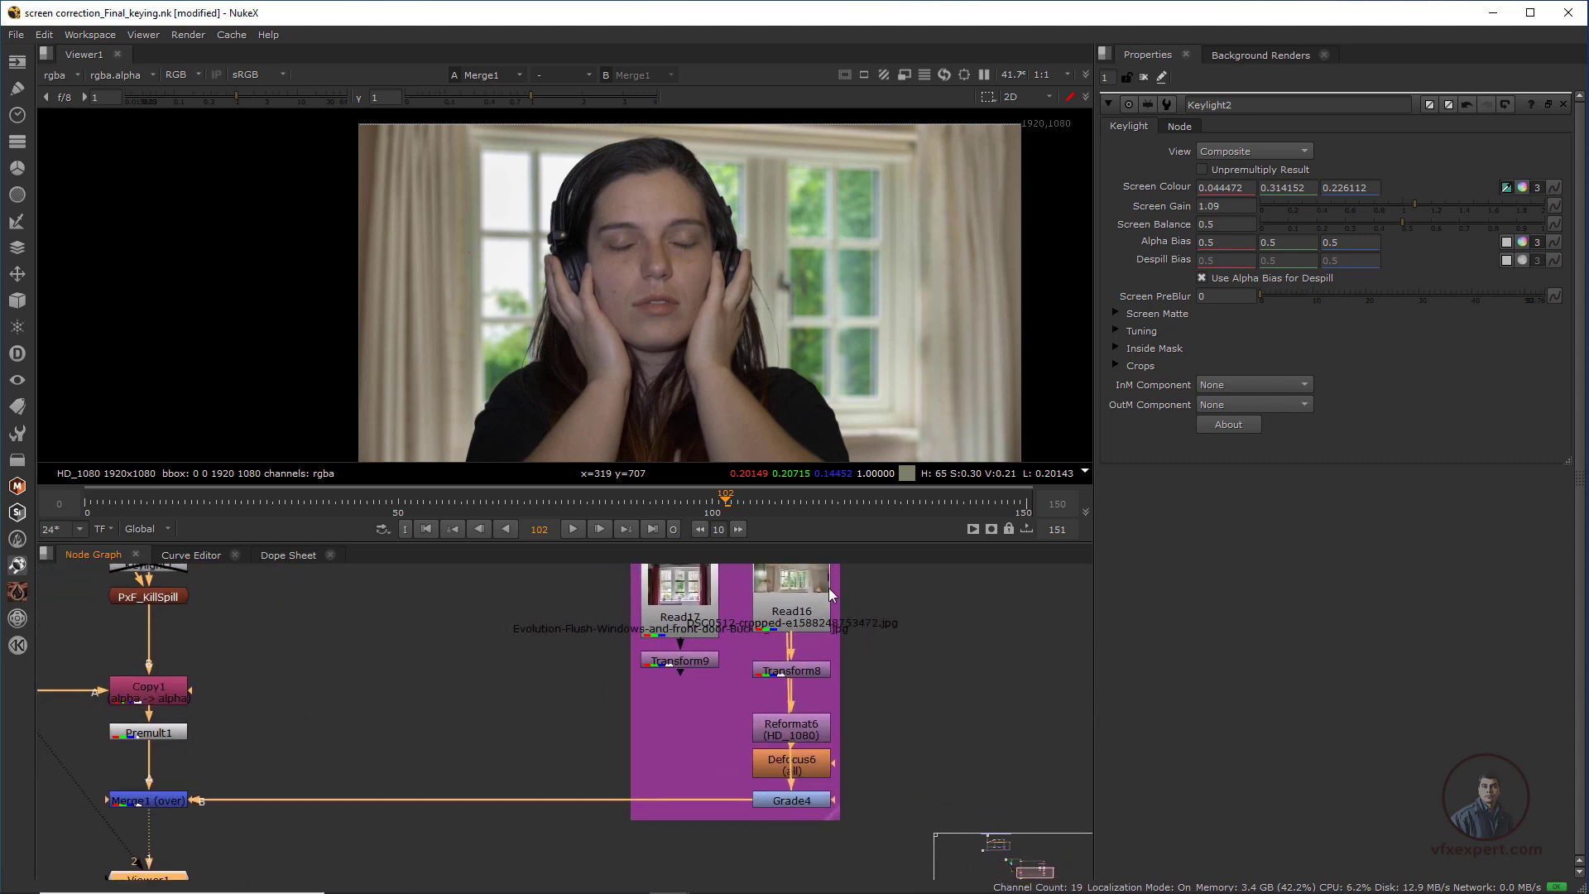
pyautogui.scroll(-2, 726, 749)
pyautogui.moveTo(558, 636); pyautogui.dragTo(598, 767, button='middle')
pyautogui.scroll(-1, 583, 712)
# - Add a Constant node above the BG backdrop and set its format to HD_1080 1920x1080
pyautogui.click(578, 599)
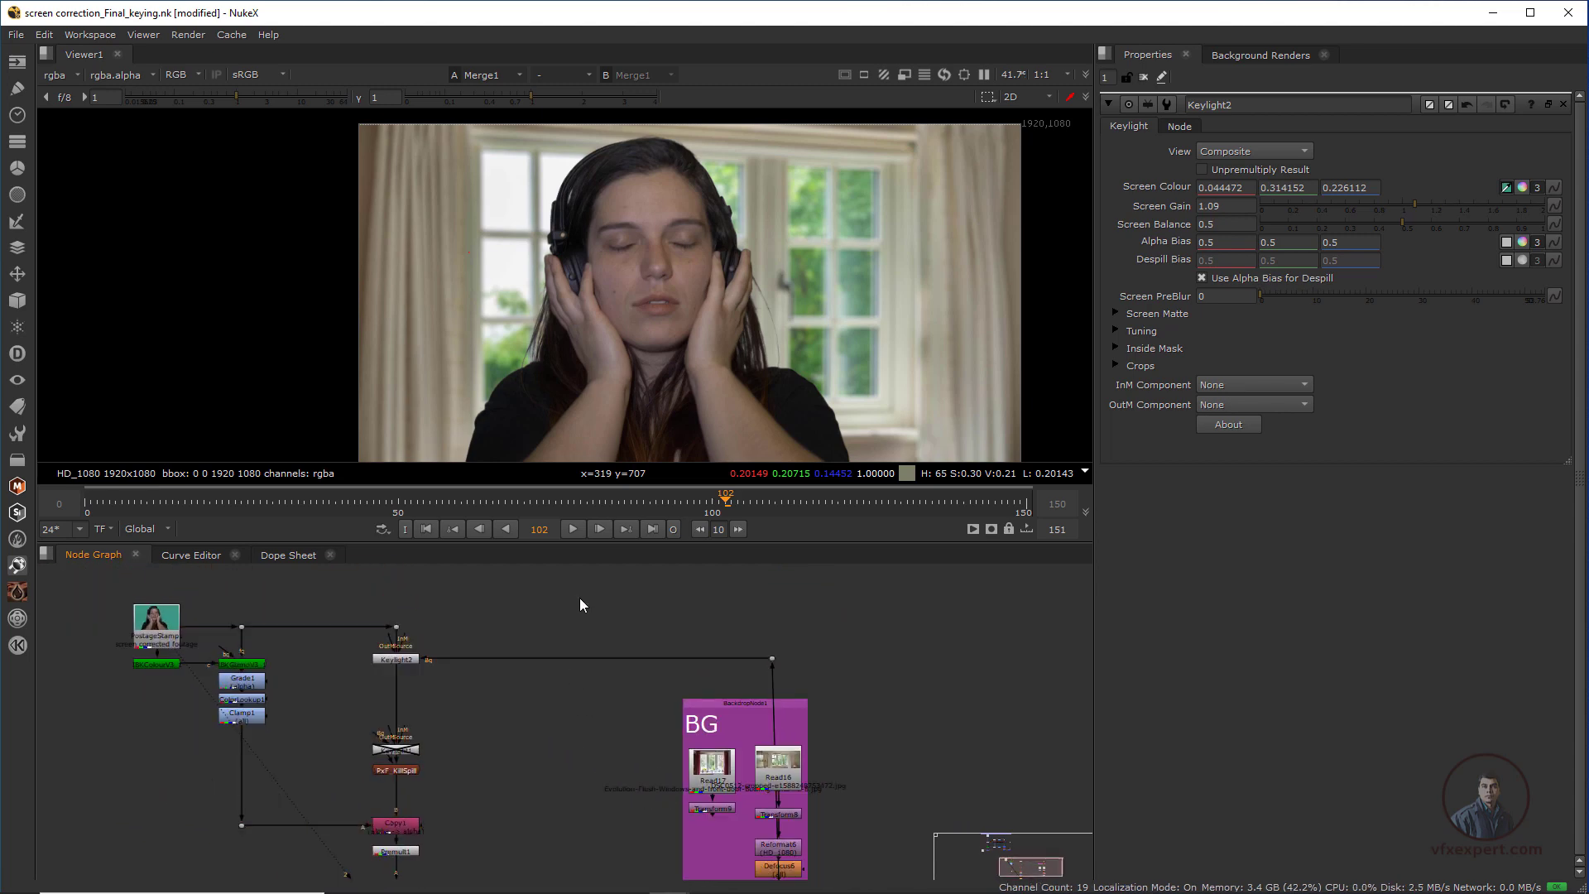
pyautogui.press('Tab')
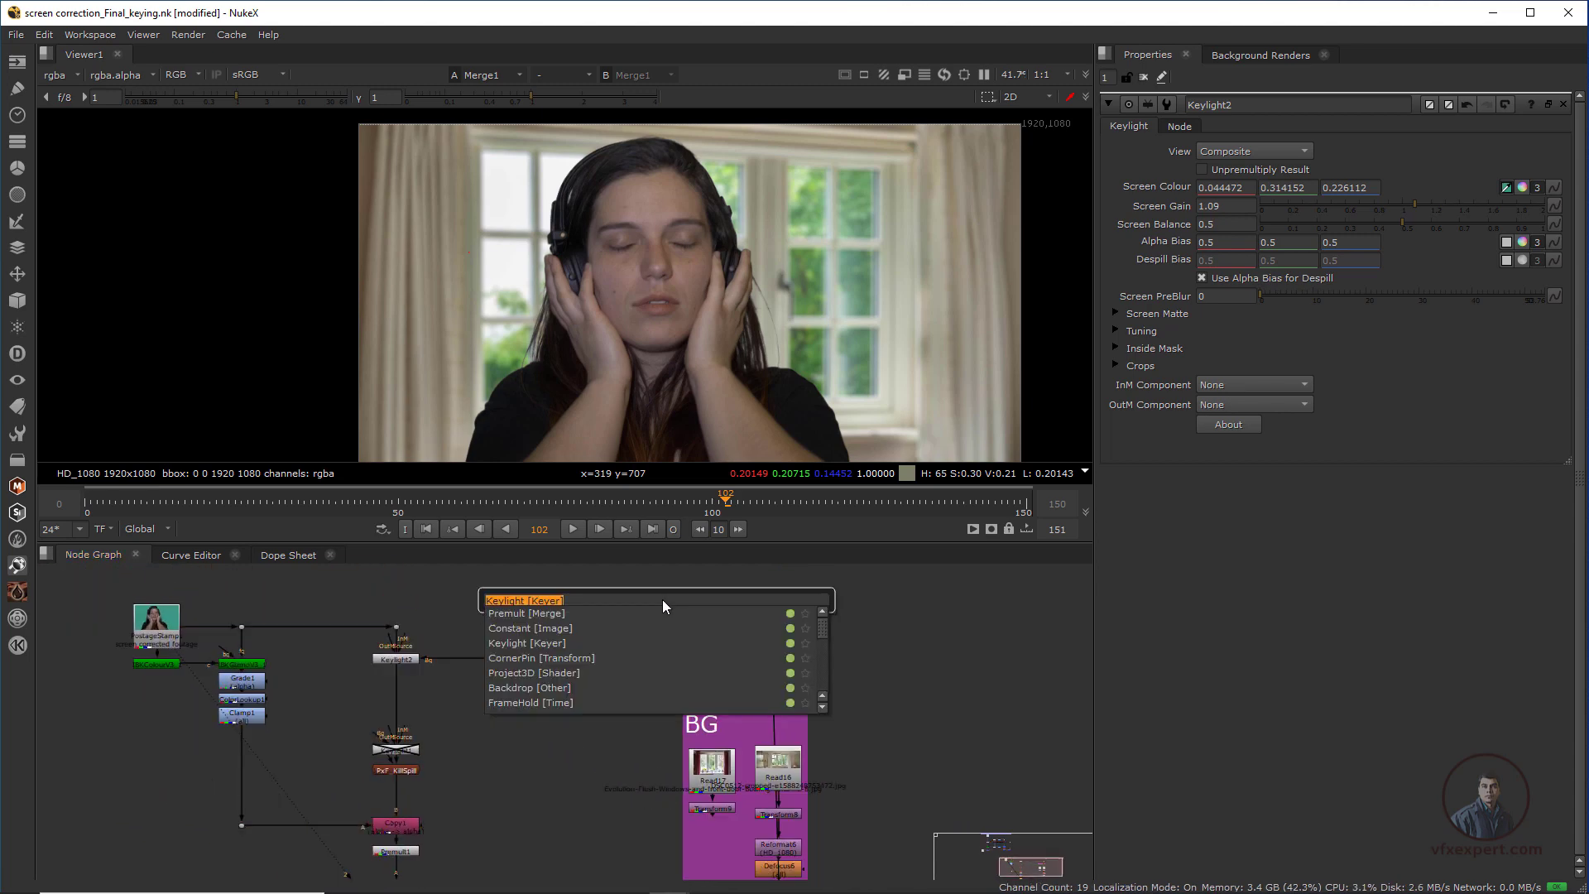
pyautogui.write('cons')
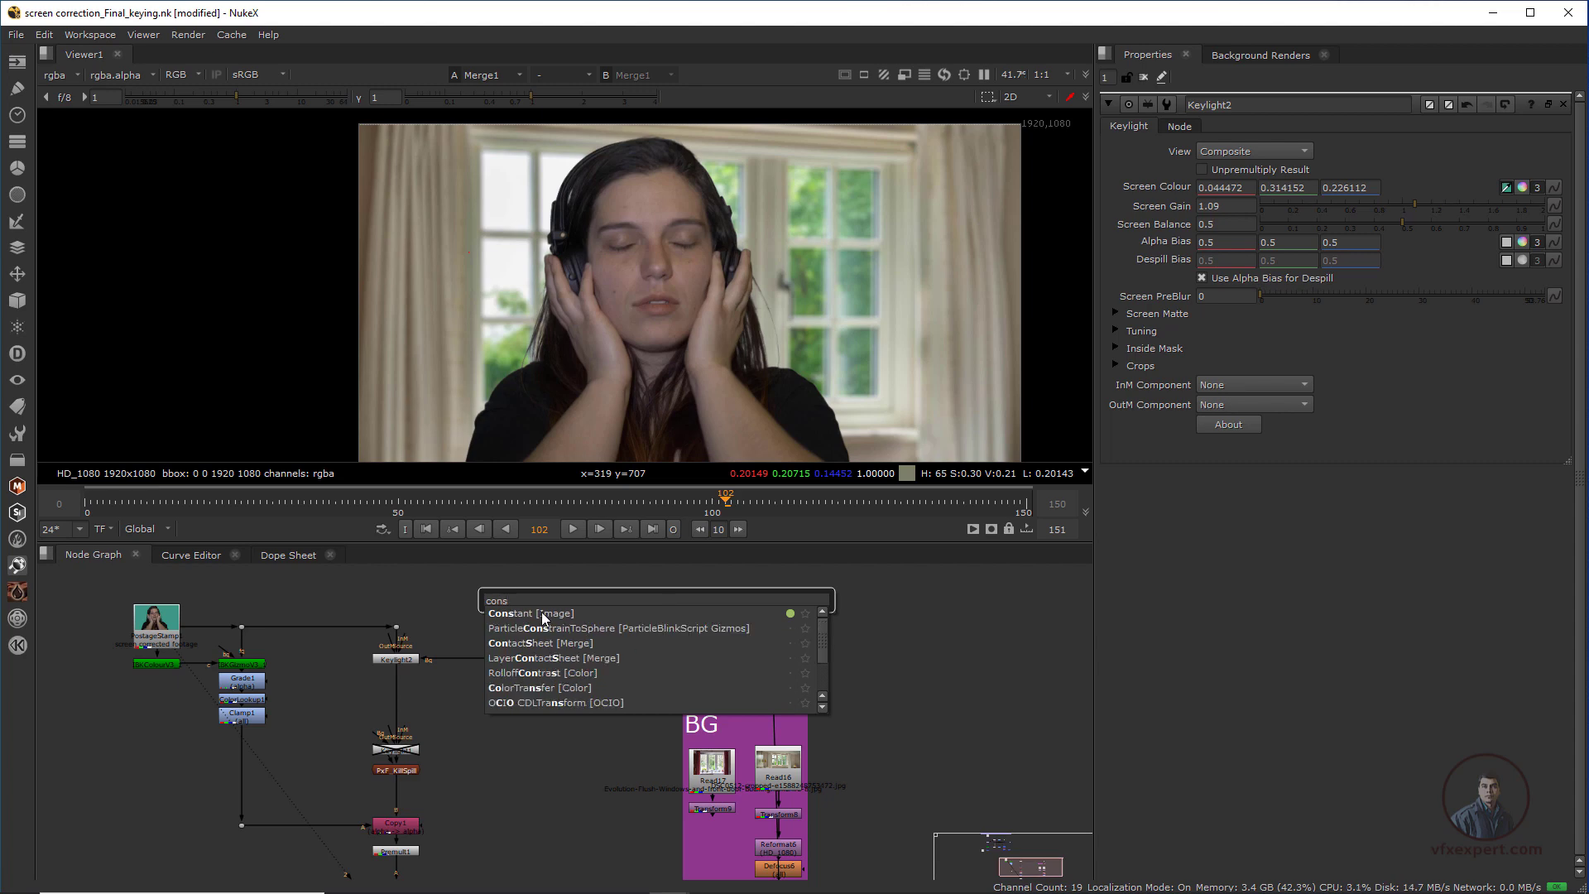
pyautogui.press('Down')
pyautogui.click(579, 612)
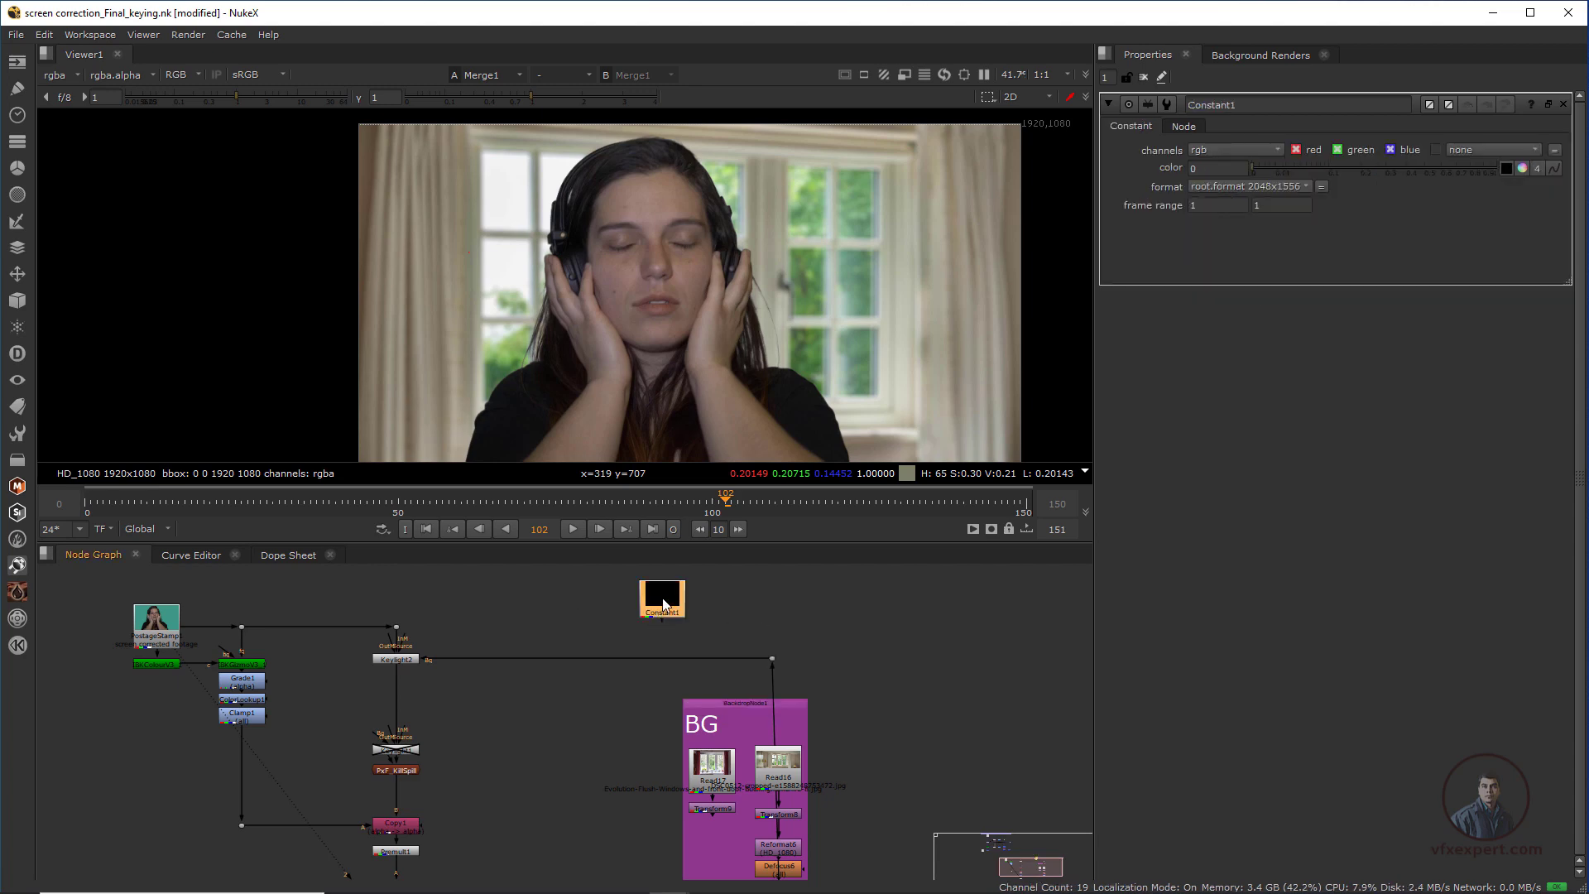
pyautogui.click(1271, 187)
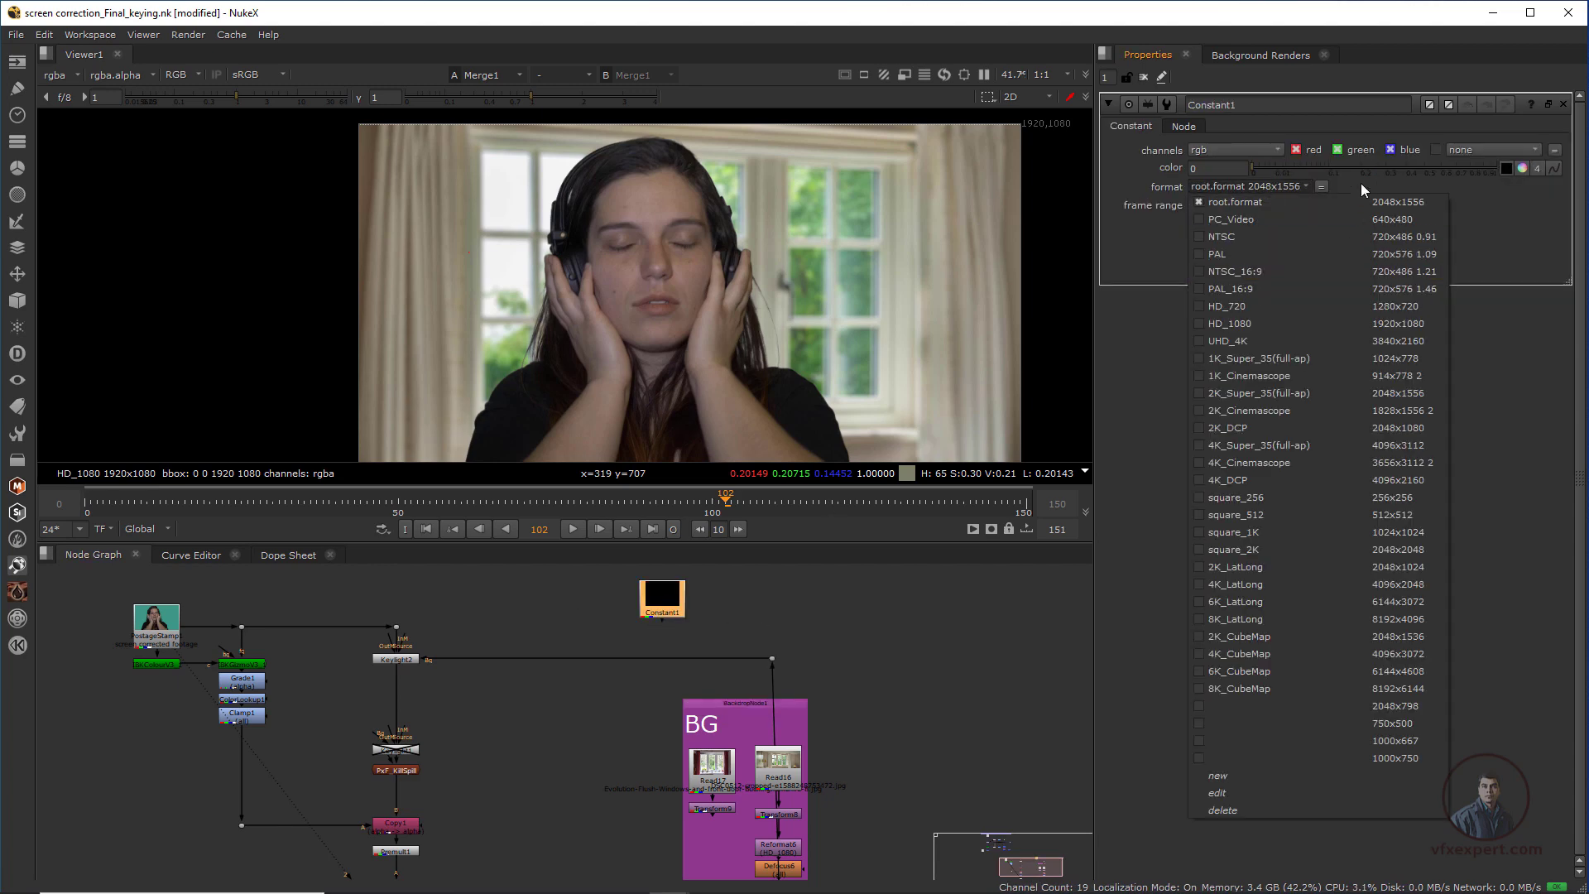
pyautogui.click(1420, 326)
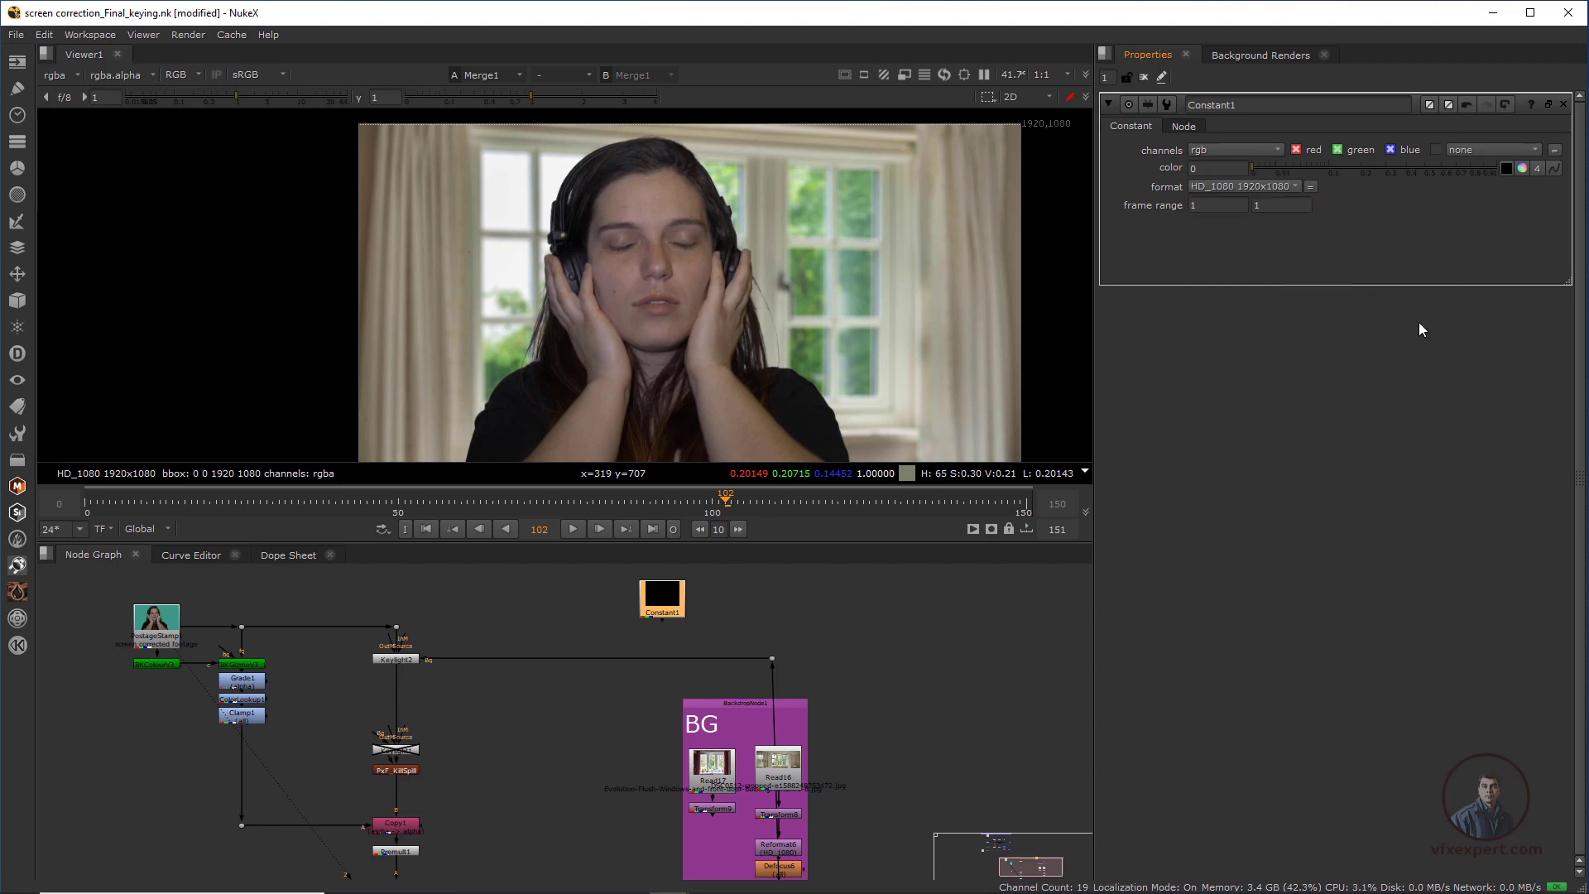
# - View the green-screen source from PostageStamp1 and sample a rectangular area of the screen beside the woman's head
pyautogui.moveTo(504, 646); pyautogui.dragTo(569, 677, button='middle')
pyautogui.click(240, 649)
pyautogui.press('1')
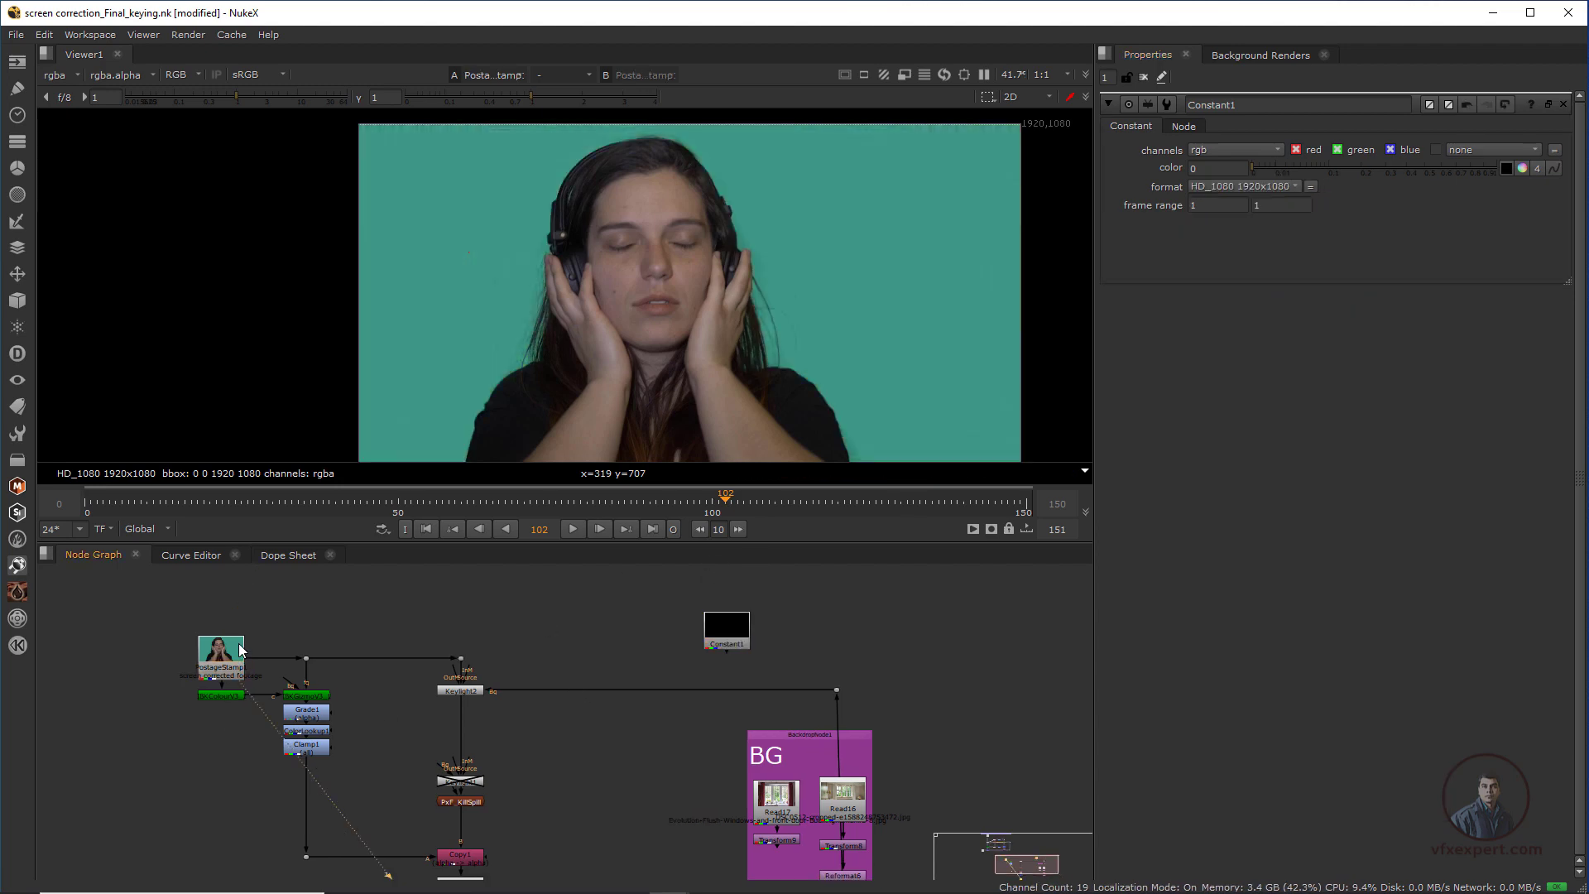
pyautogui.scroll(2, 886, 301)
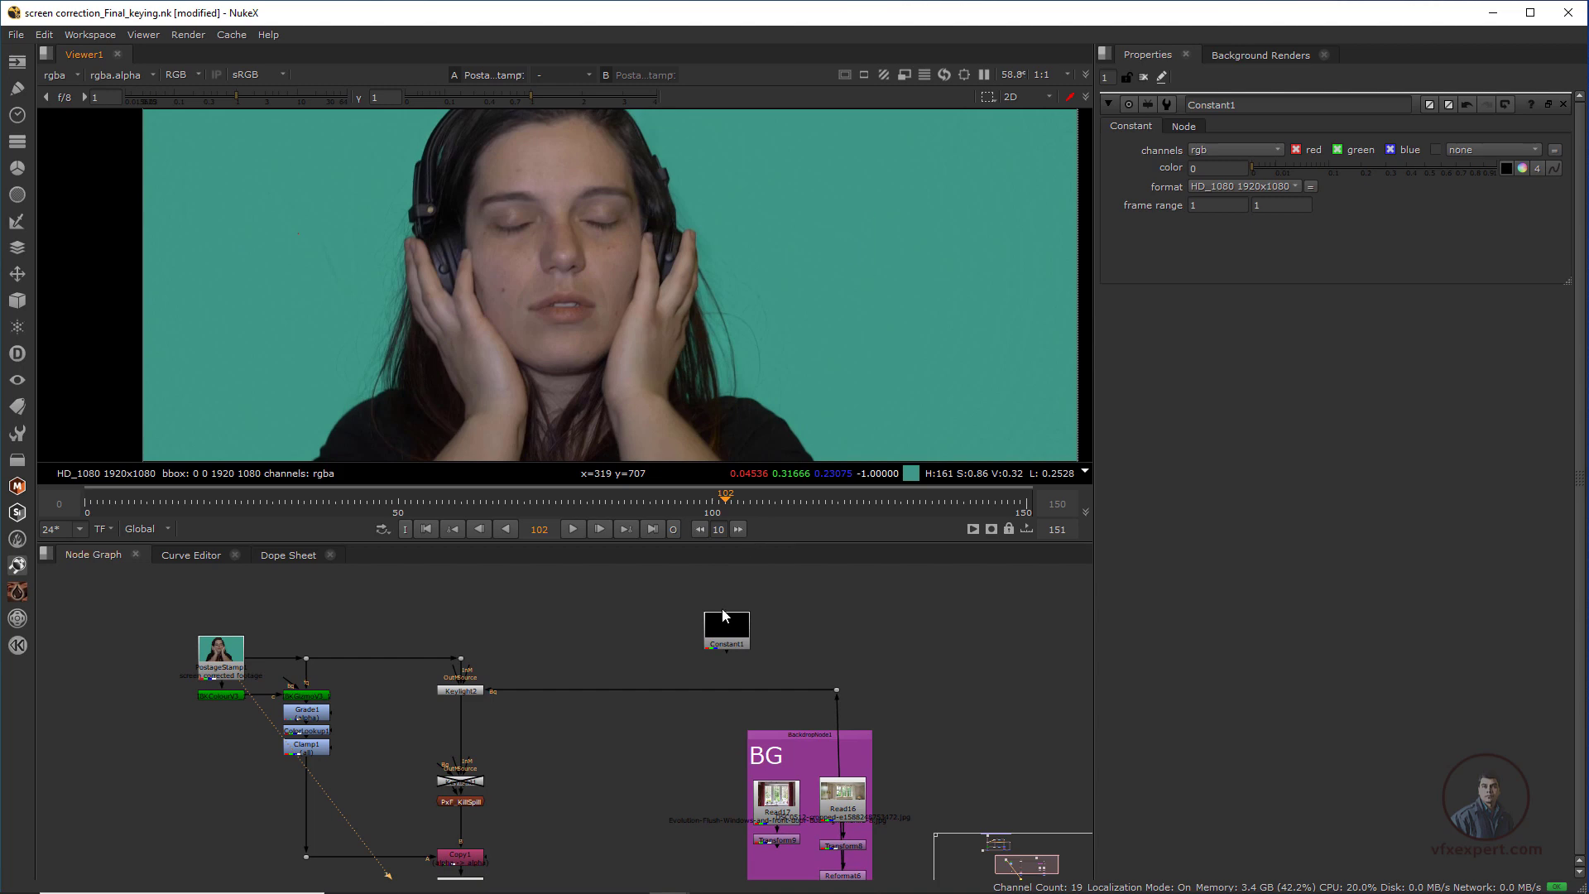
pyautogui.keyDown('ctrl'); pyautogui.keyDown('shift'); pyautogui.moveTo(792, 187); pyautogui.dragTo(870, 280); pyautogui.keyUp('shift'); pyautogui.keyUp('ctrl')
# - Copy the sampled green-screen colour into Constant1's color, and clear the sample box from the viewer
pyautogui.click(731, 638)
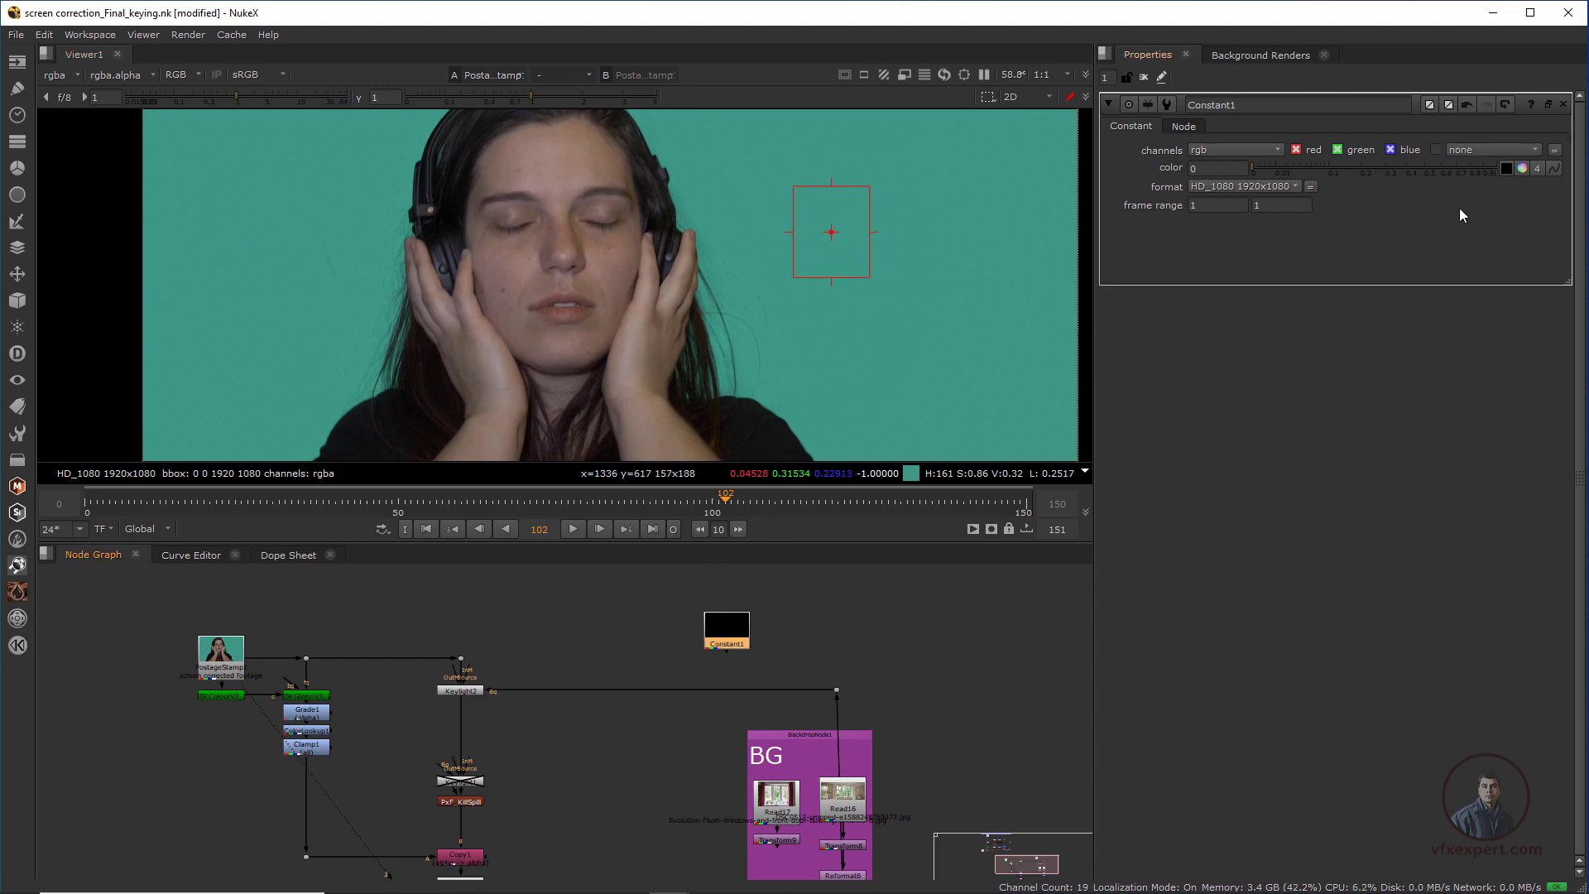
pyautogui.moveTo(913, 474); pyautogui.dragTo(1506, 173)
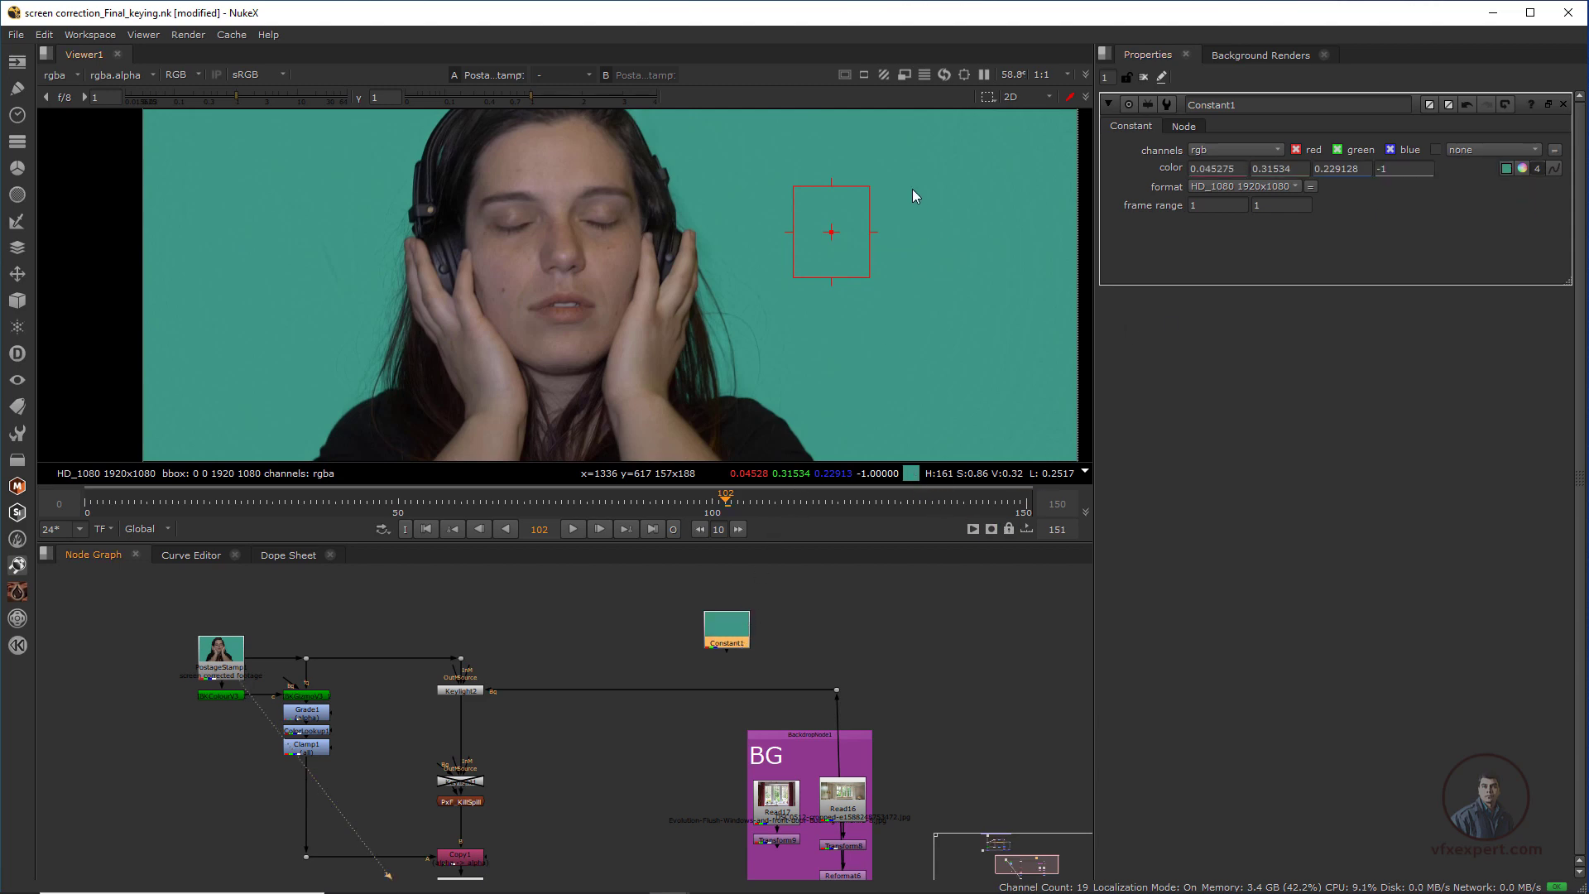
pyautogui.scroll(-1, 786, 652)
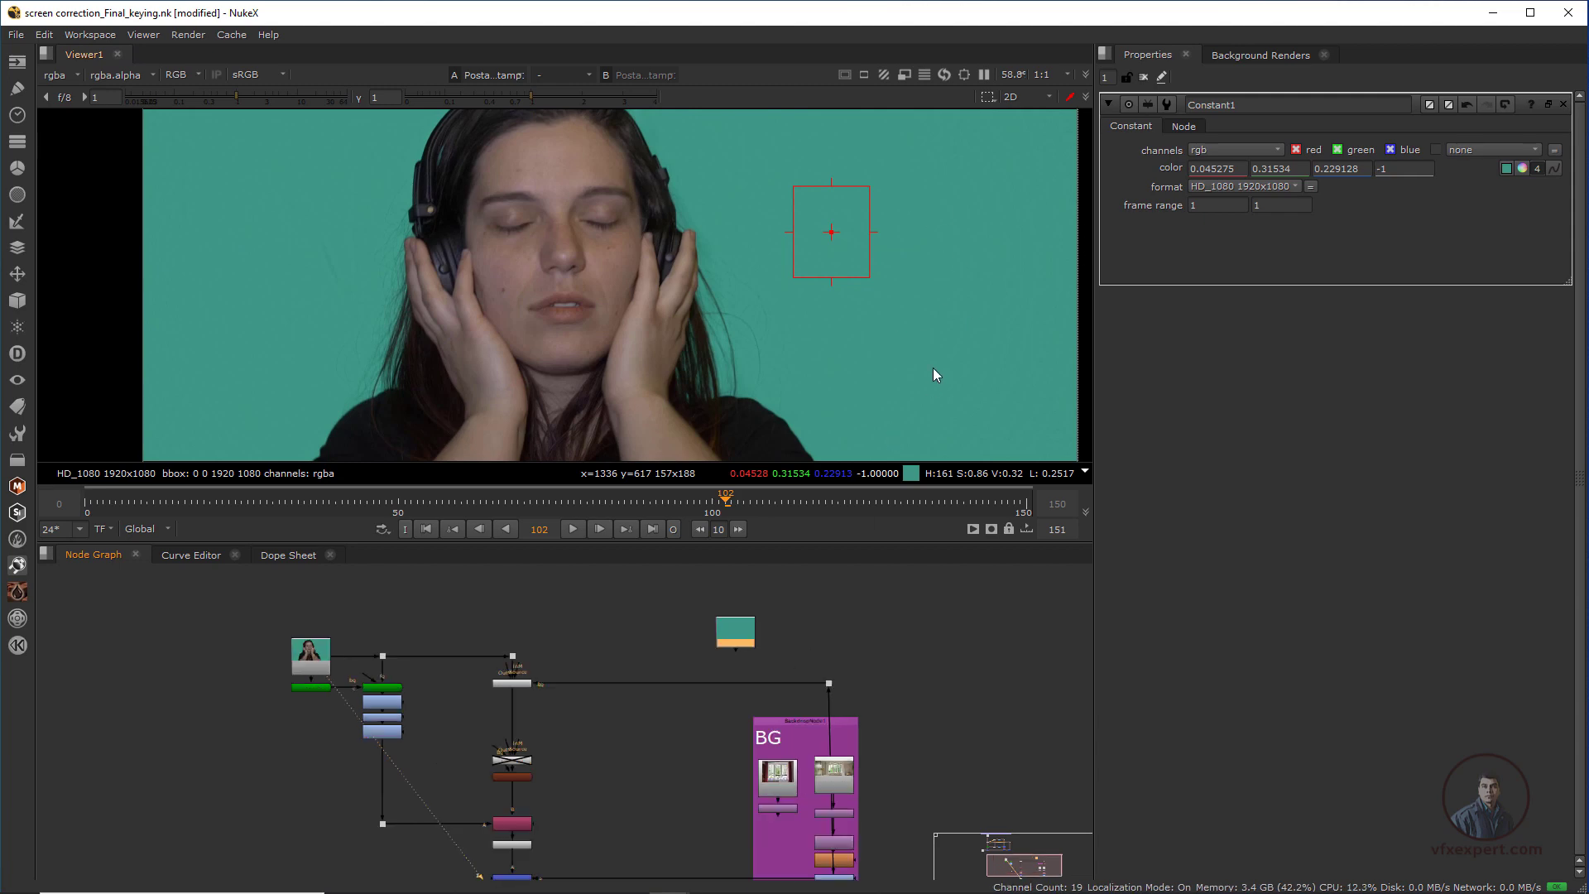
pyautogui.scroll(-3, 892, 331)
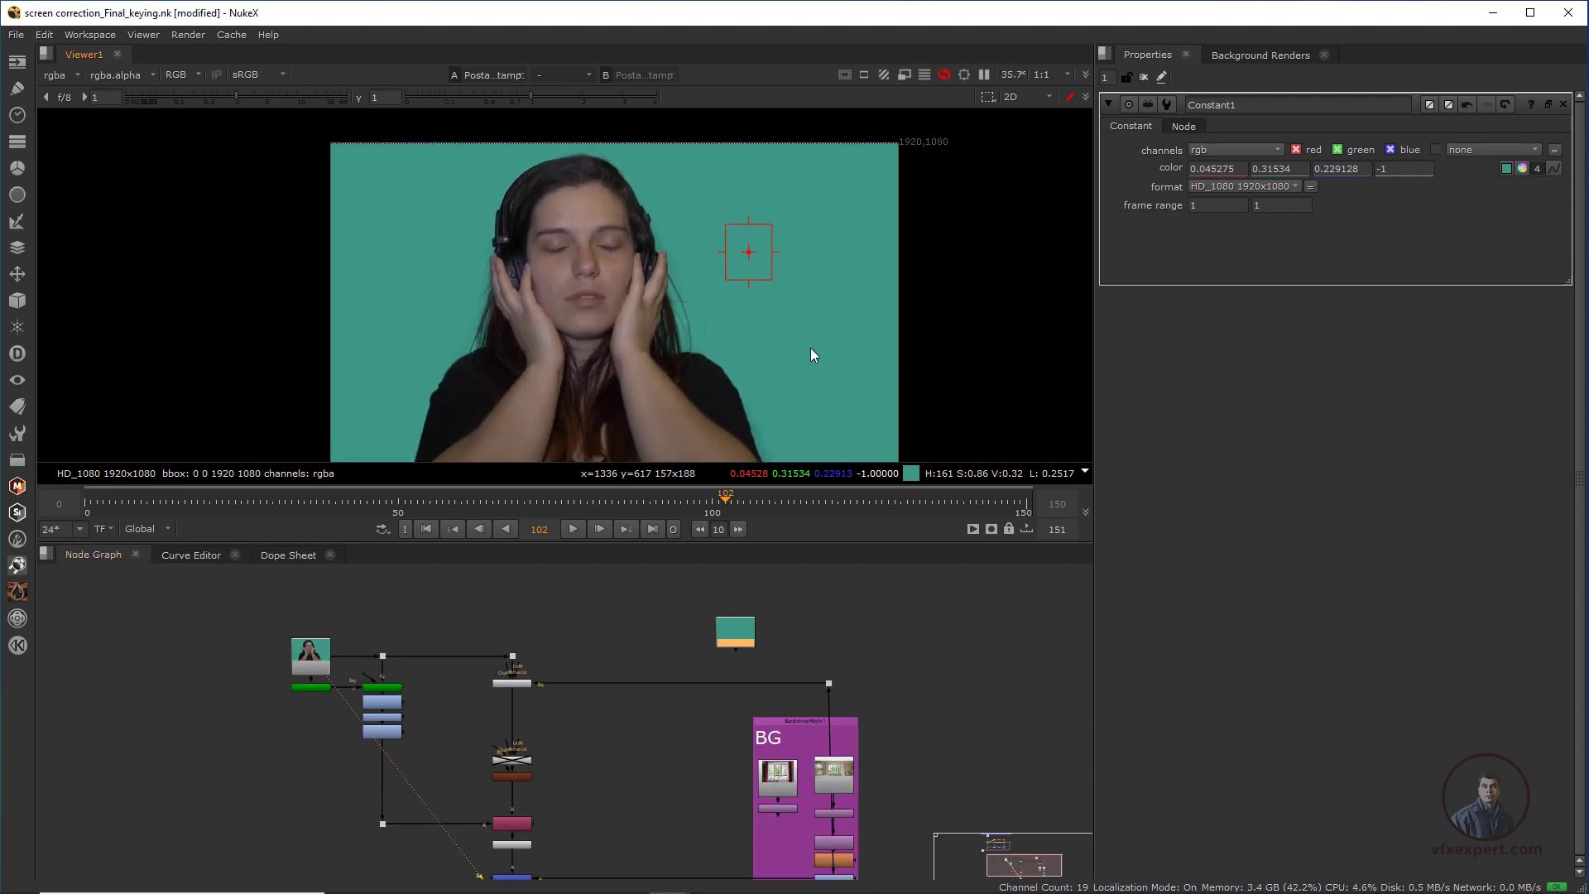
pyautogui.keyDown('ctrl'); pyautogui.click(961, 328); pyautogui.keyUp('ctrl')
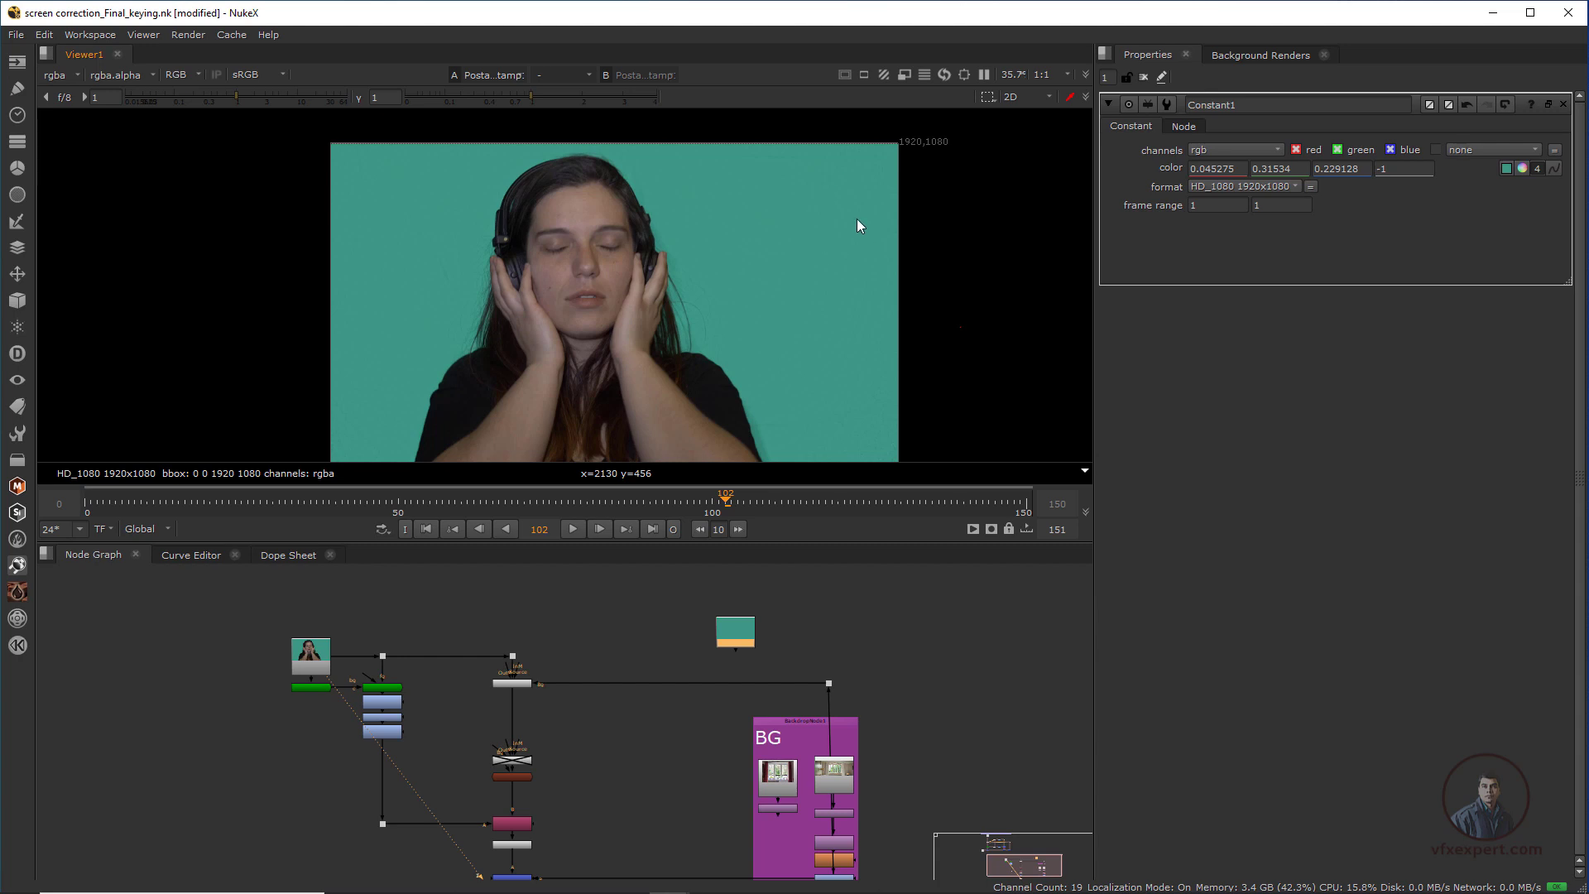
# - Add a Merge node beside Constant1, connecting its B input to Constant1 and its A input to the footage line's dot above Keylight2
pyautogui.scroll(3, 702, 637)
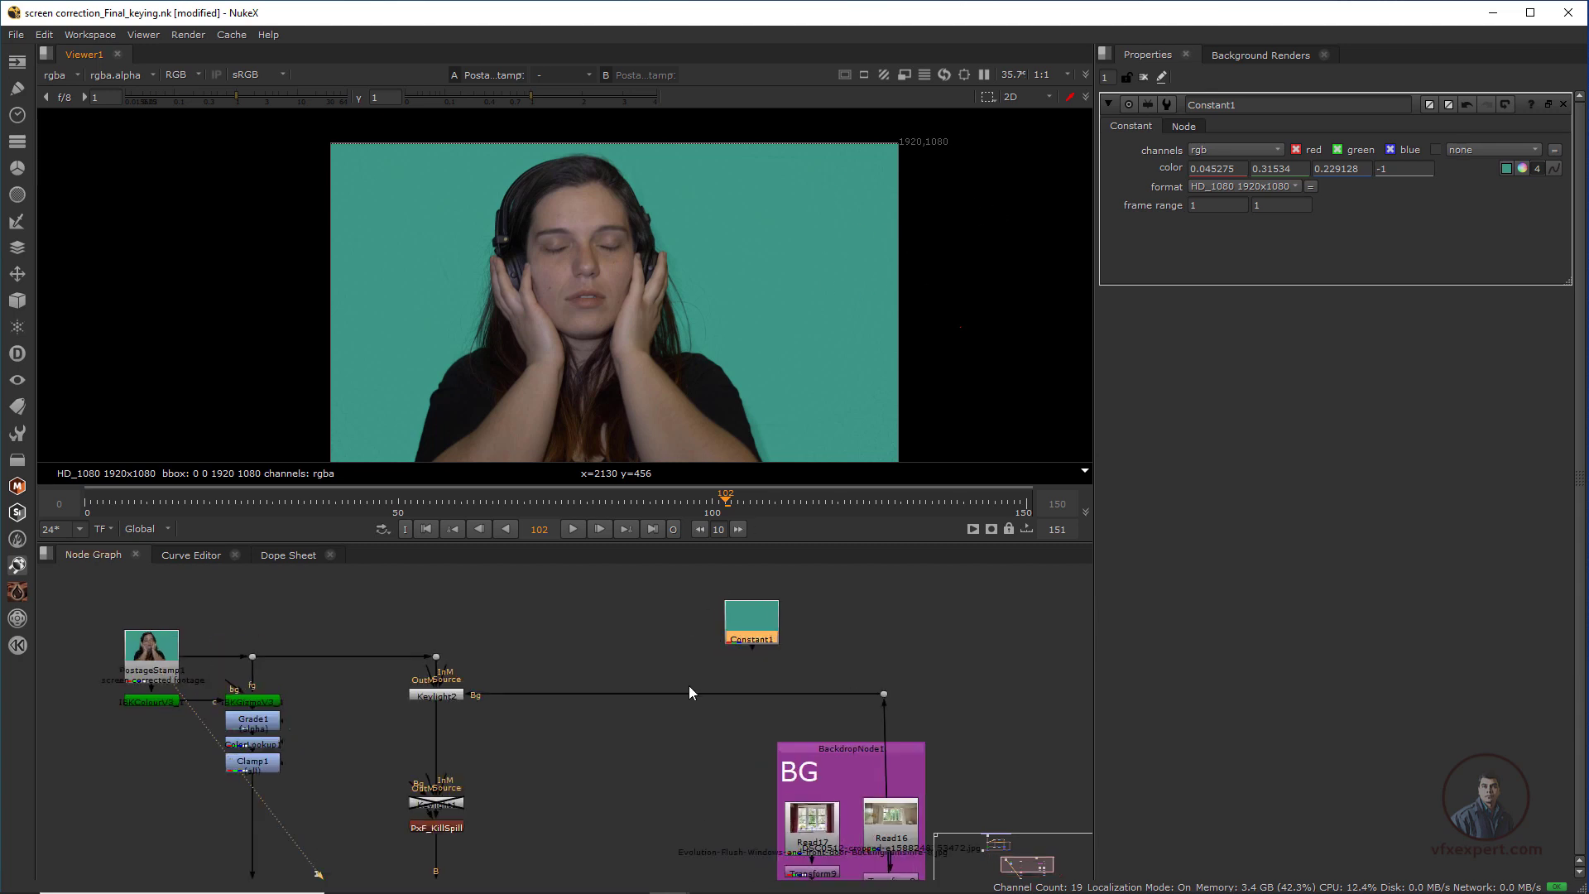
pyautogui.moveTo(815, 697); pyautogui.dragTo(689, 650, button='middle')
pyautogui.moveTo(674, 623); pyautogui.dragTo(884, 671)
pyautogui.click(694, 619)
pyautogui.press('m')
pyautogui.moveTo(737, 672); pyautogui.dragTo(850, 742, button='middle')
pyautogui.moveTo(992, 732); pyautogui.dragTo(925, 685)
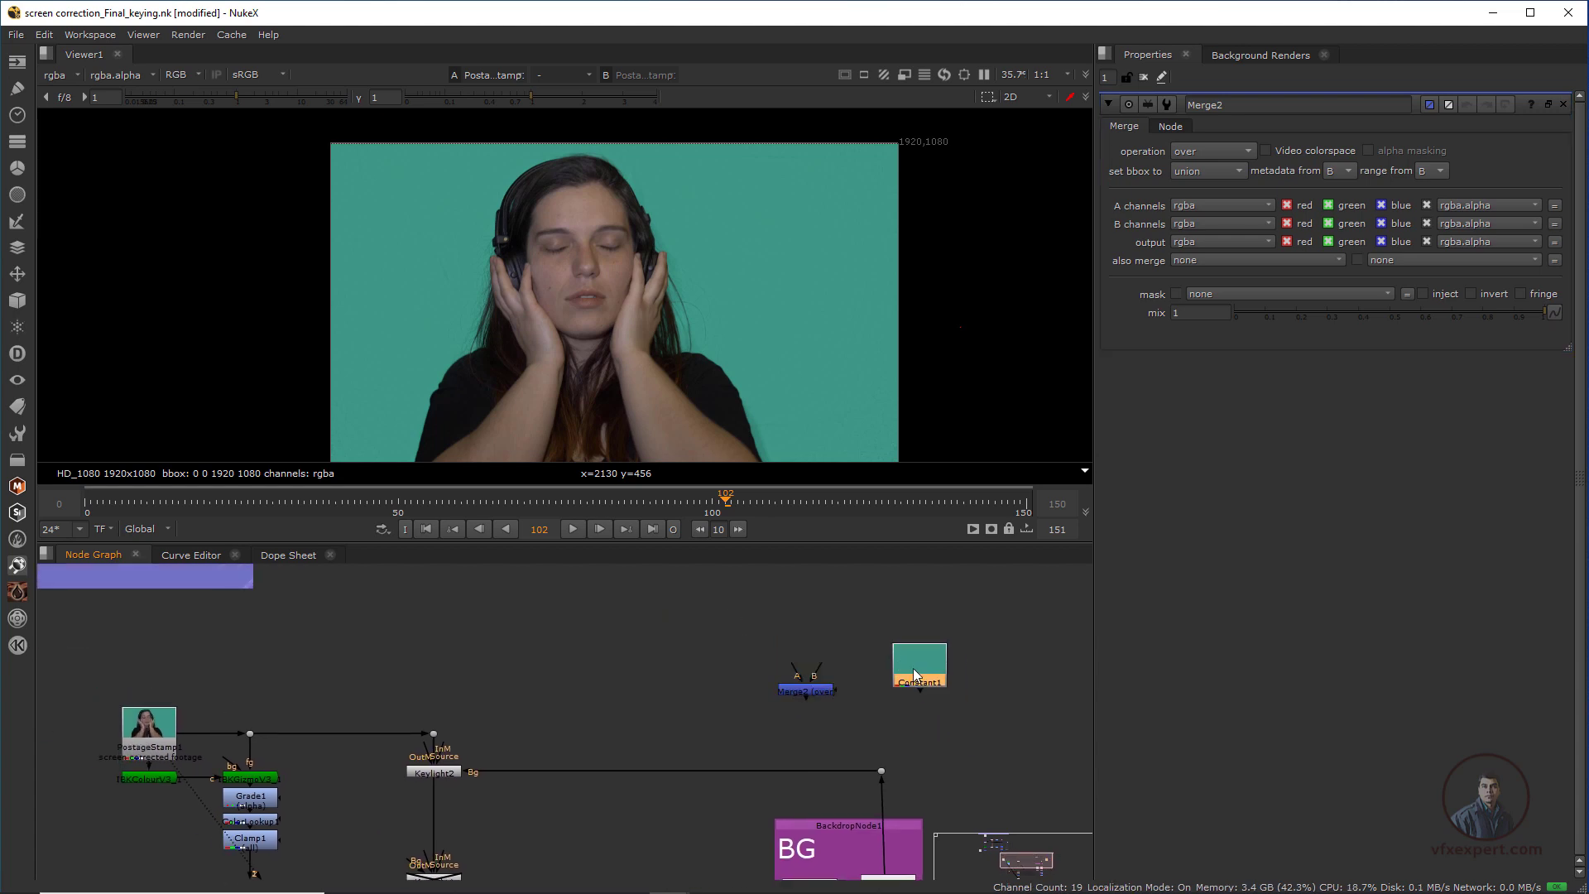
pyautogui.moveTo(821, 667); pyautogui.dragTo(945, 690)
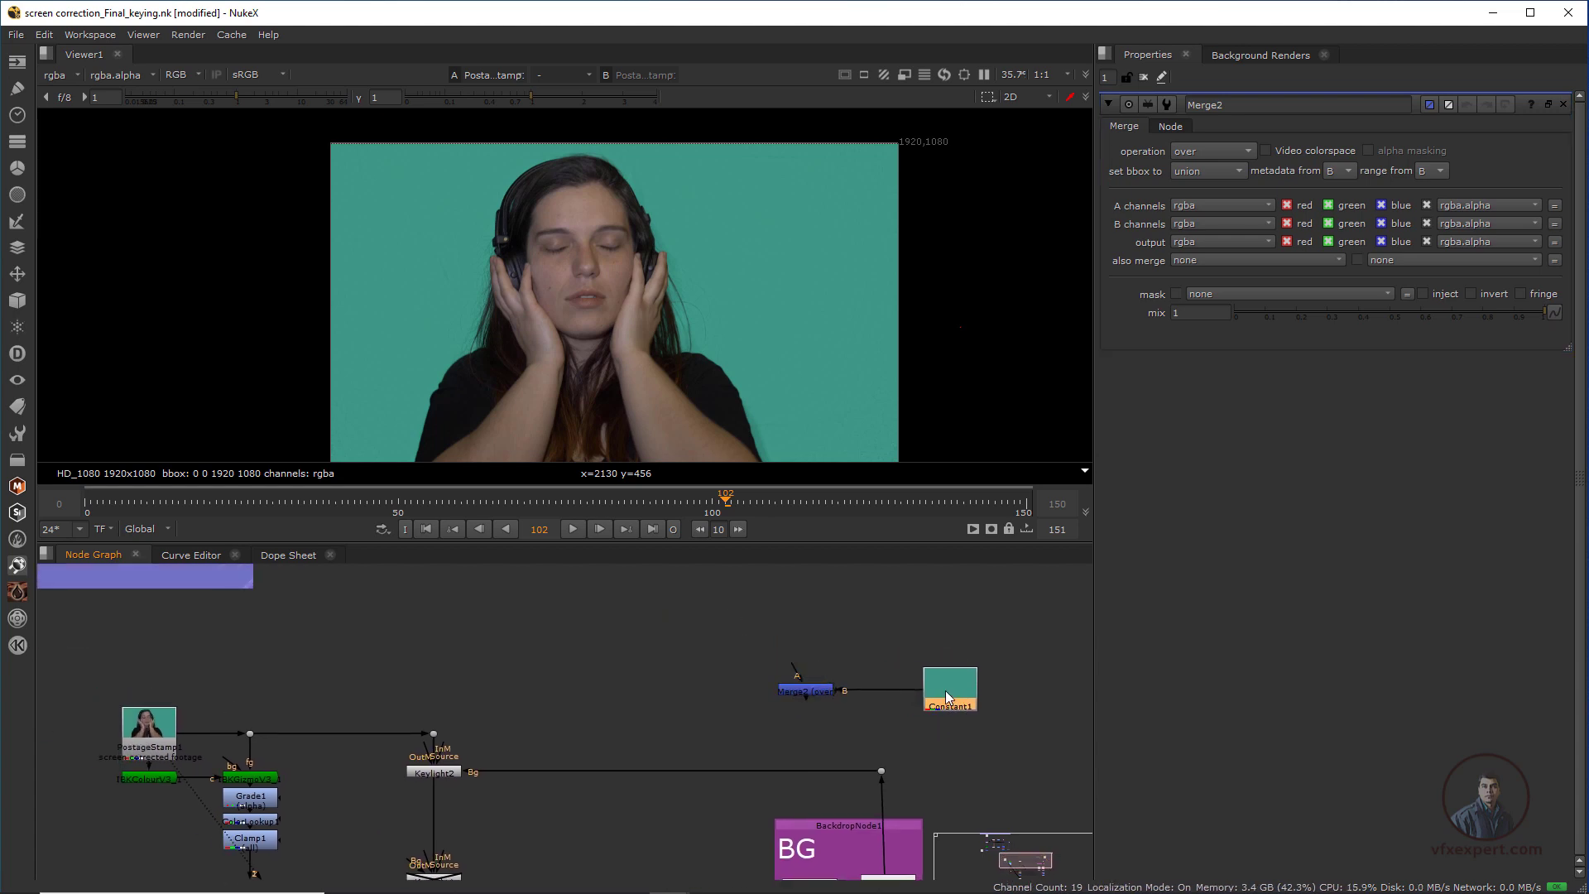
pyautogui.click(815, 690)
pyautogui.moveTo(793, 679)
pyautogui.mouseDown()
pyautogui.moveTo(686, 672)
pyautogui.moveTo(472, 712)
pyautogui.moveTo(435, 735)
pyautogui.mouseUp()
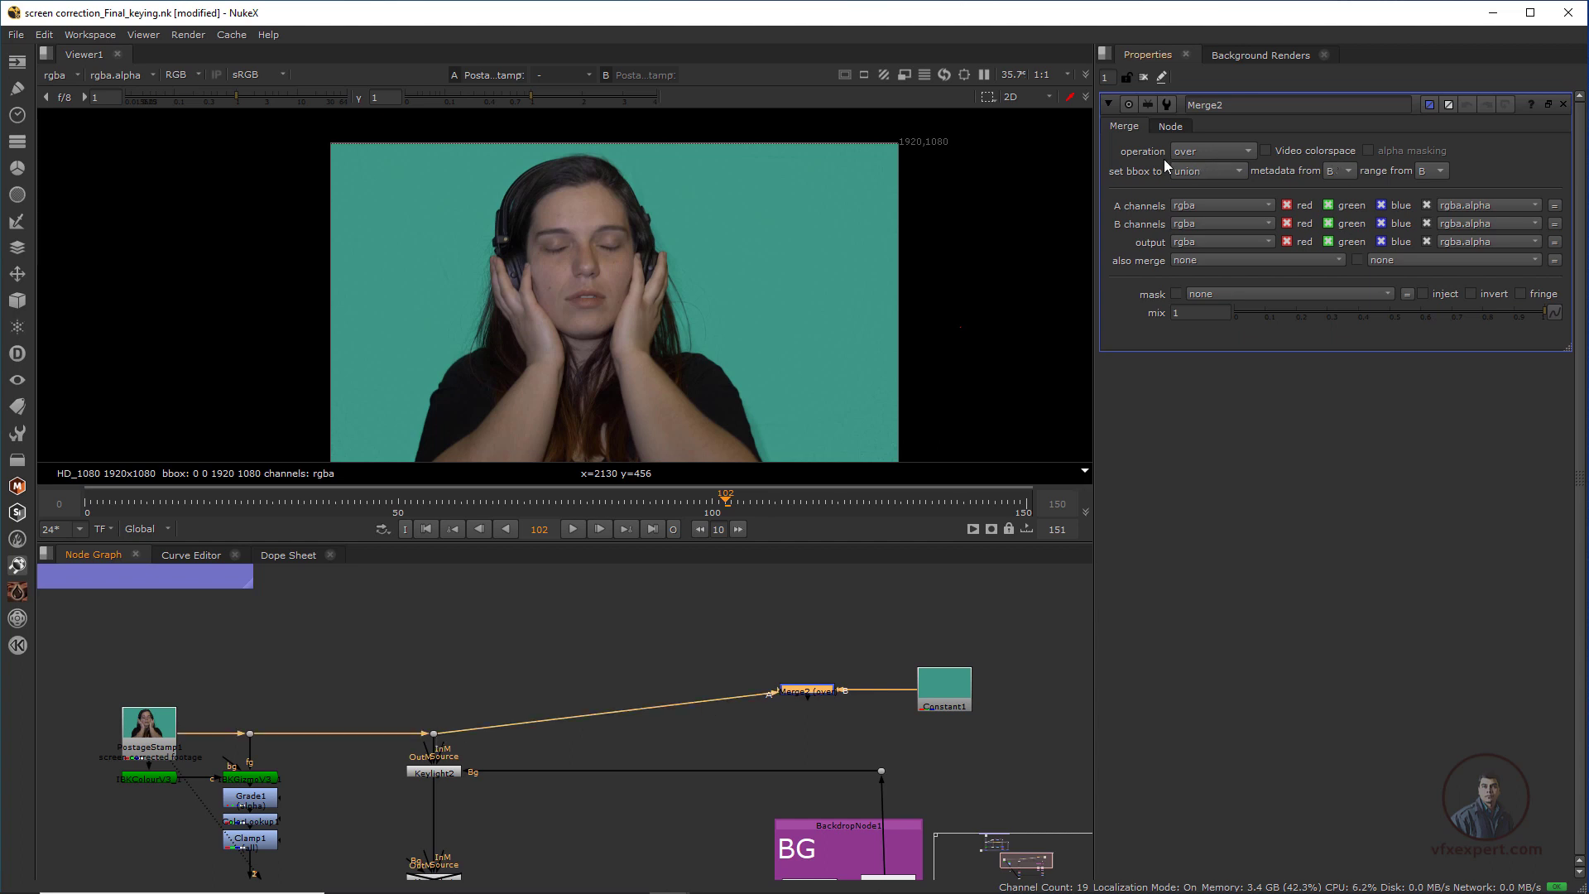
# - Set Merge2's operation to divide and view its result over the whole frame
pyautogui.click(1232, 152)
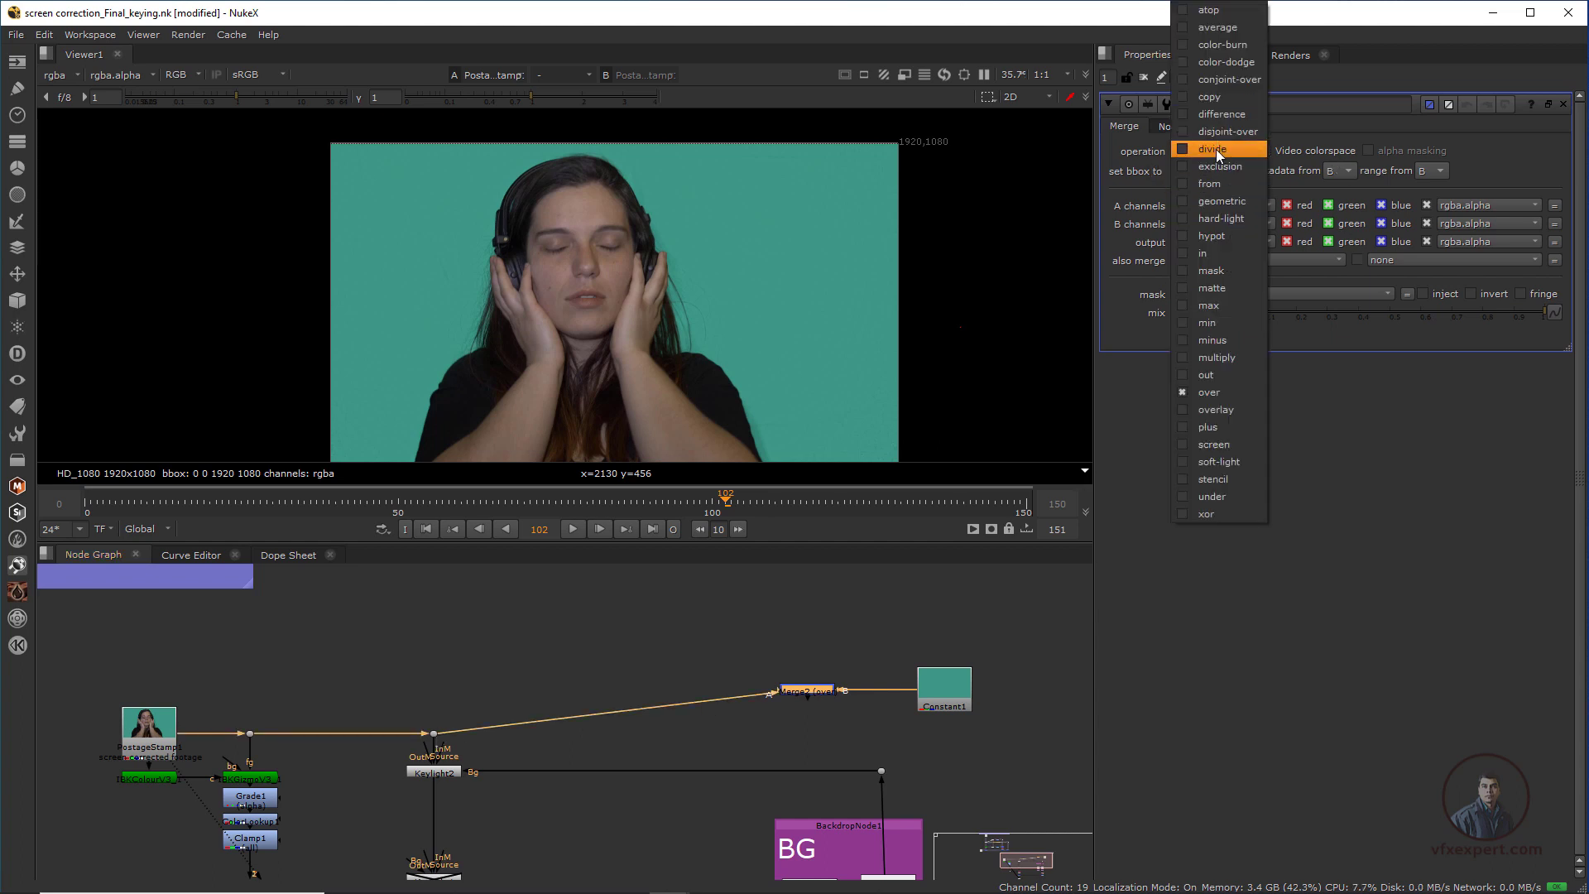
pyautogui.click(1215, 149)
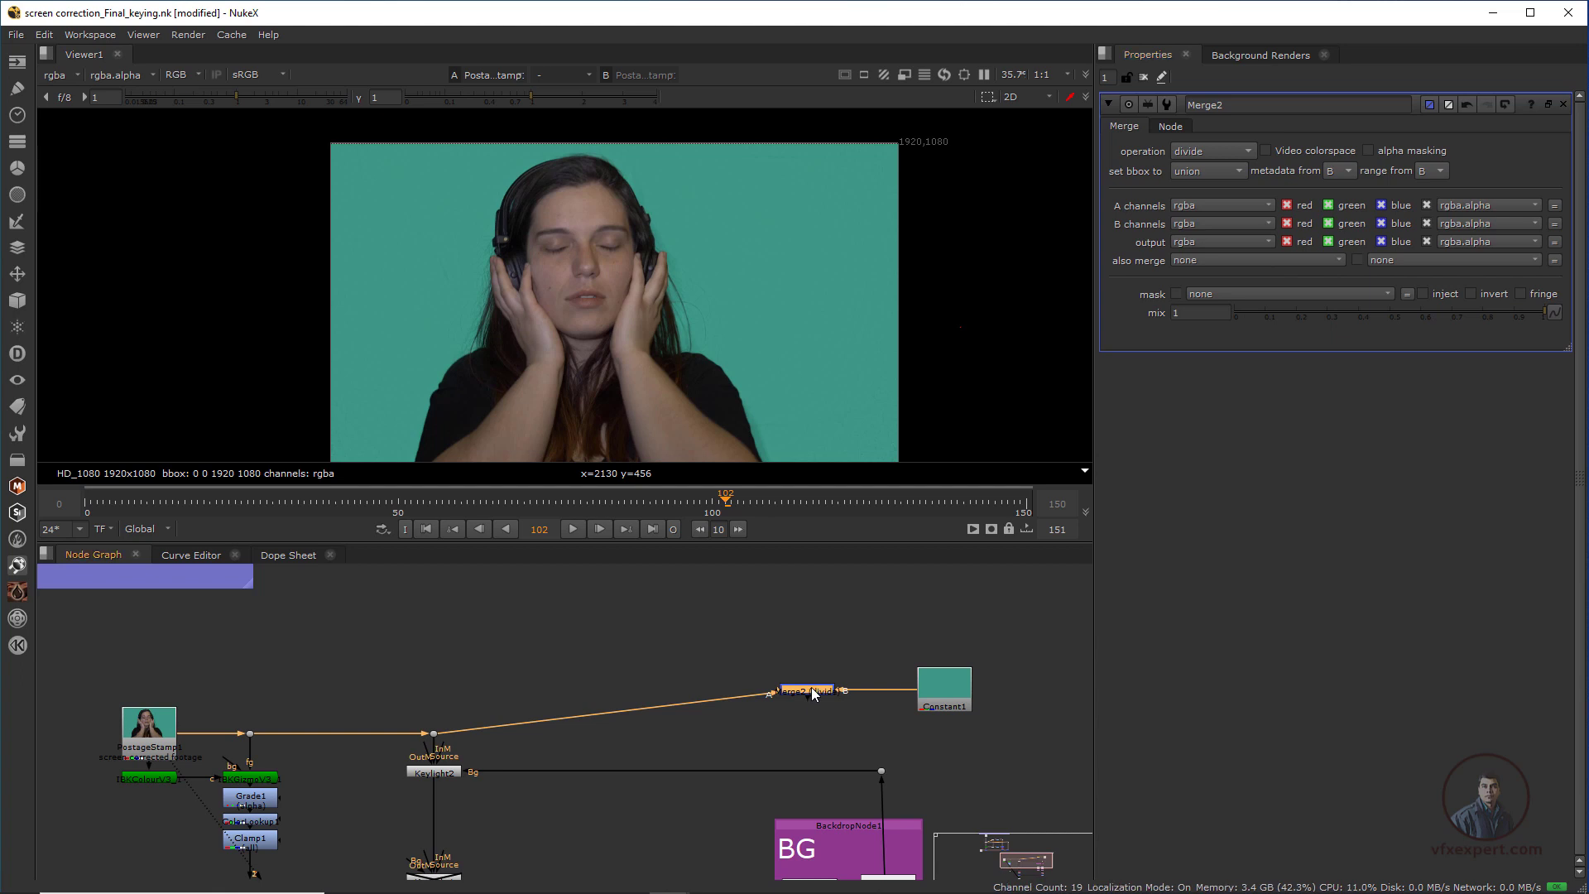
pyautogui.press('1')
pyautogui.scroll(1, 534, 355)
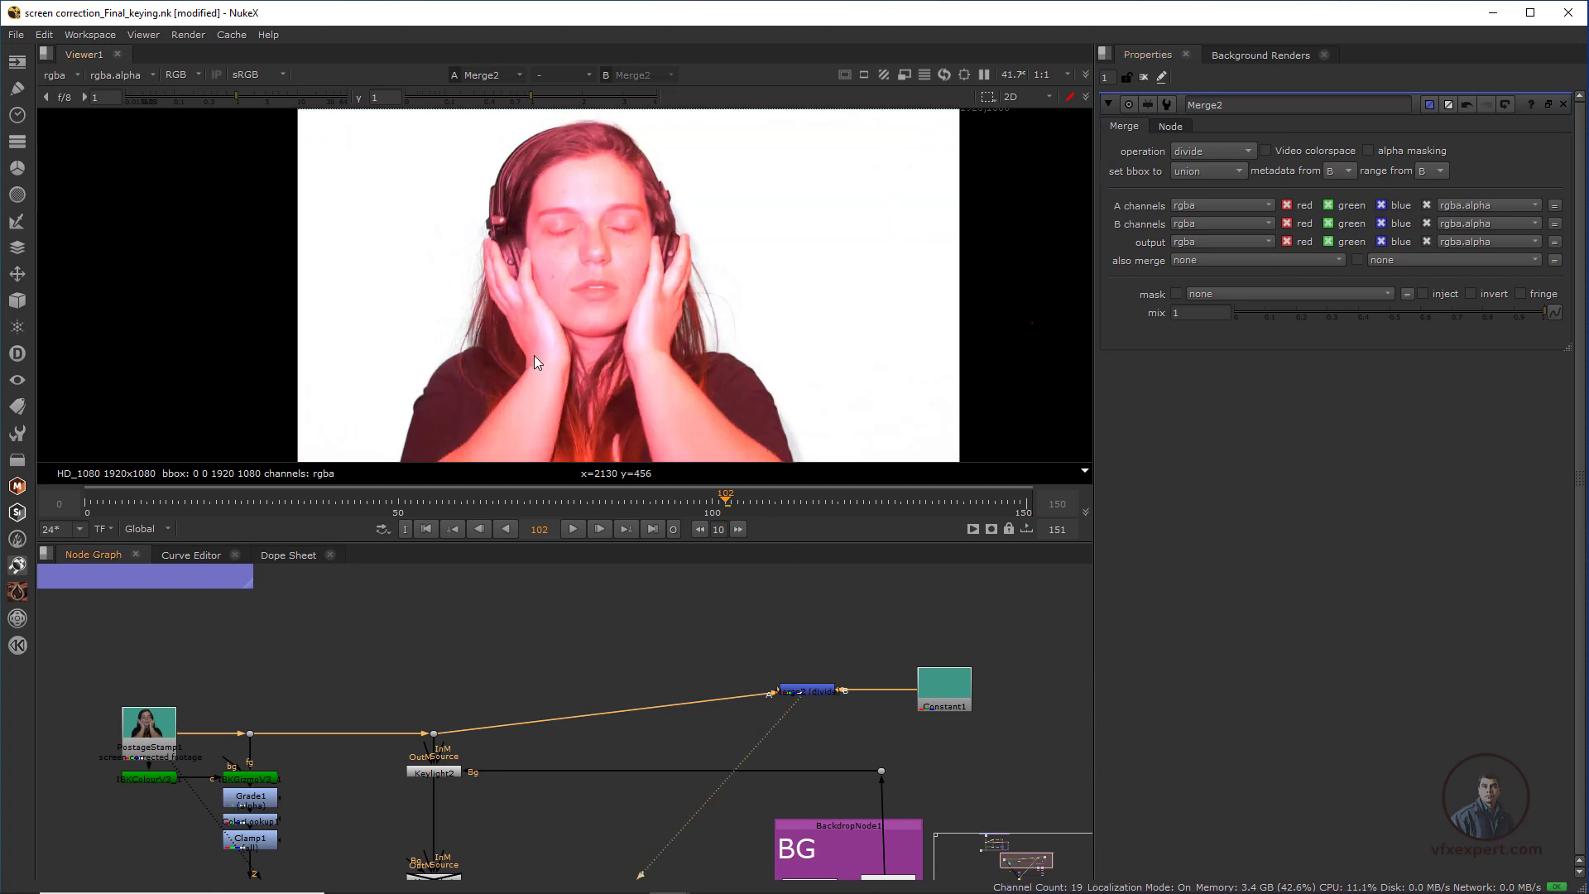
pyautogui.scroll(-1, 545, 319)
pyautogui.scroll(-2, 724, 658)
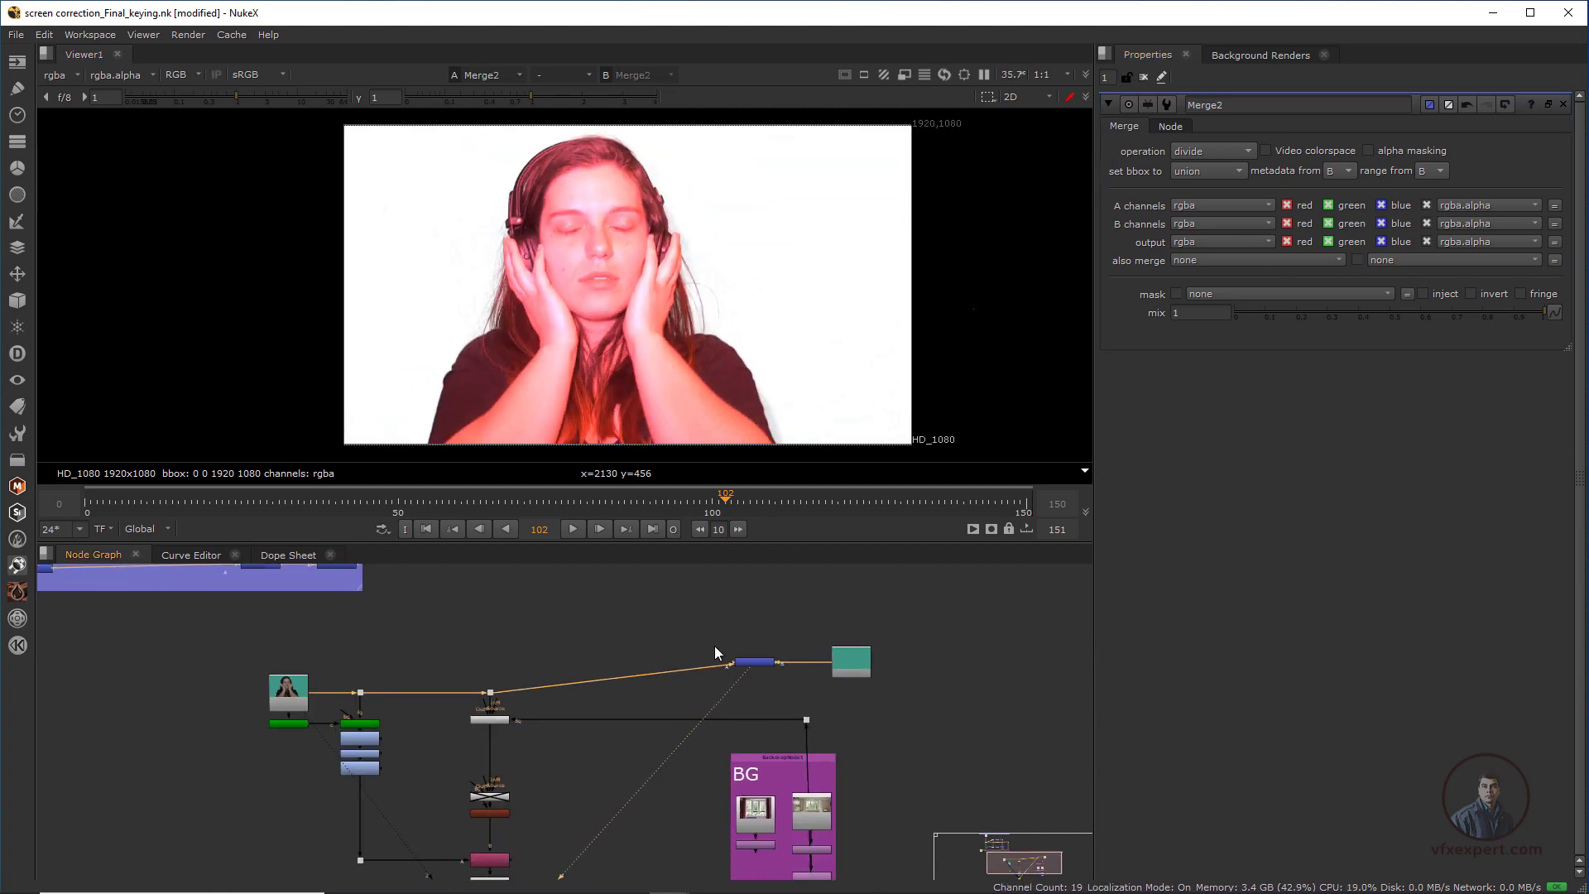
# - Place Constant1 directly above Merge2 and shift both nodes away to the right of the BG backdrop
pyautogui.moveTo(747, 688); pyautogui.dragTo(607, 711, button='middle')
pyautogui.scroll(3, 658, 693)
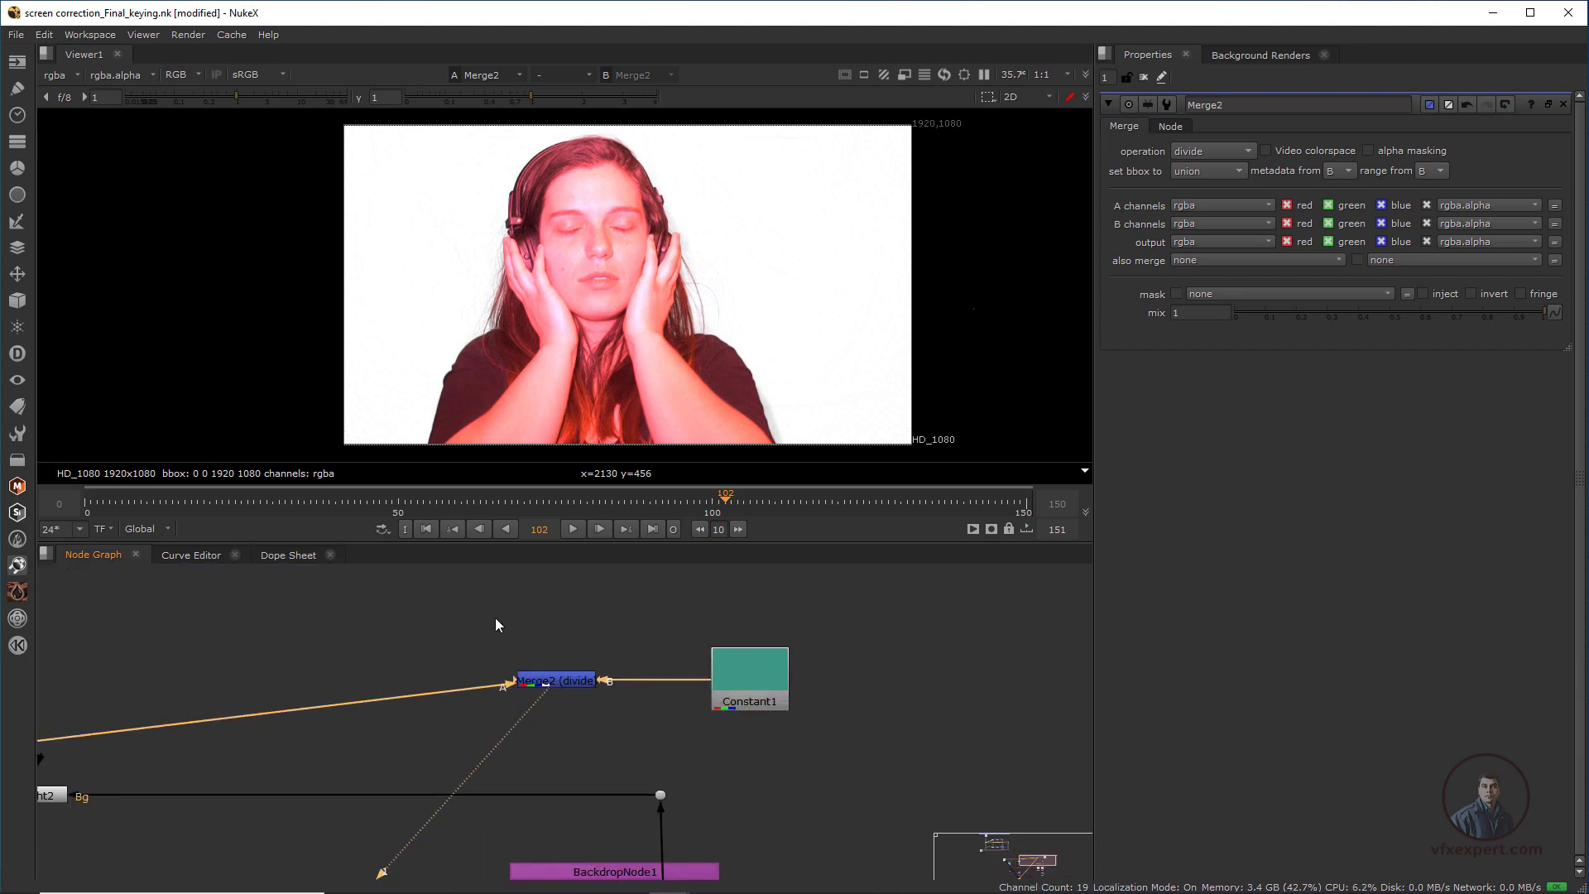
pyautogui.moveTo(496, 620); pyautogui.dragTo(581, 631)
pyautogui.moveTo(737, 743); pyautogui.dragTo(737, 743)
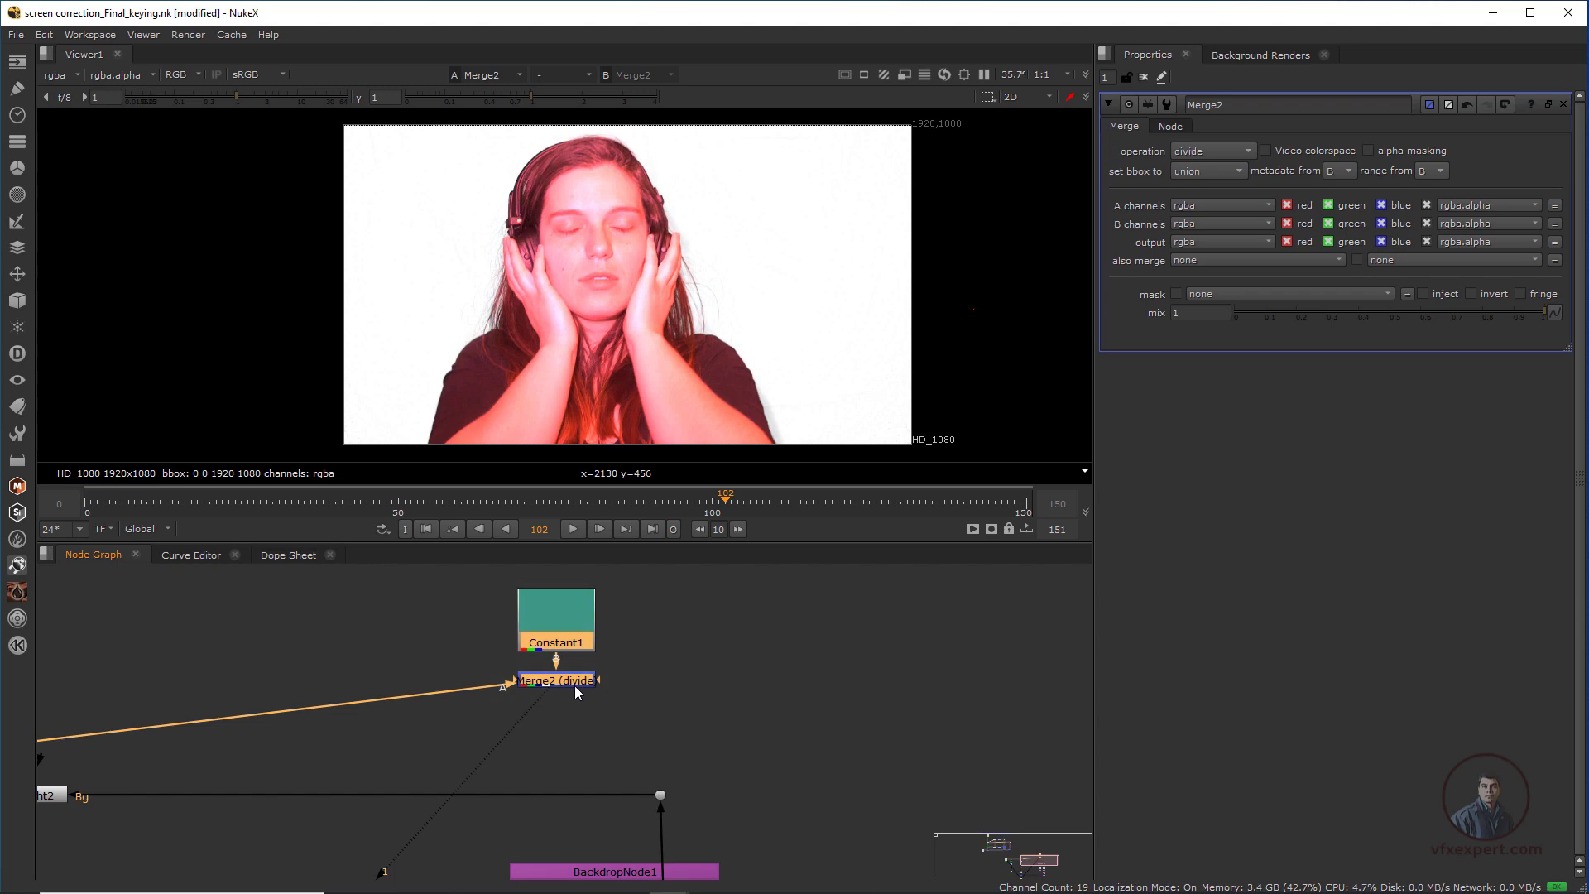
pyautogui.moveTo(586, 684); pyautogui.dragTo(861, 764)
pyautogui.moveTo(811, 797); pyautogui.dragTo(814, 700, button='middle')
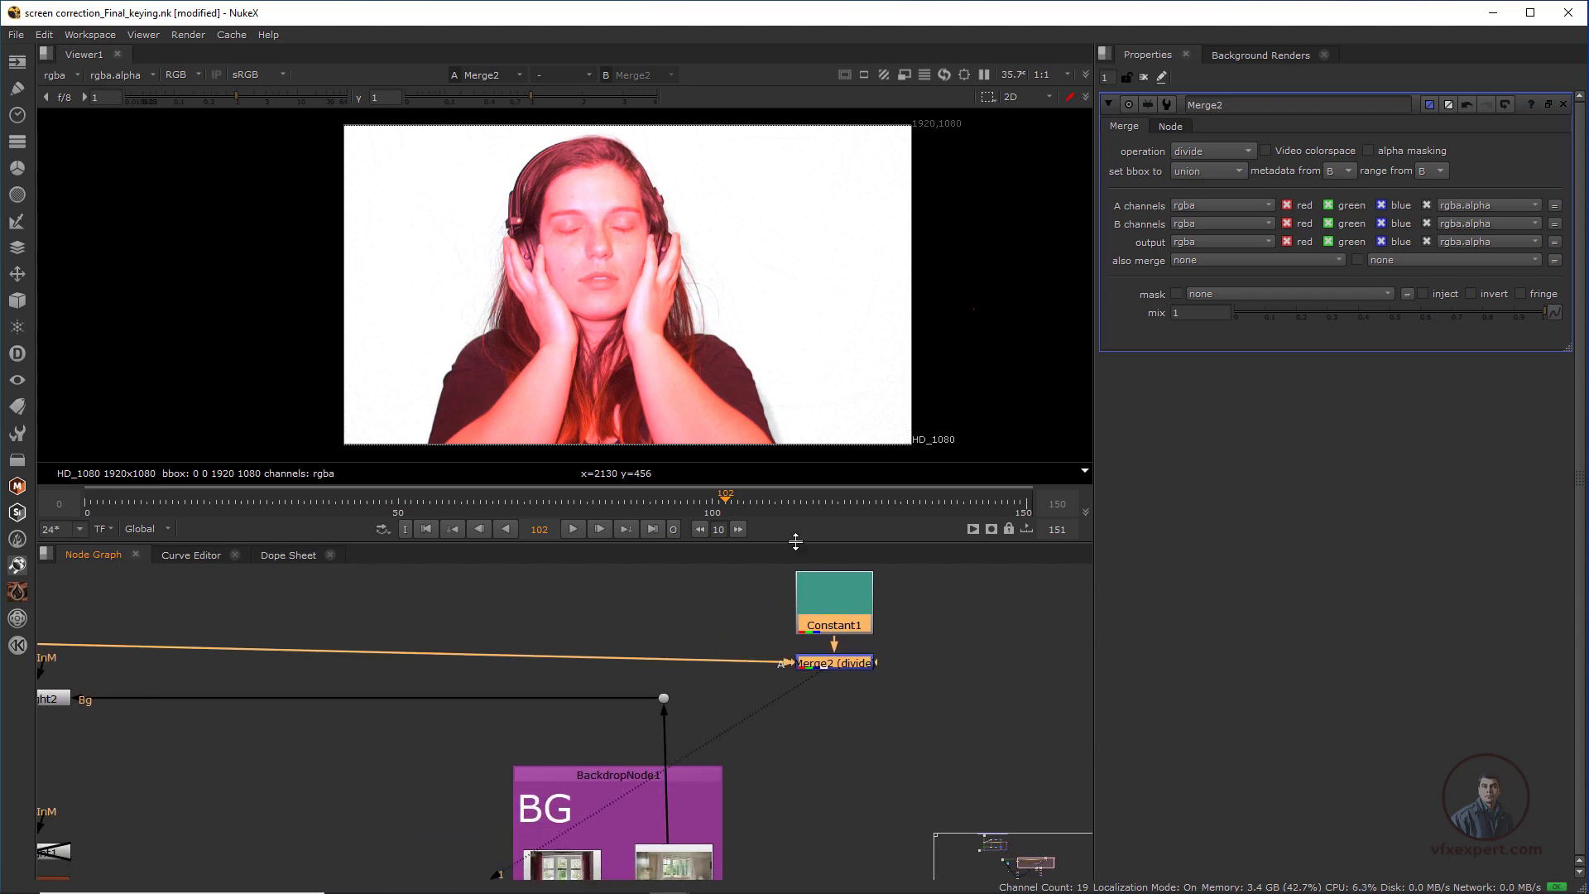
# - Move the Viewer1 node away from beneath Merge1, reconnect it to Merge1, and view the composite in an enlarged viewer
pyautogui.moveTo(796, 544); pyautogui.dragTo(795, 391)
pyautogui.scroll(-3, 782, 659)
pyautogui.moveTo(784, 661); pyautogui.dragTo(811, 686, button='middle')
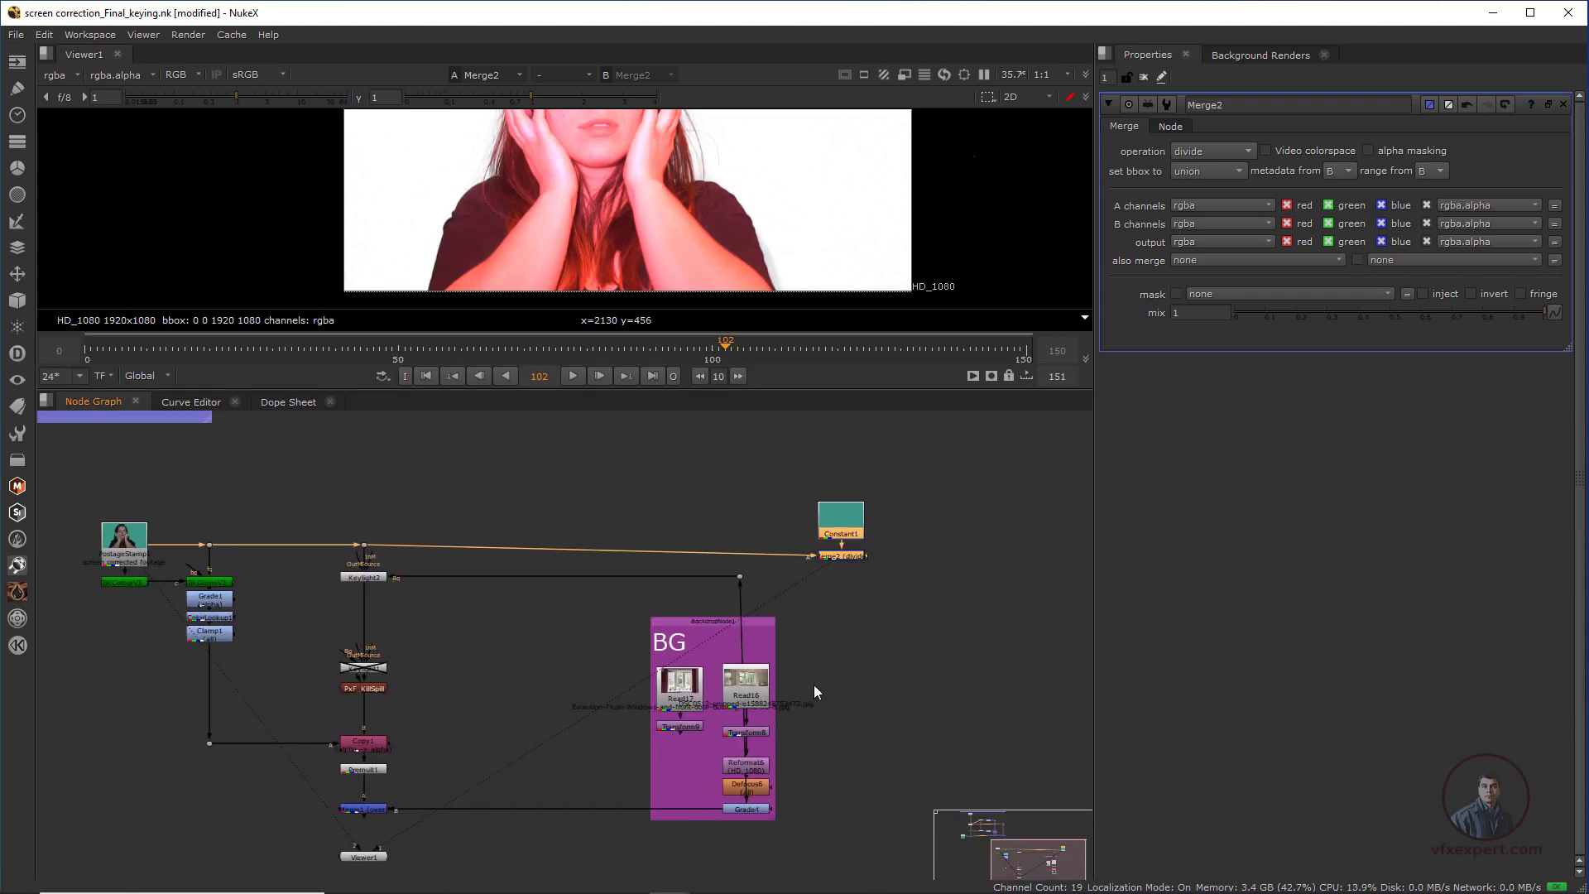
pyautogui.moveTo(383, 845); pyautogui.dragTo(629, 841)
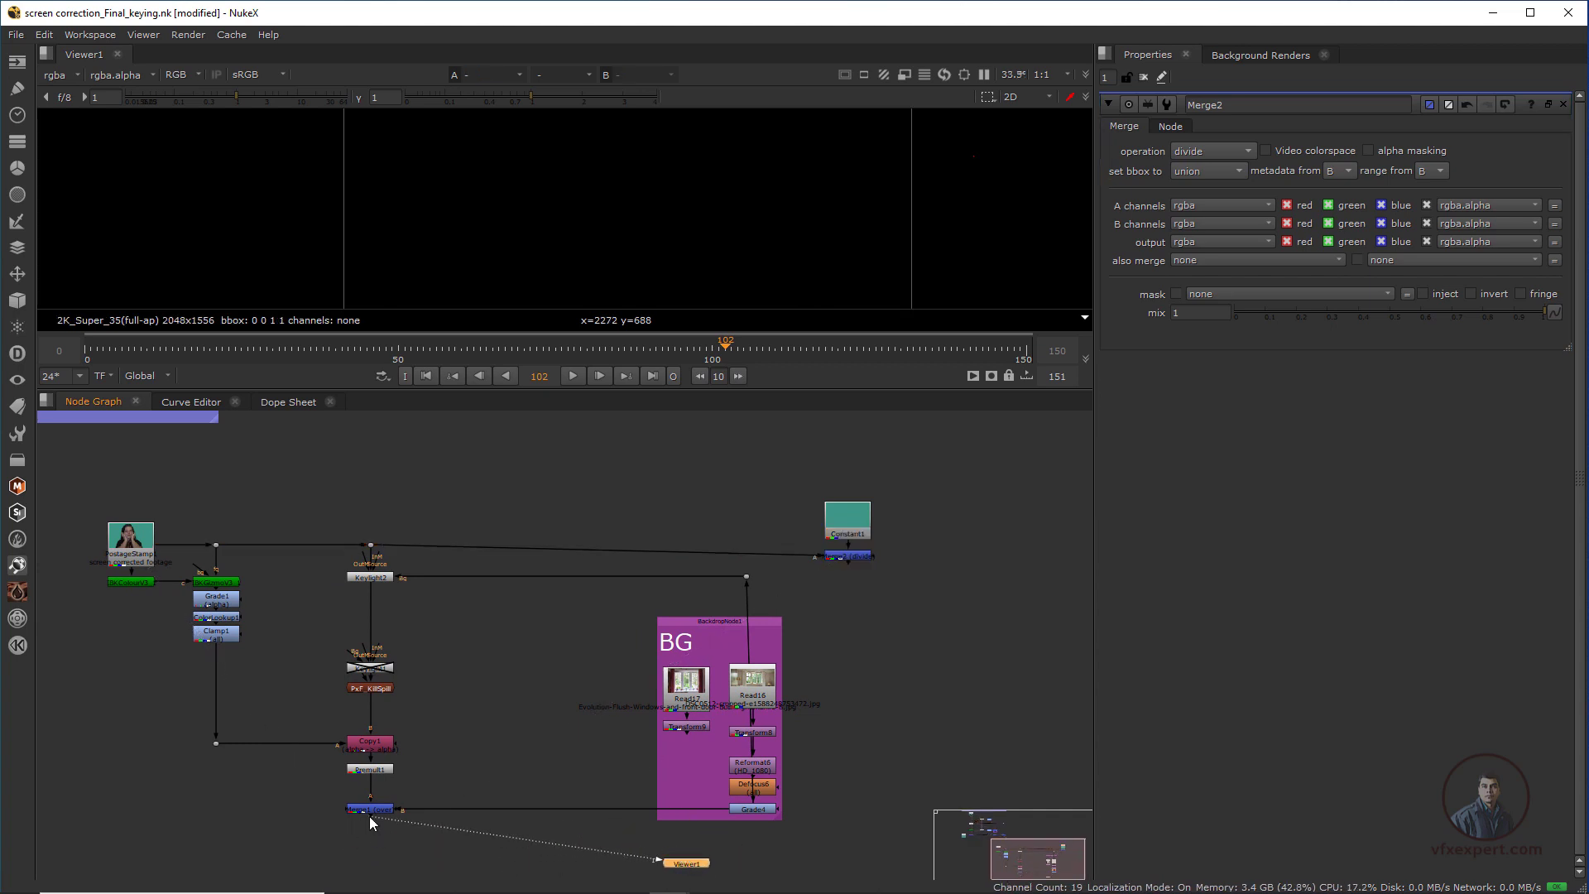
pyautogui.moveTo(369, 816); pyautogui.dragTo(369, 811)
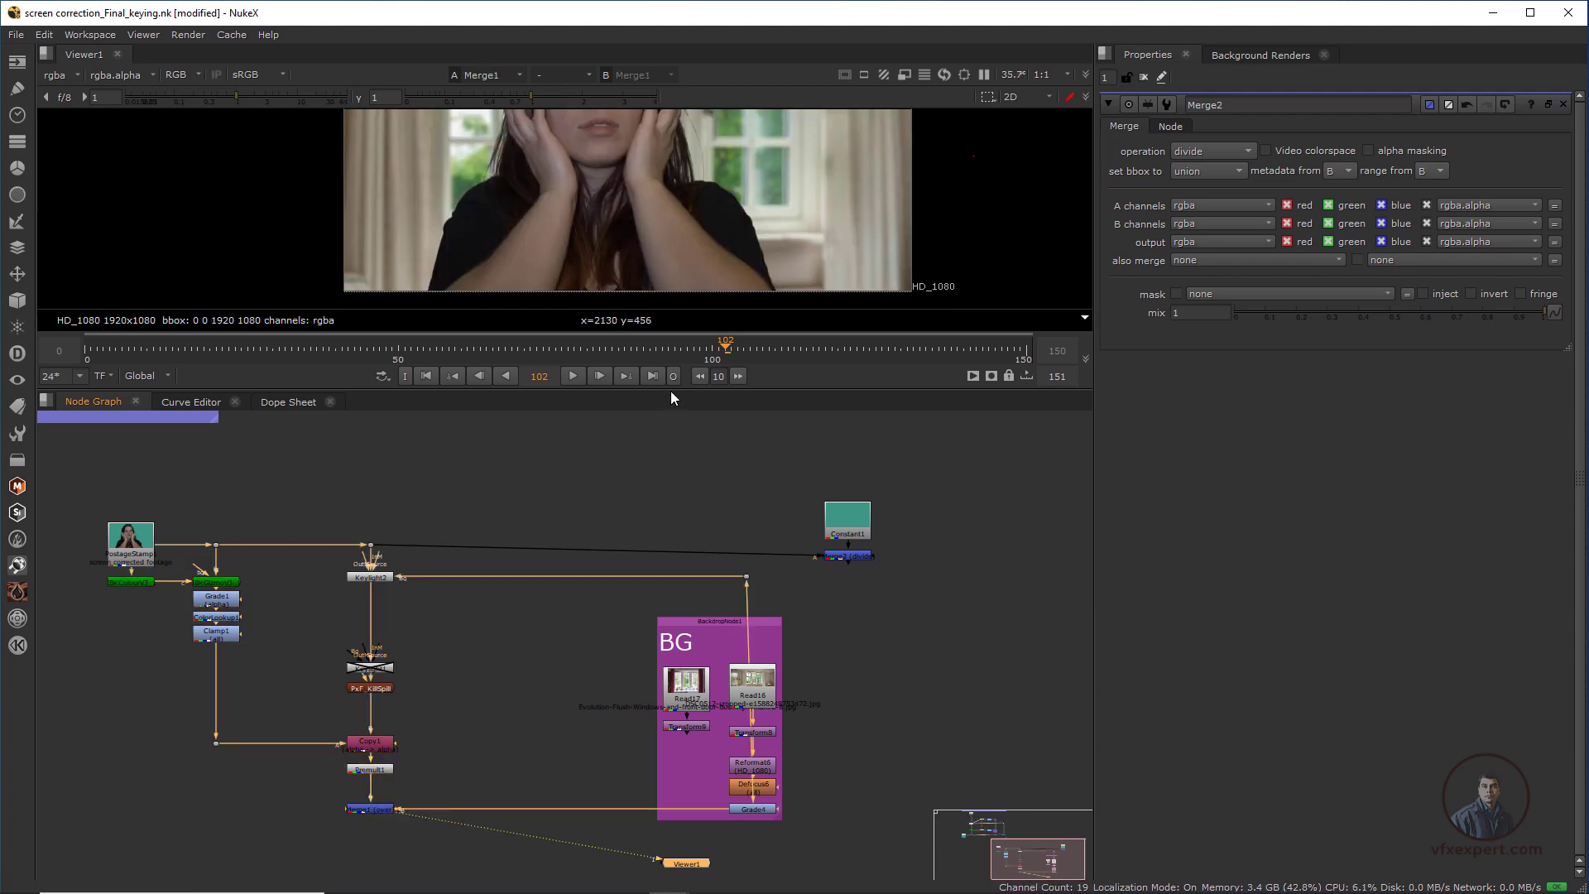
pyautogui.moveTo(732, 389); pyautogui.dragTo(728, 546)
pyautogui.scroll(2, 566, 314)
pyautogui.scroll(1, 566, 315)
pyautogui.keyDown('ctrl'); pyautogui.keyDown('shift'); pyautogui.moveTo(432, 190); pyautogui.dragTo(473, 264); pyautogui.keyUp('shift'); pyautogui.keyUp('ctrl')
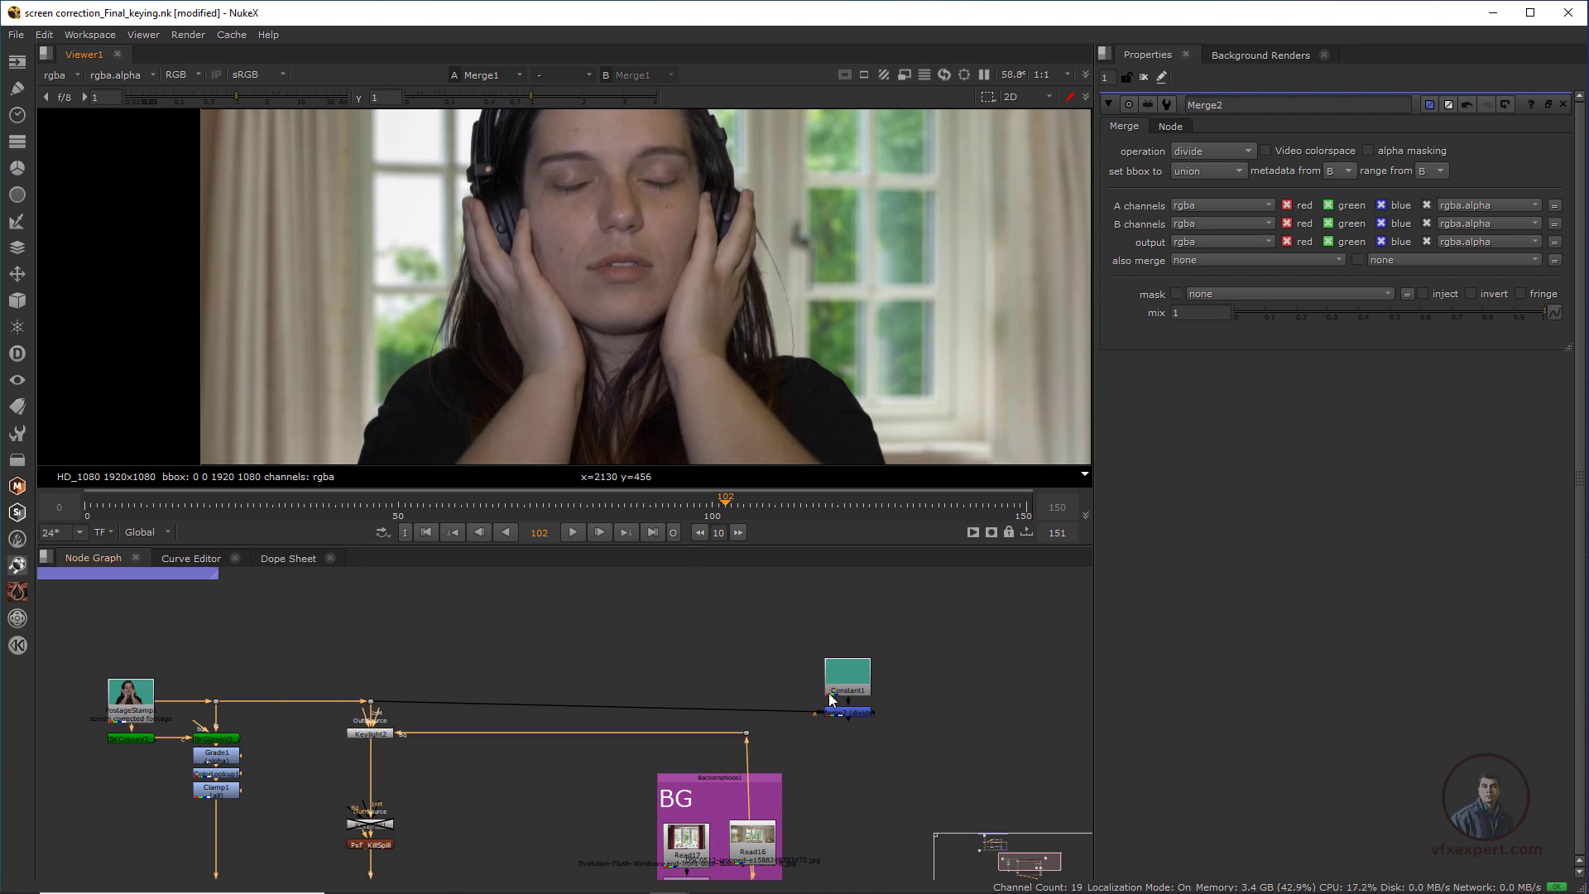
# - Move Constant1 and Merge2 between the keying branch and the BG backdrop, and square off the footage line with a dot
pyautogui.moveTo(832, 699); pyautogui.dragTo(734, 642, button='middle')
pyautogui.moveTo(696, 588); pyautogui.dragTo(479, 837)
pyautogui.moveTo(636, 786); pyautogui.dragTo(687, 823, button='middle')
pyautogui.scroll(2, 733, 723)
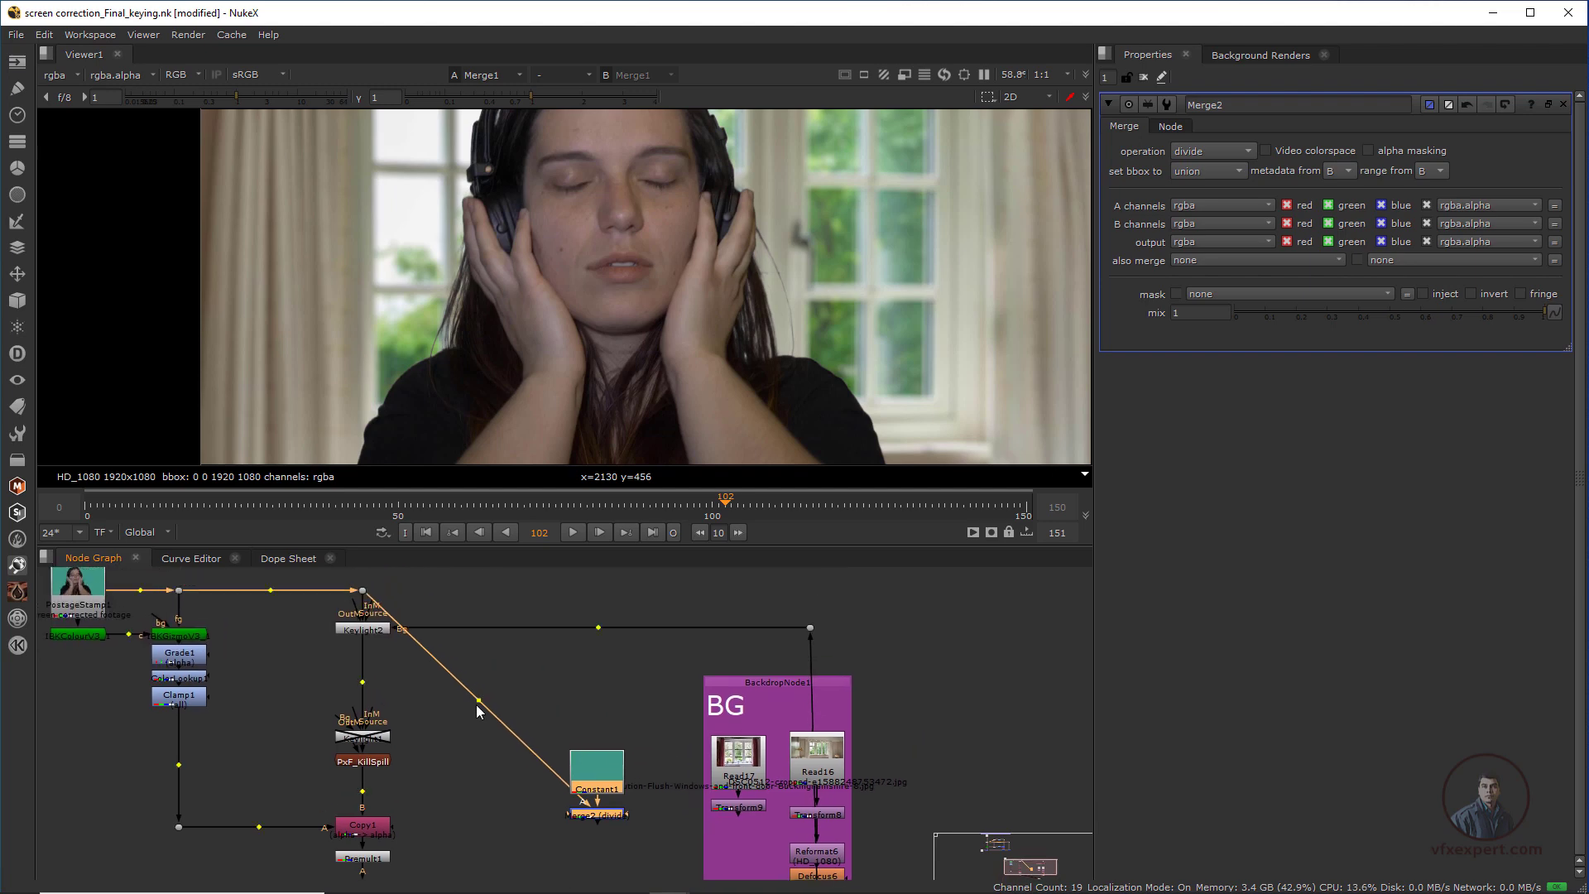
pyautogui.moveTo(479, 698); pyautogui.dragTo(603, 590)
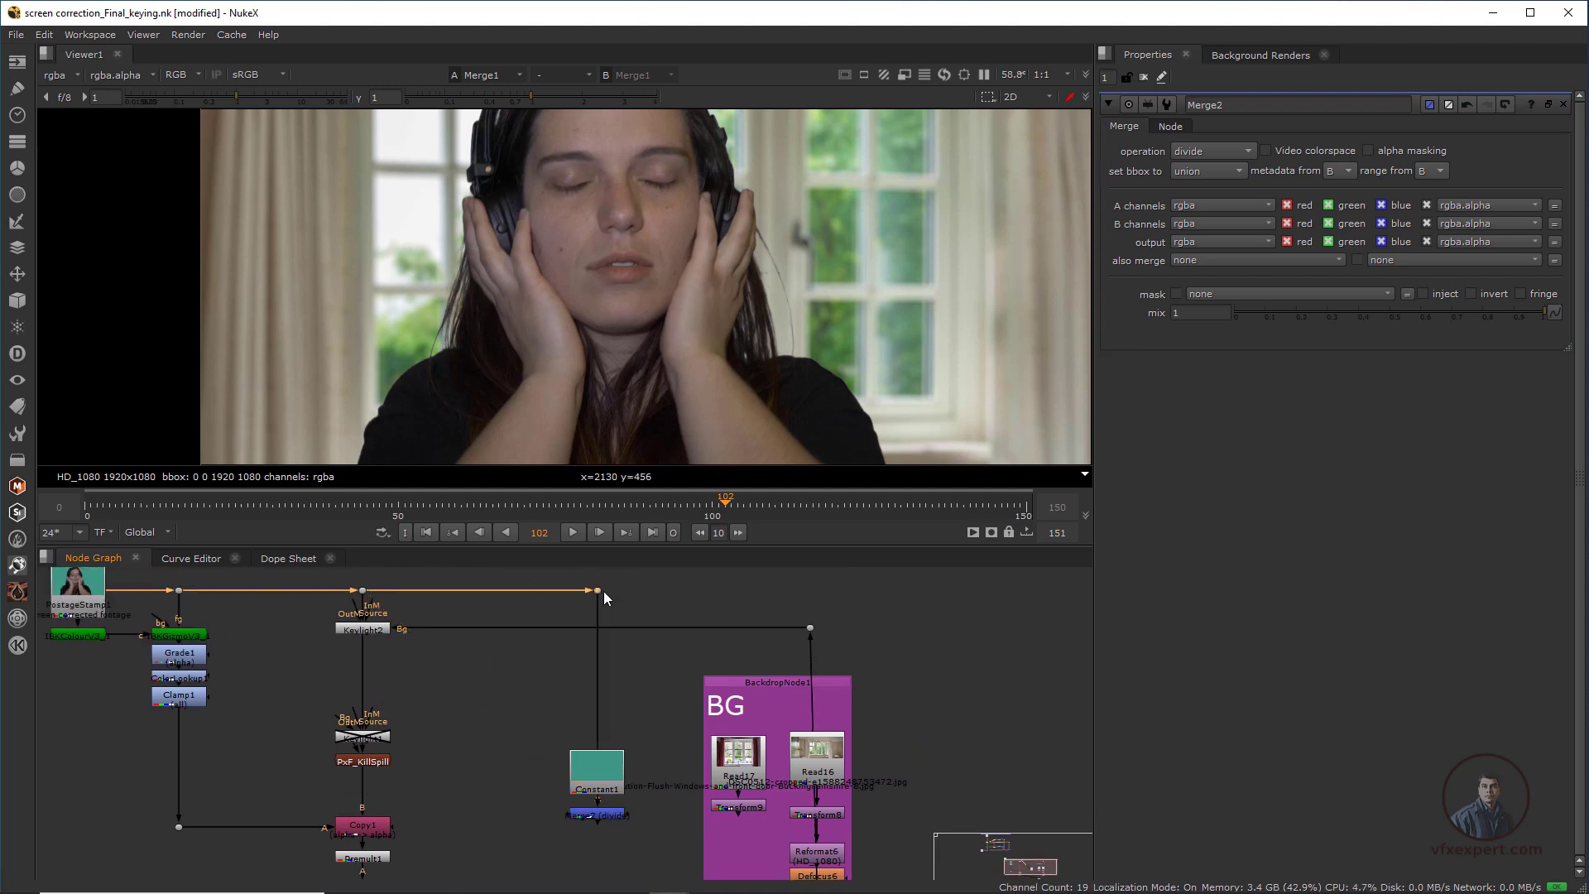
# - Move Viewer1 back near Merge1 and insert a new Merge node on the line from Grade4 to Merge1's B input
pyautogui.moveTo(689, 715); pyautogui.dragTo(738, 634, button='middle')
pyautogui.moveTo(803, 875); pyautogui.dragTo(783, 826, button='middle')
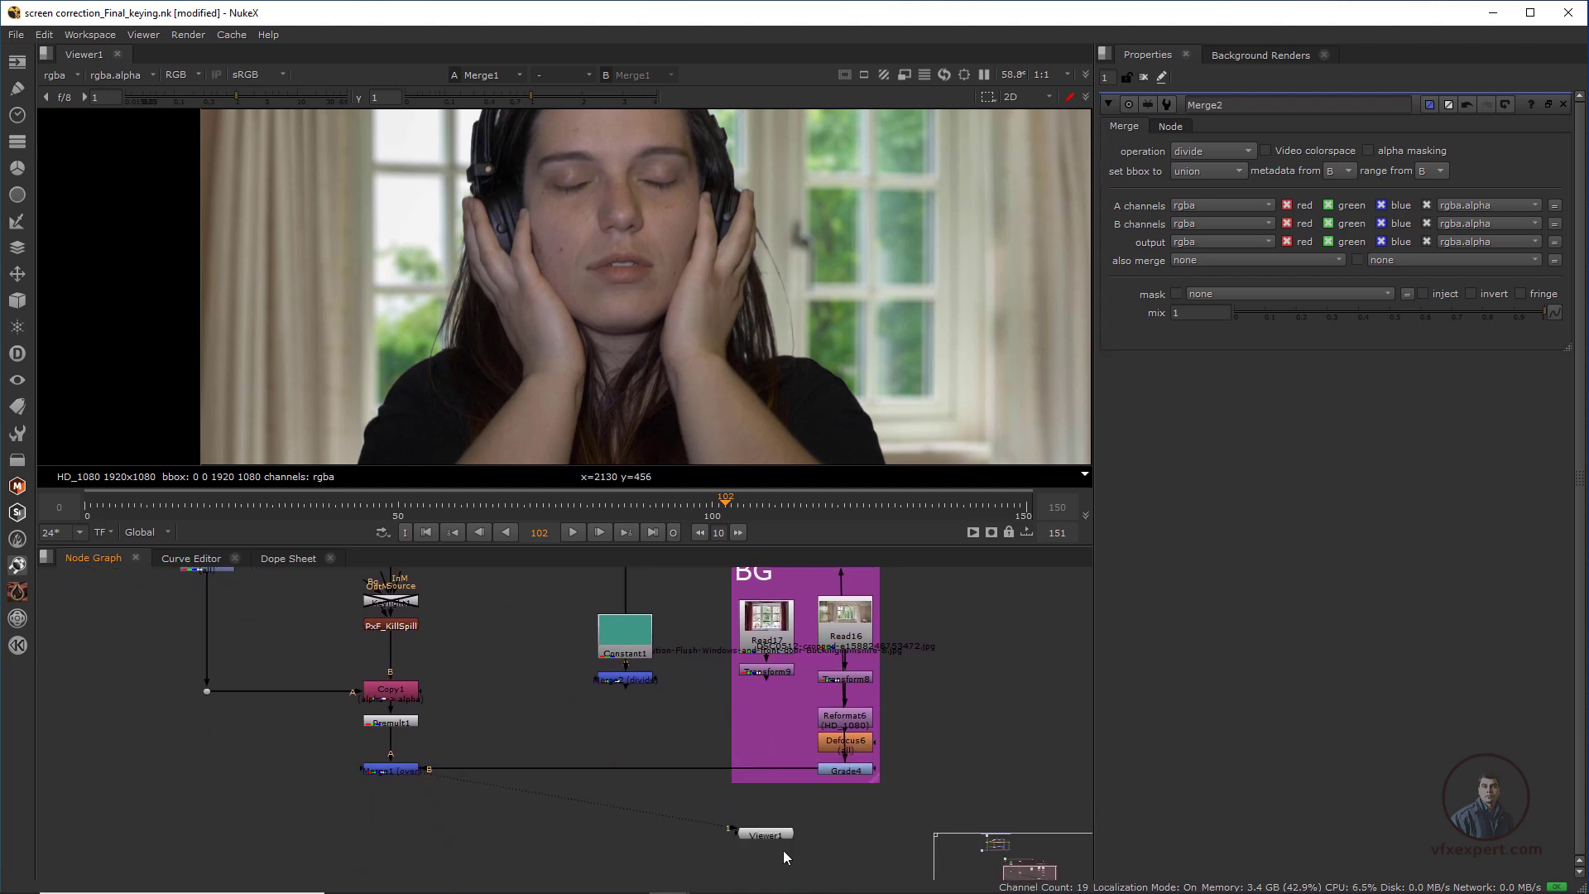
pyautogui.moveTo(771, 837); pyautogui.dragTo(770, 842)
pyautogui.click(652, 791)
pyautogui.scroll(3, 649, 727)
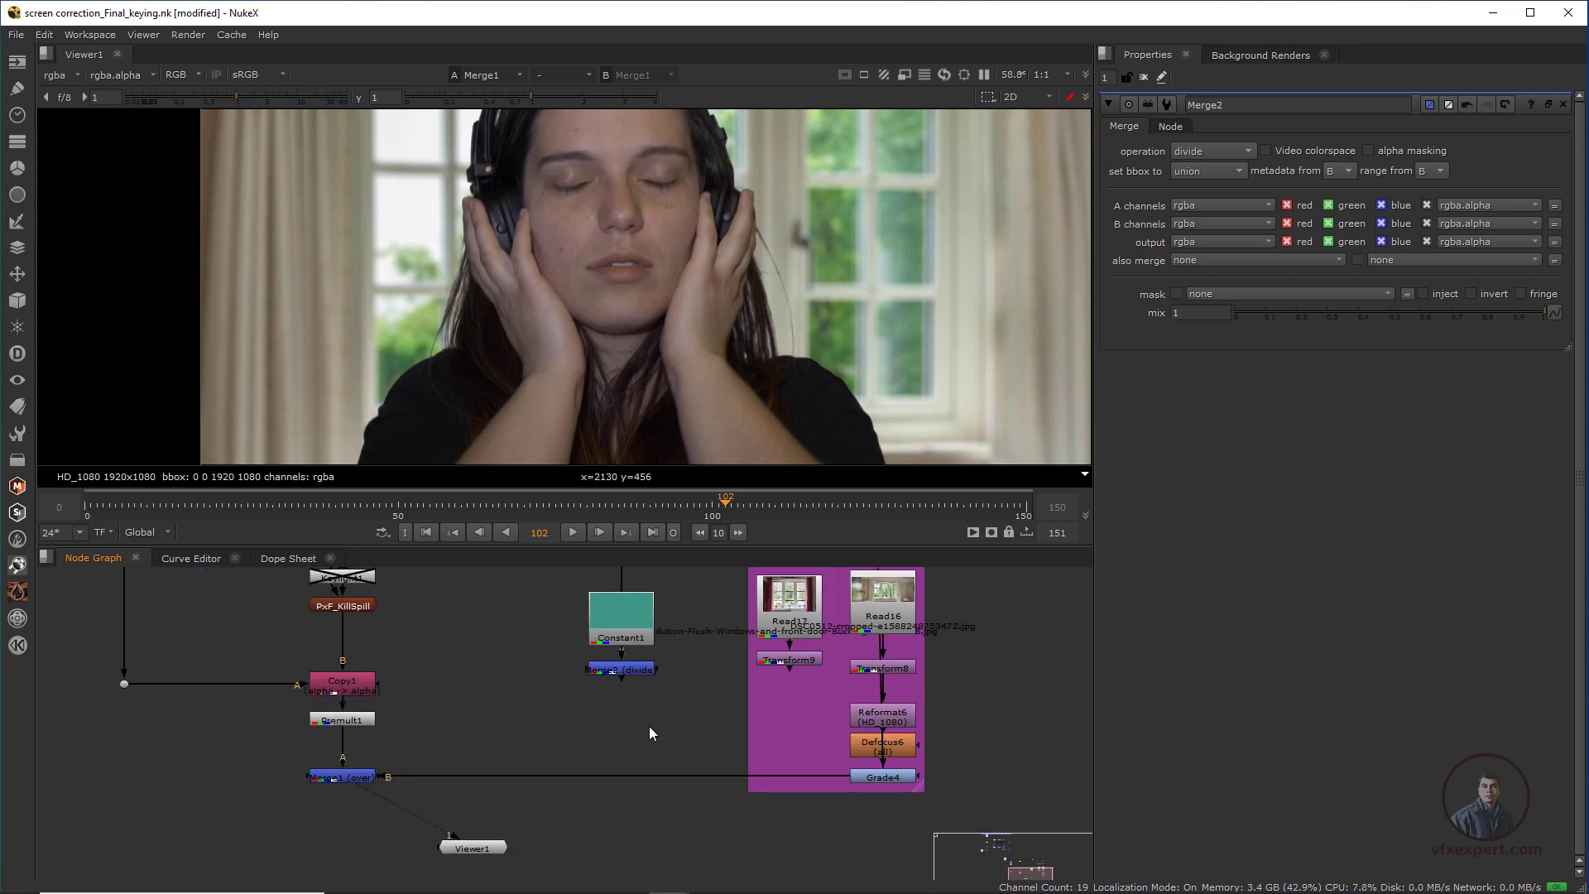
pyautogui.press('m')
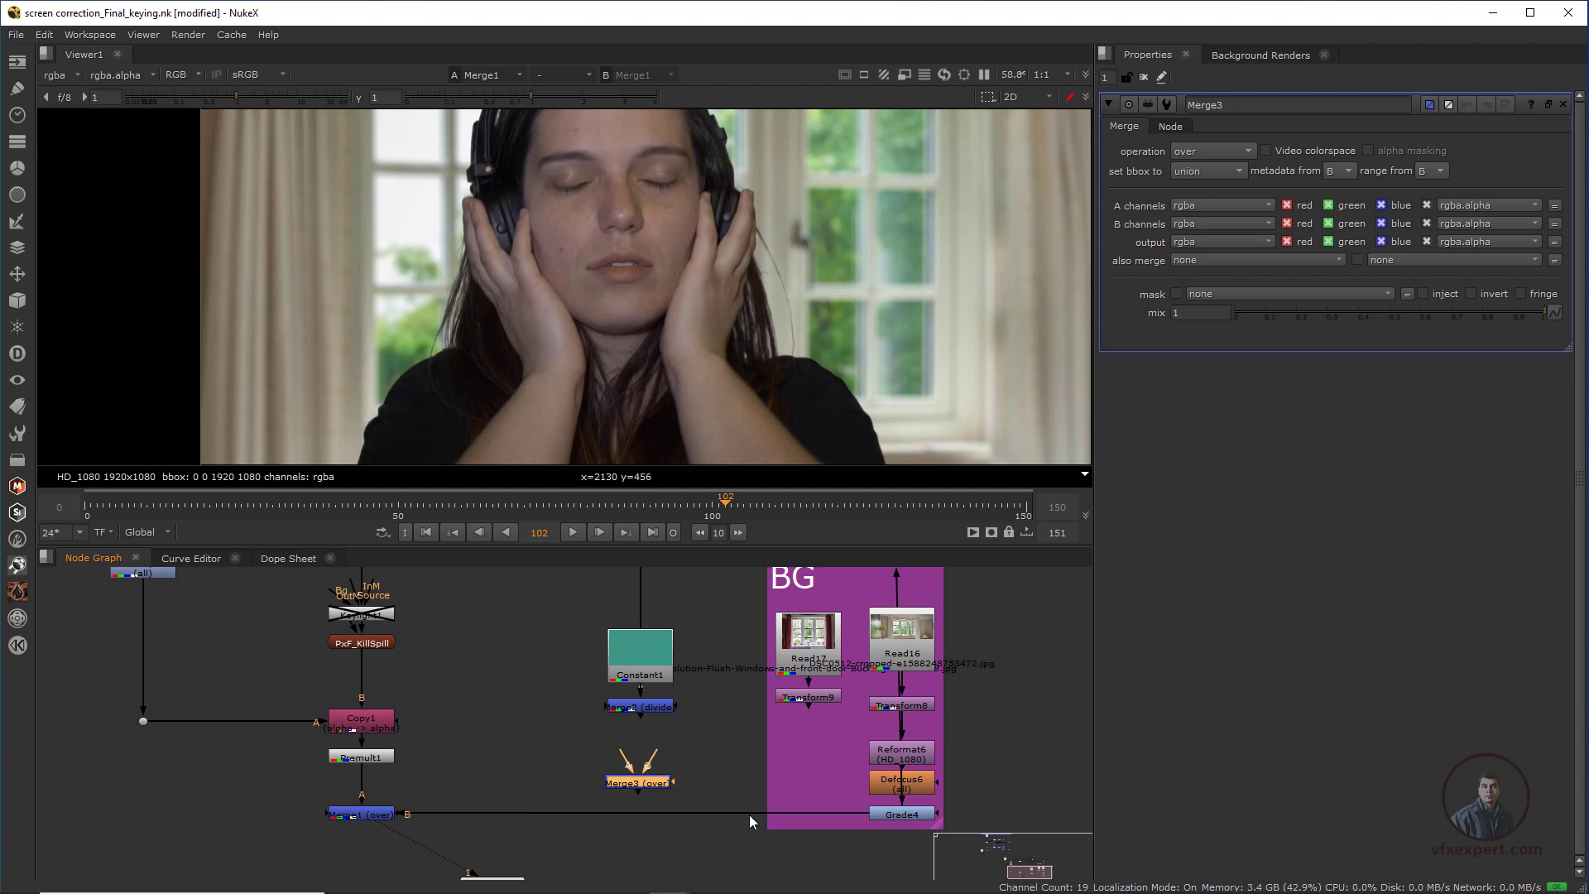
pyautogui.moveTo(648, 789); pyautogui.dragTo(660, 819)
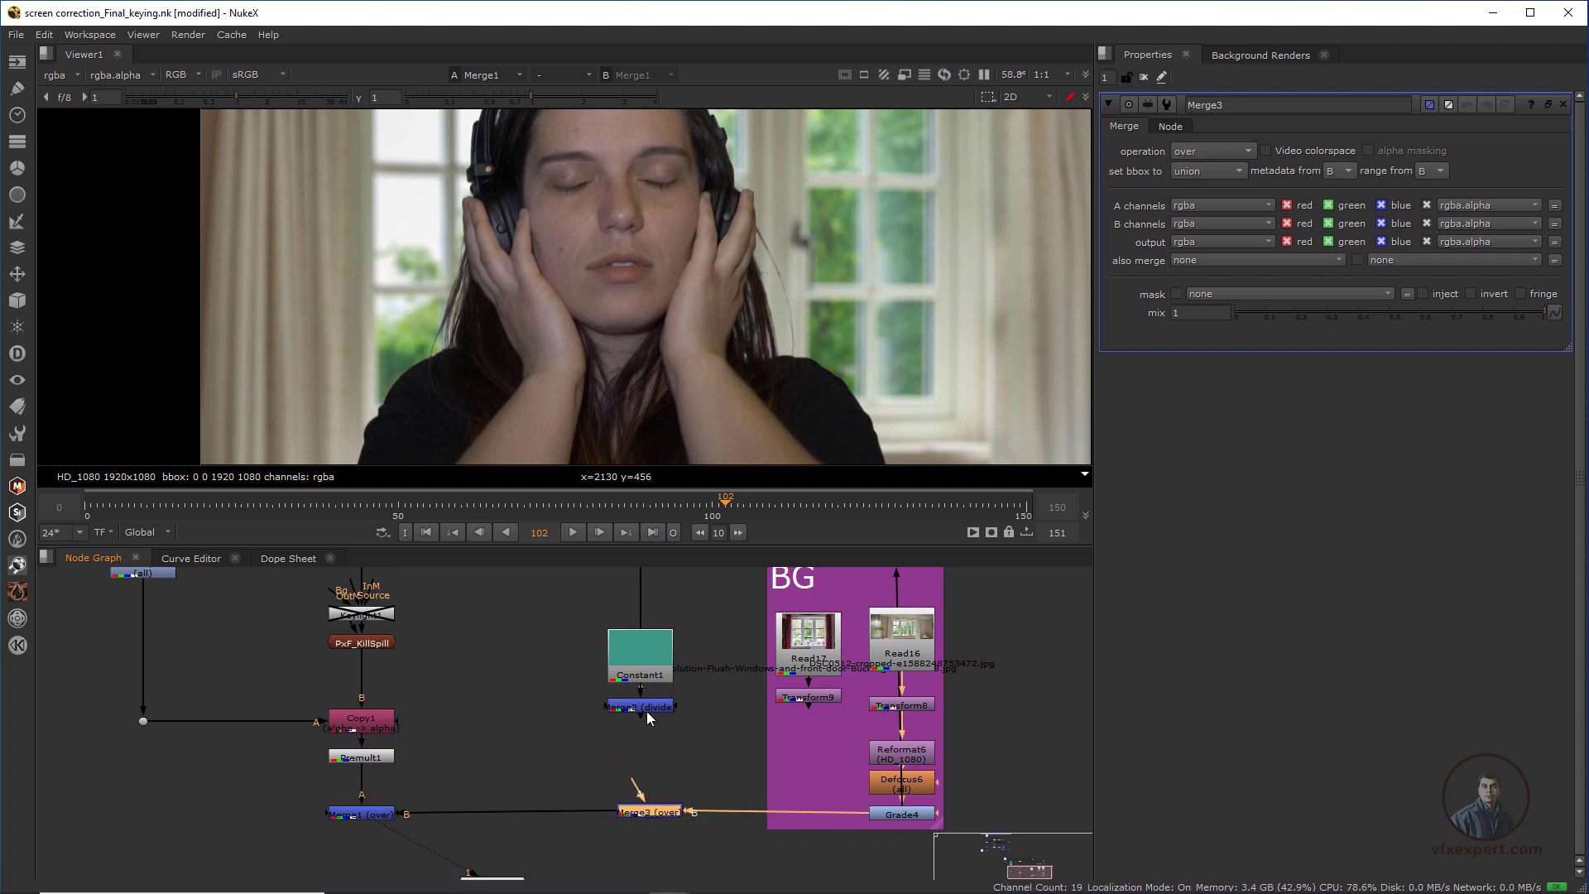
# - Shift Constant1 to the left of Merge2, connect Merge2 to Merge3's A input, and align Merge3 beneath Merge2
pyautogui.click(649, 709)
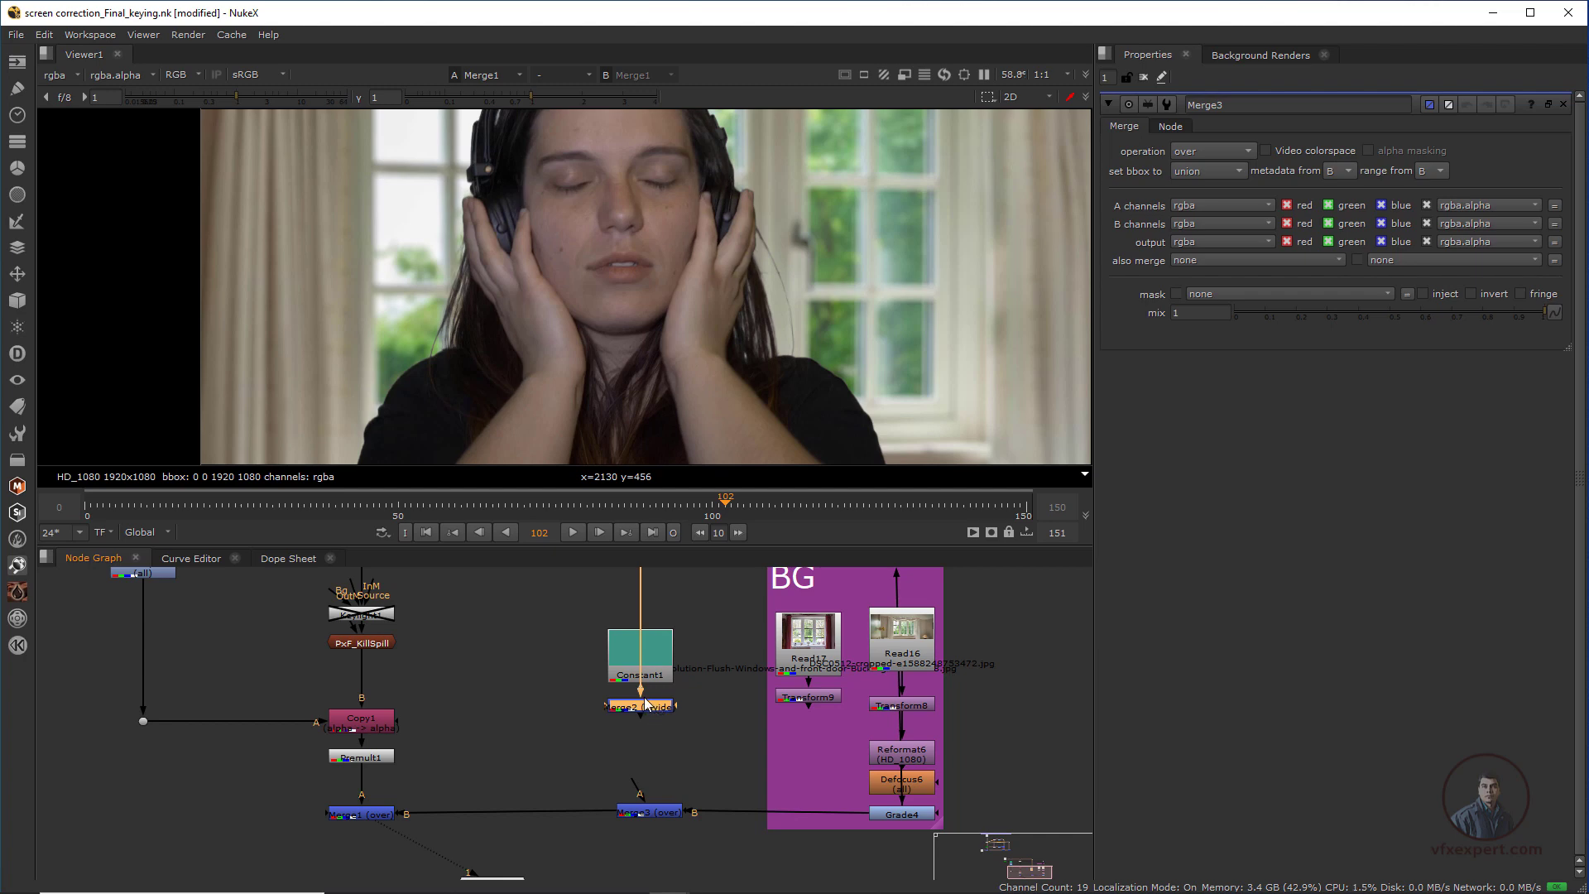
pyautogui.moveTo(653, 667); pyautogui.dragTo(563, 677)
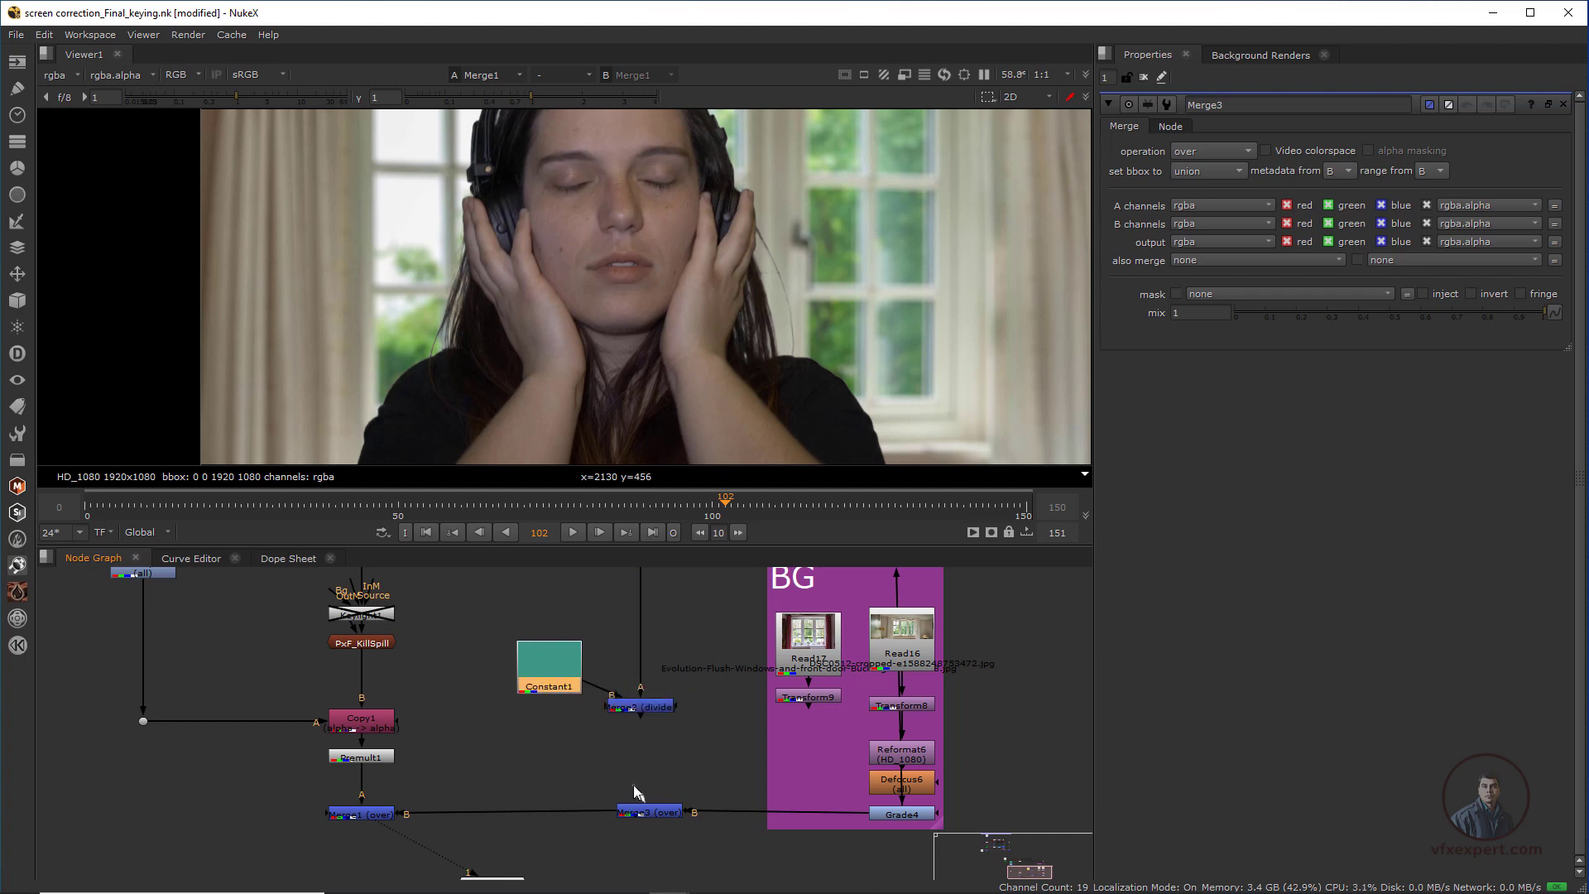
pyautogui.moveTo(651, 726); pyautogui.dragTo(659, 704)
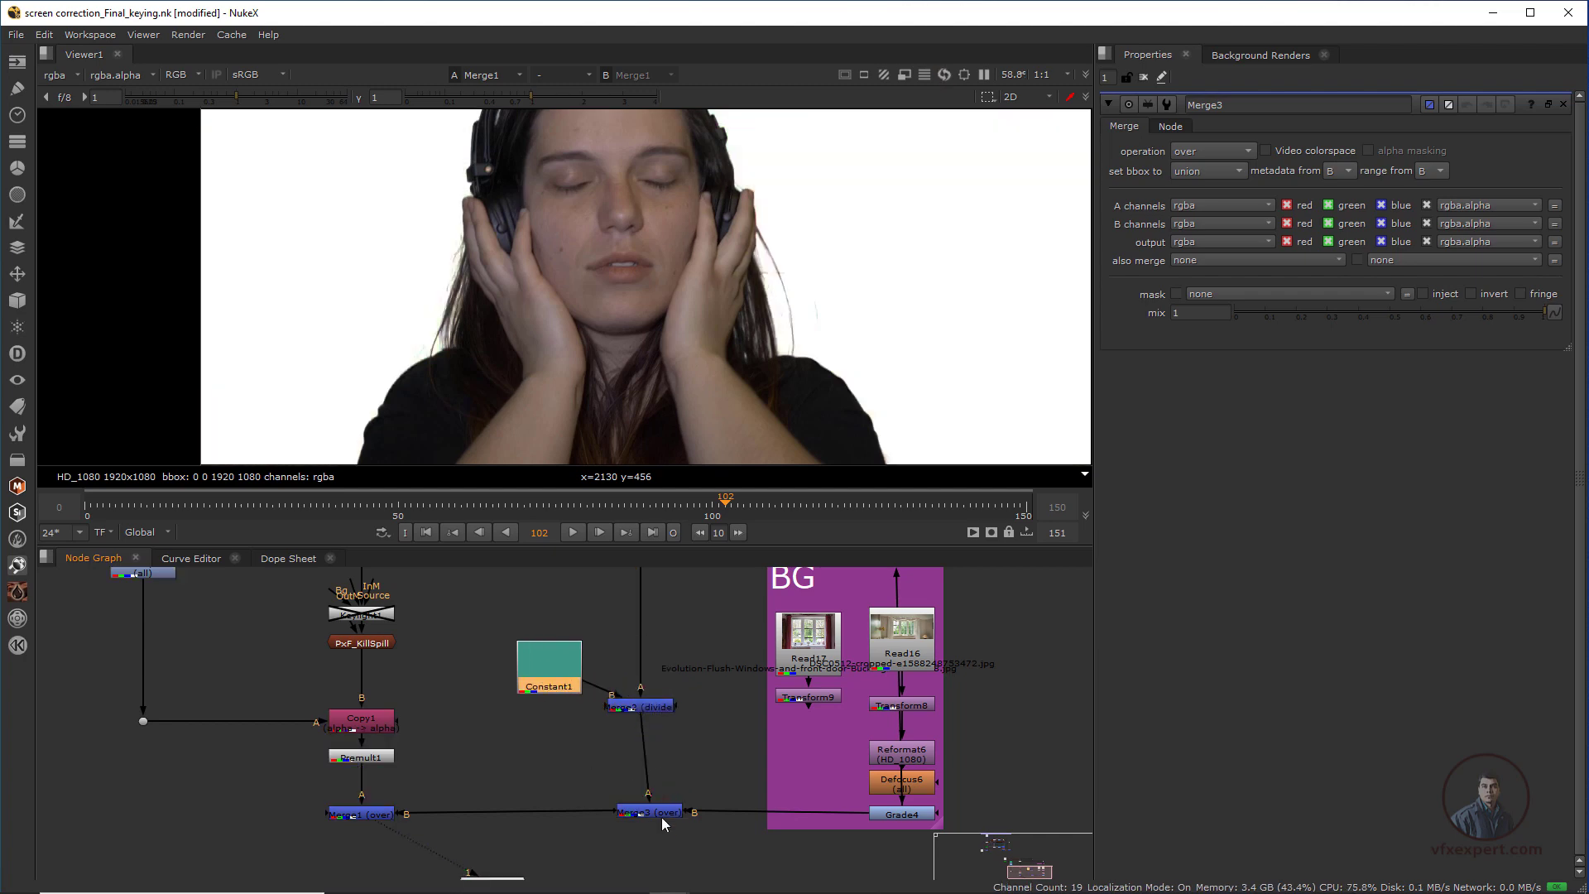
pyautogui.moveTo(660, 815); pyautogui.dragTo(651, 820)
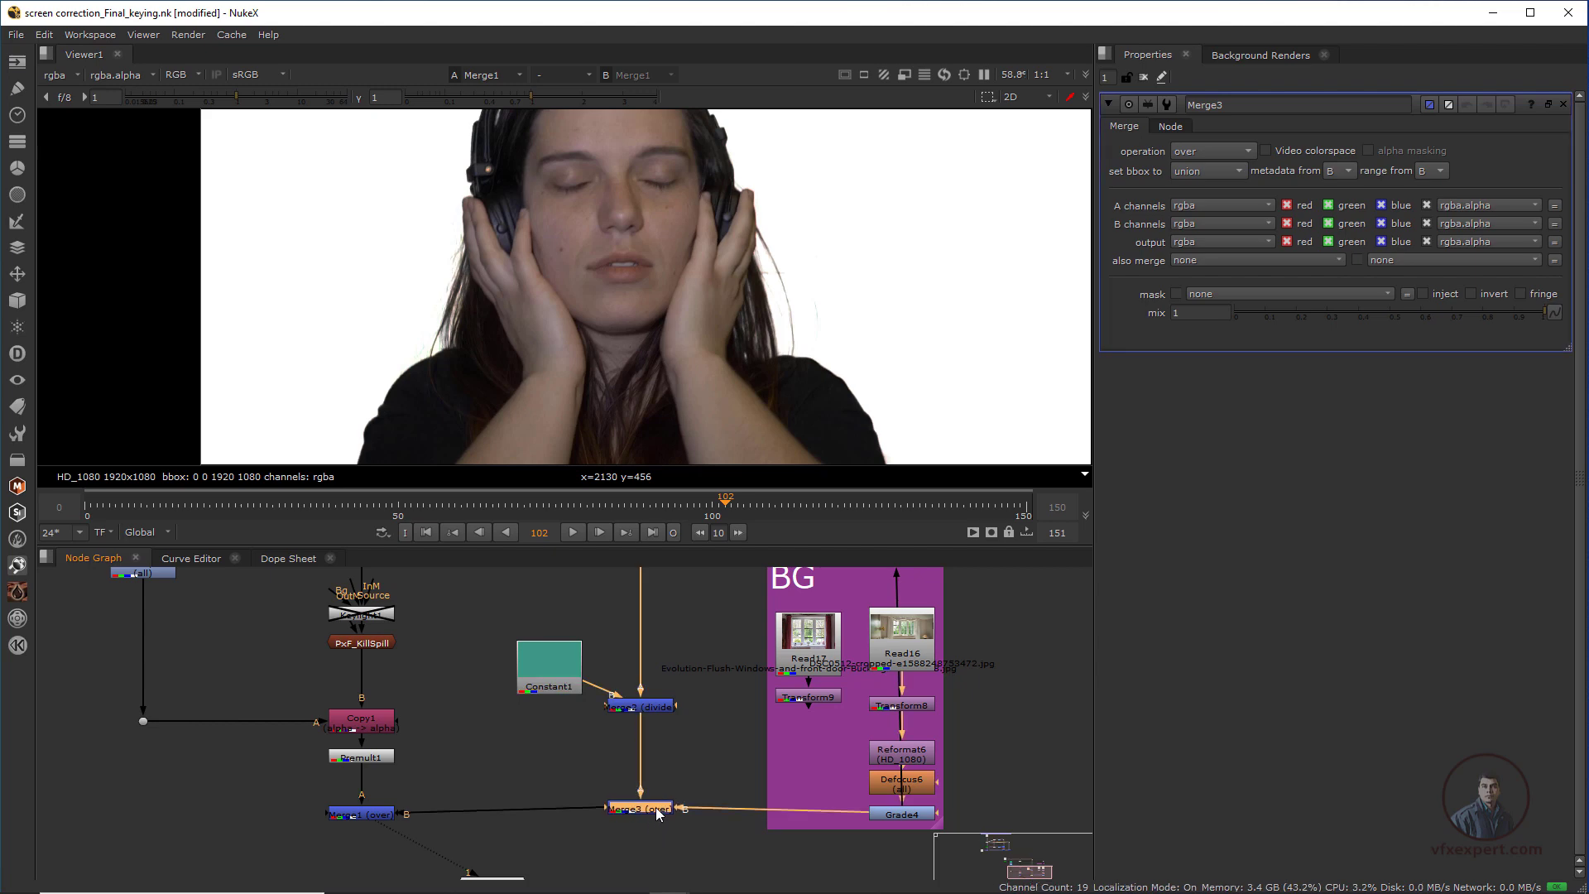
# - Set Merge3's operation to multiply and inspect the composite around the headphones and hair
pyautogui.click(1205, 150)
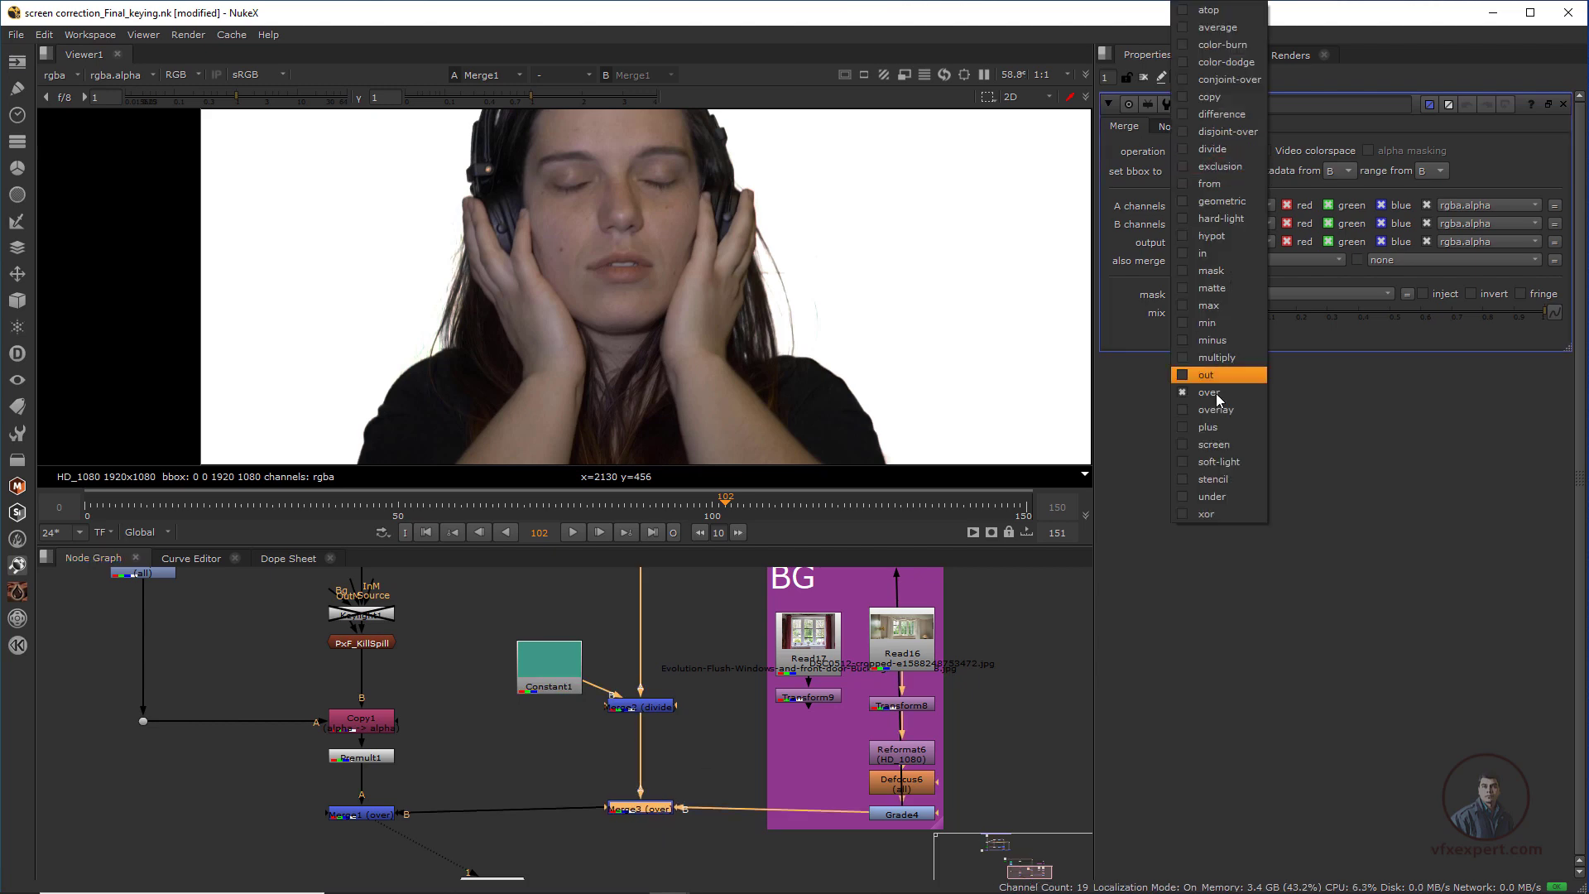
pyautogui.click(1212, 358)
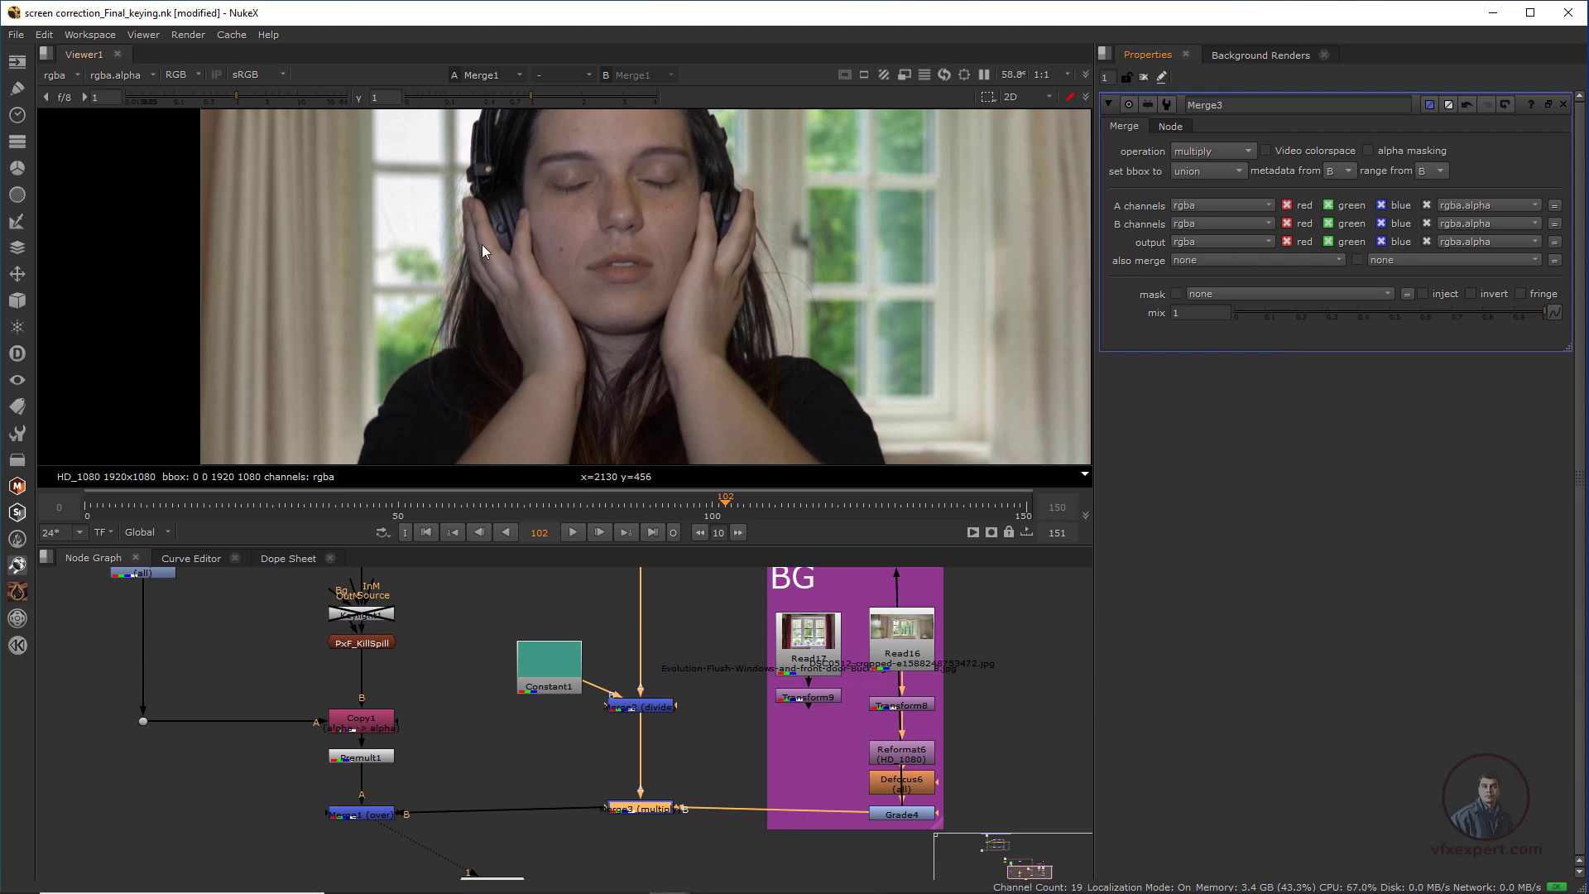
pyautogui.scroll(3, 458, 192)
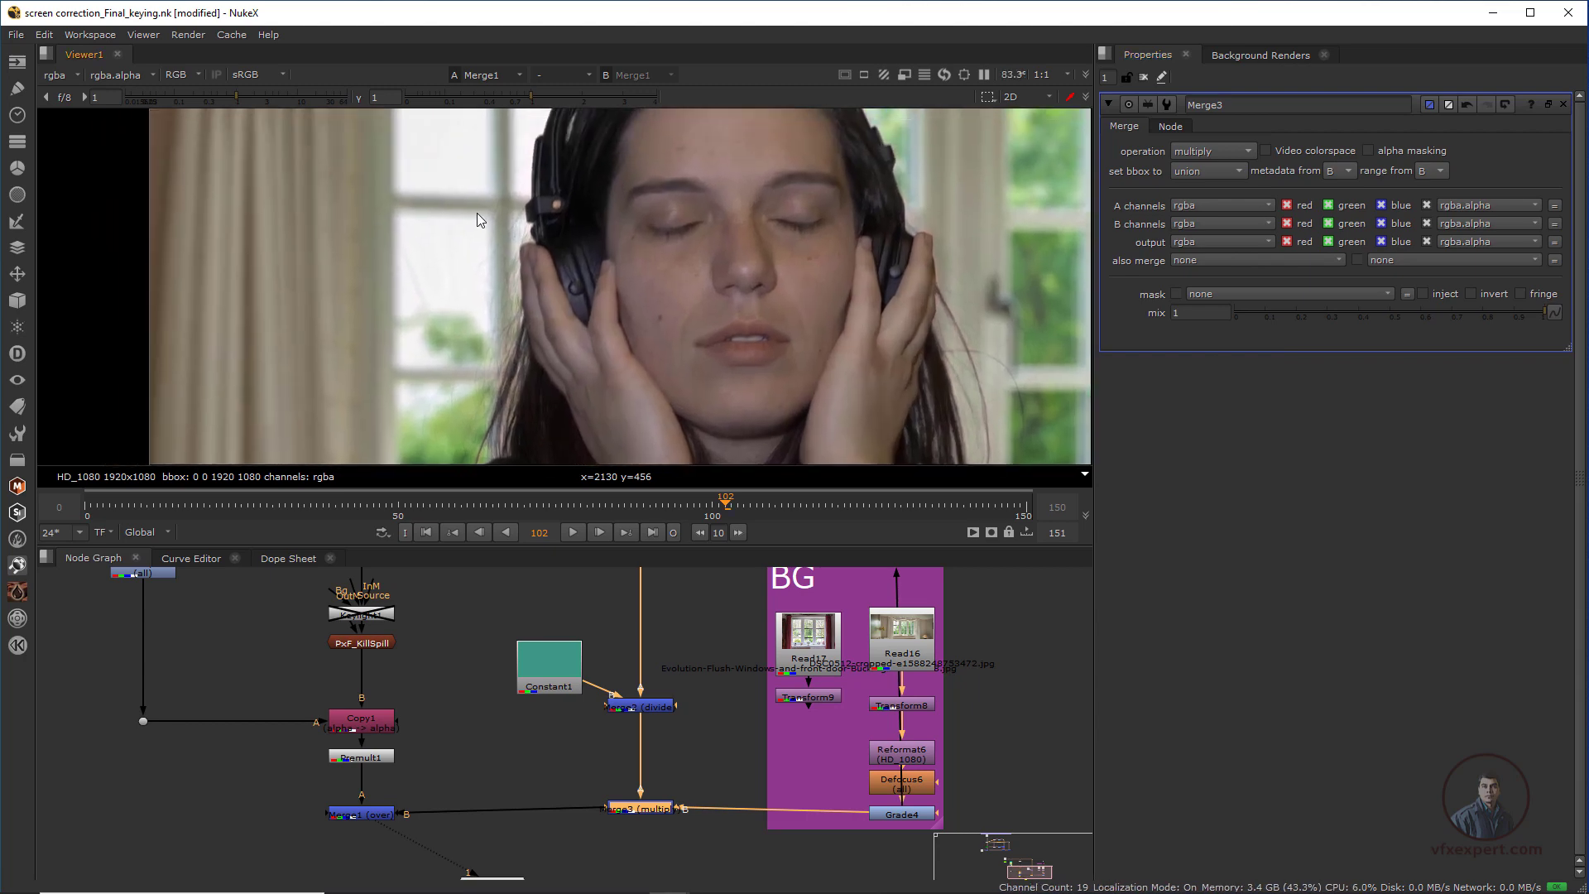
# - Toggle Merge3 off and on to compare the fine hair detail around the headphones with and without the multiply
pyautogui.keyDown('ctrl'); pyautogui.keyDown('shift'); pyautogui.moveTo(478, 207); pyautogui.dragTo(532, 336); pyautogui.keyUp('shift'); pyautogui.keyUp('ctrl')
pyautogui.press('d')
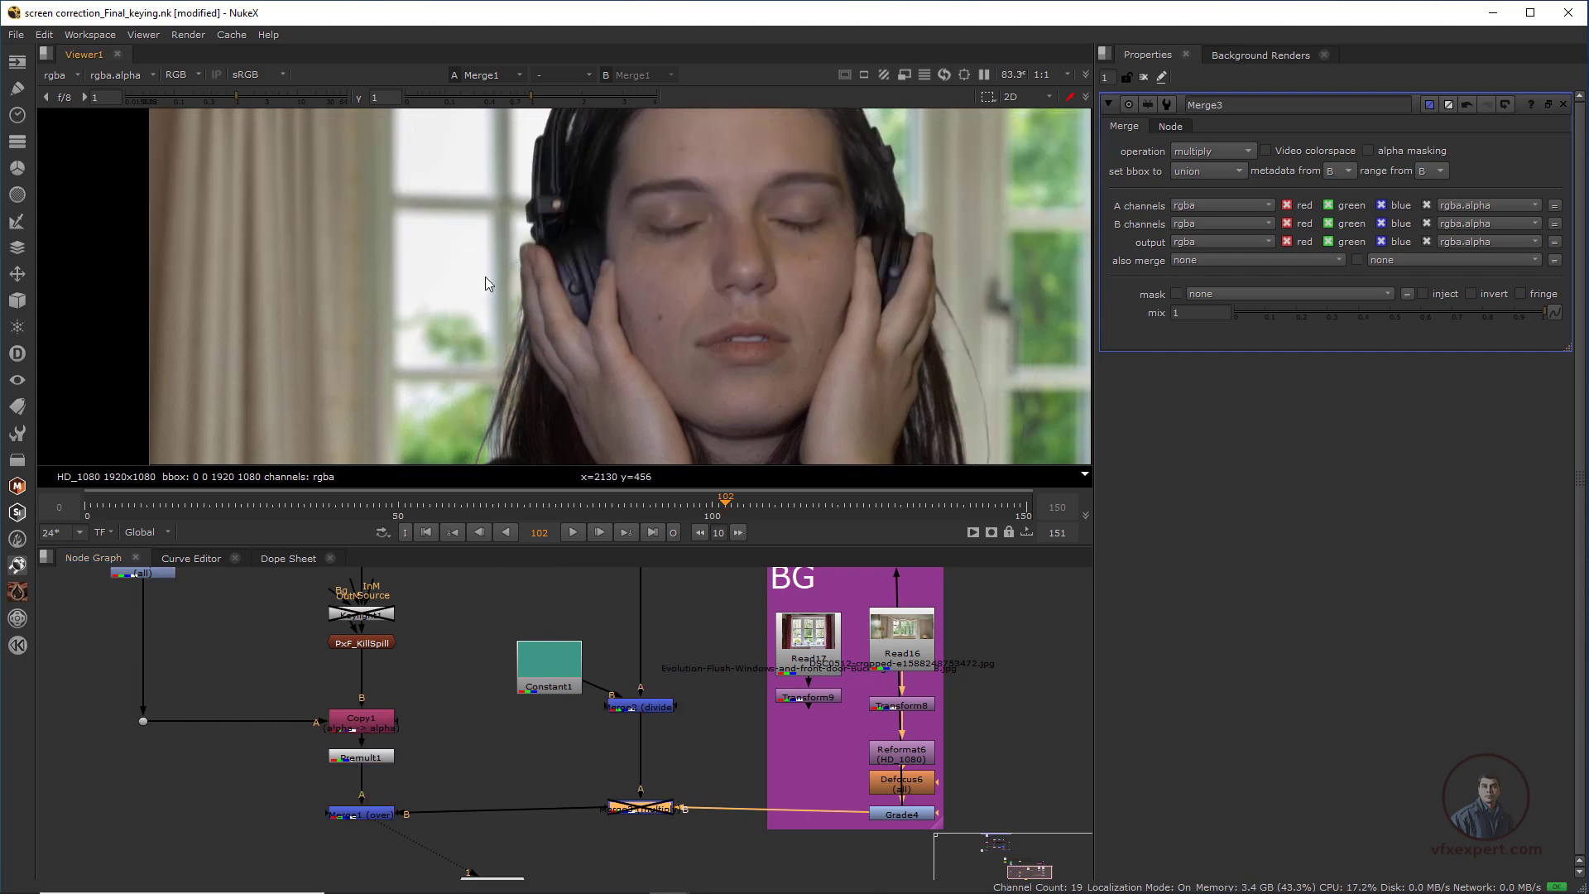
pyautogui.press('d')
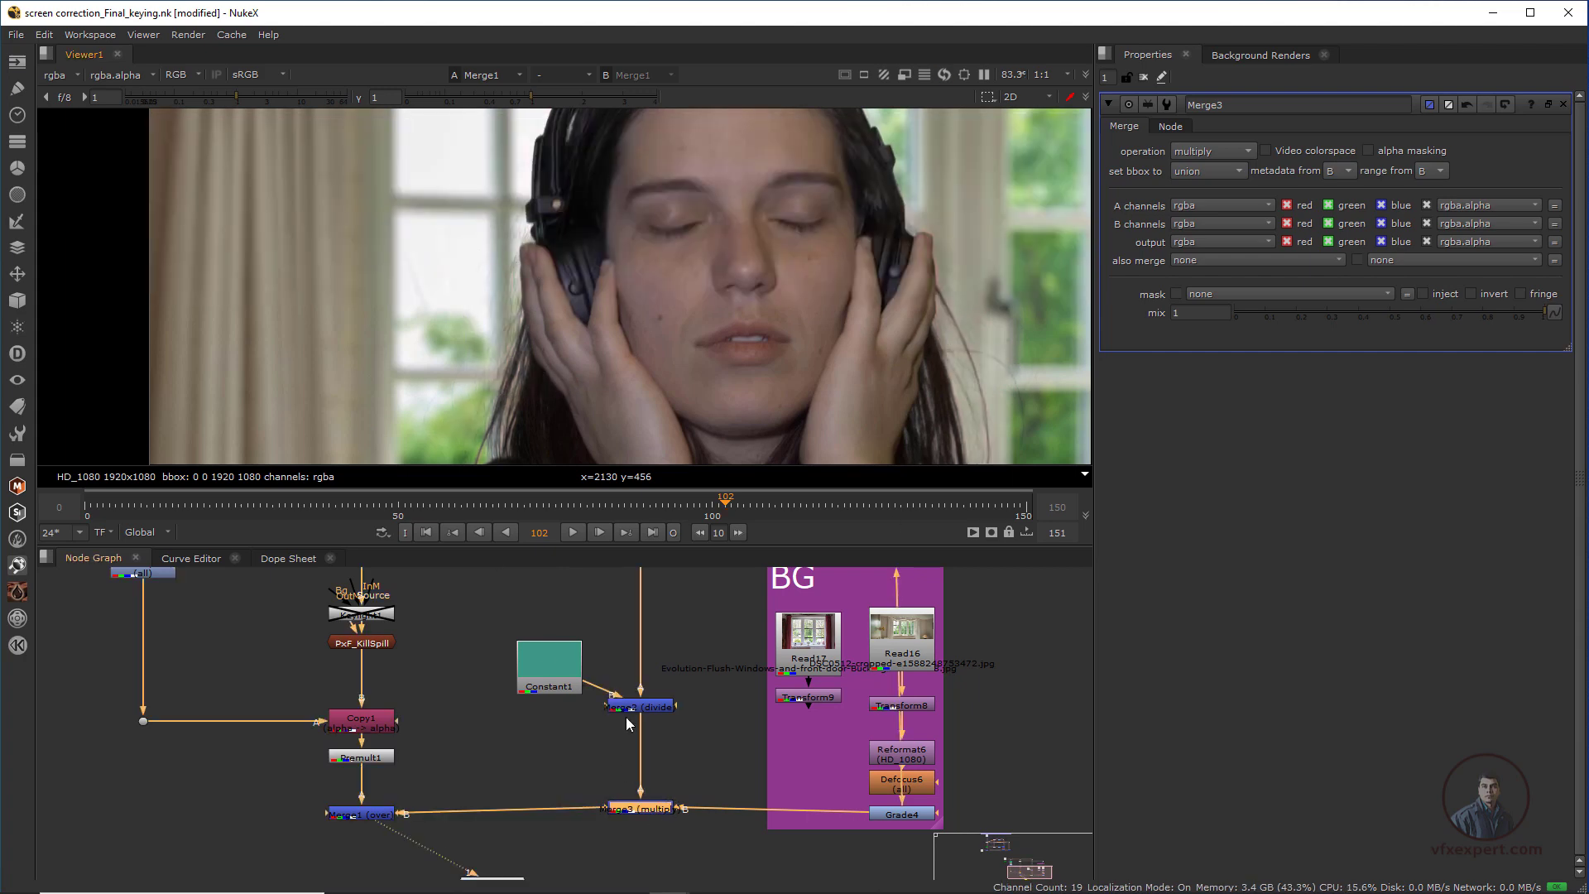
pyautogui.press('d')
pyautogui.press('d')
pyautogui.scroll(-5, 556, 291)
# - Align Constant1 level with Merge2's B input and place Viewer1 directly beneath Merge1
pyautogui.moveTo(563, 672); pyautogui.dragTo(556, 707)
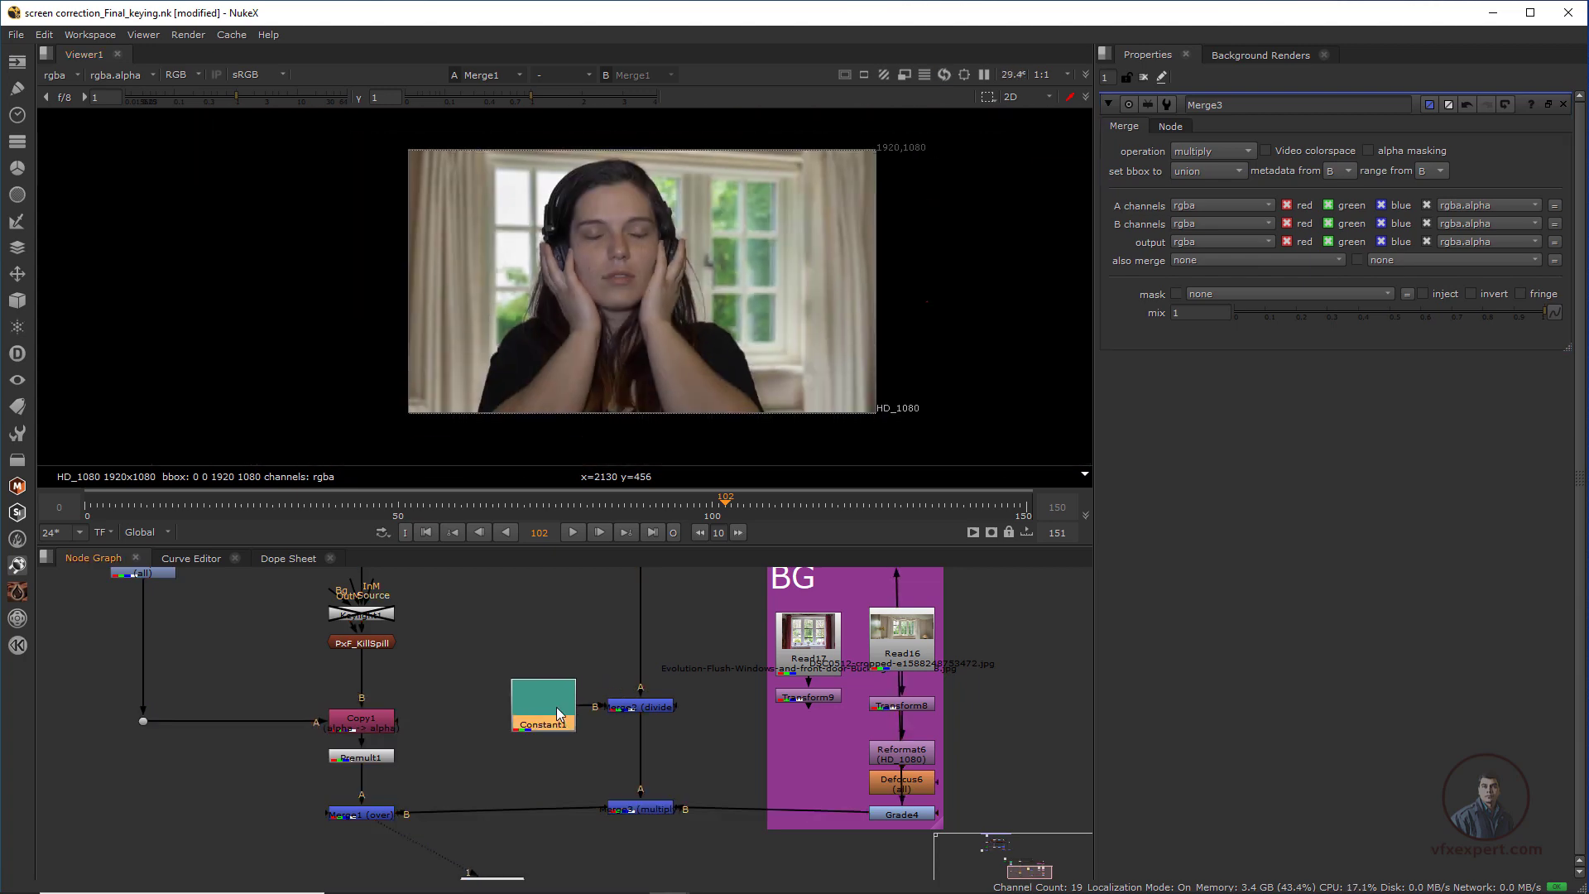
pyautogui.moveTo(443, 616); pyautogui.dragTo(690, 752)
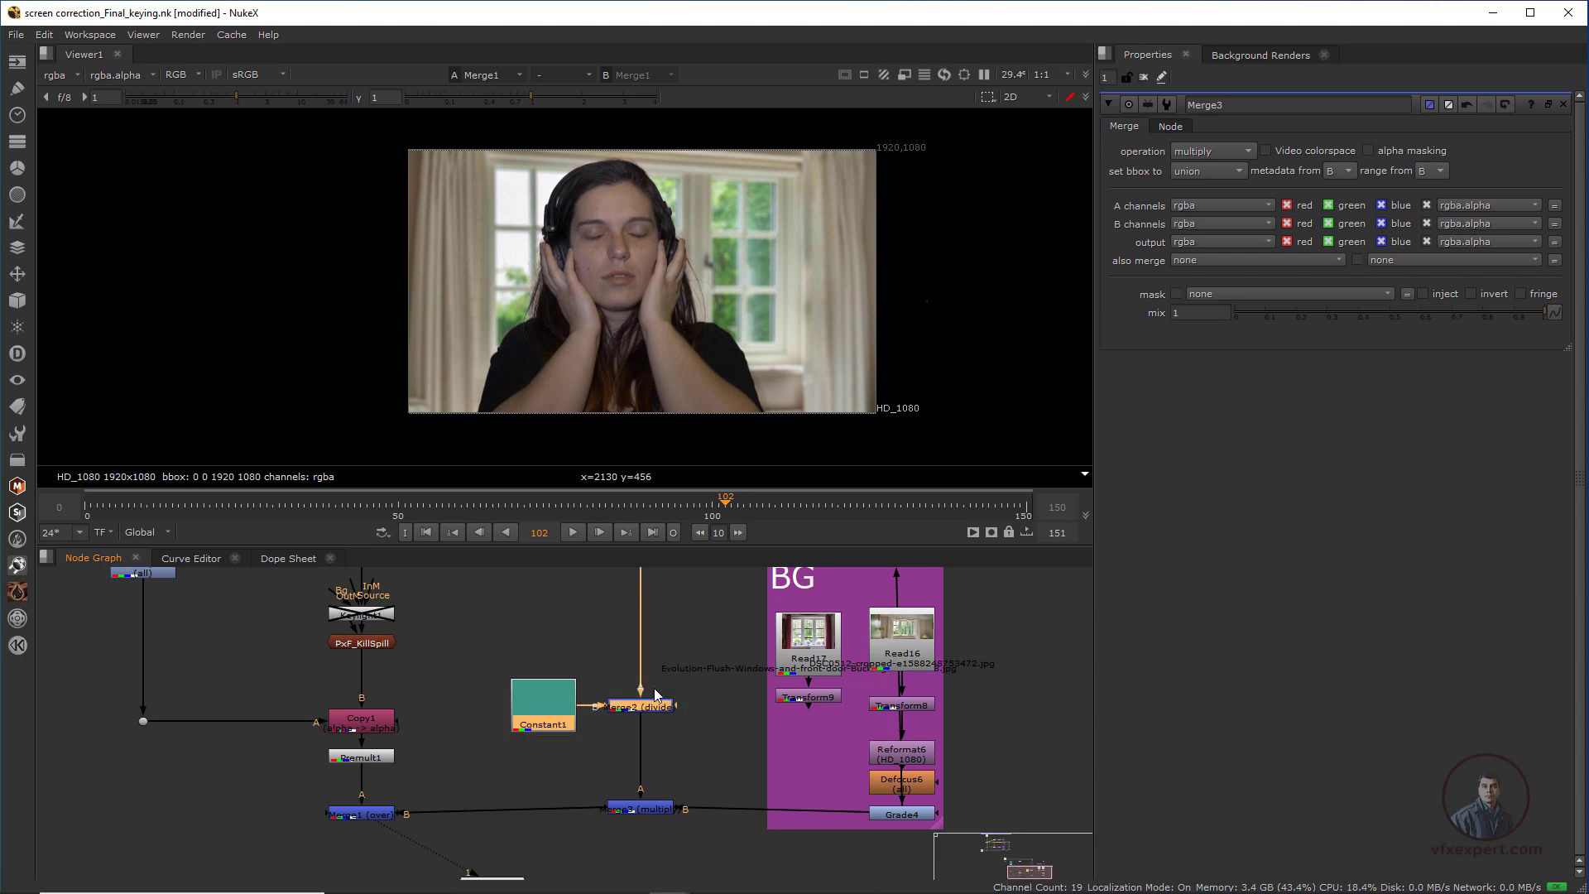
pyautogui.scroll(3, 526, 290)
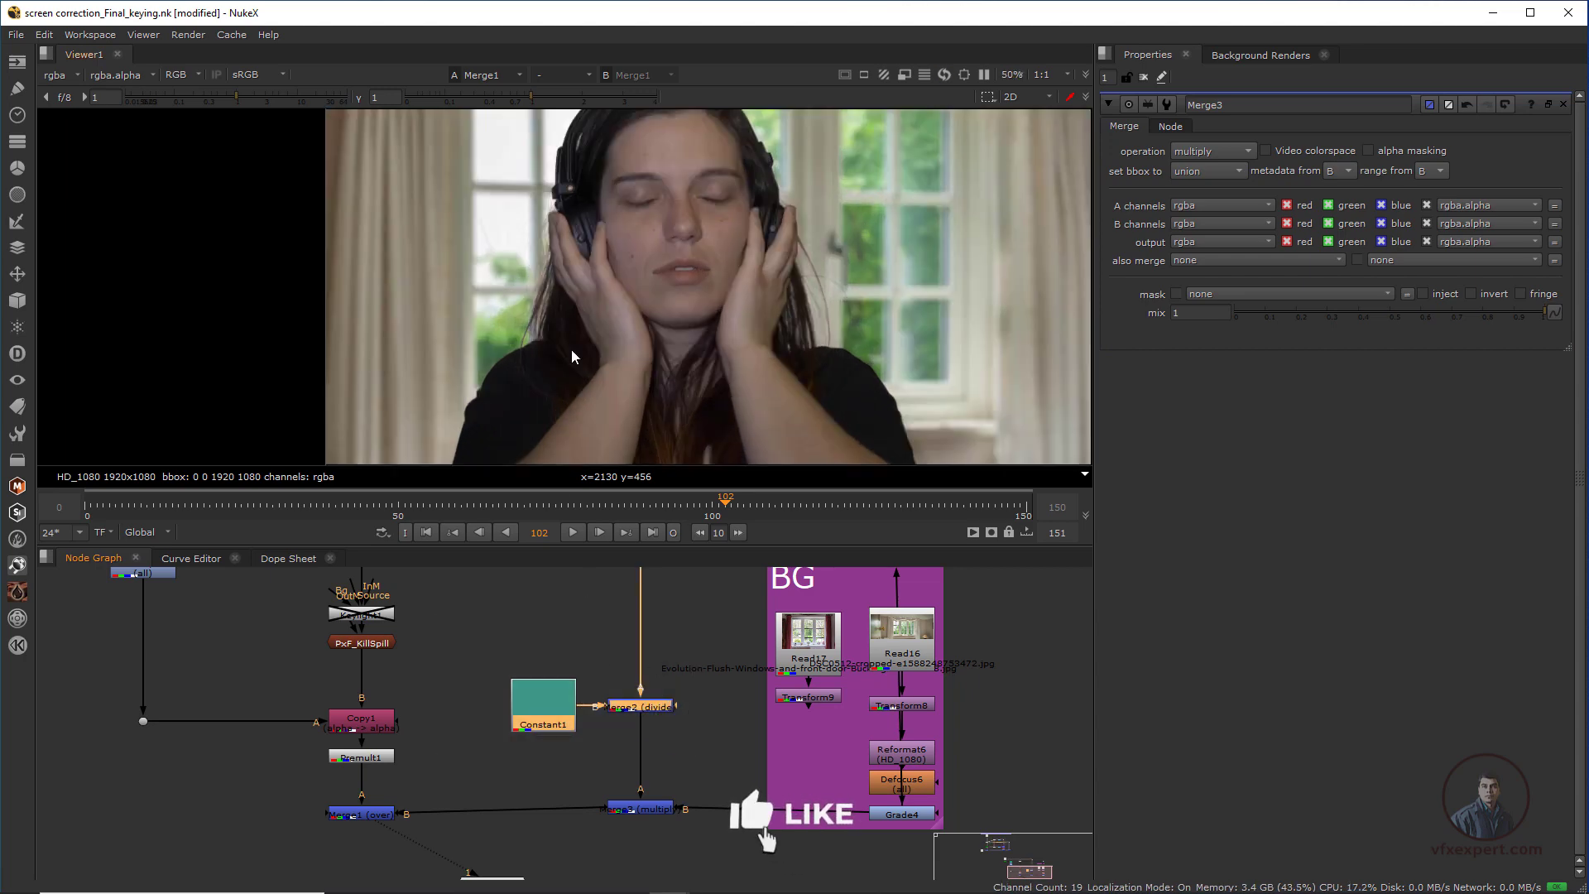
pyautogui.scroll(-2, 744, 761)
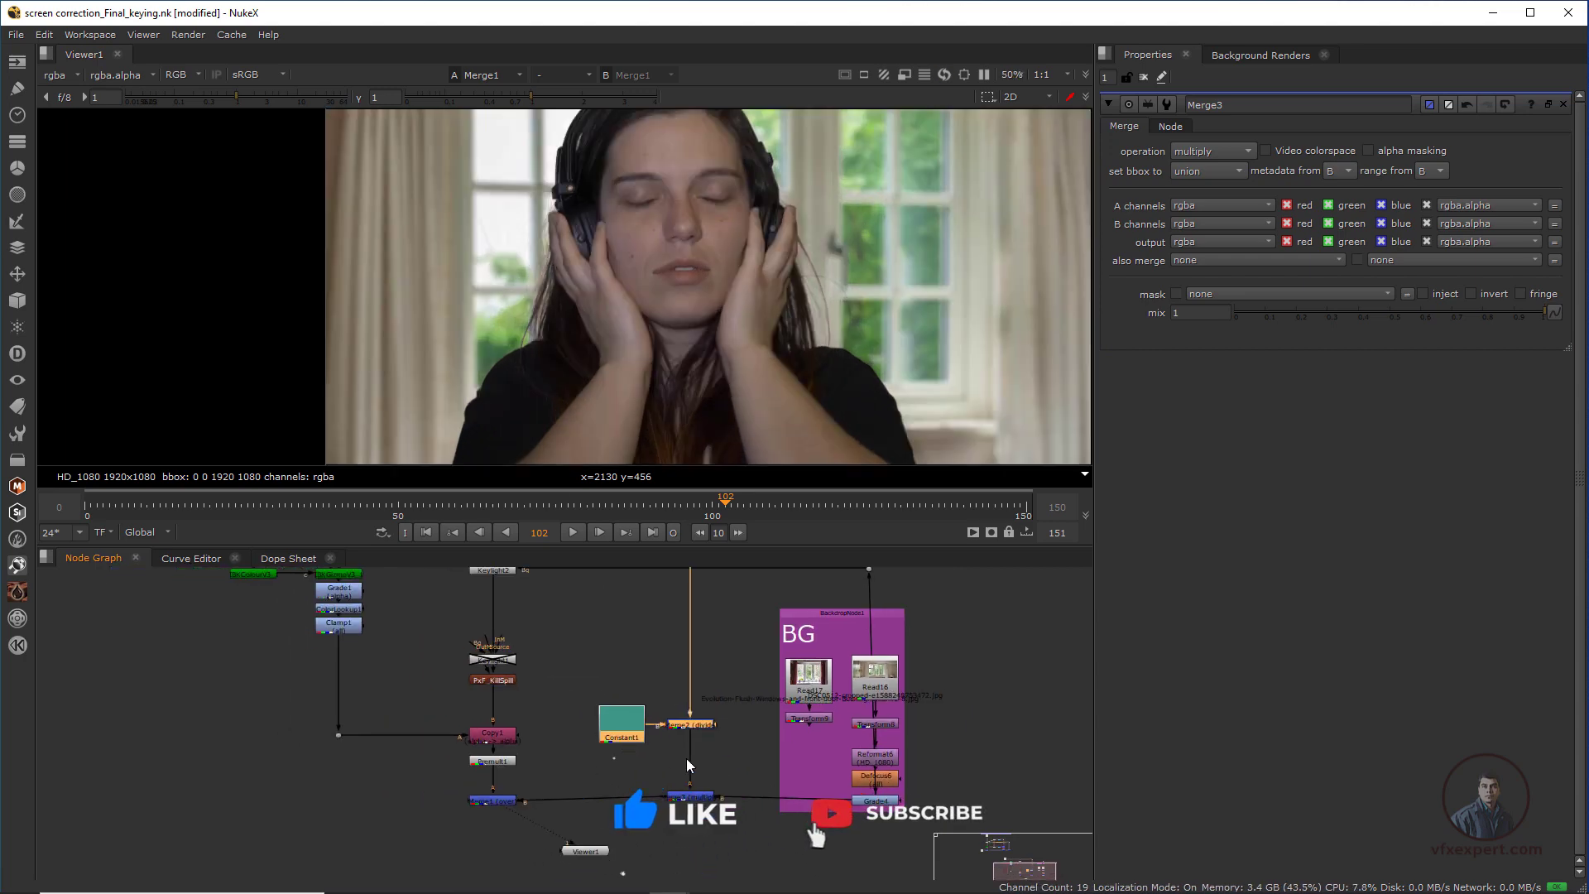
pyautogui.click(509, 847)
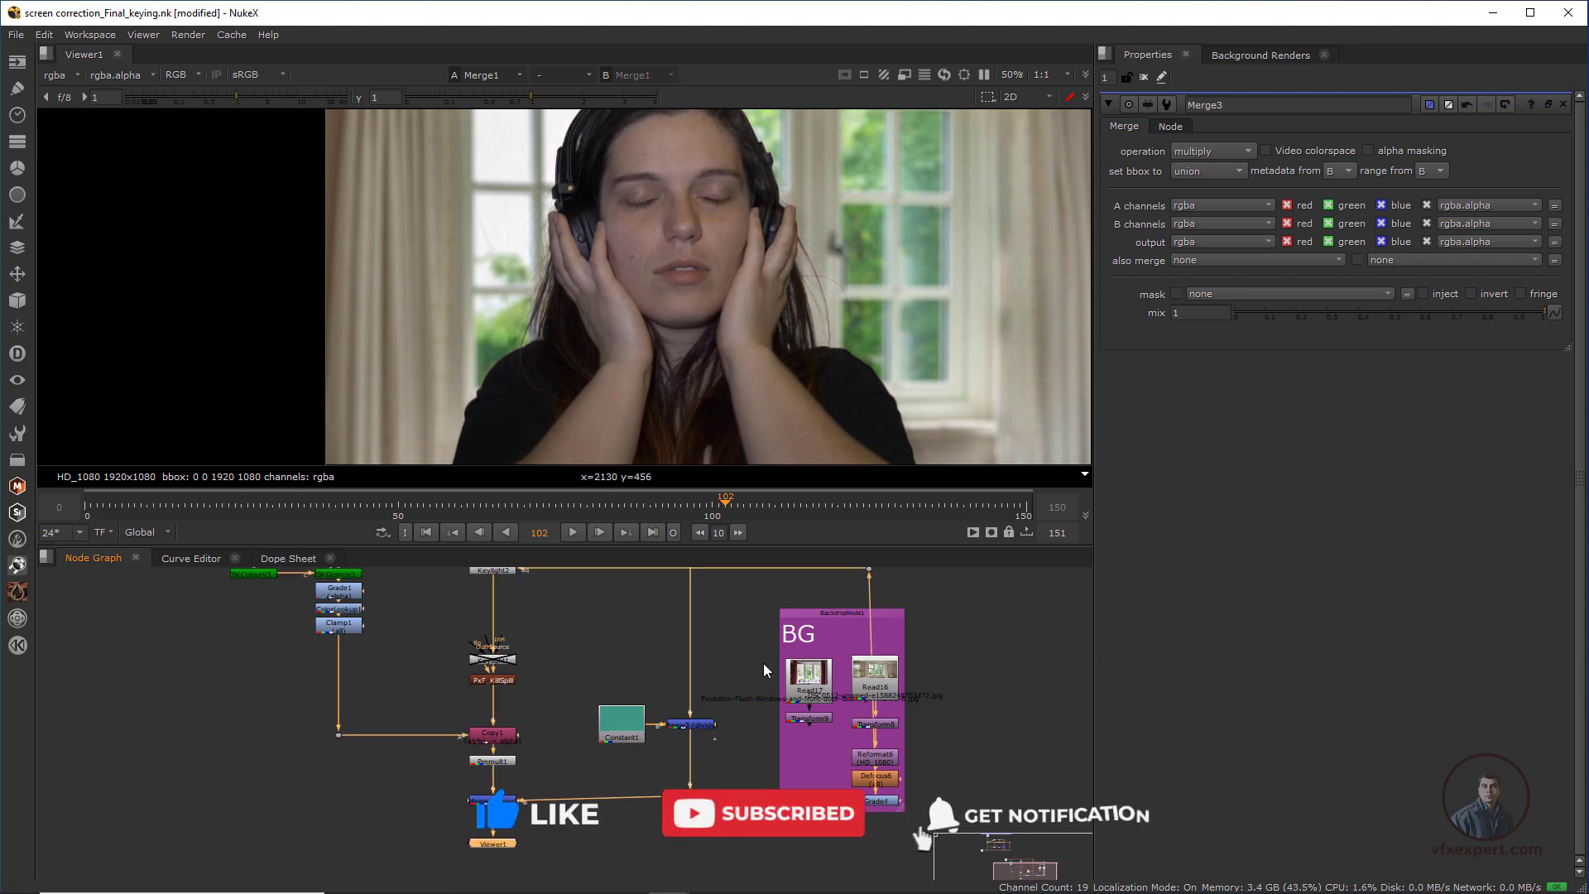
# - Enlarge the Node Graph pane and bring the whole keying setup with its BG backdrop into view
pyautogui.scroll(-1, 763, 663)
pyautogui.moveTo(763, 663); pyautogui.dragTo(783, 720, button='middle')
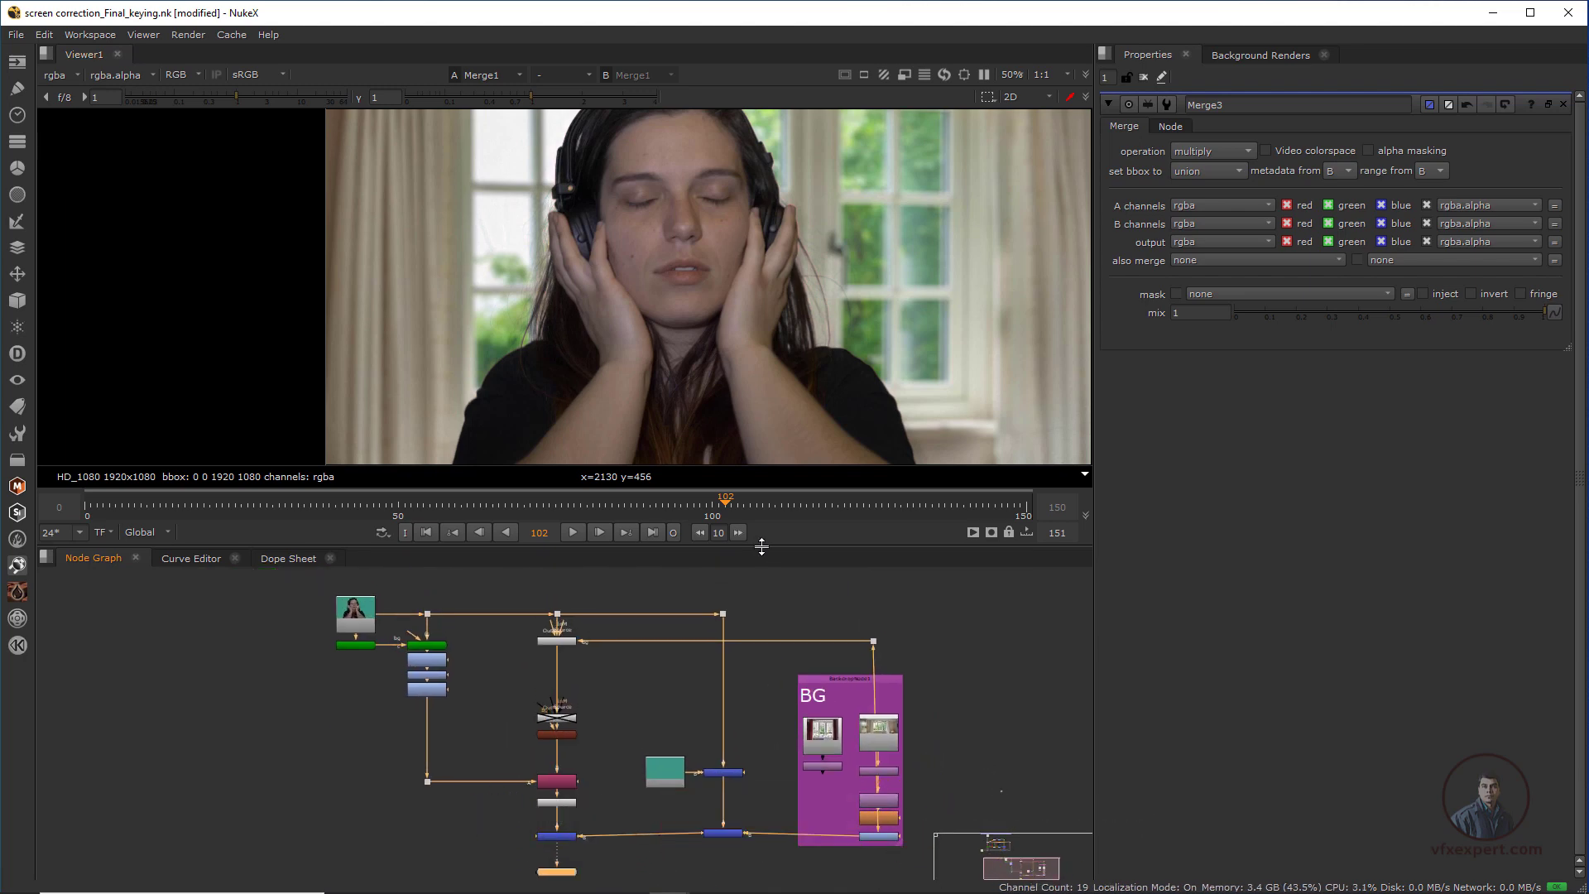
pyautogui.moveTo(760, 546); pyautogui.dragTo(760, 404)
pyautogui.scroll(2, 676, 579)
pyautogui.scroll(1, 687, 584)
pyautogui.moveTo(687, 584); pyautogui.dragTo(683, 655, button='middle')
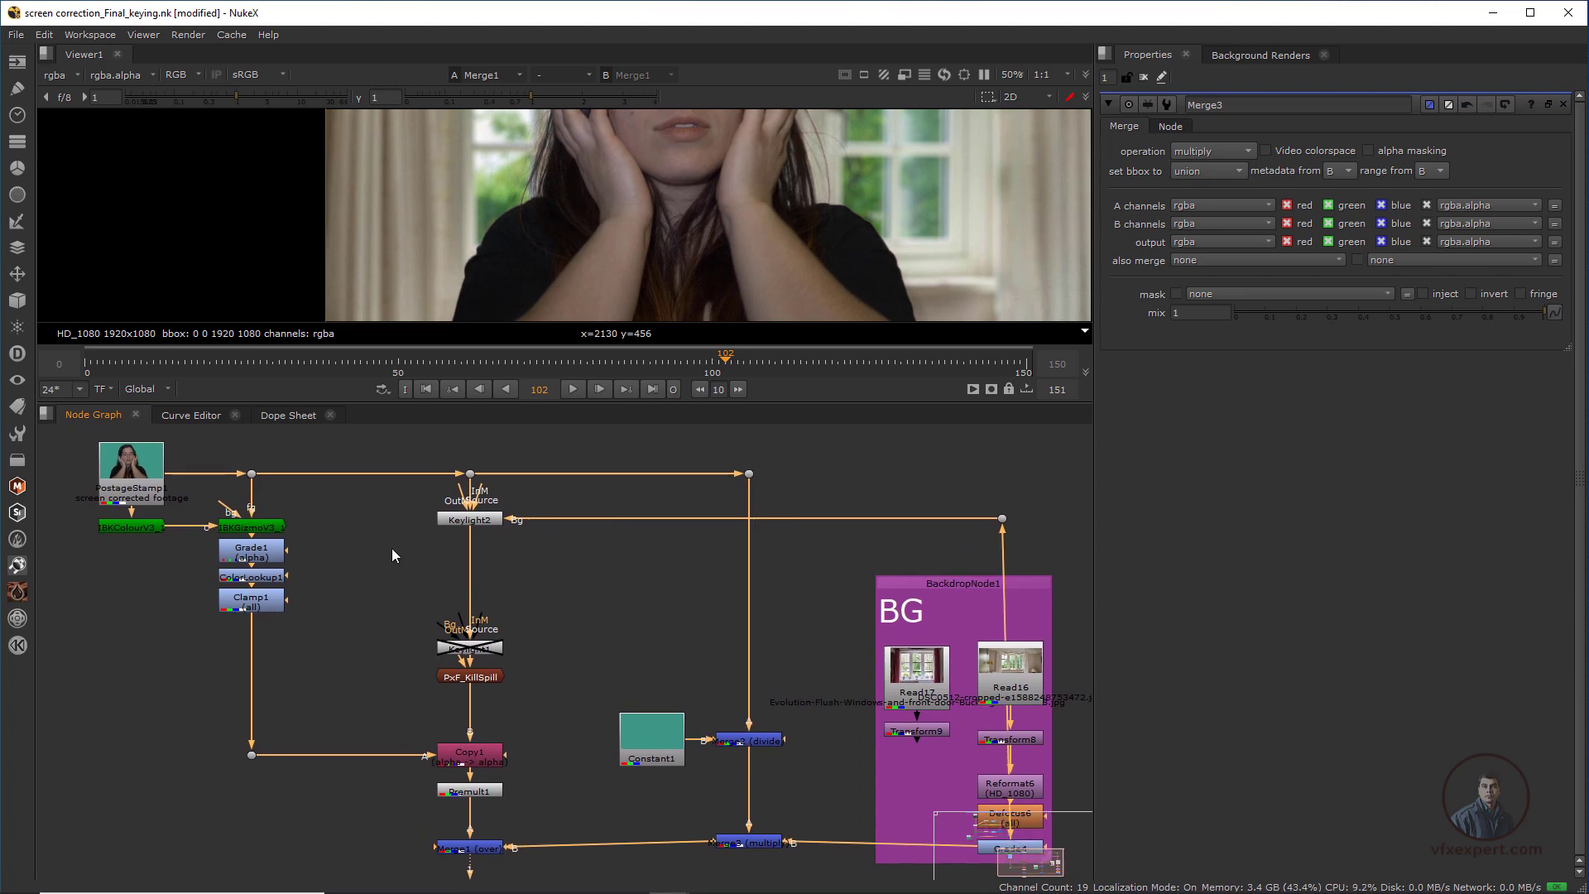
pyautogui.scroll(-1, 698, 707)
pyautogui.moveTo(697, 733)
pyautogui.mouseDown(button='middle')
pyautogui.moveTo(730, 755)
pyautogui.moveTo(705, 732)
pyautogui.mouseUp(button='middle')
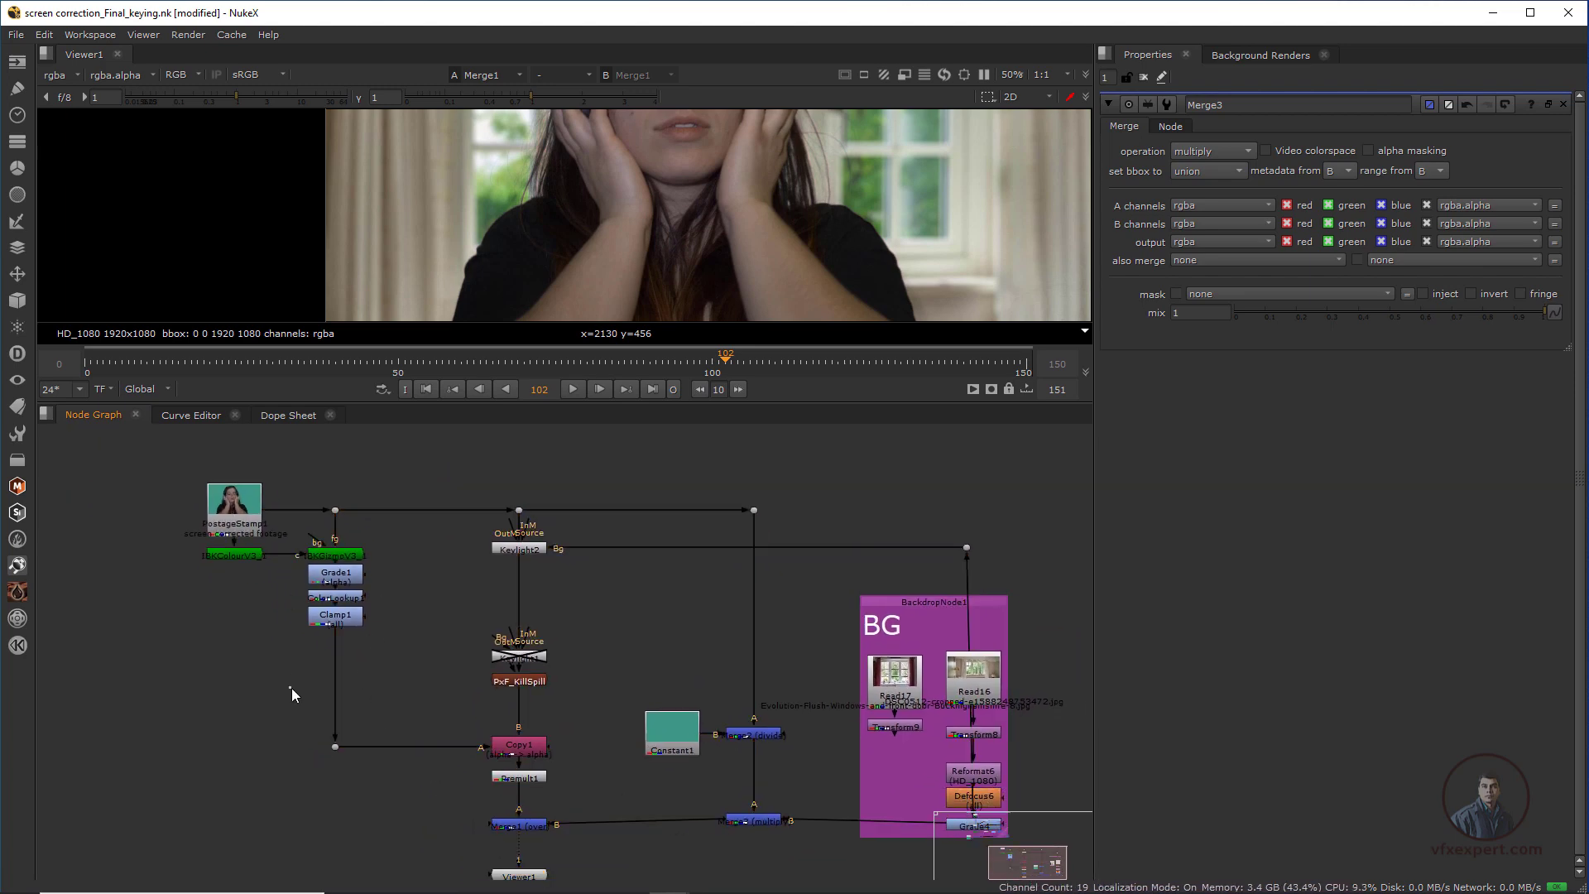
# - Review the node branches one by one, selecting the alpha matte nodes, the despill nodes, Keylight2, and the Constant1 and Merge2 divide pair
pyautogui.moveTo(291, 687); pyautogui.dragTo(399, 531)
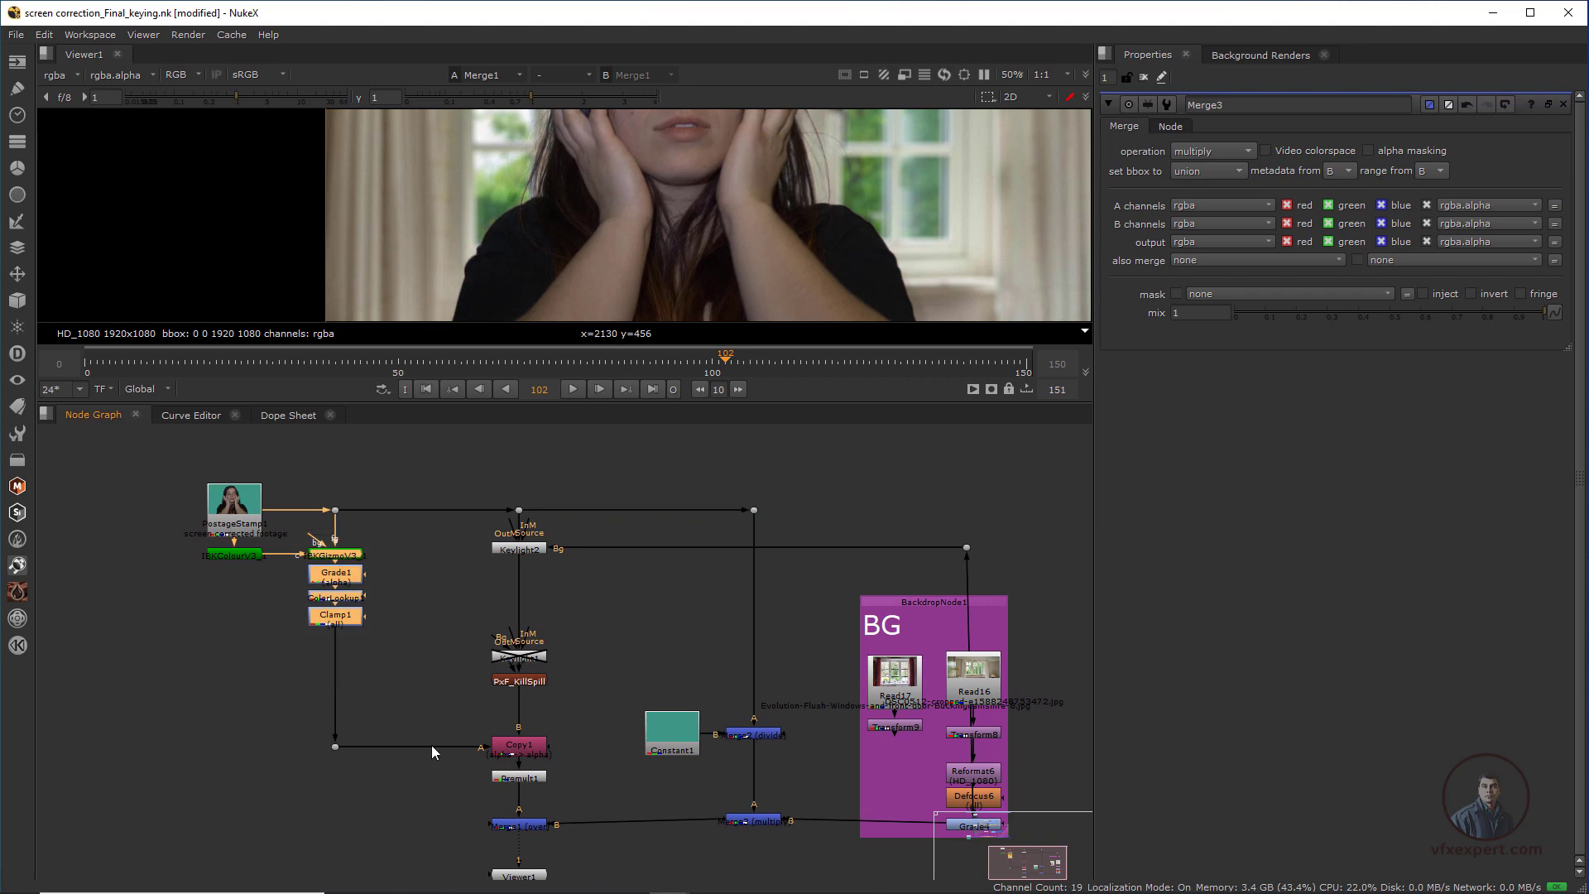
pyautogui.click(519, 681)
pyautogui.moveTo(460, 596); pyautogui.dragTo(615, 725)
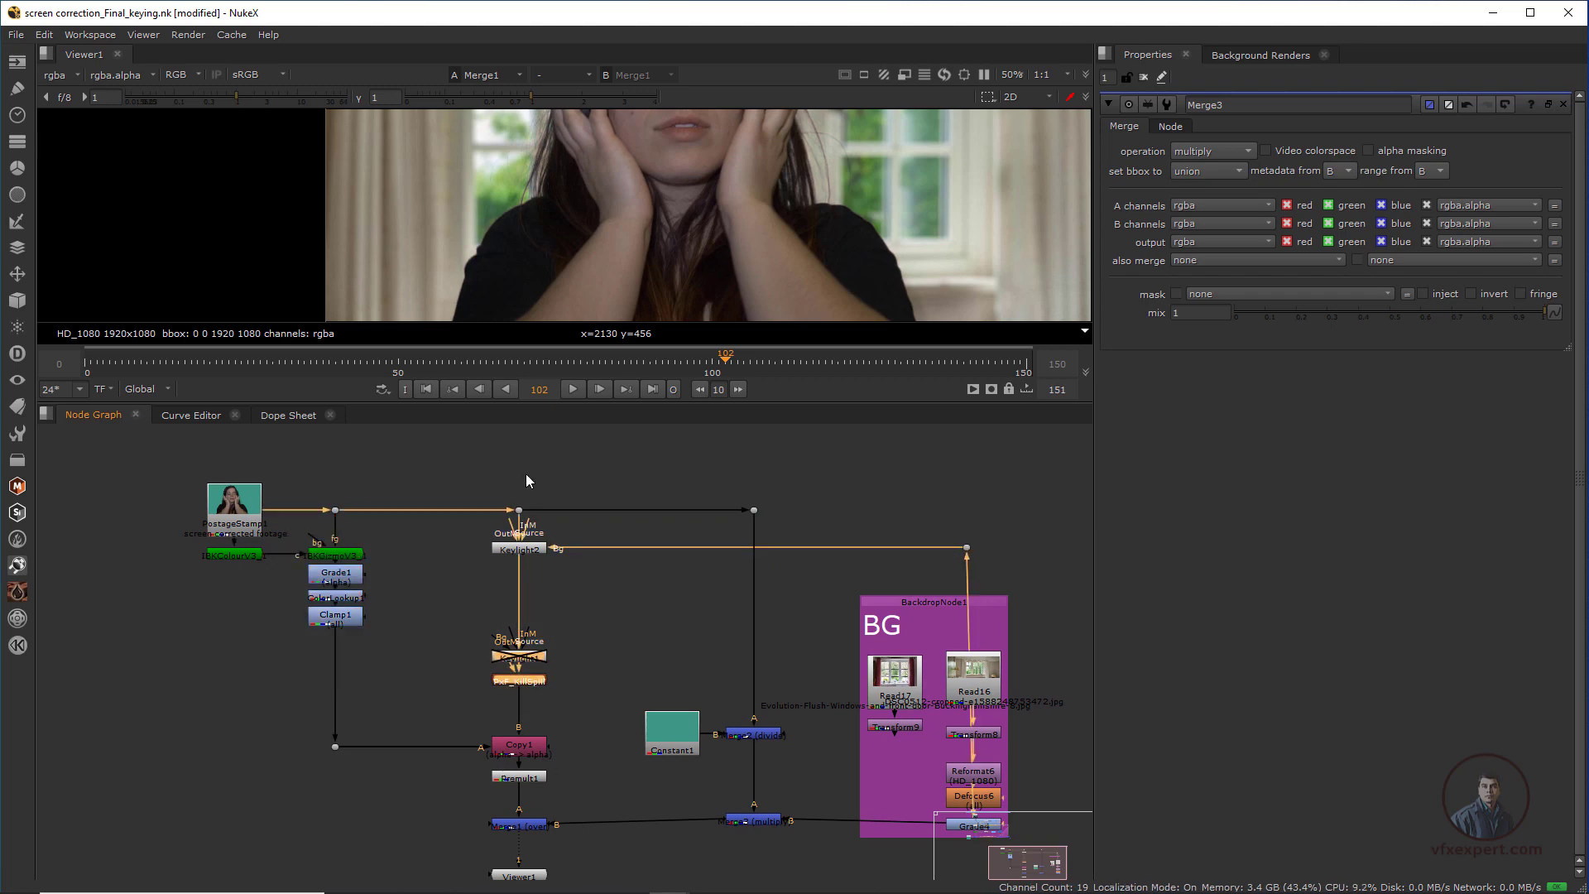
pyautogui.moveTo(461, 478); pyautogui.dragTo(584, 571)
pyautogui.scroll(3, 639, 222)
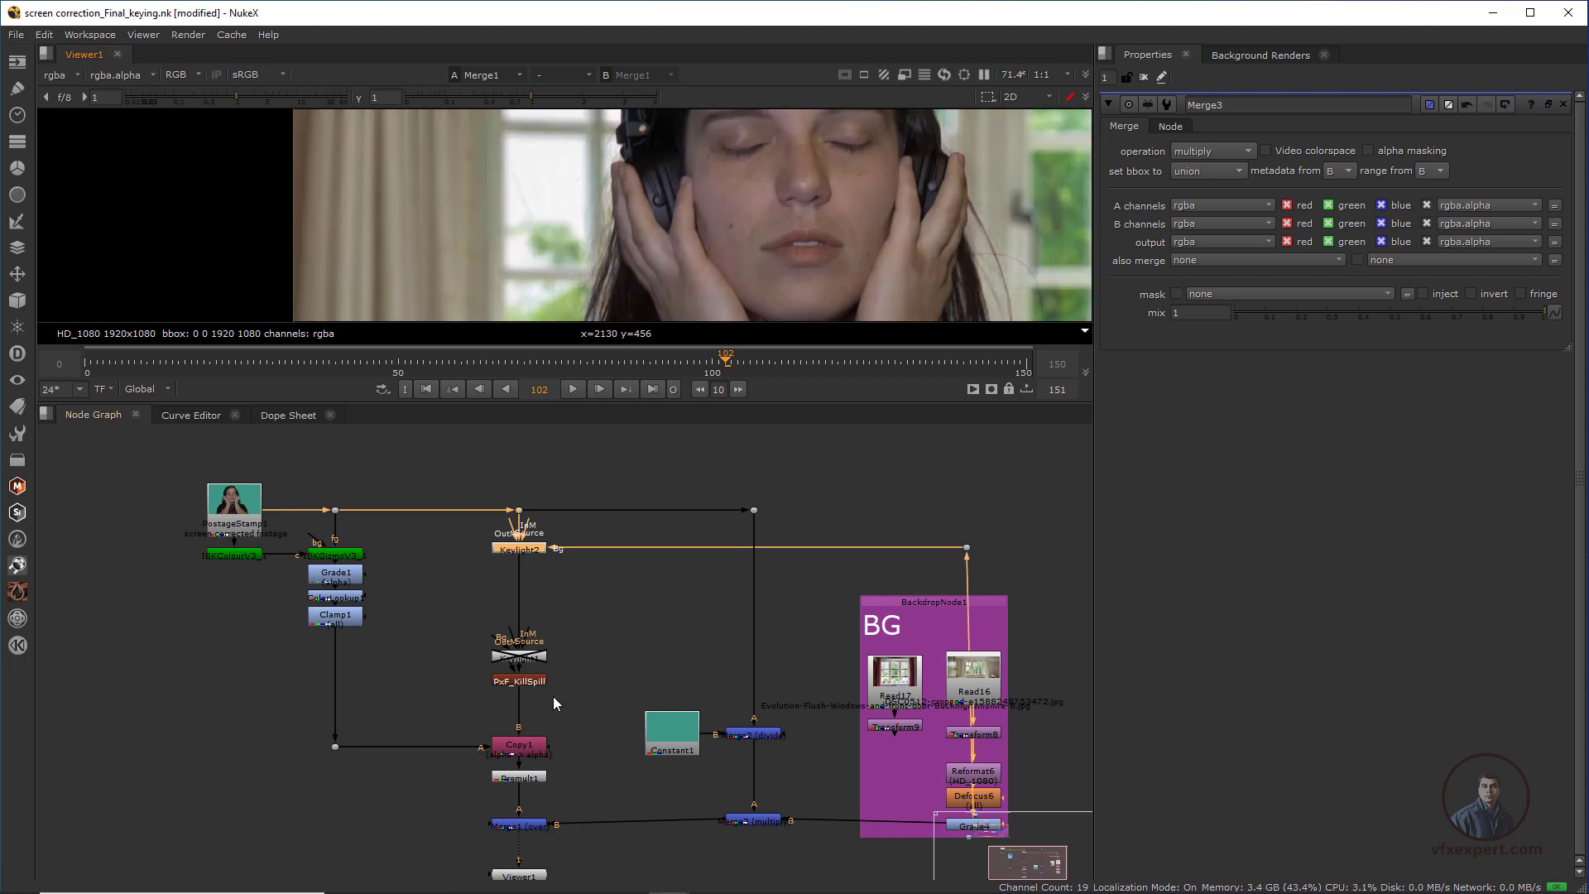
pyautogui.scroll(-2, 613, 714)
pyautogui.moveTo(674, 732); pyautogui.dragTo(583, 701, button='middle')
pyautogui.scroll(3, 665, 753)
pyautogui.moveTo(451, 585); pyautogui.dragTo(644, 706)
pyautogui.scroll(-1, 669, 722)
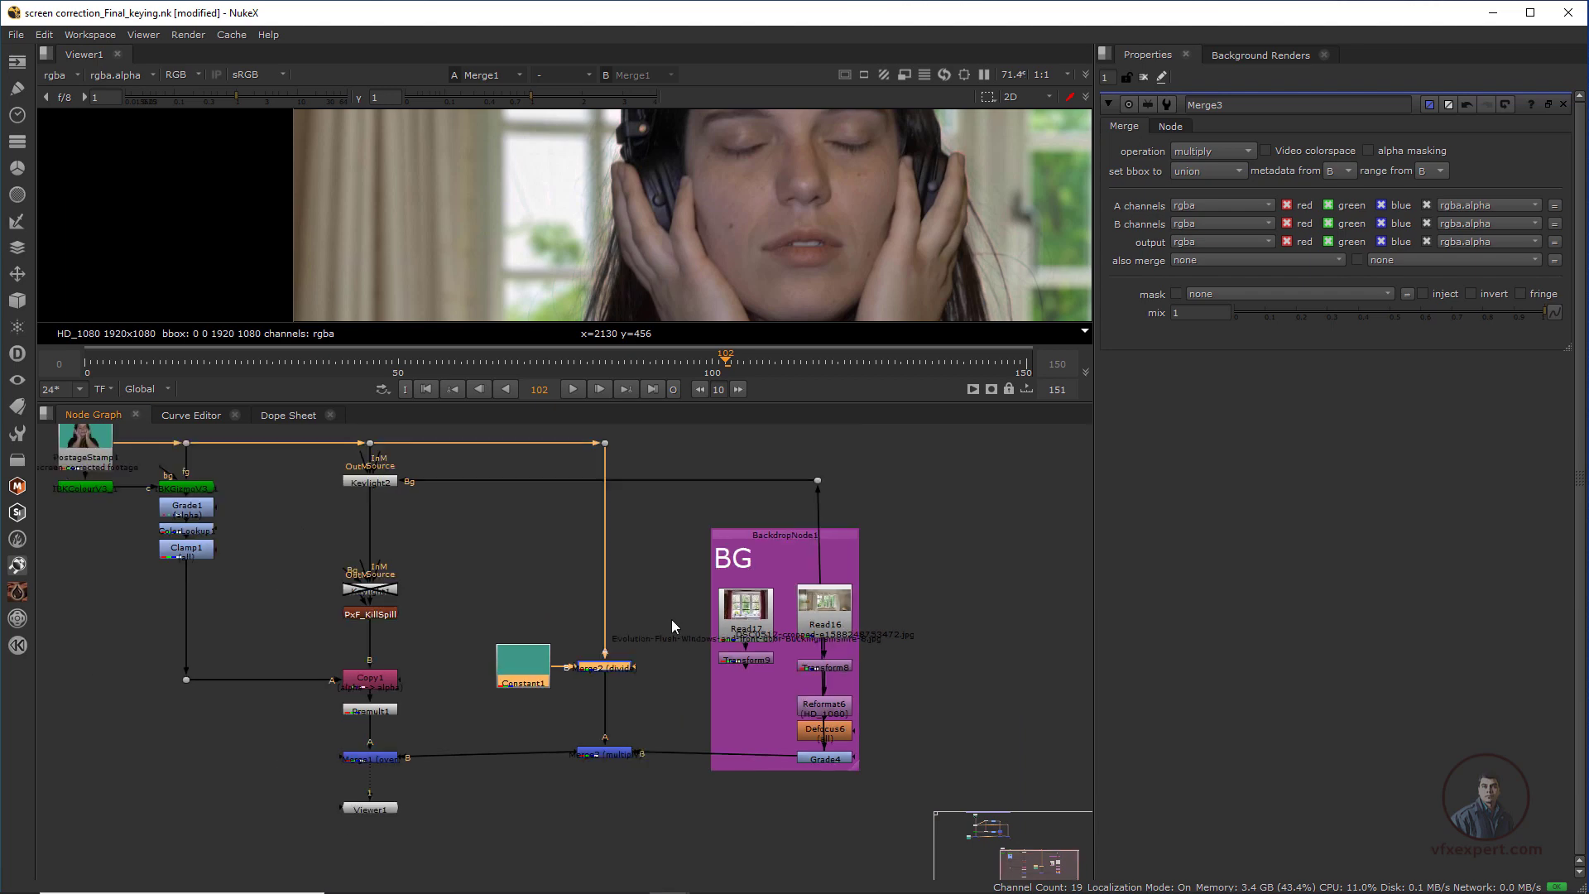
pyautogui.moveTo(672, 621); pyautogui.dragTo(734, 700, button='middle')
pyautogui.scroll(-2, 661, 654)
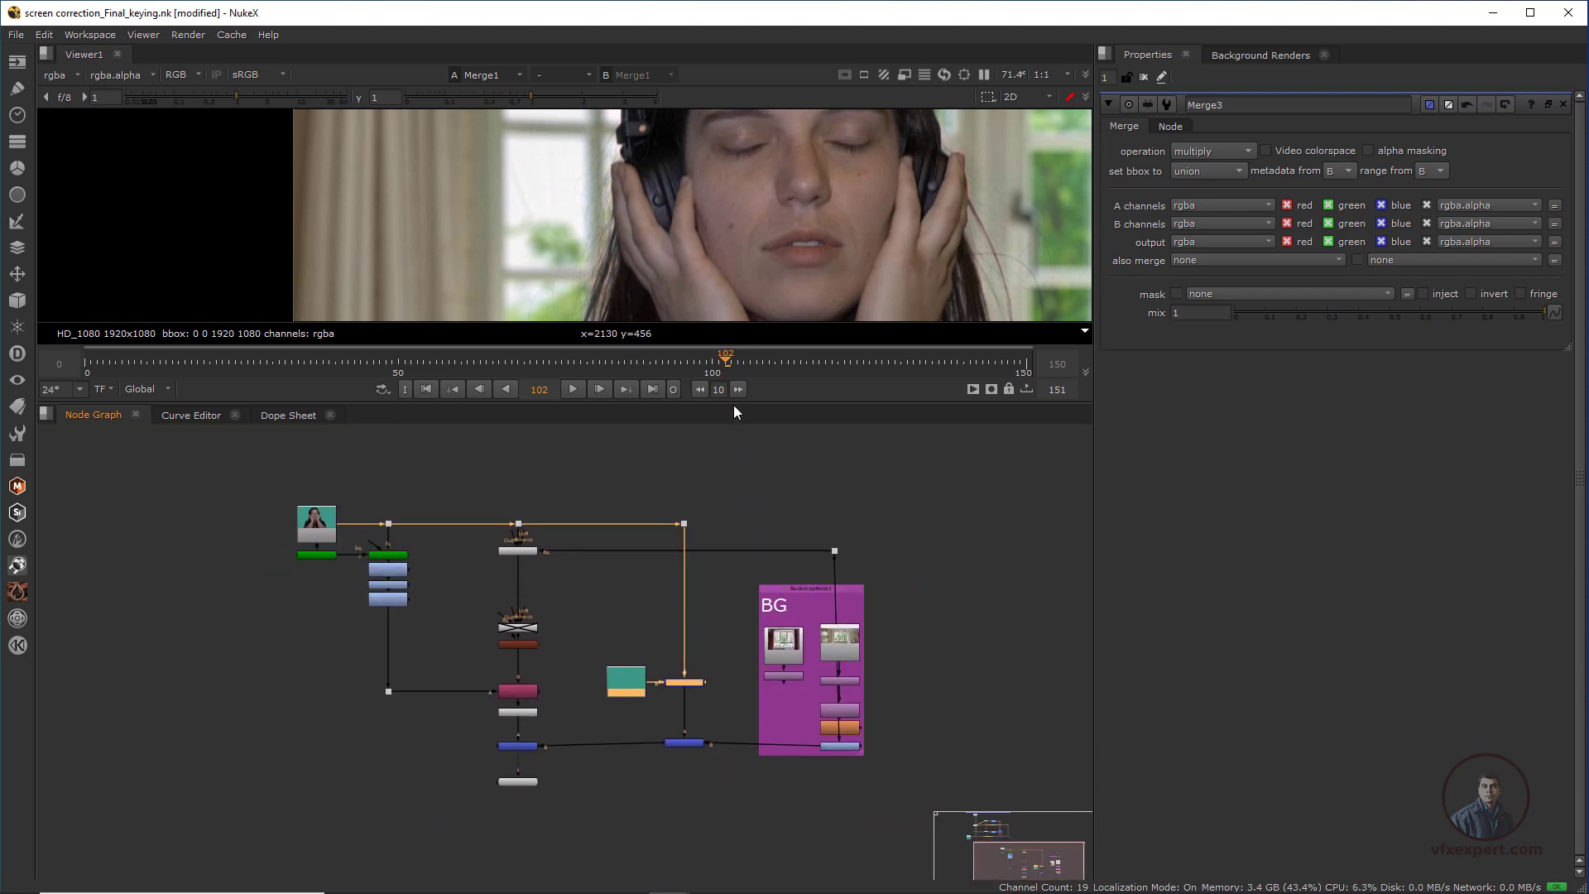
# - Fit the composite in the Viewer and enlarge the Viewer pane above the node graph
pyautogui.press('f')
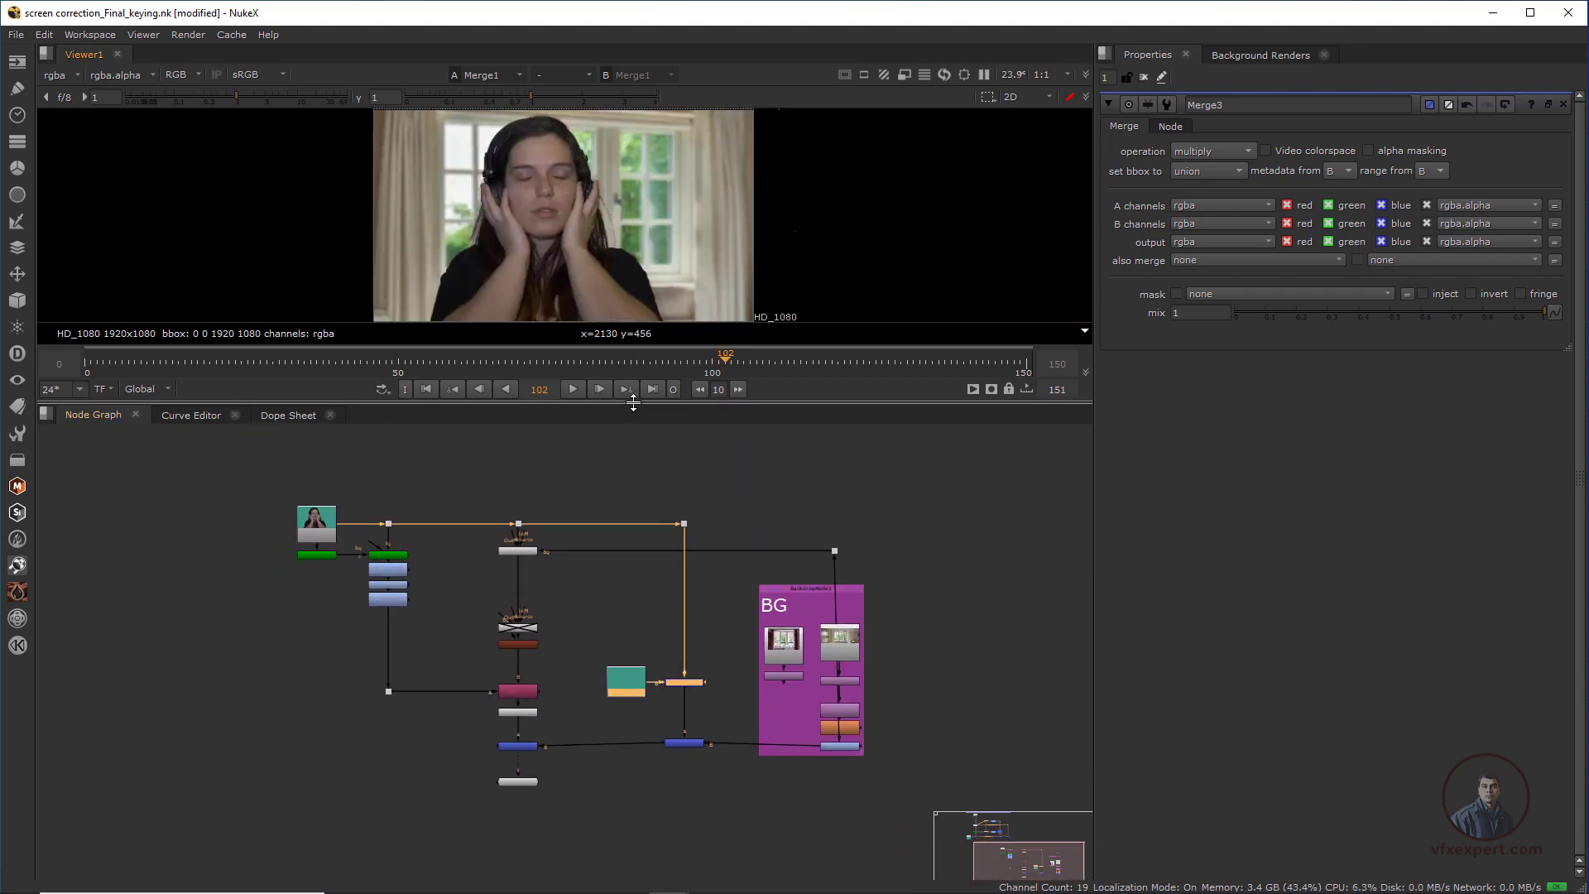
pyautogui.moveTo(632, 404); pyautogui.dragTo(628, 625)
pyautogui.scroll(-2, 686, 800)
pyautogui.moveTo(687, 801); pyautogui.dragTo(668, 750, button='middle')
pyautogui.scroll(1, 677, 768)
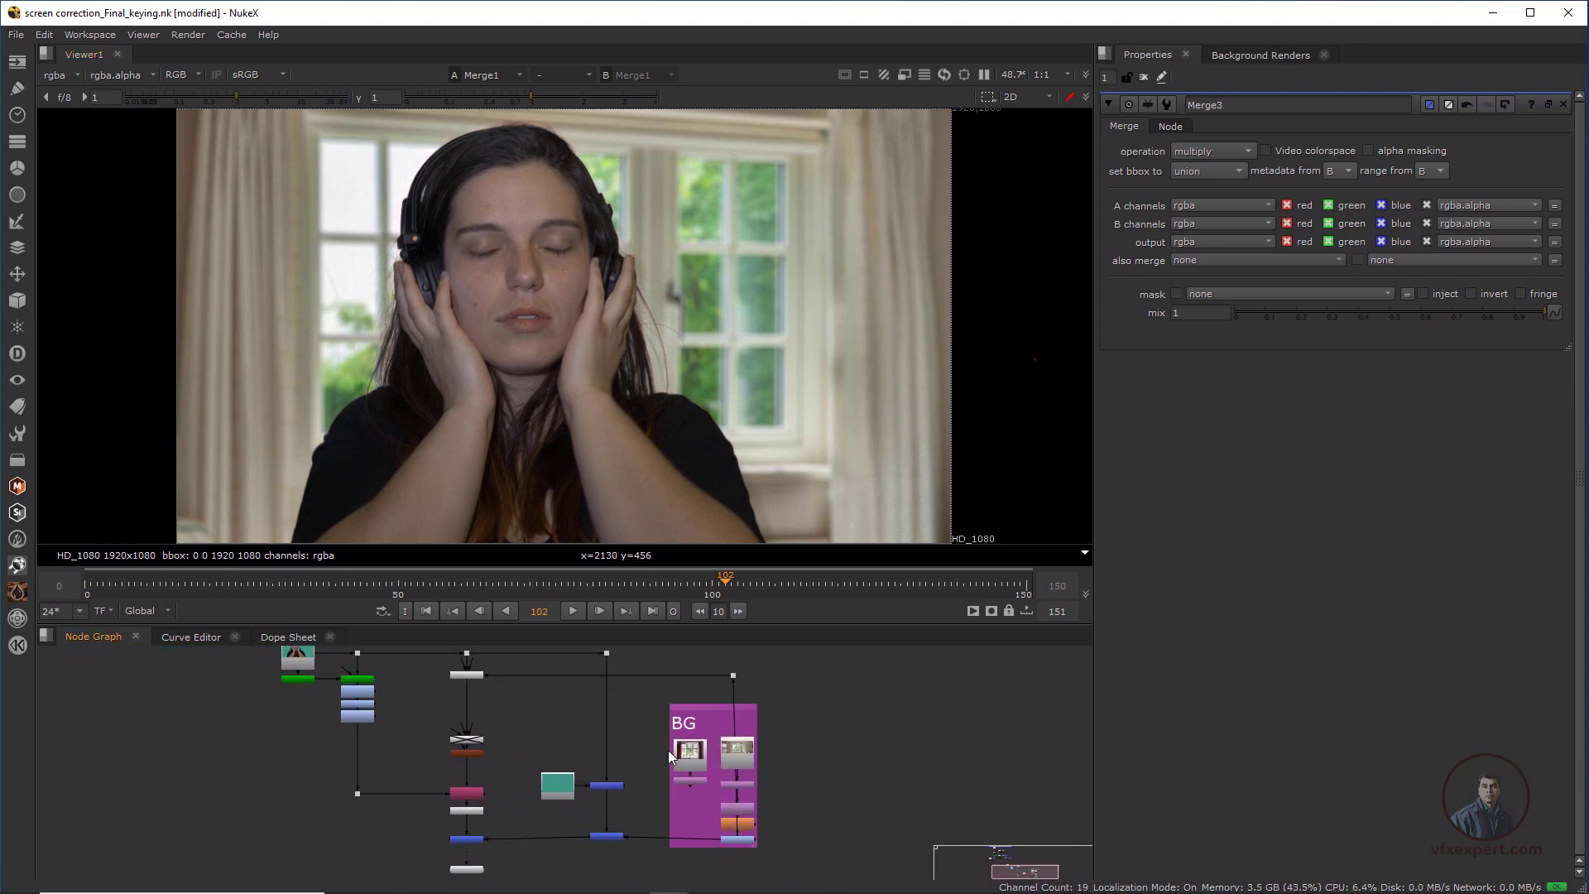
# - Play the composite from the first frame, stop playback, and move to frame 10 to examine the hair edges up close
pyautogui.click(426, 610)
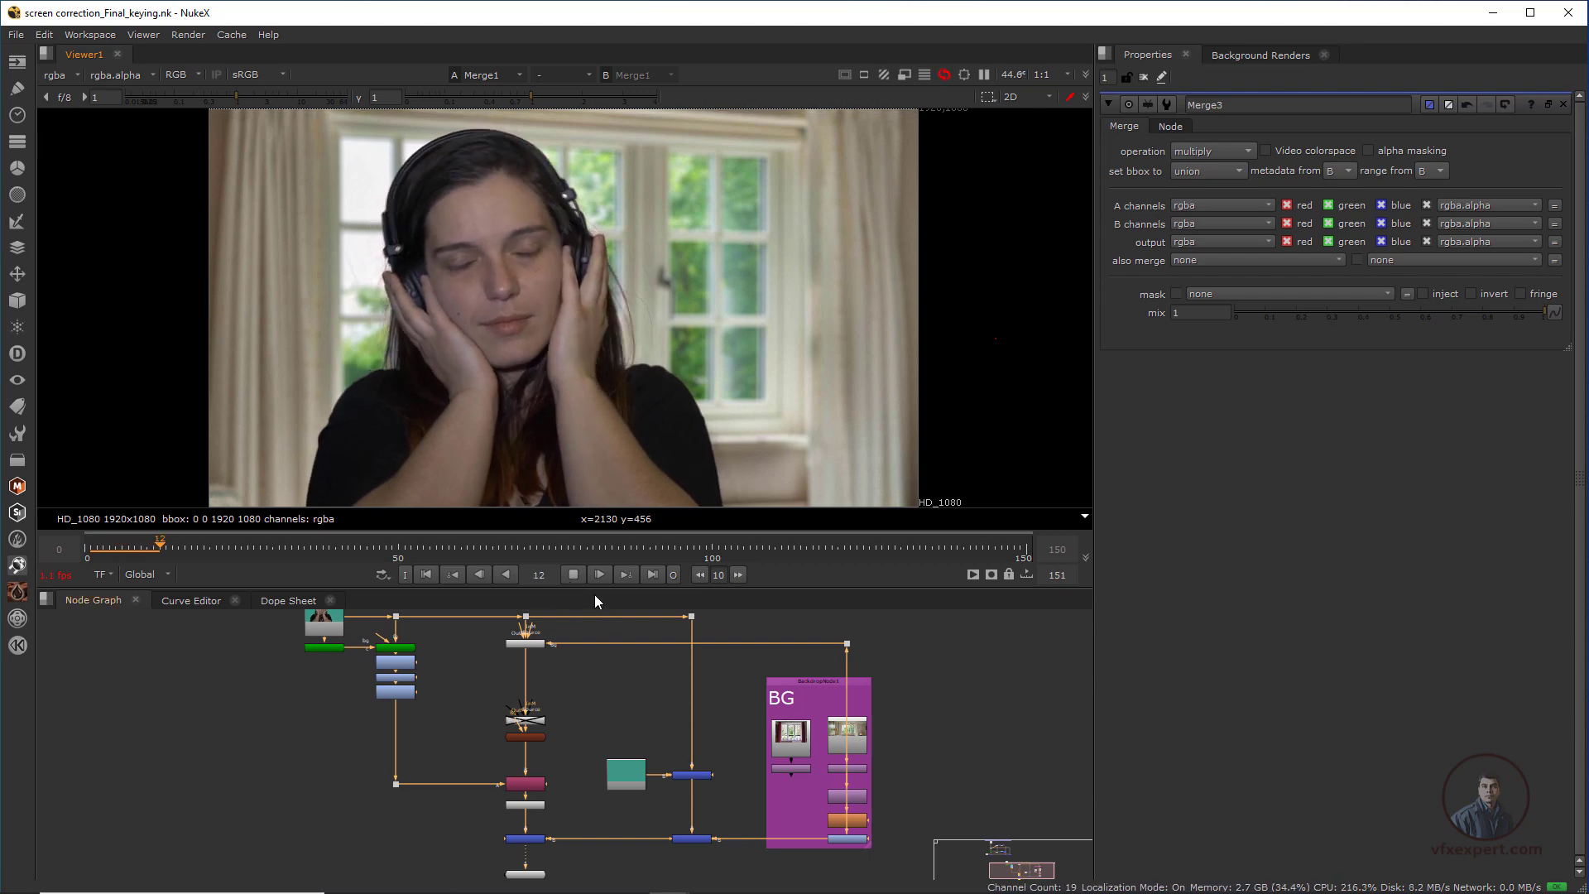
pyautogui.click(573, 574)
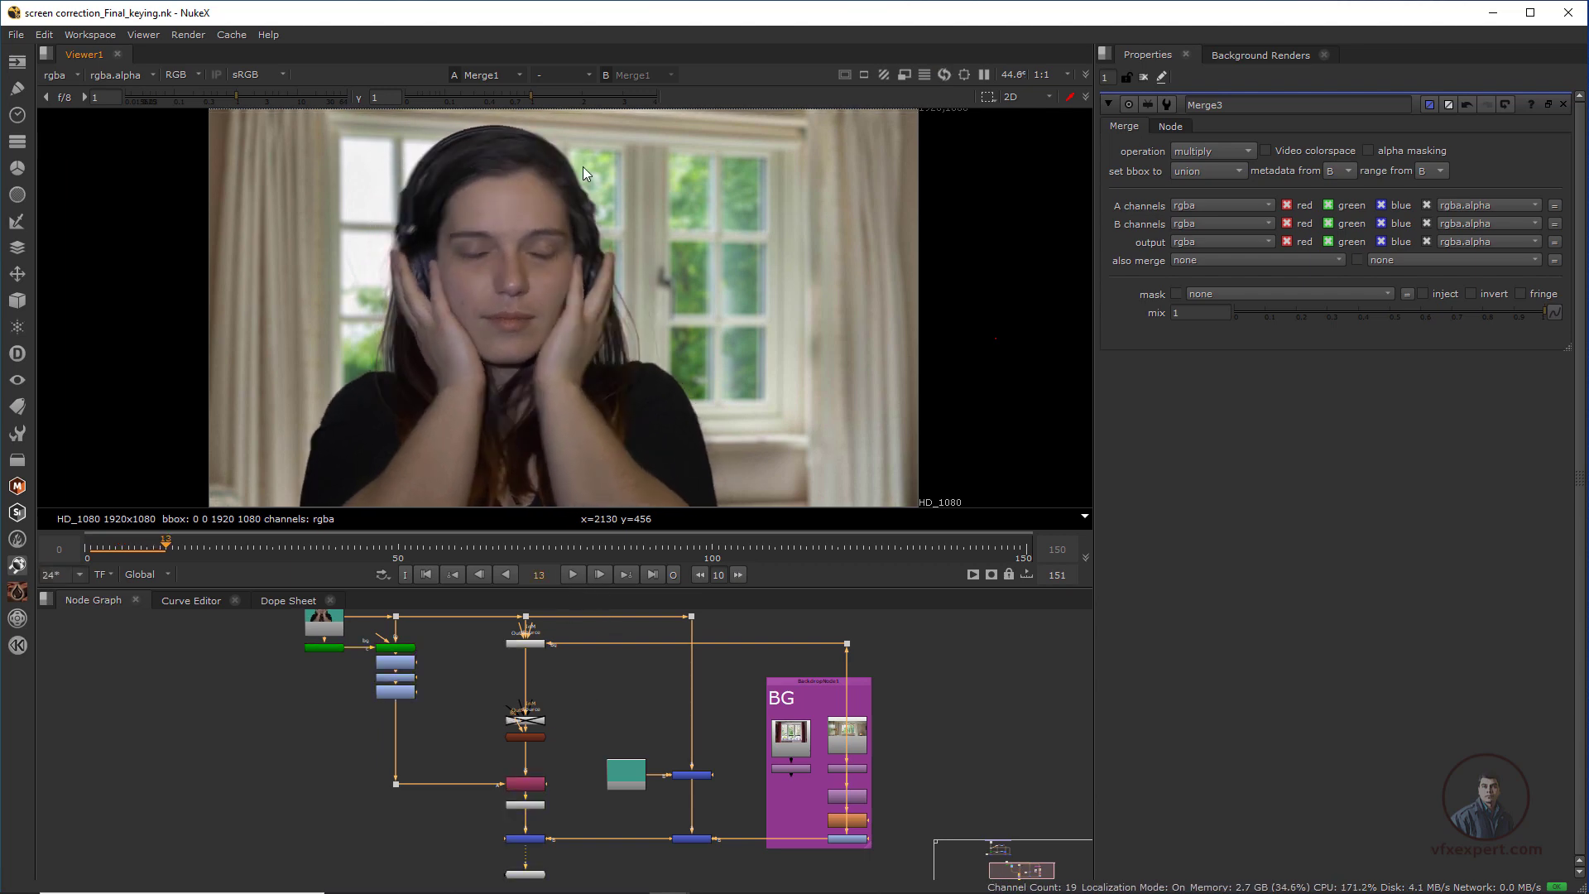
pyautogui.scroll(3, 460, 268)
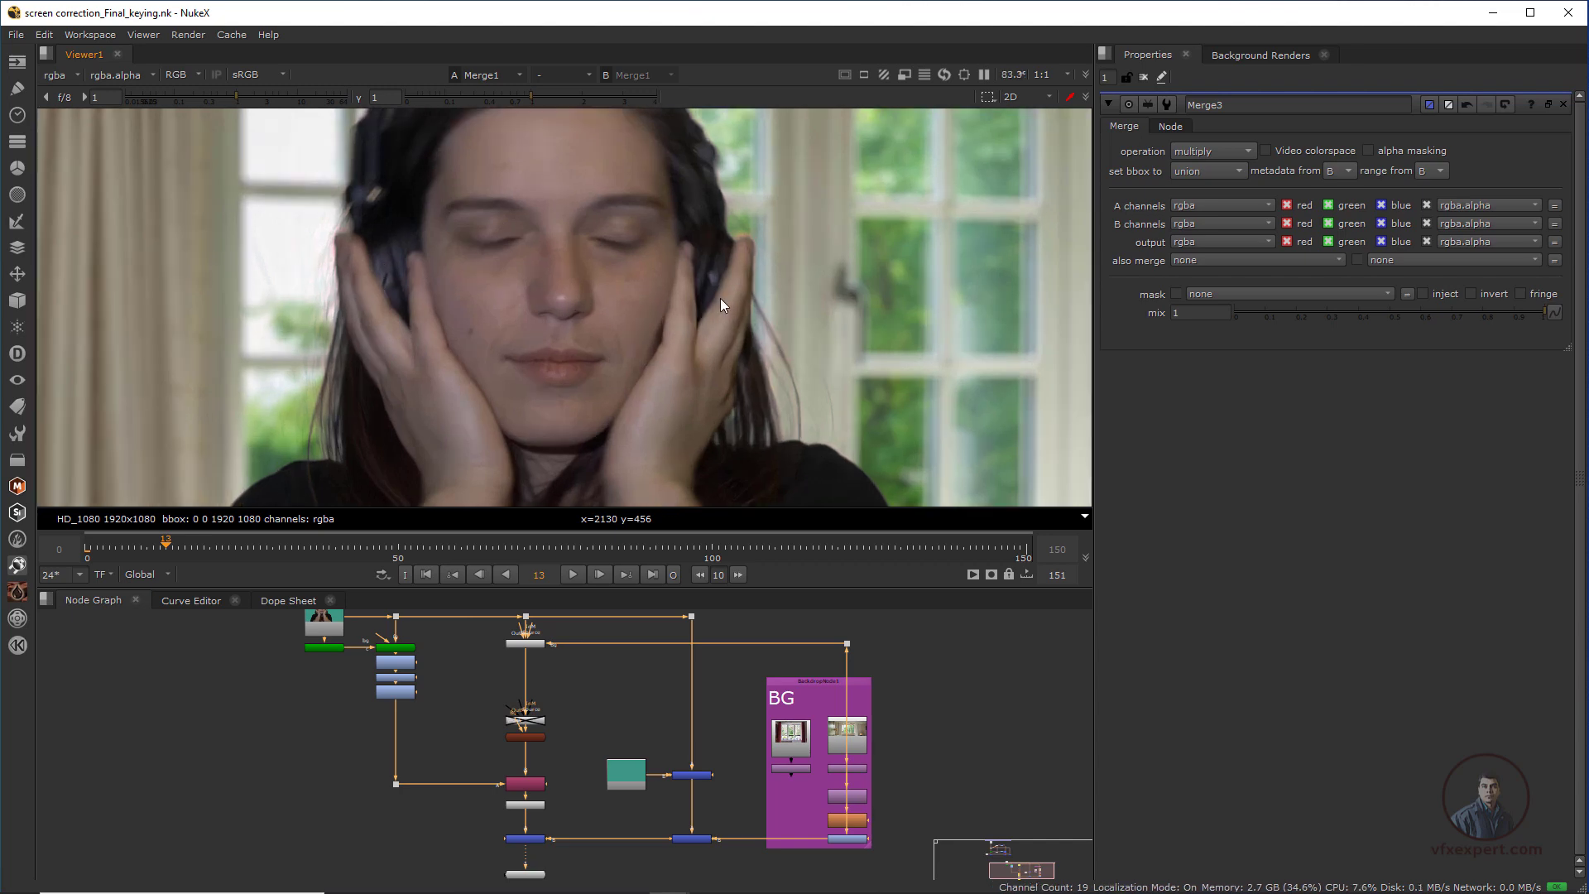
pyautogui.moveTo(170, 548); pyautogui.dragTo(148, 549)
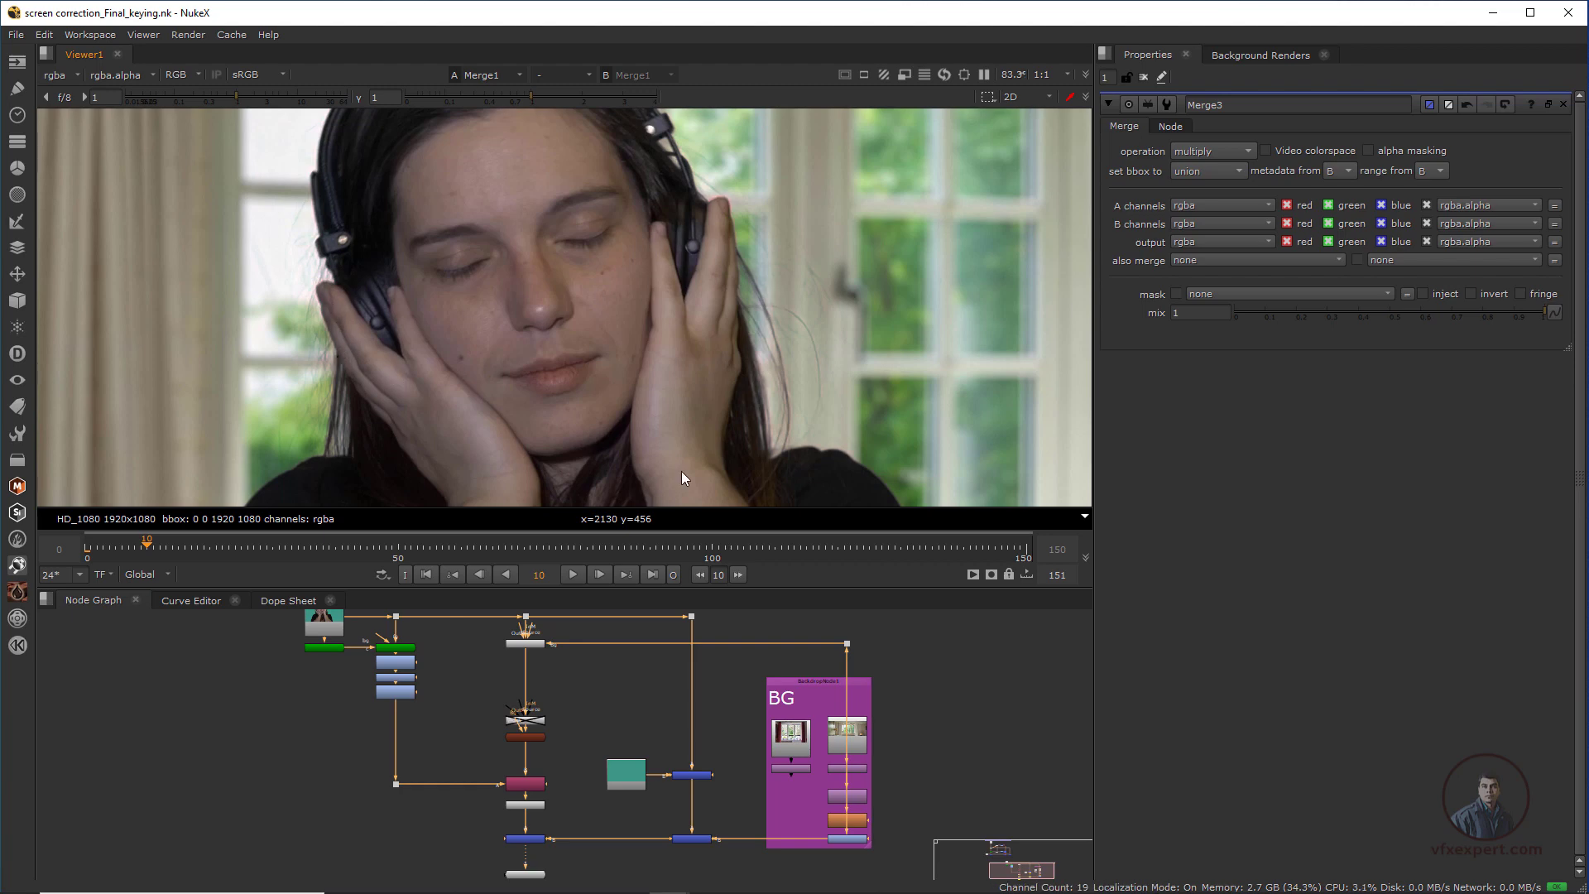
# - Add a Saturation node directly after the Merge2 divide node
pyautogui.scroll(5, 683, 702)
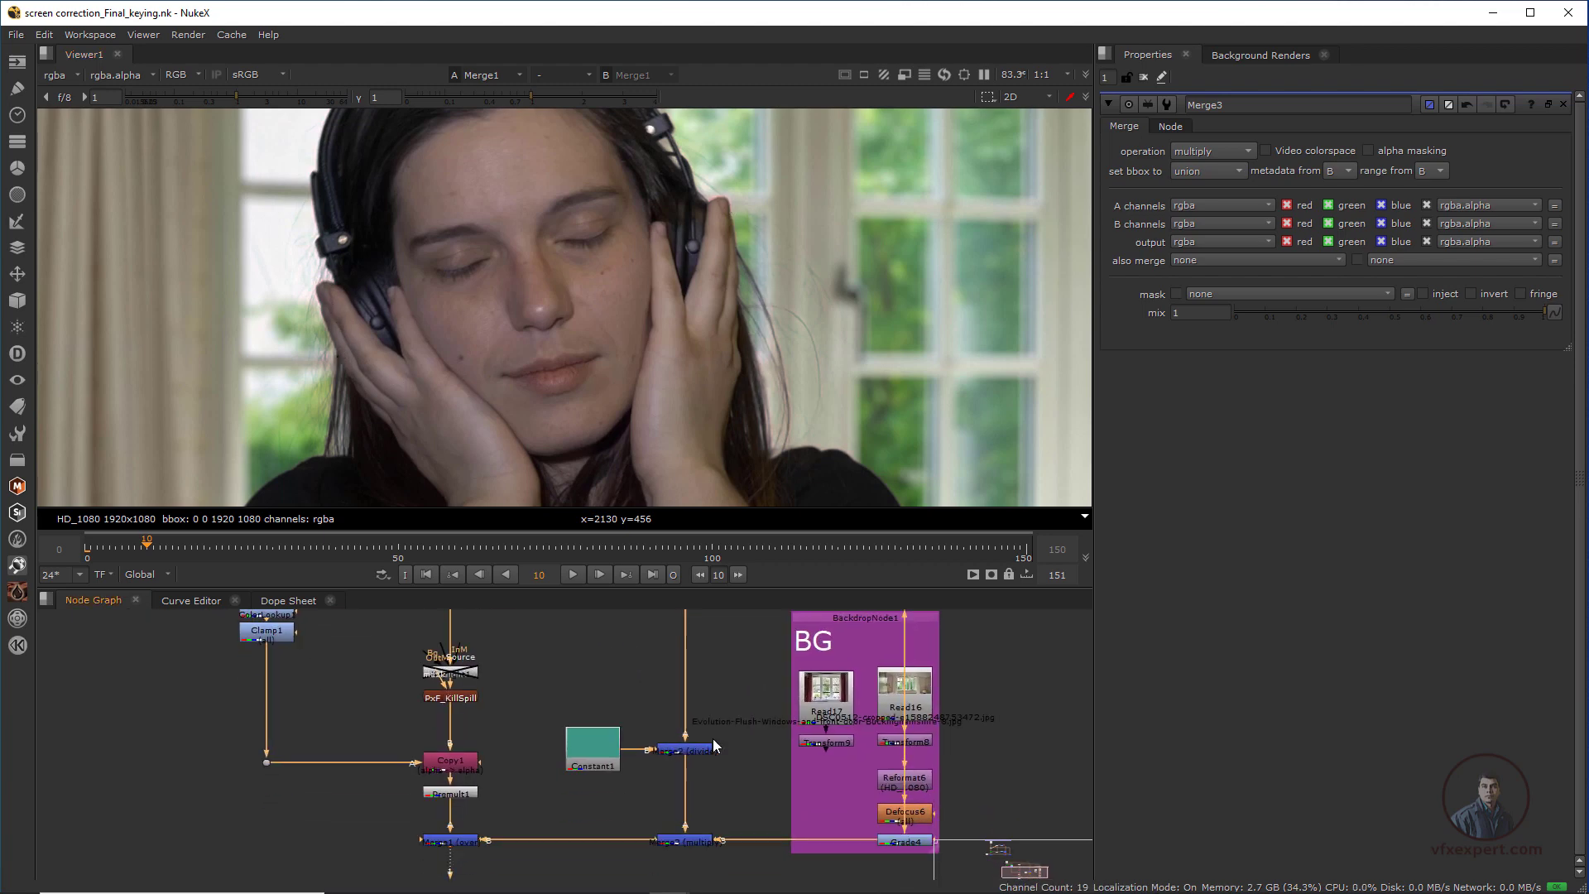
pyautogui.click(693, 705)
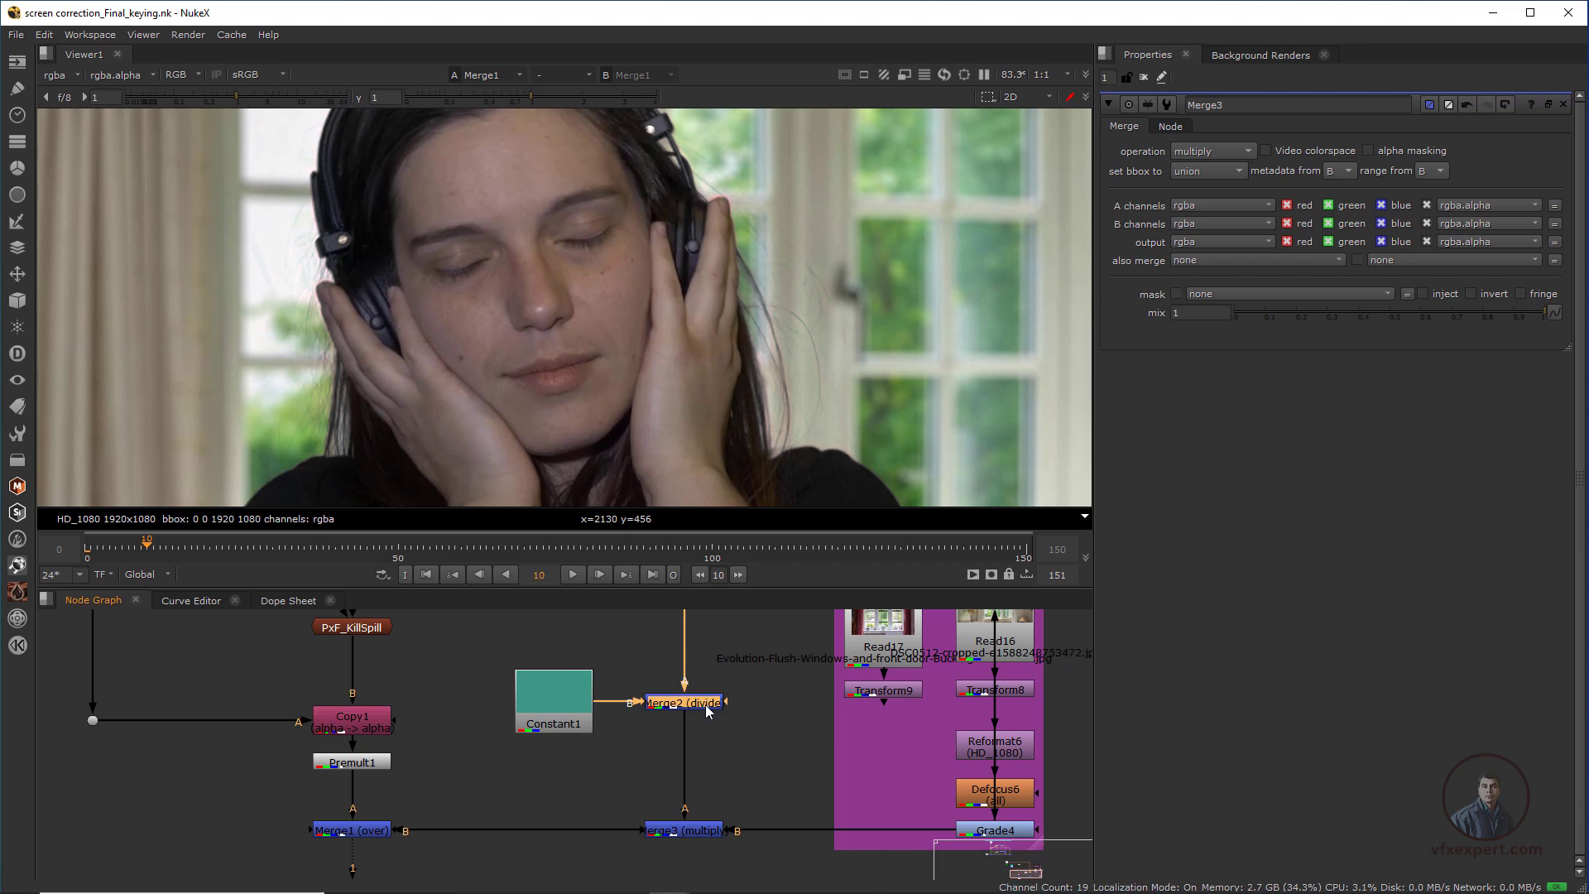
pyautogui.press('Tab')
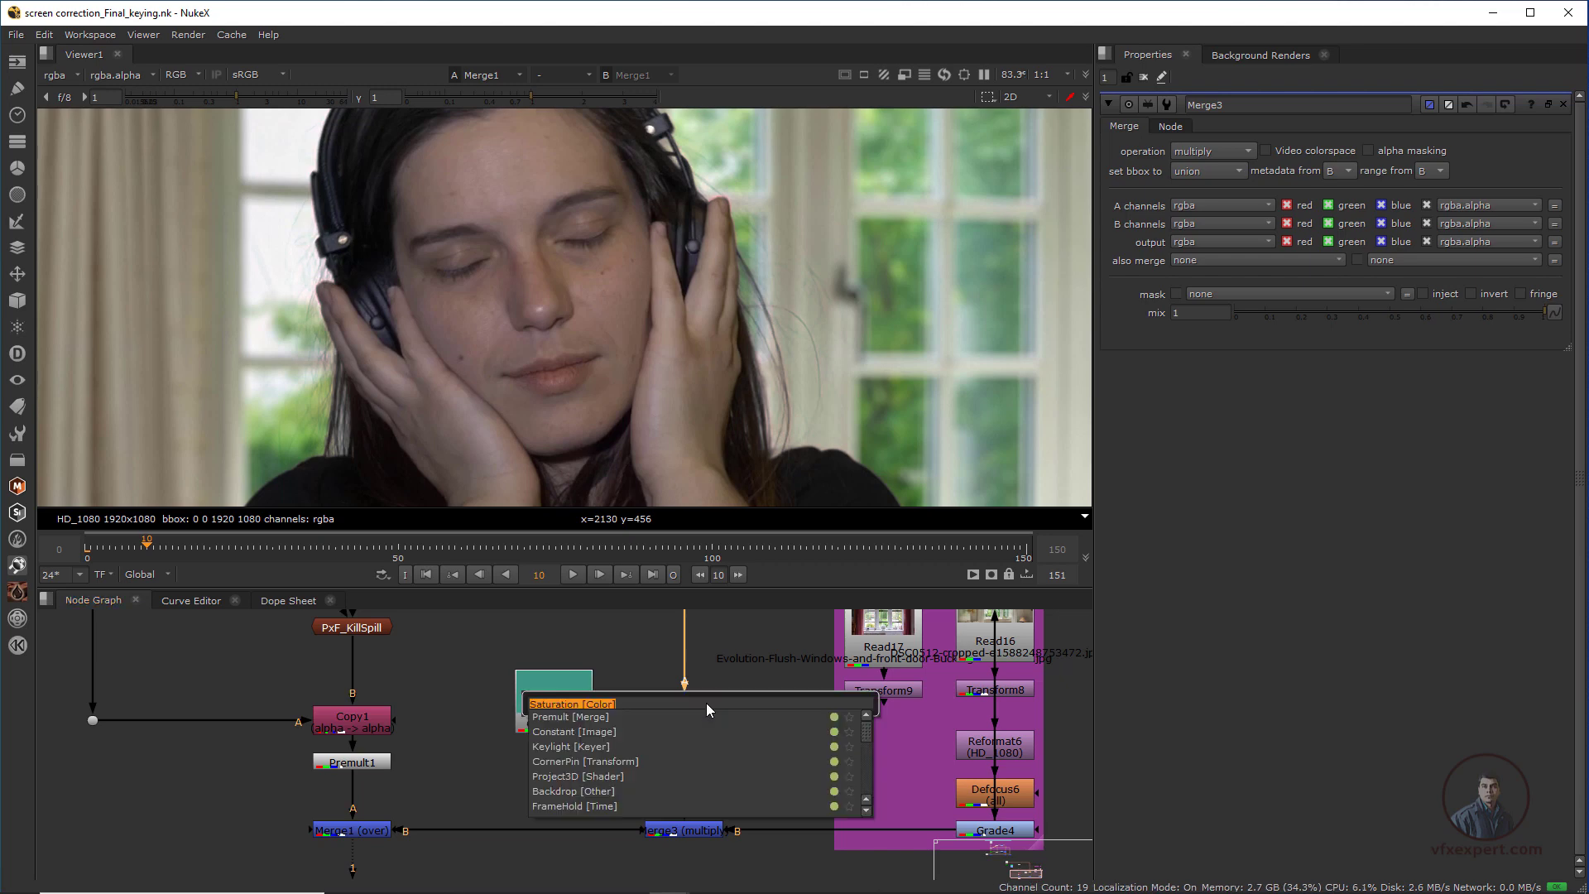
pyautogui.write('SAT')
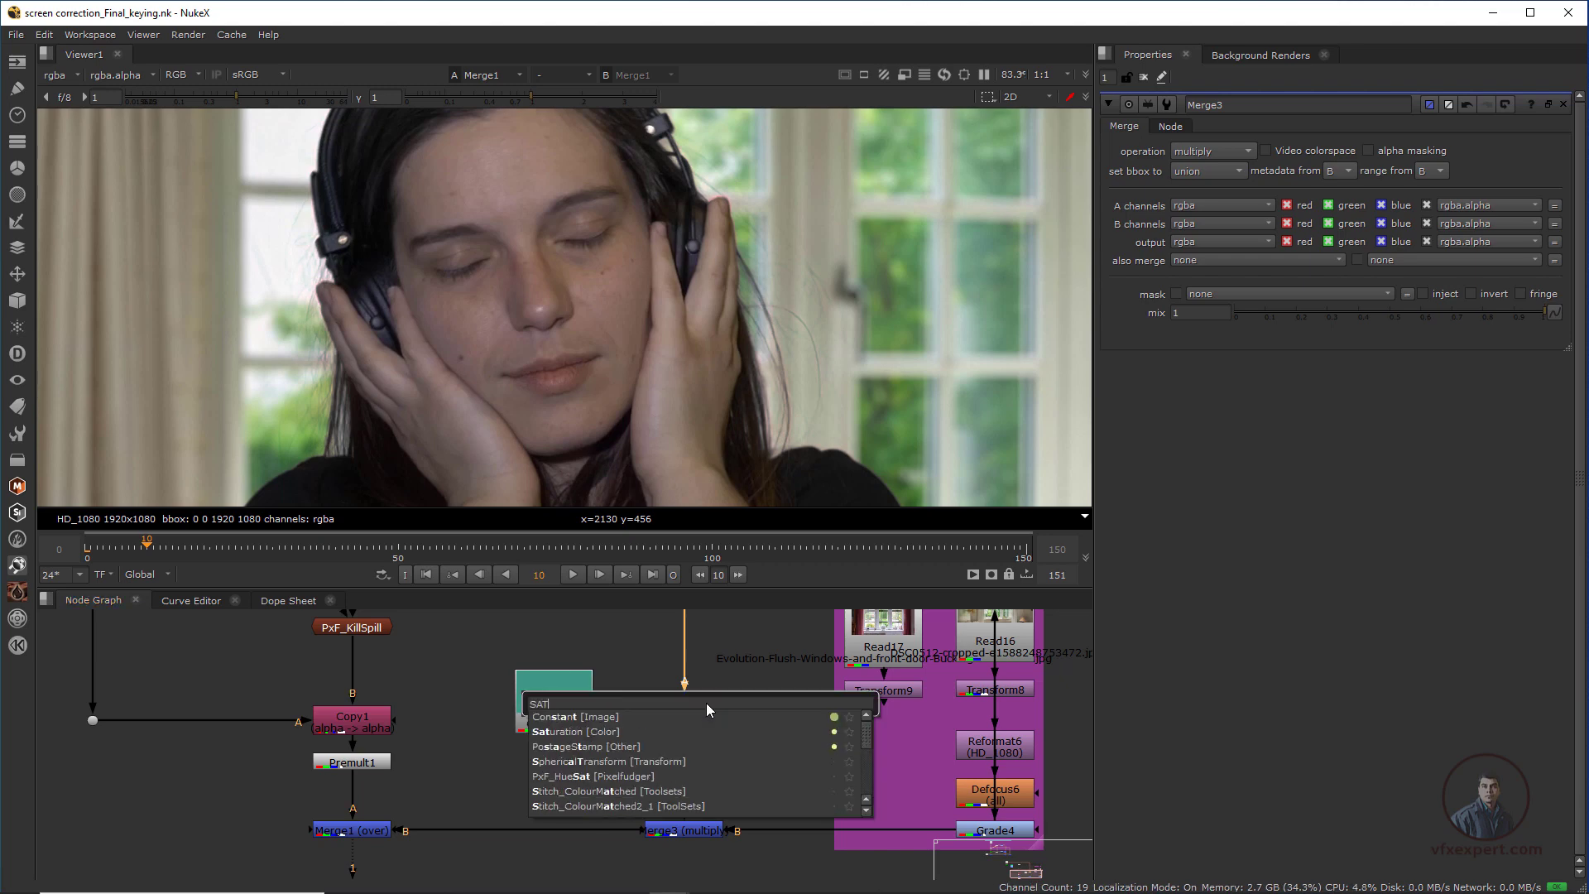
pyautogui.click(617, 732)
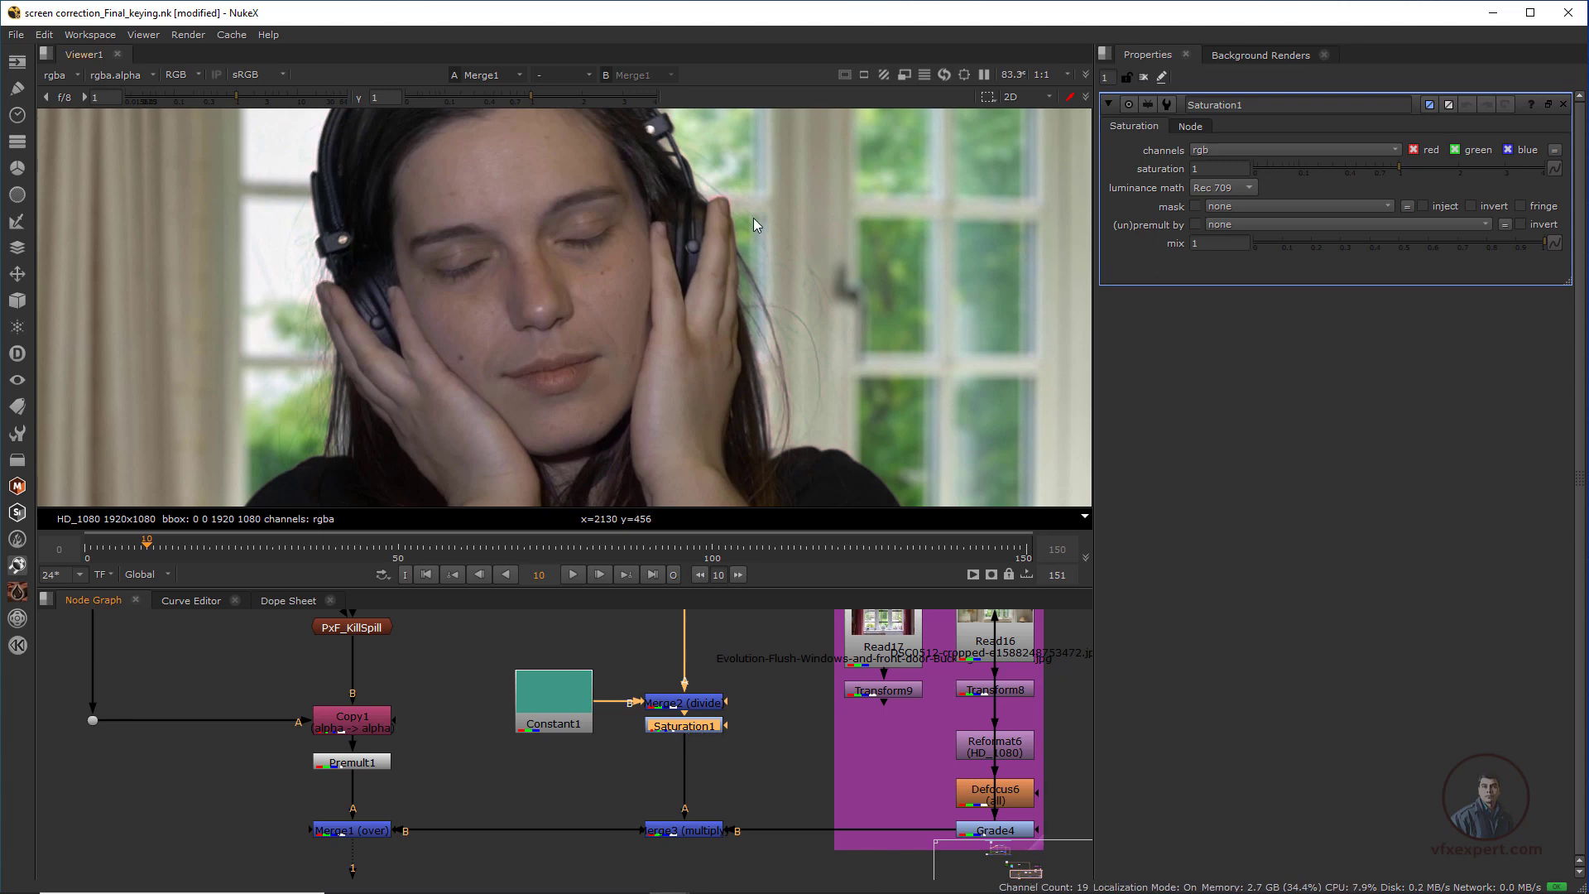
# - Lower Saturation1's saturation to 0.43 and check the hair edges and the full composite
pyautogui.scroll(3, 748, 219)
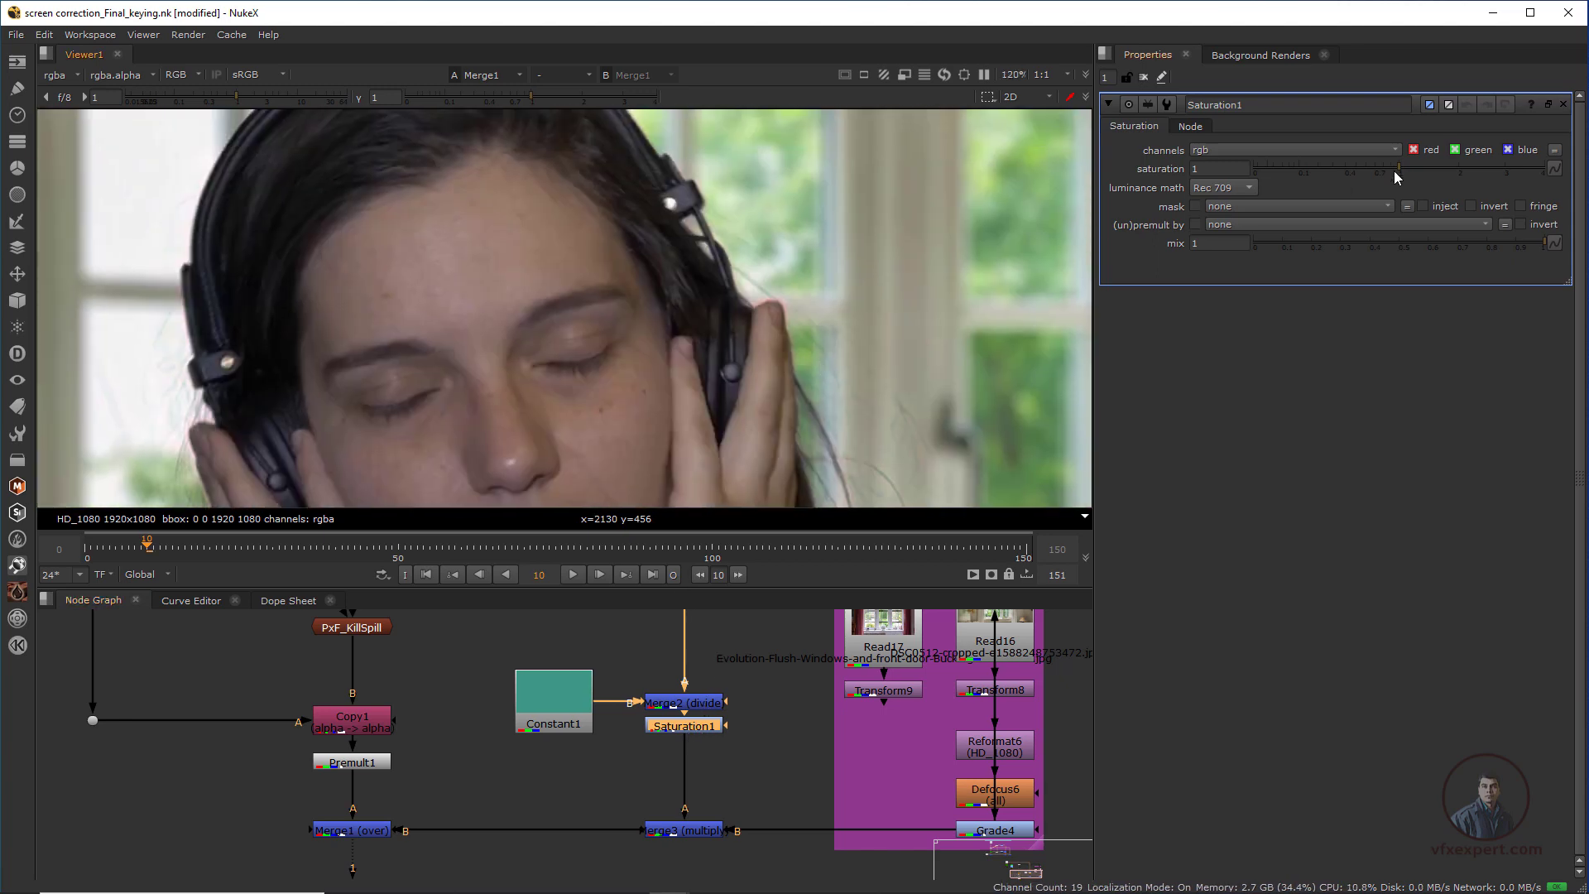
pyautogui.moveTo(1400, 165); pyautogui.dragTo(1348, 192)
pyautogui.scroll(-2, 483, 396)
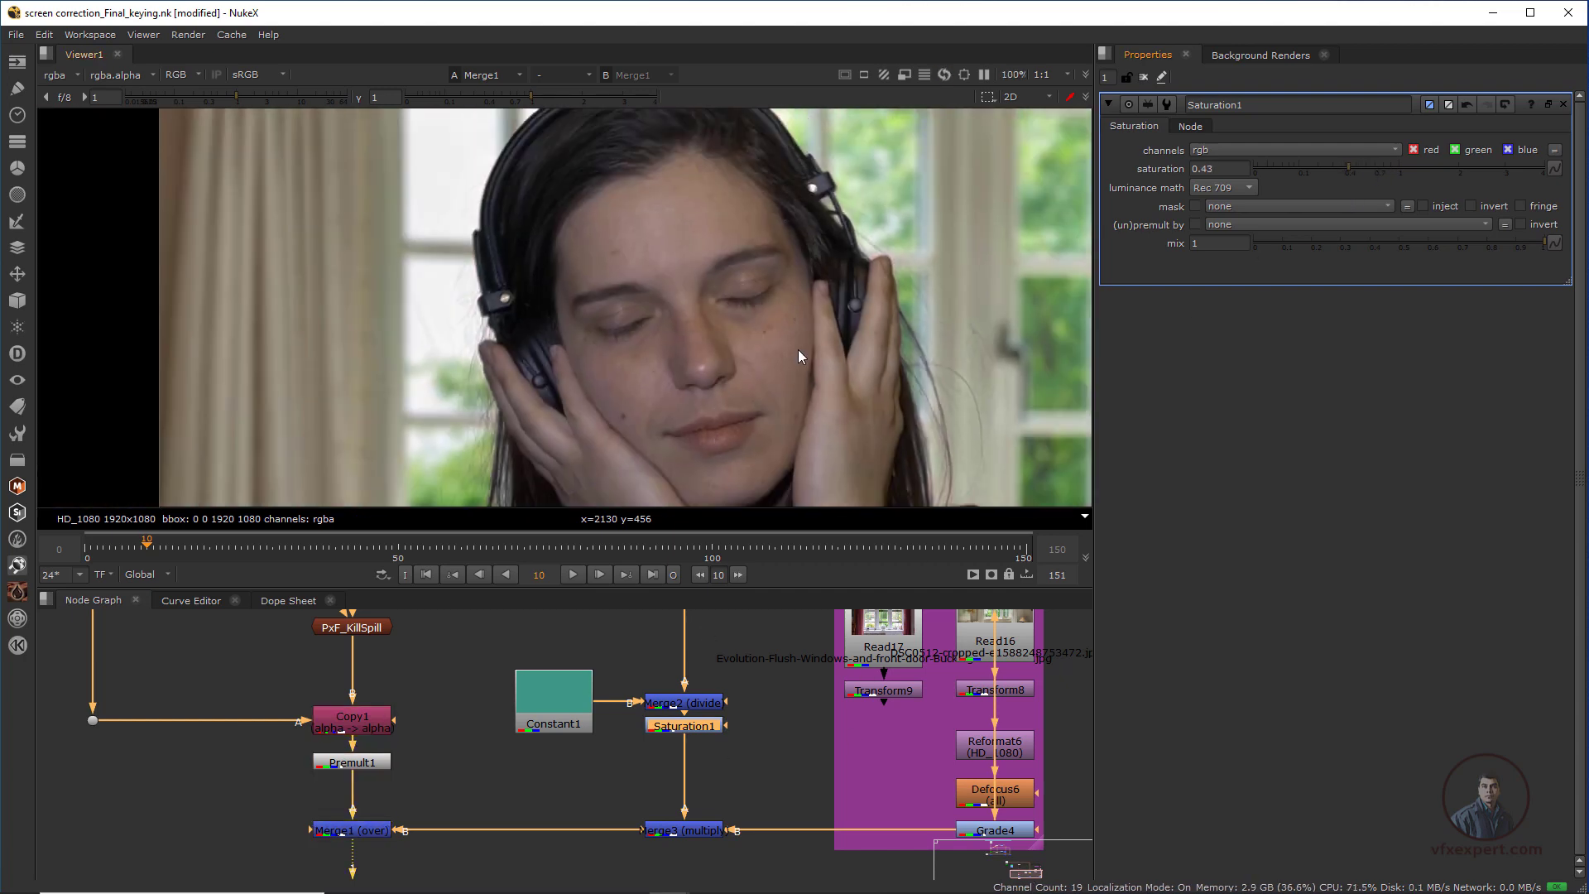
pyautogui.scroll(-5, 827, 380)
pyautogui.scroll(2, 672, 365)
pyautogui.moveTo(852, 404); pyautogui.dragTo(621, 381, button='middle')
pyautogui.scroll(-2, 715, 399)
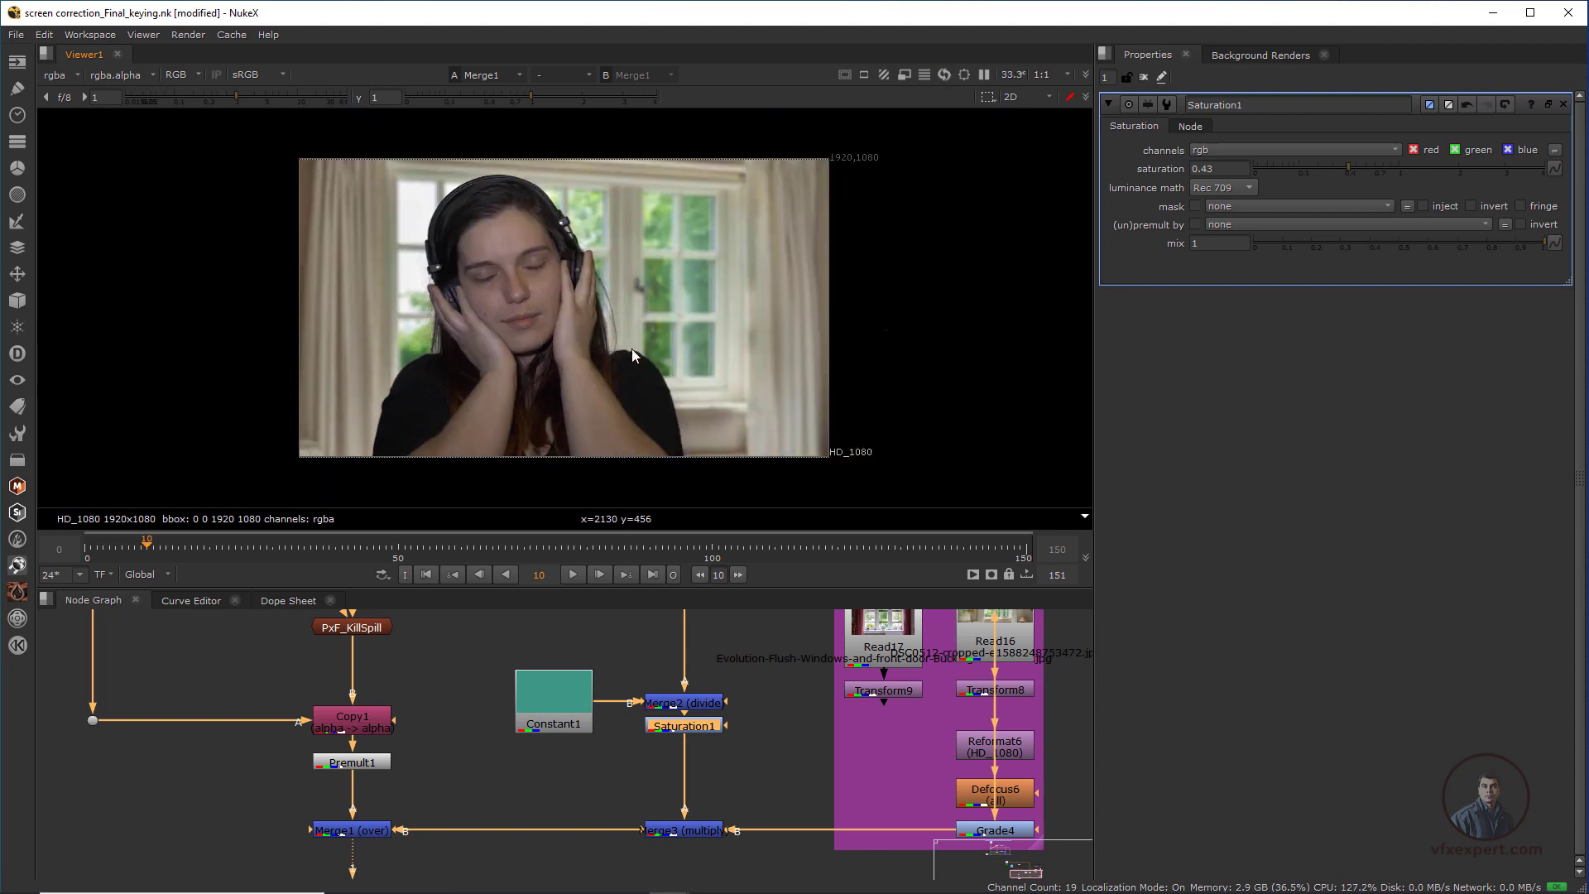
pyautogui.scroll(1, 489, 323)
pyautogui.scroll(1, 489, 322)
pyautogui.scroll(-1, 489, 323)
pyautogui.scroll(1, 472, 325)
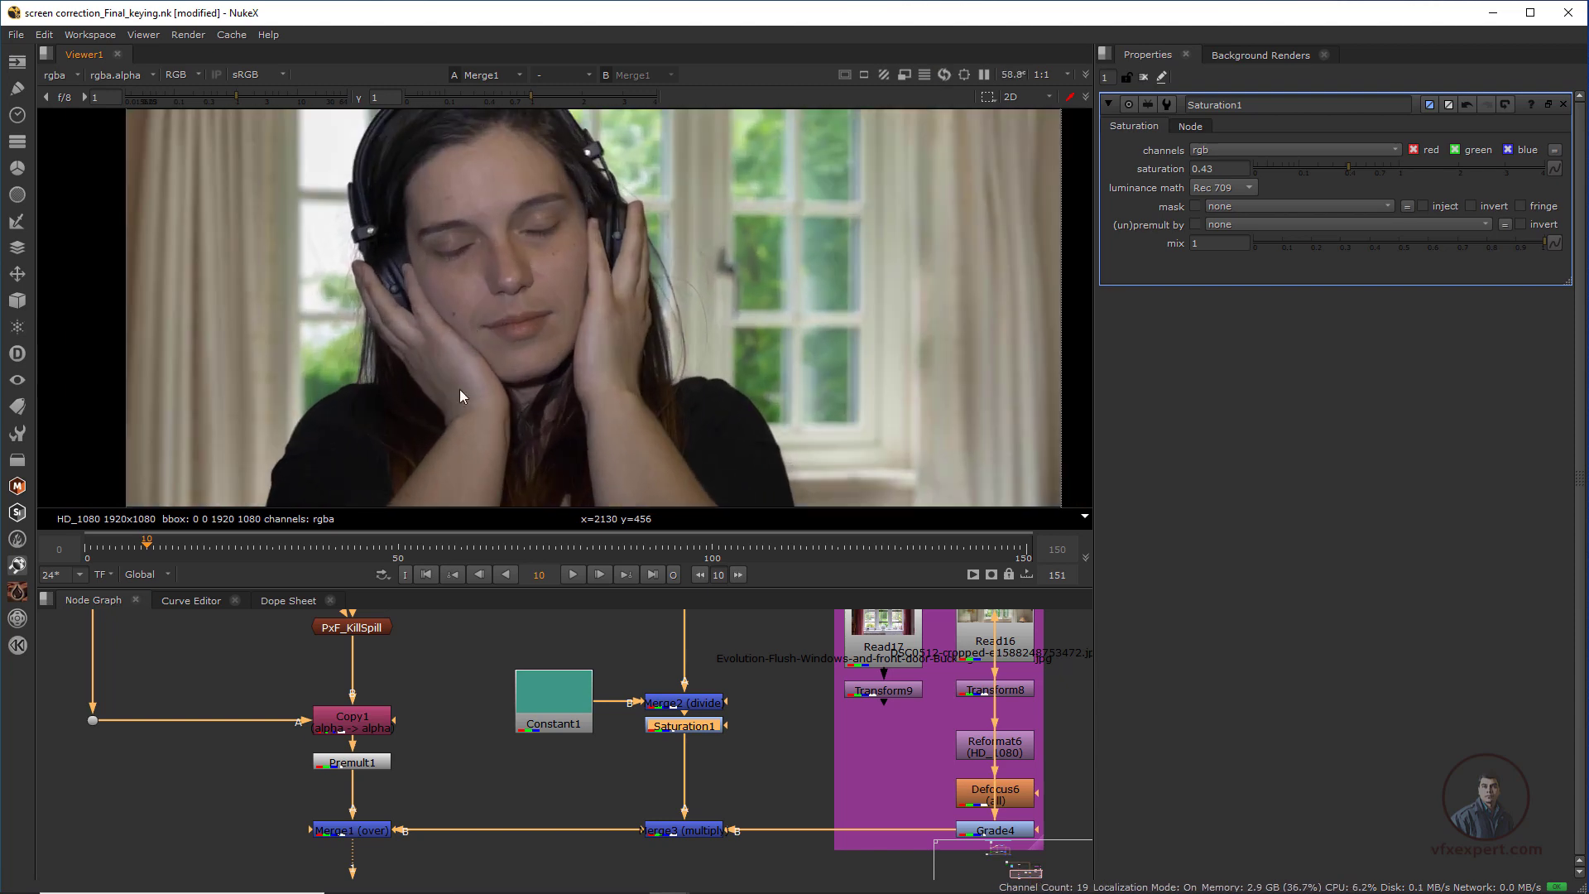
# - Play the desaturated composite from the first frame, scrub on to frame 99, and look over the full frame and the background branch
pyautogui.click(425, 574)
pyautogui.click(573, 575)
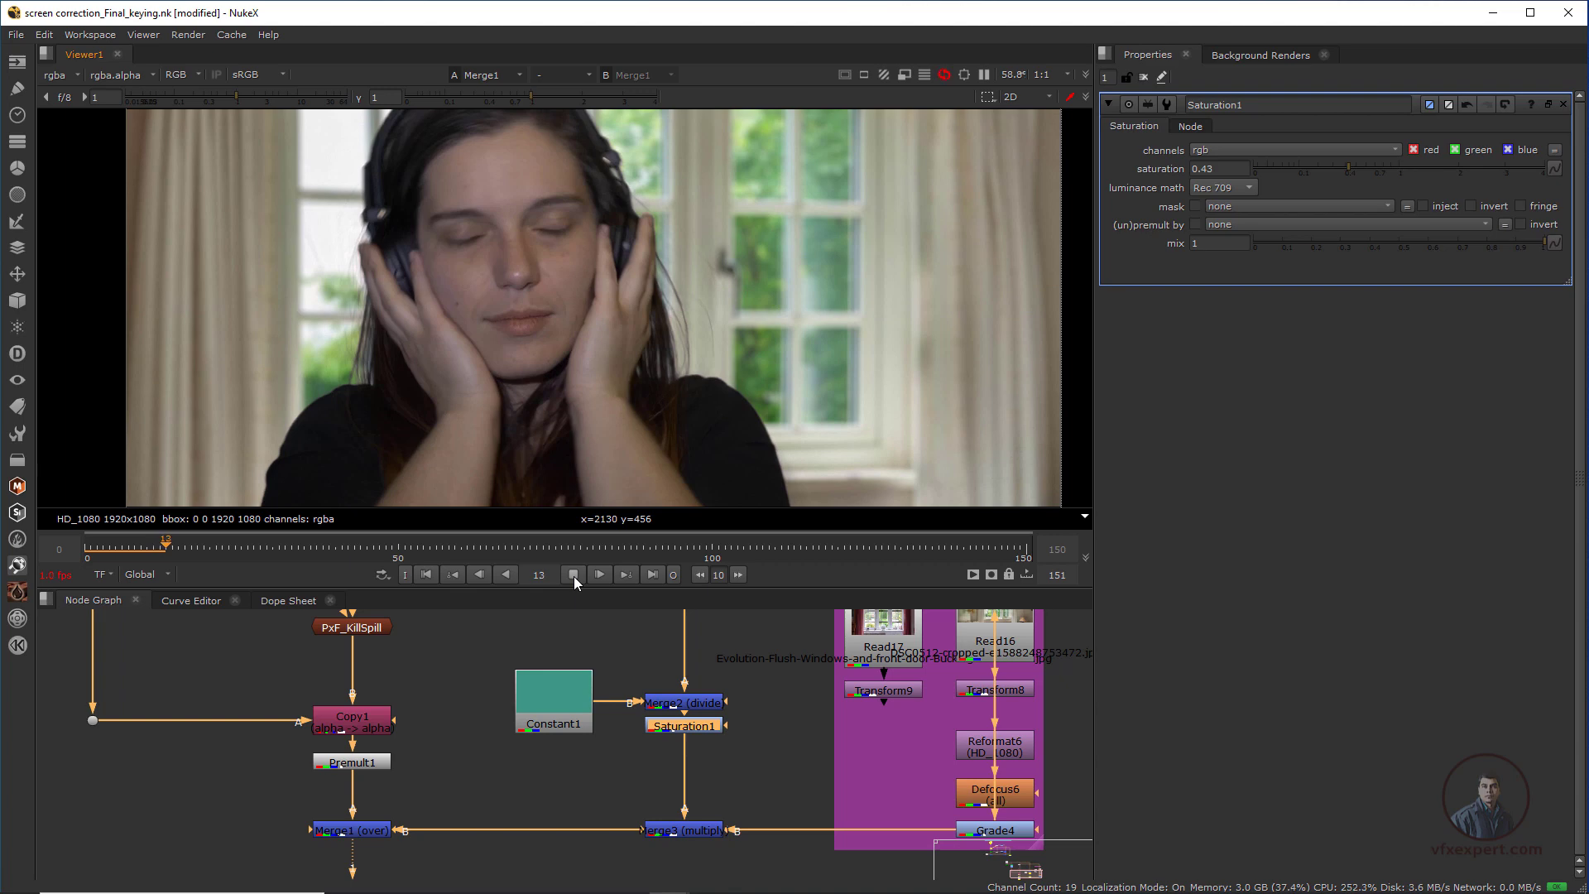
pyautogui.click(573, 576)
pyautogui.moveTo(263, 546); pyautogui.dragTo(330, 547)
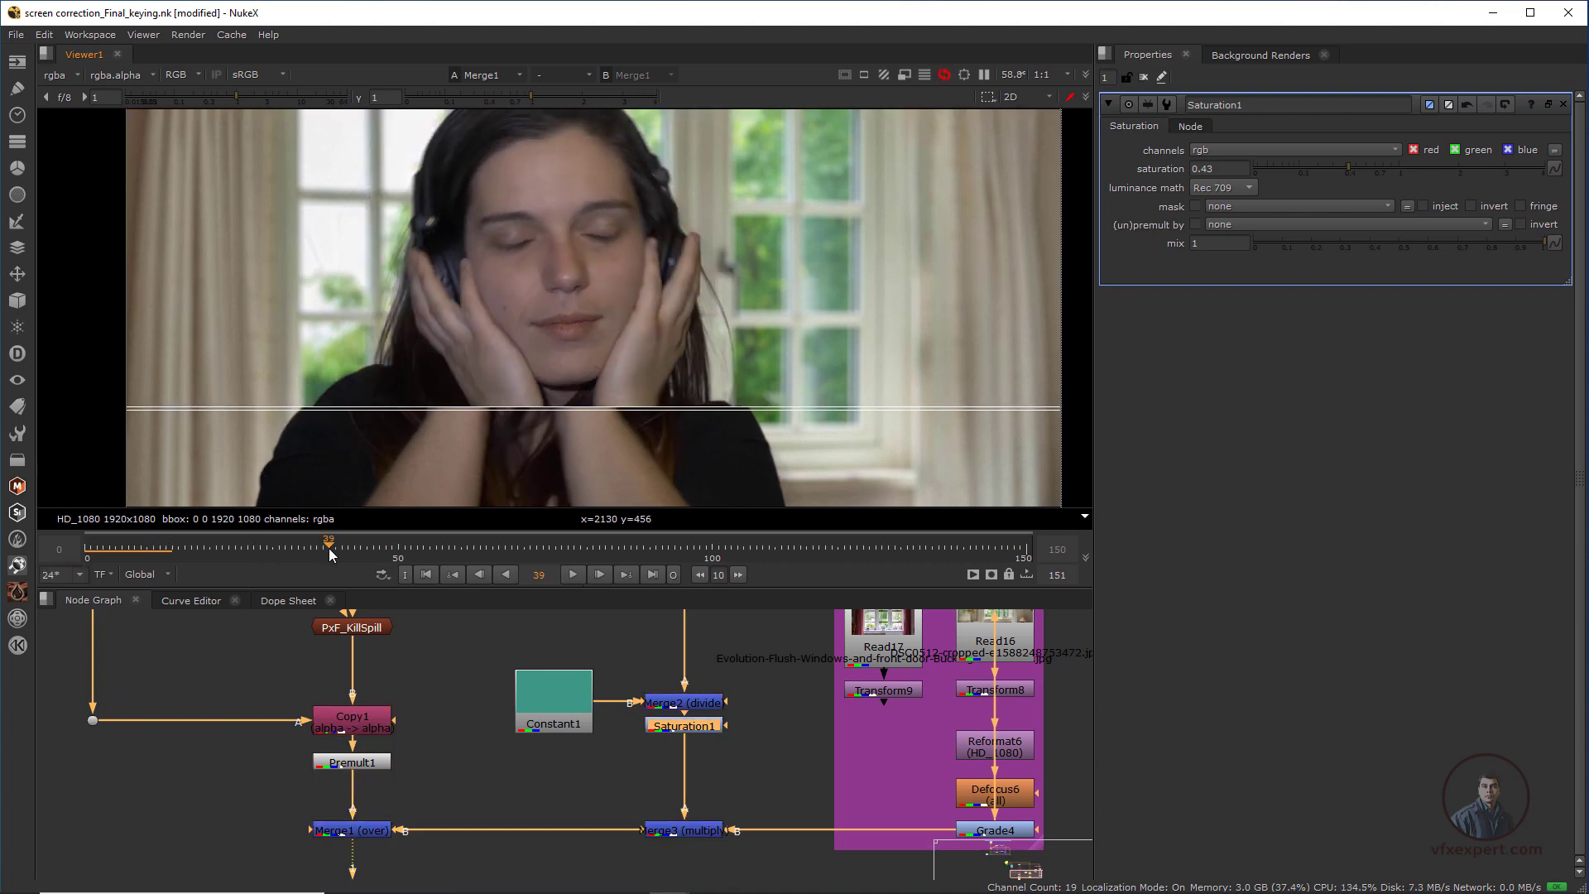
pyautogui.click(605, 536)
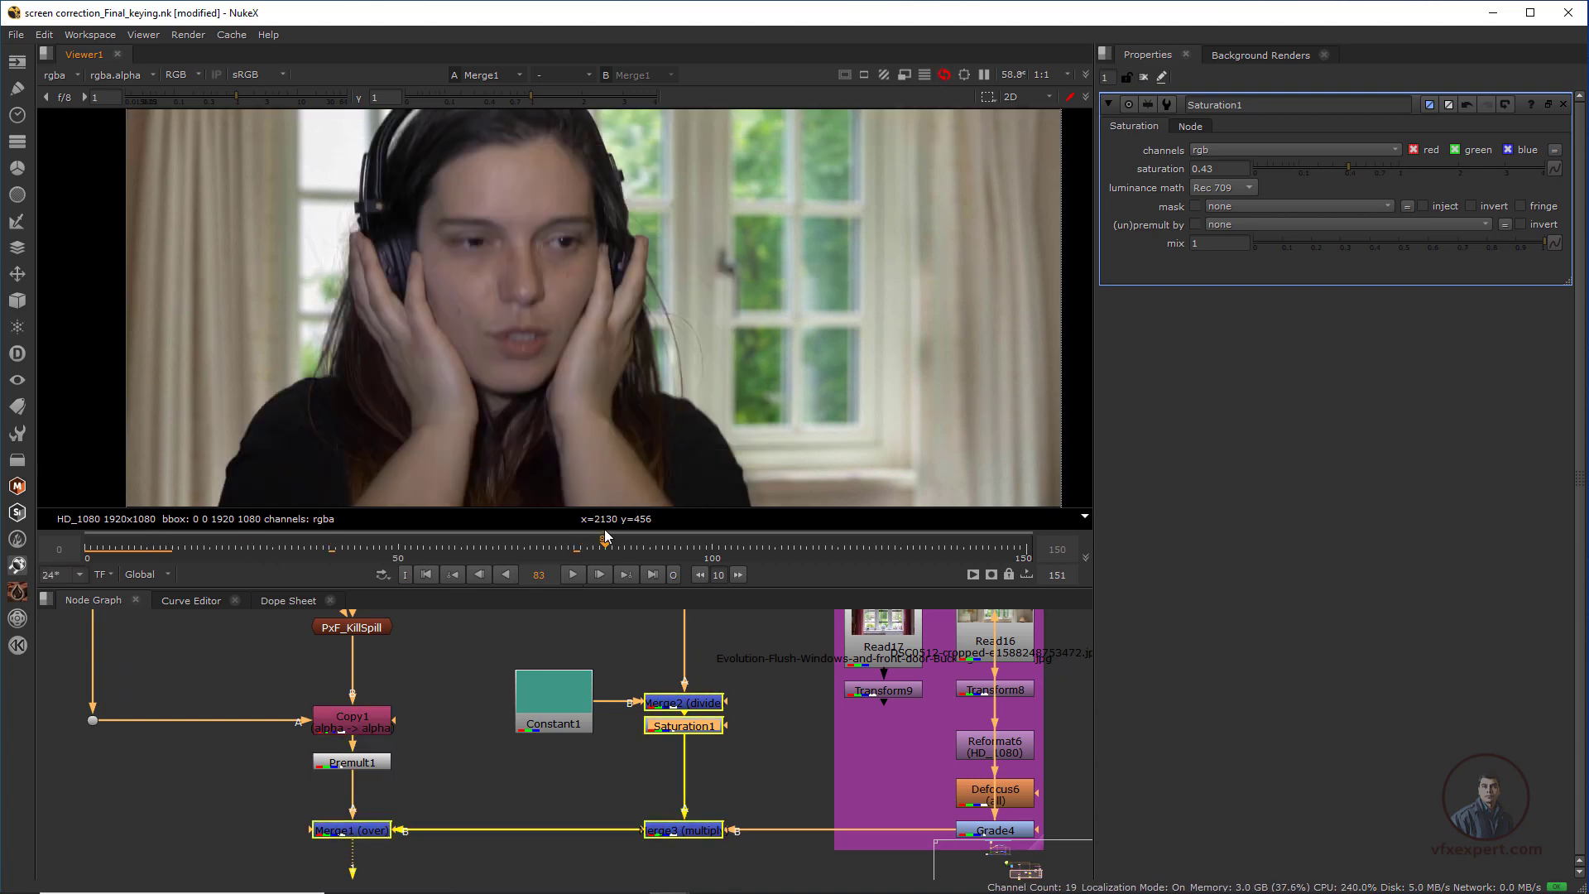
pyautogui.moveTo(605, 536); pyautogui.dragTo(706, 542)
pyautogui.scroll(-4, 552, 402)
pyautogui.moveTo(552, 402); pyautogui.dragTo(486, 362, button='middle')
pyautogui.scroll(-4, 863, 684)
pyautogui.moveTo(863, 684); pyautogui.dragTo(626, 724, button='middle')
pyautogui.scroll(4, 626, 725)
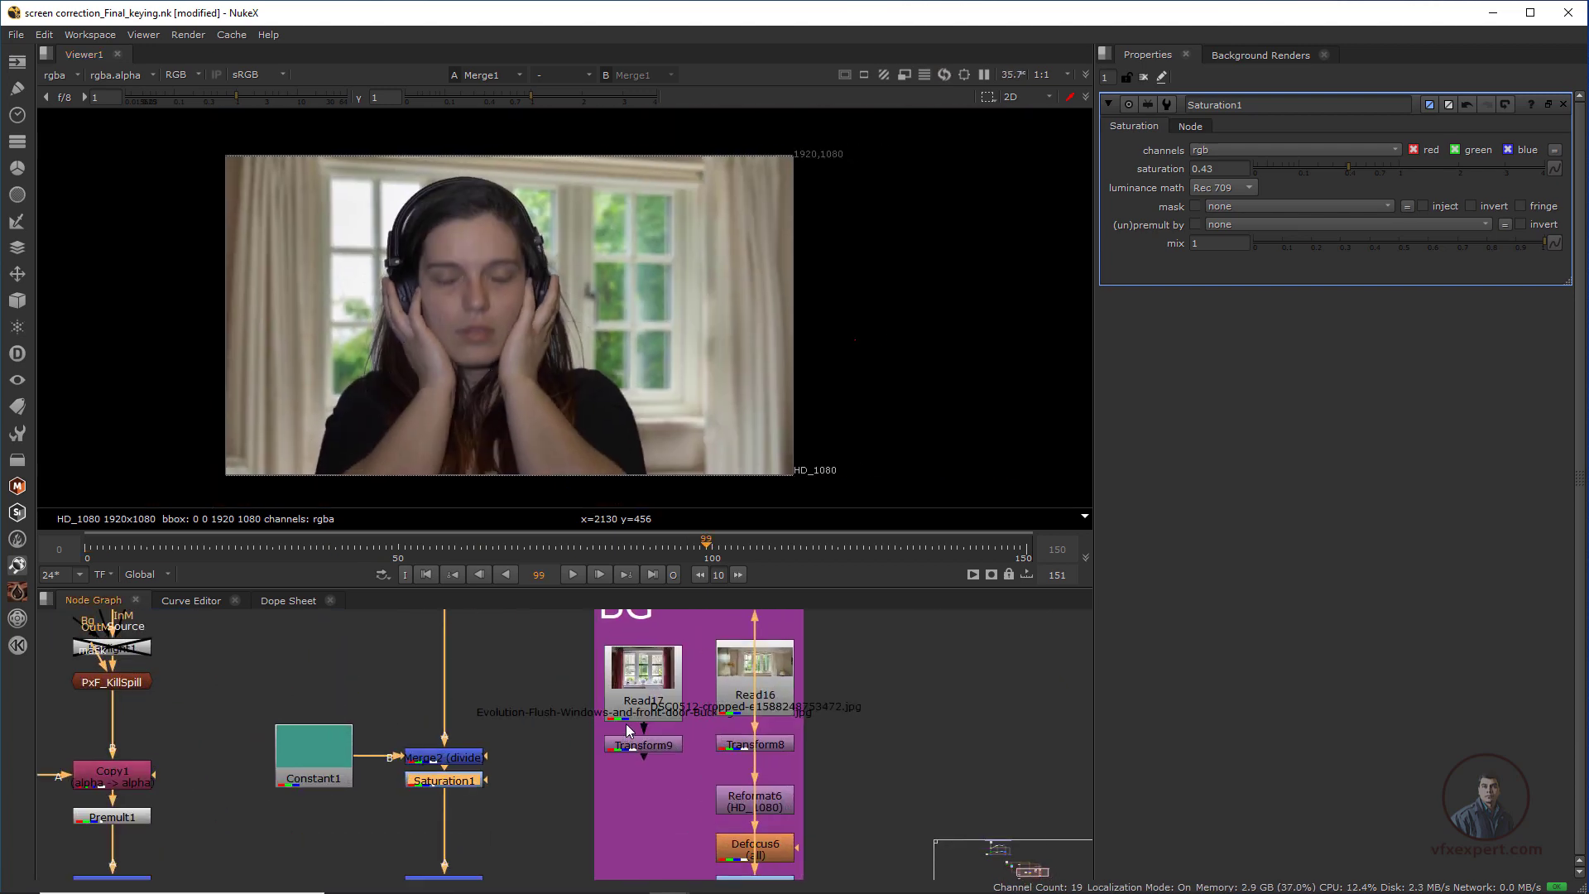
pyautogui.scroll(-2, 752, 712)
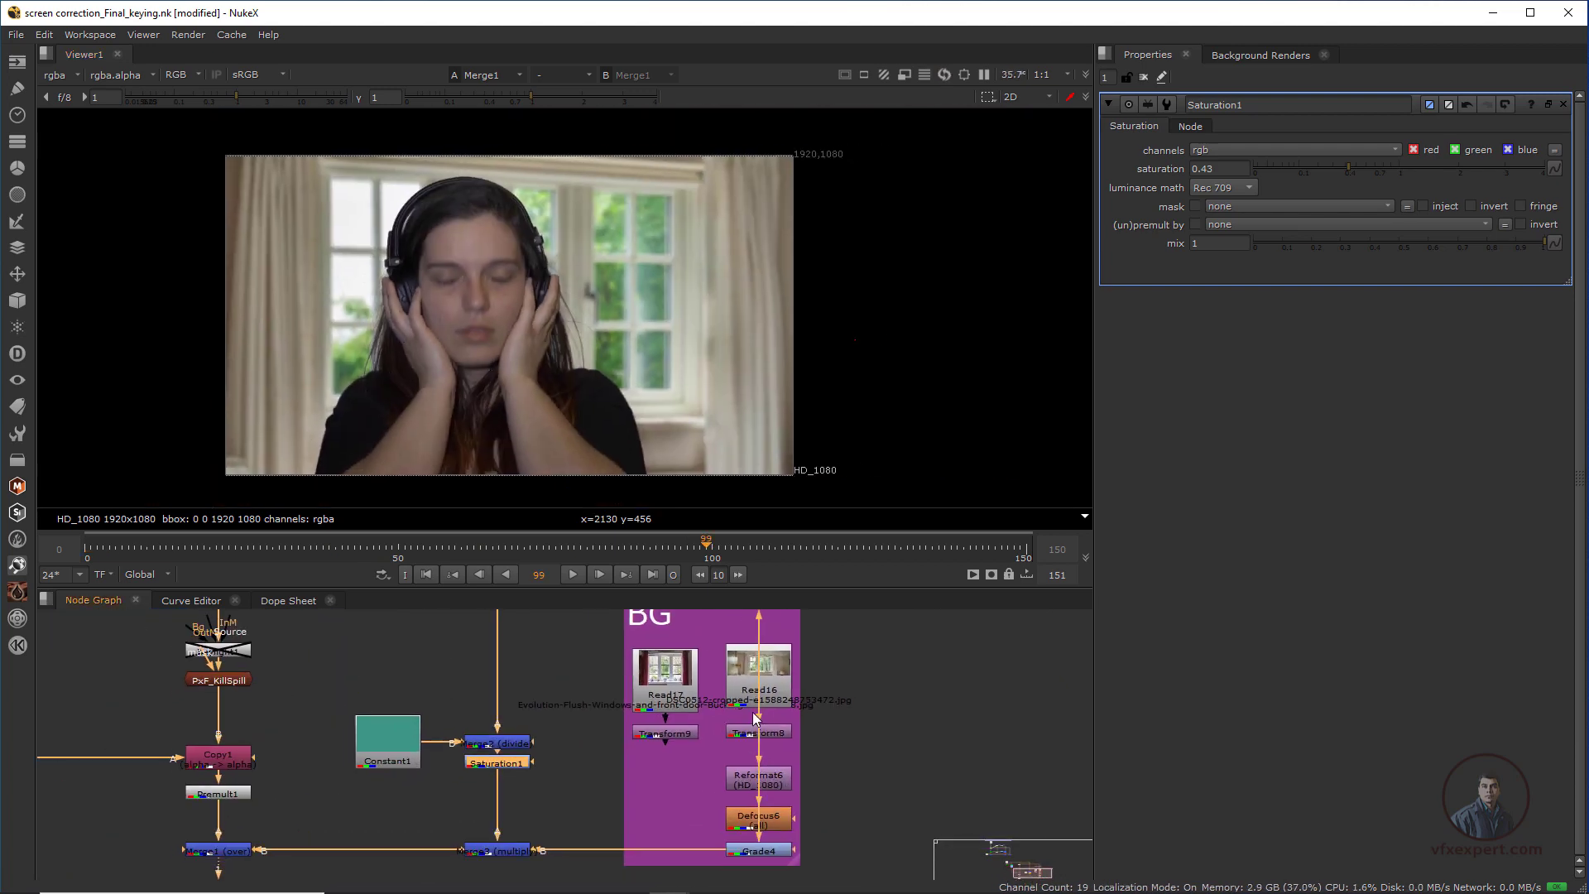
# - Rewire the Reformat6 input from Transform8 to Transform9 so the Read17 window image feeds the background branch
pyautogui.scroll(3, 752, 712)
pyautogui.click(778, 819)
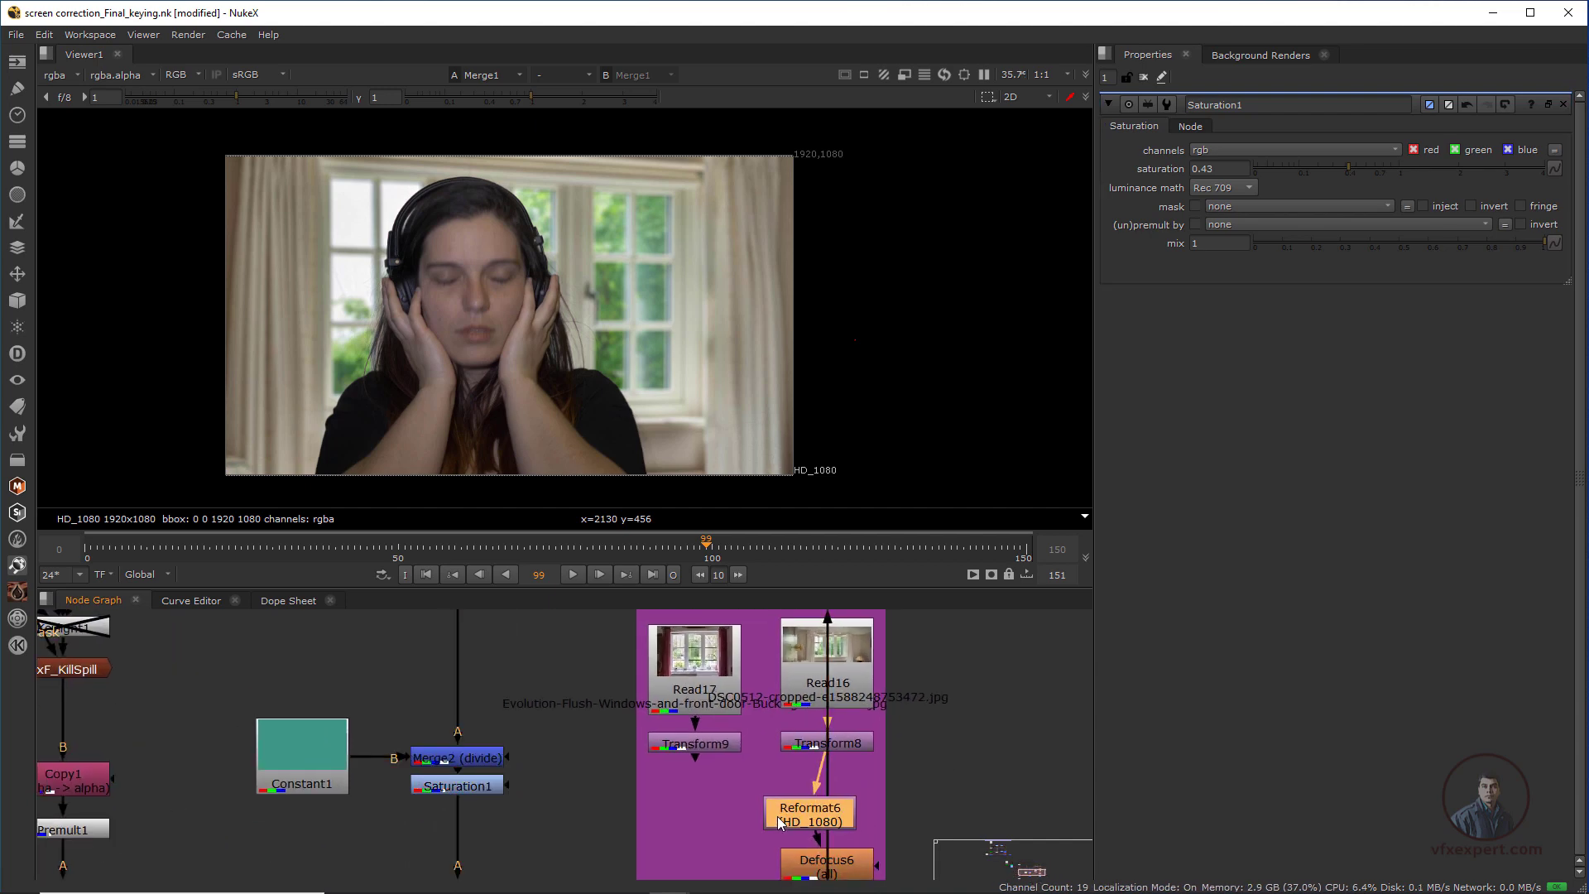
pyautogui.moveTo(777, 822); pyautogui.dragTo(775, 822)
pyautogui.moveTo(822, 772); pyautogui.dragTo(713, 745)
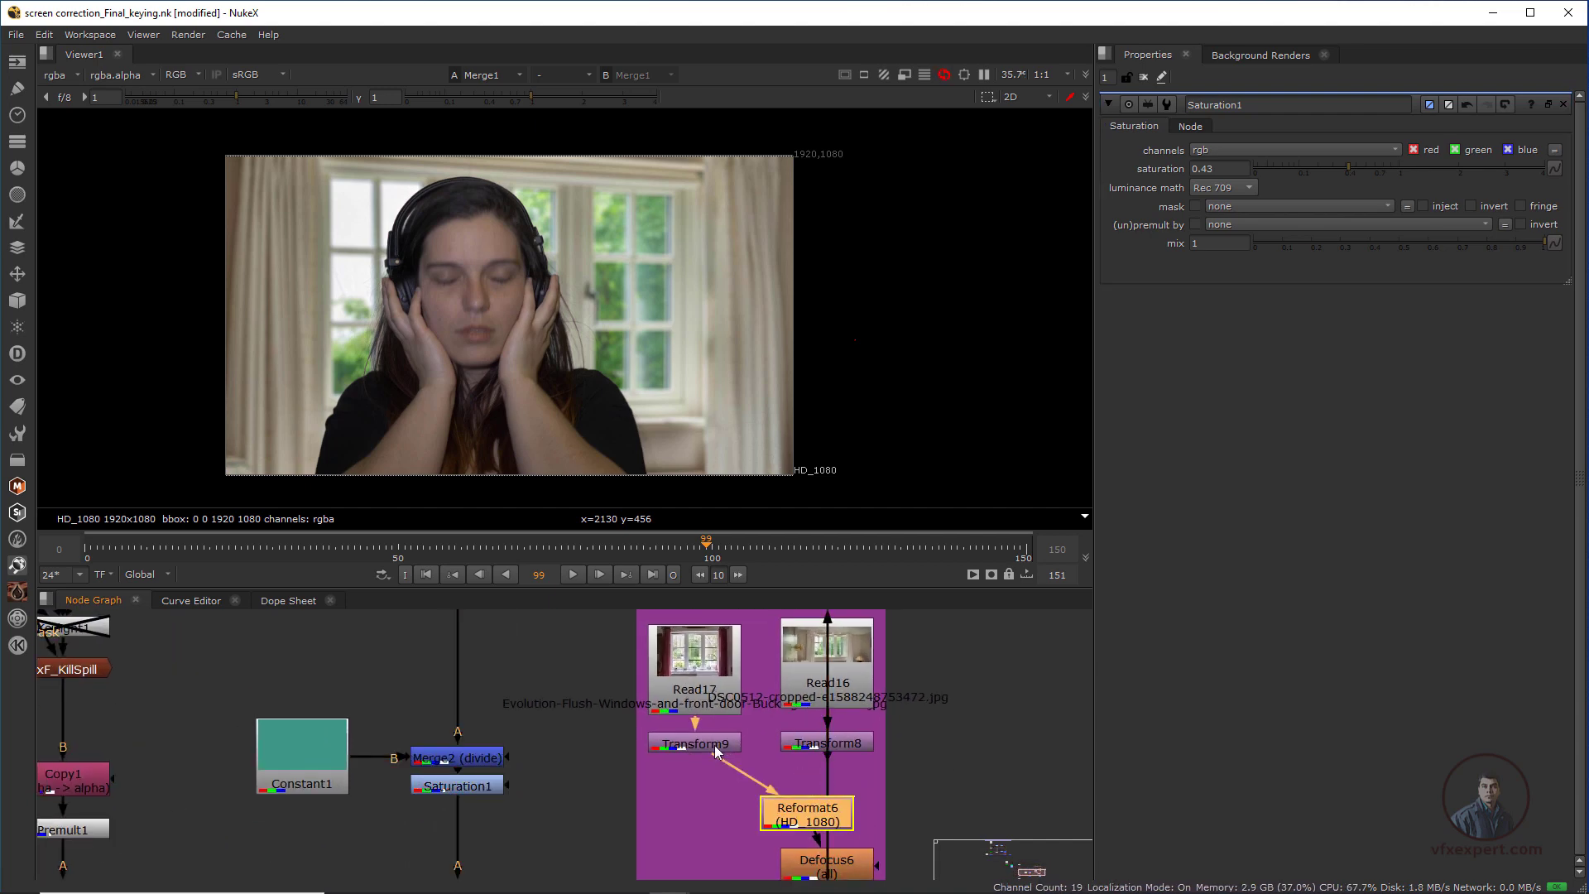
# - Examine the woman's hair edges against the Read17 window background up close, and look over the full frame and the node tree
pyautogui.scroll(2, 442, 359)
pyautogui.scroll(3, 442, 359)
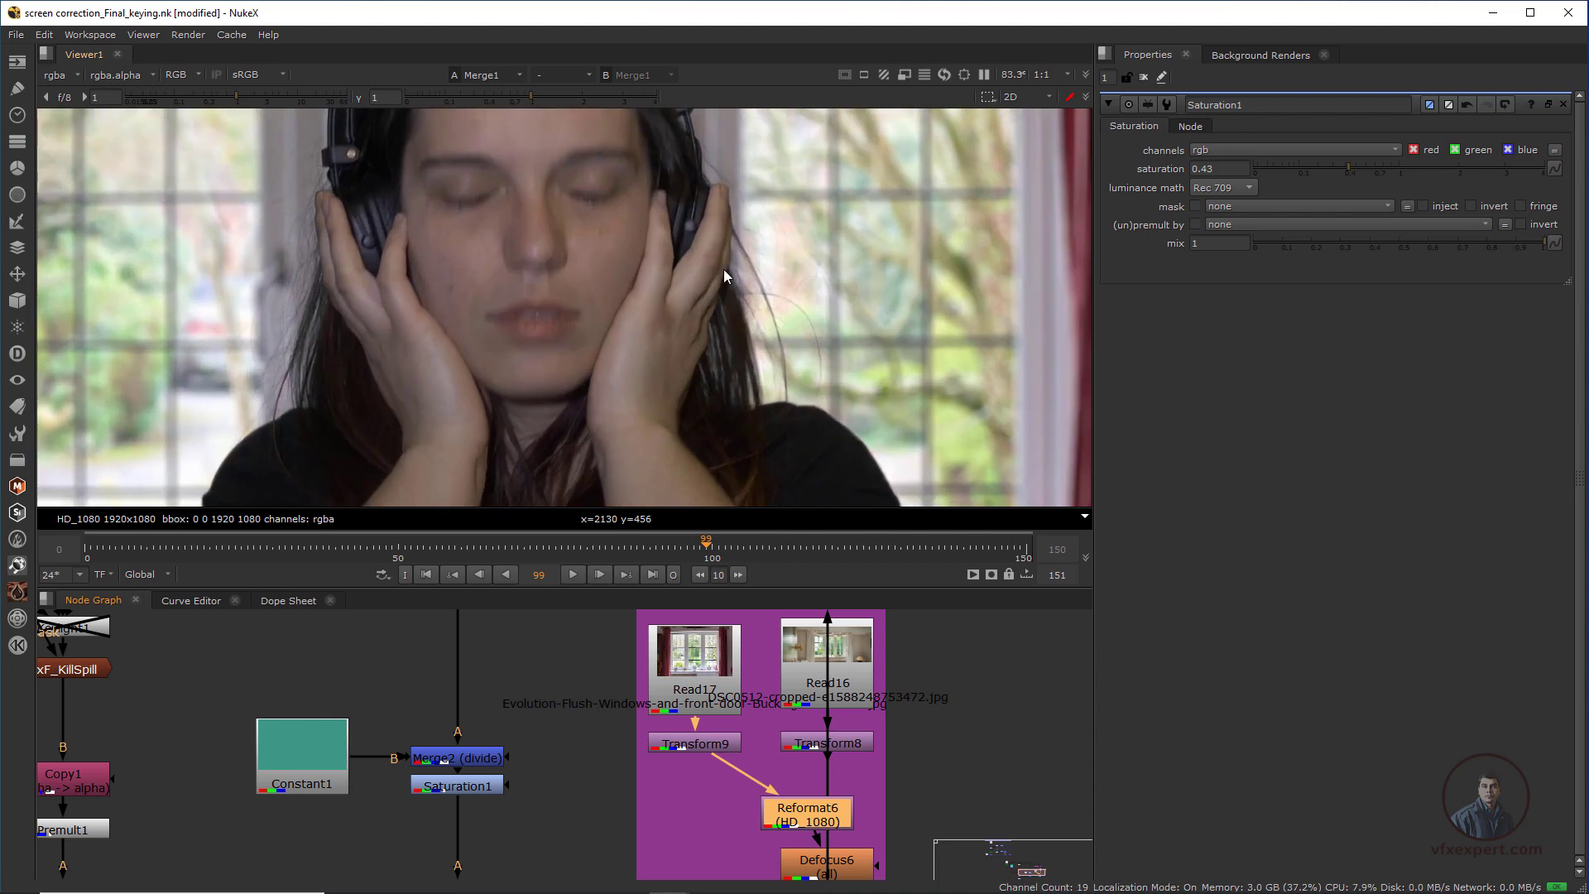
pyautogui.scroll(-5, 339, 295)
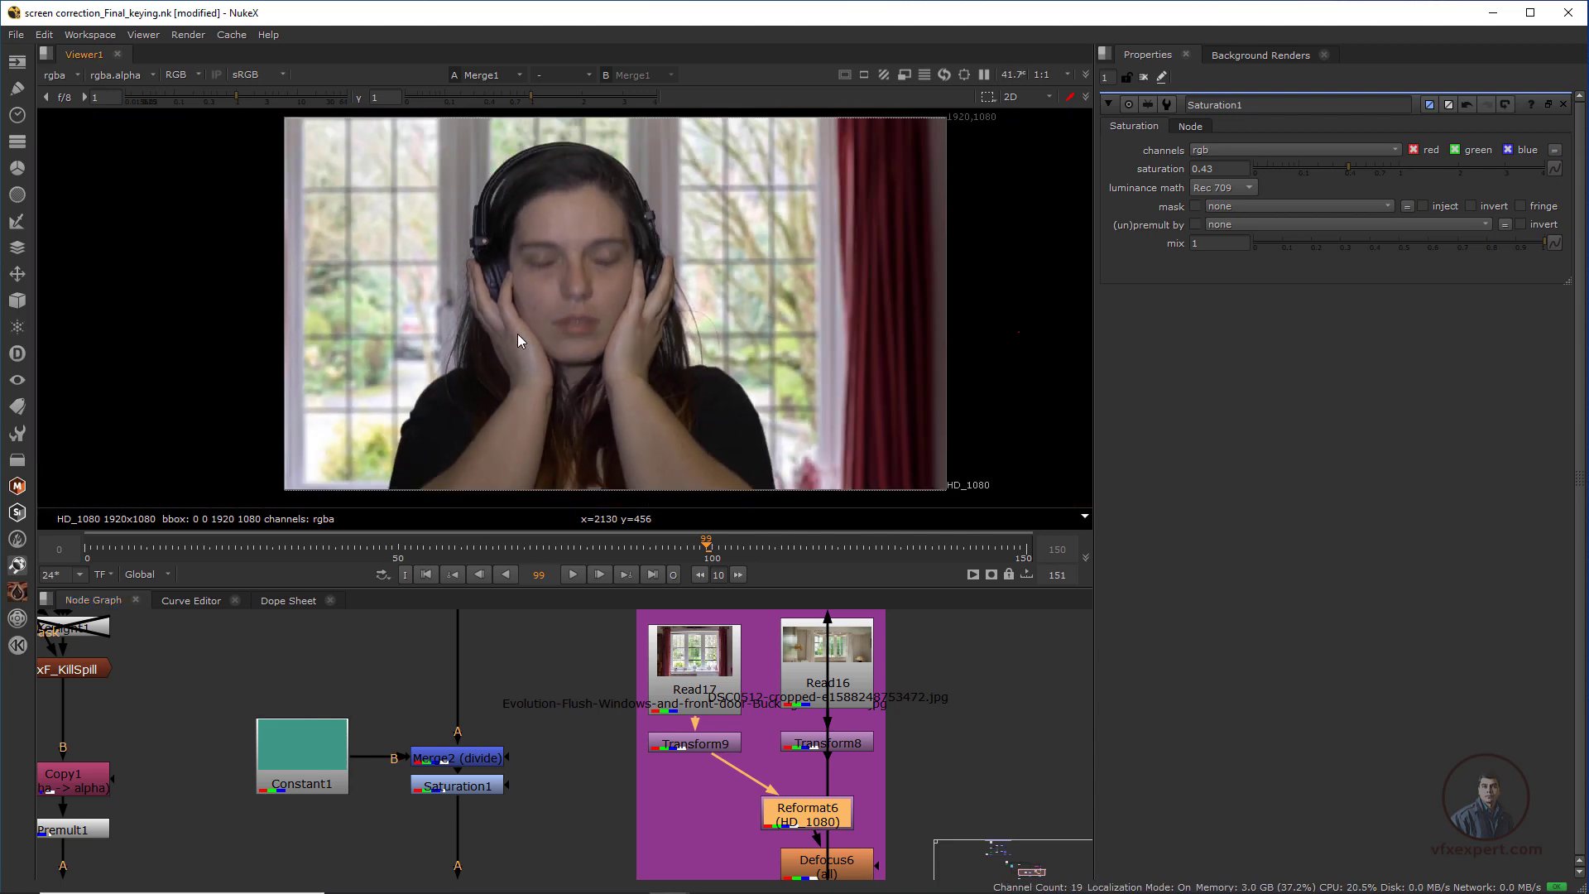
pyautogui.scroll(-2, 573, 621)
pyautogui.moveTo(569, 714); pyautogui.dragTo(636, 730, button='middle')
pyautogui.scroll(2, 634, 412)
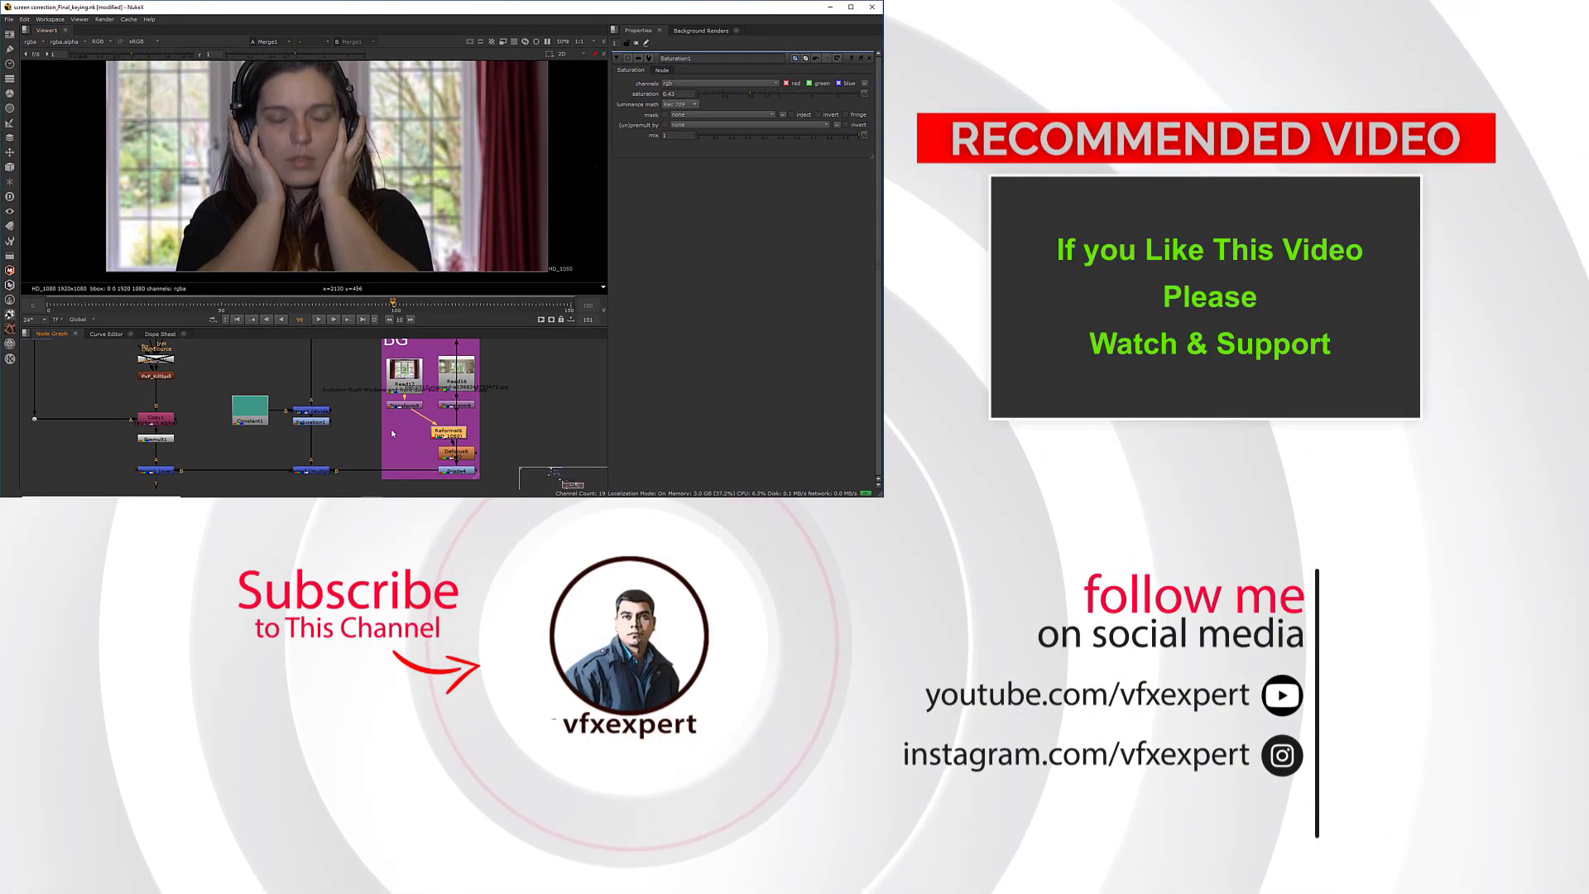
pyautogui.scroll(-1, 589, 650)
pyautogui.moveTo(368, 413); pyautogui.dragTo(399, 430, button='middle')
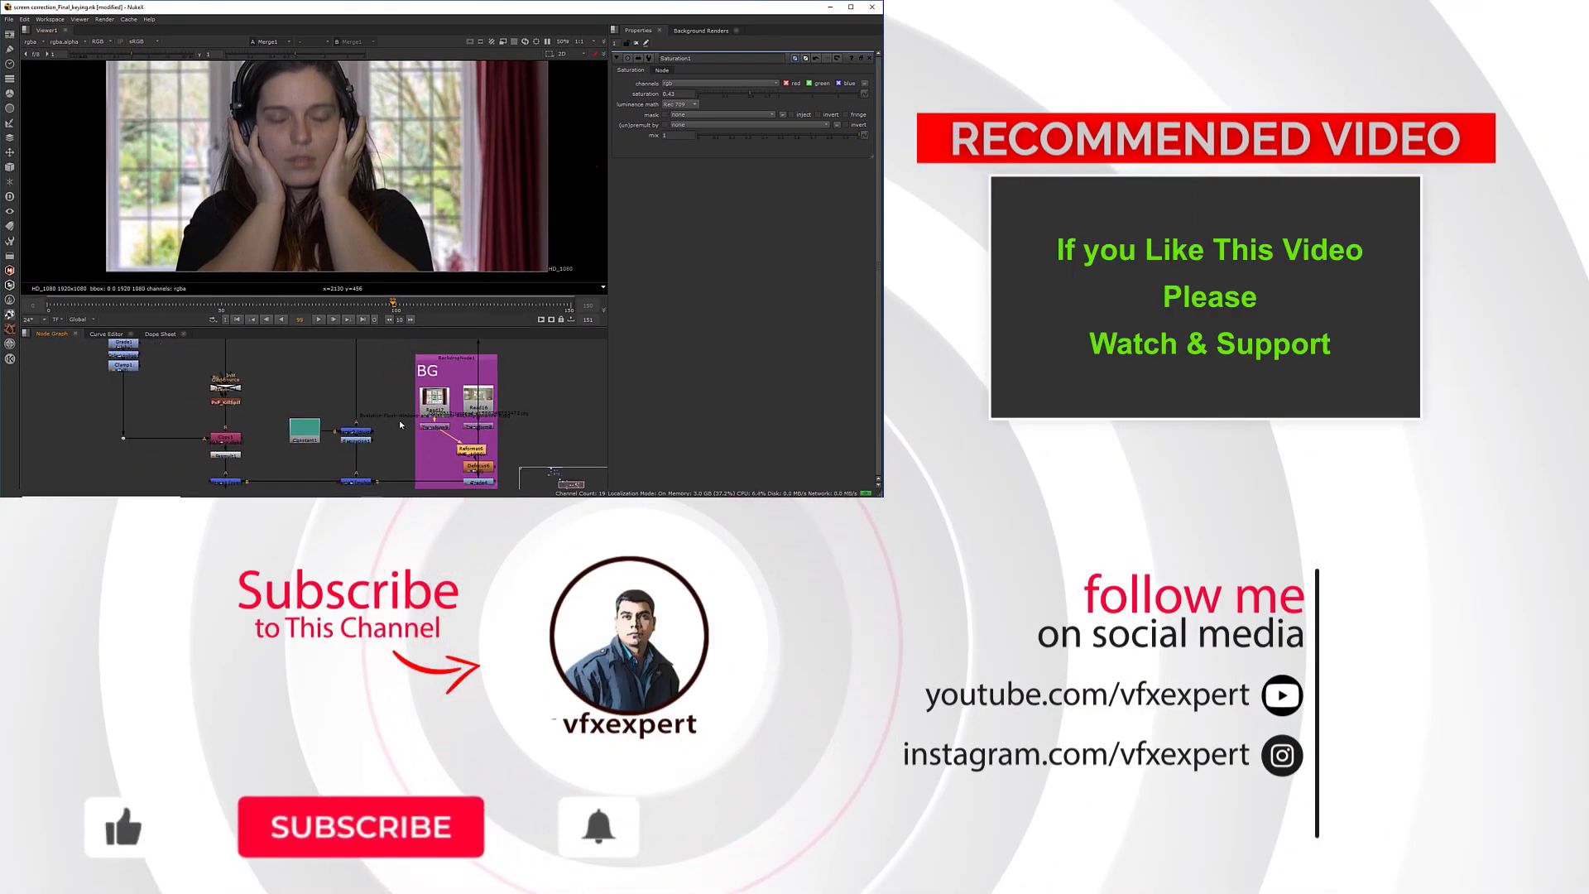